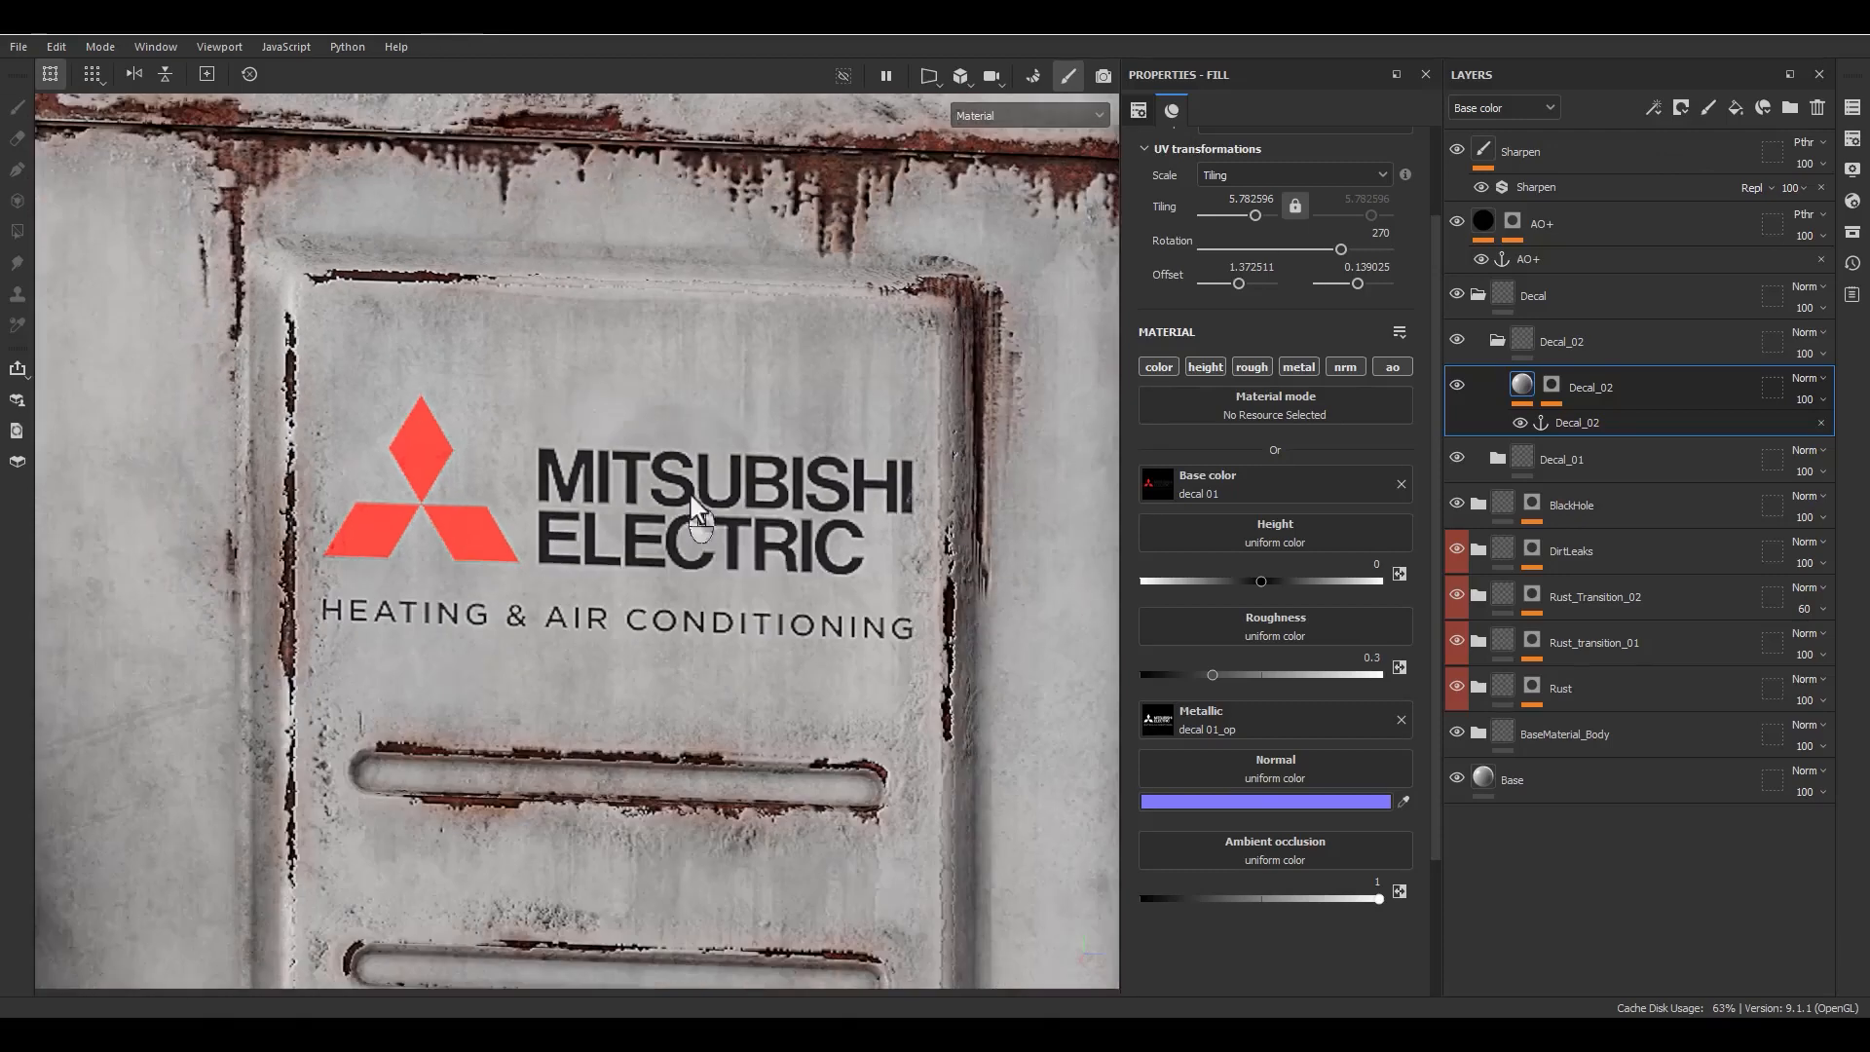
# Step: Set the roughness of the Decal_02 fill layer to 0.4
pyautogui.keyDown('alt'); pyautogui.moveTo(719, 518); pyautogui.dragTo(695, 514); pyautogui.keyUp('alt')
pyautogui.keyDown('alt'); pyautogui.moveTo(696, 508); pyautogui.dragTo(697, 518, button='middle'); pyautogui.keyUp('alt')
pyautogui.scroll(3, 698, 517)
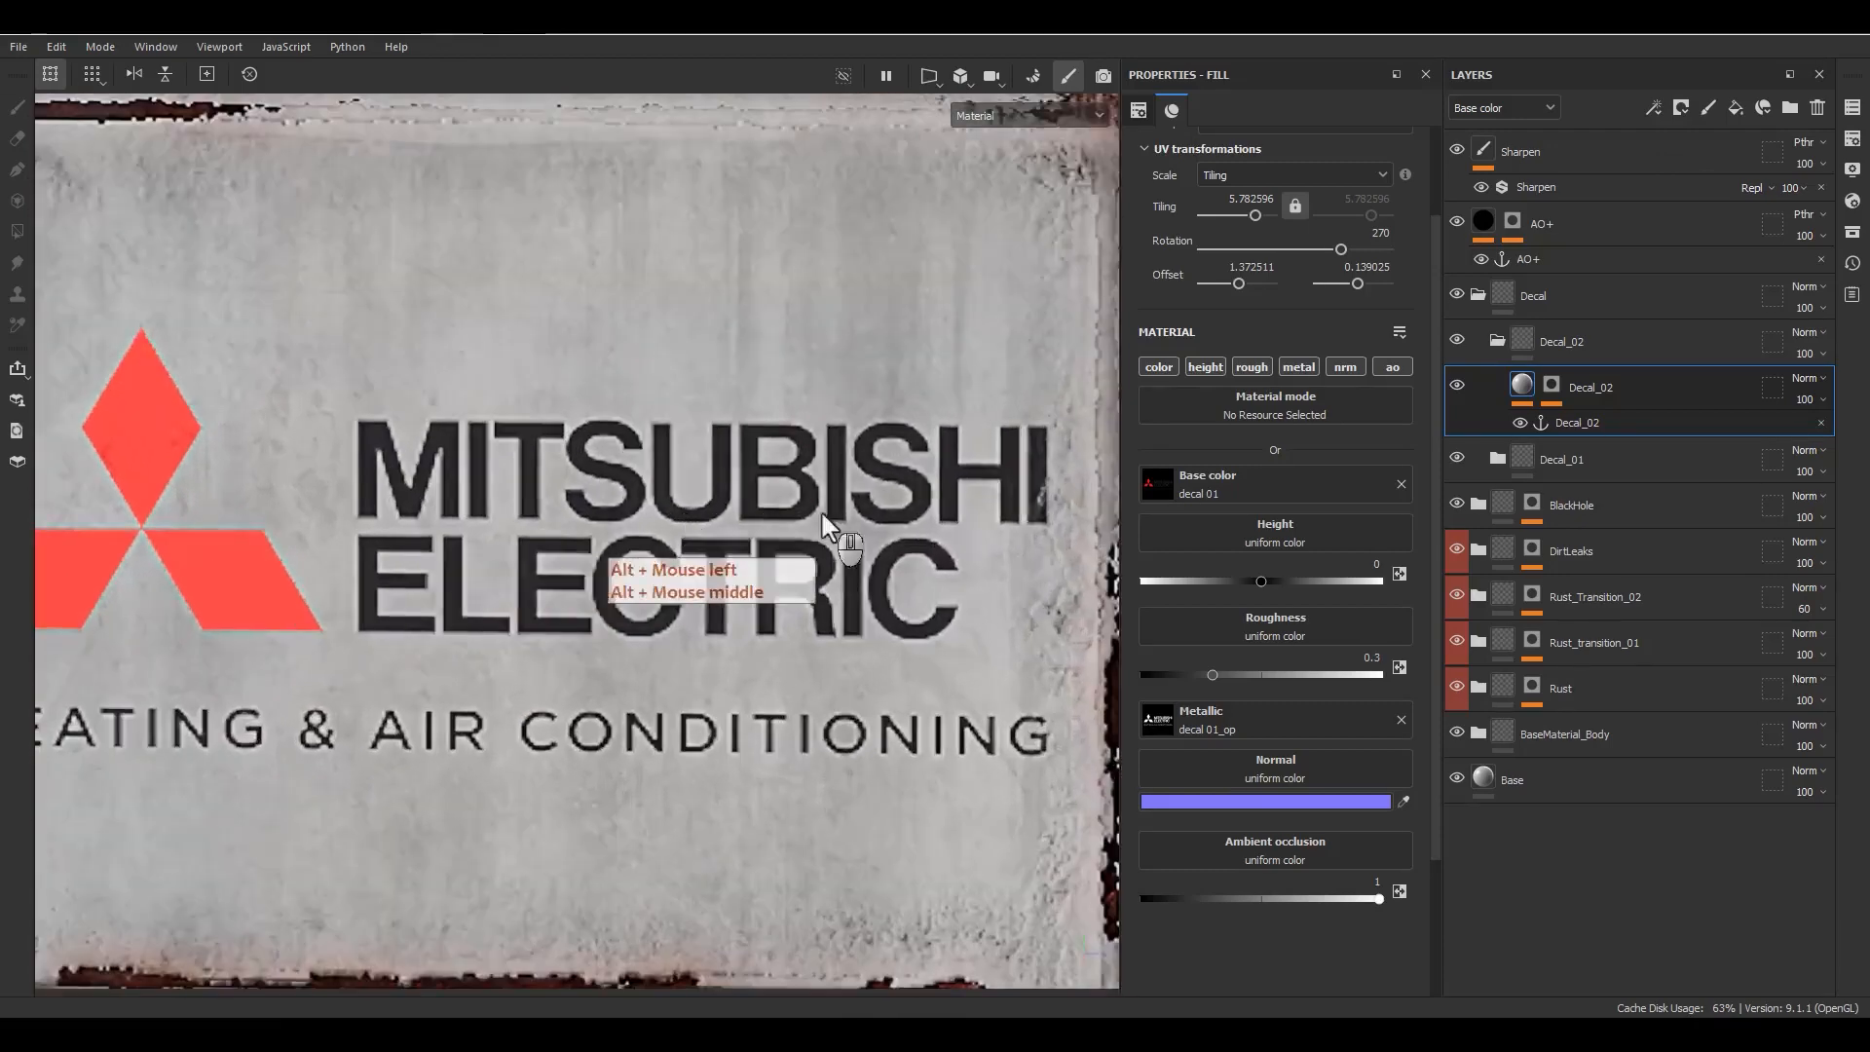
pyautogui.keyDown('alt'); pyautogui.moveTo(818, 513); pyautogui.dragTo(914, 560); pyautogui.keyUp('alt')
pyautogui.keyDown('alt'); pyautogui.moveTo(697, 542); pyautogui.dragTo(791, 577); pyautogui.keyUp('alt')
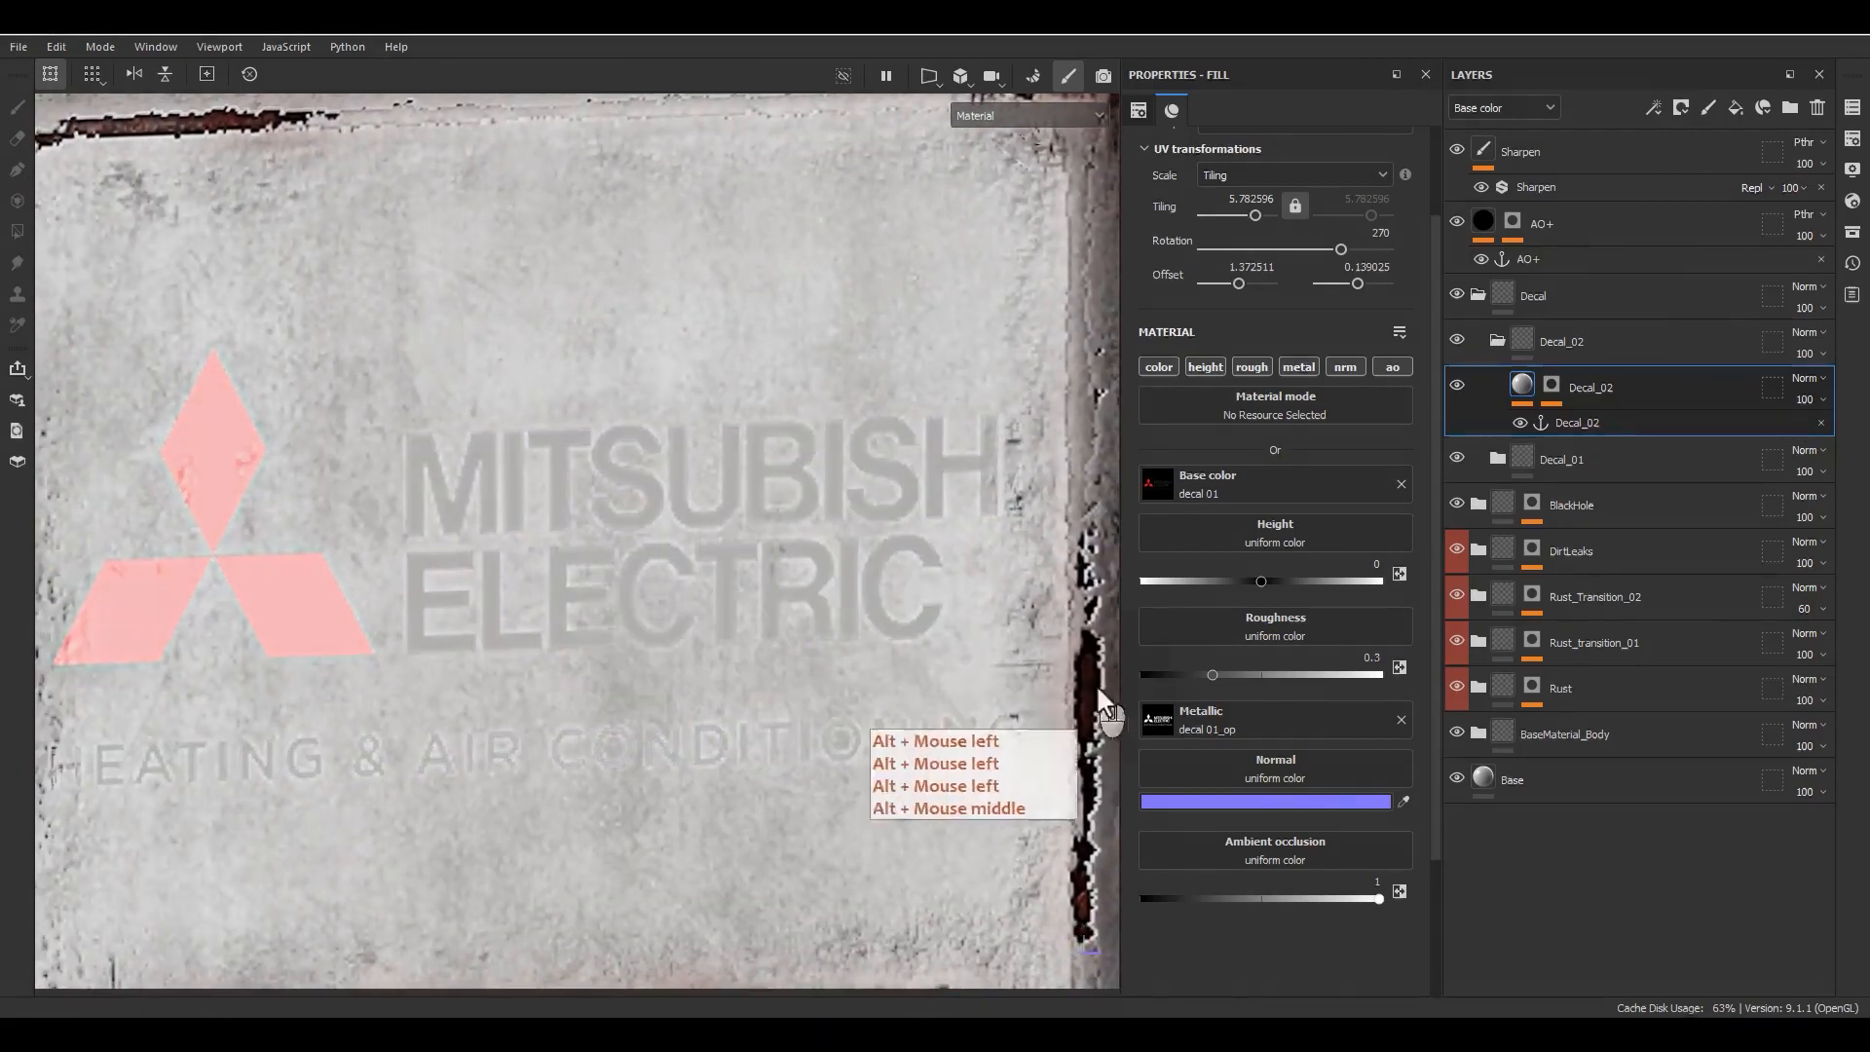
pyautogui.click(1360, 672)
pyautogui.click(1362, 659)
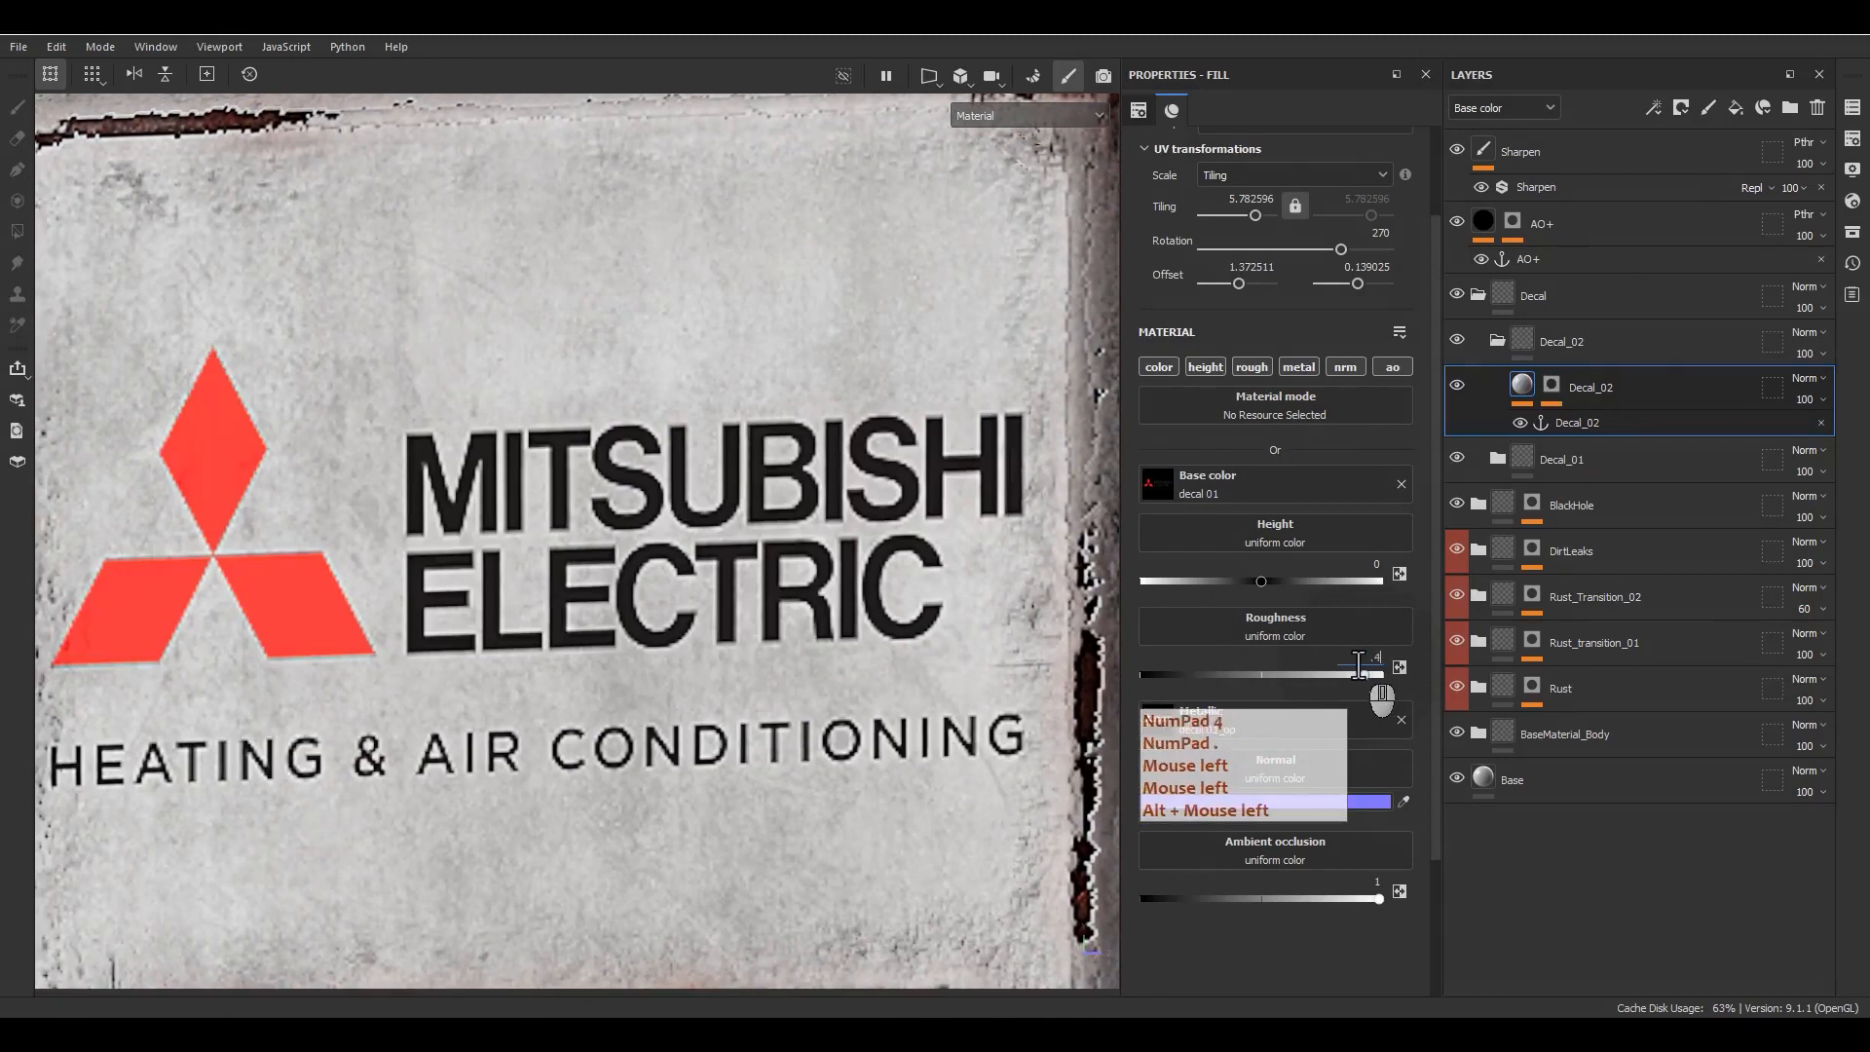
pyautogui.write('.4')
pyautogui.press('Return')
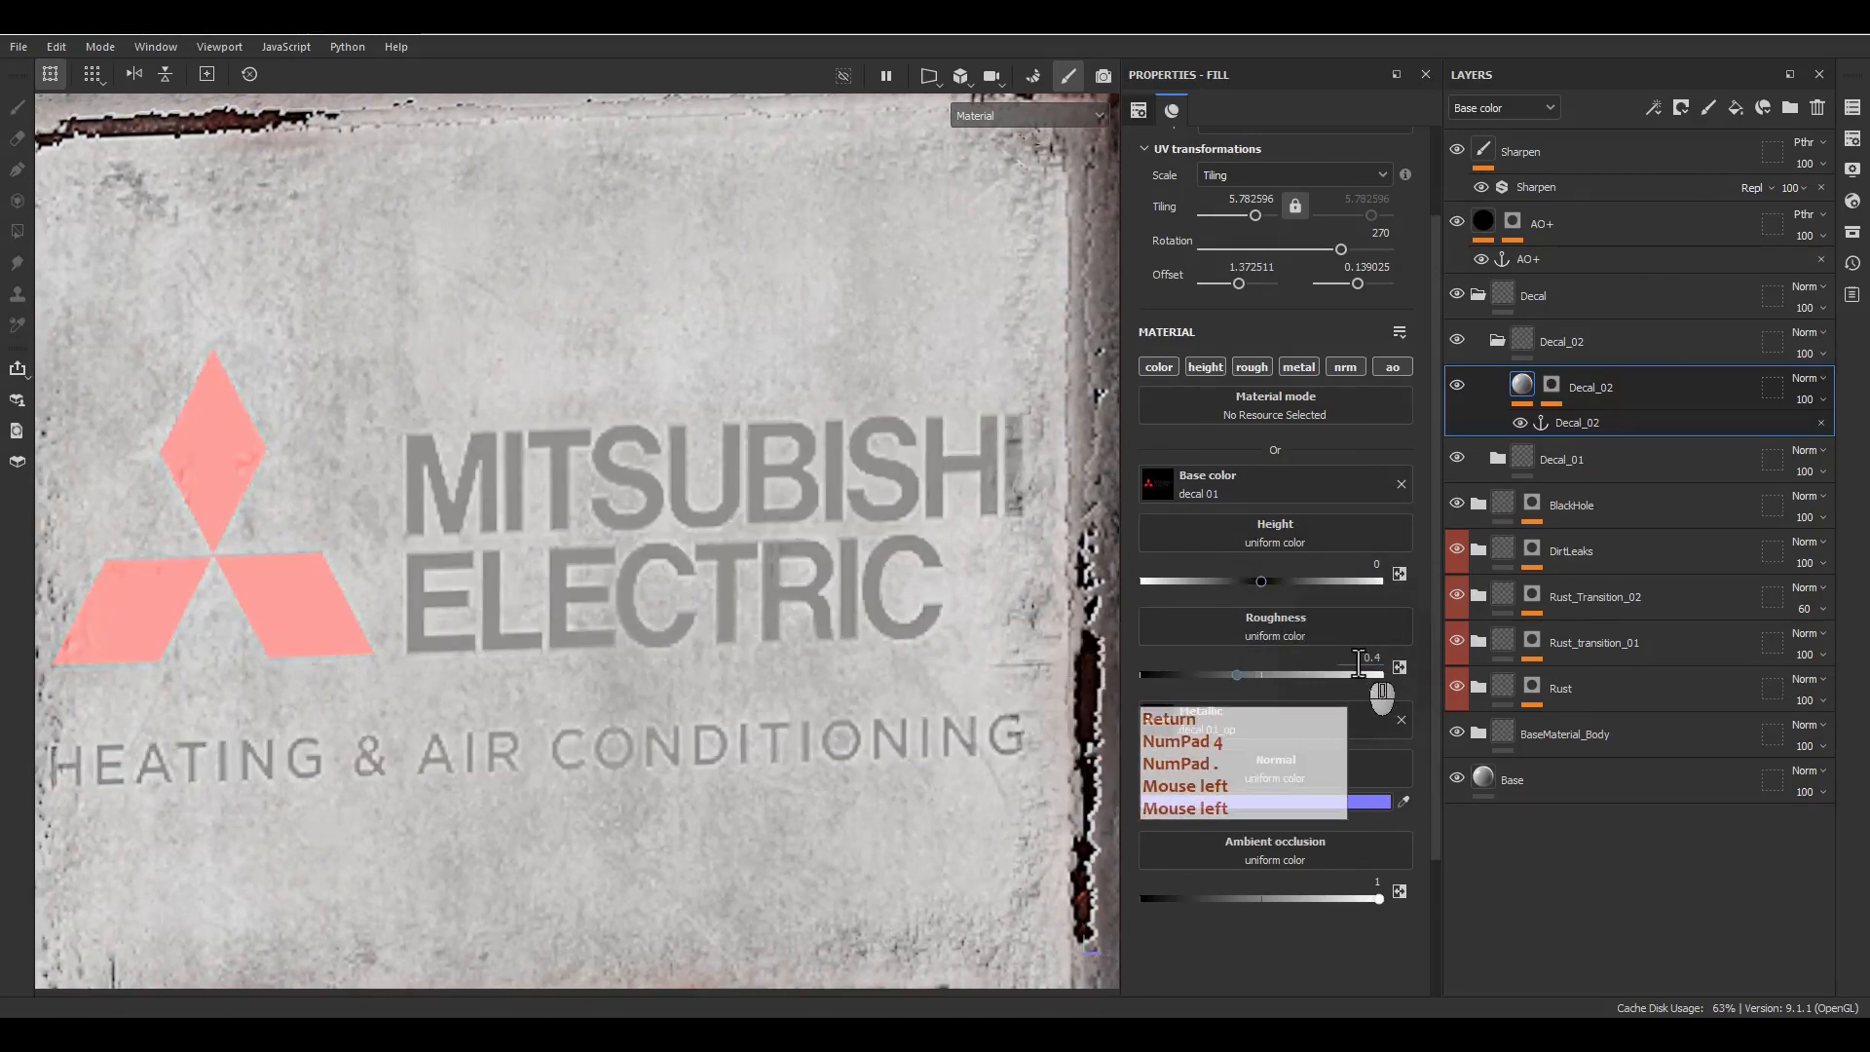
# Step: Try height values of 0.1 and 0.05 on the Decal_02 fill layer
pyautogui.click(1372, 566)
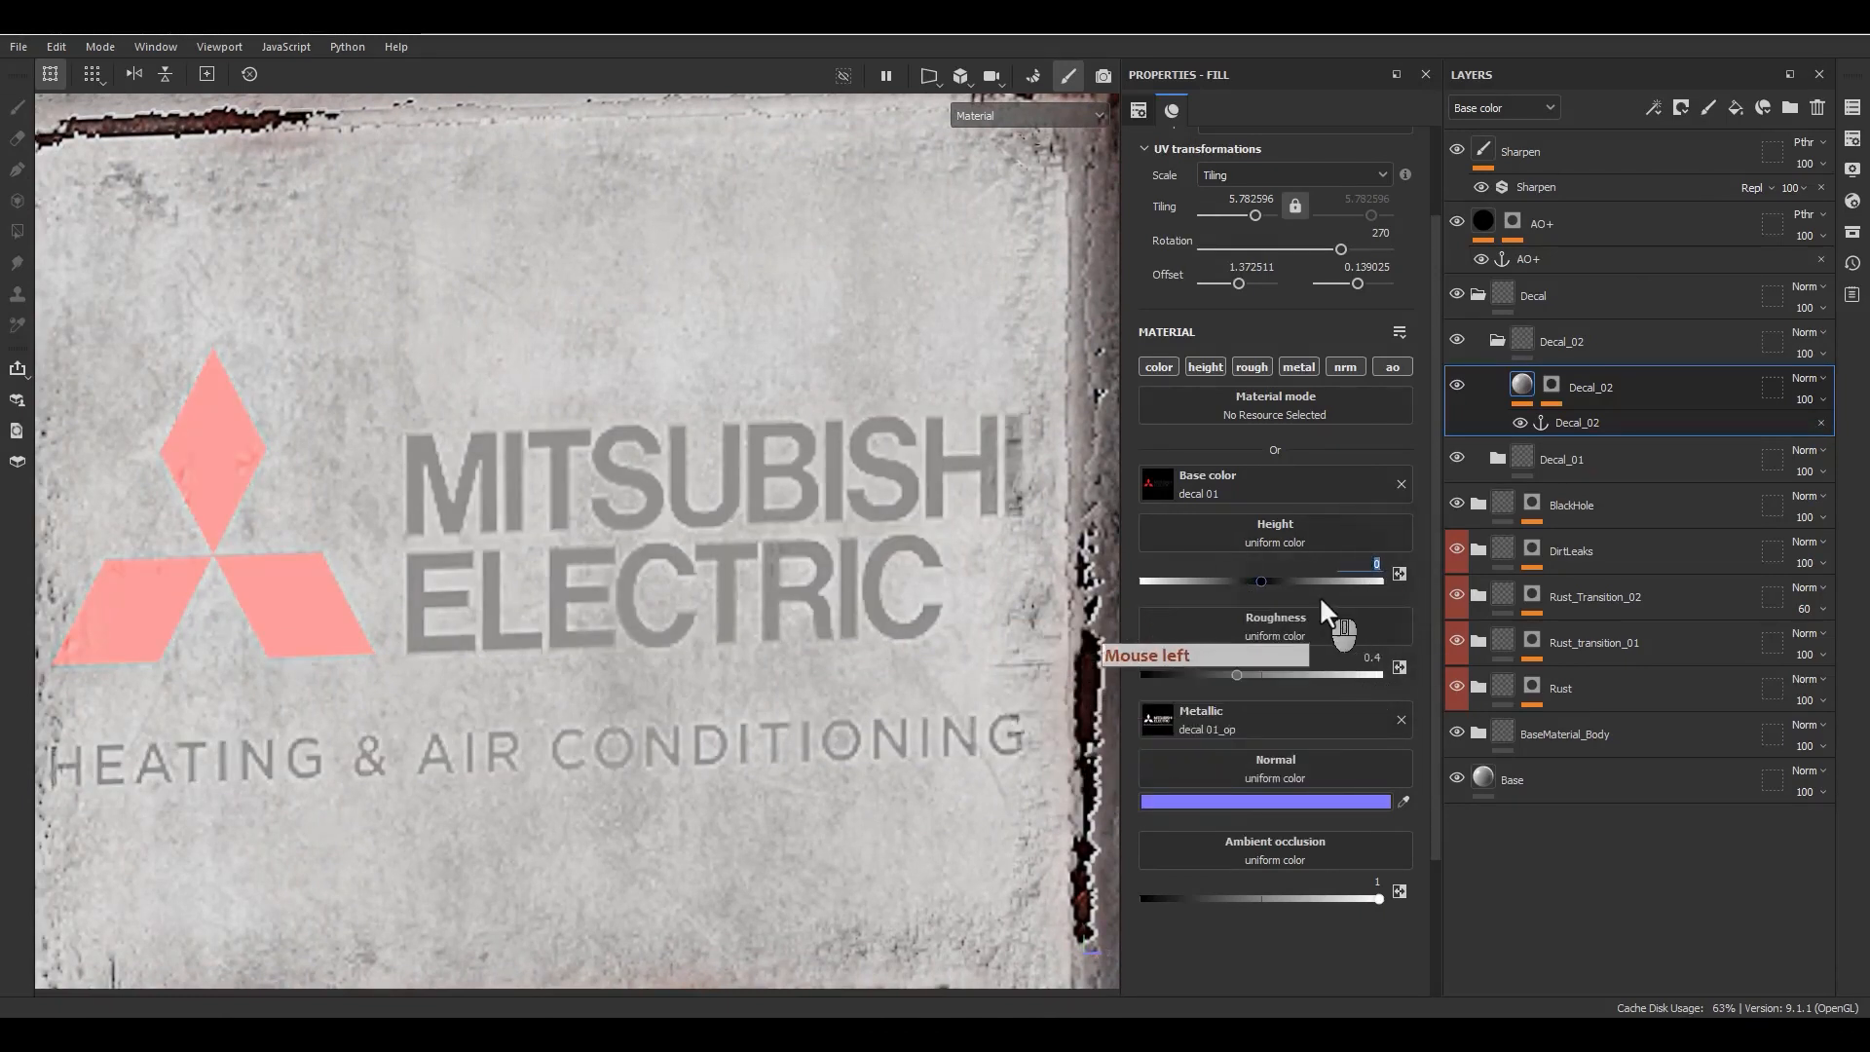
pyautogui.write('.')
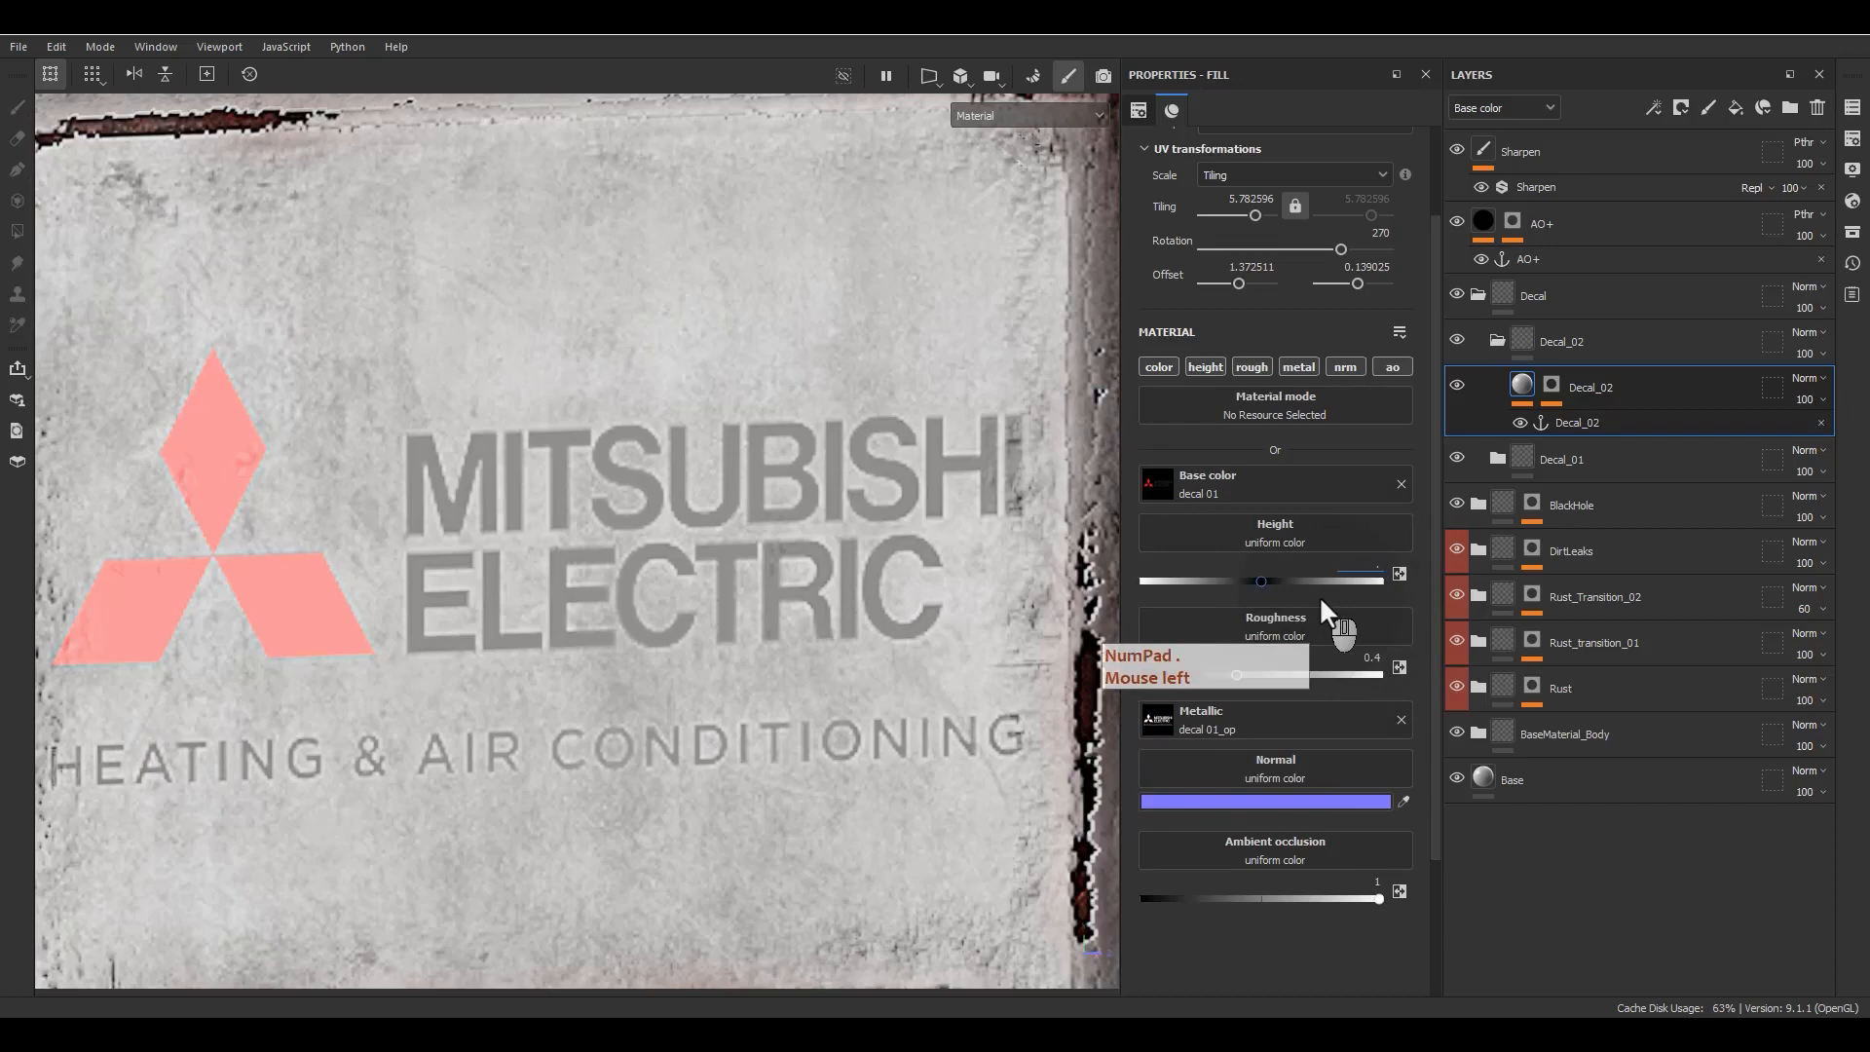
pyautogui.write('1')
pyautogui.press('Return')
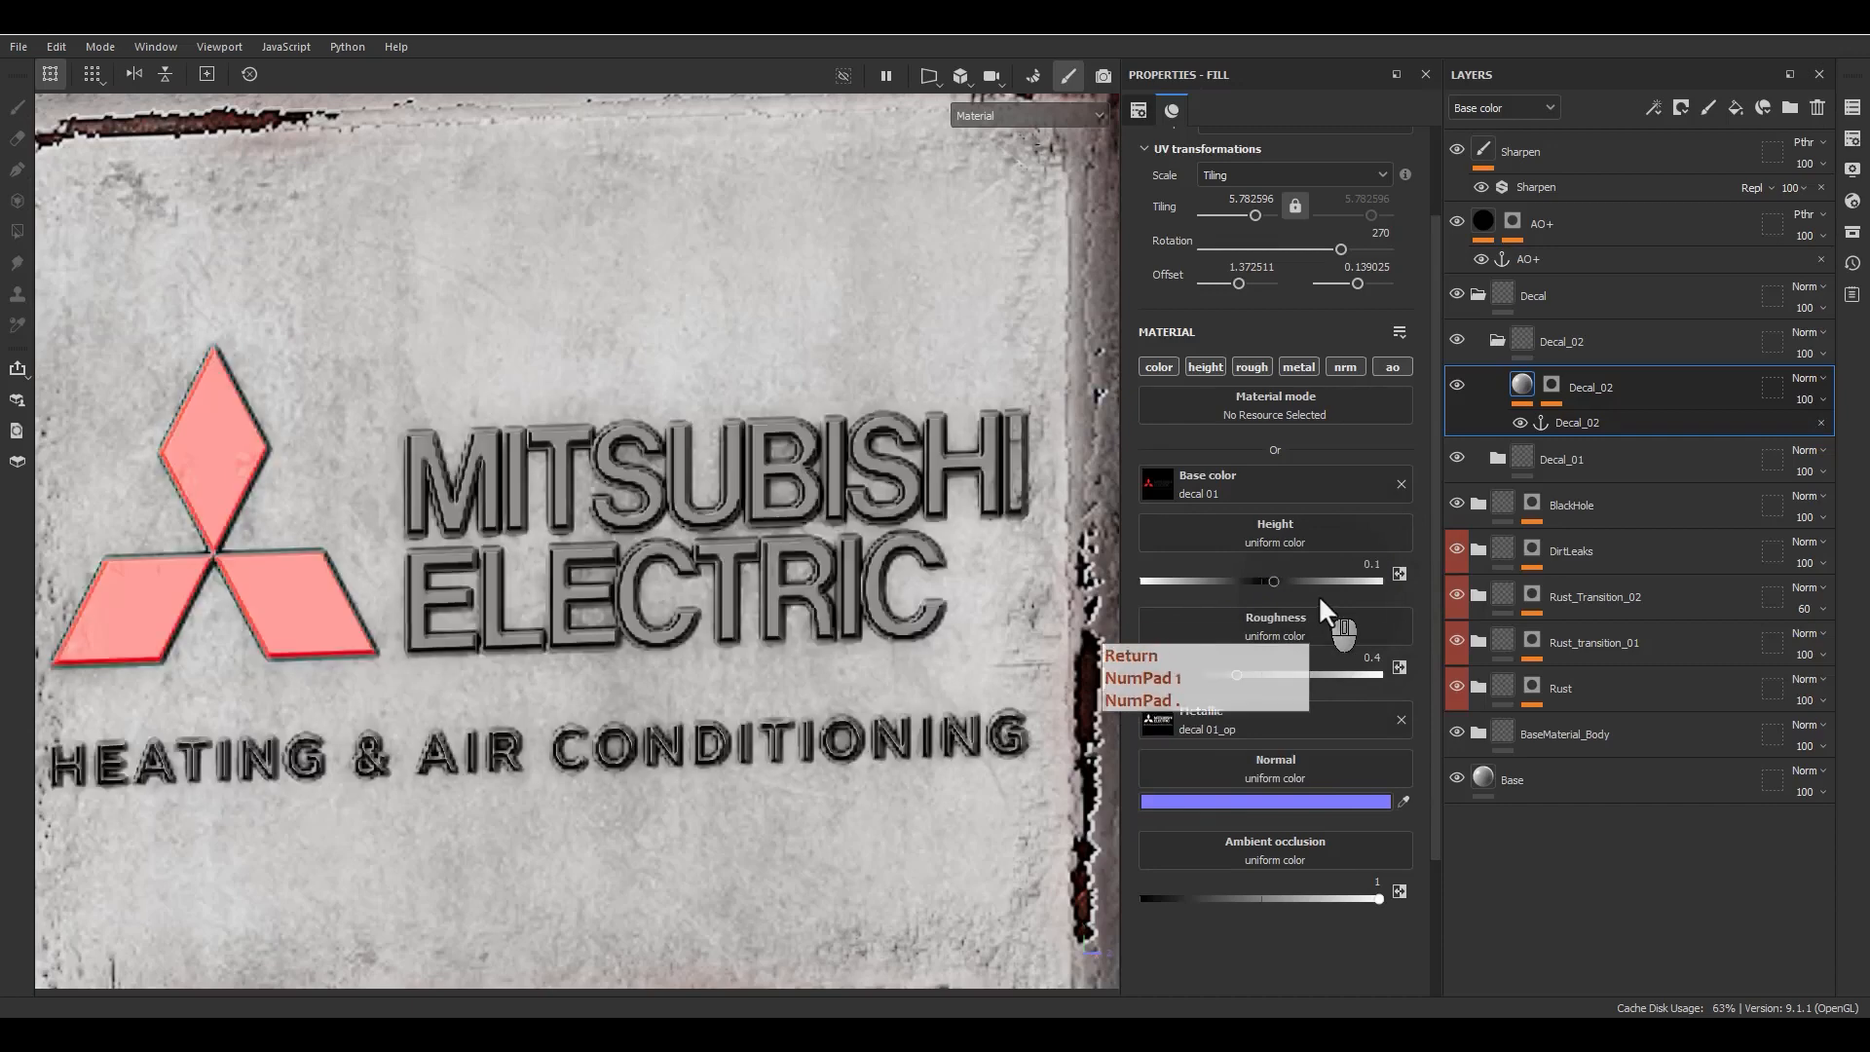
pyautogui.keyDown('alt'); pyautogui.moveTo(855, 616); pyautogui.dragTo(835, 655); pyautogui.keyUp('alt')
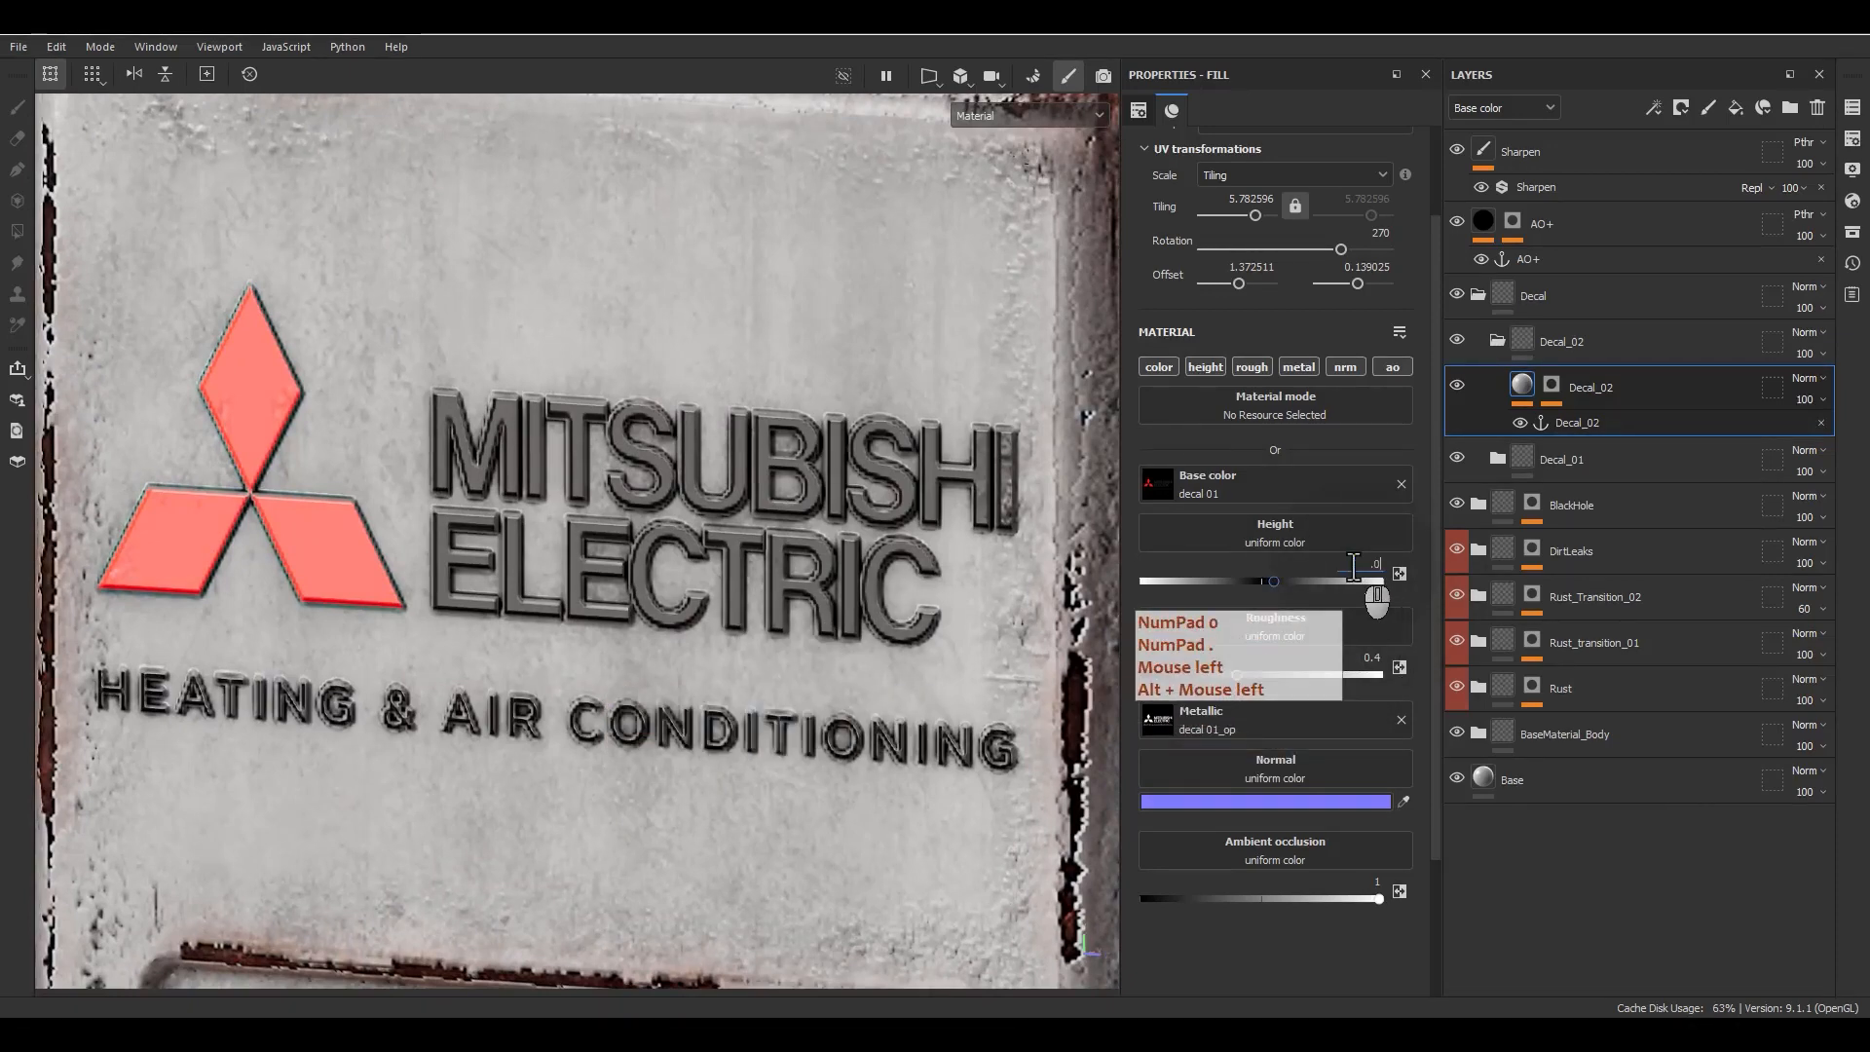
pyautogui.press('Return')
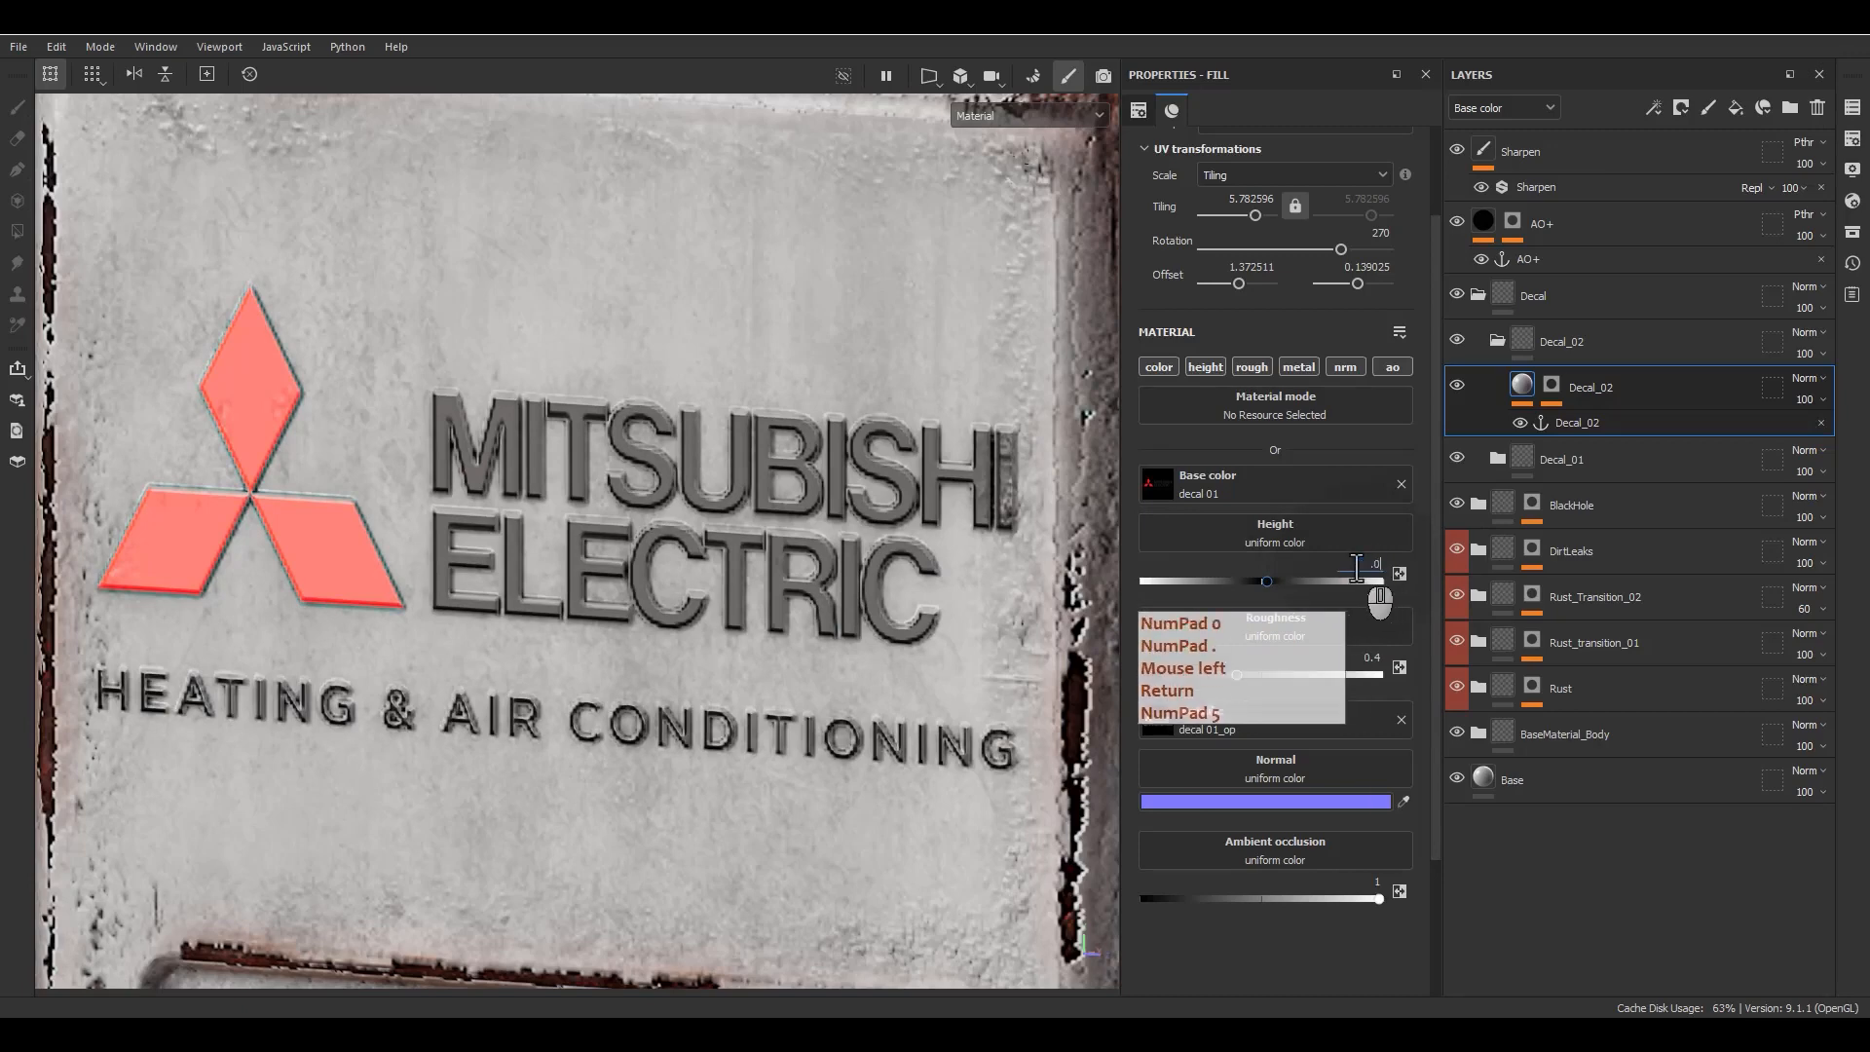
# Step: Set the Decal_02 fill layer's height to 0.02 and check the embossed logo under different lighting
pyautogui.press('Return')
pyautogui.keyDown('alt'); pyautogui.moveTo(585, 605); pyautogui.dragTo(560, 524); pyautogui.keyUp('alt')
pyautogui.keyDown('alt'); pyautogui.moveTo(560, 524); pyautogui.dragTo(1266, 450, button='right'); pyautogui.keyUp('alt')
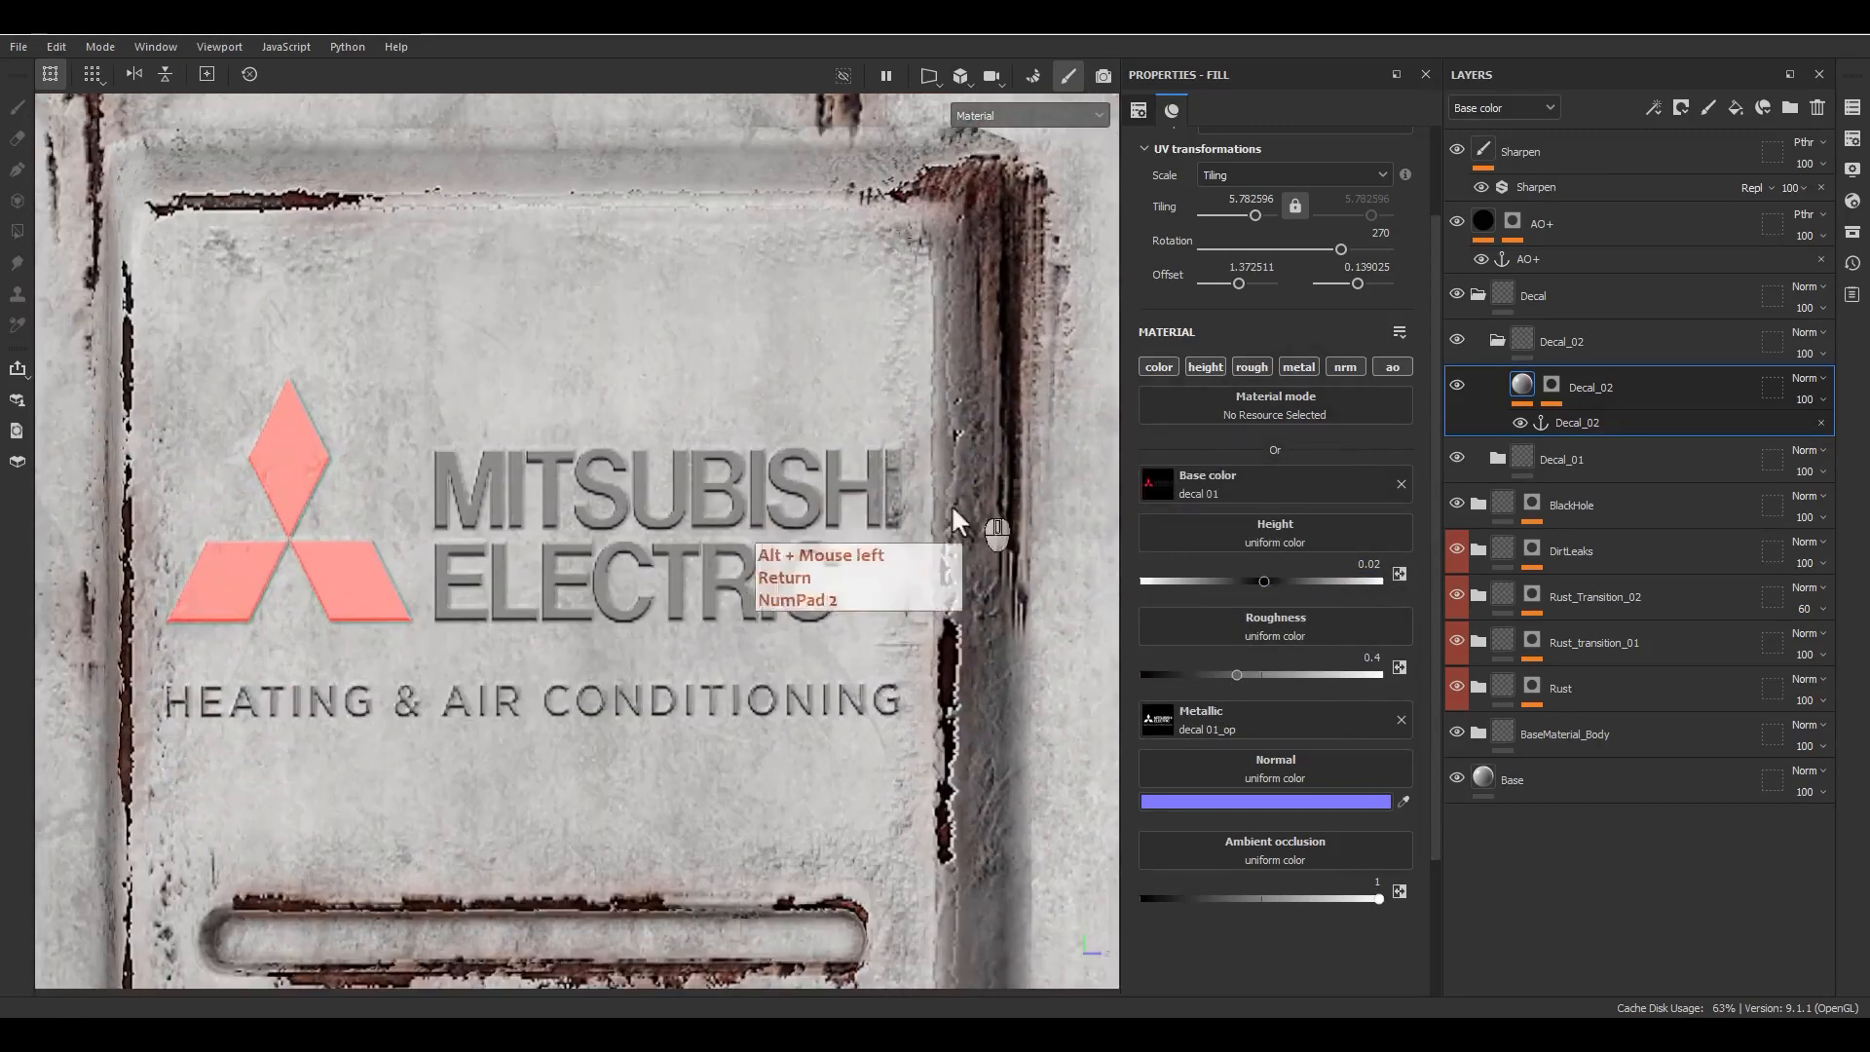
pyautogui.keyDown('alt'); pyautogui.moveTo(795, 513); pyautogui.dragTo(806, 460, button='middle'); pyautogui.keyUp('alt')
pyautogui.keyDown('alt'); pyautogui.moveTo(806, 460); pyautogui.dragTo(838, 530); pyautogui.keyUp('alt')
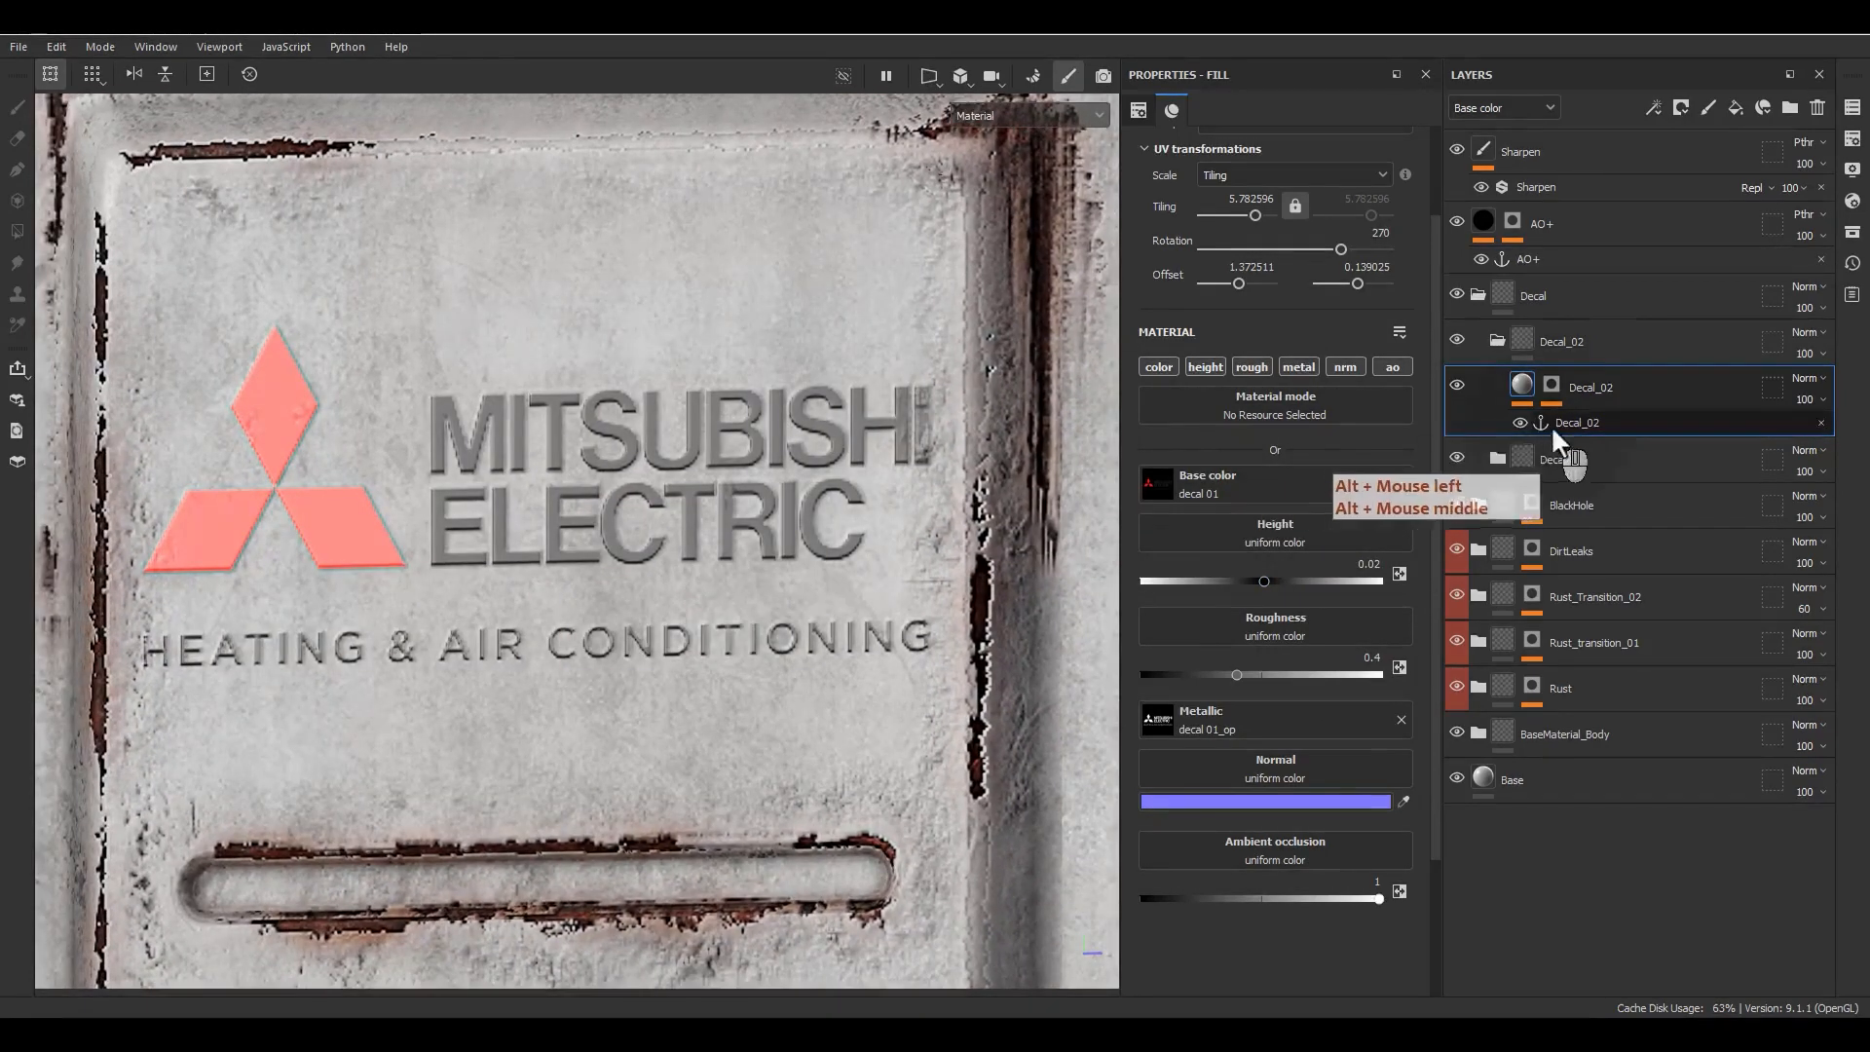
pyautogui.moveTo(701, 487)
pyautogui.keyDown('alt'); pyautogui.mouseDown()
pyautogui.moveTo(655, 500)
pyautogui.moveTo(682, 597)
pyautogui.mouseUp(); pyautogui.keyUp('alt')
pyautogui.keyDown('alt'); pyautogui.moveTo(681, 596); pyautogui.dragTo(951, 467, button='right'); pyautogui.keyUp('alt')
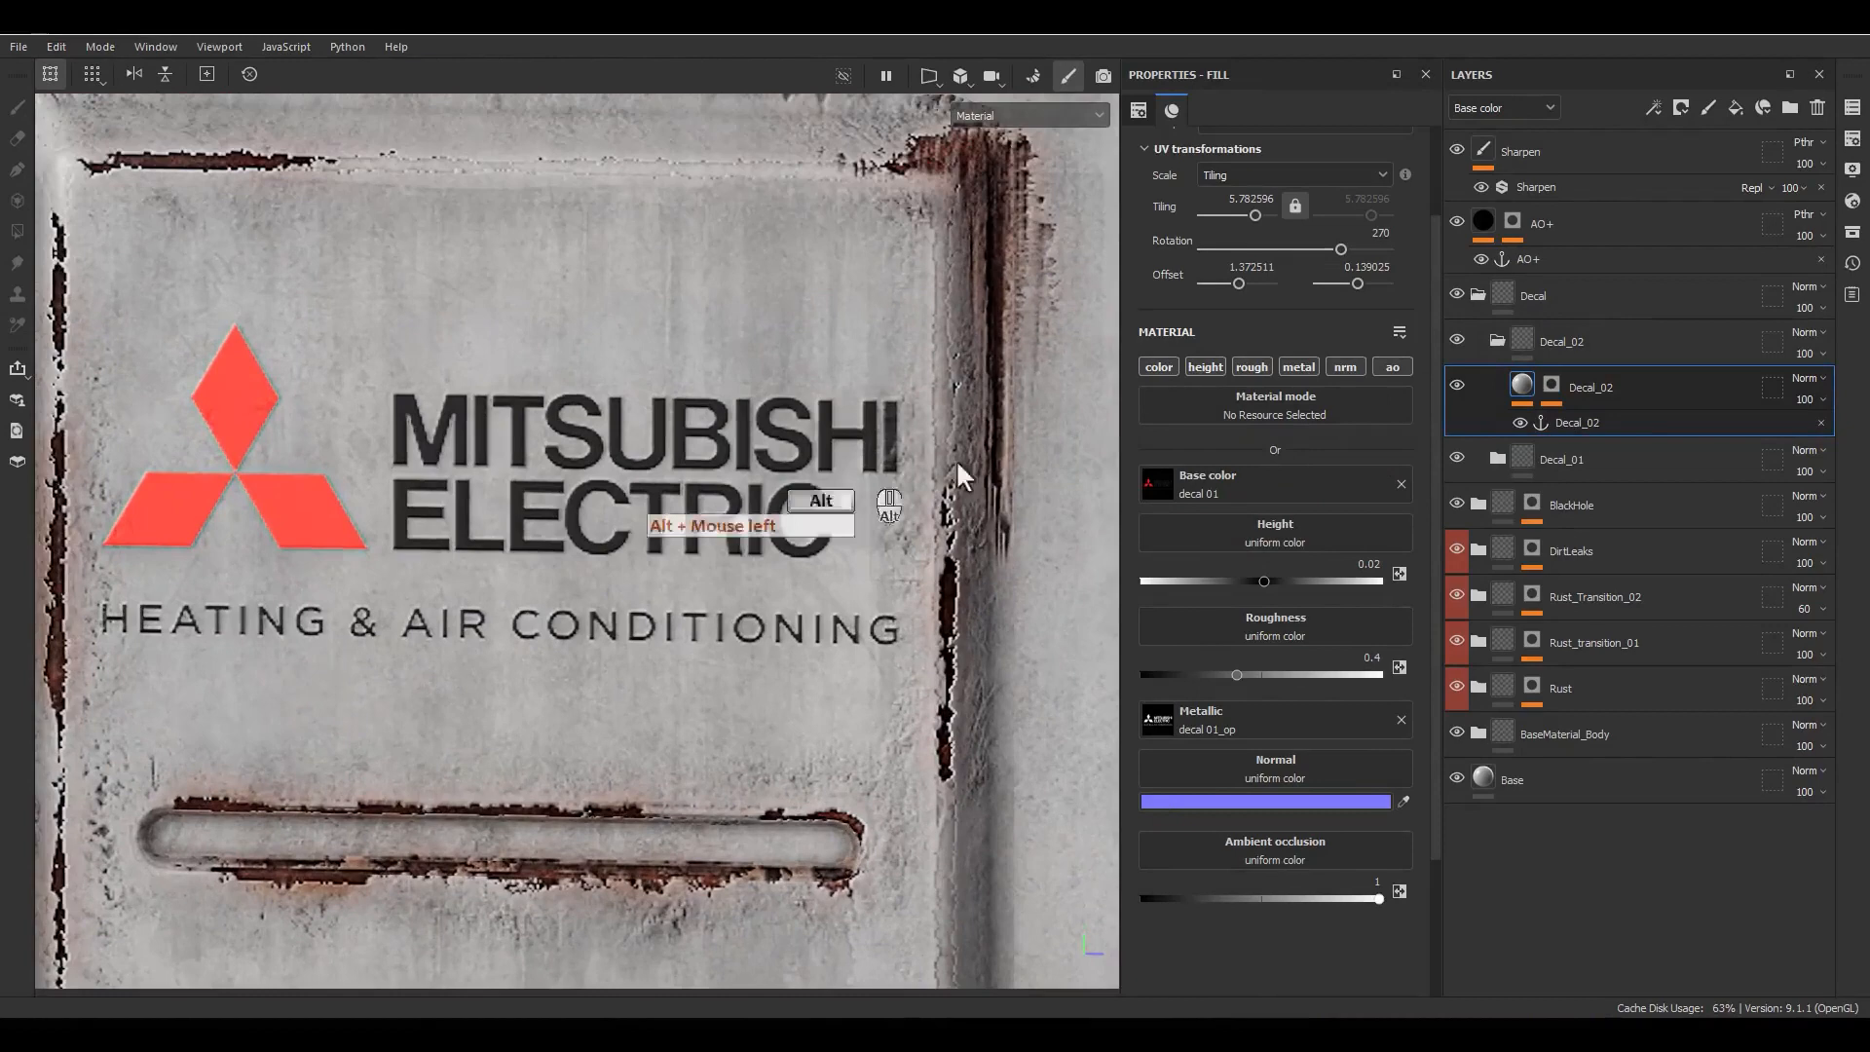
# Step: Add a Warp filter above the fill in the Decal_02 layer's mask
pyautogui.click(1550, 387)
pyautogui.click(1586, 424)
pyautogui.rightClick(1586, 424)
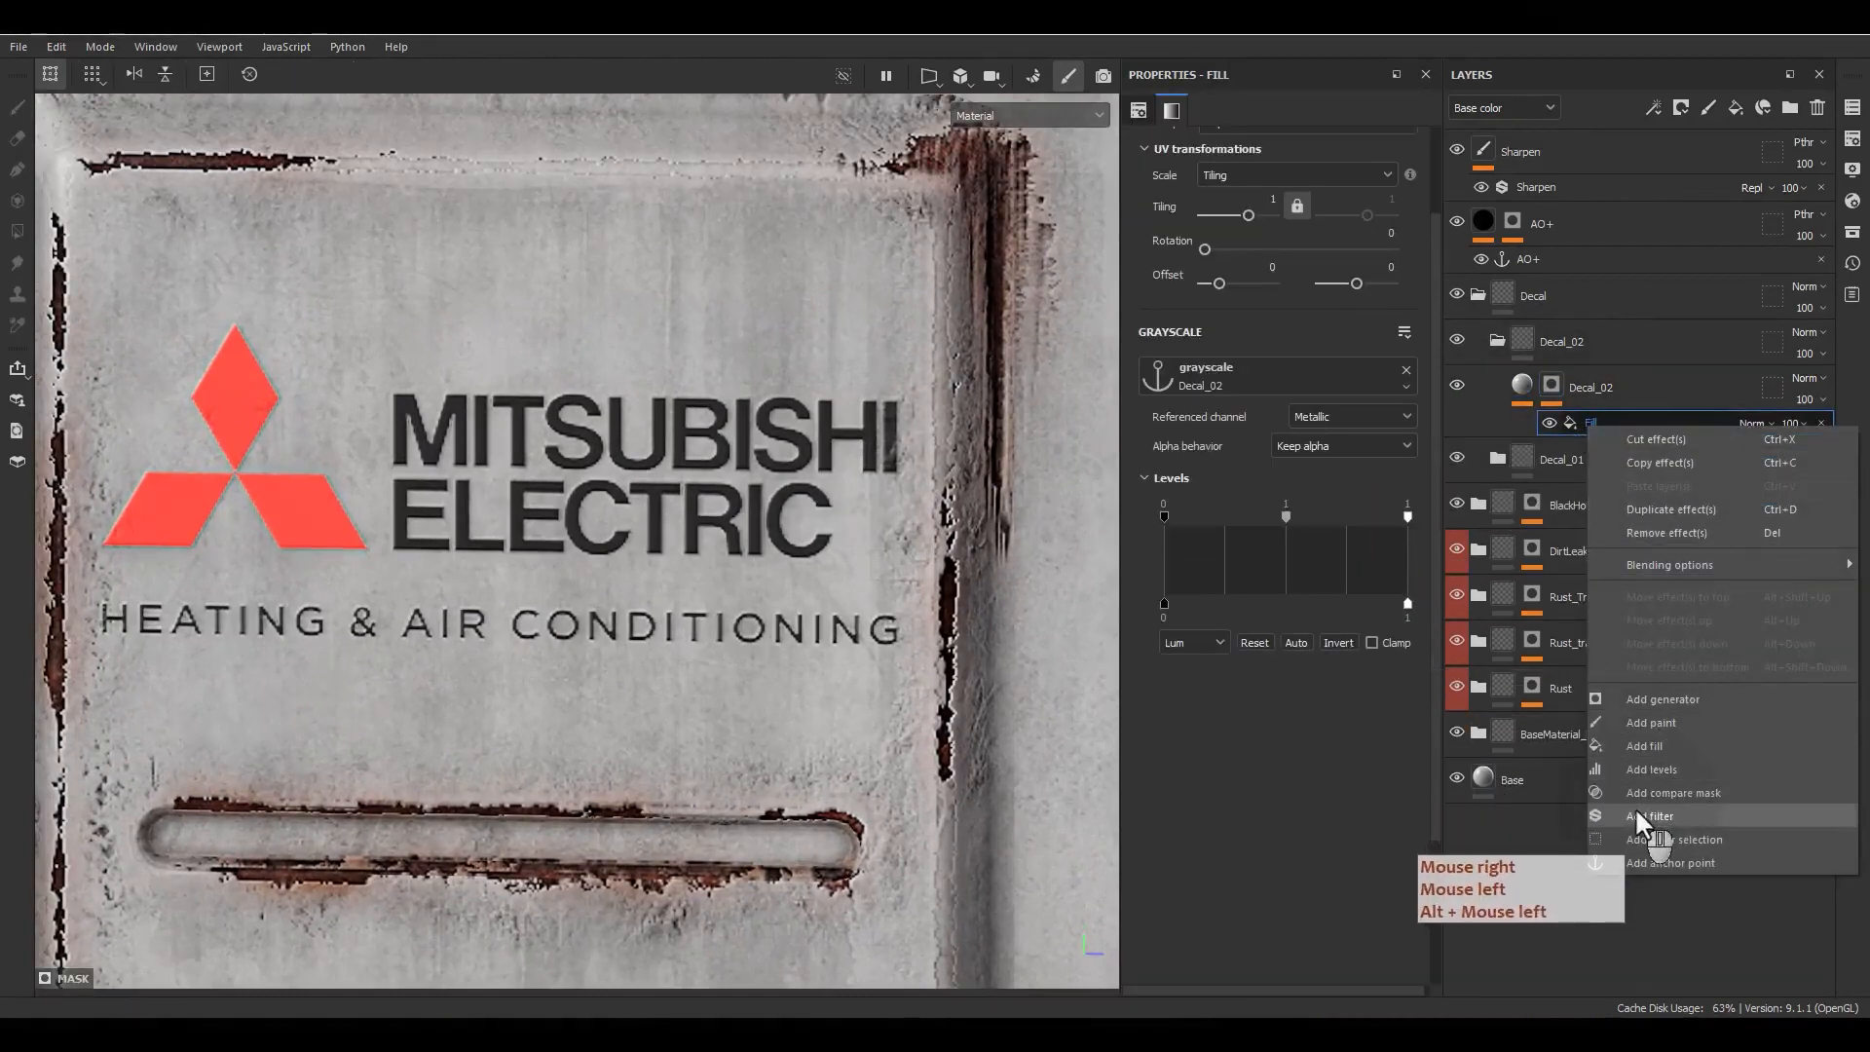
pyautogui.click(1636, 816)
pyautogui.click(1286, 163)
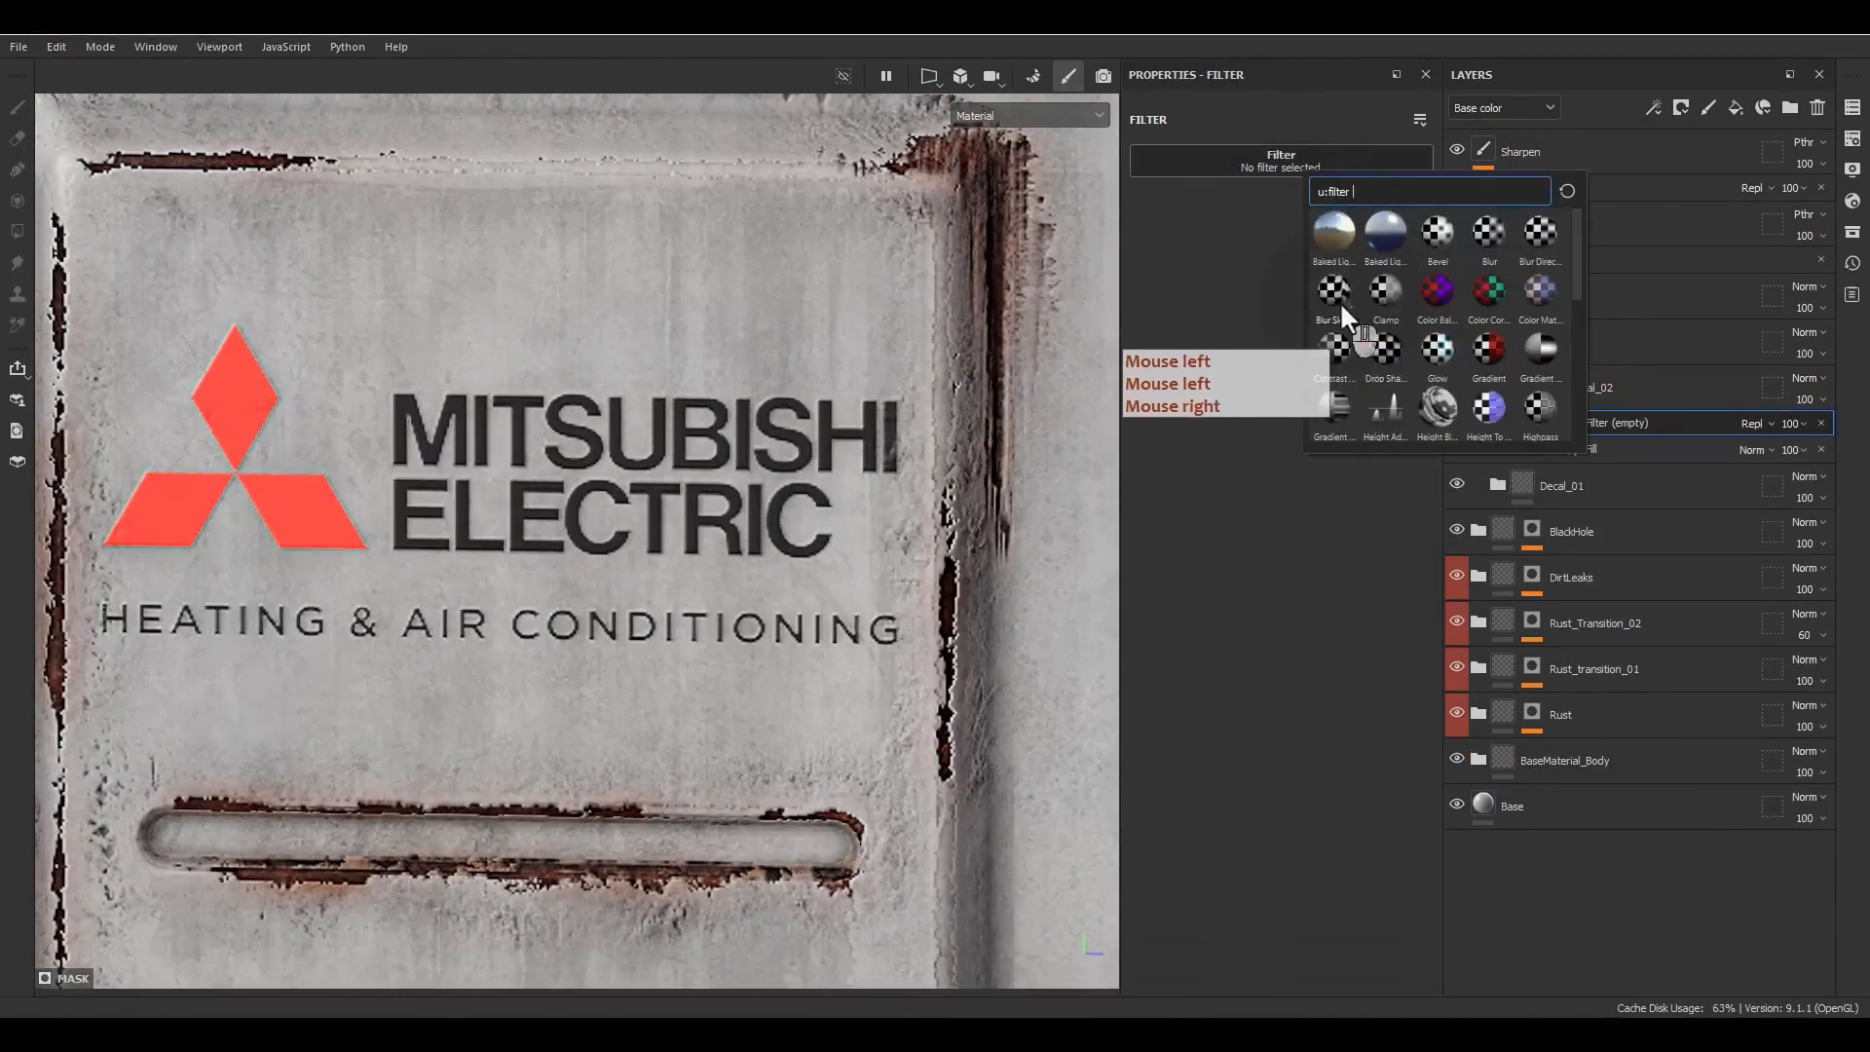
pyautogui.write('war')
pyautogui.click(1345, 265)
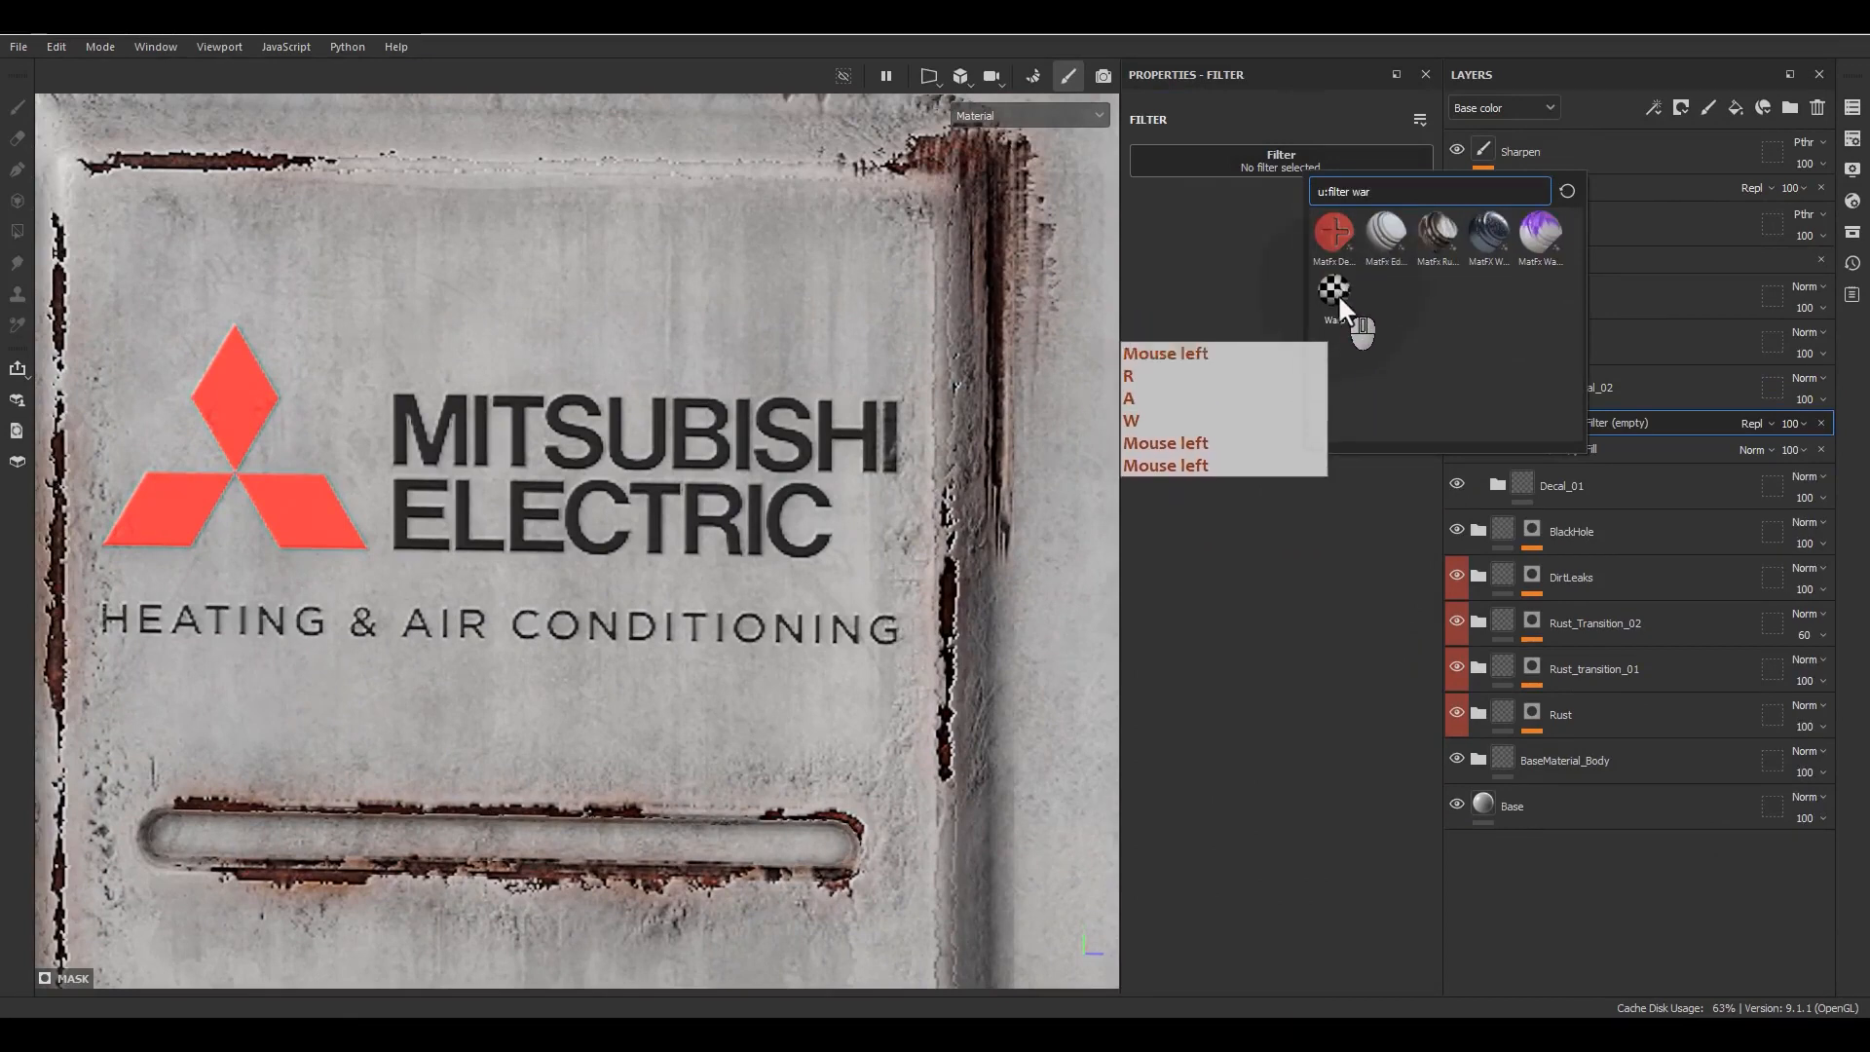
# Step: Lower the Warp filter's intensity to 0.007 so the logo edges are only slightly distorted
pyautogui.moveTo(1176, 324); pyautogui.dragTo(1151, 328)
pyautogui.scroll(-3, 710, 506)
pyautogui.keyDown('alt'); pyautogui.moveTo(710, 506); pyautogui.dragTo(838, 522, button='middle'); pyautogui.keyUp('alt')
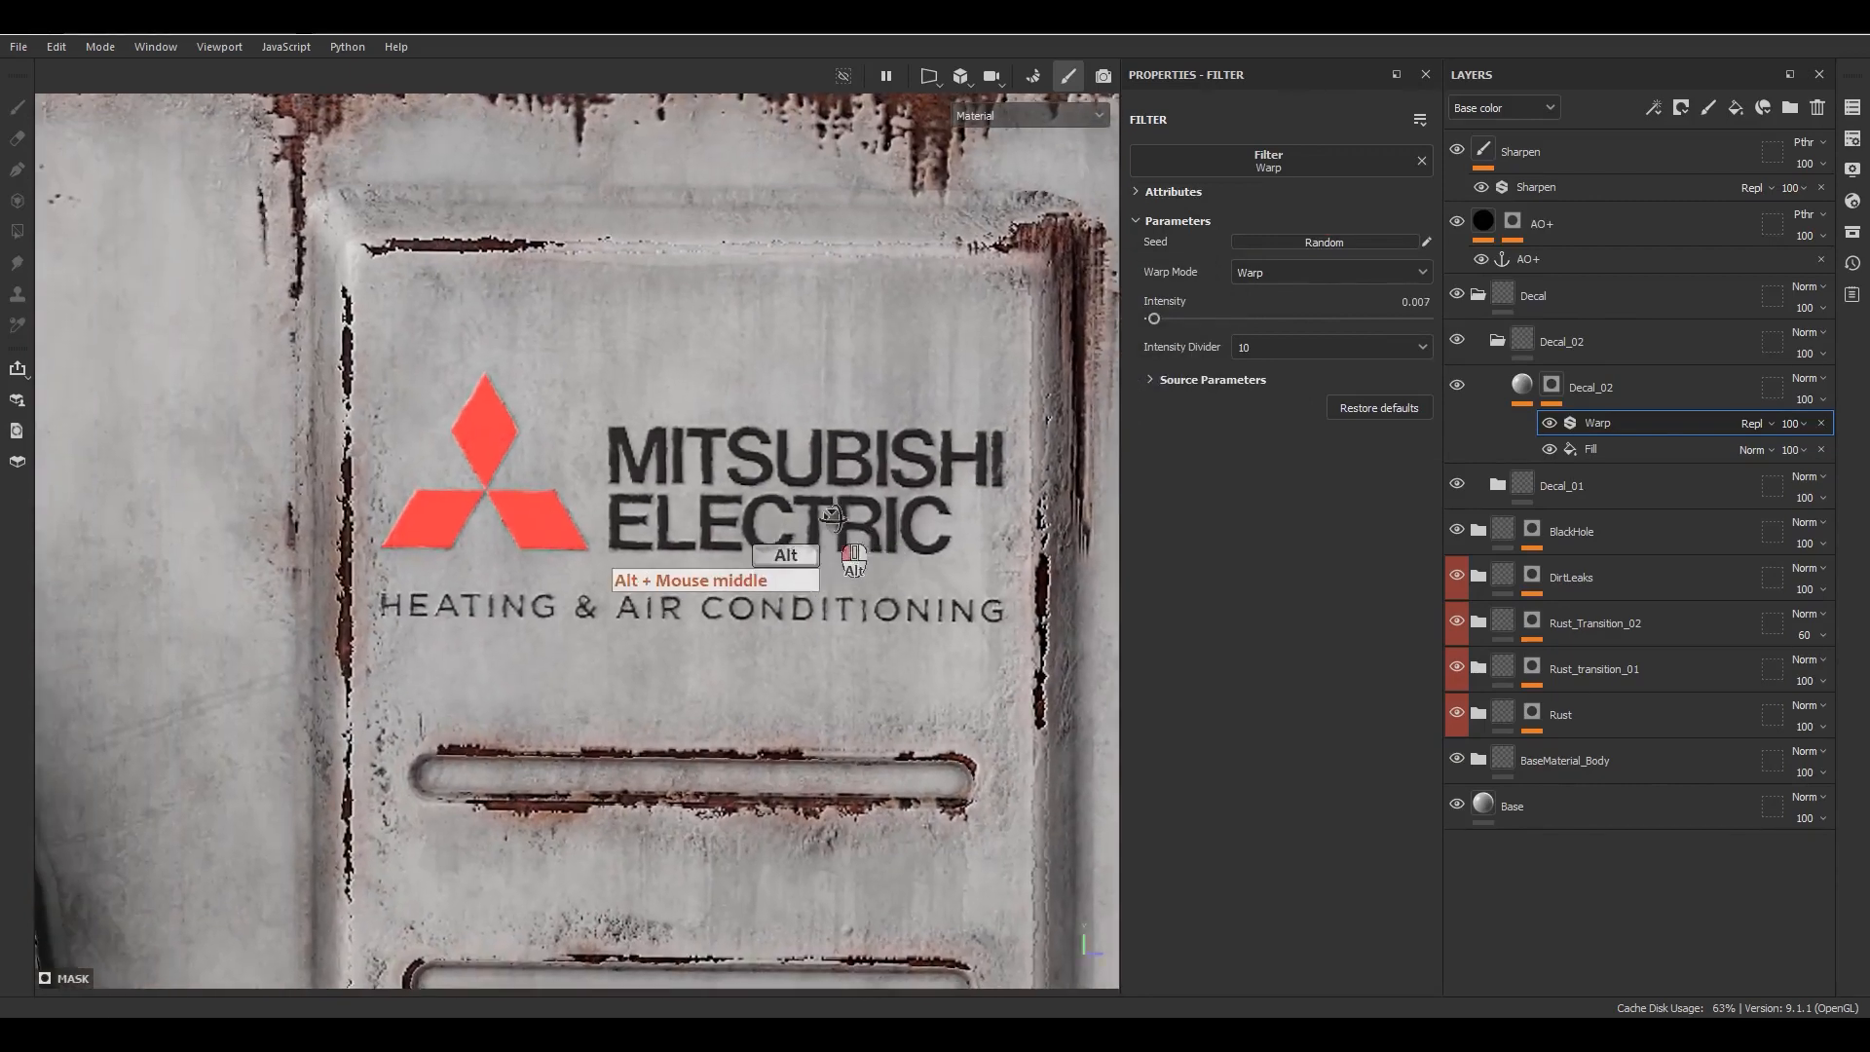
pyautogui.keyDown('alt'); pyautogui.moveTo(838, 522); pyautogui.dragTo(849, 524); pyautogui.keyUp('alt')
# Step: Add a fill above the Warp filter in the mask, using the Grunge Wipe Brushed Partial texture
pyautogui.rightClick(1603, 429)
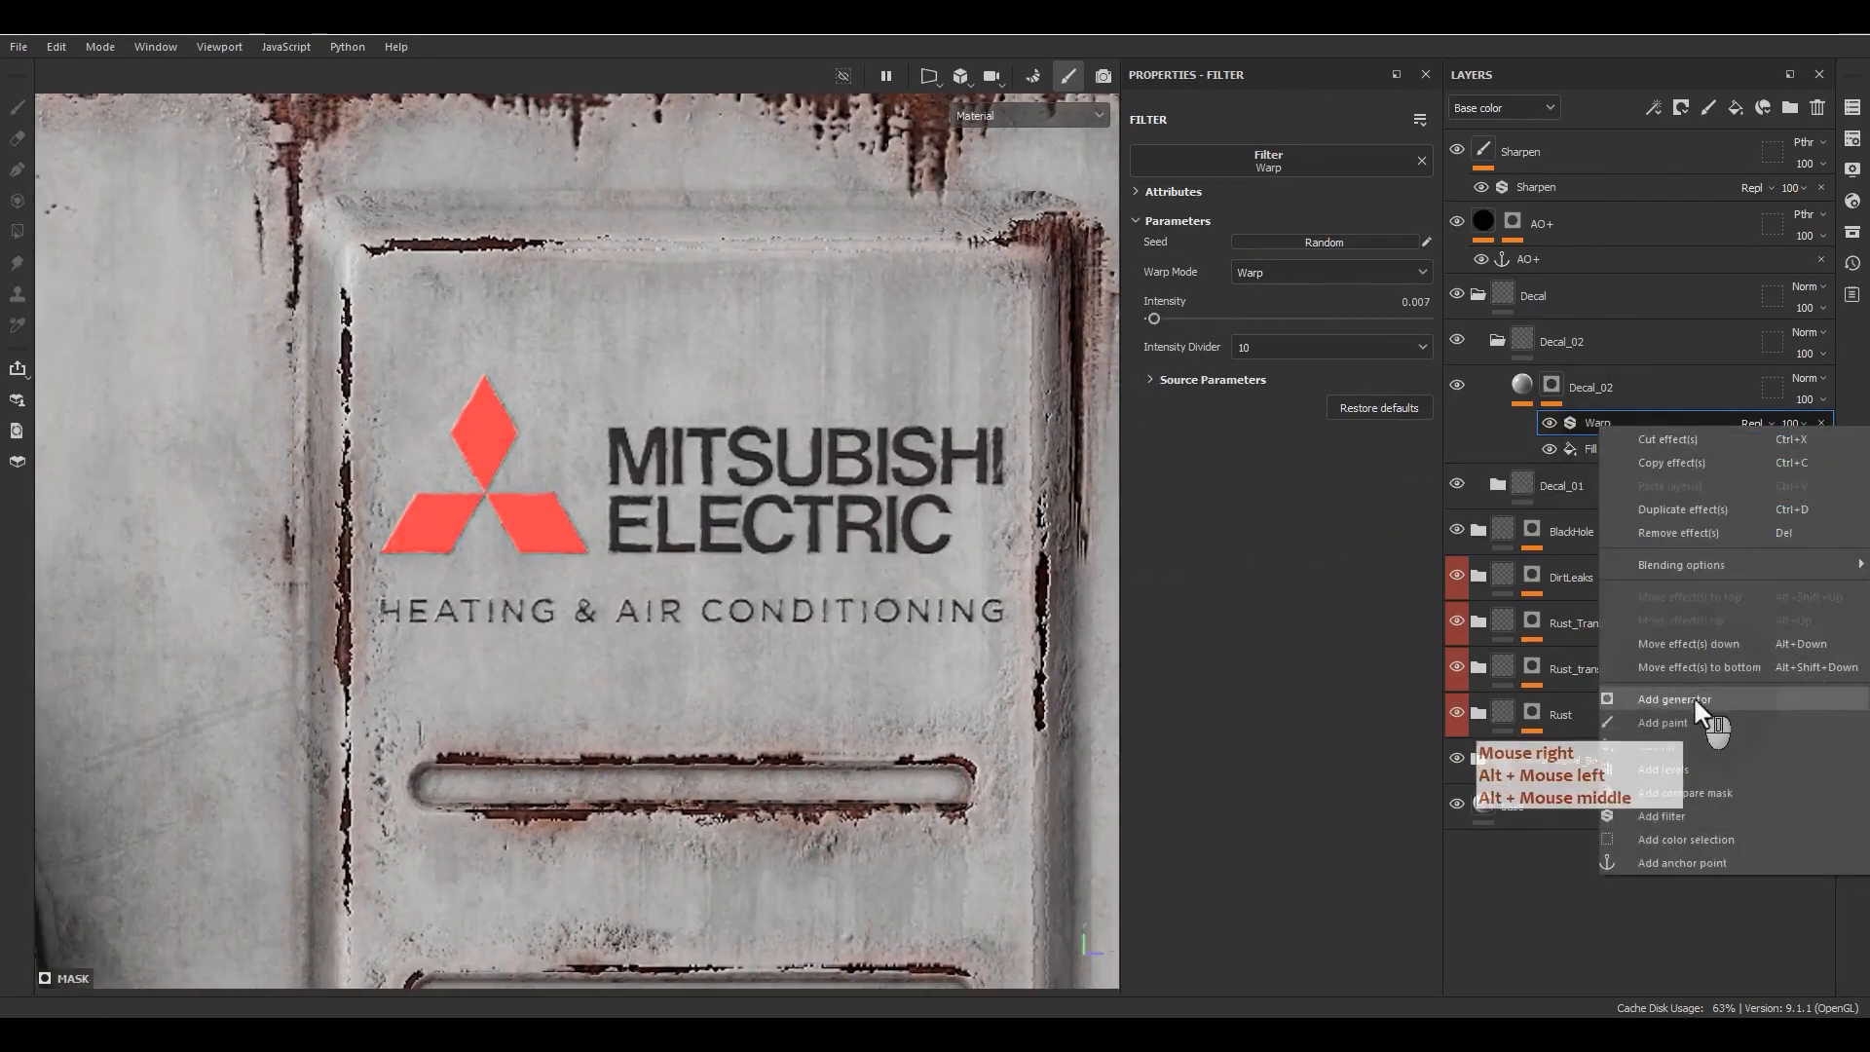
pyautogui.click(1657, 740)
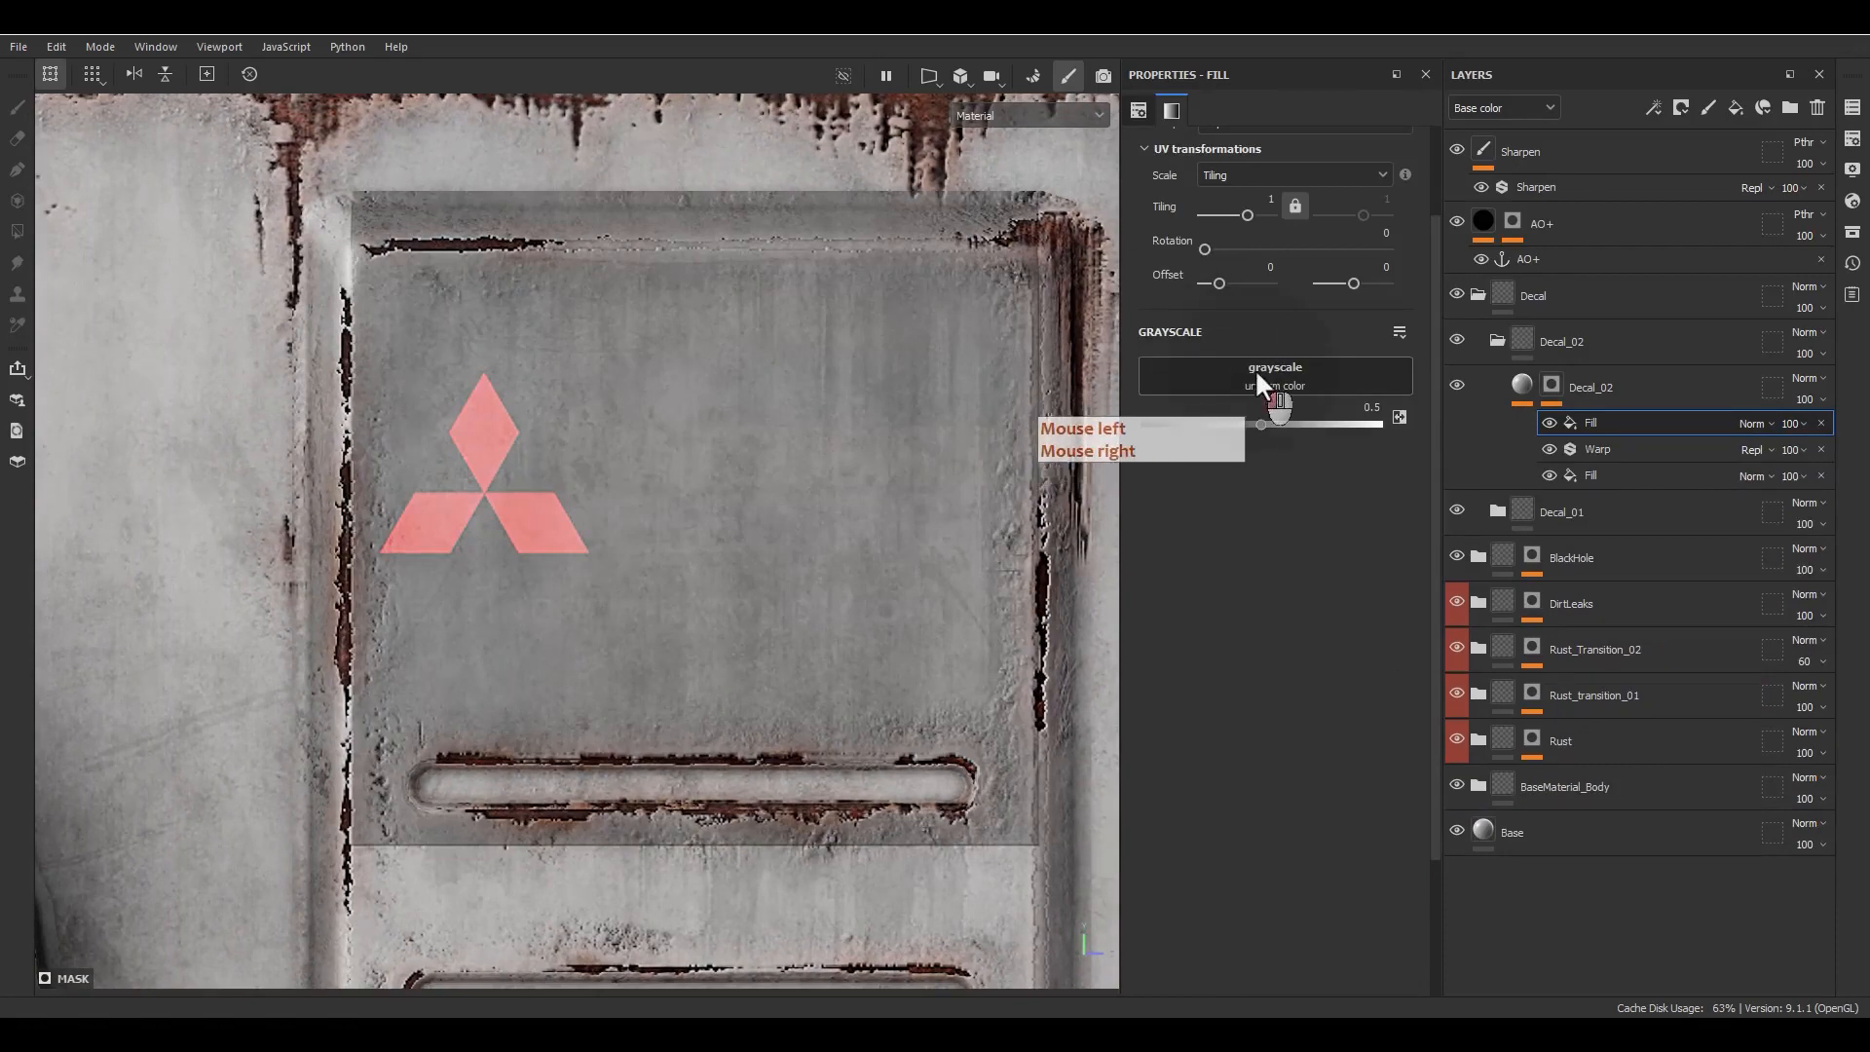
pyautogui.click(1256, 375)
pyautogui.doubleClick(1378, 420)
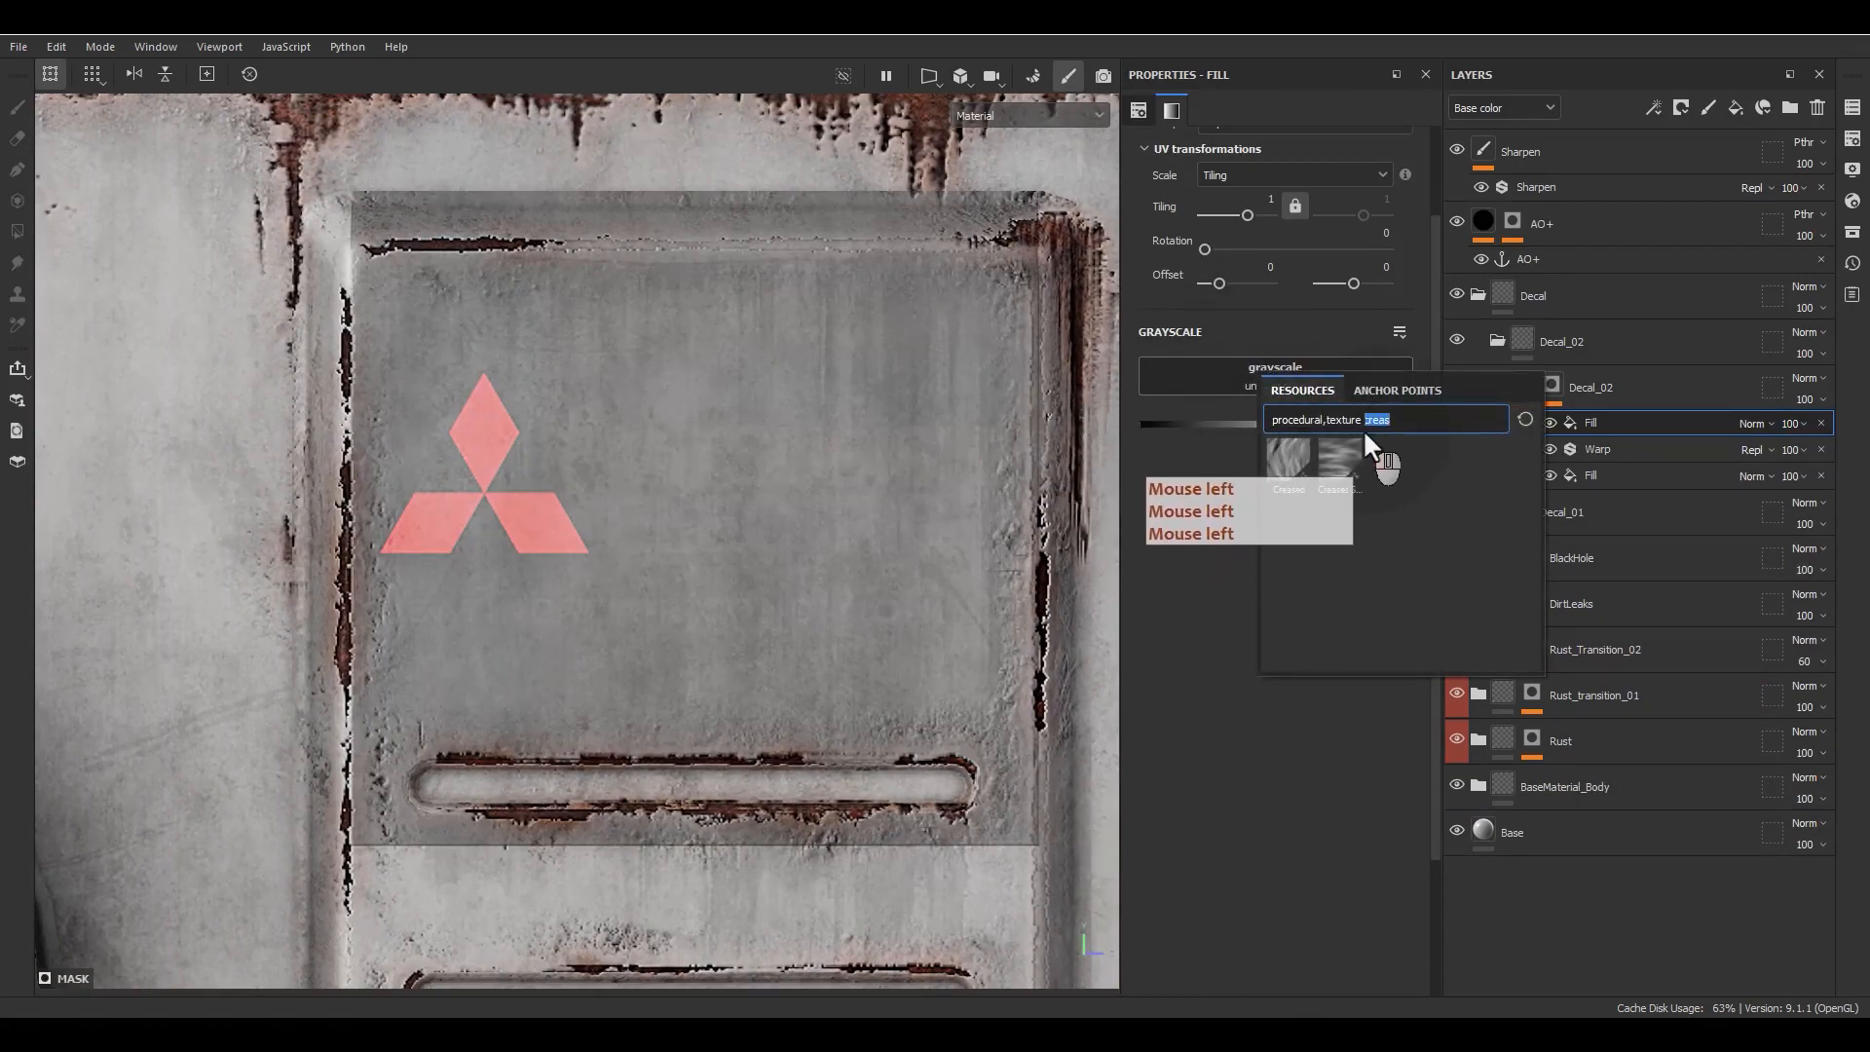
pyautogui.press('BackSpace')
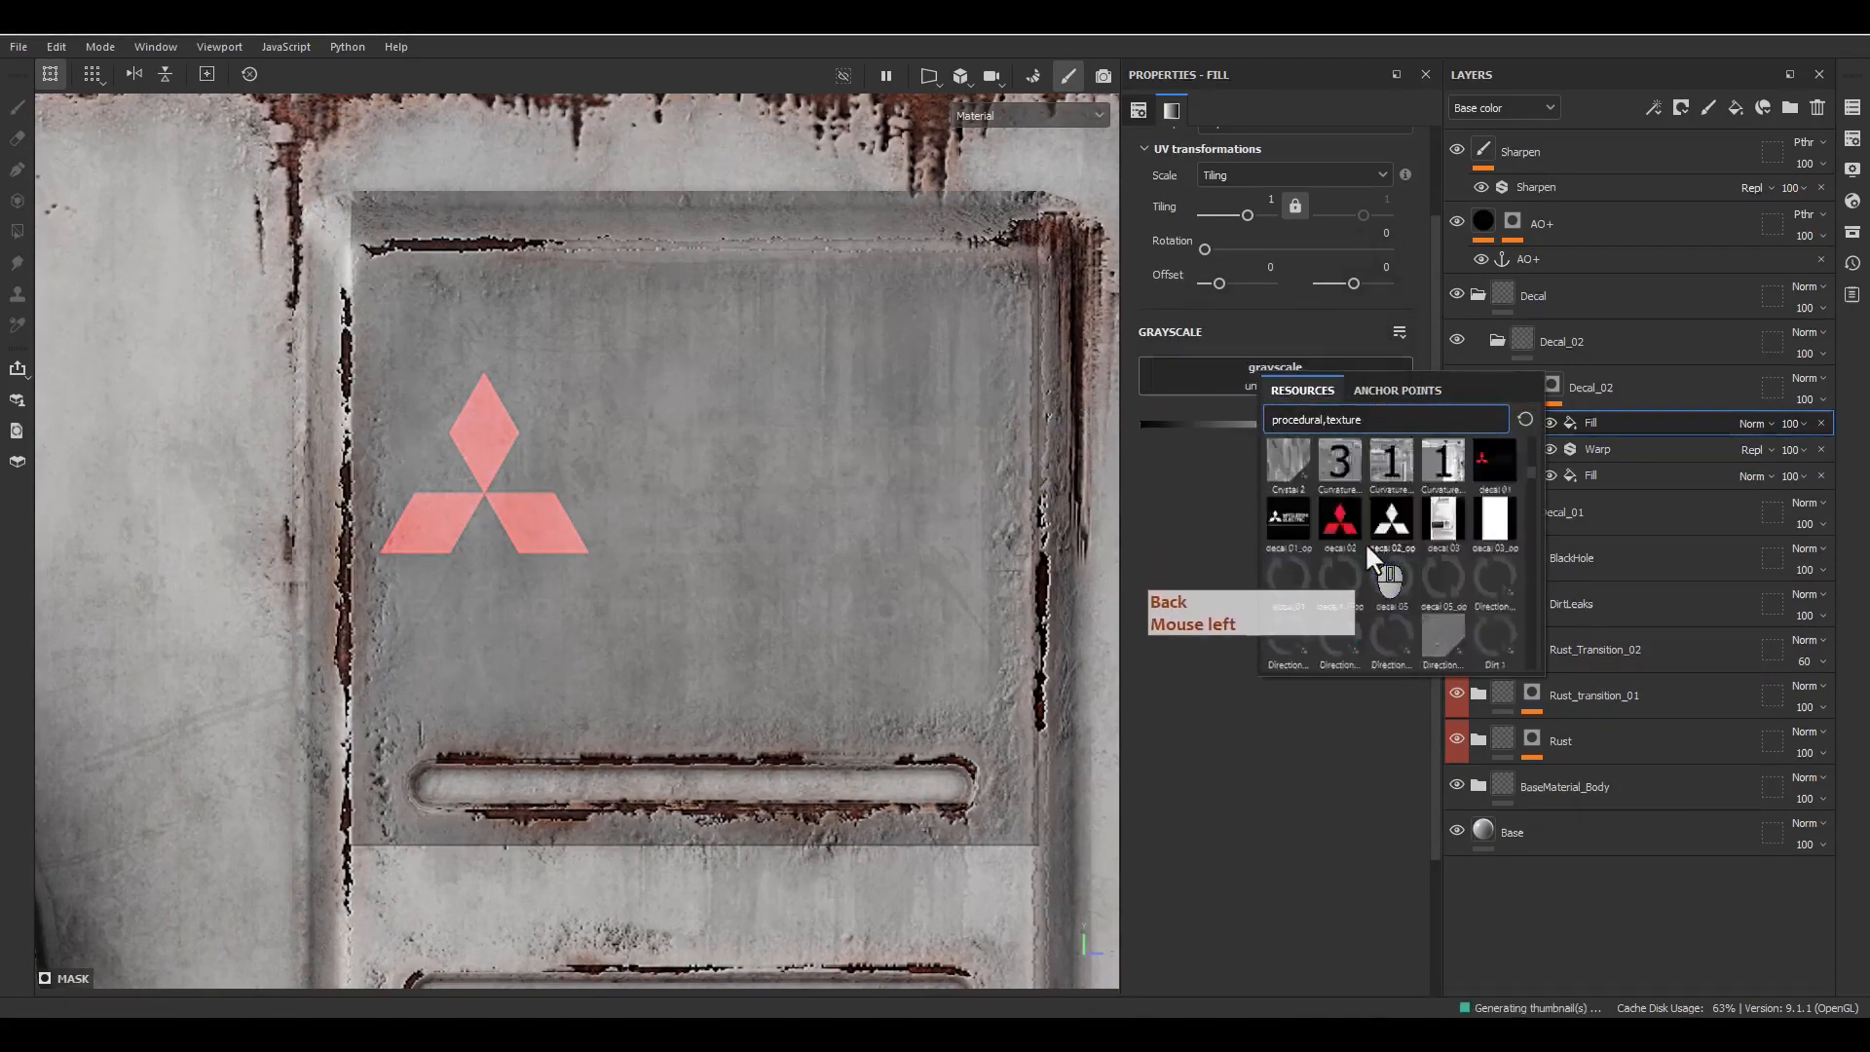
pyautogui.scroll(-3, 1365, 542)
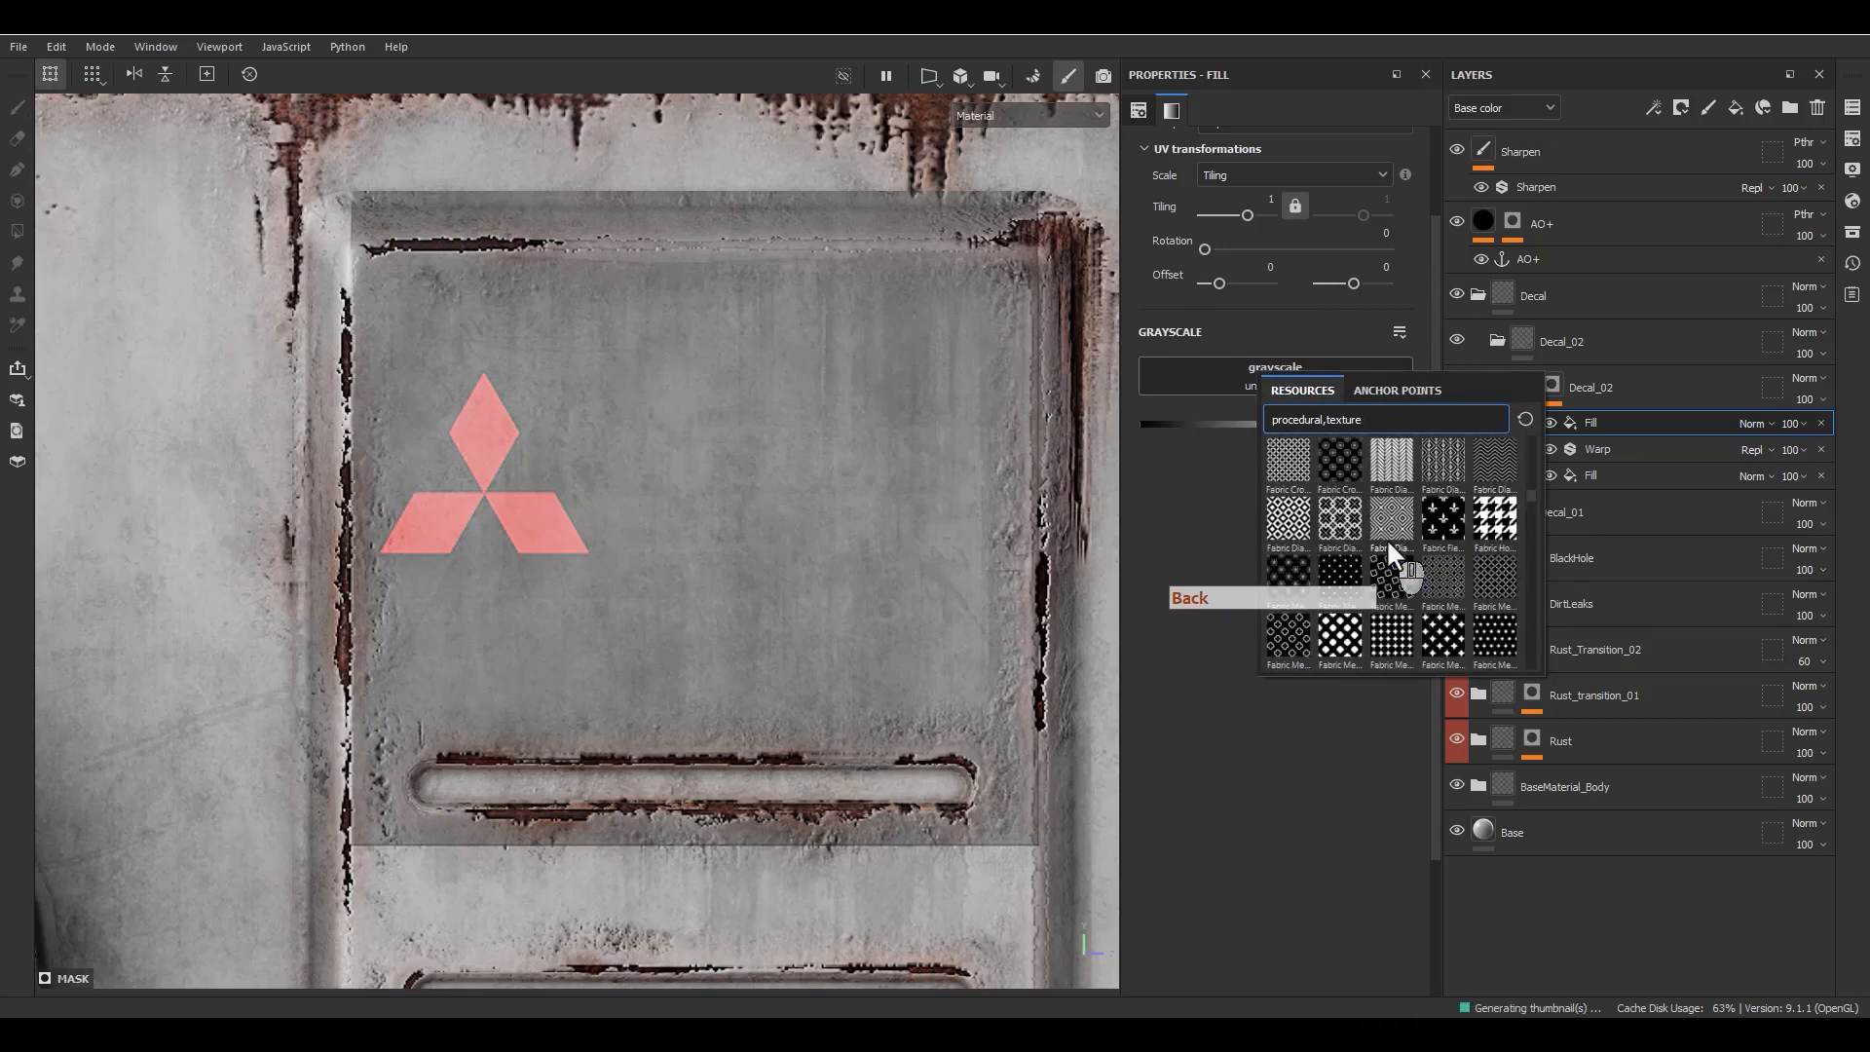
pyautogui.write('wipe')
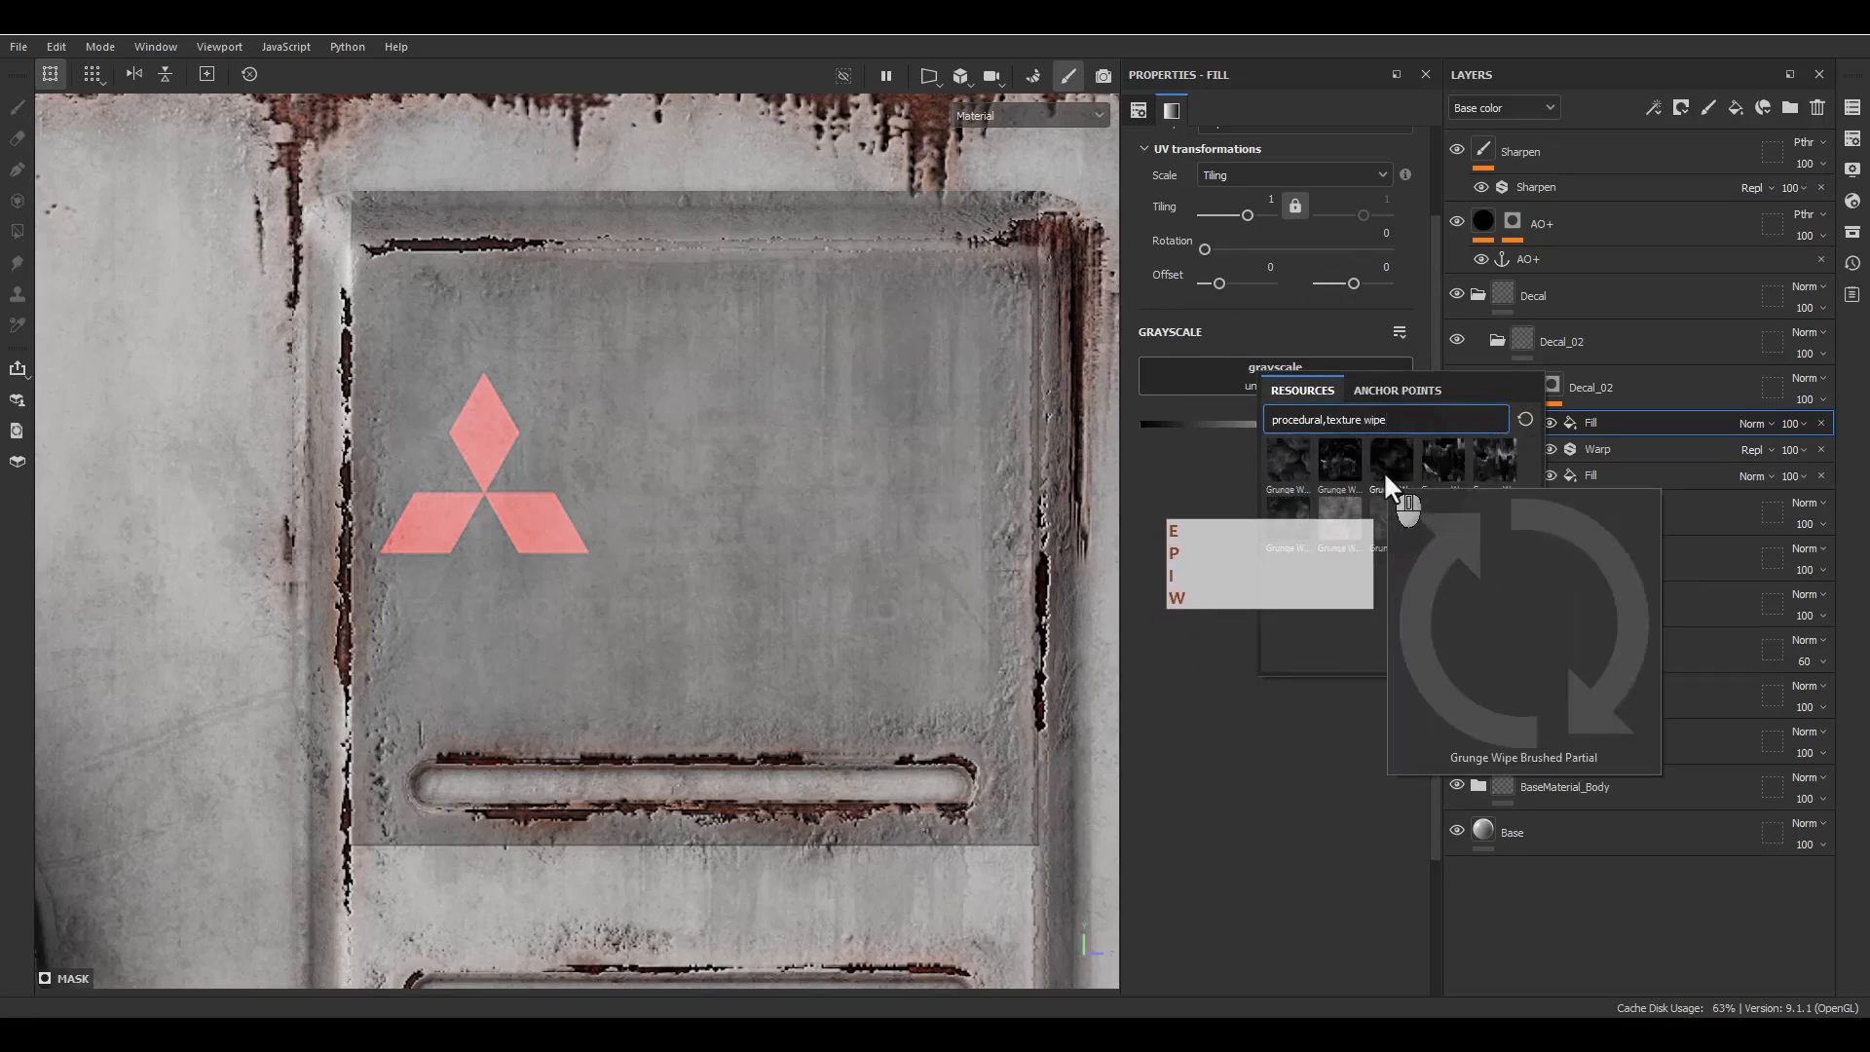
pyautogui.click(1383, 470)
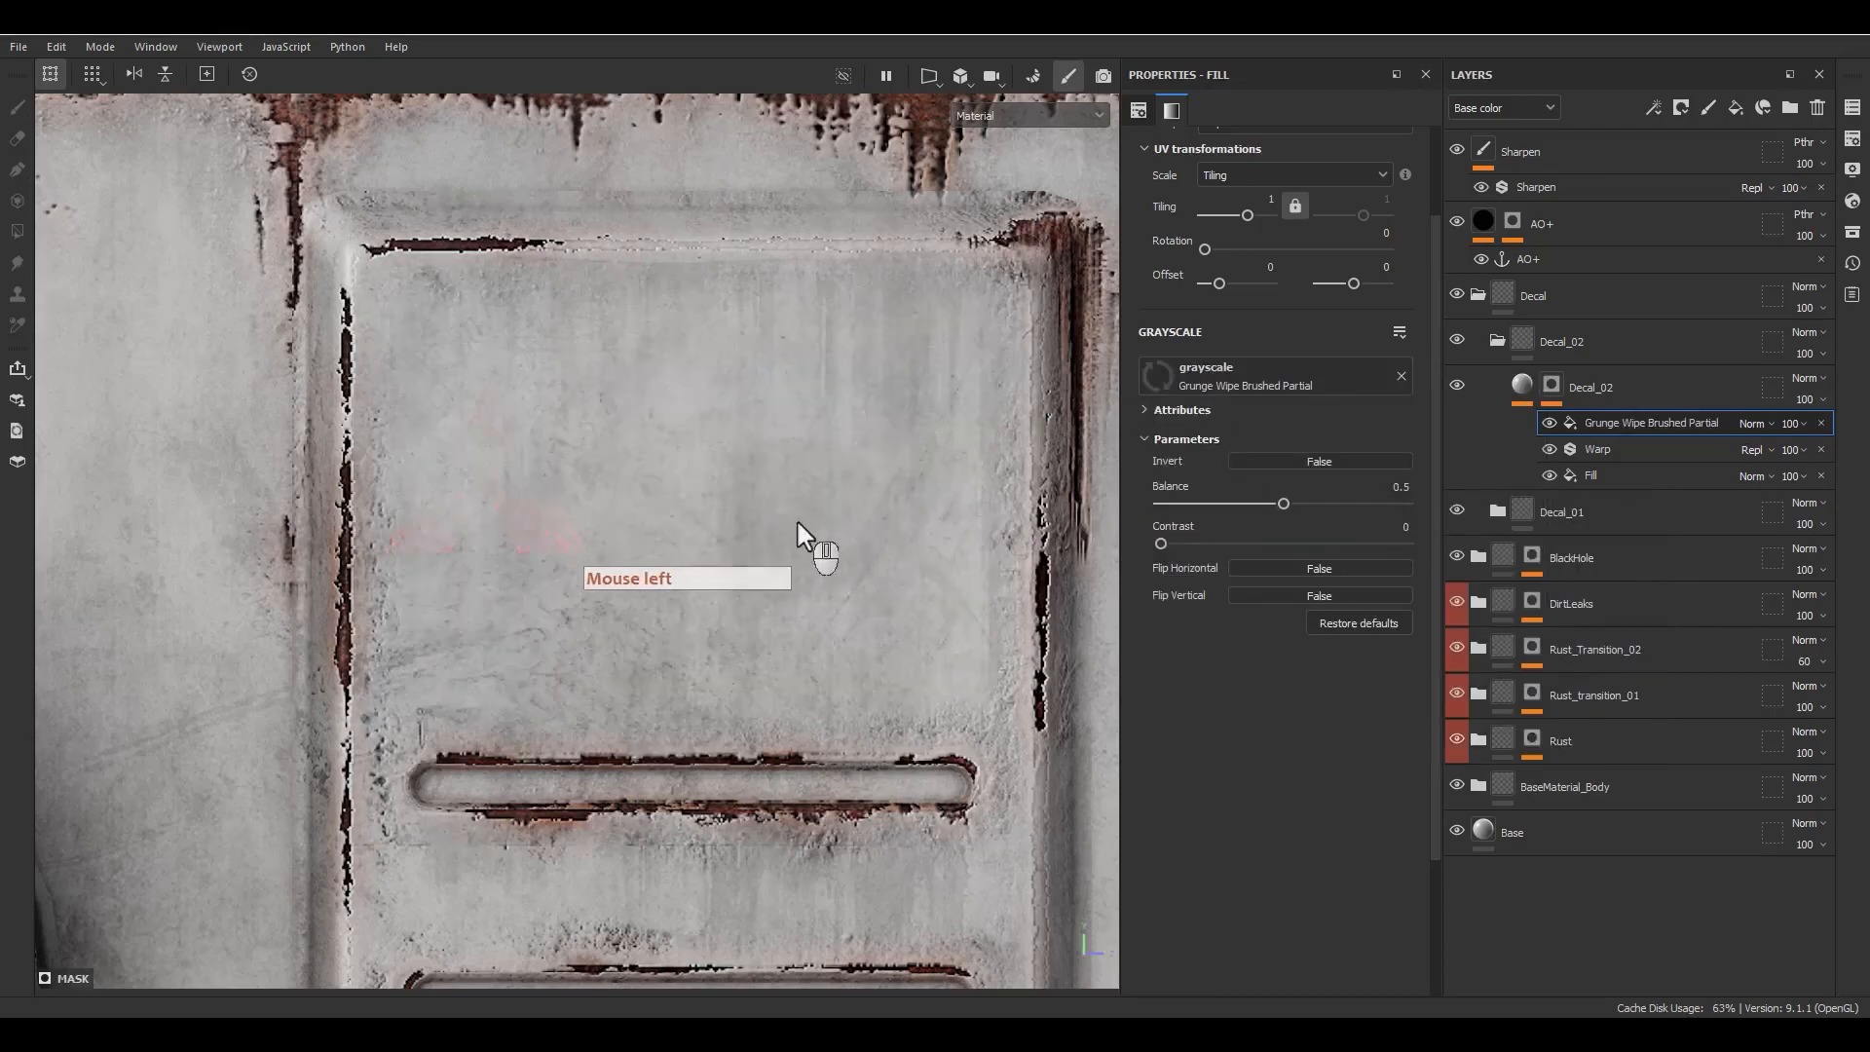
# Step: Change the grunge fill's blending mode to Subtract
pyautogui.scroll(1, 799, 519)
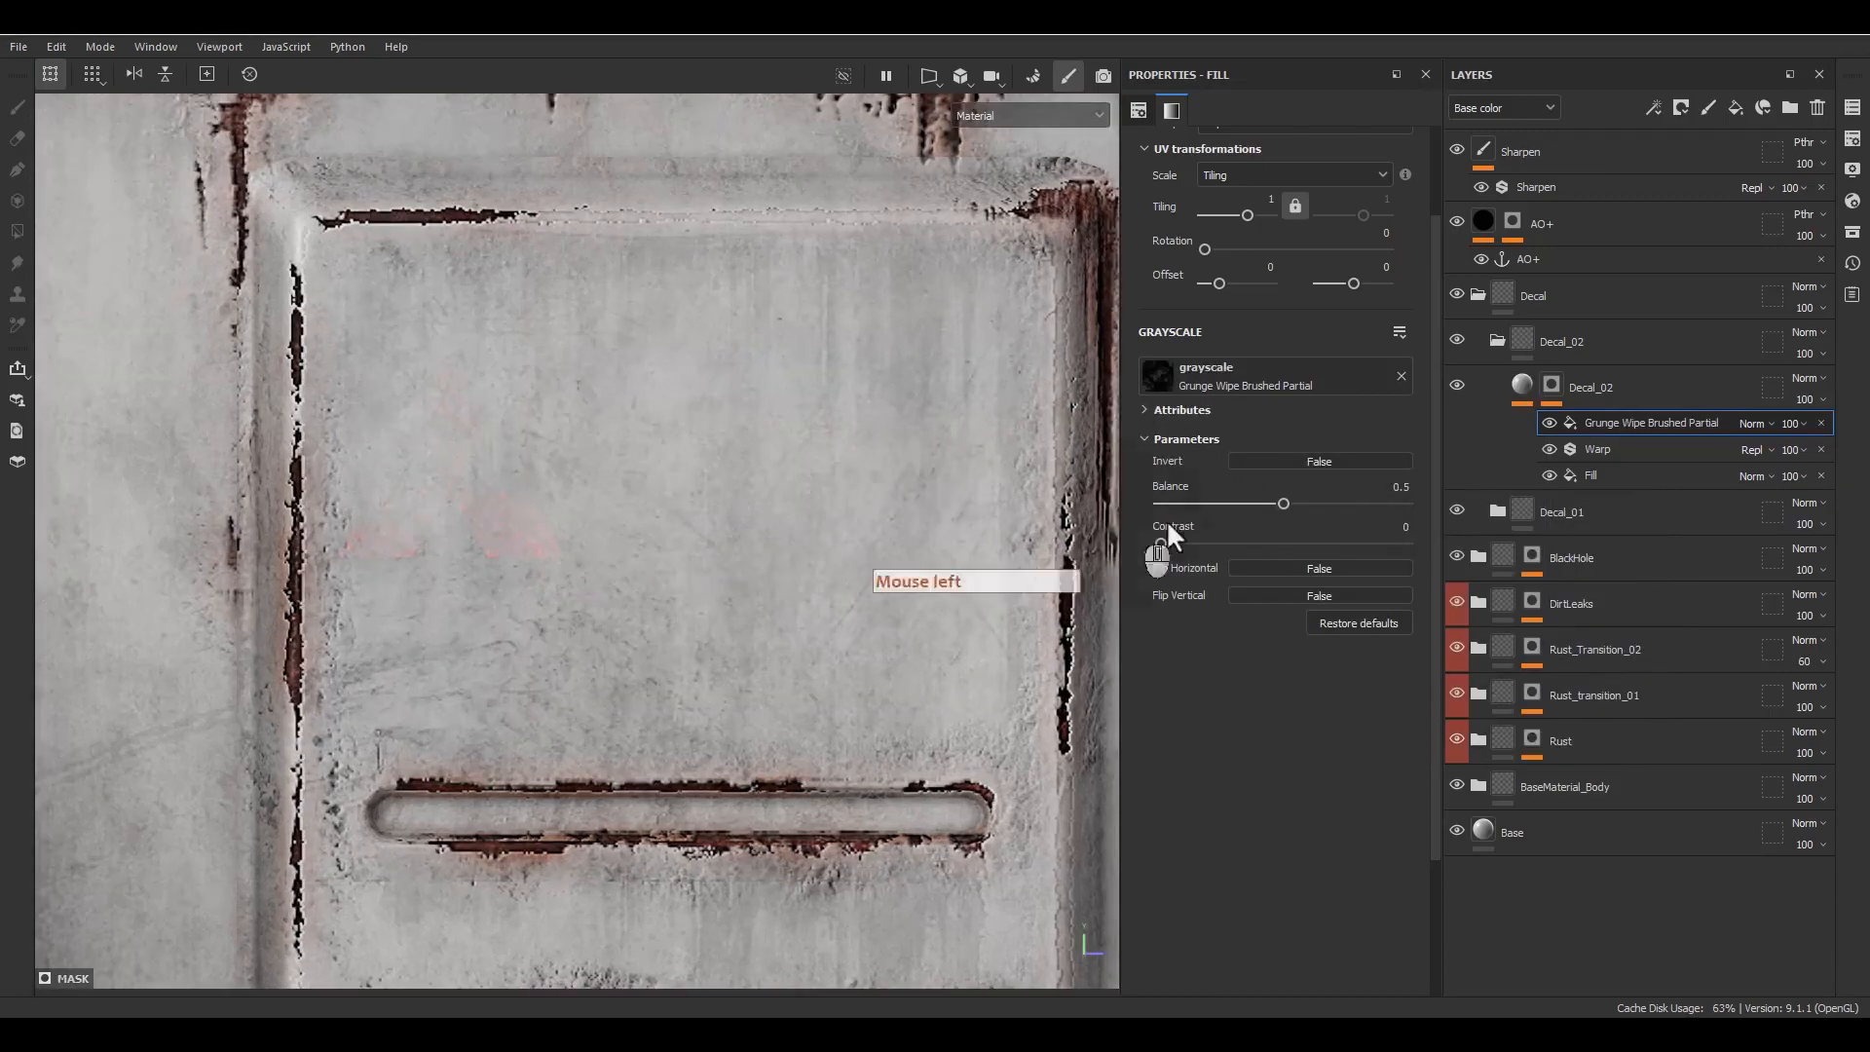
pyautogui.click(1751, 424)
pyautogui.click(1745, 636)
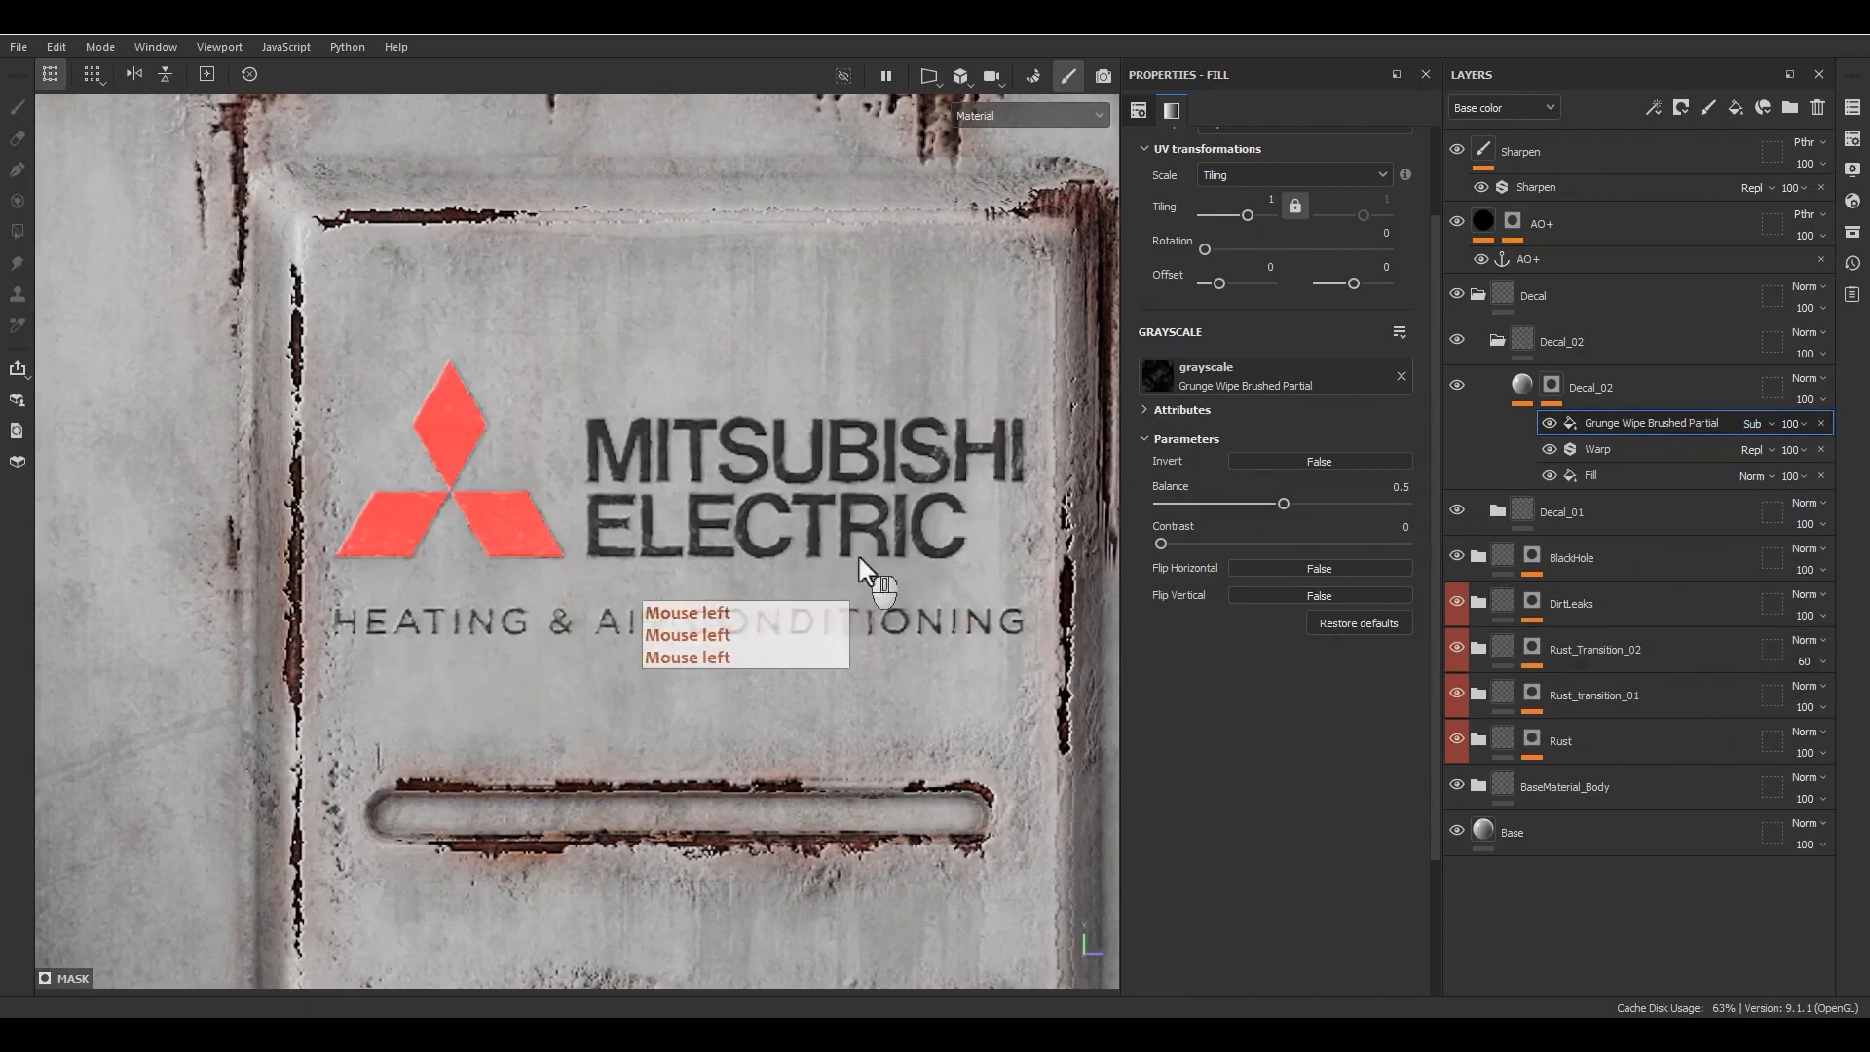
# Step: Set the grunge fill's tiling to 3 and raise its balance to about 0.76, previewing the mask alone
pyautogui.moveTo(1284, 503); pyautogui.dragTo(1347, 502)
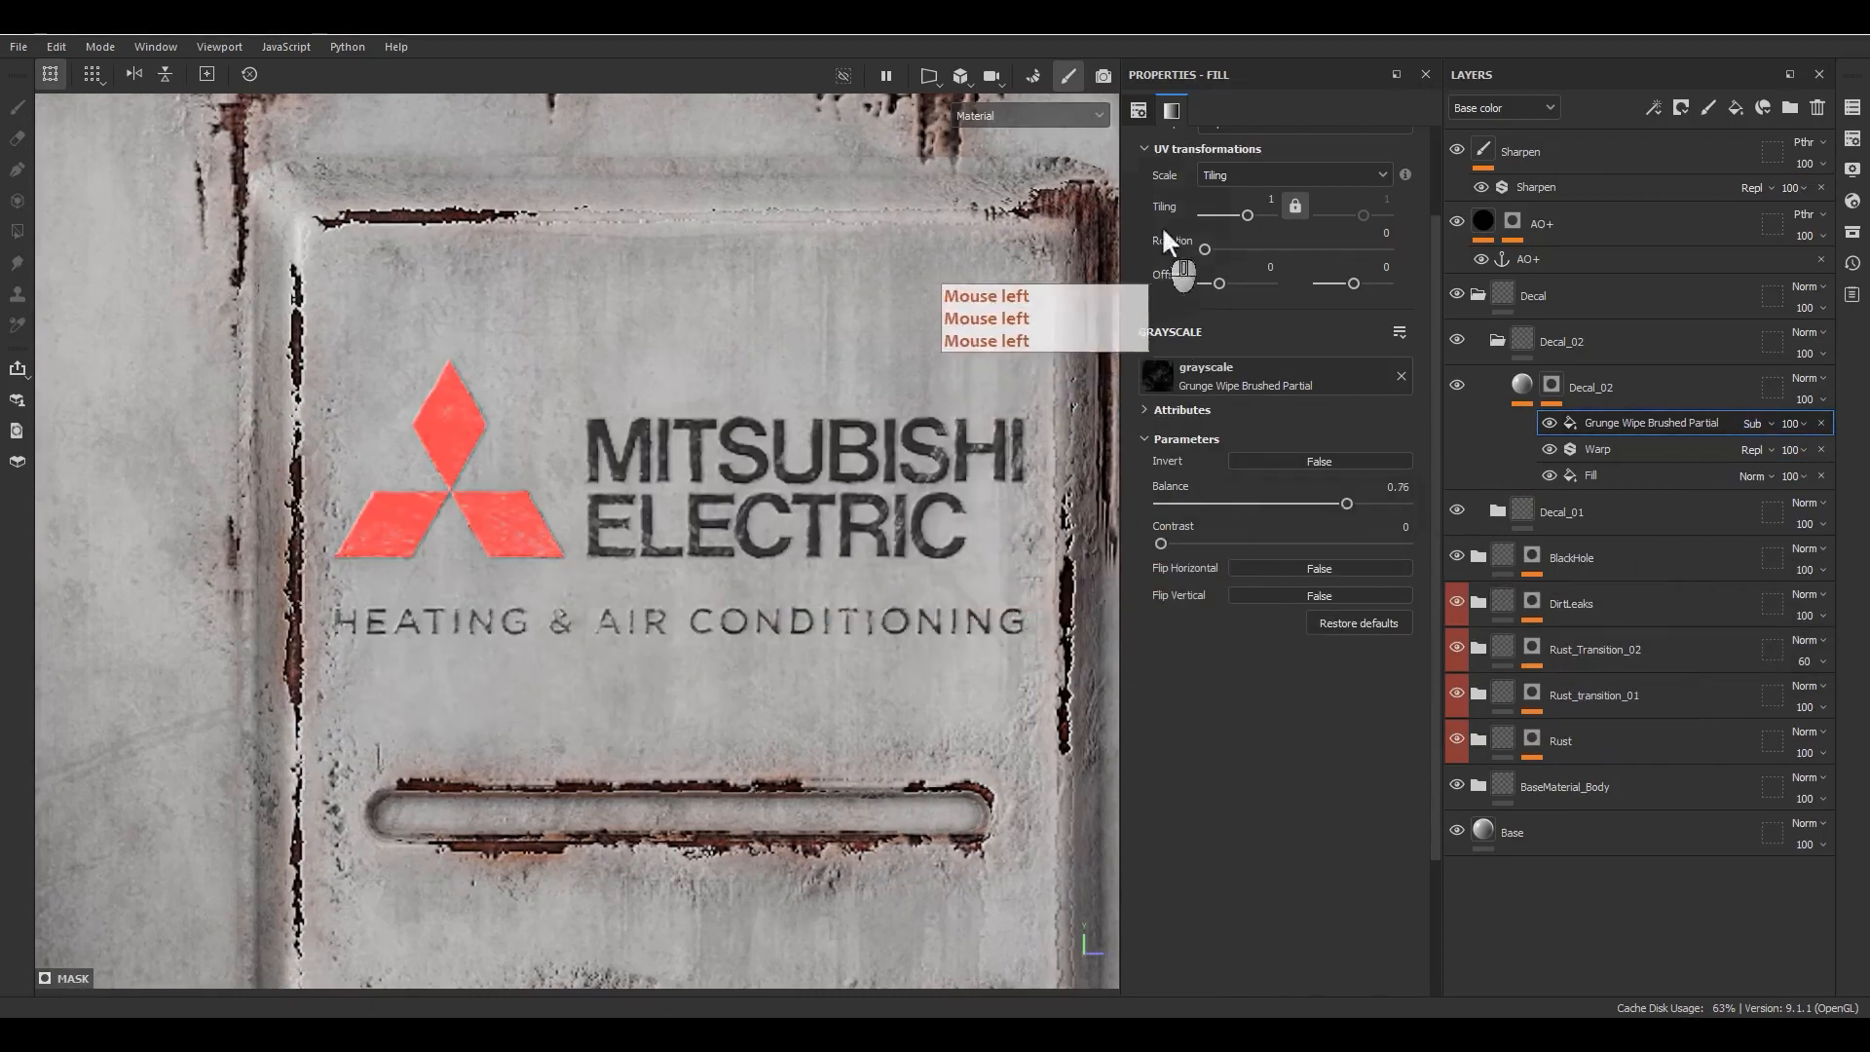
pyautogui.doubleClick(1266, 199)
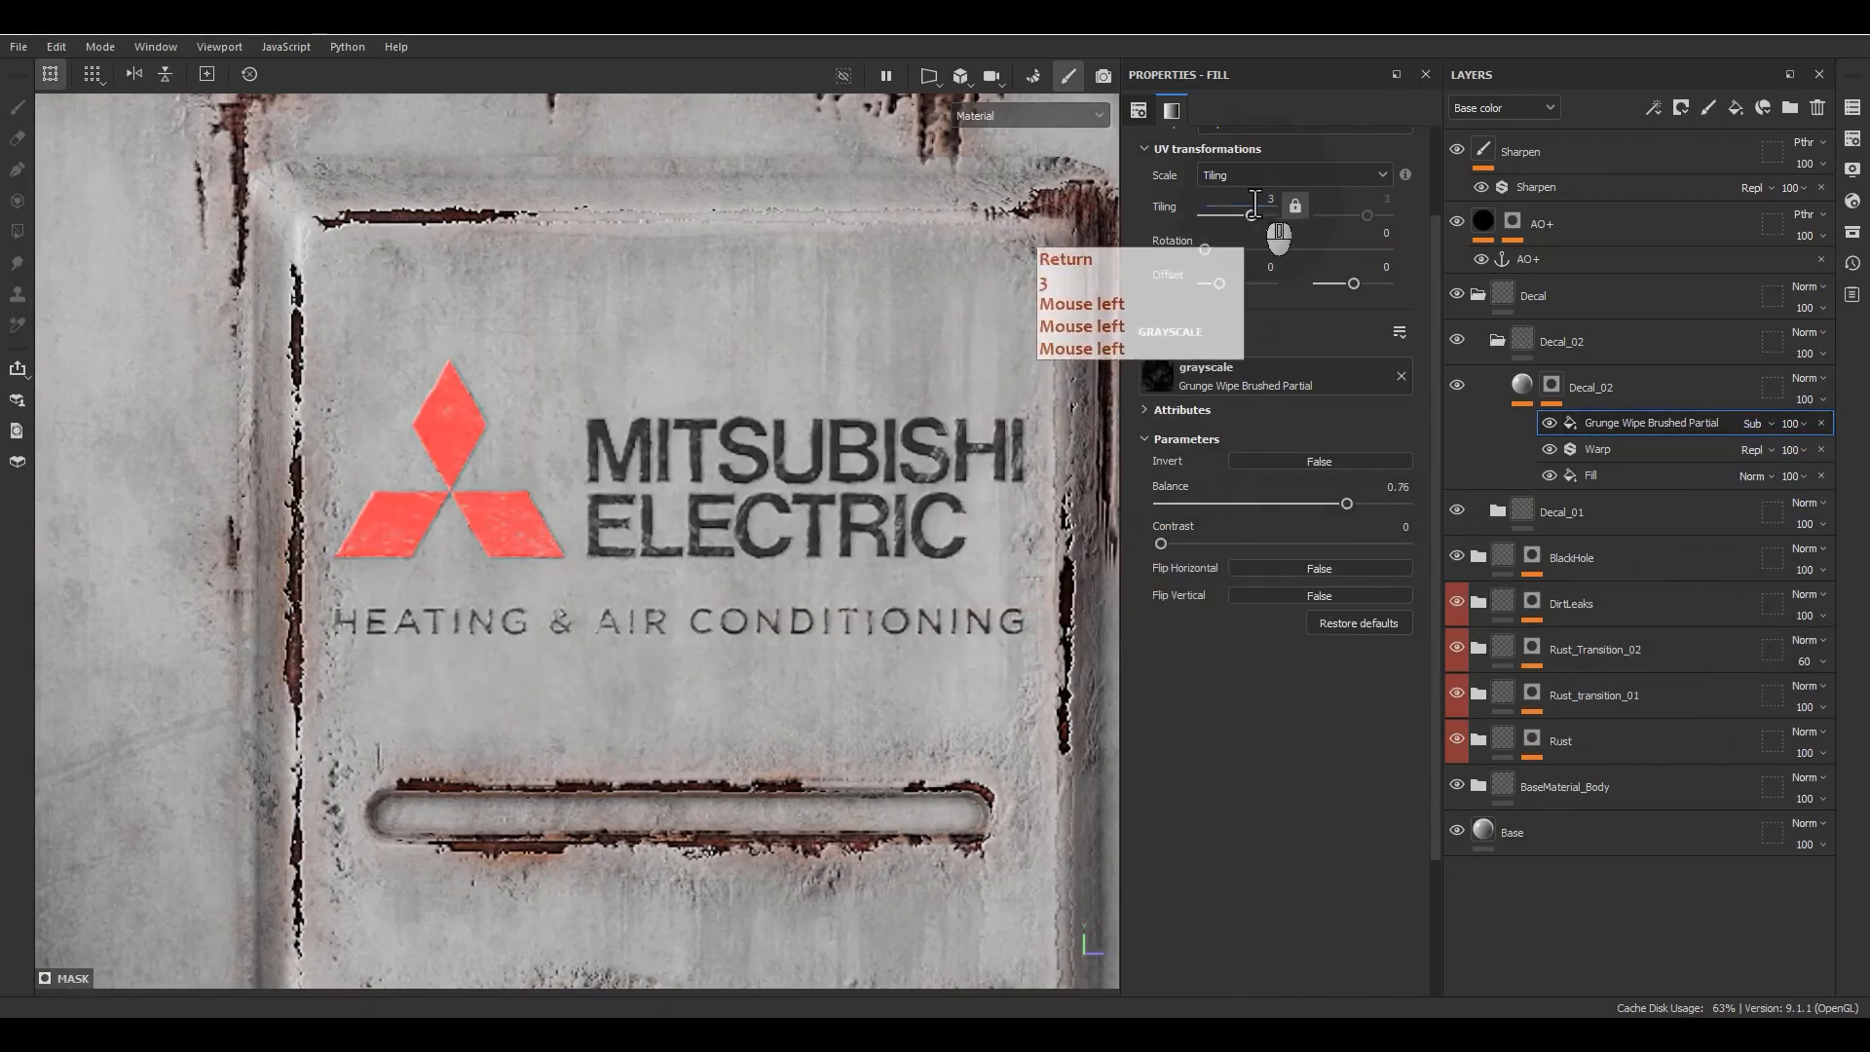
pyautogui.keyDown('alt'); pyautogui.click(1555, 378); pyautogui.keyUp('alt')
pyautogui.moveTo(1348, 503); pyautogui.dragTo(1367, 501)
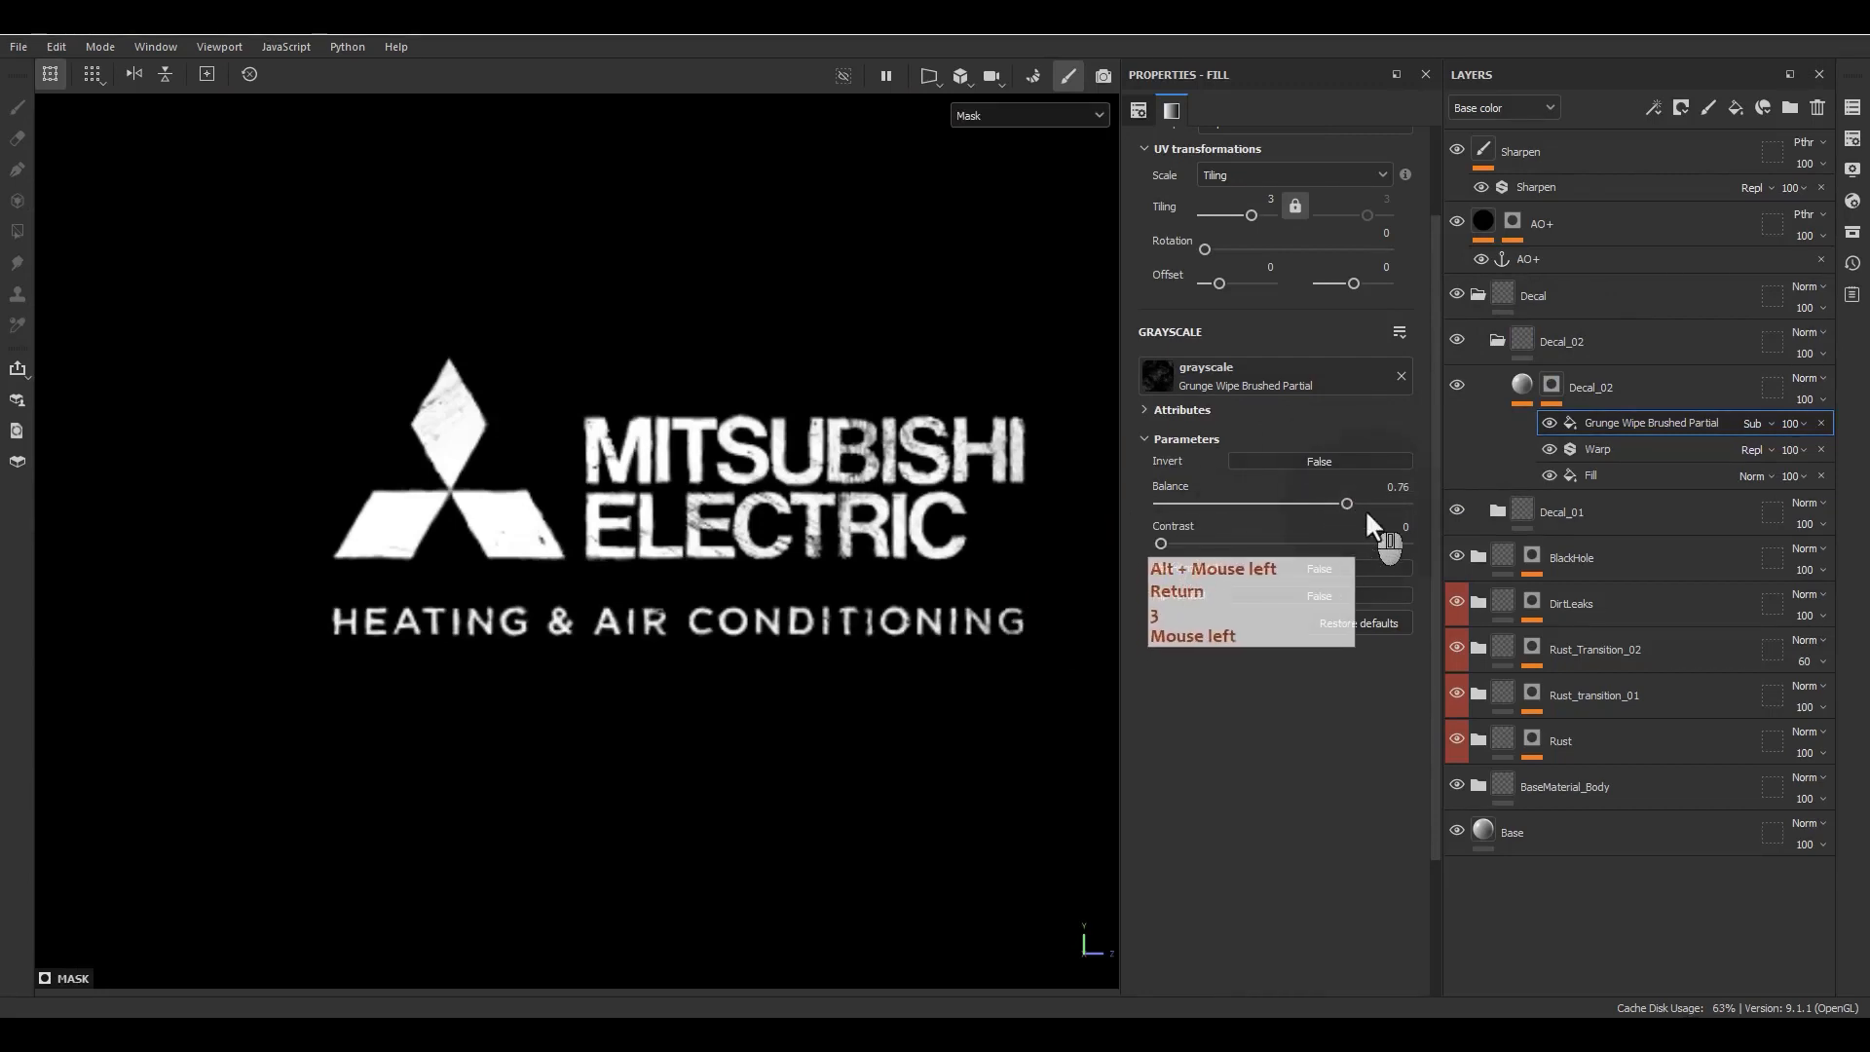
# Step: Try the Grunge Wipe Brushed texture in the mask fill with a balance of 0.78, and a lower balance in the material view
pyautogui.click(1217, 380)
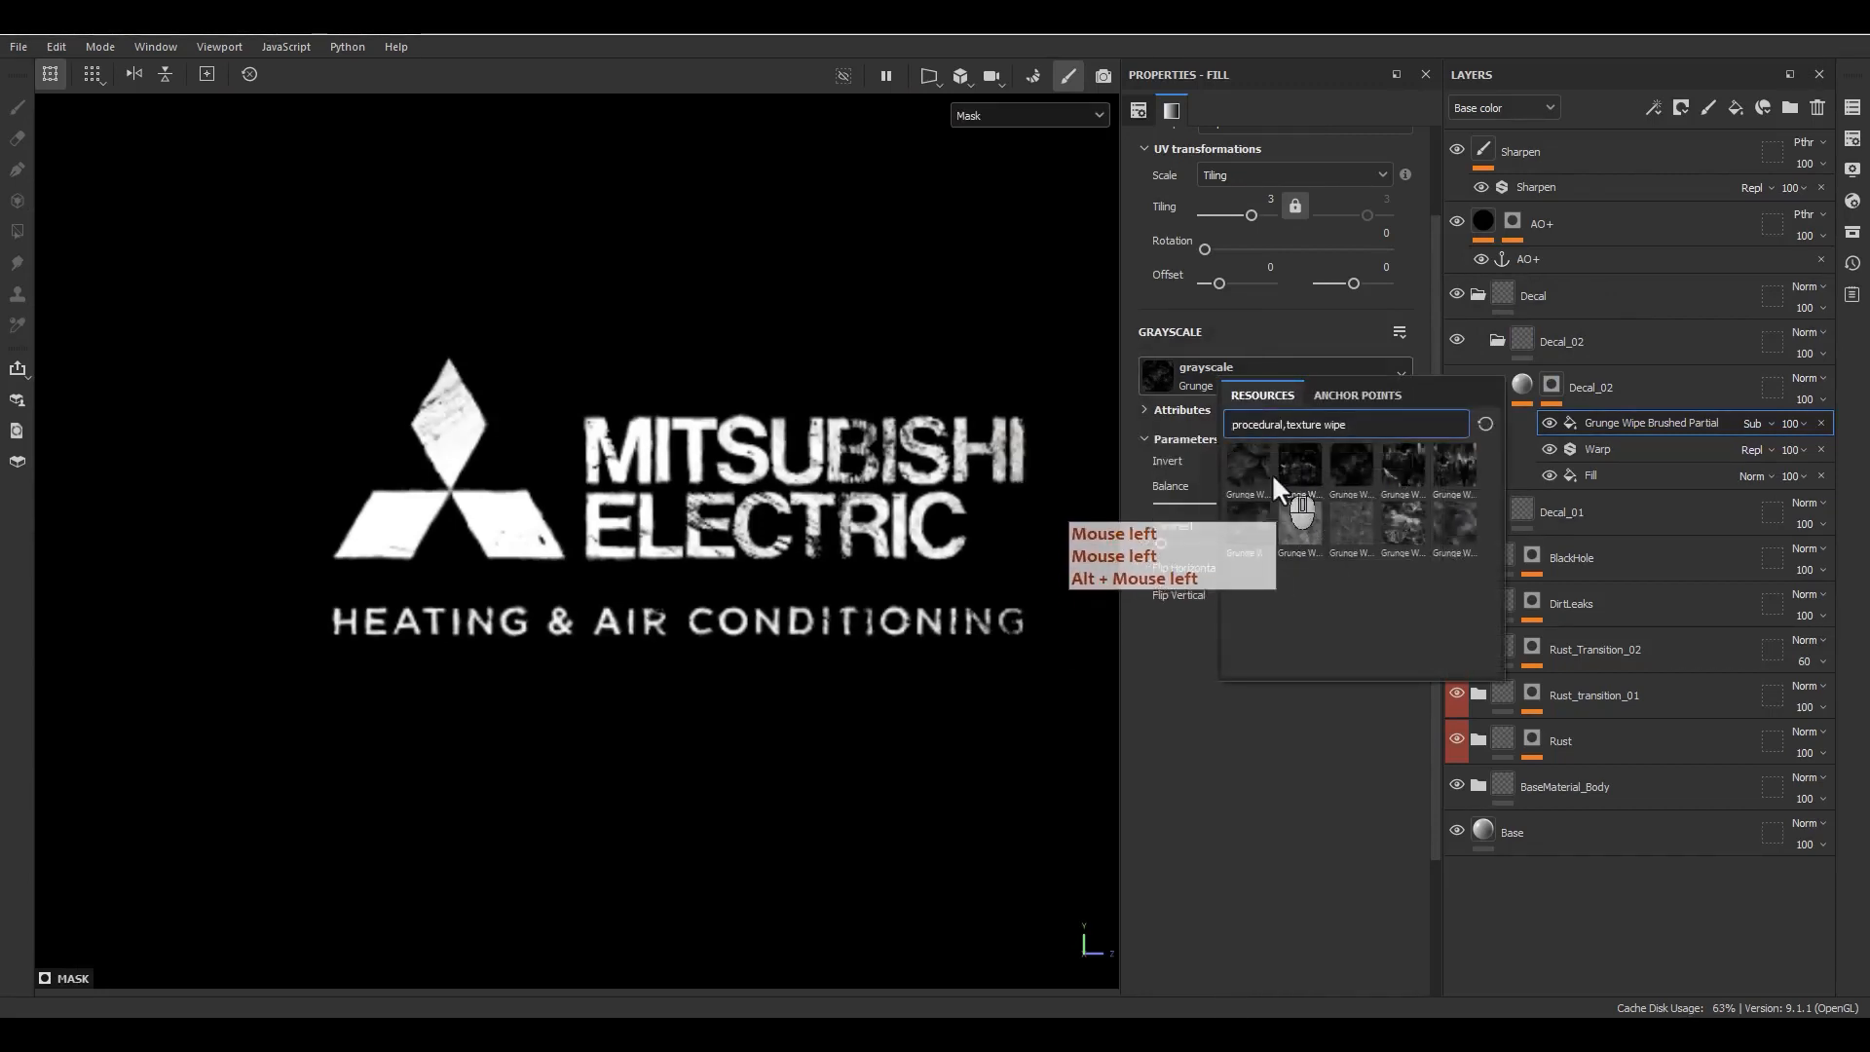
pyautogui.click(1271, 472)
pyautogui.click(1257, 502)
pyautogui.moveTo(1283, 502); pyautogui.dragTo(1354, 502)
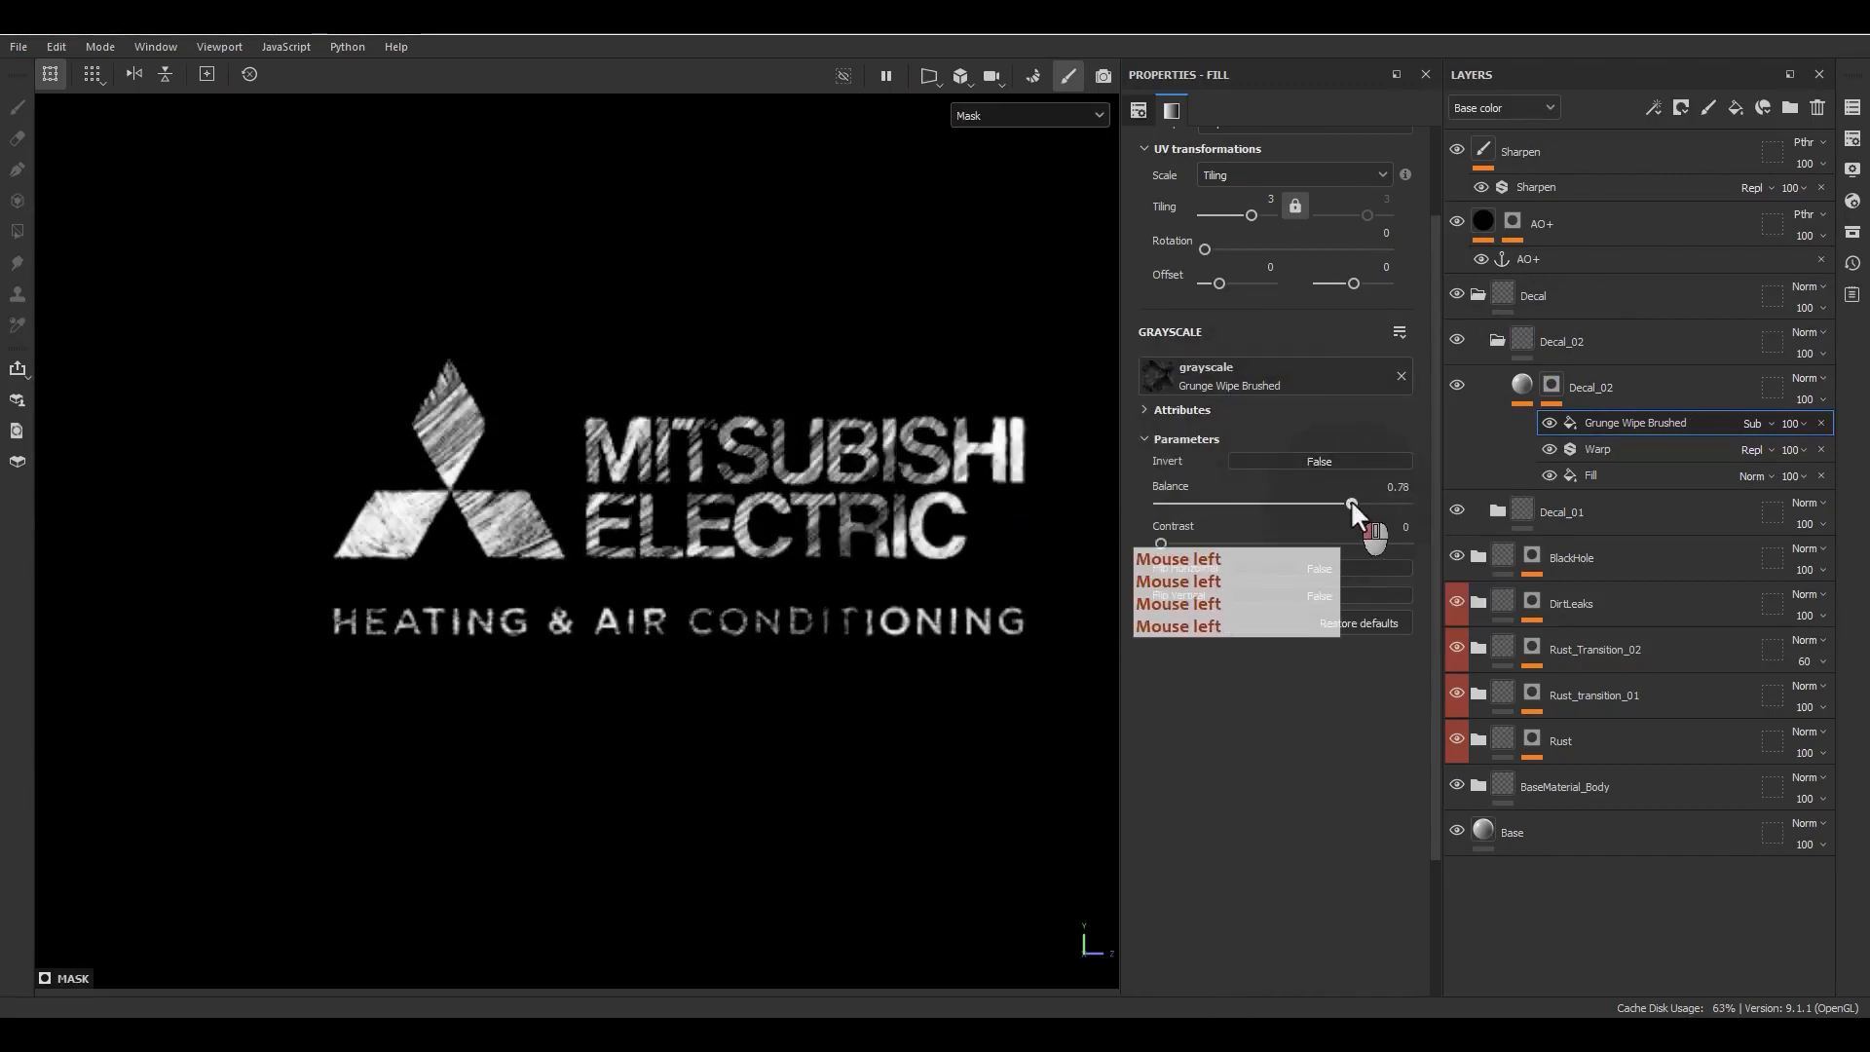
pyautogui.press('m')
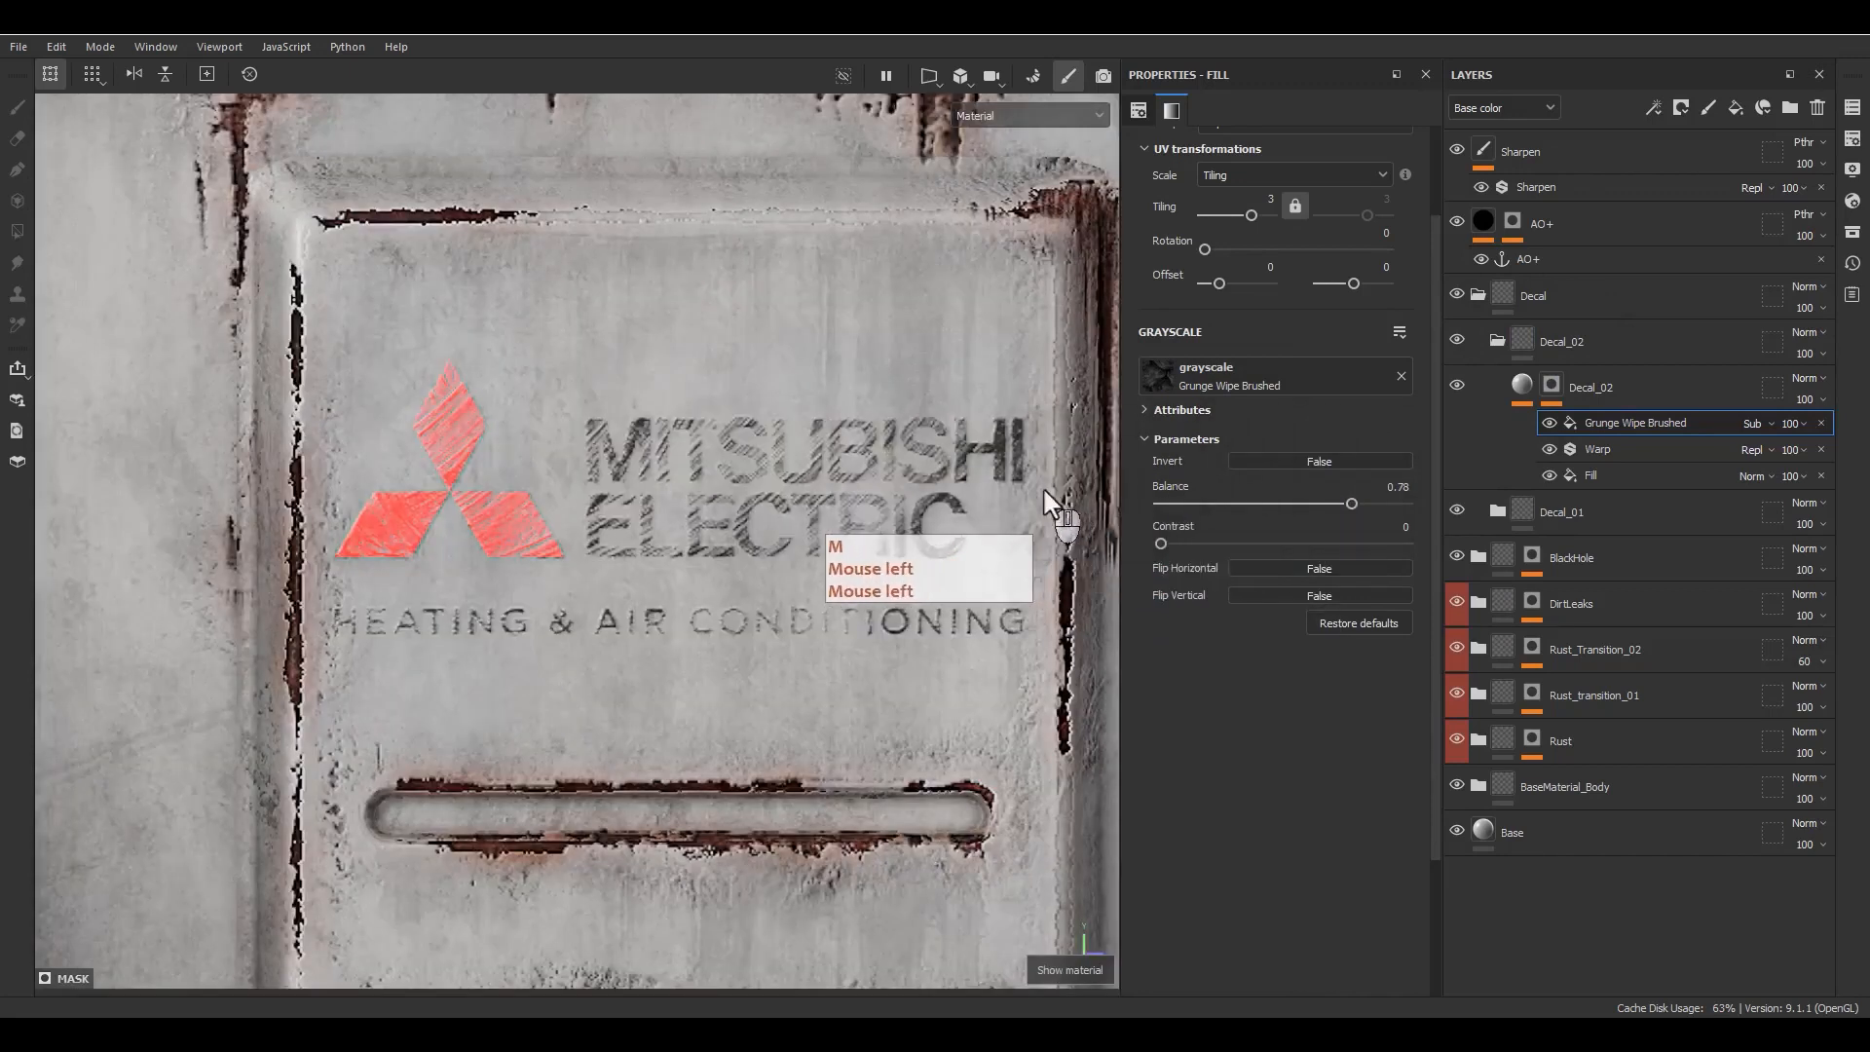
pyautogui.moveTo(1304, 497); pyautogui.dragTo(1261, 499)
# Step: Replace the mask fill's texture with Grunge Wipe Dusty, setting its balance to 0.71 and tiling to 2
pyautogui.click(1247, 382)
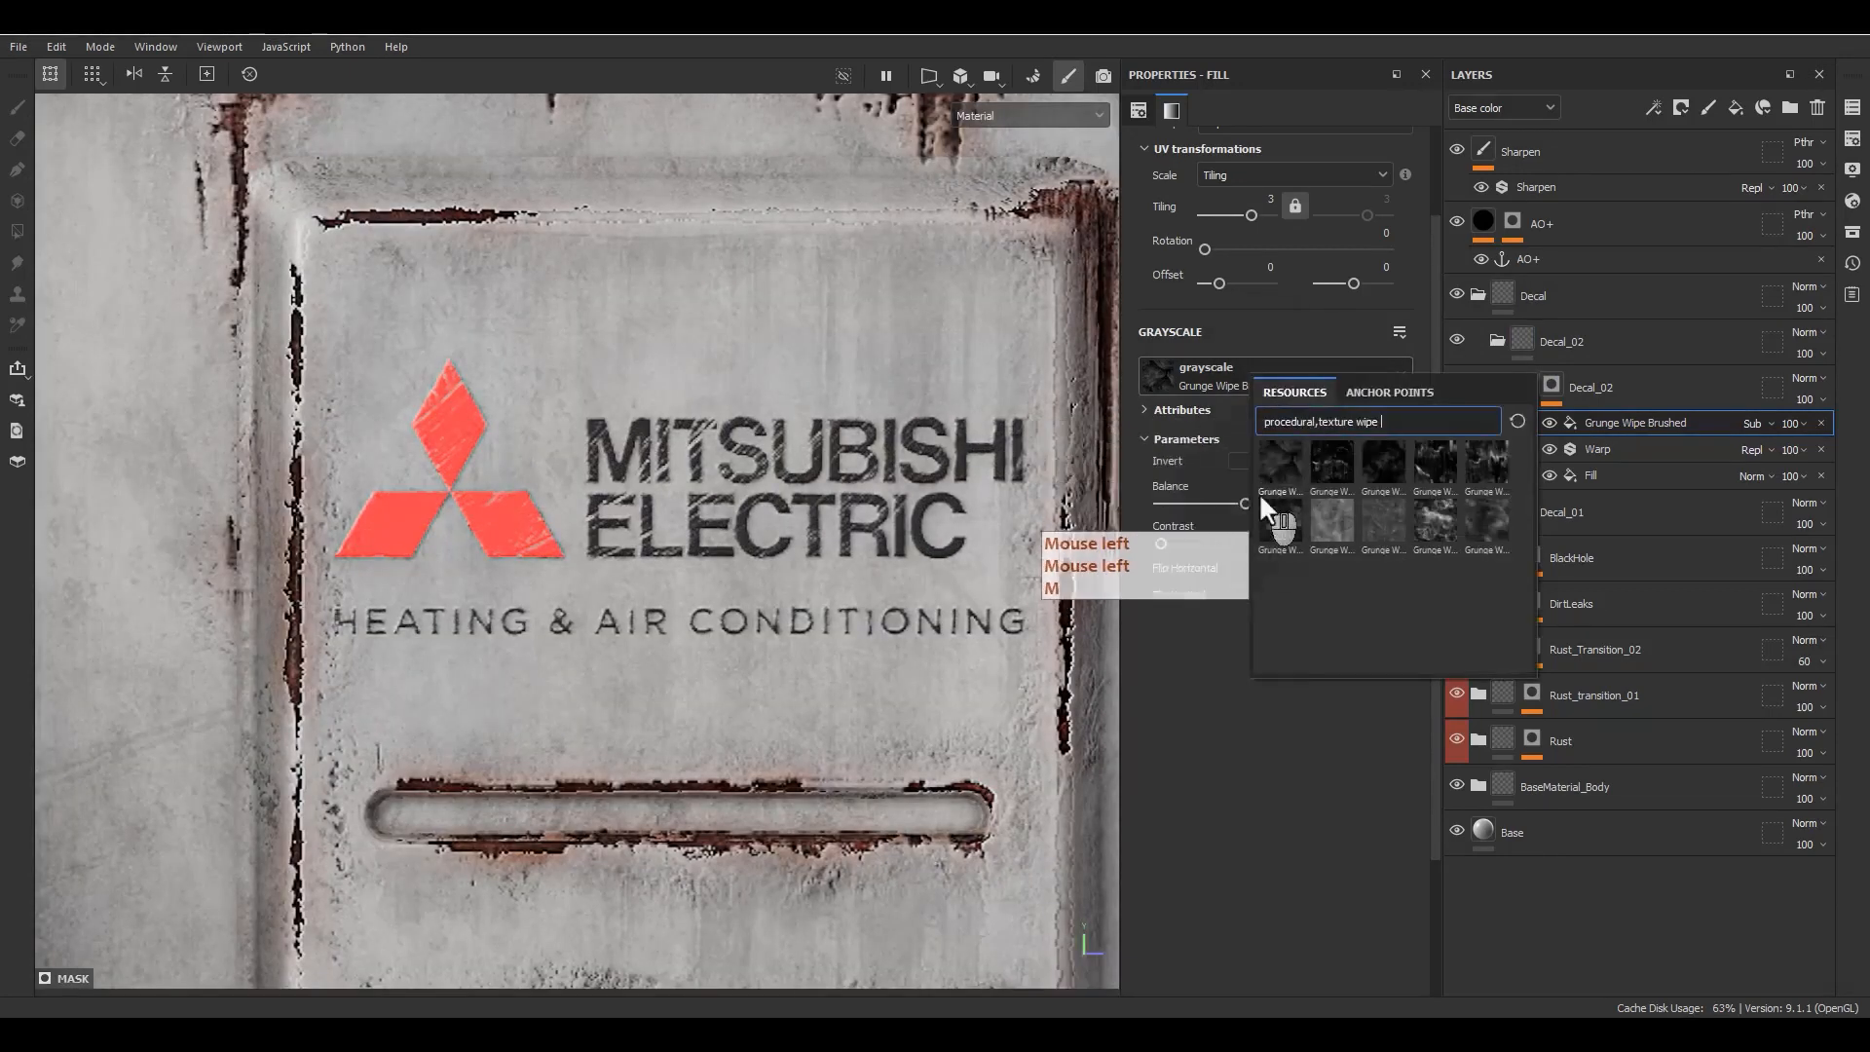
pyautogui.click(1268, 518)
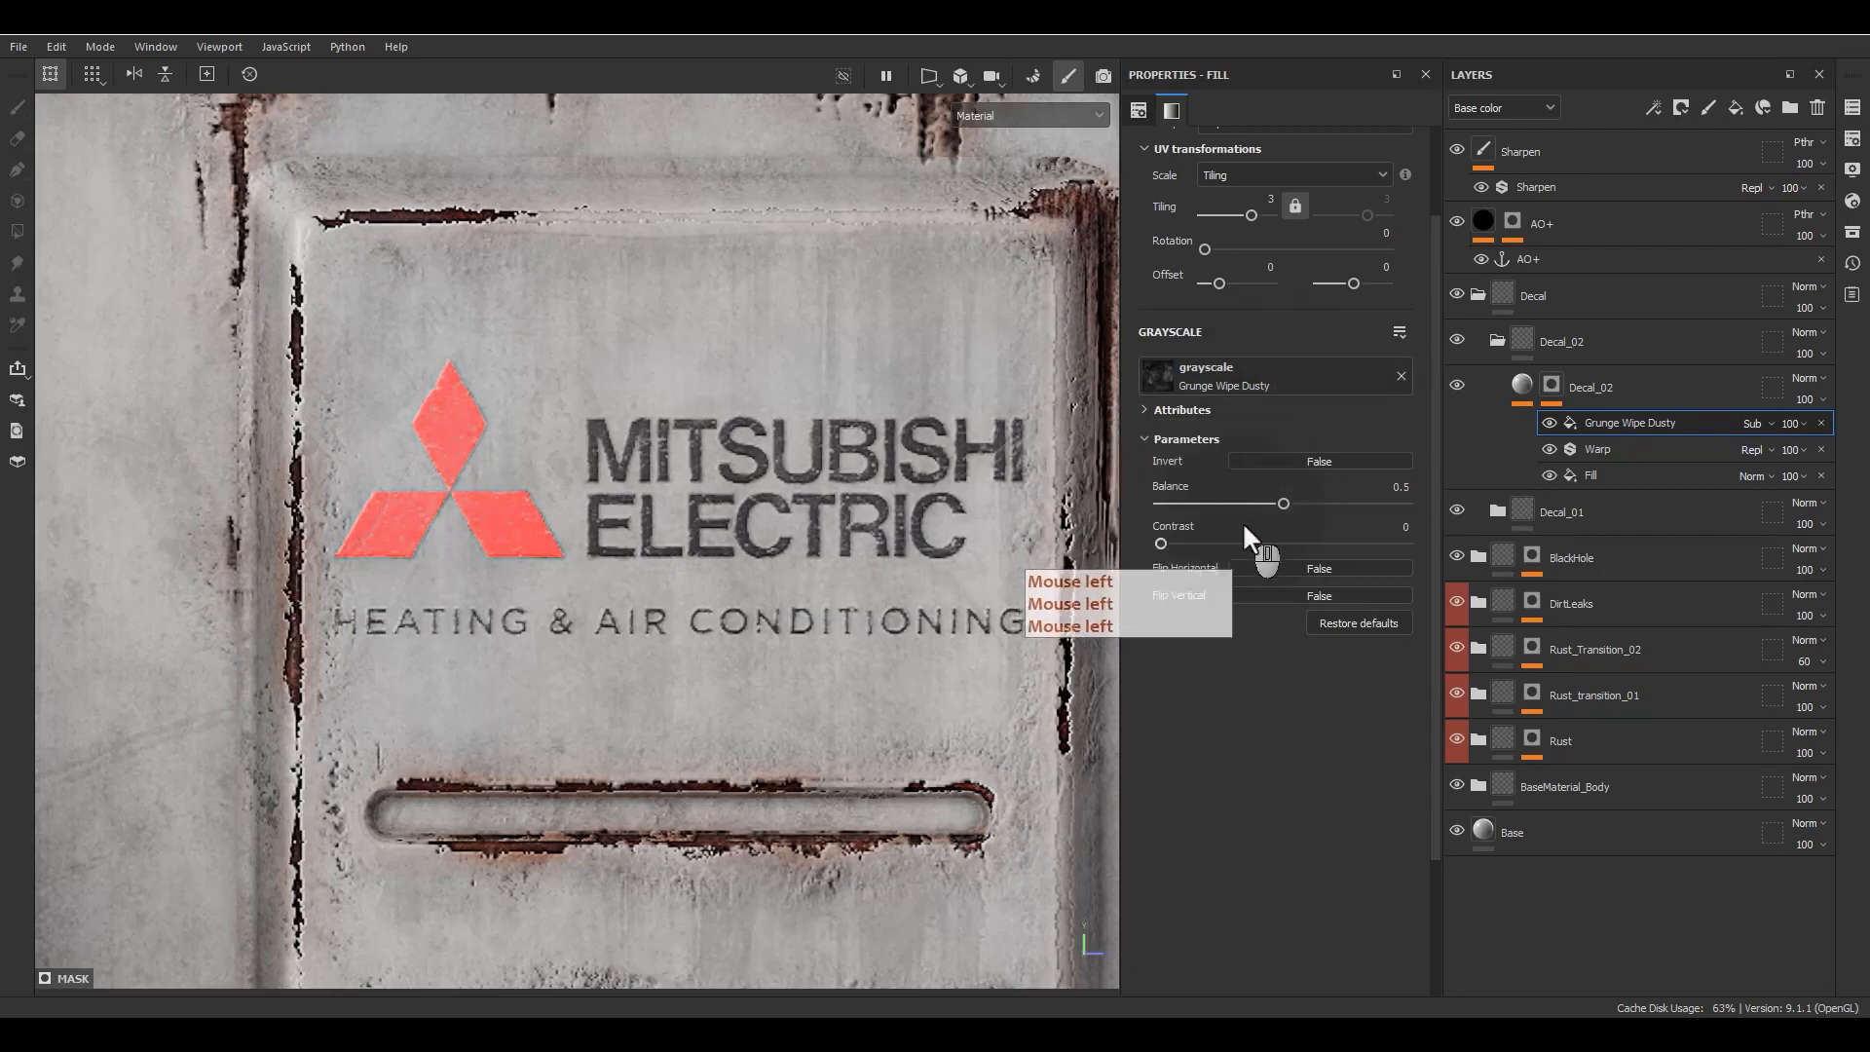
pyautogui.moveTo(1350, 507); pyautogui.dragTo(1340, 504)
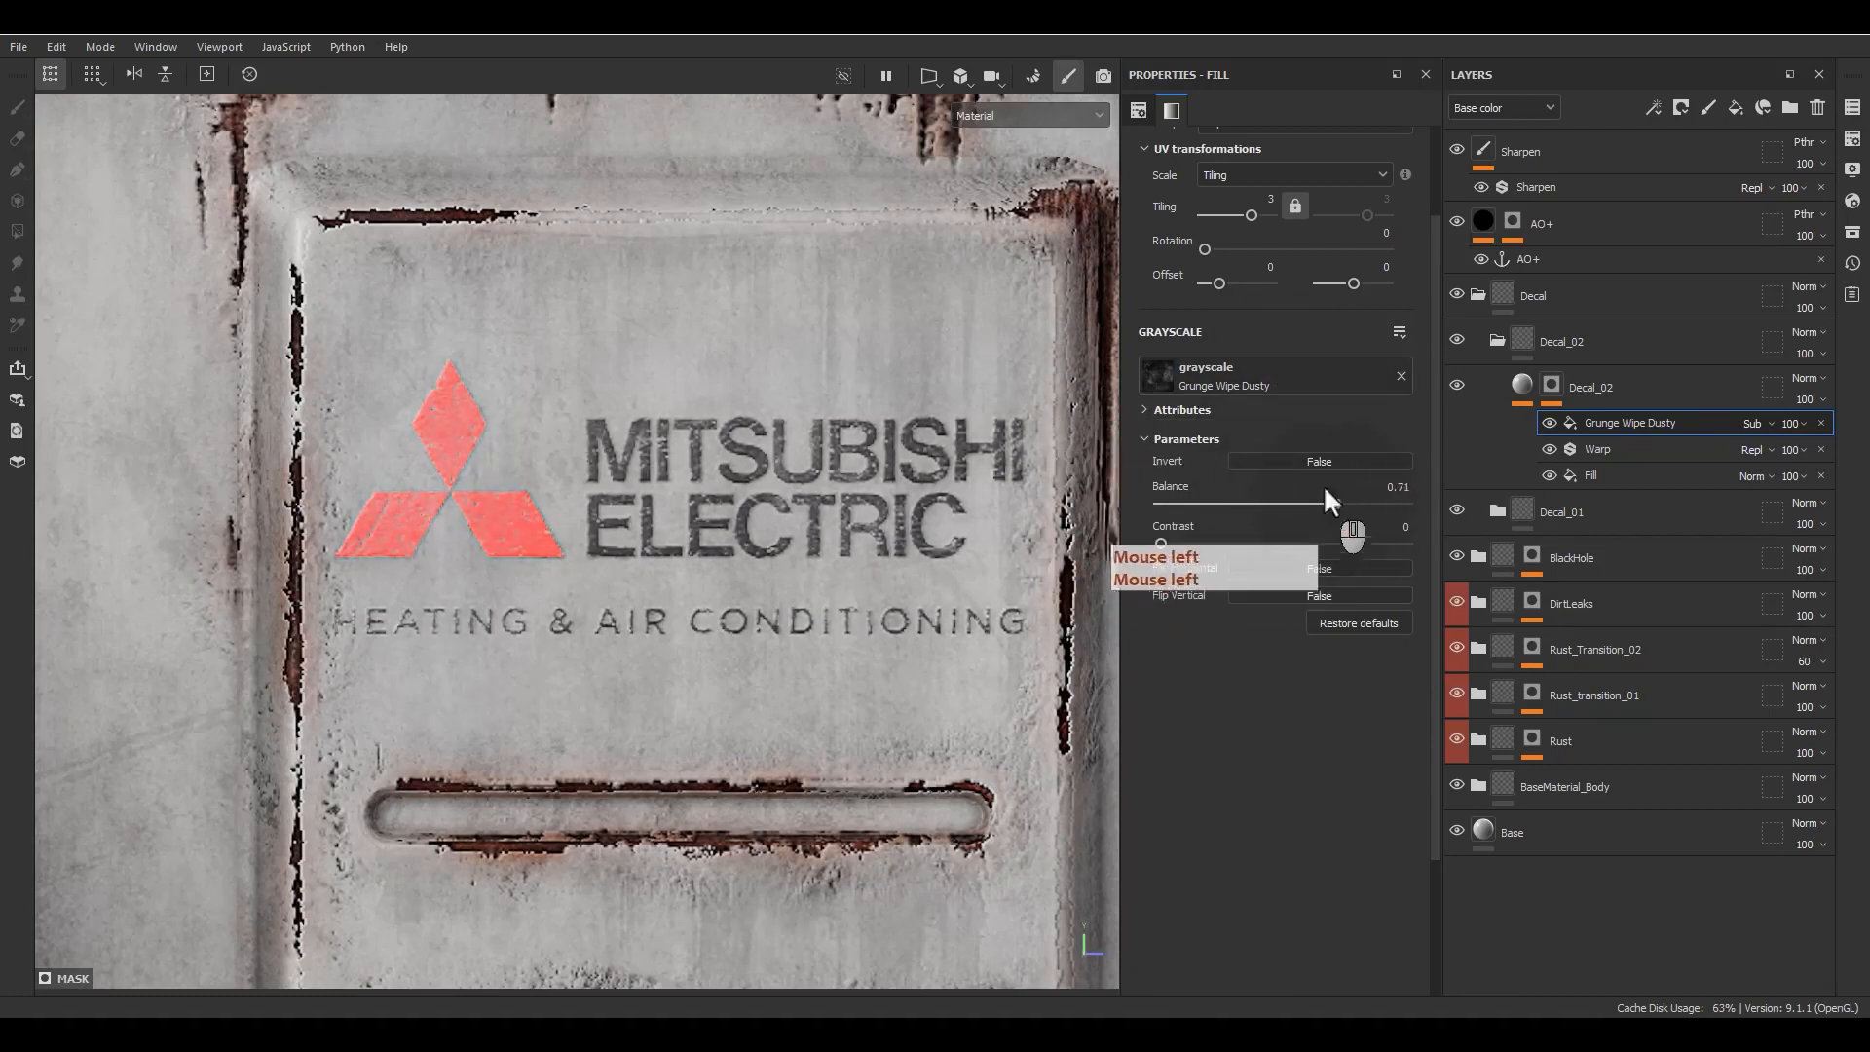
pyautogui.press('Return')
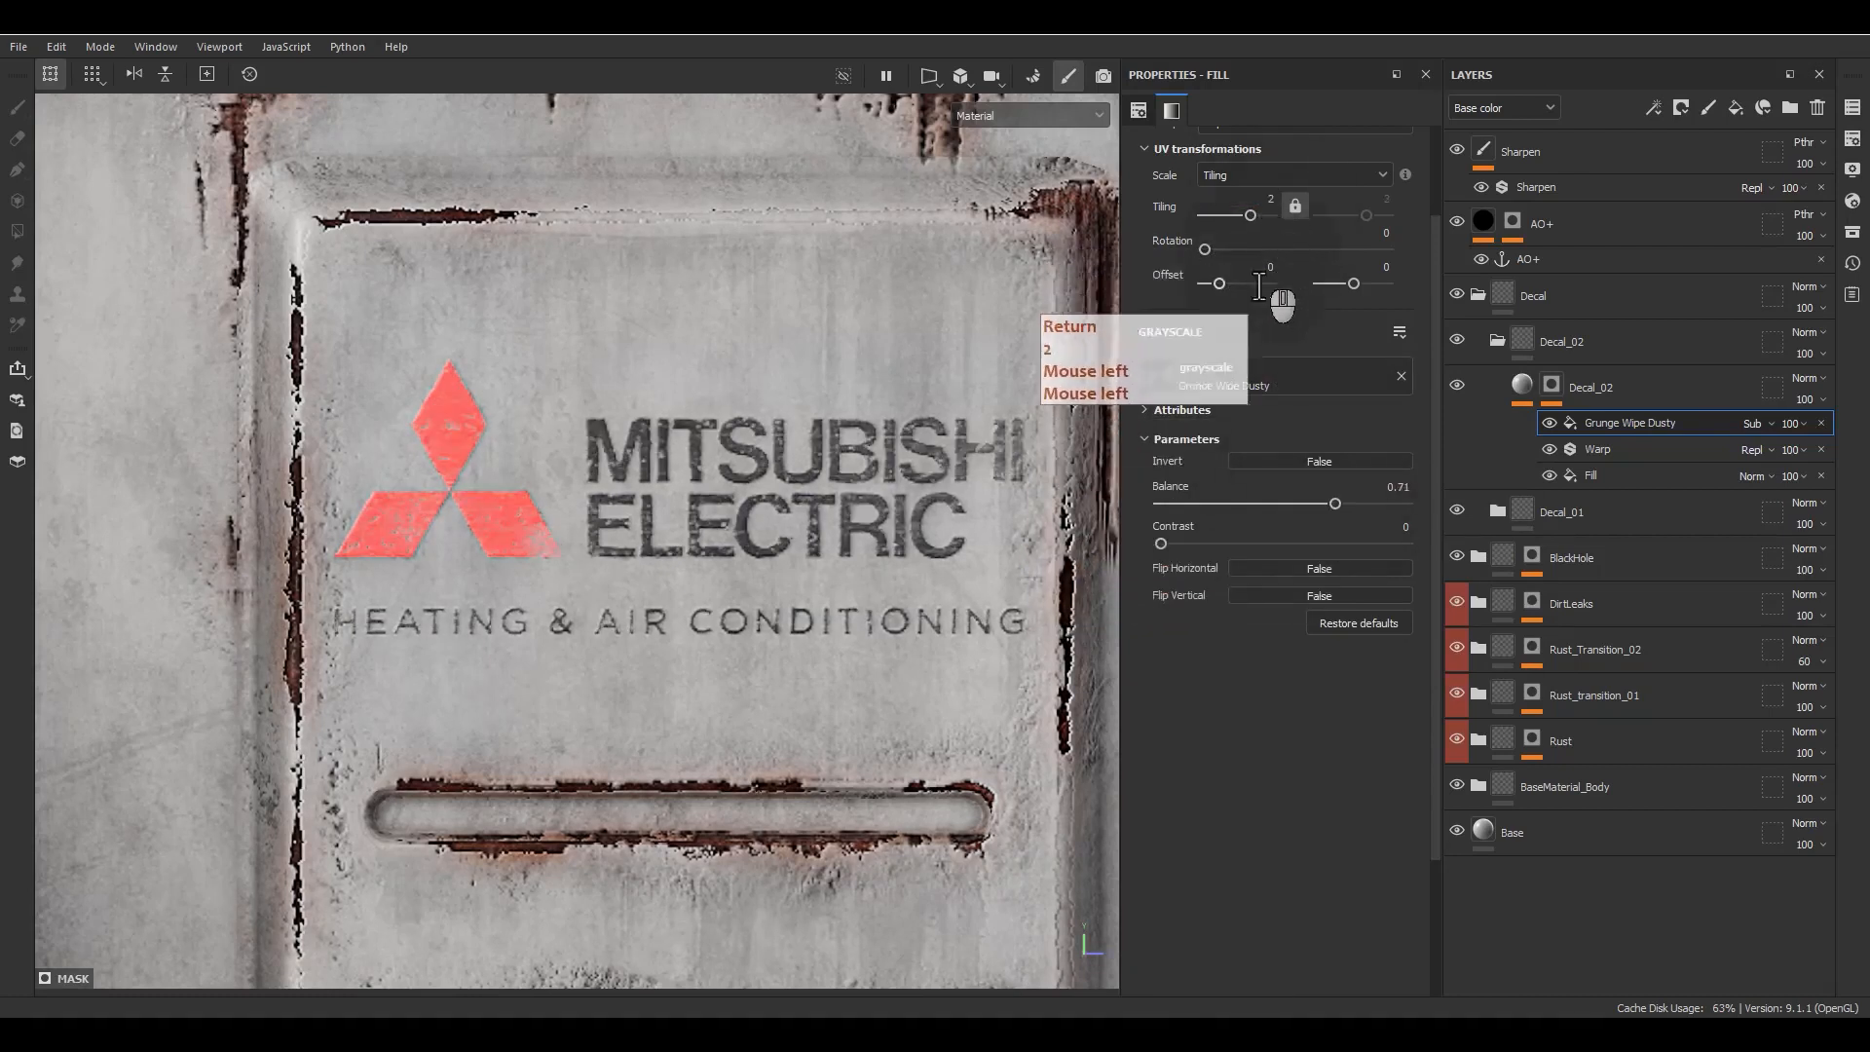
# Step: Set the Grunge Wipe Dusty fill's balance to 0.59 and contrast to 0.41, and add a paint effect above it in the mask
pyautogui.moveTo(1197, 542); pyautogui.dragTo(1305, 504)
pyautogui.rightClick(1656, 419)
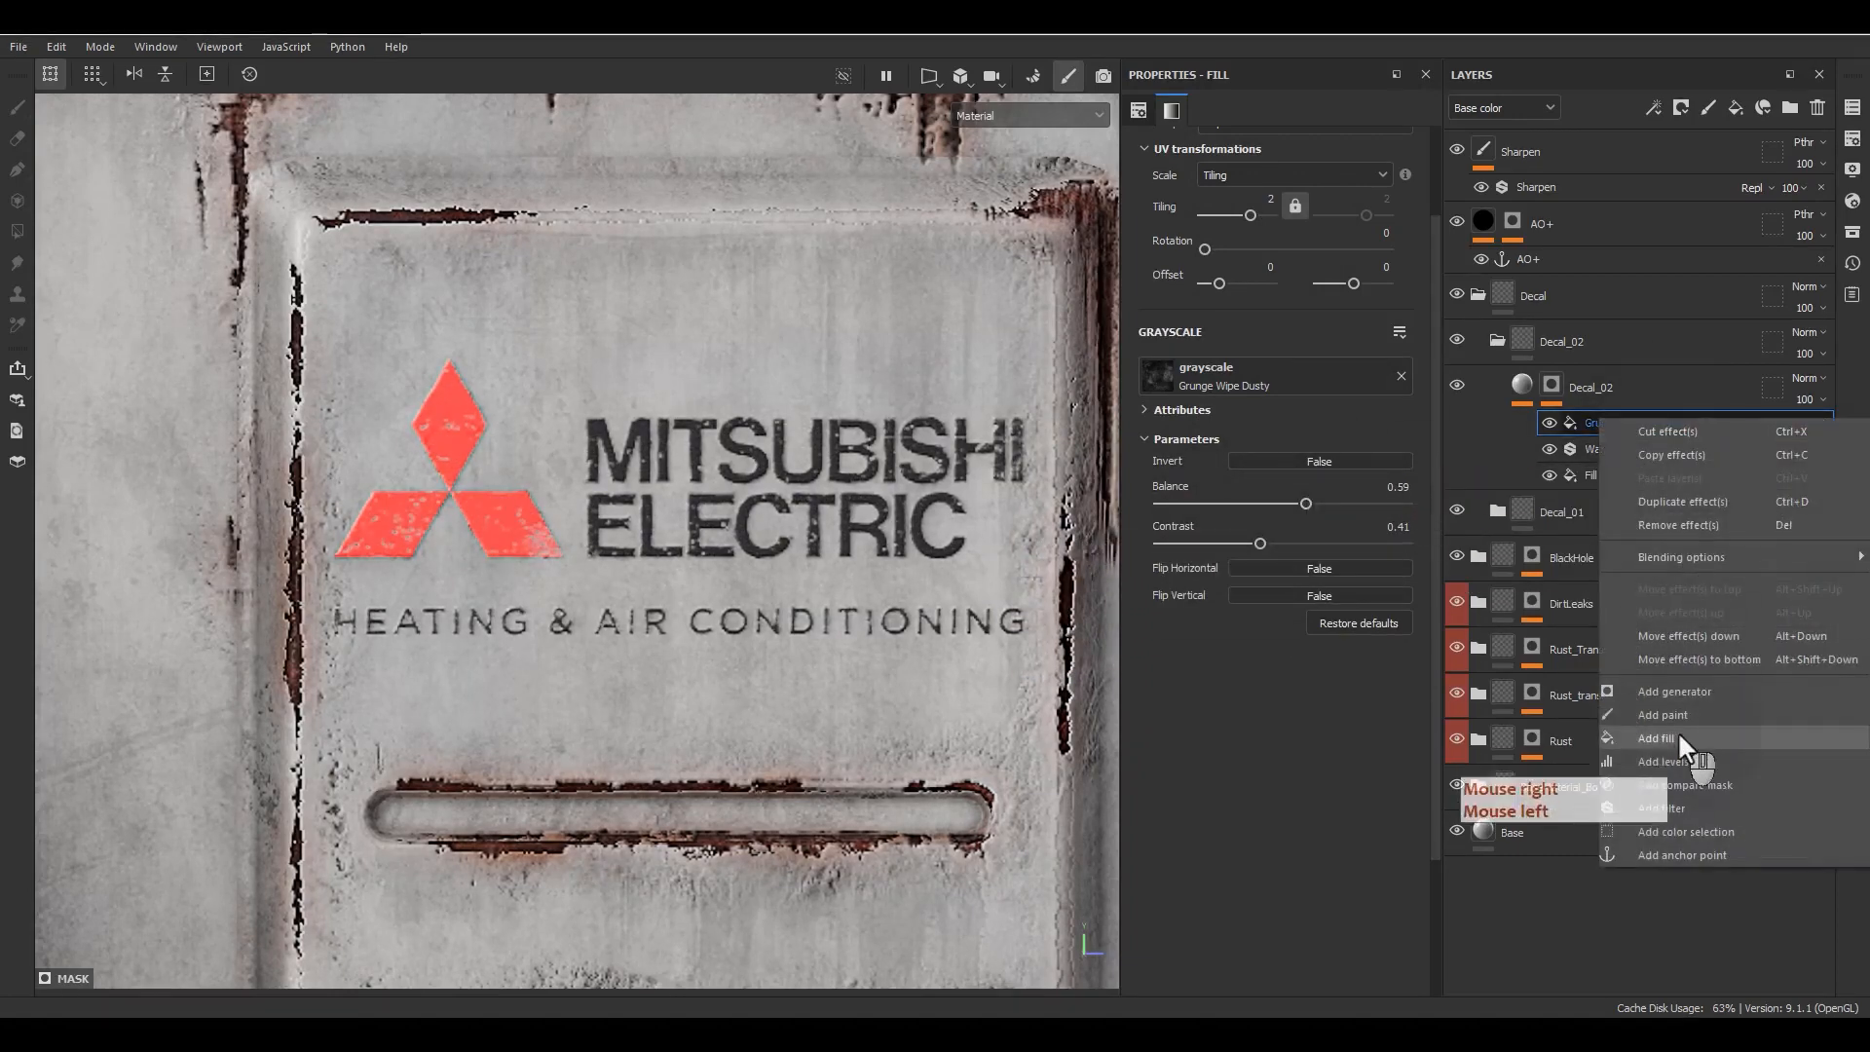
pyautogui.click(1674, 723)
# Step: Shrink the brush to a size of about 0.34 and change the paint effect's blending mode to Subtract
pyautogui.scroll(6, 1013, 564)
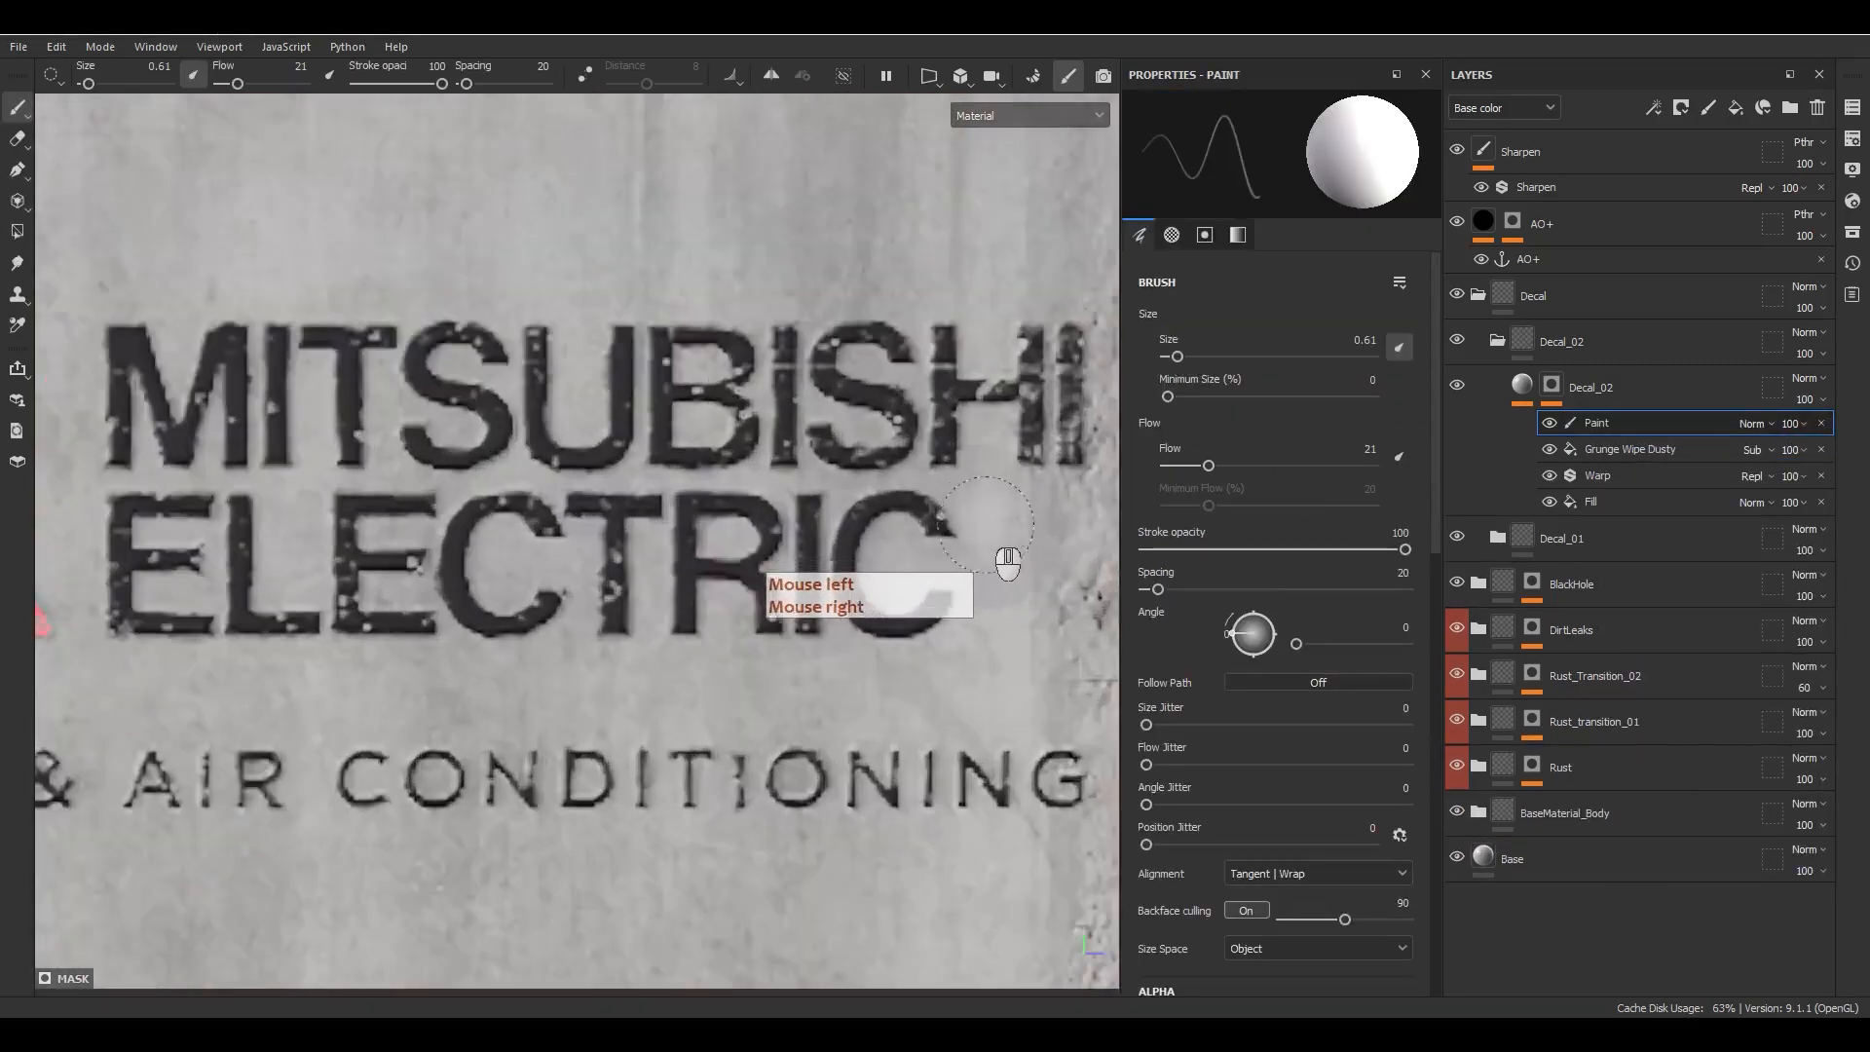
pyautogui.scroll(-3, 1198, 665)
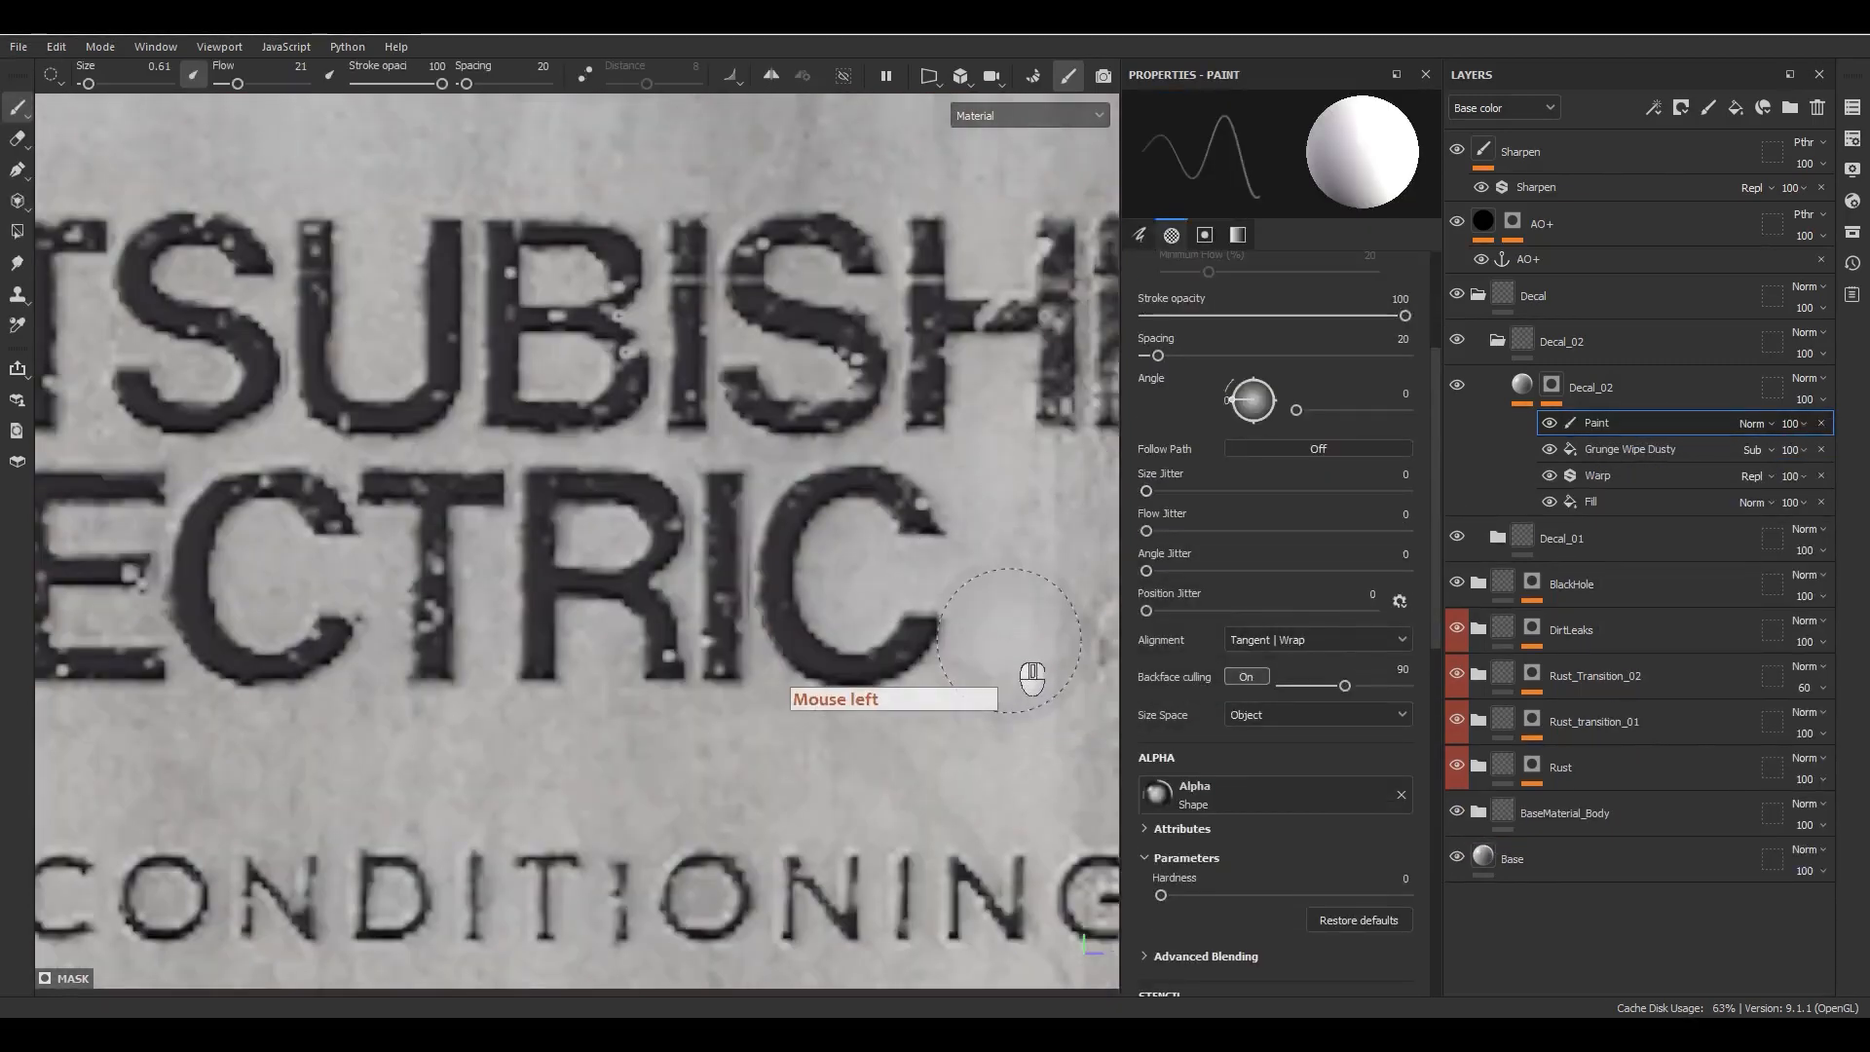
pyautogui.keyDown('ctrl'); pyautogui.moveTo(1024, 668); pyautogui.dragTo(1011, 640, button='right'); pyautogui.keyUp('ctrl')
pyautogui.moveTo(968, 646); pyautogui.dragTo(939, 604)
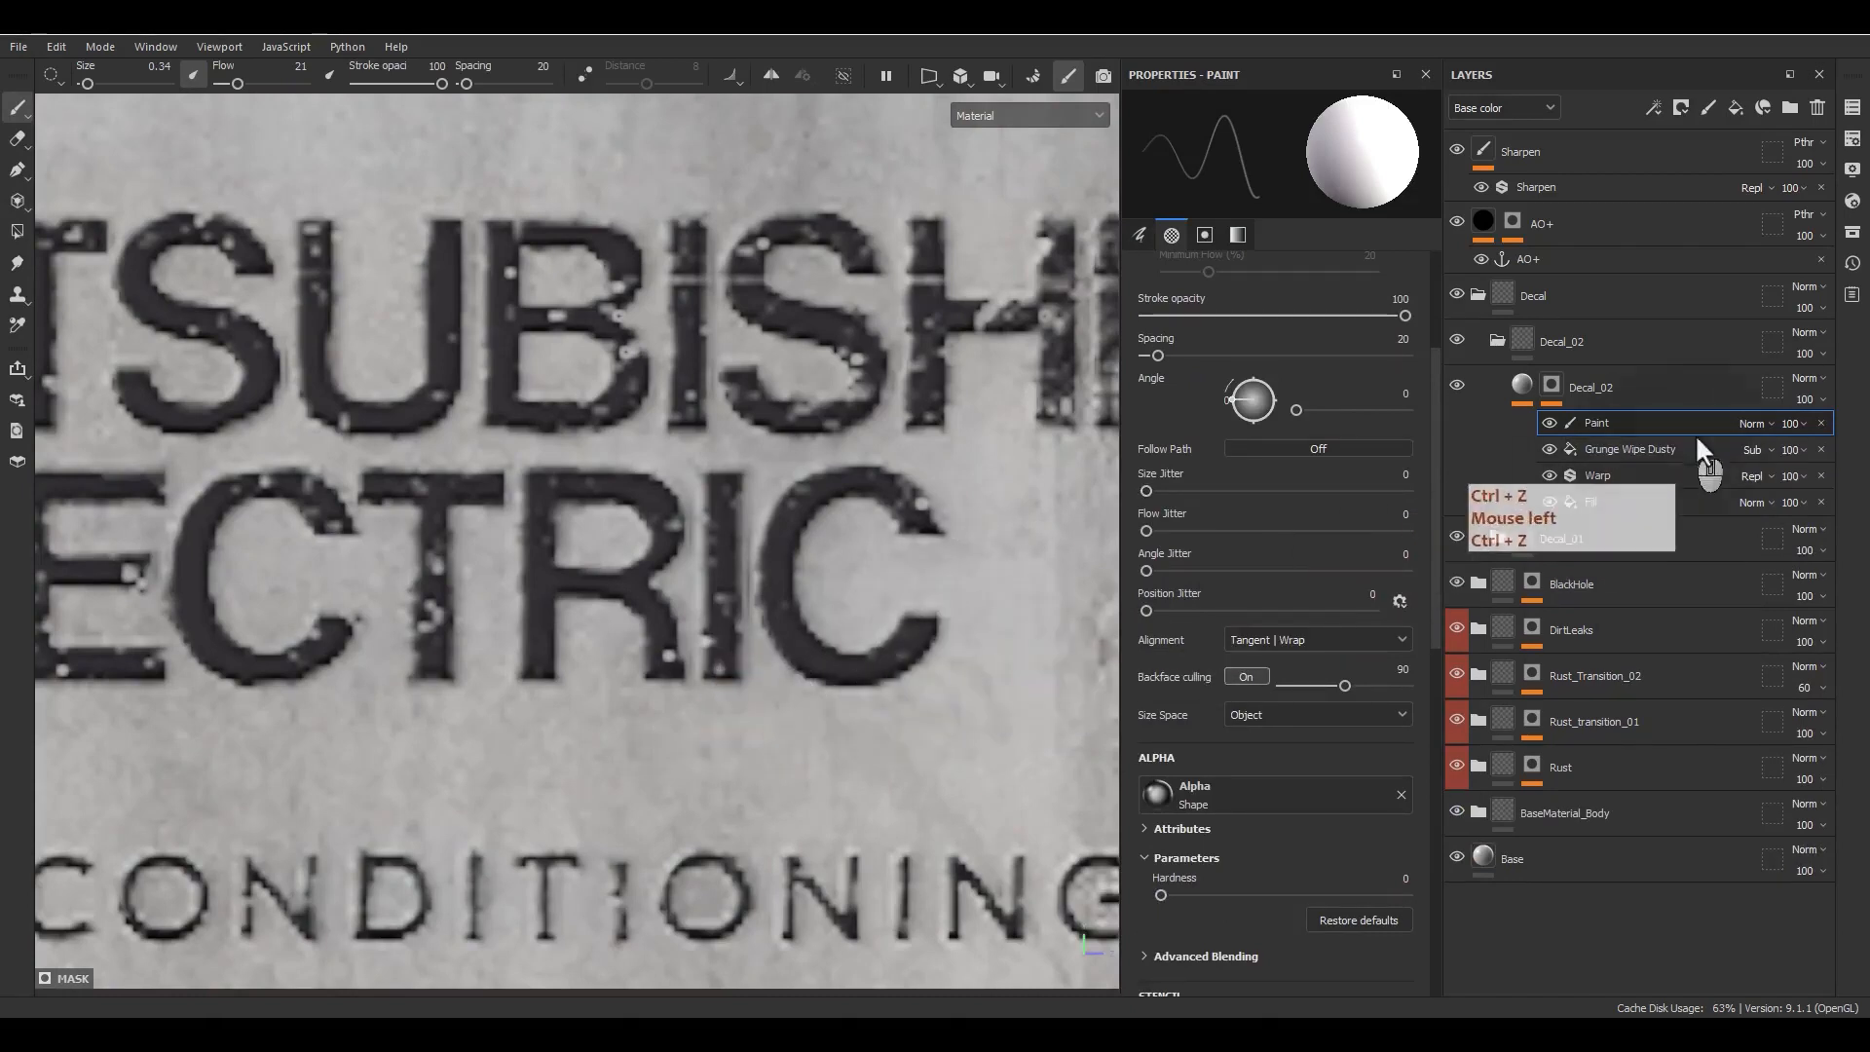
pyautogui.click(1753, 425)
pyautogui.click(1755, 625)
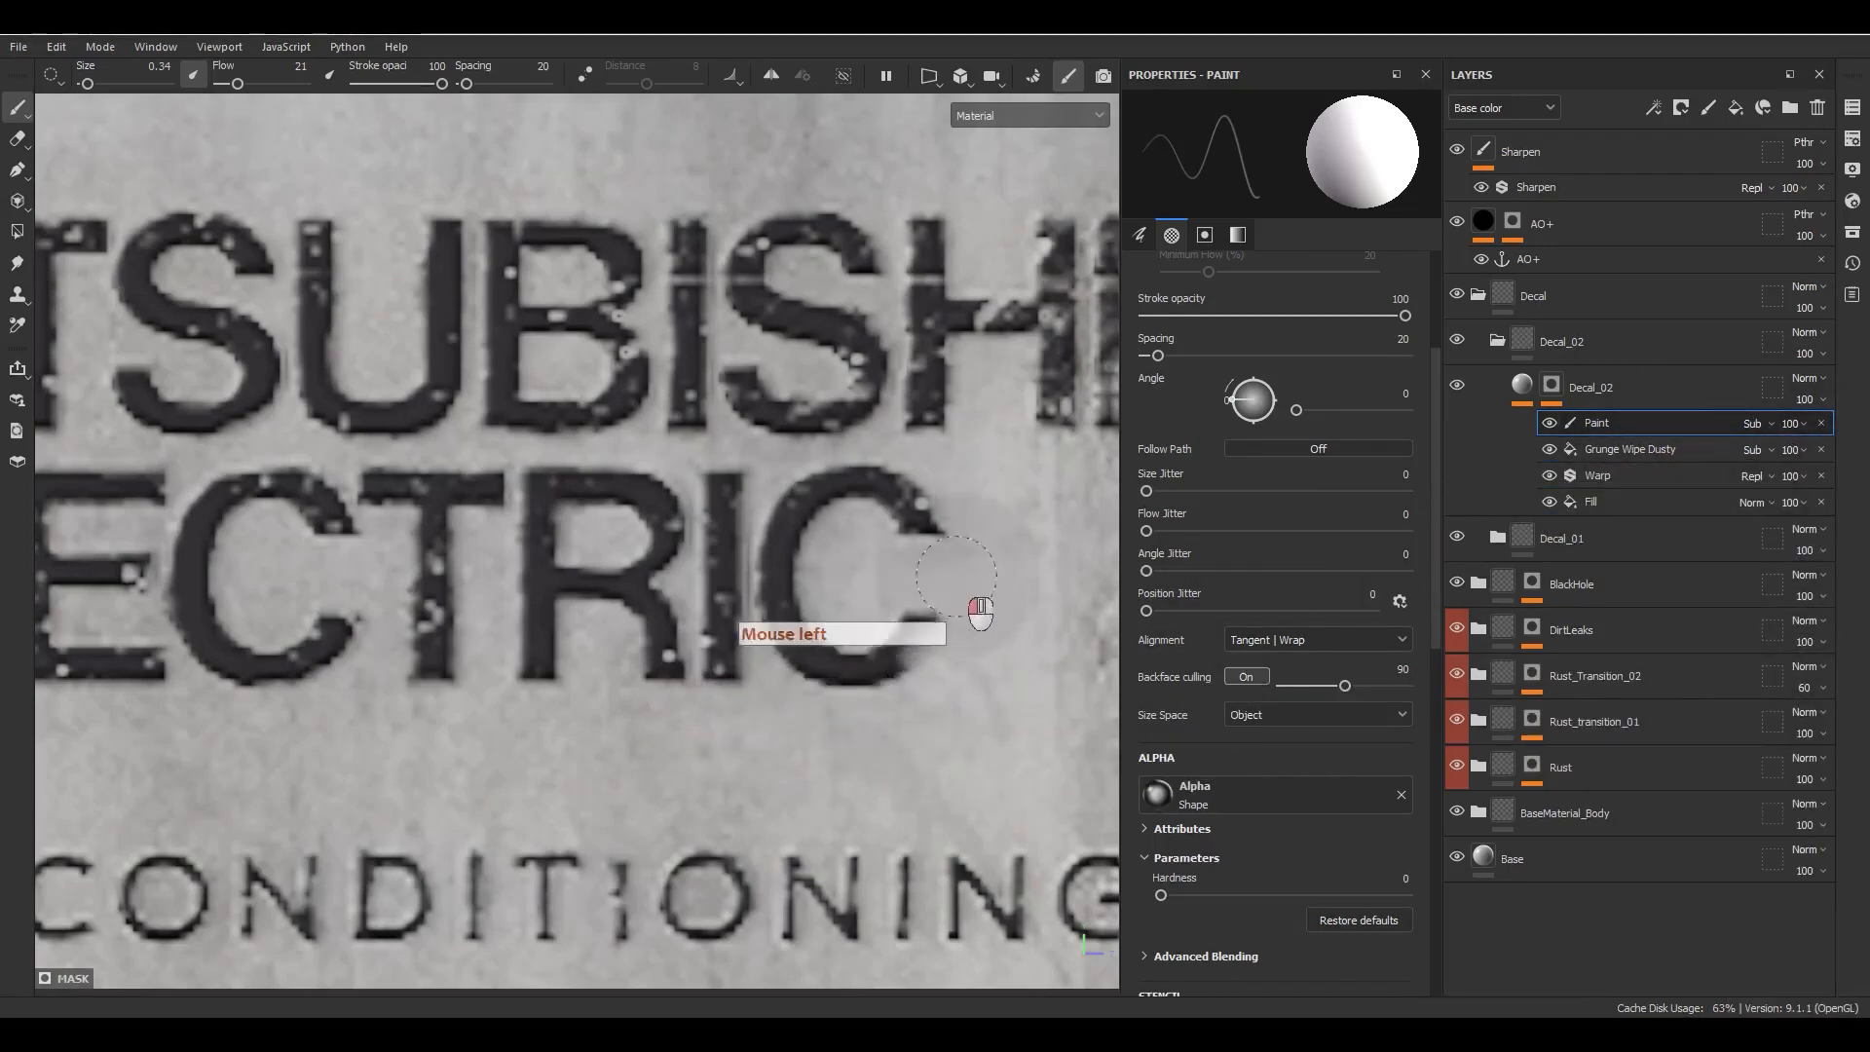
# Step: Try wearing away the lower edge of the ELECTRIC lettering with the soft brush
pyautogui.scroll(-5, 957, 687)
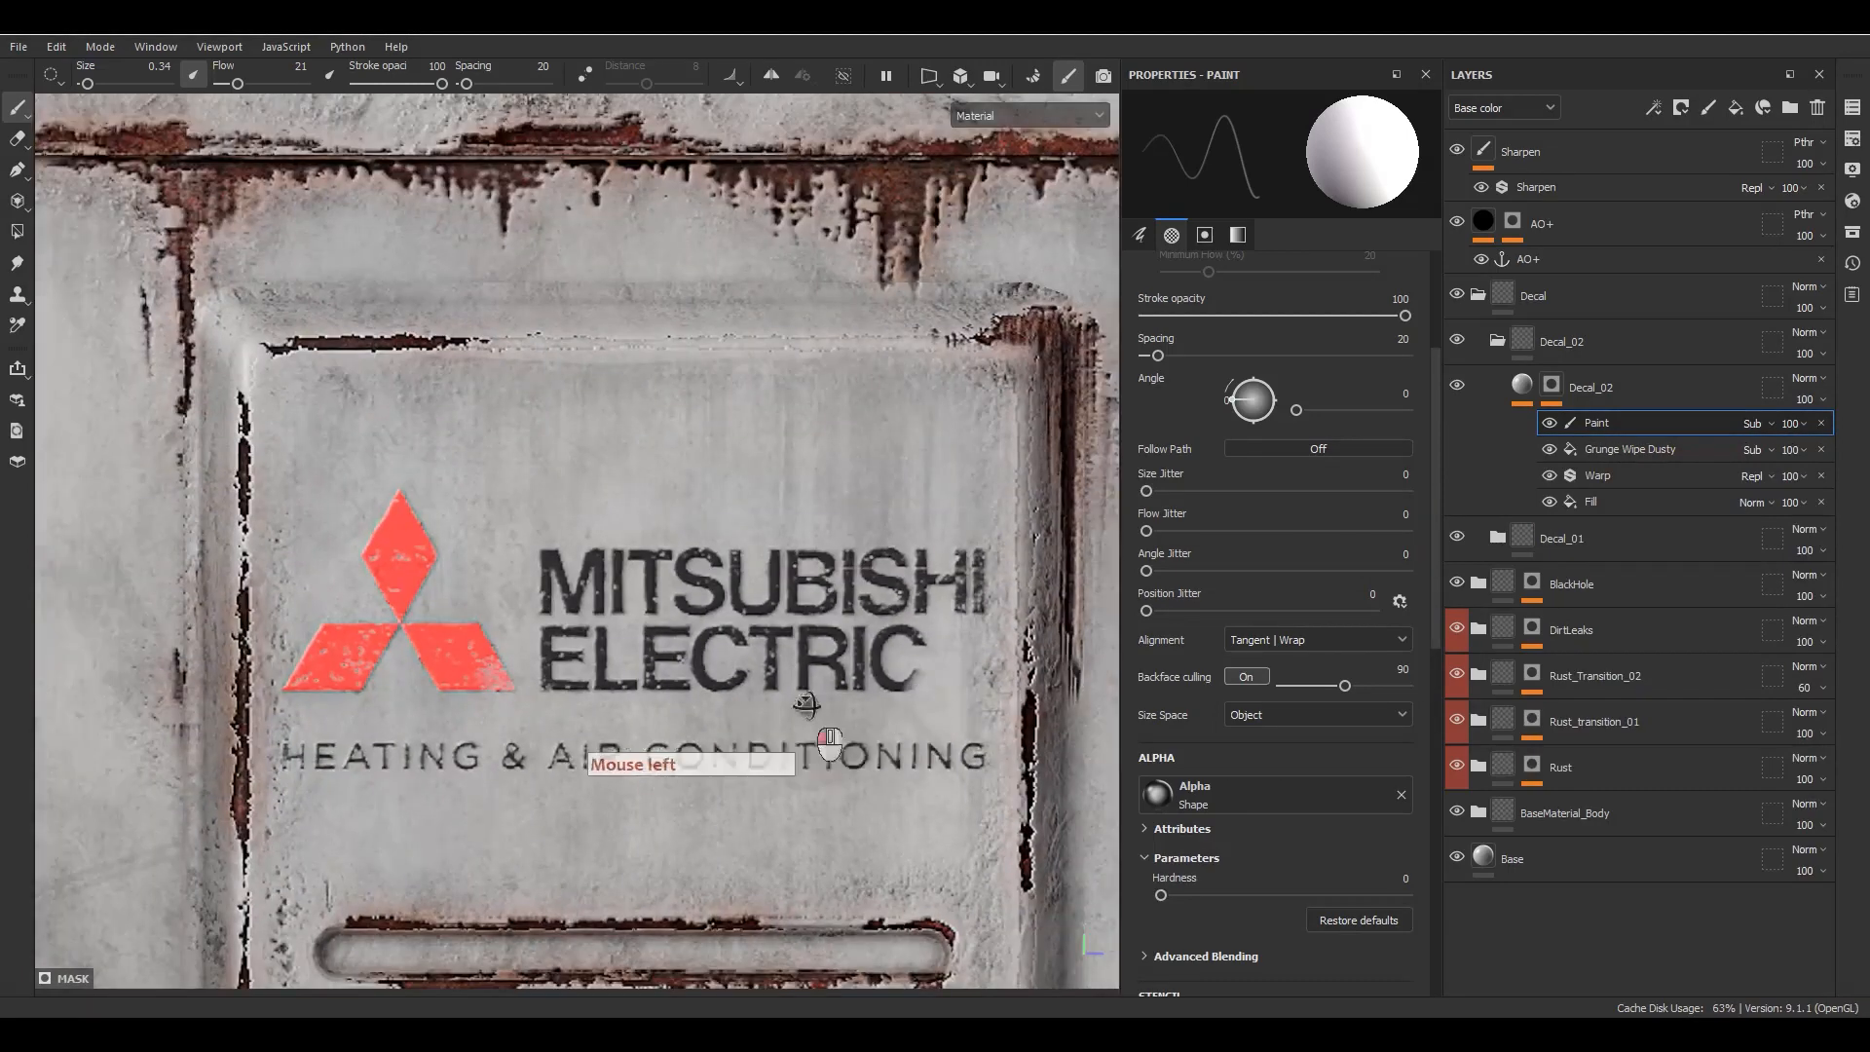
pyautogui.keyDown('alt'); pyautogui.moveTo(826, 742); pyautogui.dragTo(963, 753); pyautogui.keyUp('alt')
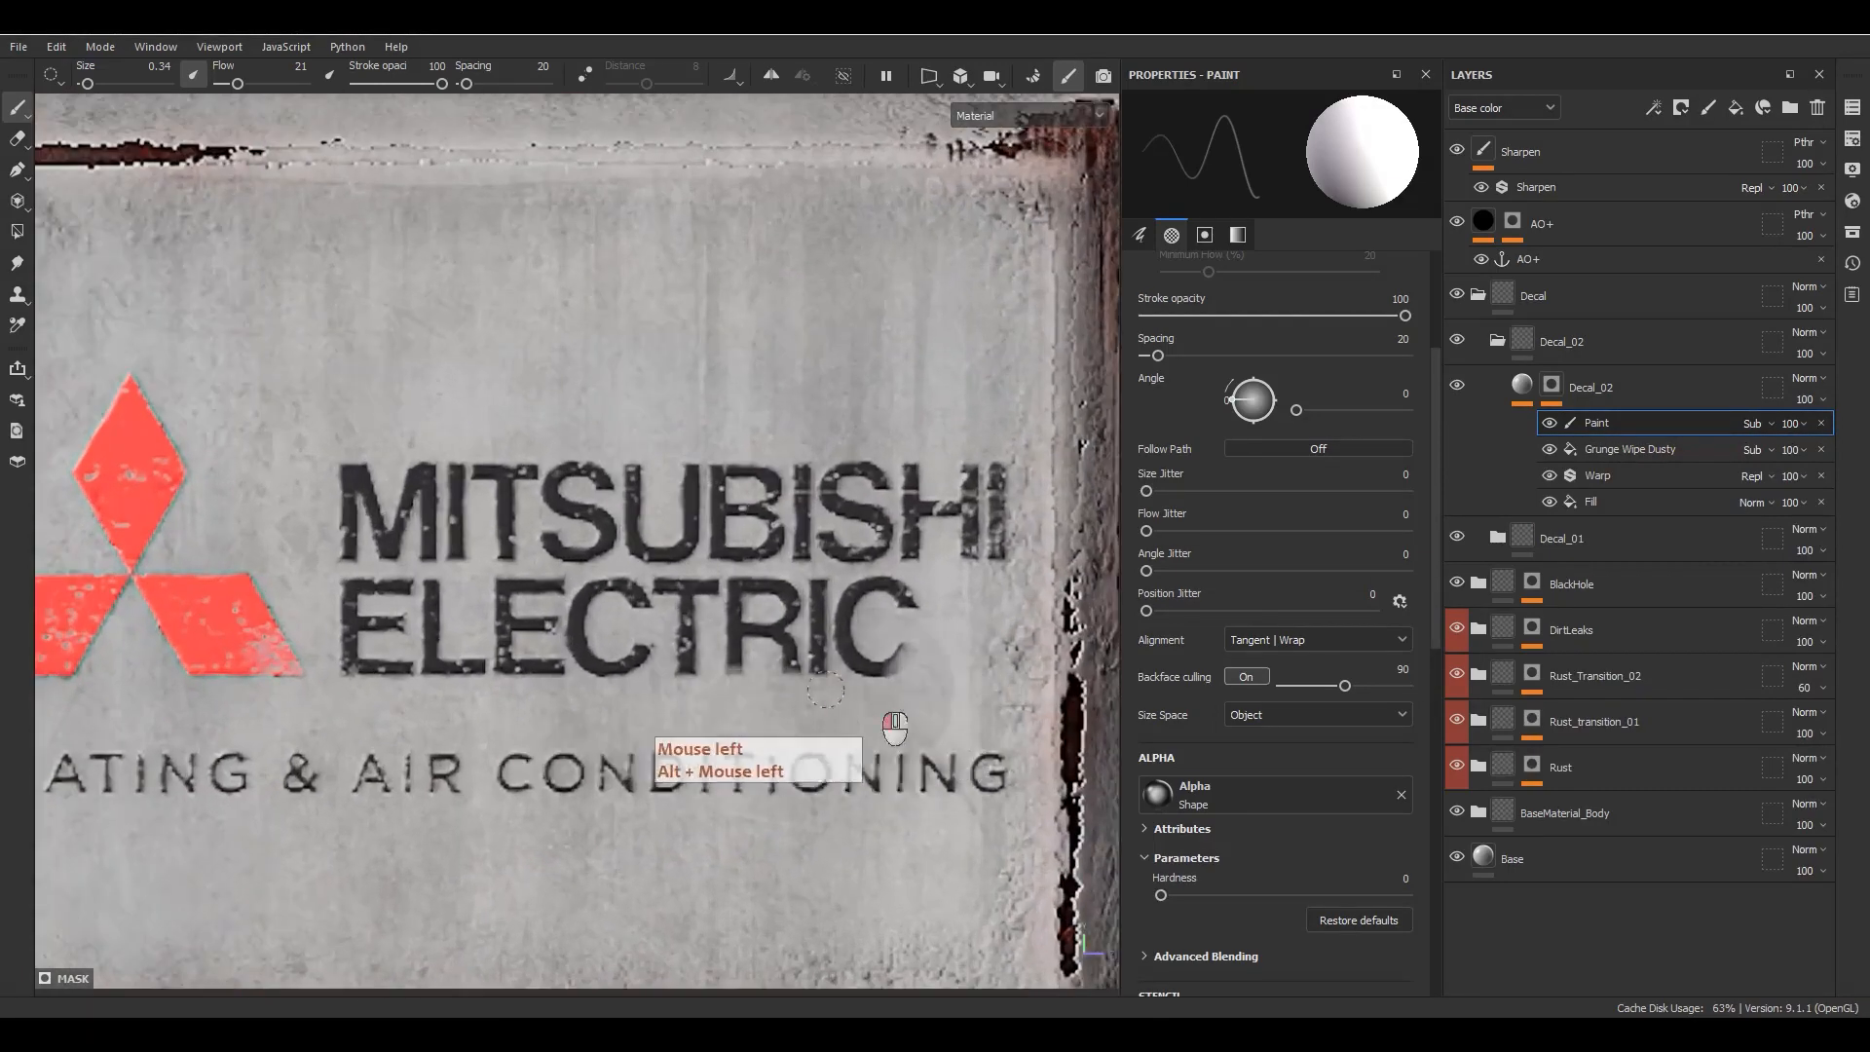
pyautogui.moveTo(826, 675)
pyautogui.mouseDown()
pyautogui.moveTo(539, 654)
pyautogui.moveTo(474, 681)
pyautogui.mouseUp()
pyautogui.hotkey('ctrl', 'z')
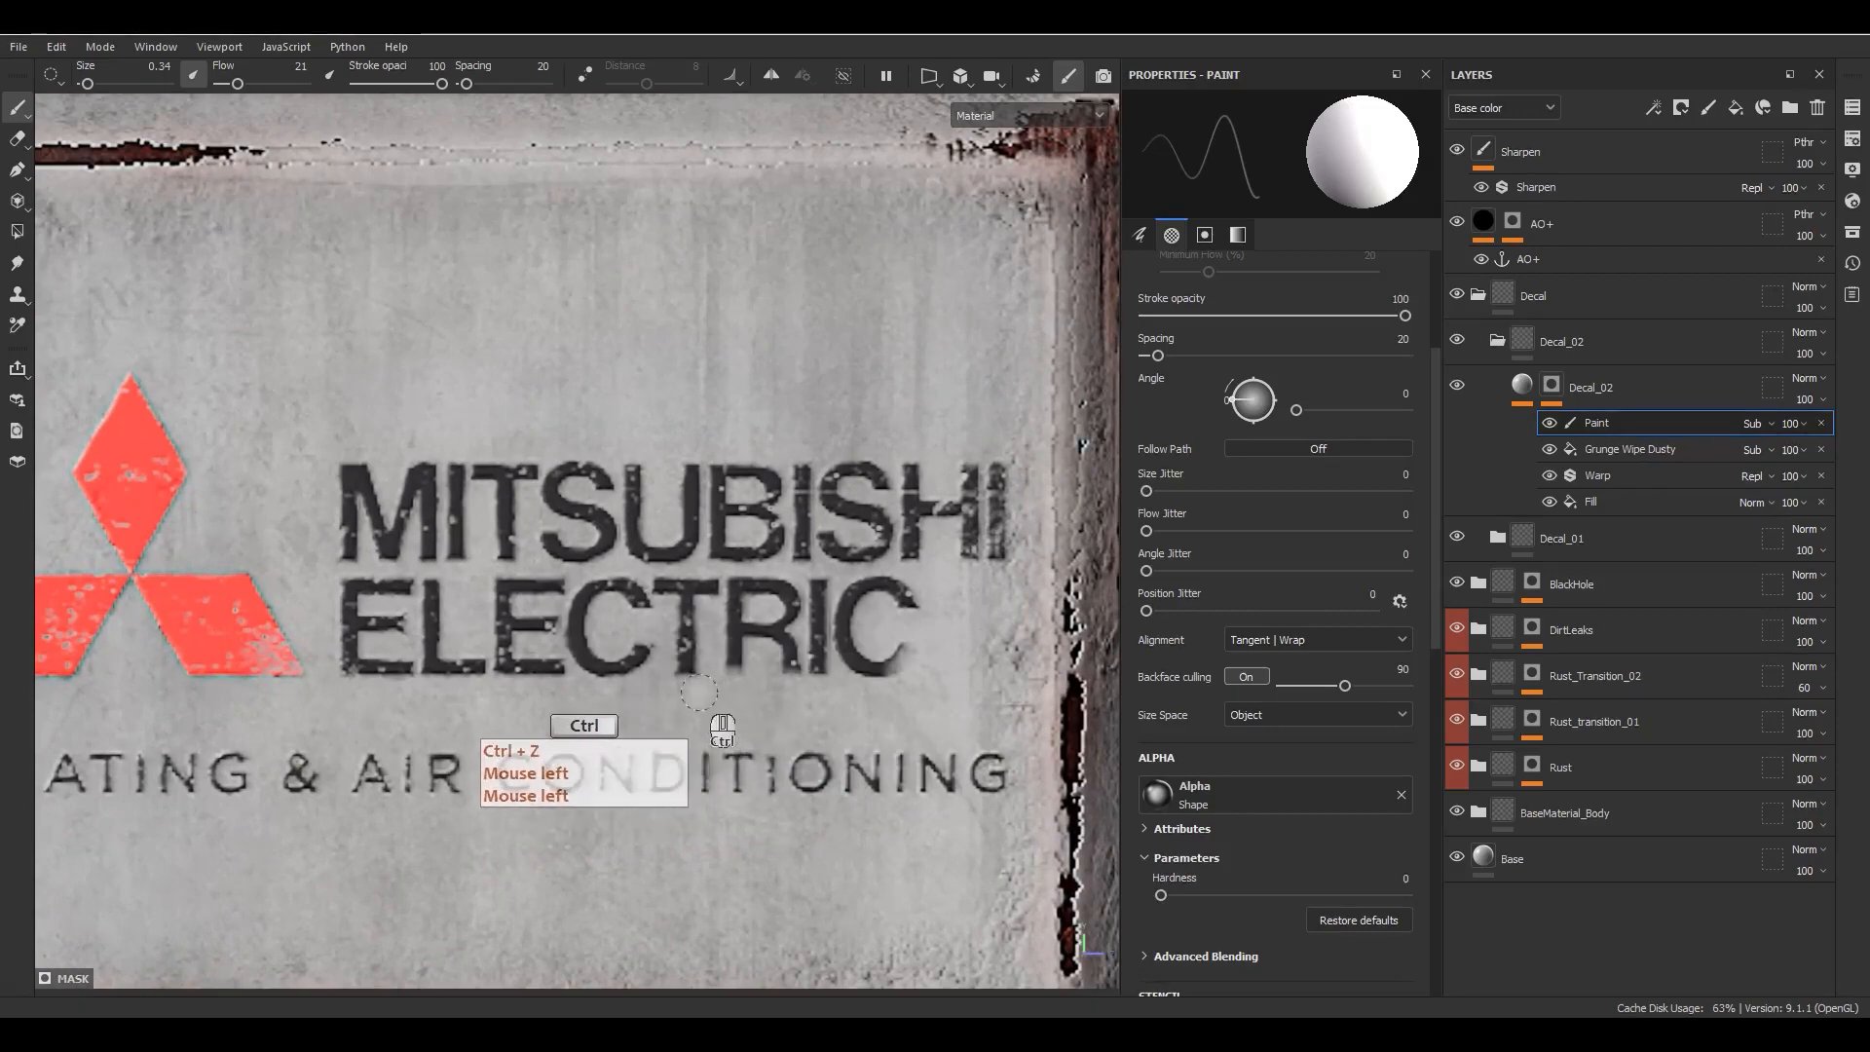
pyautogui.keyDown('ctrl'); pyautogui.moveTo(699, 693); pyautogui.dragTo(706, 688, button='right'); pyautogui.keyUp('ctrl')
# Step: Try the Chalk Spread and Crystal brushes for wearing away the lettering
pyautogui.click(1853, 232)
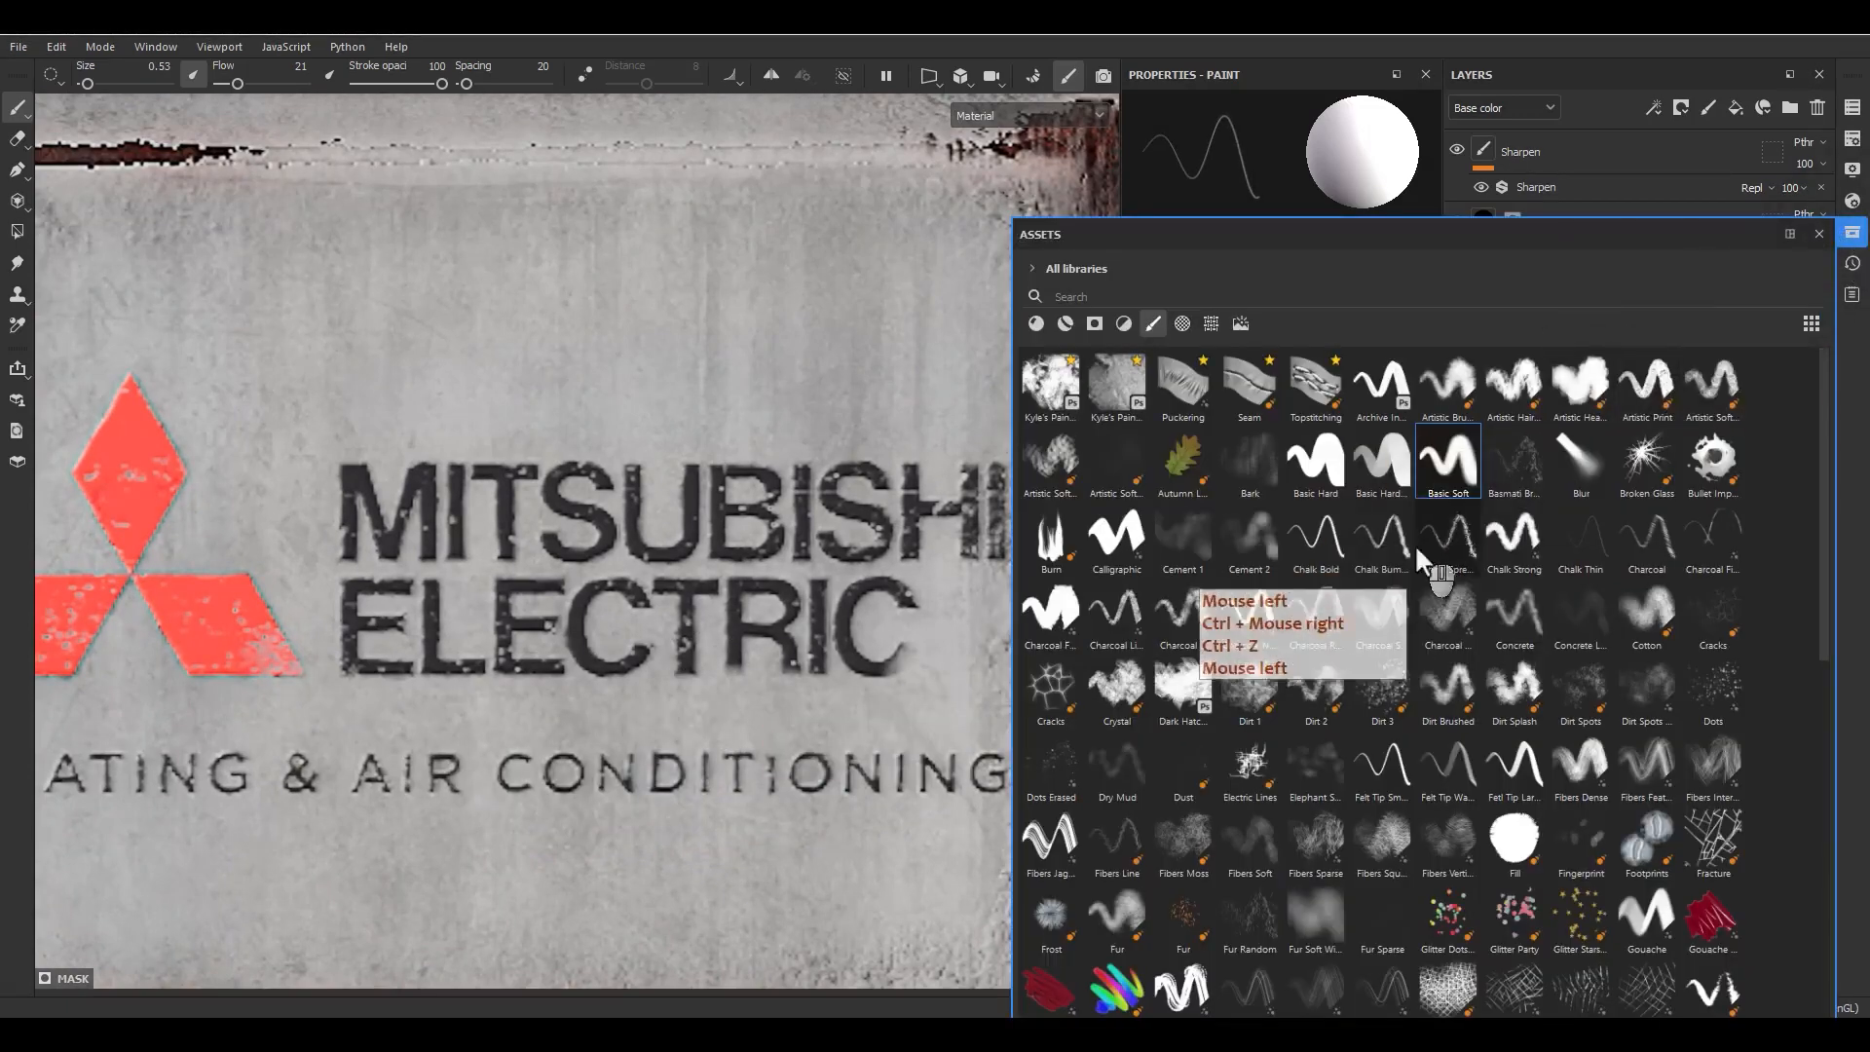
pyautogui.click(1459, 542)
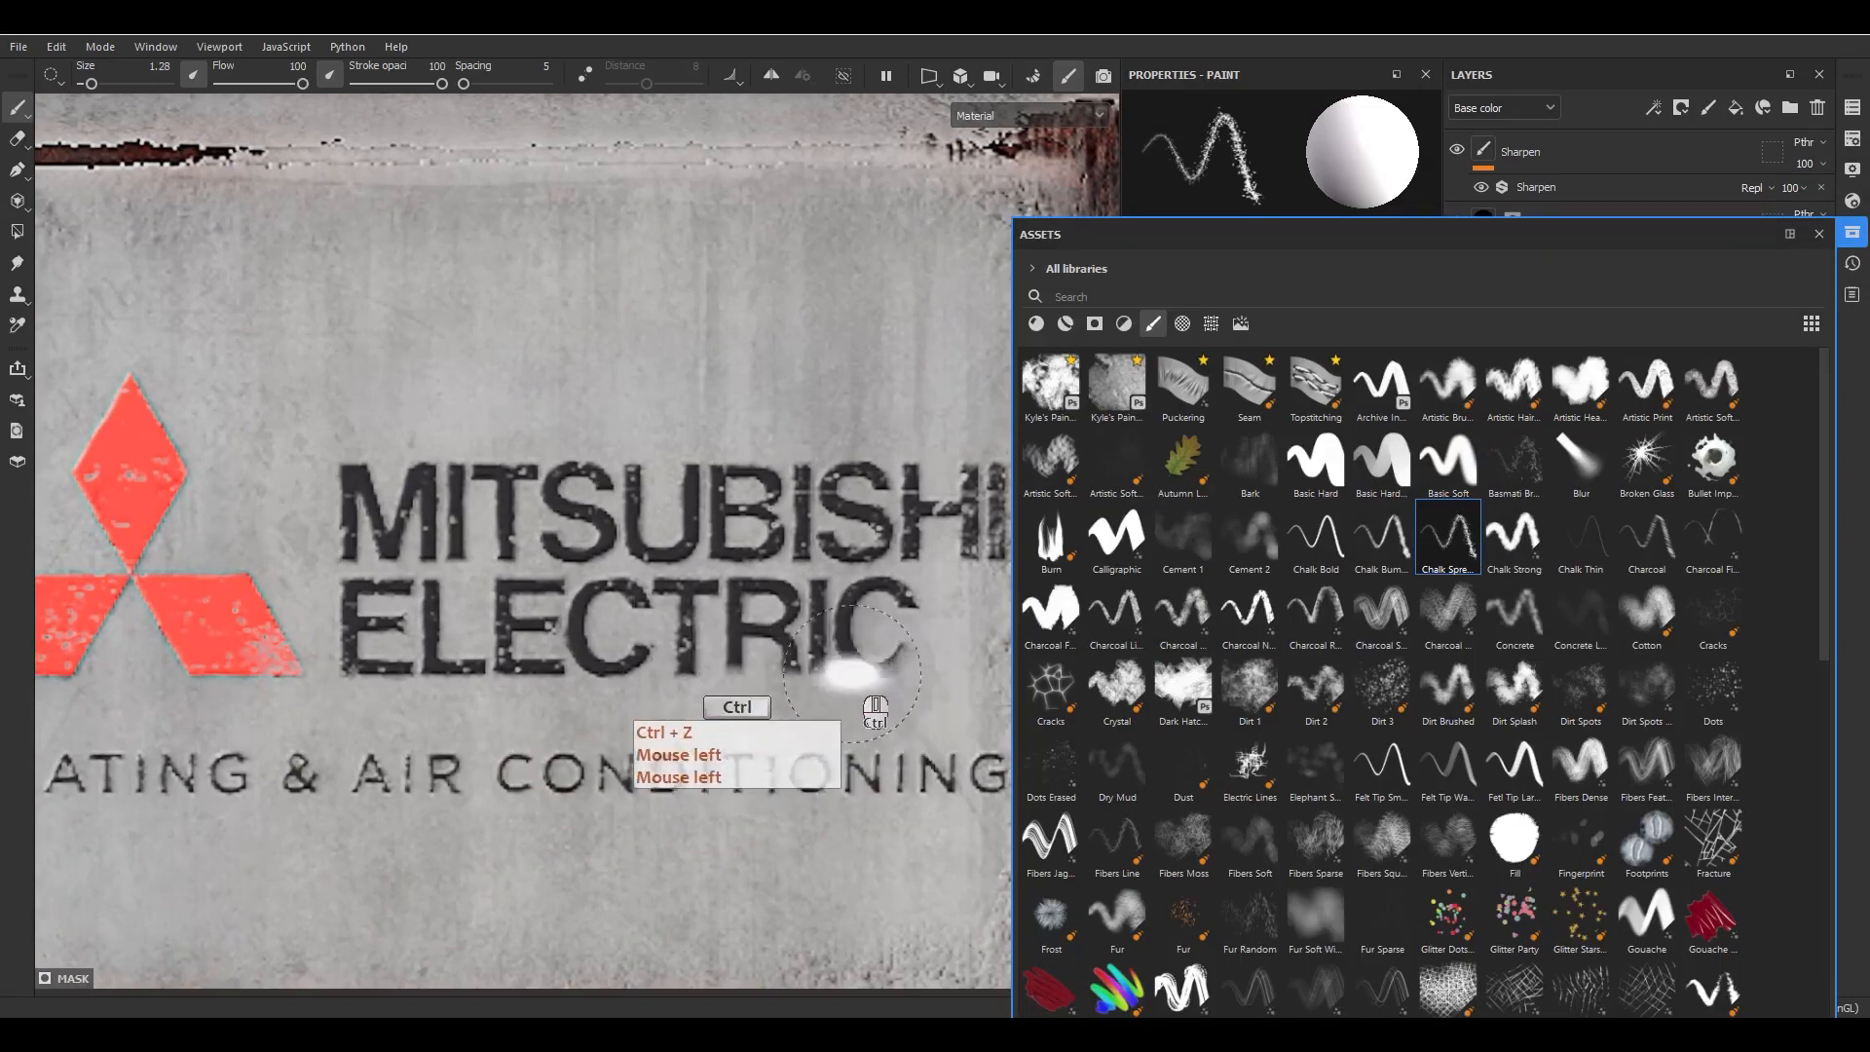
pyautogui.click(1108, 693)
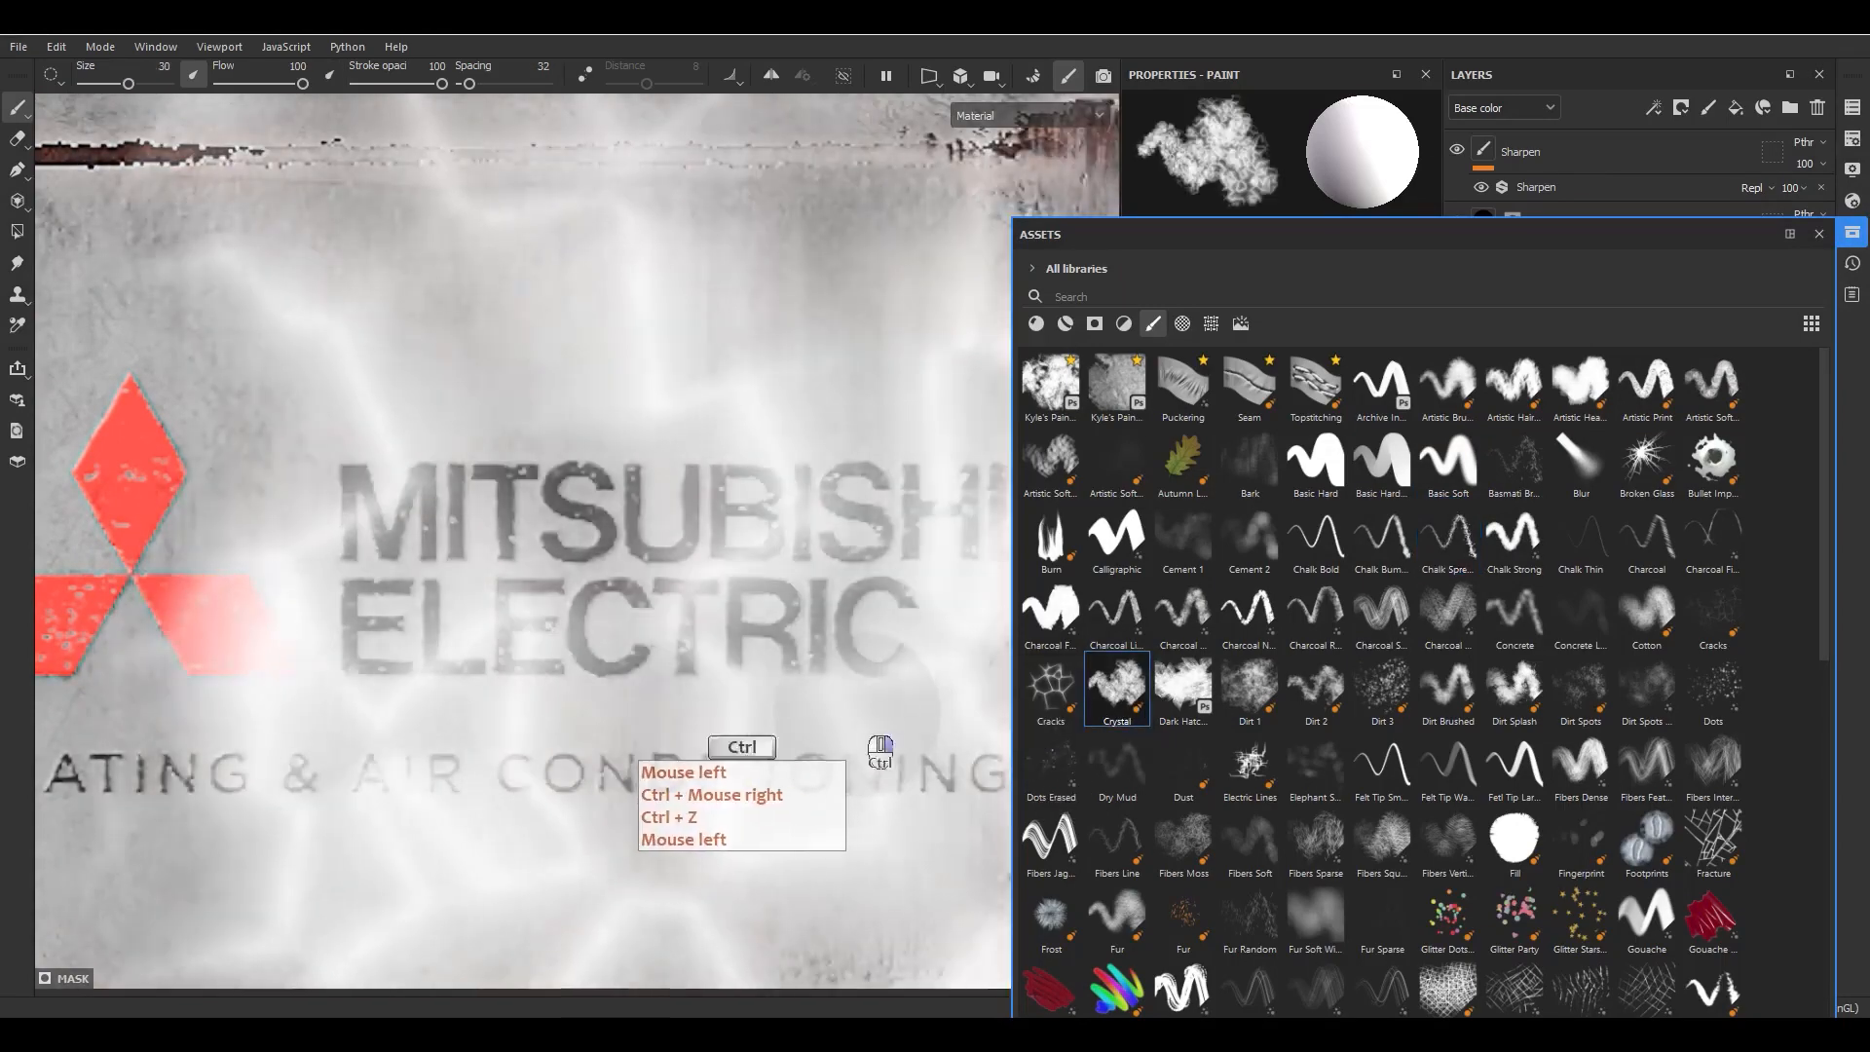
pyautogui.keyDown('ctrl'); pyautogui.moveTo(780, 755); pyautogui.dragTo(623, 736, button='right'); pyautogui.keyUp('ctrl')
# Step: Choose the Dark Hatcher brush at a small size and wear away the lower edge of the ELECTRIC lettering
pyautogui.click(1168, 721)
pyautogui.keyDown('ctrl'); pyautogui.moveTo(882, 692); pyautogui.dragTo(511, 674, button='right'); pyautogui.keyUp('ctrl')
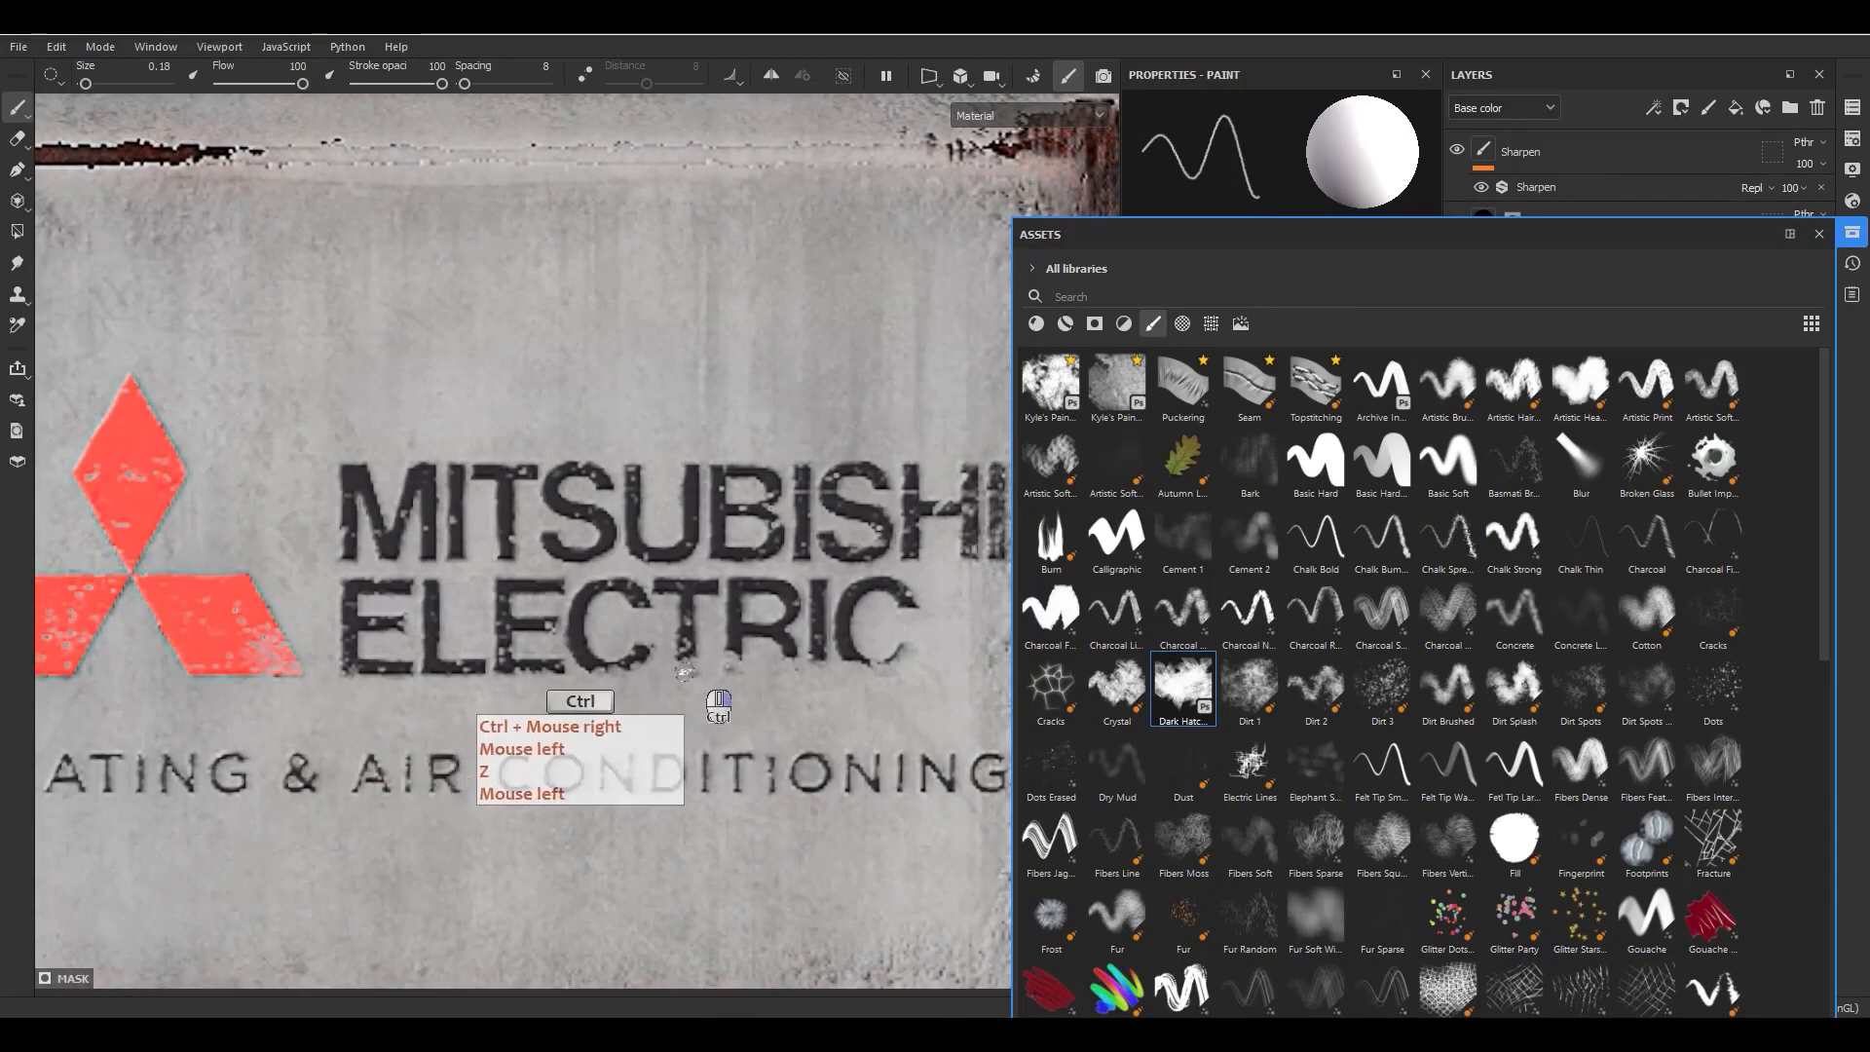
pyautogui.moveTo(706, 622); pyautogui.dragTo(709, 650)
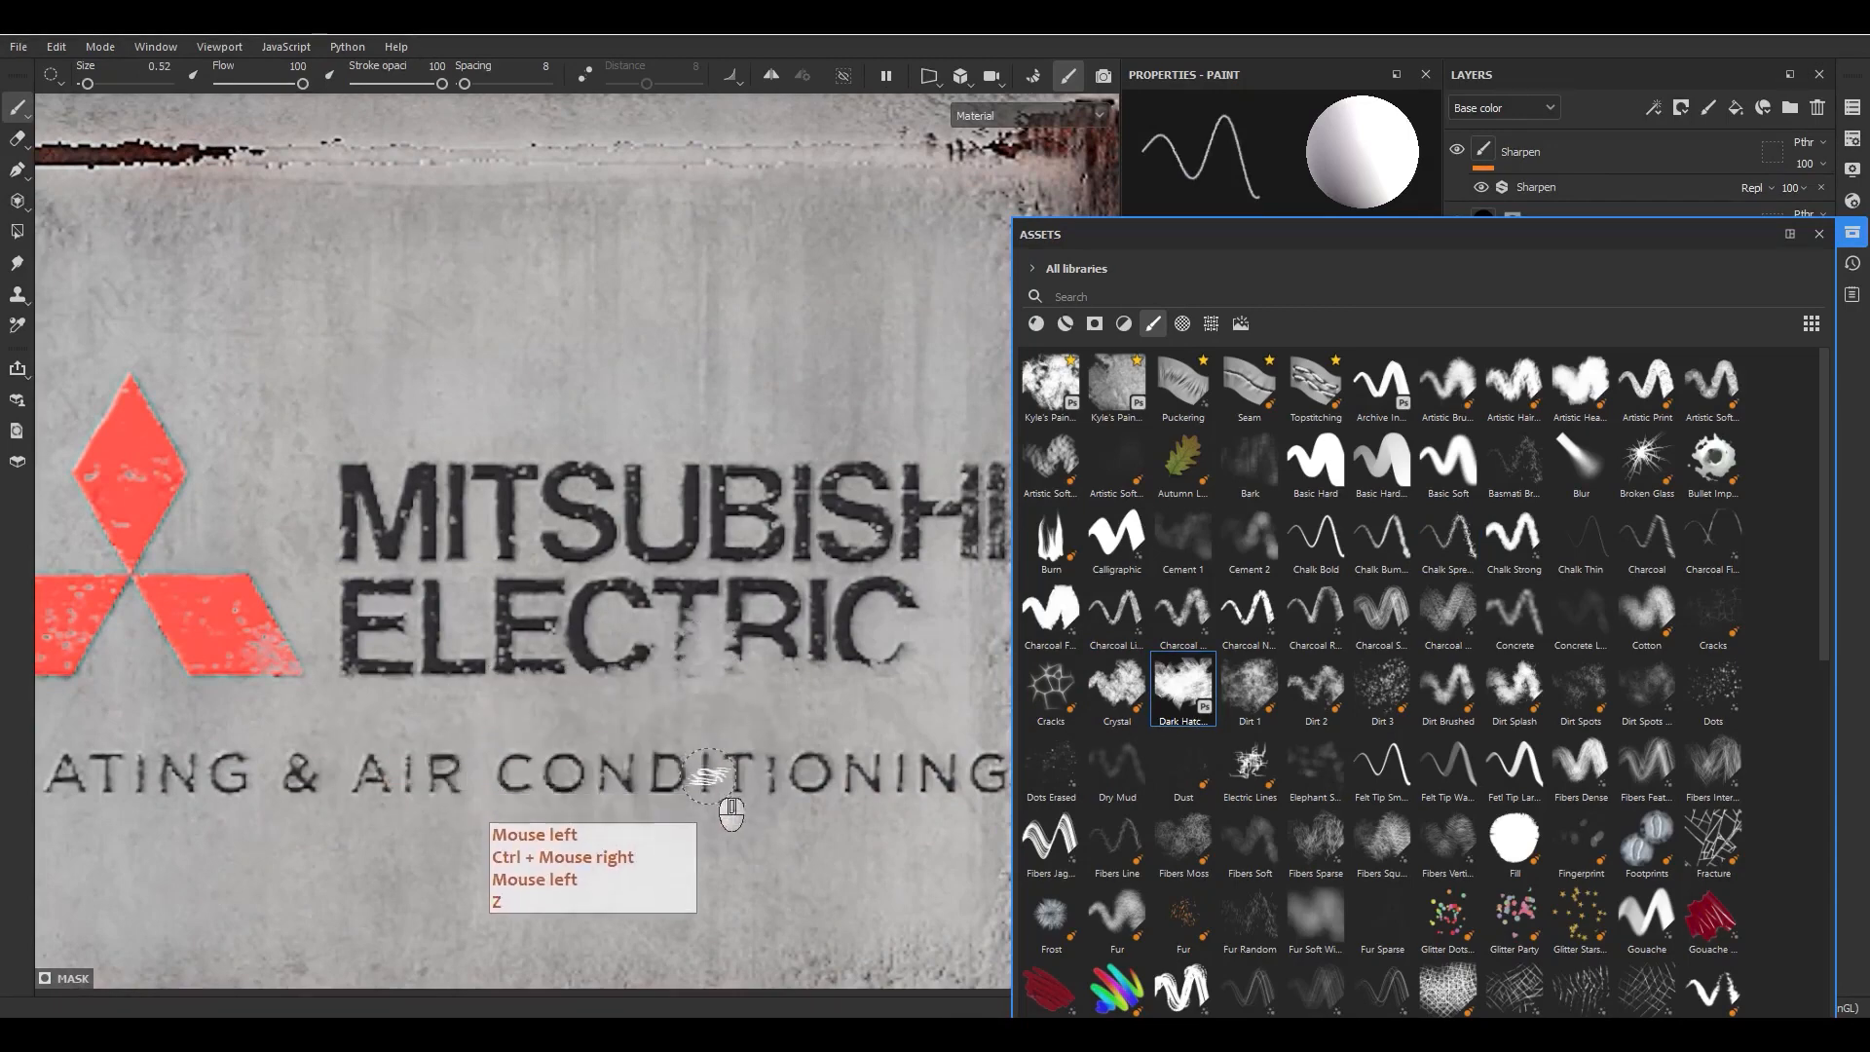
# Step: Wear away the outer corner of the logo's lower-right red diamond and several letters of HEATING
pyautogui.keyDown('alt'); pyautogui.moveTo(706, 775); pyautogui.dragTo(730, 719, button='middle'); pyautogui.keyUp('alt')
pyautogui.moveTo(731, 719)
pyautogui.keyDown('alt'); pyautogui.mouseDown(button='right')
pyautogui.moveTo(685, 581)
pyautogui.moveTo(628, 609)
pyautogui.mouseUp(button='right'); pyautogui.keyUp('alt')
pyautogui.keyDown('alt'); pyautogui.moveTo(628, 608); pyautogui.dragTo(610, 618); pyautogui.keyUp('alt')
pyautogui.keyDown('alt'); pyautogui.moveTo(610, 619); pyautogui.dragTo(824, 605, button='middle'); pyautogui.keyUp('alt')
pyautogui.scroll(3, 597, 610)
pyautogui.moveTo(597, 597)
pyautogui.mouseDown()
pyautogui.moveTo(597, 548)
pyautogui.moveTo(571, 592)
pyautogui.moveTo(594, 534)
pyautogui.mouseUp()
pyautogui.scroll(-7, 573, 679)
pyautogui.keyDown('alt'); pyautogui.moveTo(575, 717); pyautogui.dragTo(548, 649, button='middle'); pyautogui.keyUp('alt')
pyautogui.scroll(3, 547, 649)
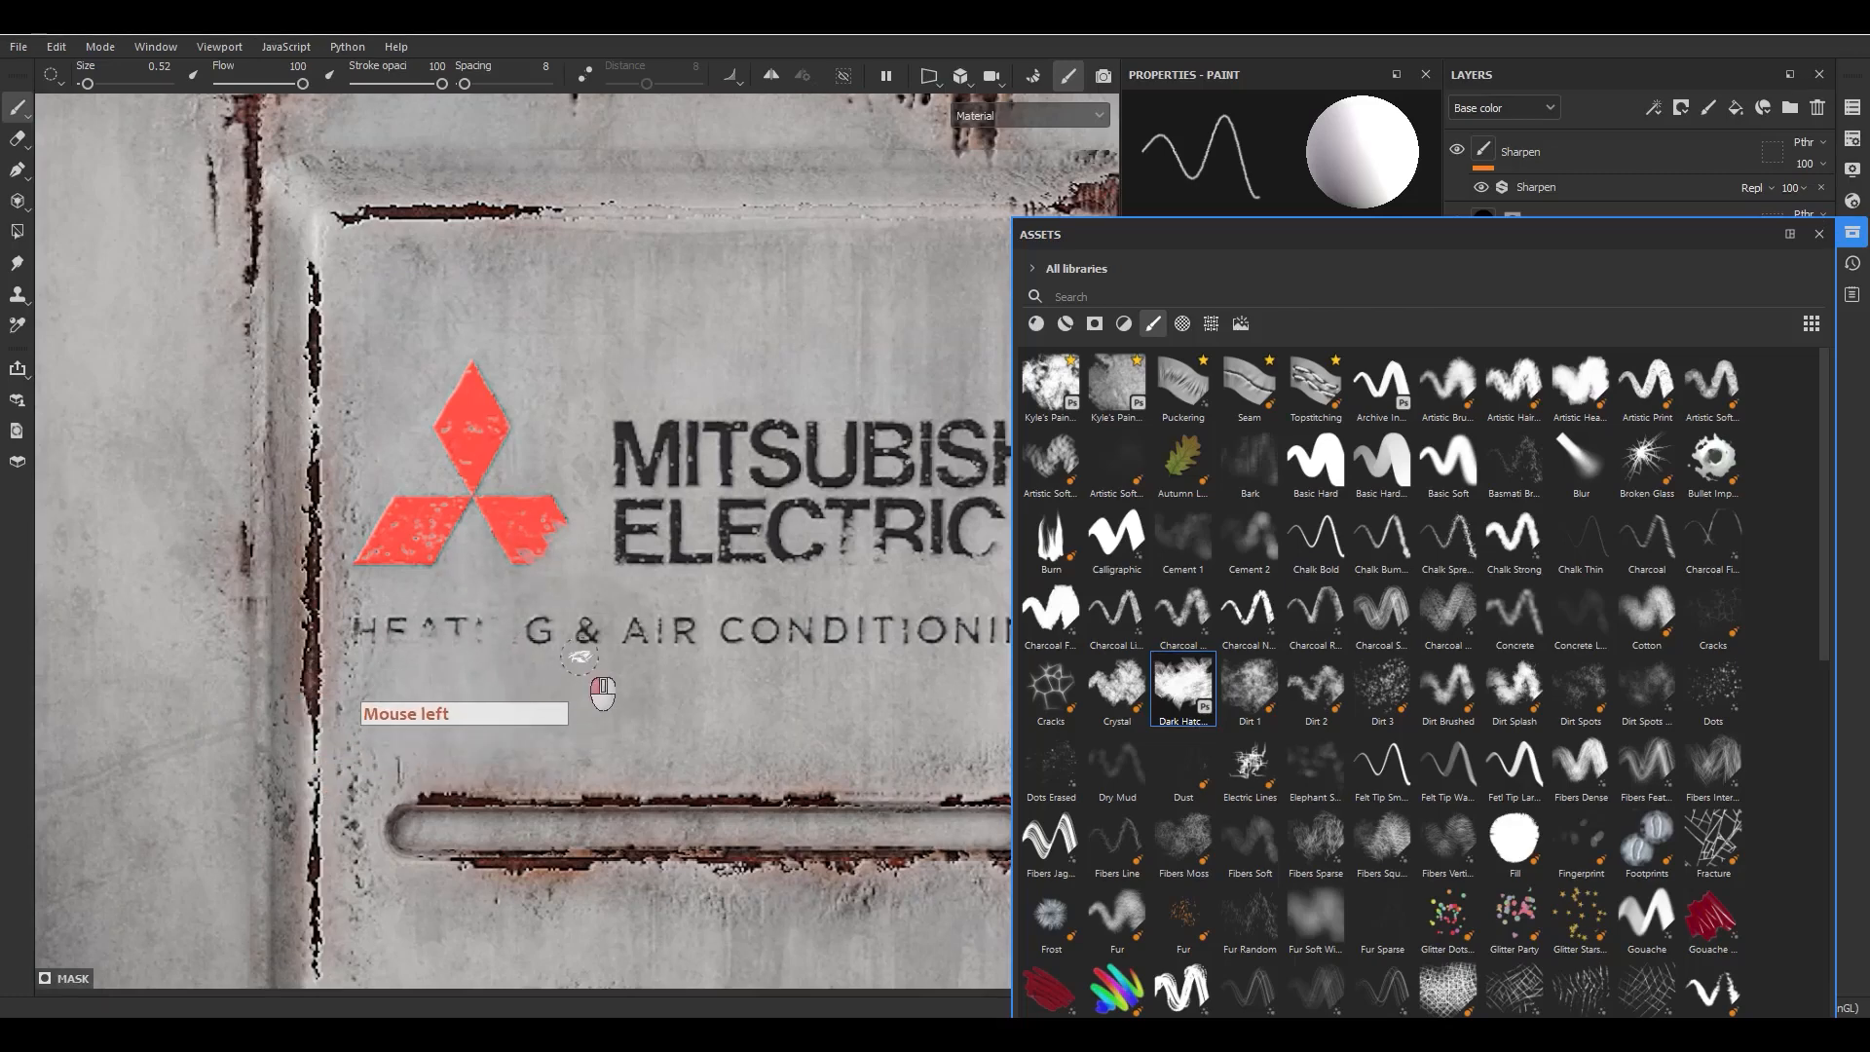
# Step: Undo the excess wear on the ampersand and wear away parts of the AIR CONDITIONING lettering
pyautogui.scroll(-5, 611, 668)
pyautogui.keyDown('alt'); pyautogui.moveTo(611, 668); pyautogui.dragTo(599, 653, button='middle'); pyautogui.keyUp('alt')
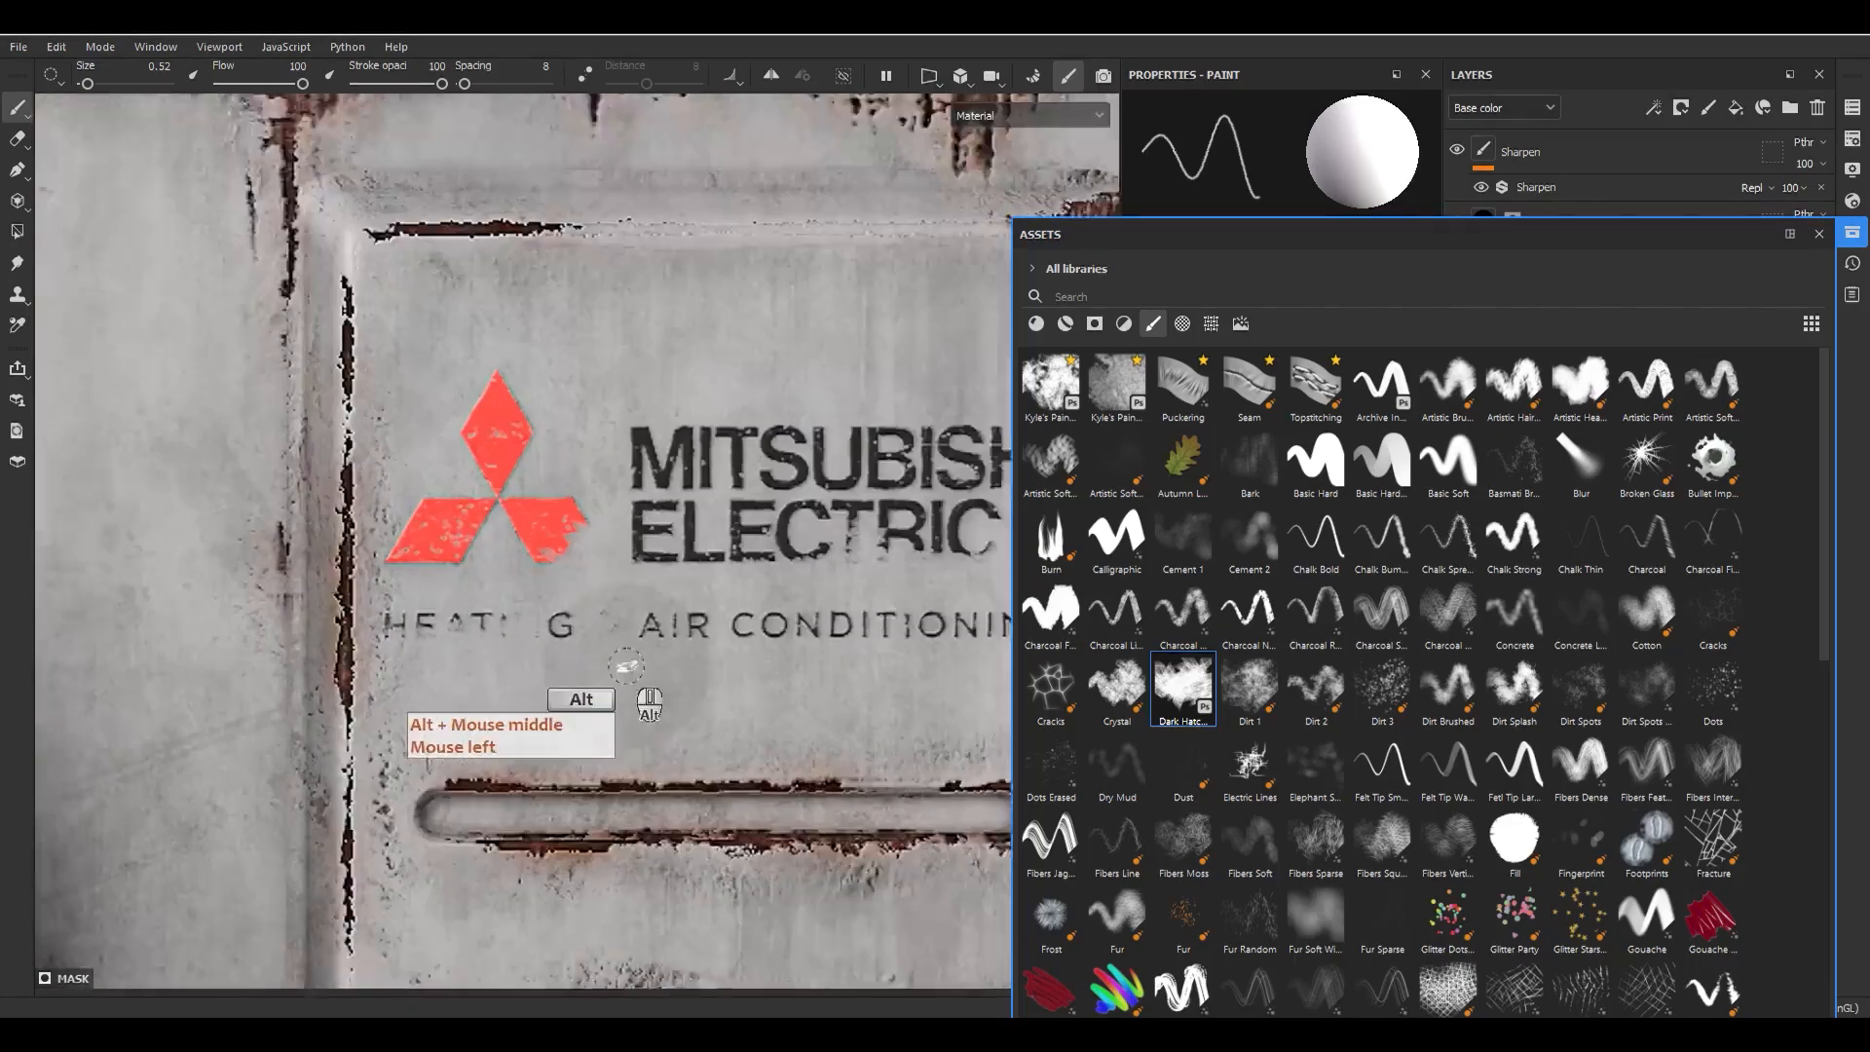
pyautogui.scroll(5, 594, 640)
pyautogui.hotkey('ctrl', 'z')
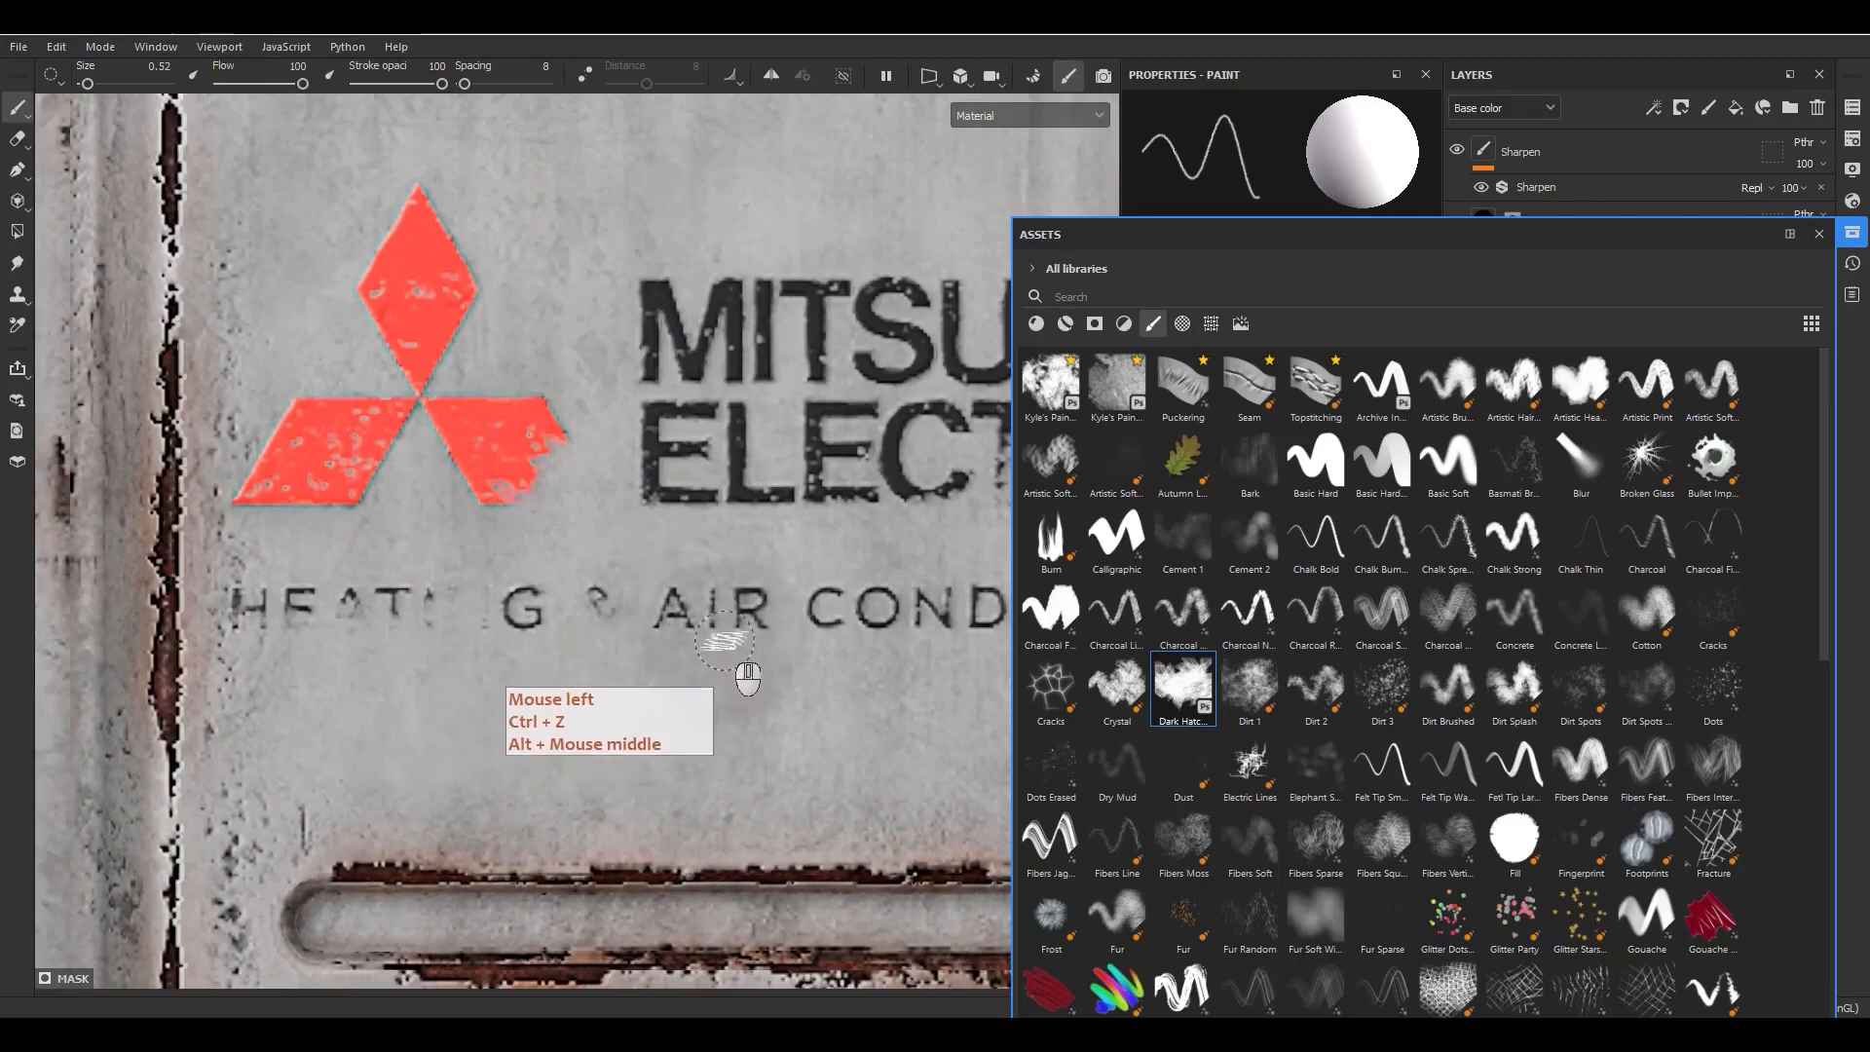
pyautogui.moveTo(824, 607)
pyautogui.mouseDown()
pyautogui.moveTo(810, 618)
pyautogui.moveTo(831, 626)
pyautogui.mouseUp()
pyautogui.scroll(-3, 760, 655)
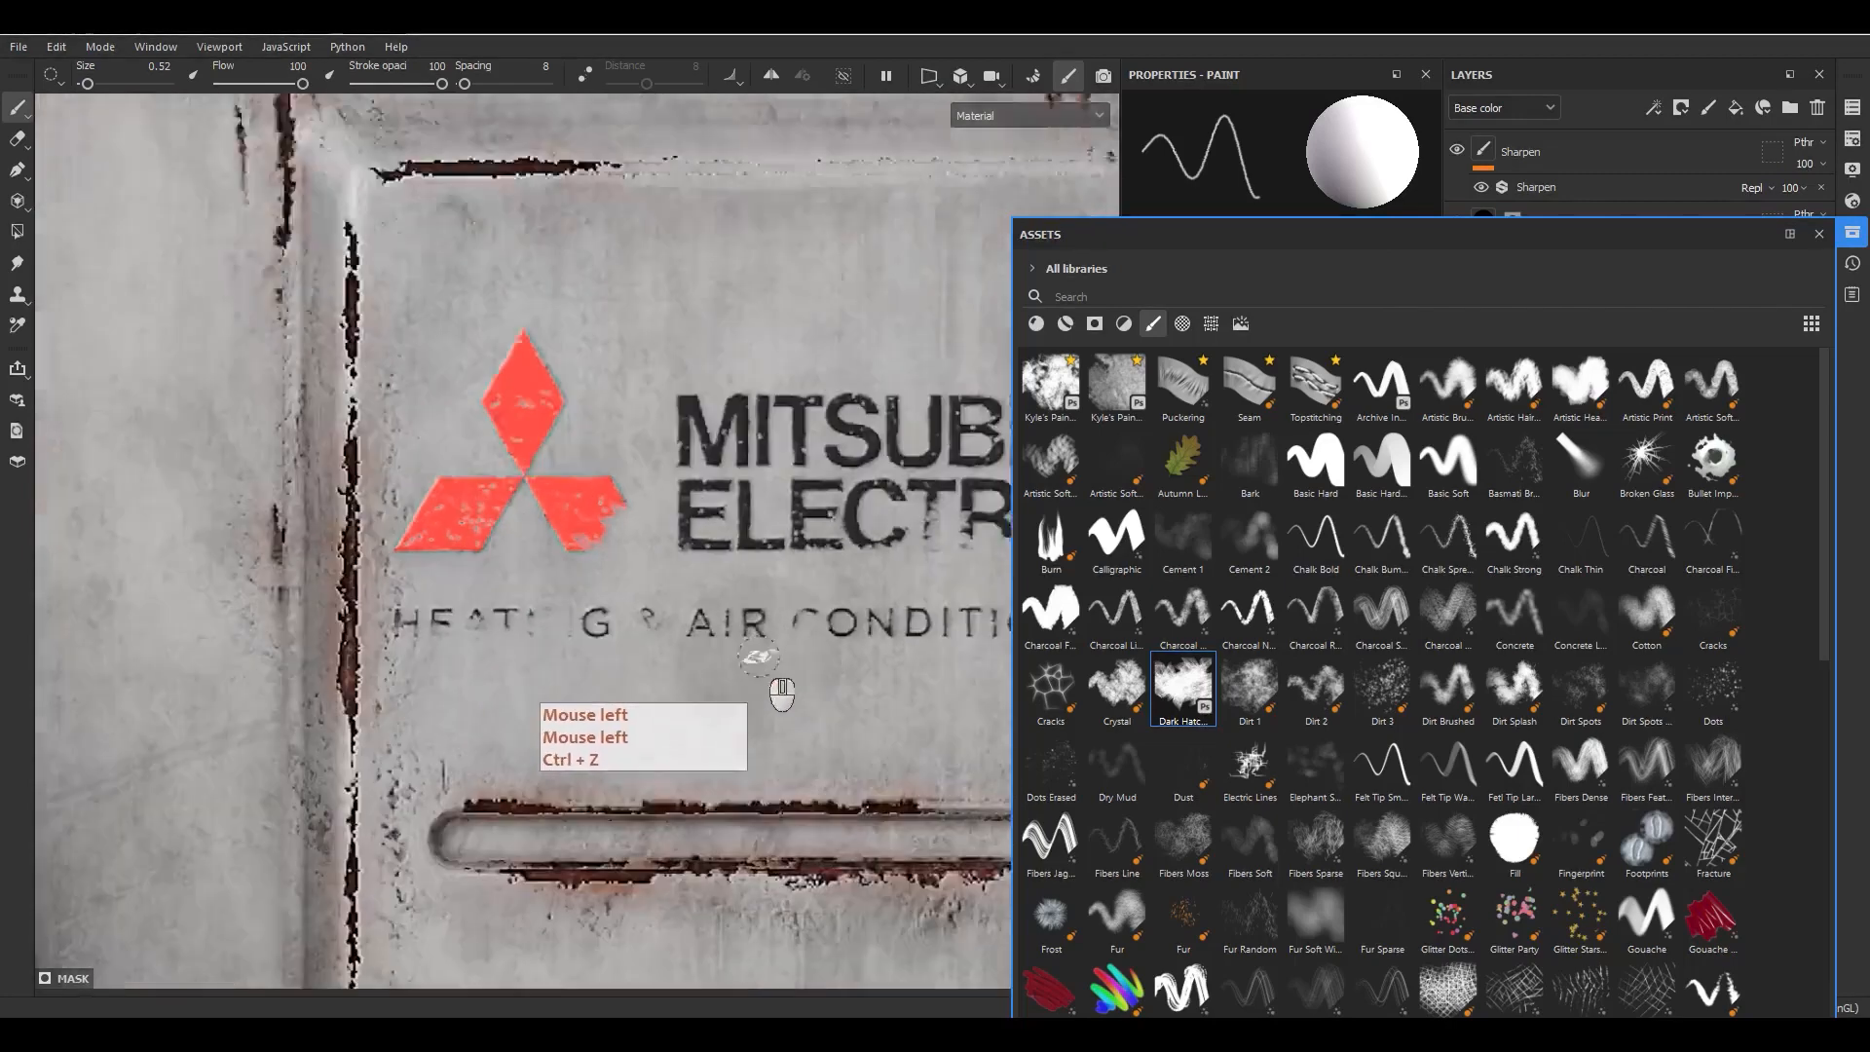
# Step: Wear away parts of the first letters of MITSUBISHI with the Dark Hatcher brush, and close the brush library
pyautogui.keyDown('alt'); pyautogui.moveTo(984, 733); pyautogui.dragTo(826, 721, button='middle'); pyautogui.keyUp('alt')
pyautogui.moveTo(826, 722)
pyautogui.keyDown('alt'); pyautogui.mouseDown()
pyautogui.moveTo(823, 672)
pyautogui.moveTo(709, 591)
pyautogui.moveTo(645, 606)
pyautogui.mouseUp(); pyautogui.keyUp('alt')
pyautogui.scroll(4, 826, 664)
pyautogui.scroll(-4, 598, 716)
pyautogui.keyDown('alt'); pyautogui.moveTo(676, 718); pyautogui.dragTo(568, 805); pyautogui.keyUp('alt')
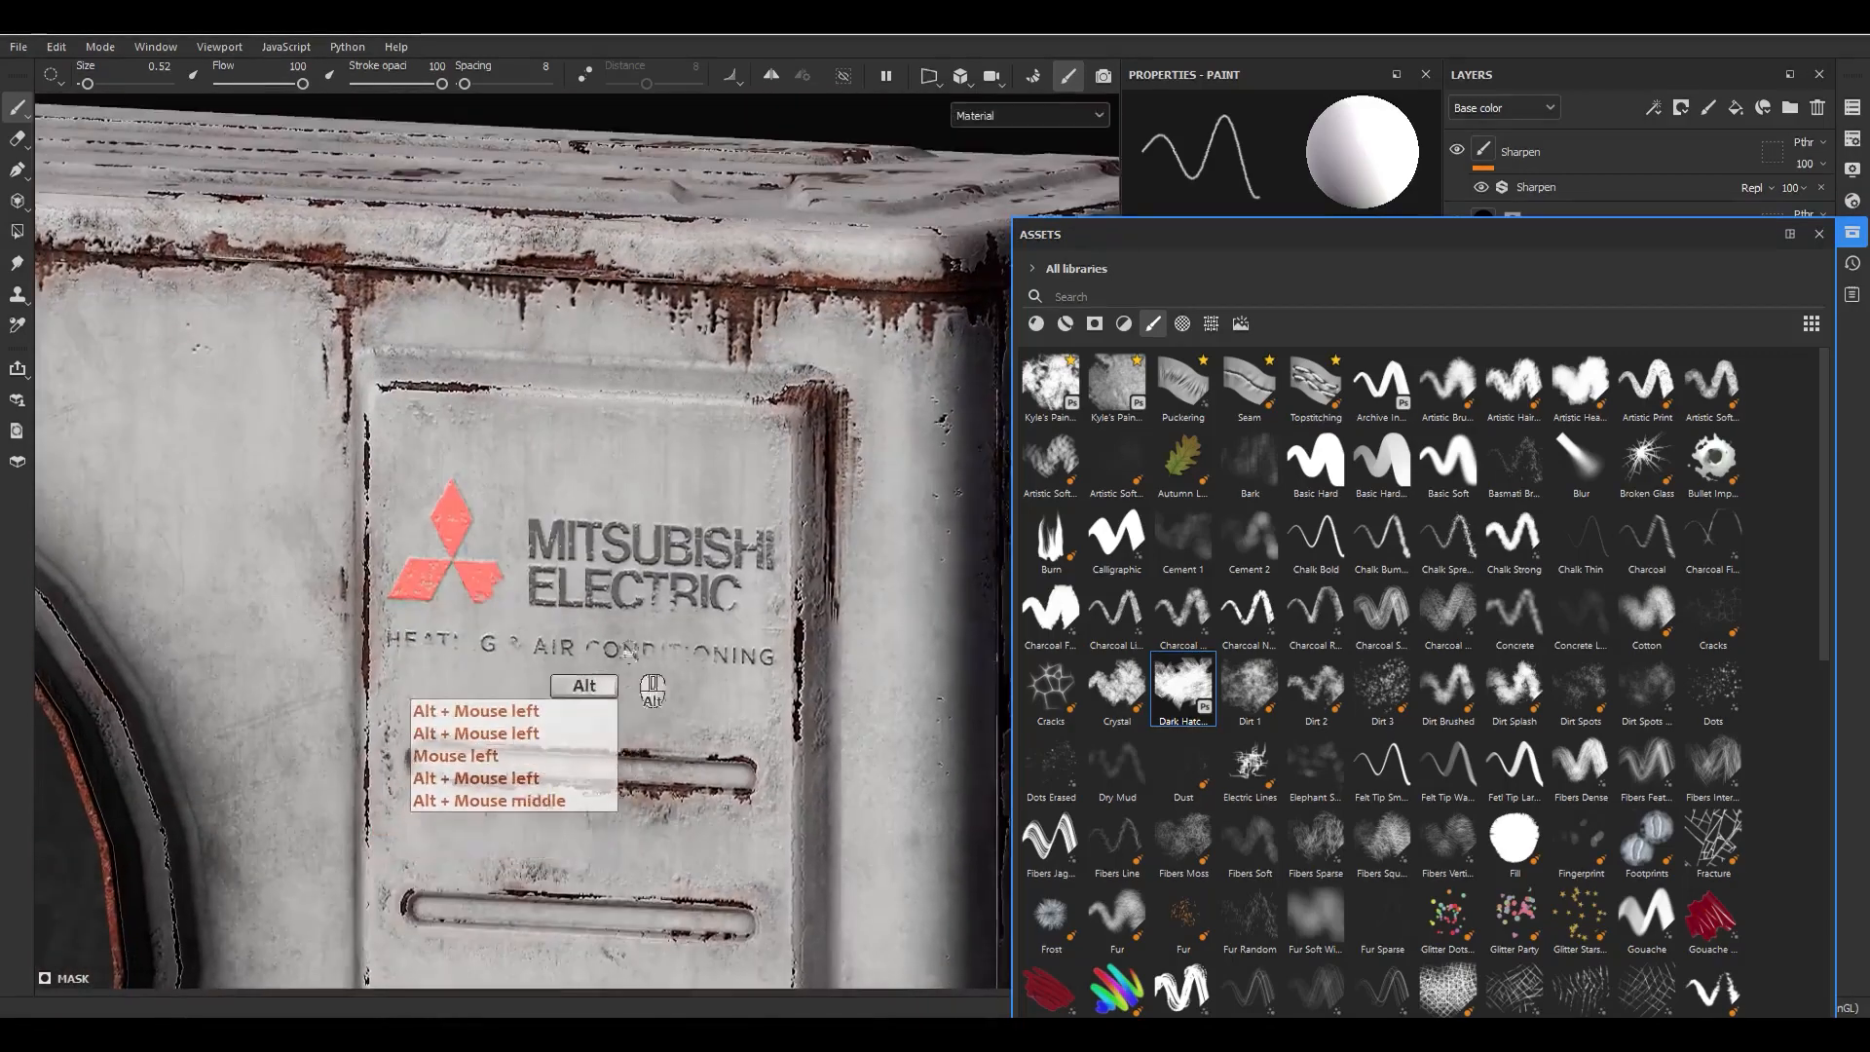
pyautogui.scroll(4, 561, 586)
pyautogui.scroll(1, 537, 550)
pyautogui.moveTo(577, 522)
pyautogui.mouseDown()
pyautogui.moveTo(609, 530)
pyautogui.moveTo(402, 543)
pyautogui.mouseUp()
pyautogui.scroll(-5, 460, 534)
pyautogui.scroll(3, 567, 561)
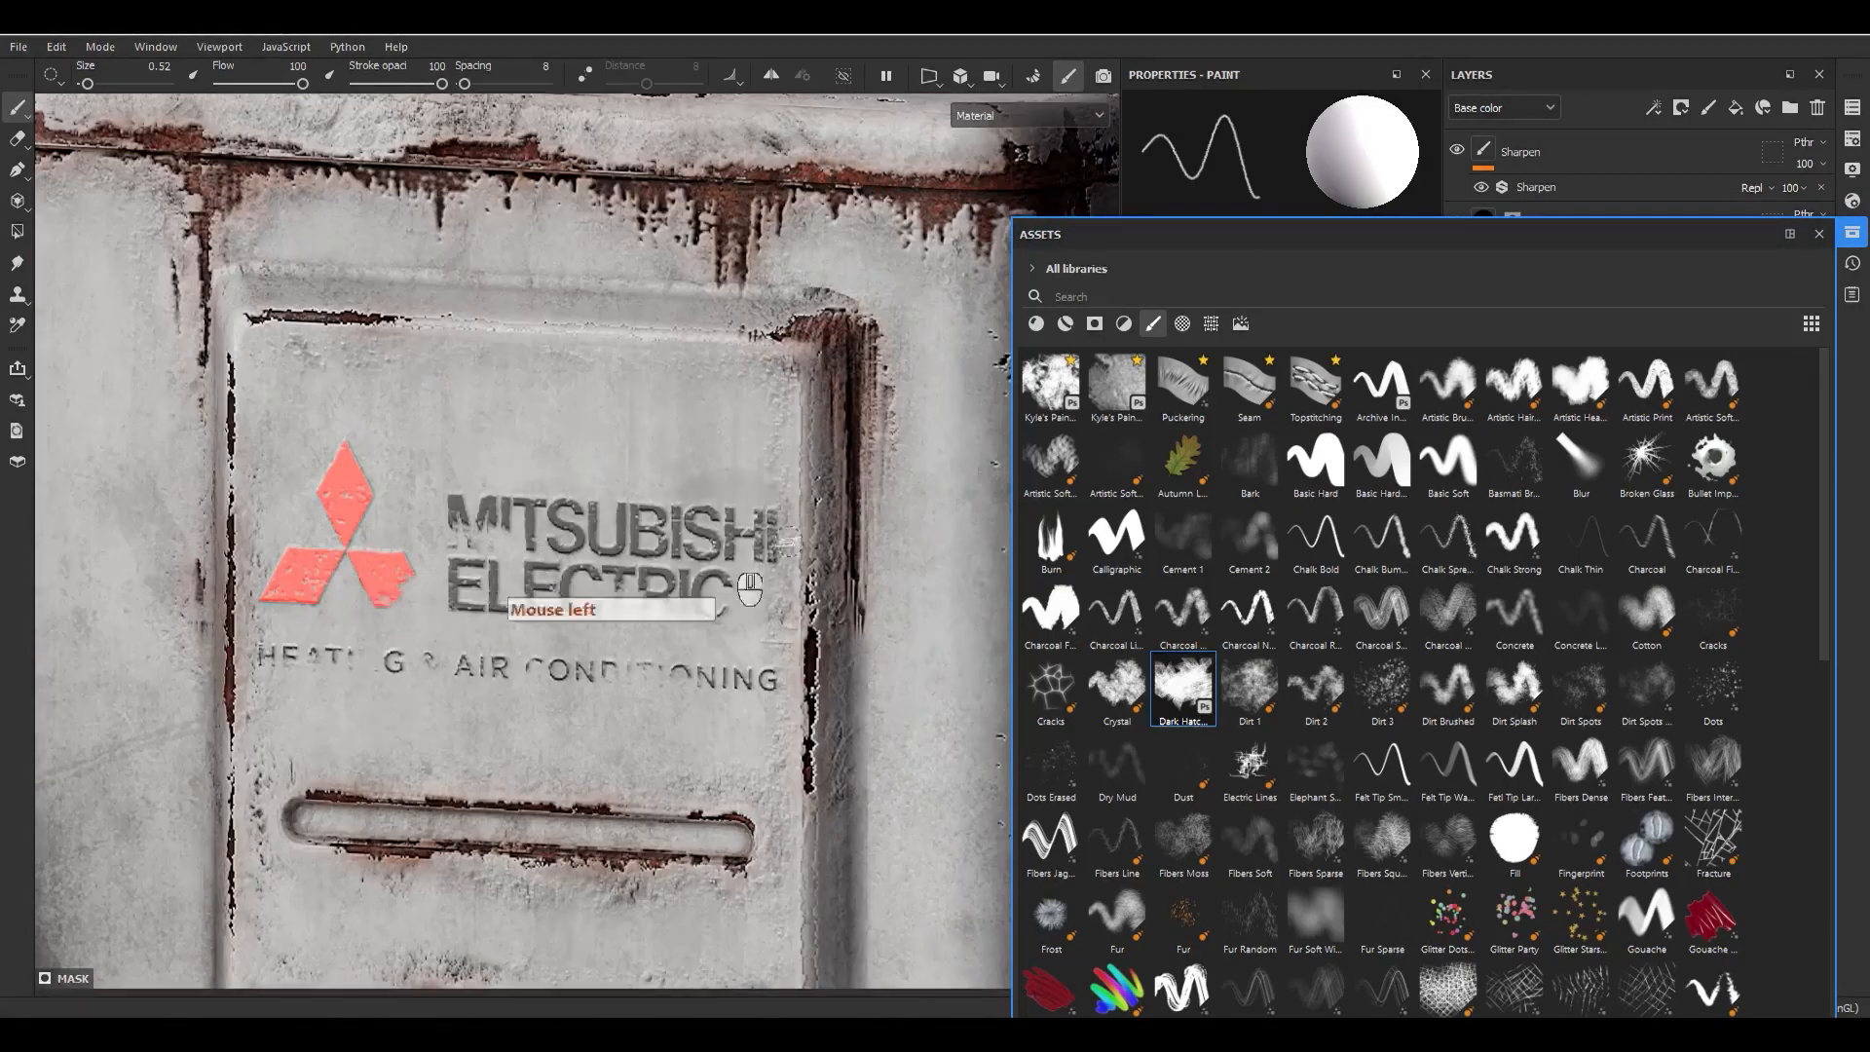
pyautogui.click(1817, 234)
# Step: Add an anchor point above the paint effect in the Decal_02 layer's mask
pyautogui.click(1578, 424)
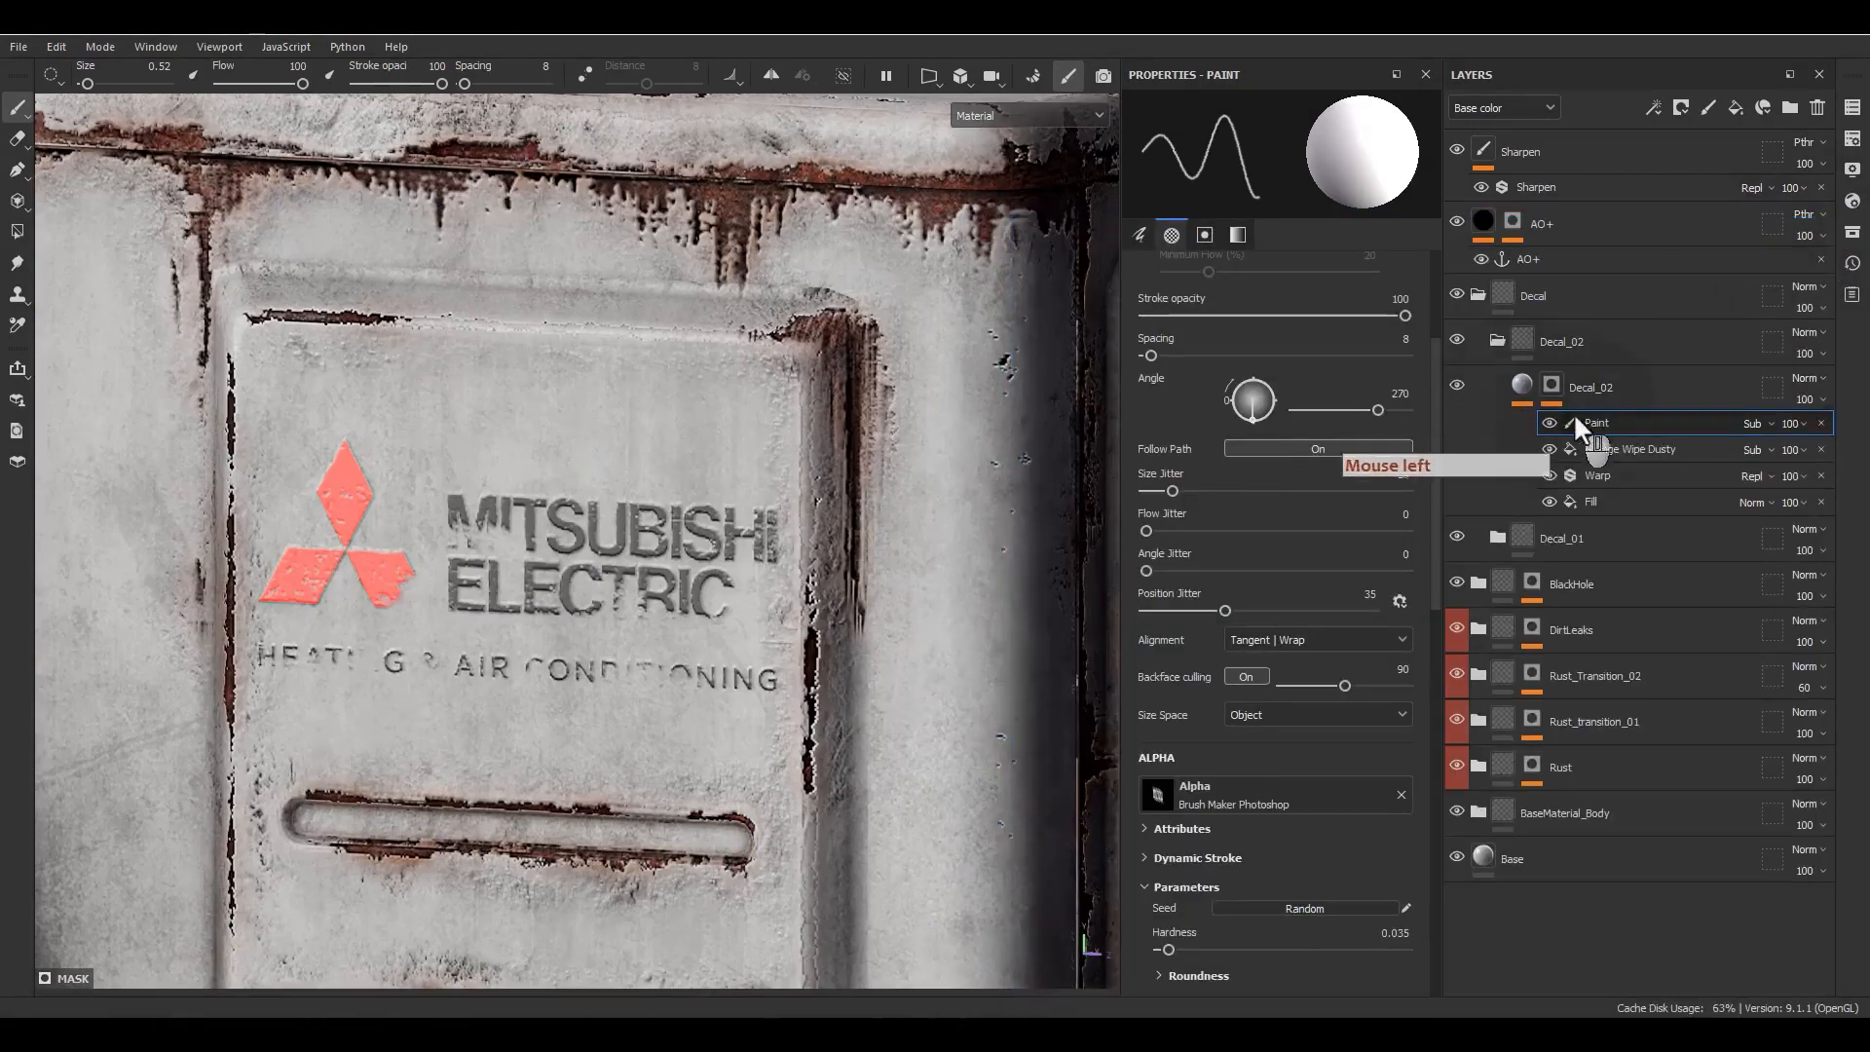
pyautogui.rightClick(1575, 423)
pyautogui.click(1621, 853)
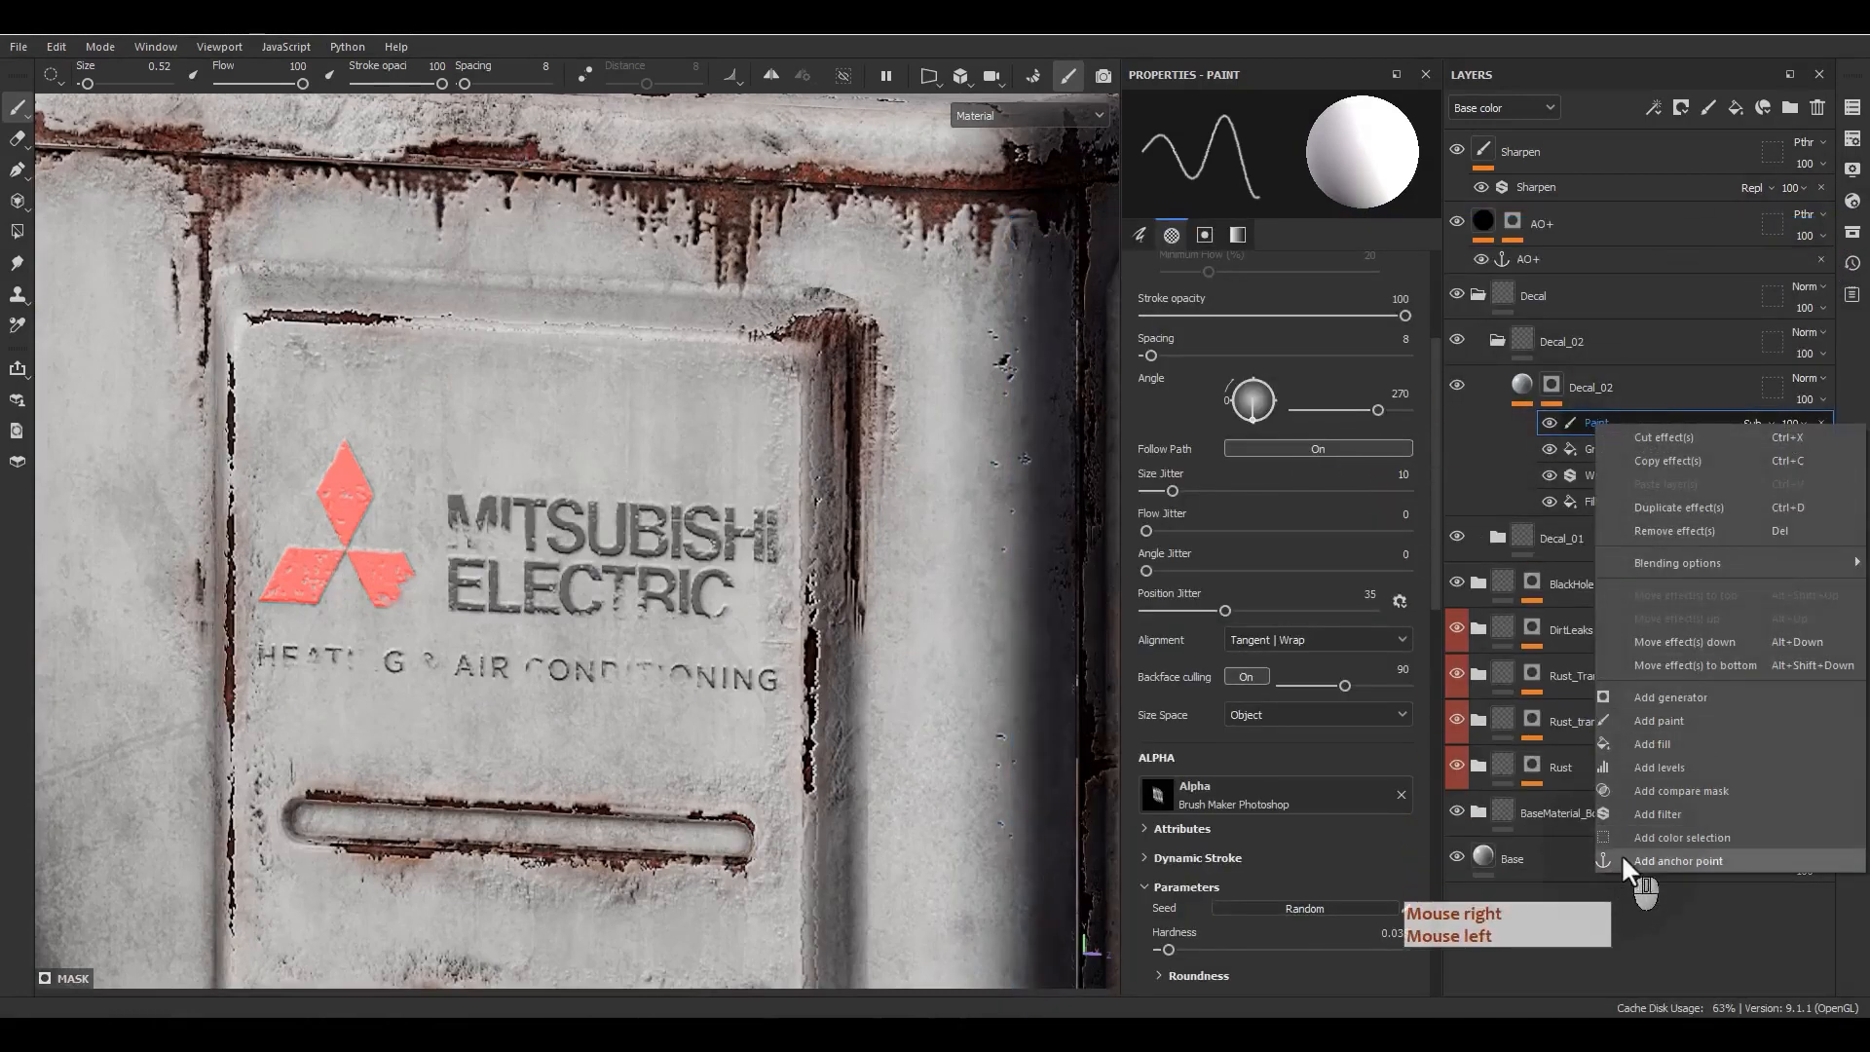
# Step: Create a fill layer above the Decal_02 layer and name it Stick
pyautogui.click(1521, 386)
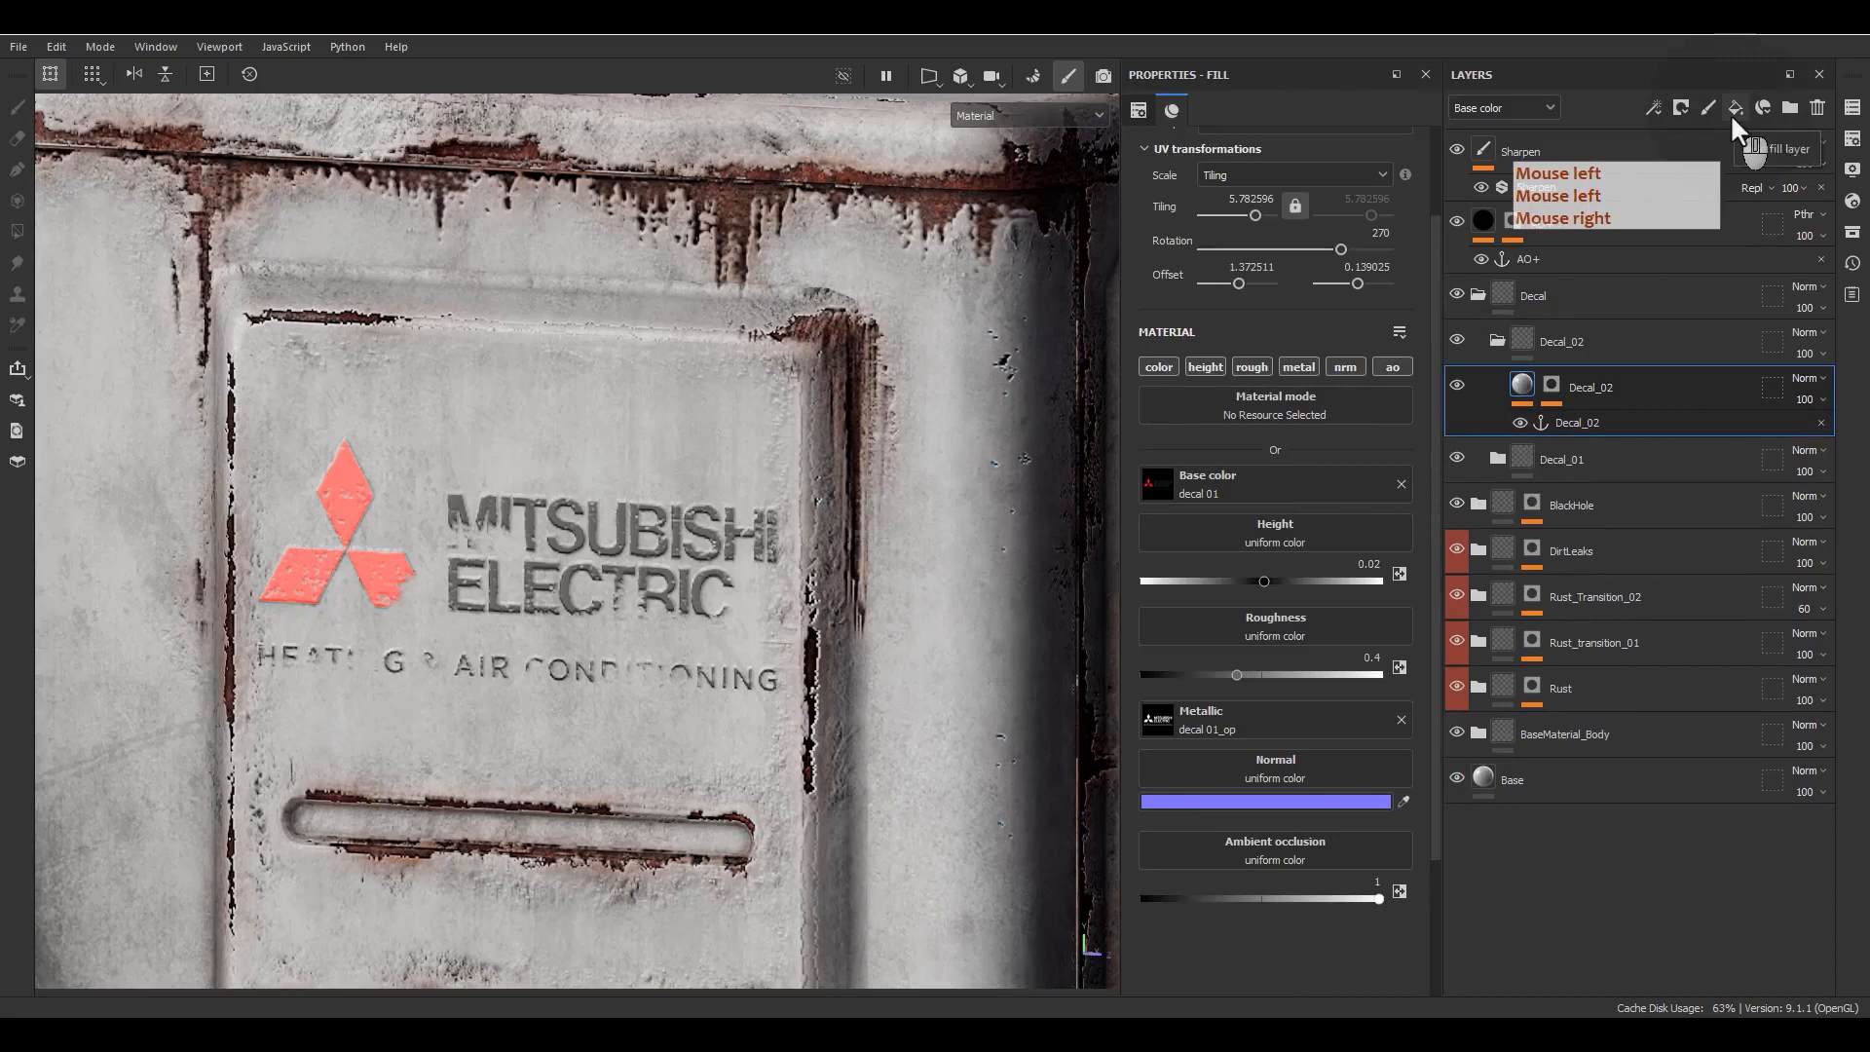
pyautogui.click(1735, 109)
pyautogui.doubleClick(1570, 388)
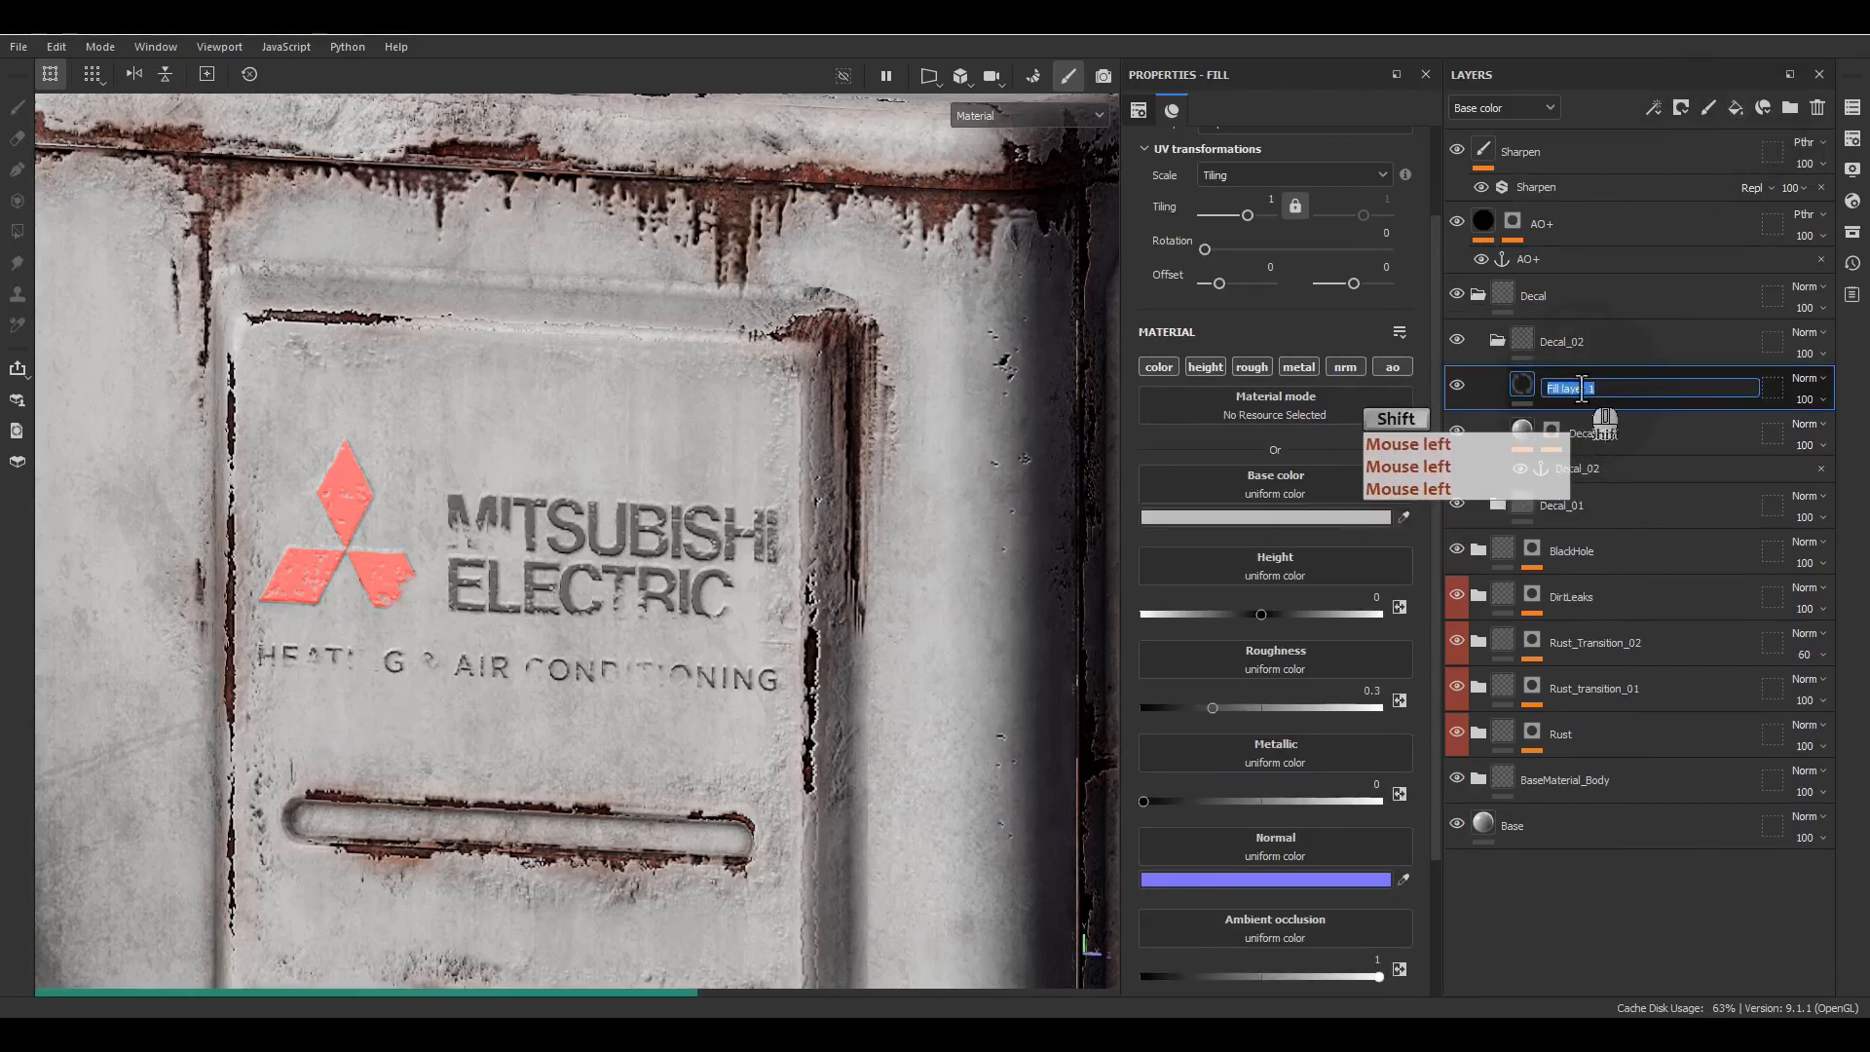
pyautogui.write('Sticke')
pyautogui.press('BackSpace')
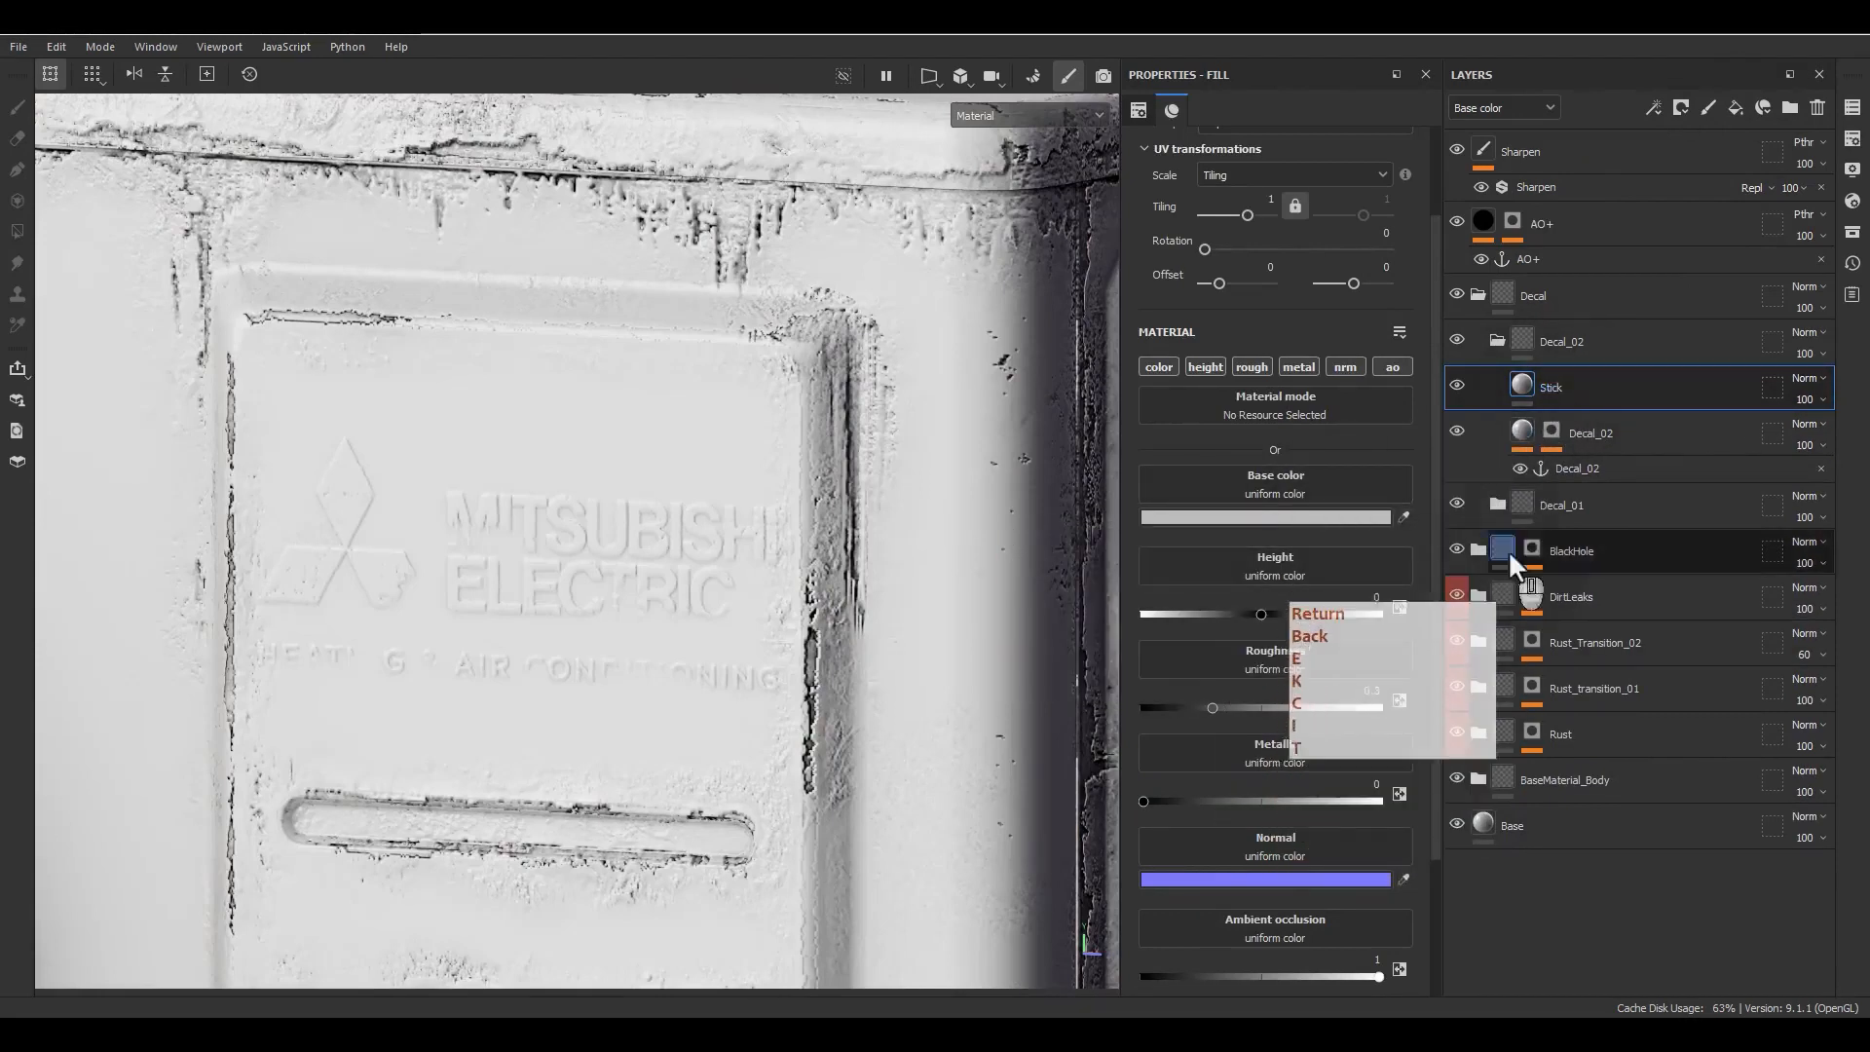
# Step: Copy the Stick layer from the Decal_01 folder into the Decal_02 folder and delete the blank Stick fill layer
pyautogui.click(1495, 497)
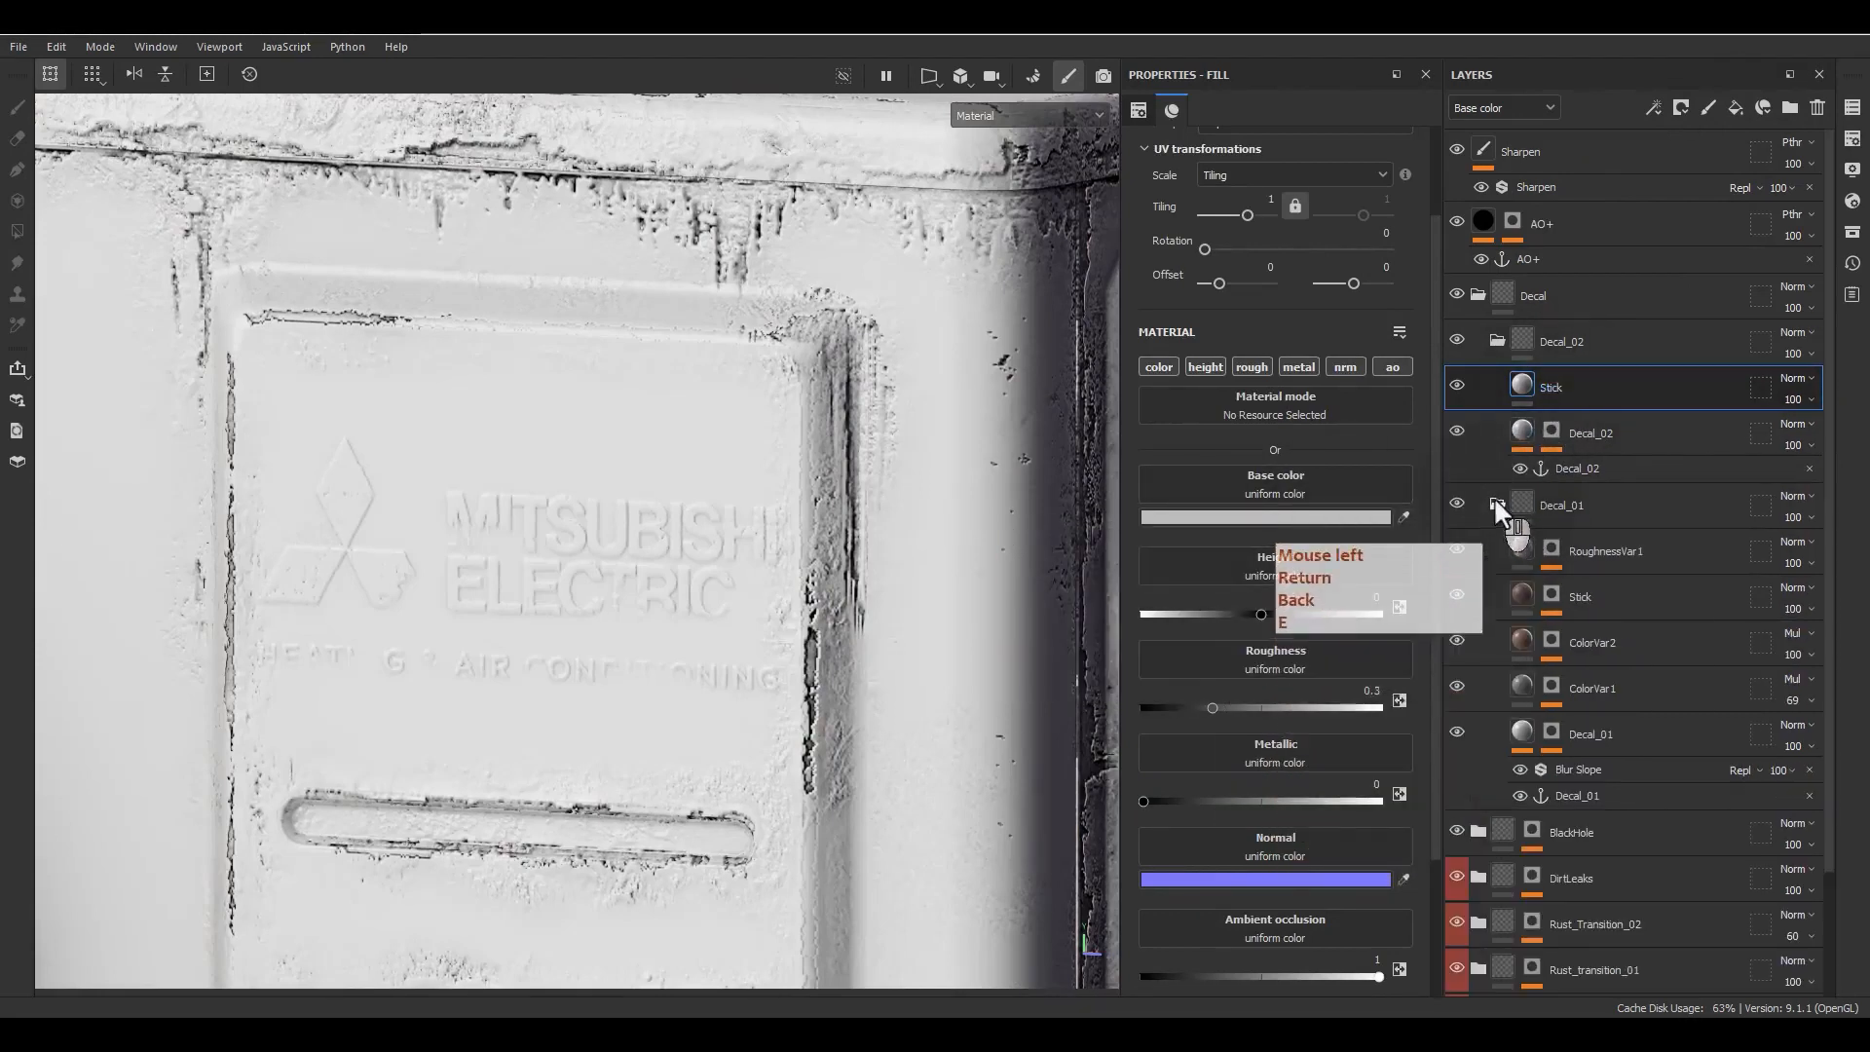
pyautogui.click(1521, 602)
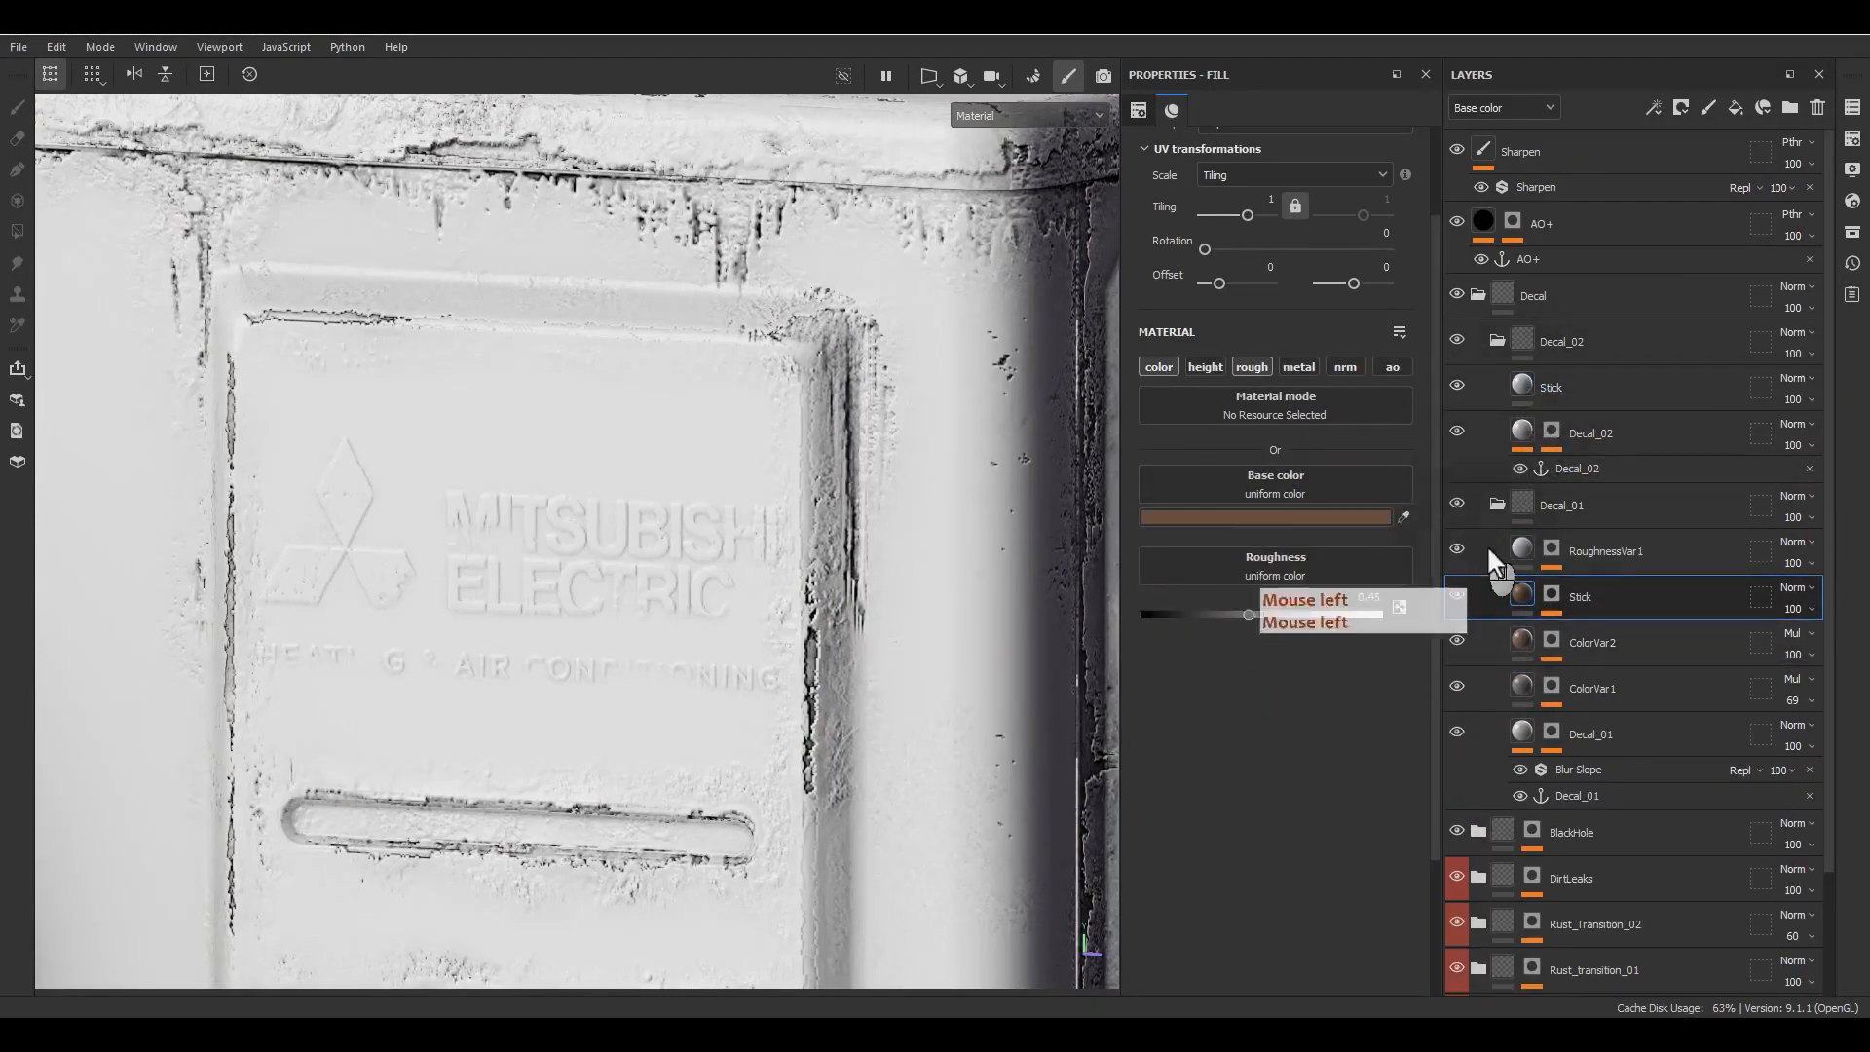
pyautogui.keyDown('alt'); pyautogui.moveTo(1575, 598); pyautogui.dragTo(1582, 378); pyautogui.keyUp('alt')
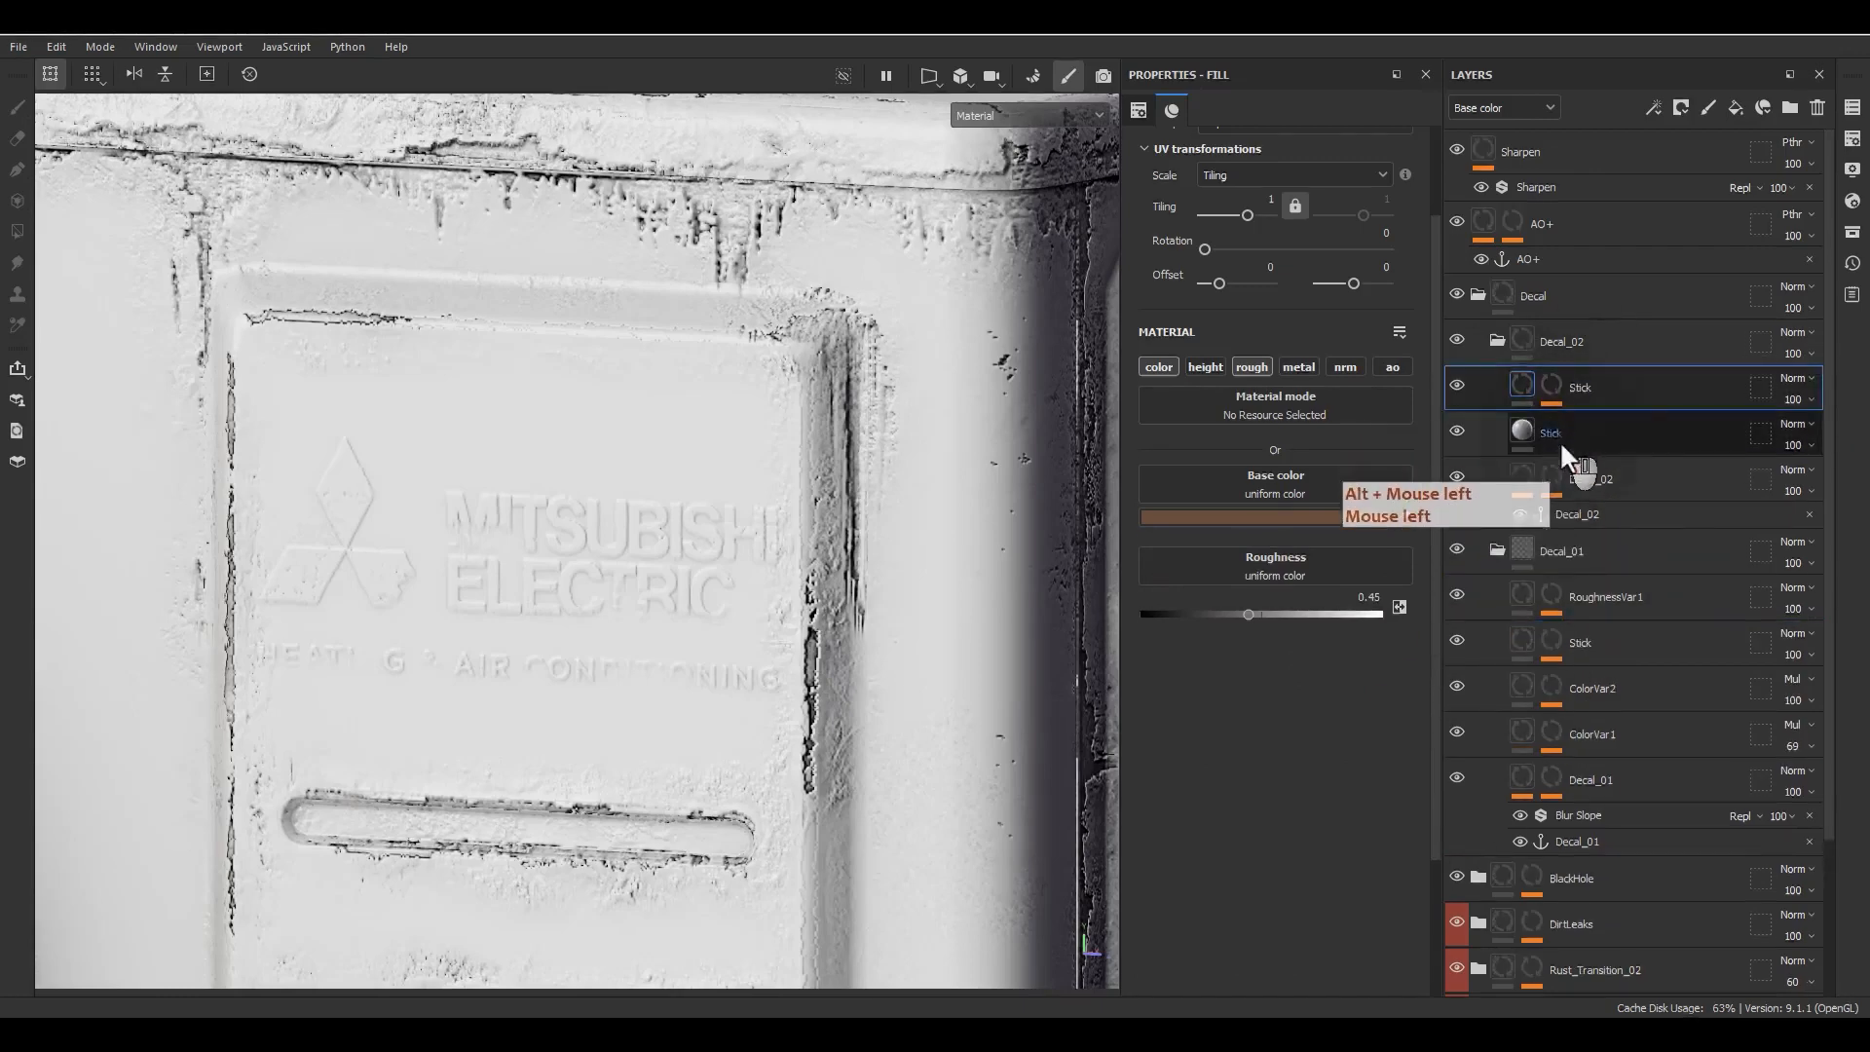
pyautogui.click(1560, 438)
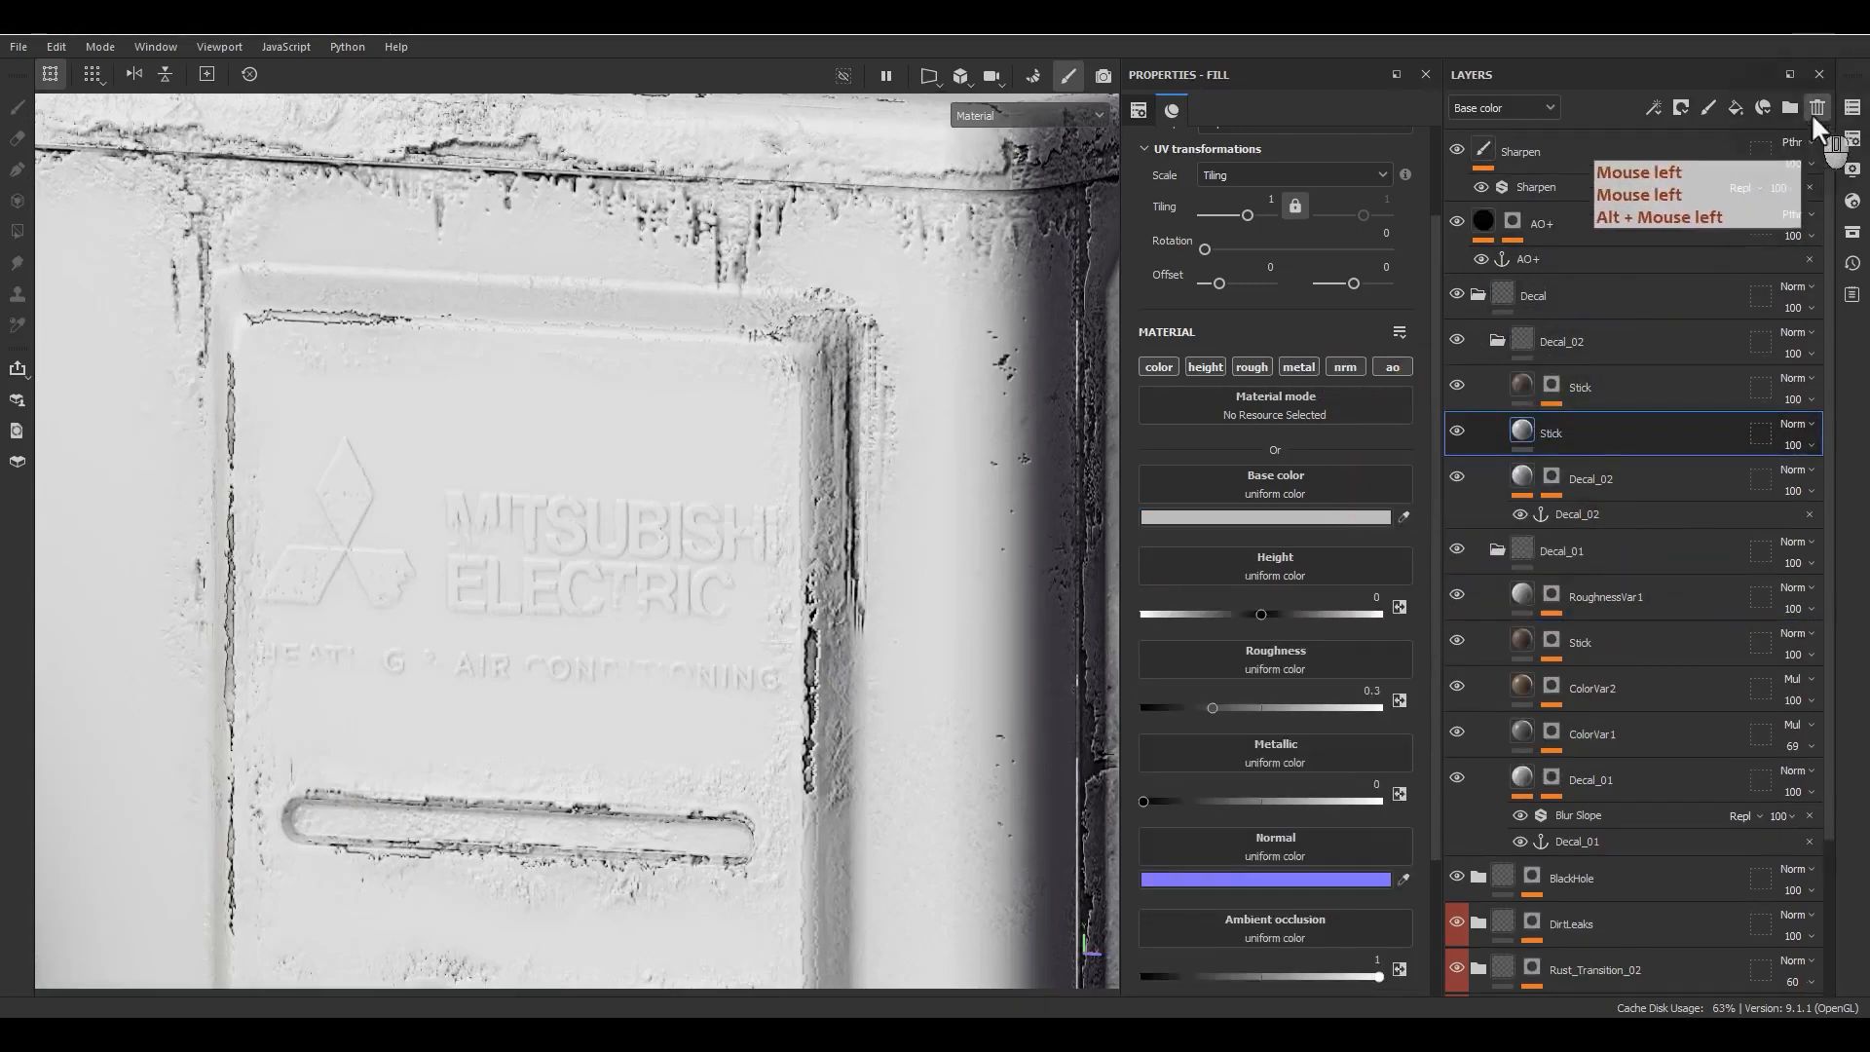
pyautogui.click(1814, 109)
# Step: Display the copied Stick layer's mask alone and hide all its effects except the base fill
pyautogui.keyDown('alt'); pyautogui.moveTo(984, 597); pyautogui.dragTo(772, 631); pyautogui.keyUp('alt')
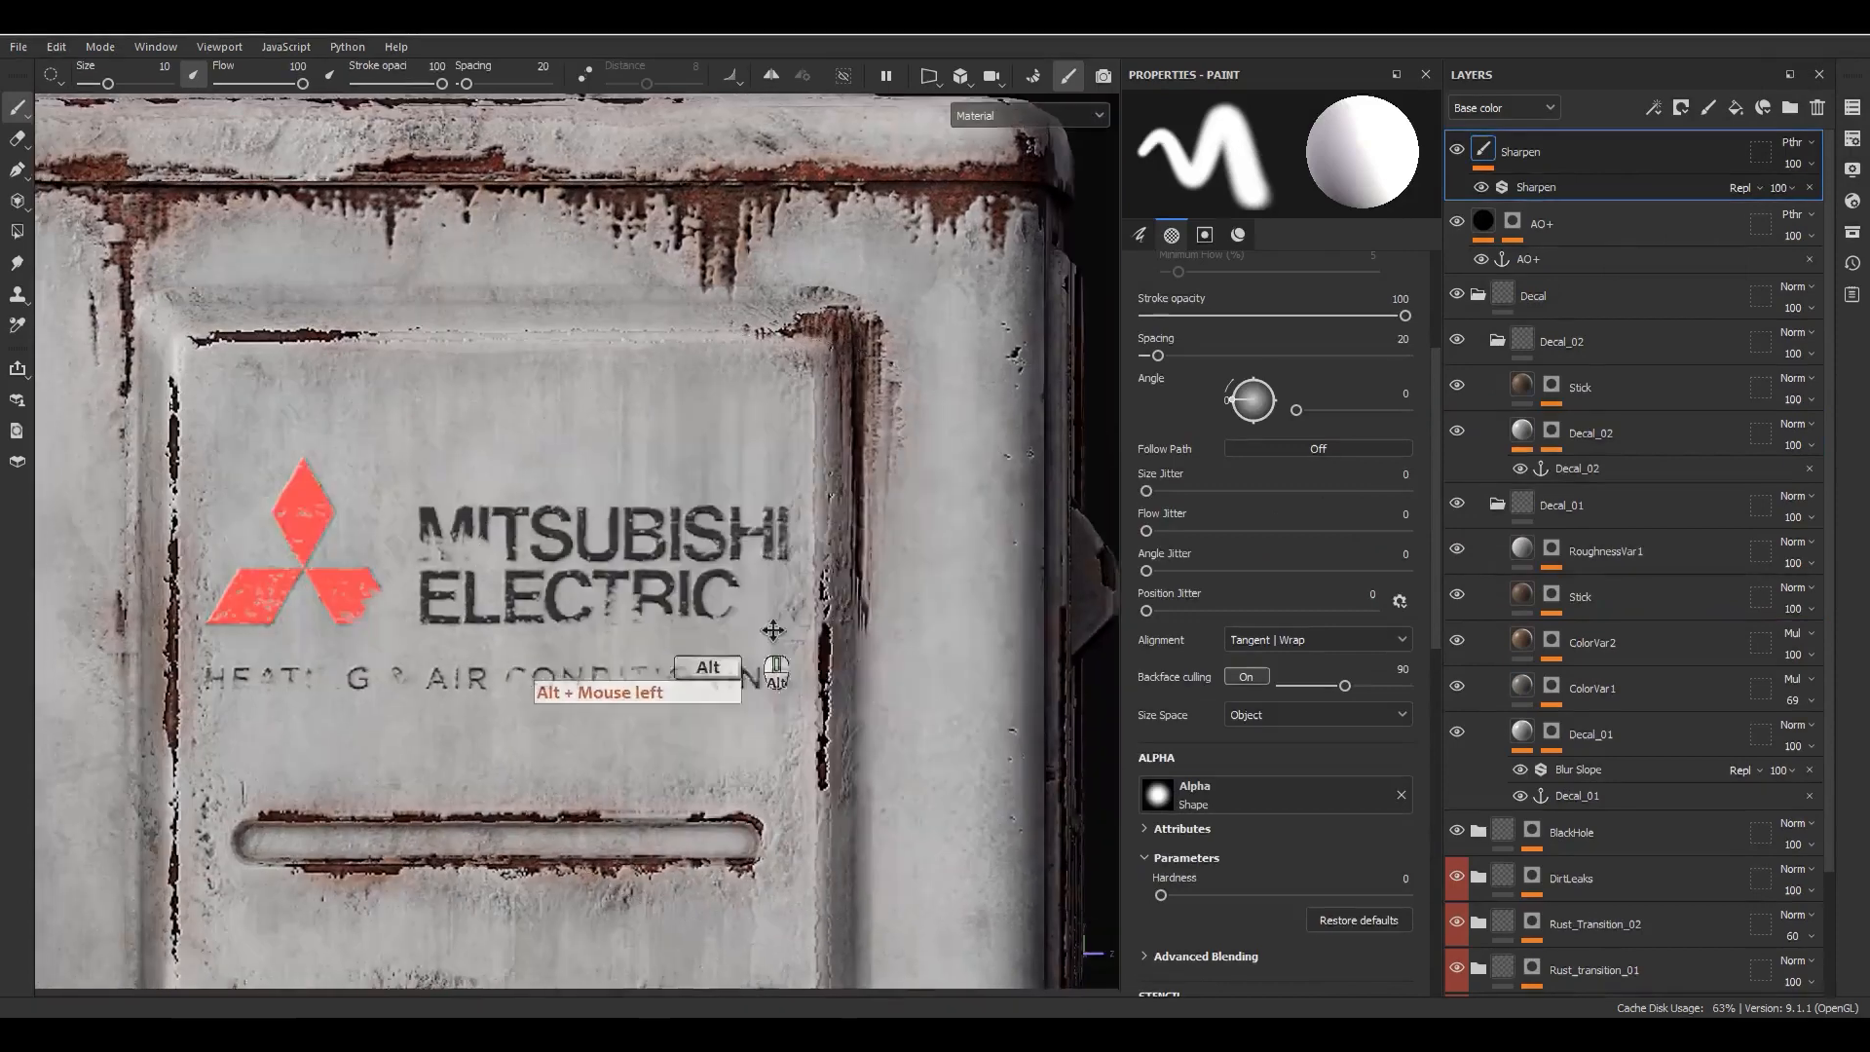
pyautogui.keyDown('alt'); pyautogui.moveTo(772, 630); pyautogui.dragTo(1023, 601, button='middle'); pyautogui.keyUp('alt')
pyautogui.moveTo(1023, 601)
pyautogui.keyDown('alt'); pyautogui.mouseDown()
pyautogui.moveTo(781, 596)
pyautogui.moveTo(778, 615)
pyautogui.mouseUp(); pyautogui.keyUp('alt')
pyautogui.keyDown('ctrl'); pyautogui.moveTo(845, 620); pyautogui.dragTo(791, 620, button='right'); pyautogui.keyUp('ctrl')
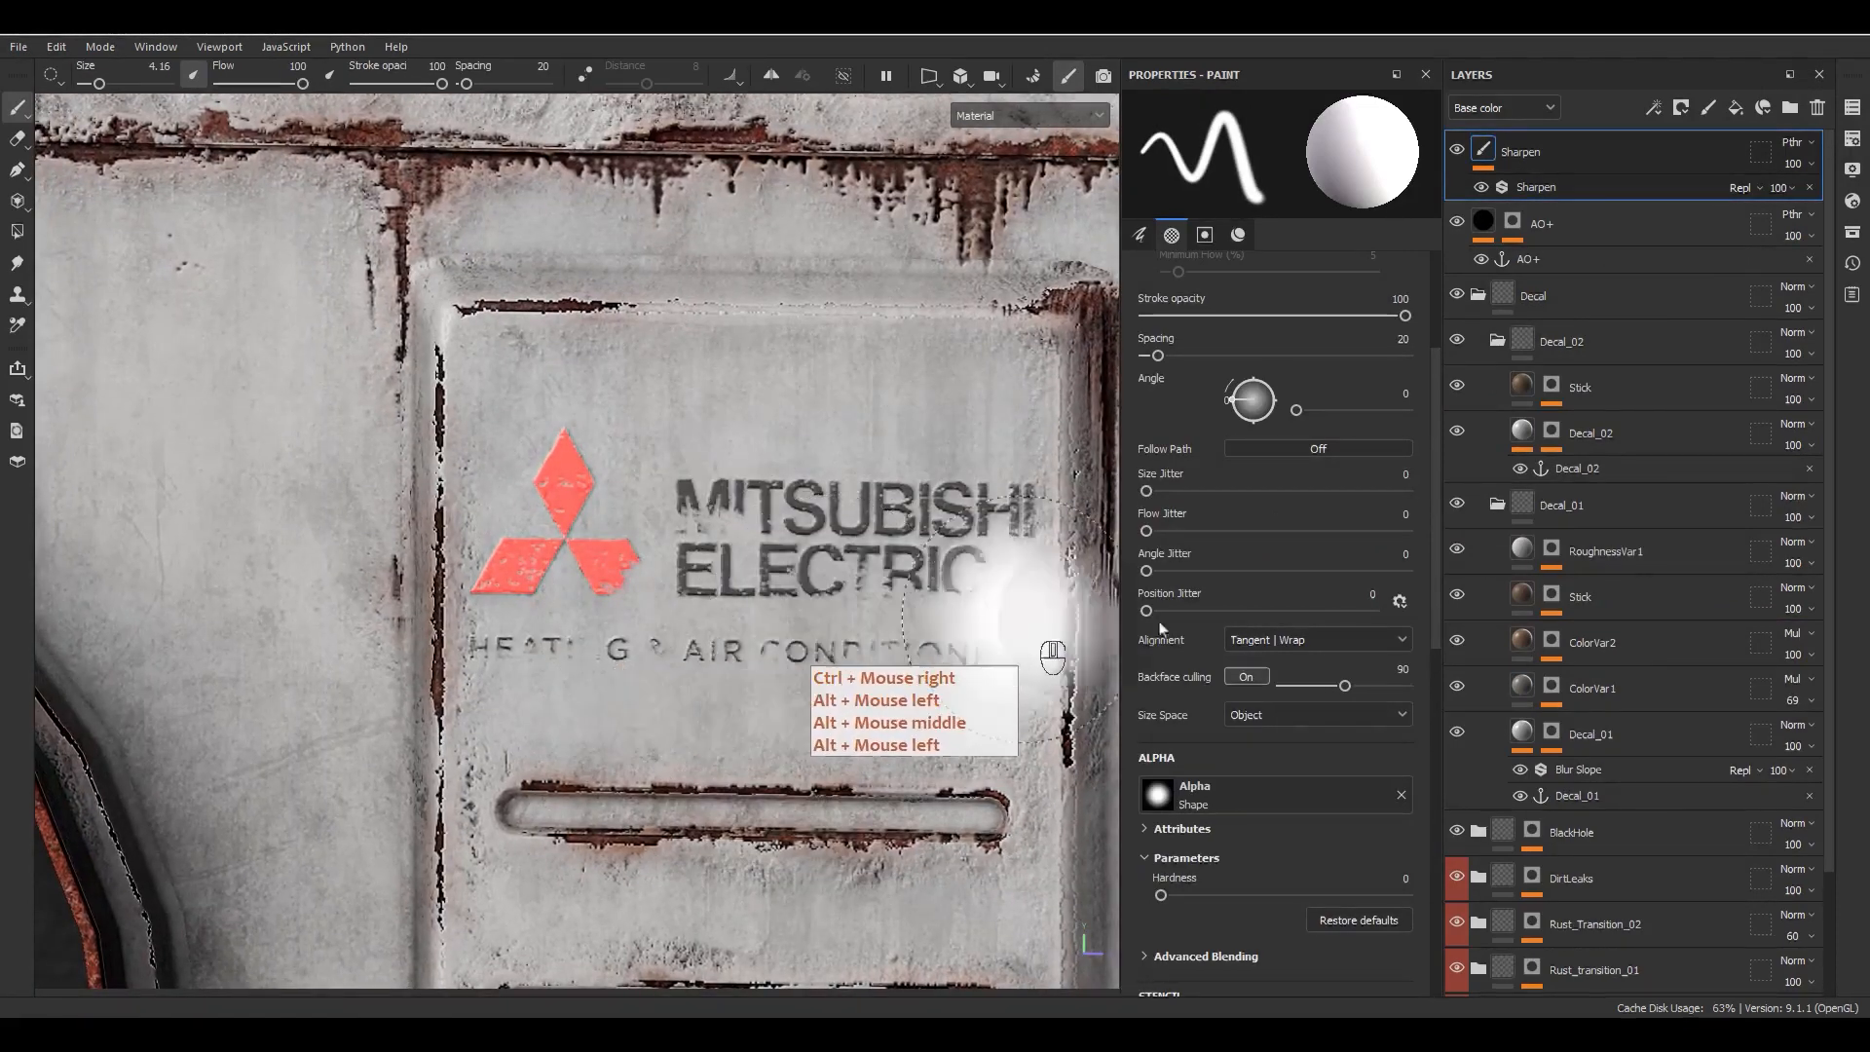
pyautogui.click(1542, 387)
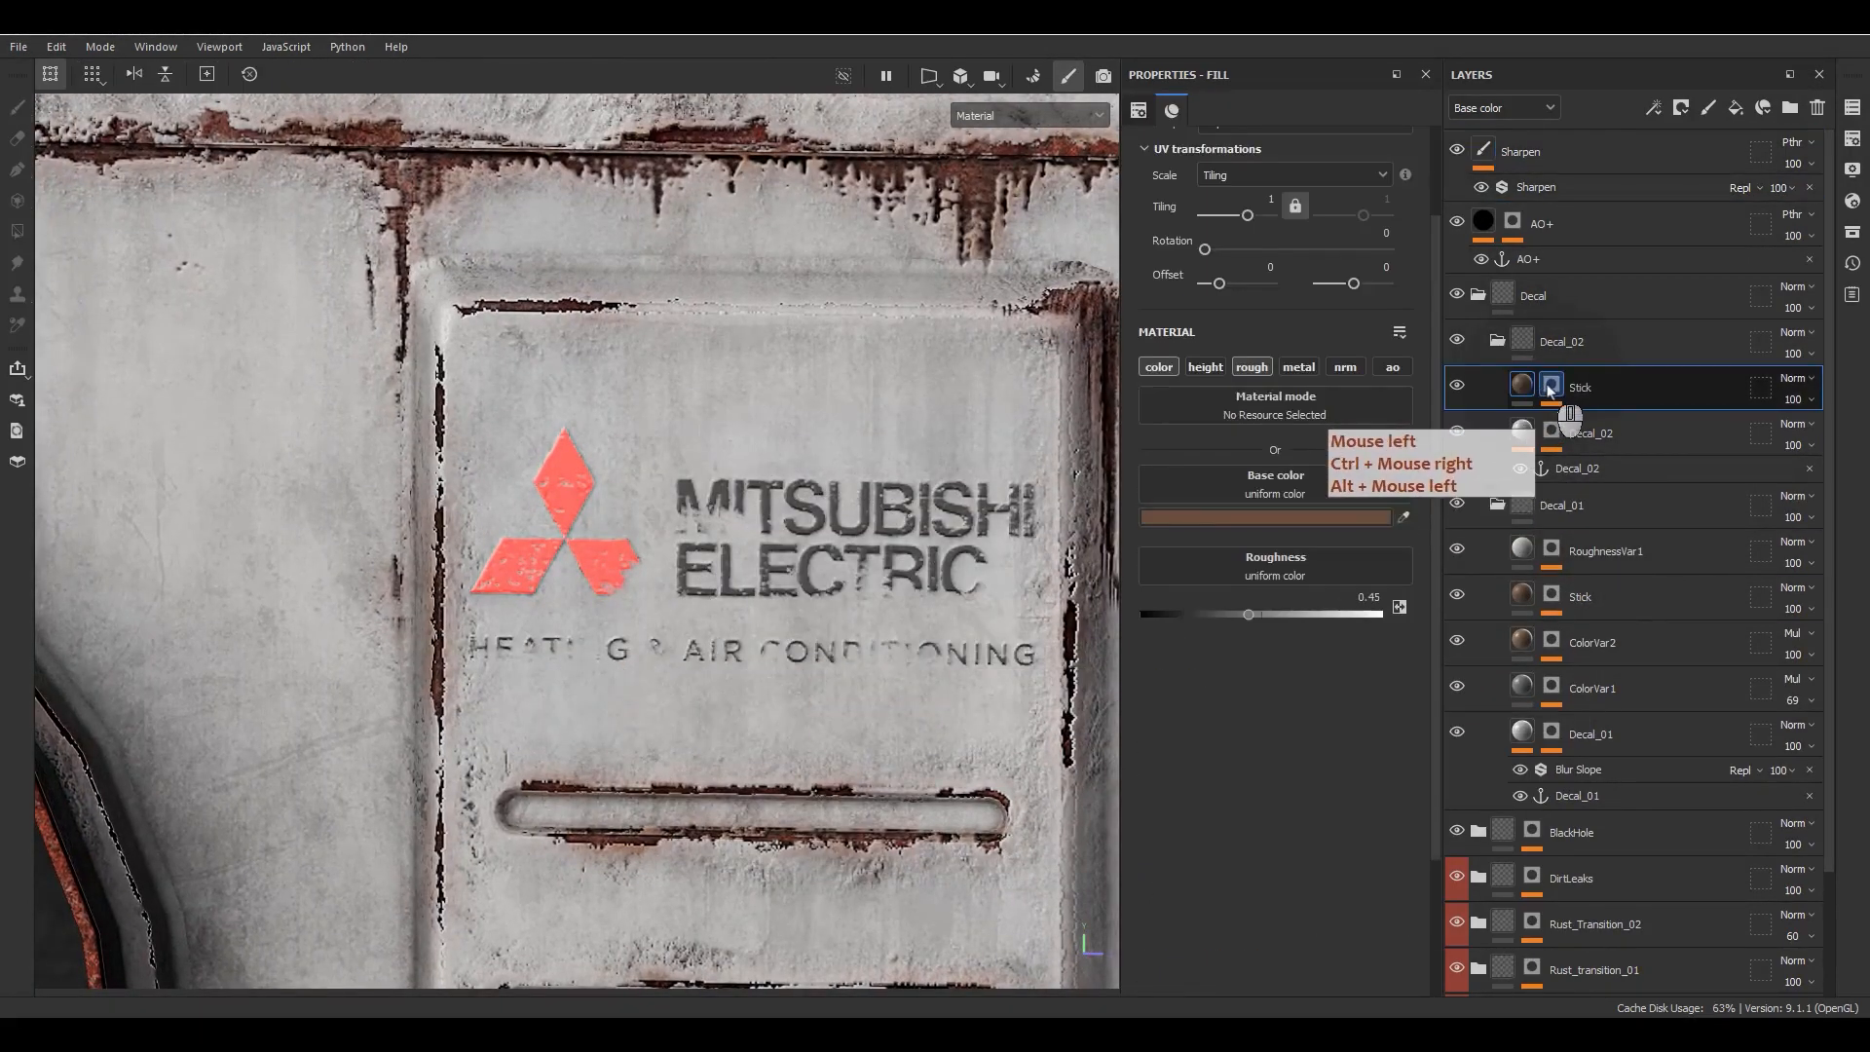
pyautogui.keyDown('alt'); pyautogui.click(1548, 386); pyautogui.keyUp('alt')
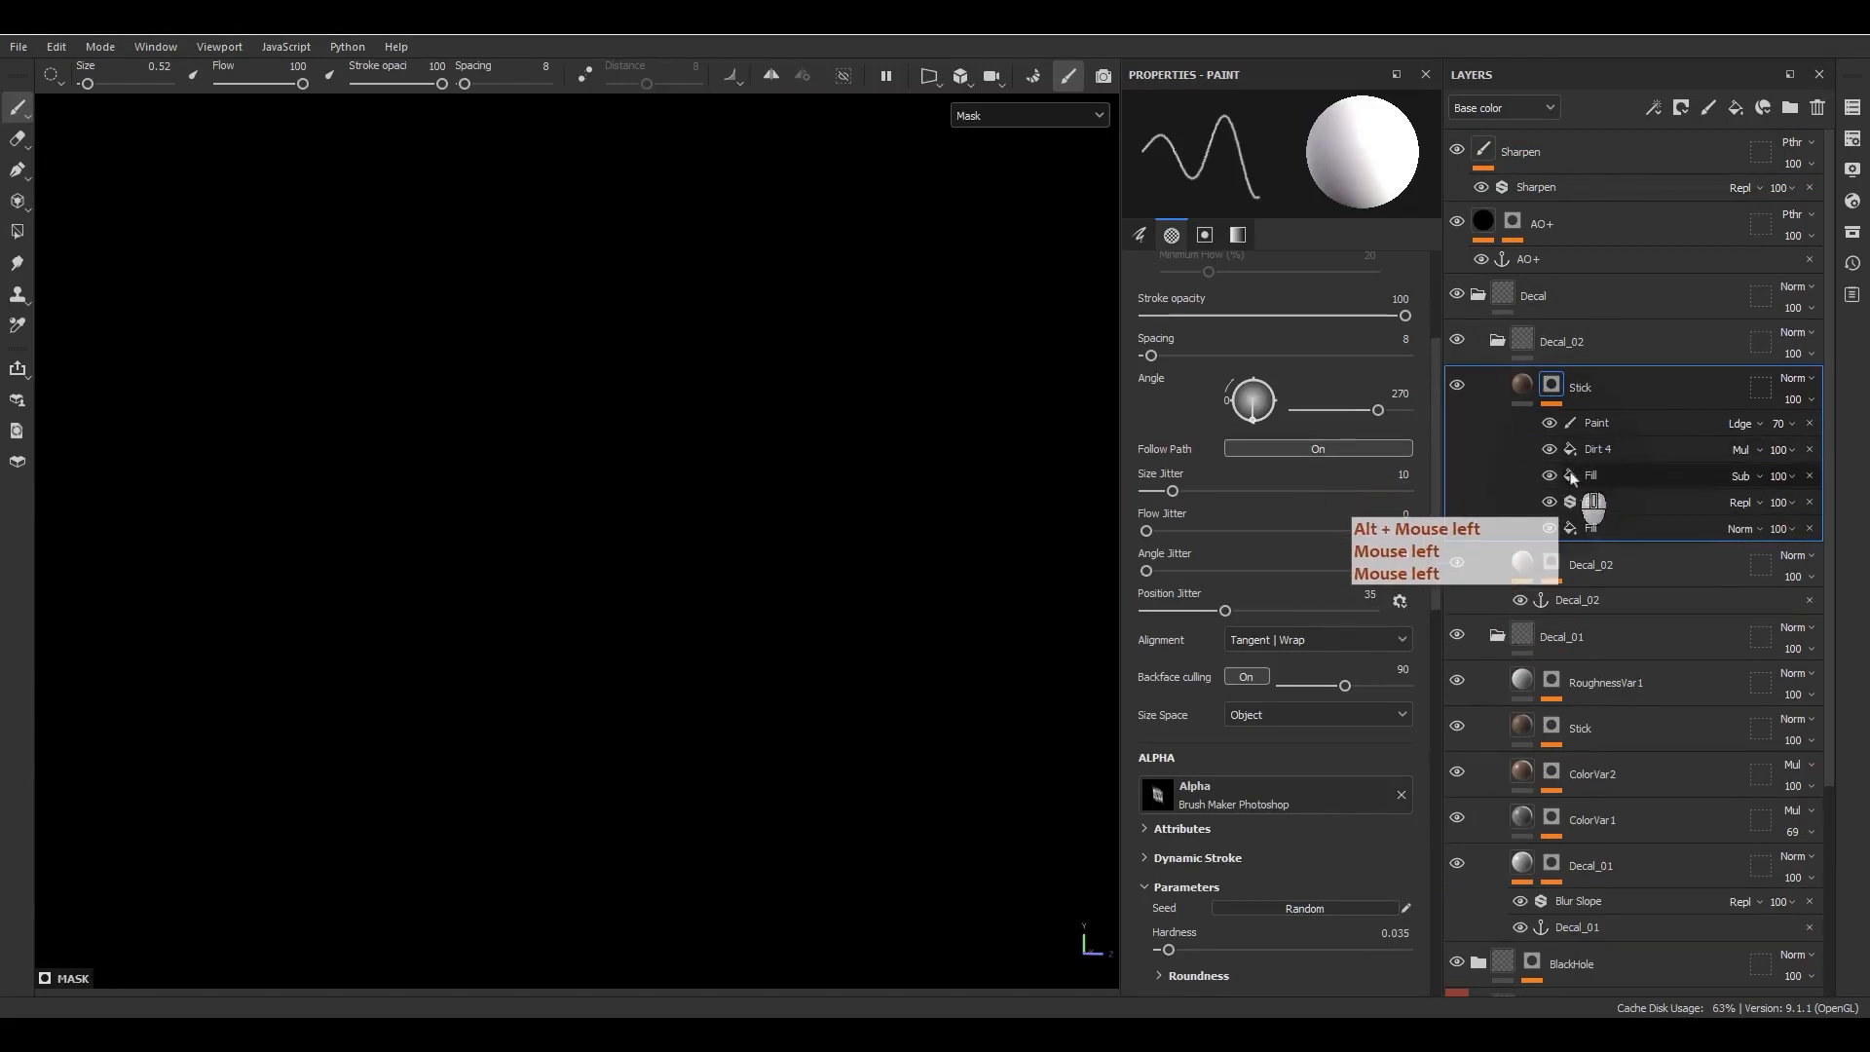
pyautogui.moveTo(1550, 527); pyautogui.dragTo(1556, 444)
# Step: Point the base fill in the copied Stick layer's mask to the Decal_02 anchor point
pyautogui.click(1573, 528)
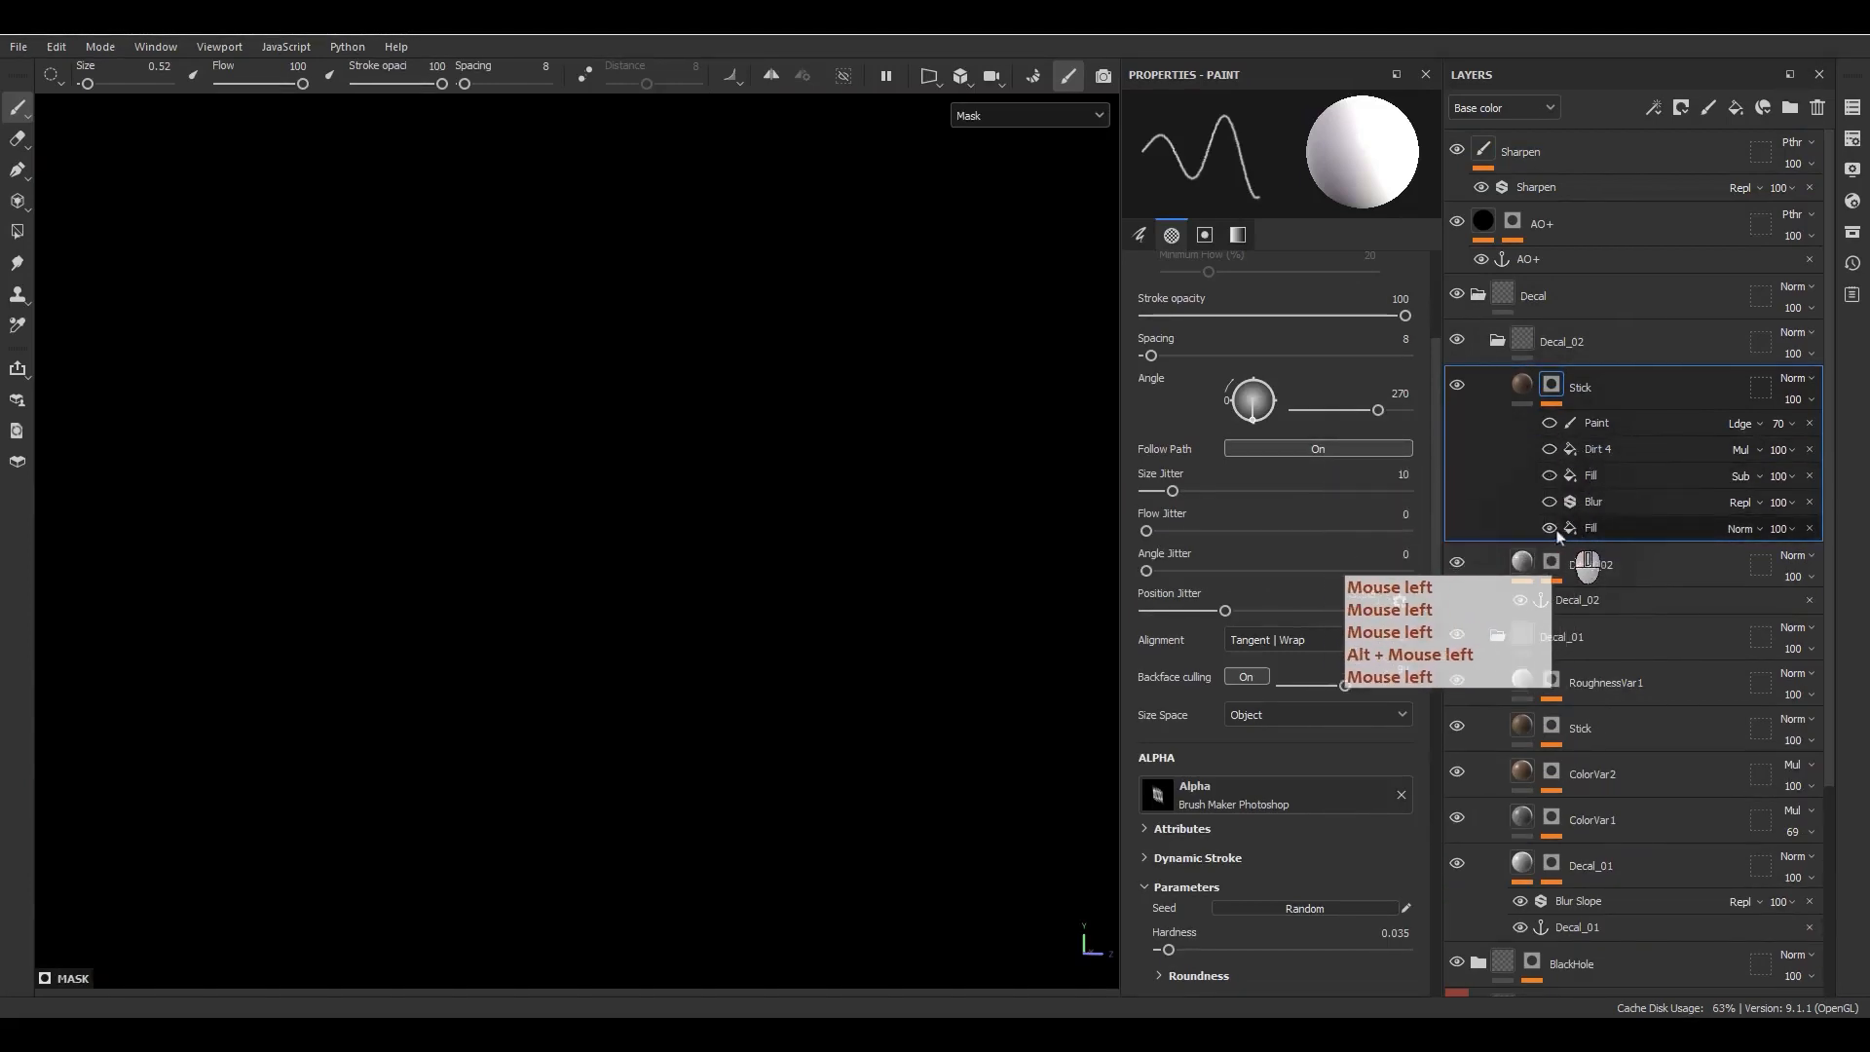
pyautogui.click(1272, 378)
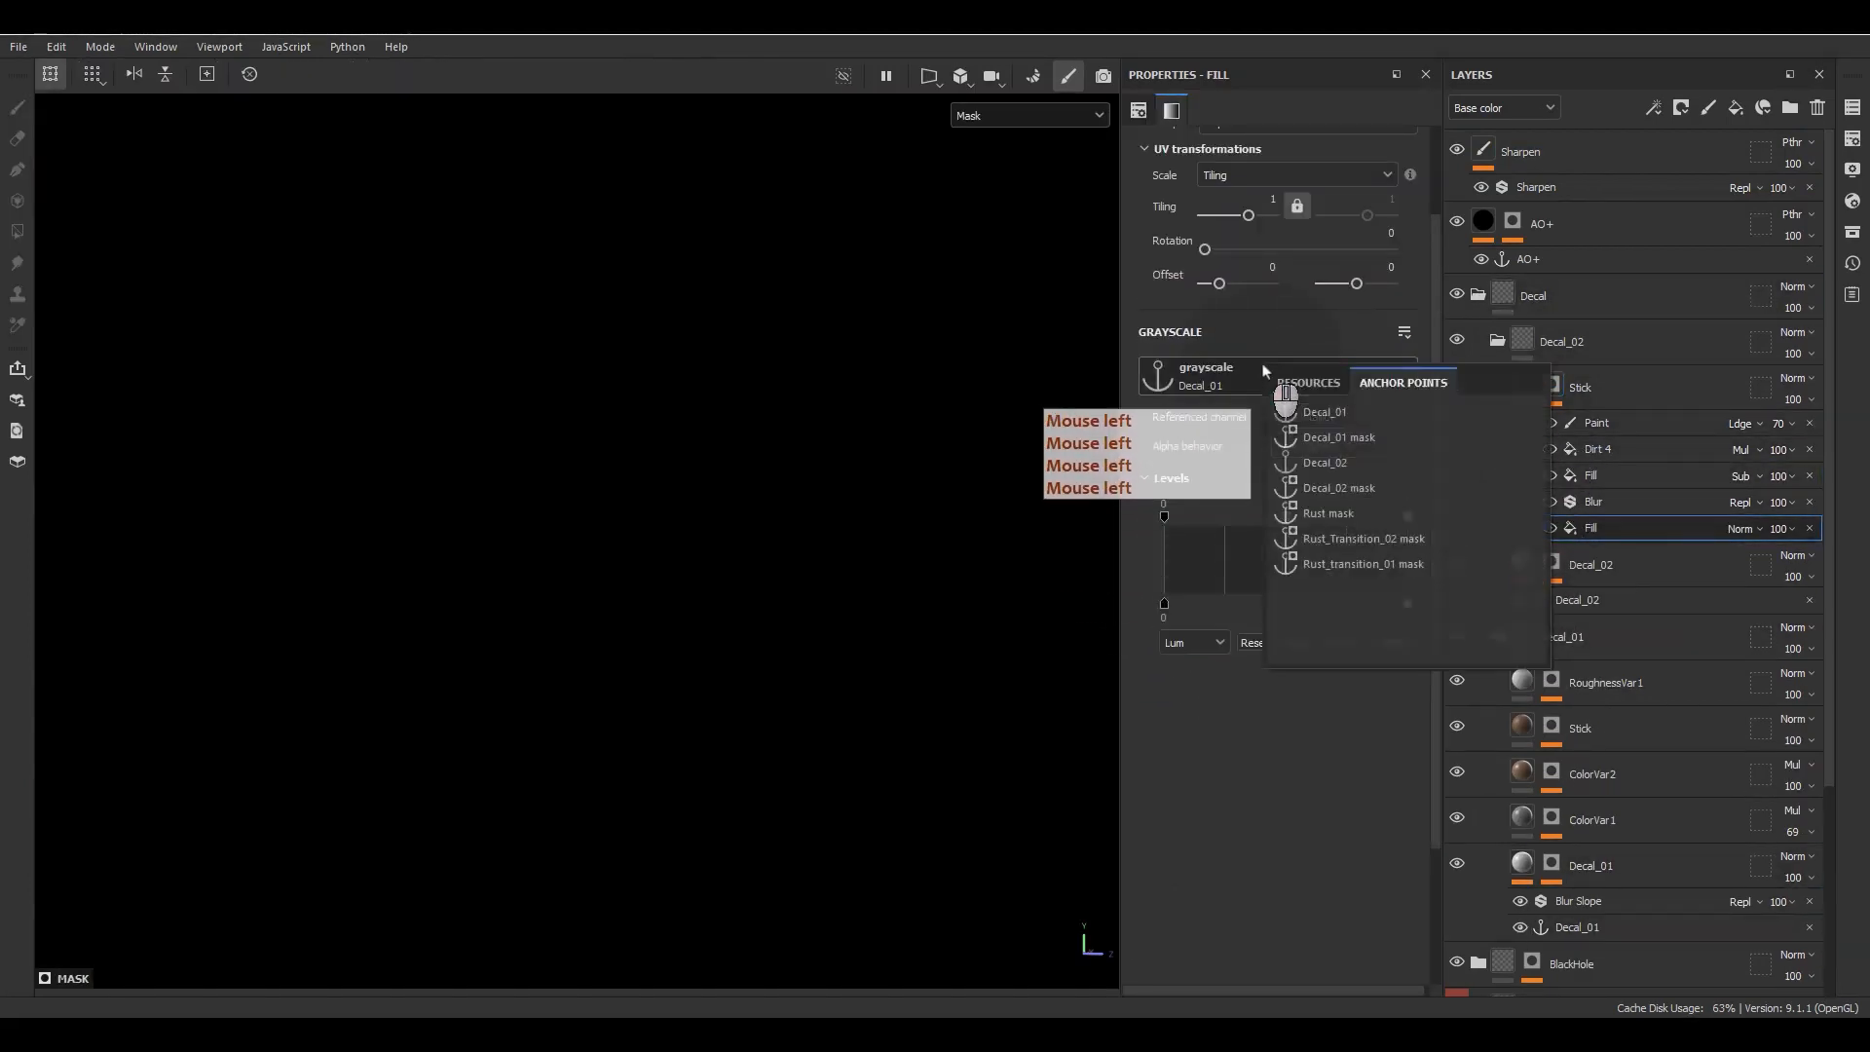
pyautogui.click(1342, 465)
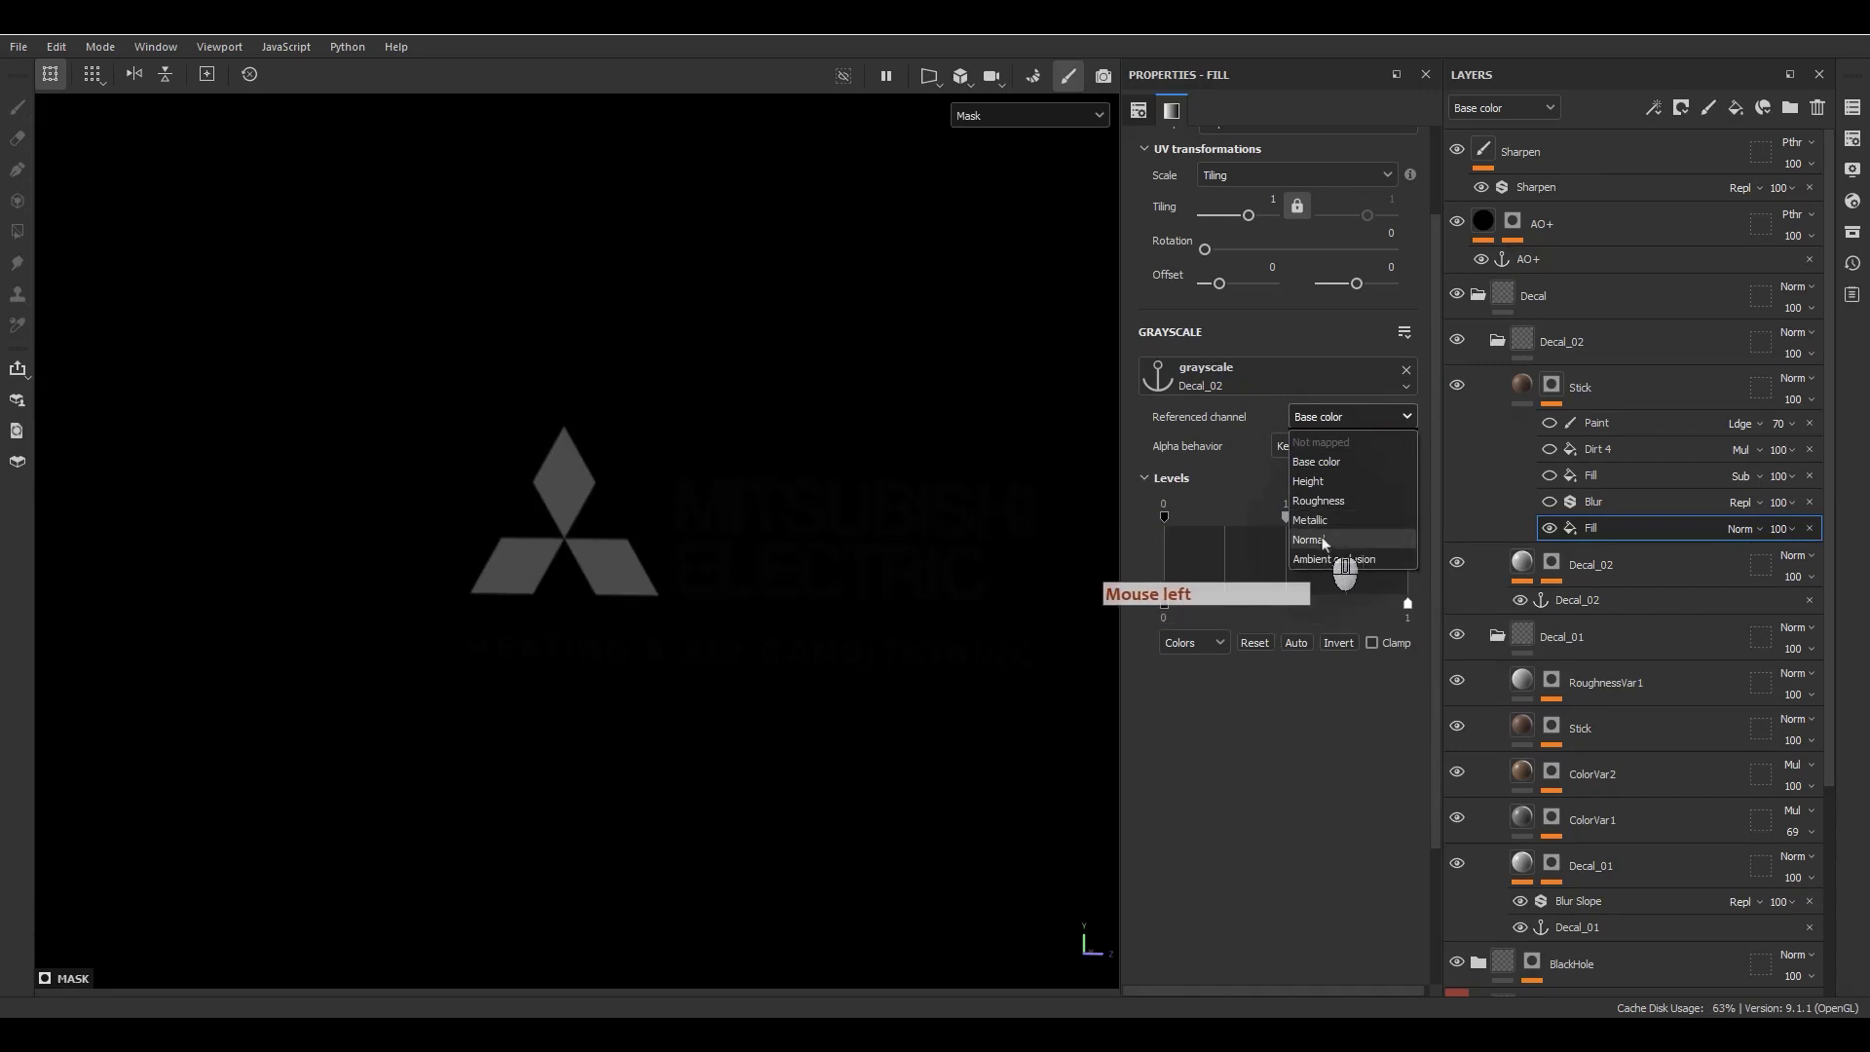
# Step: Reference the Metallic channel in the Stick mask's base fill, source the subtracting fill from the Decal_02 mask anchor, and show the hidden effects
pyautogui.click(1310, 520)
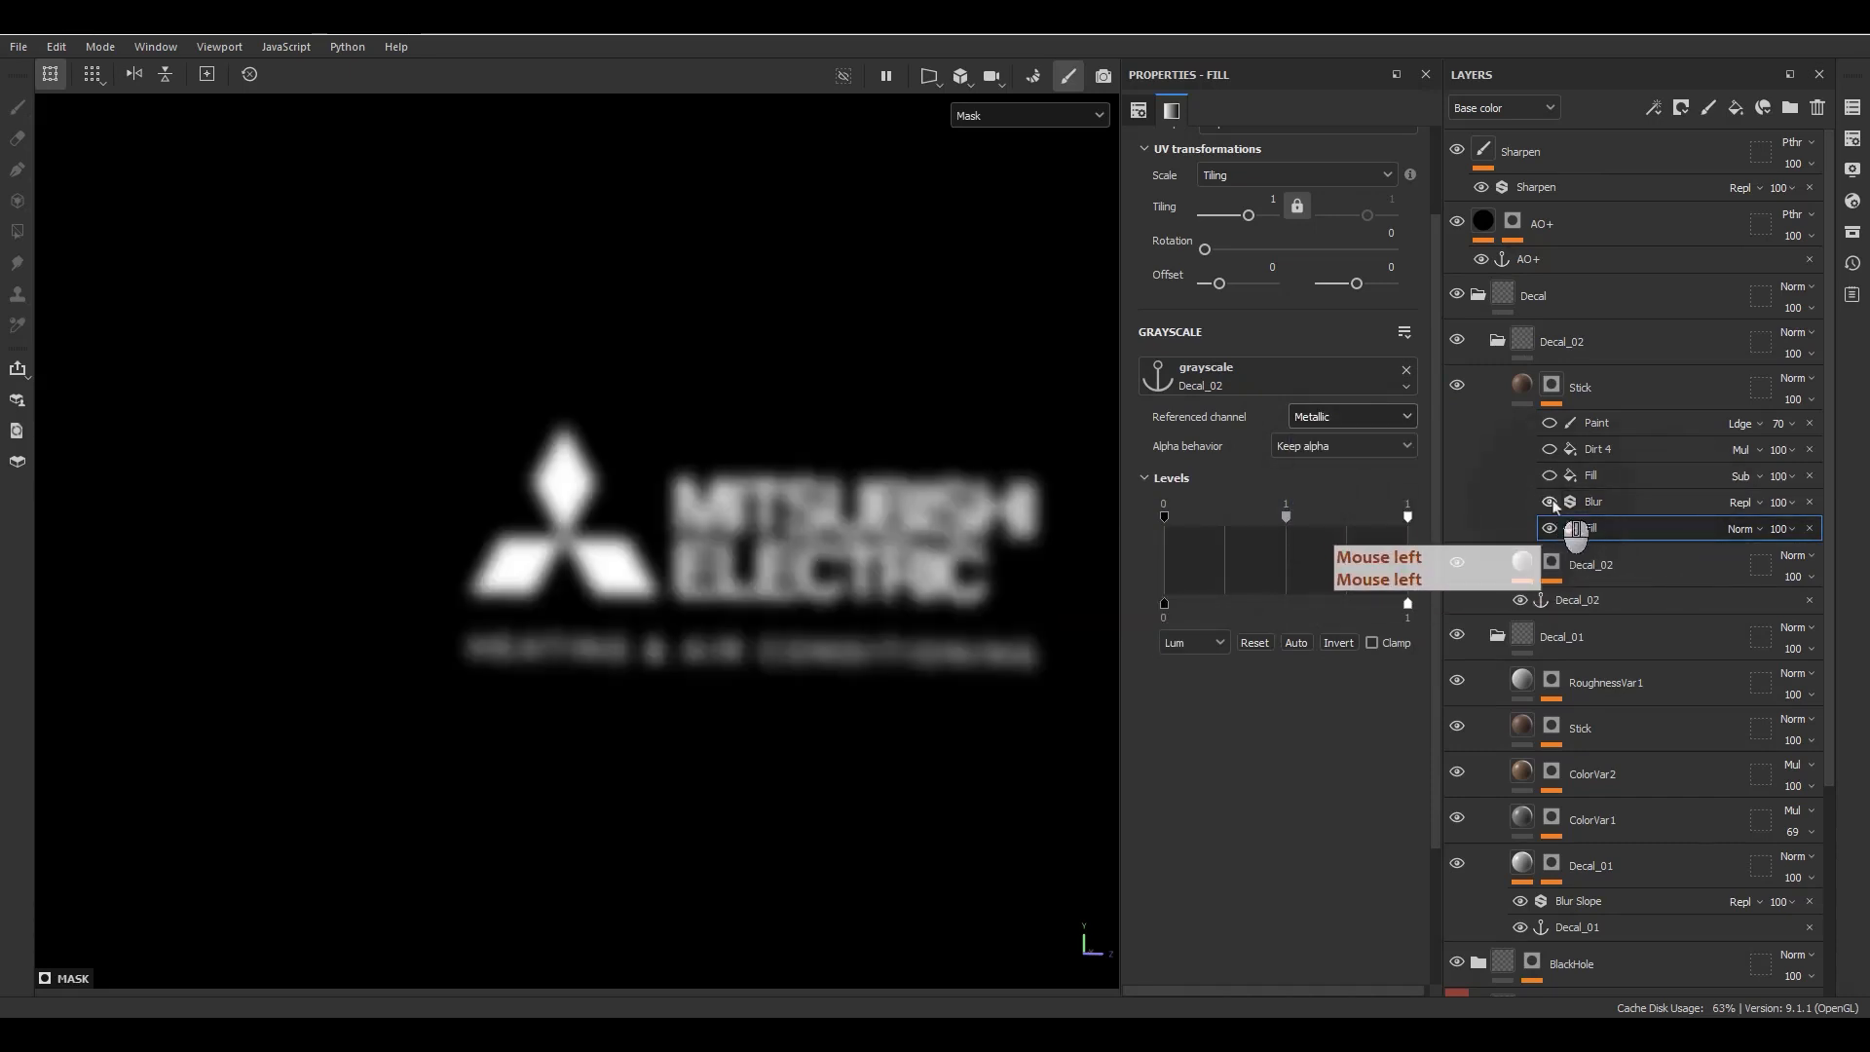
pyautogui.click(1588, 478)
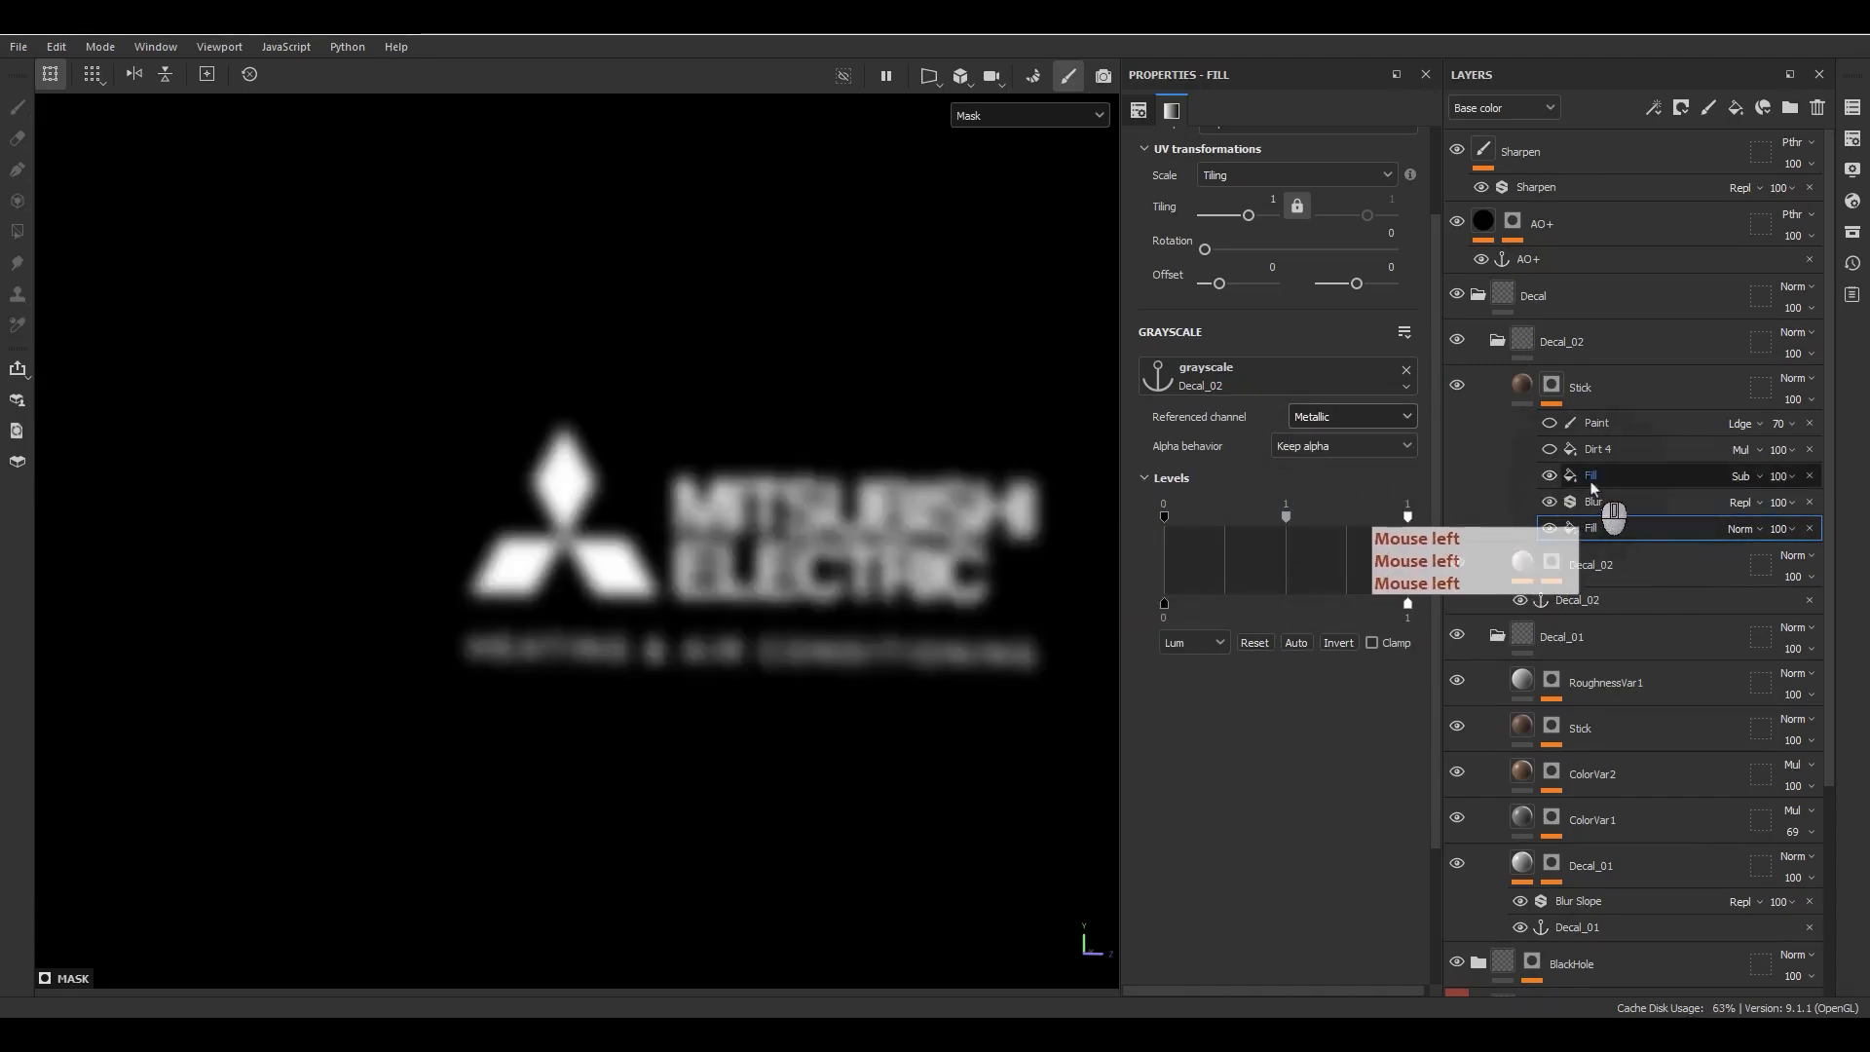
pyautogui.click(1315, 378)
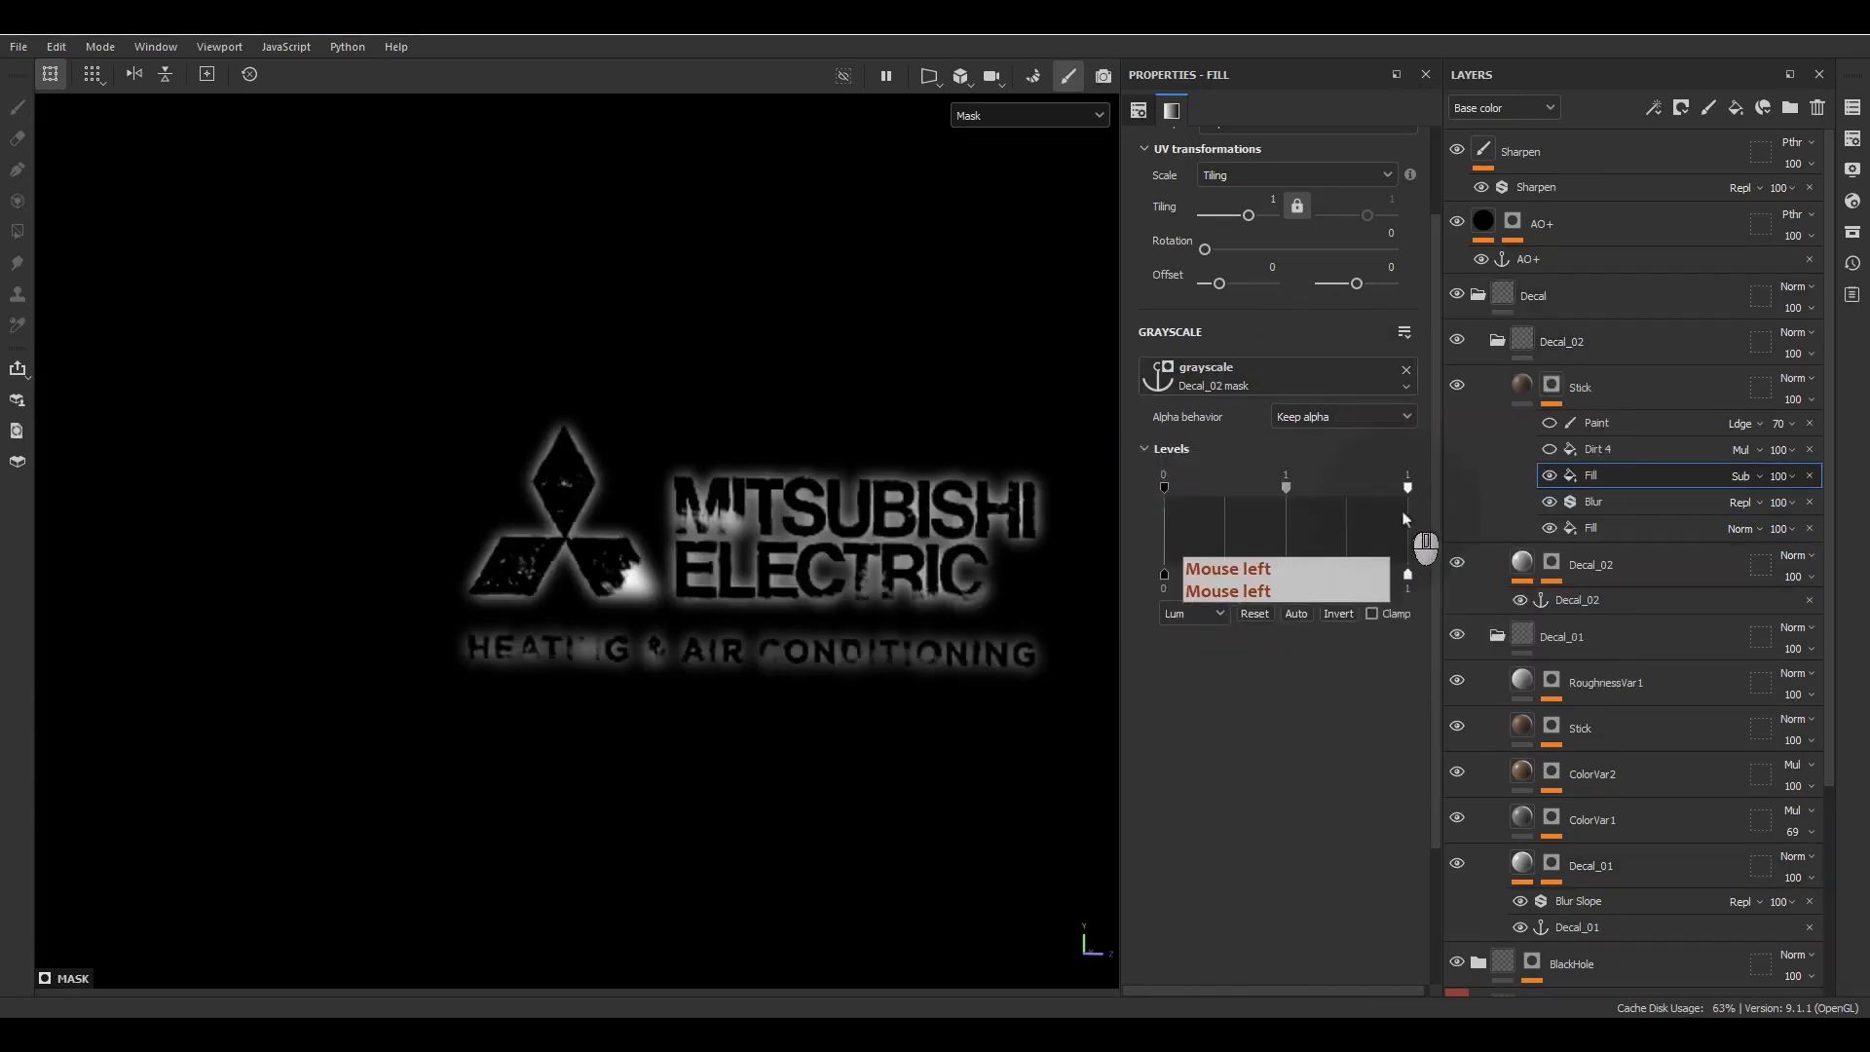
pyautogui.click(1550, 449)
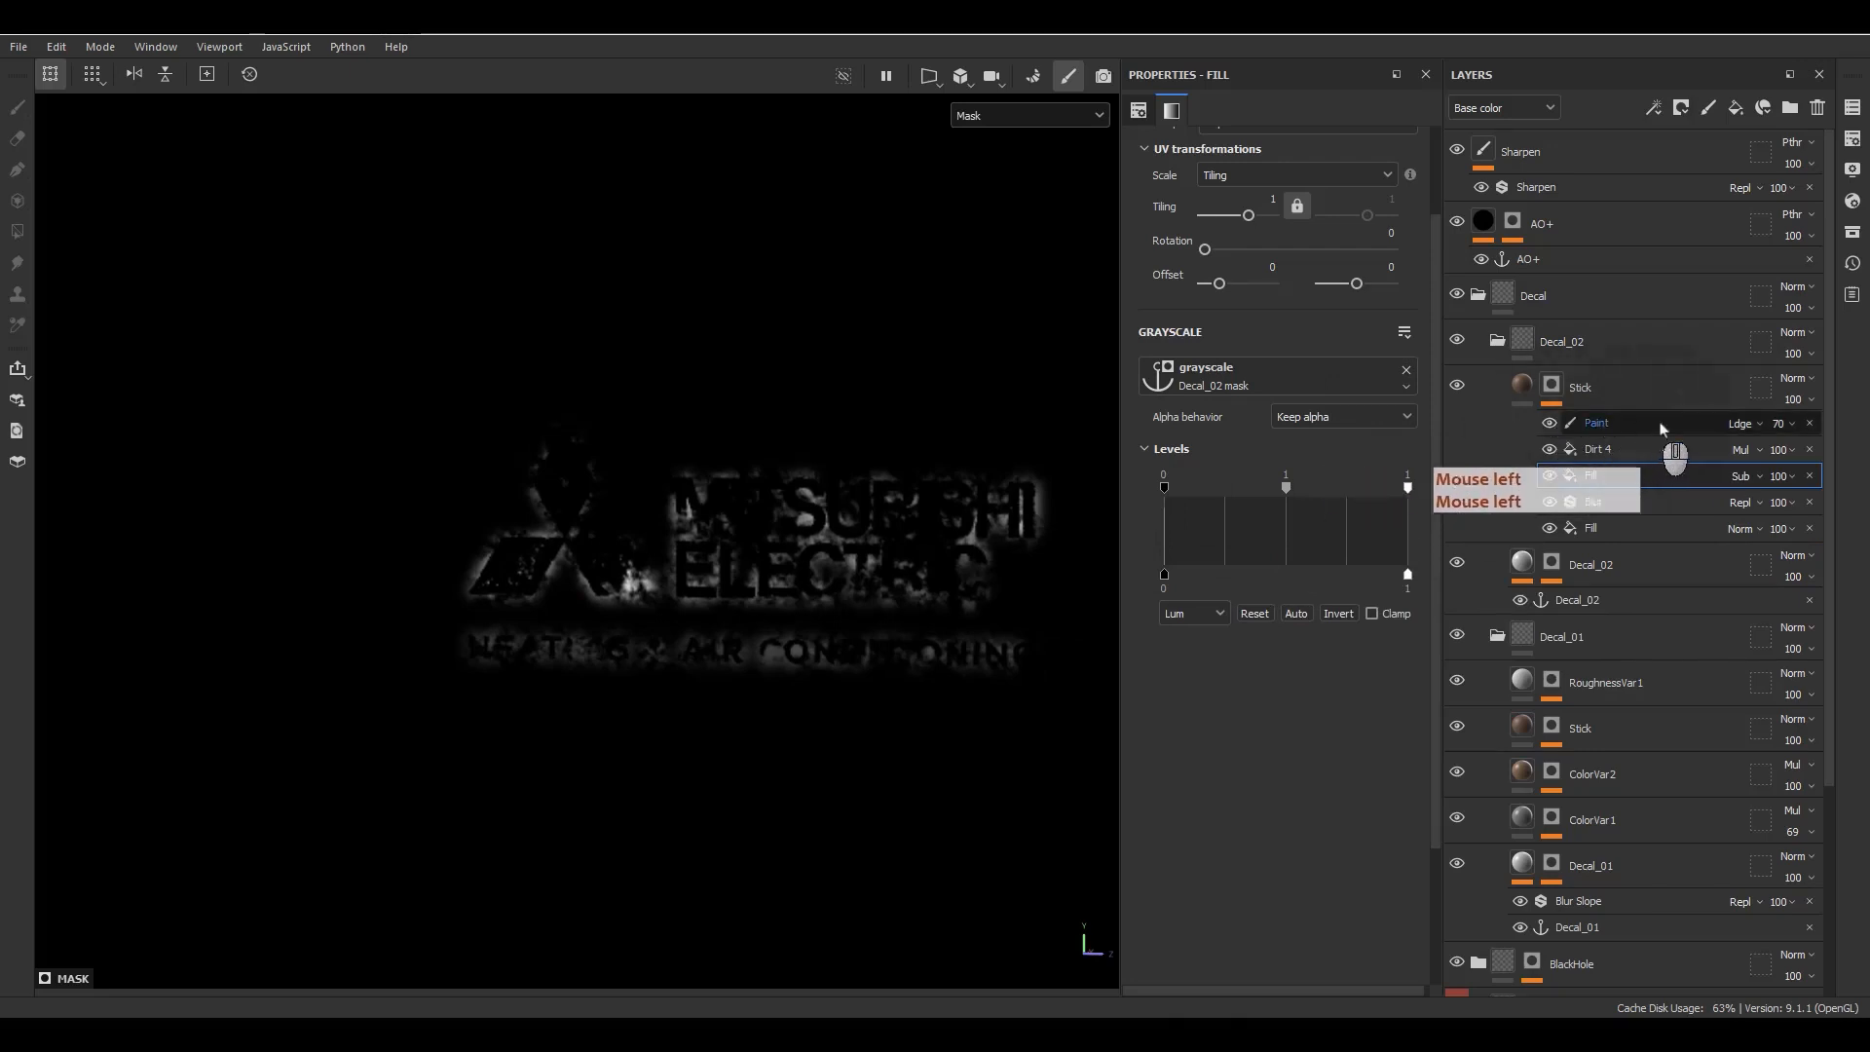
# Step: Erase the leftover painted streaks below the decal from the Paint effect in the Stick mask
pyautogui.click(1618, 427)
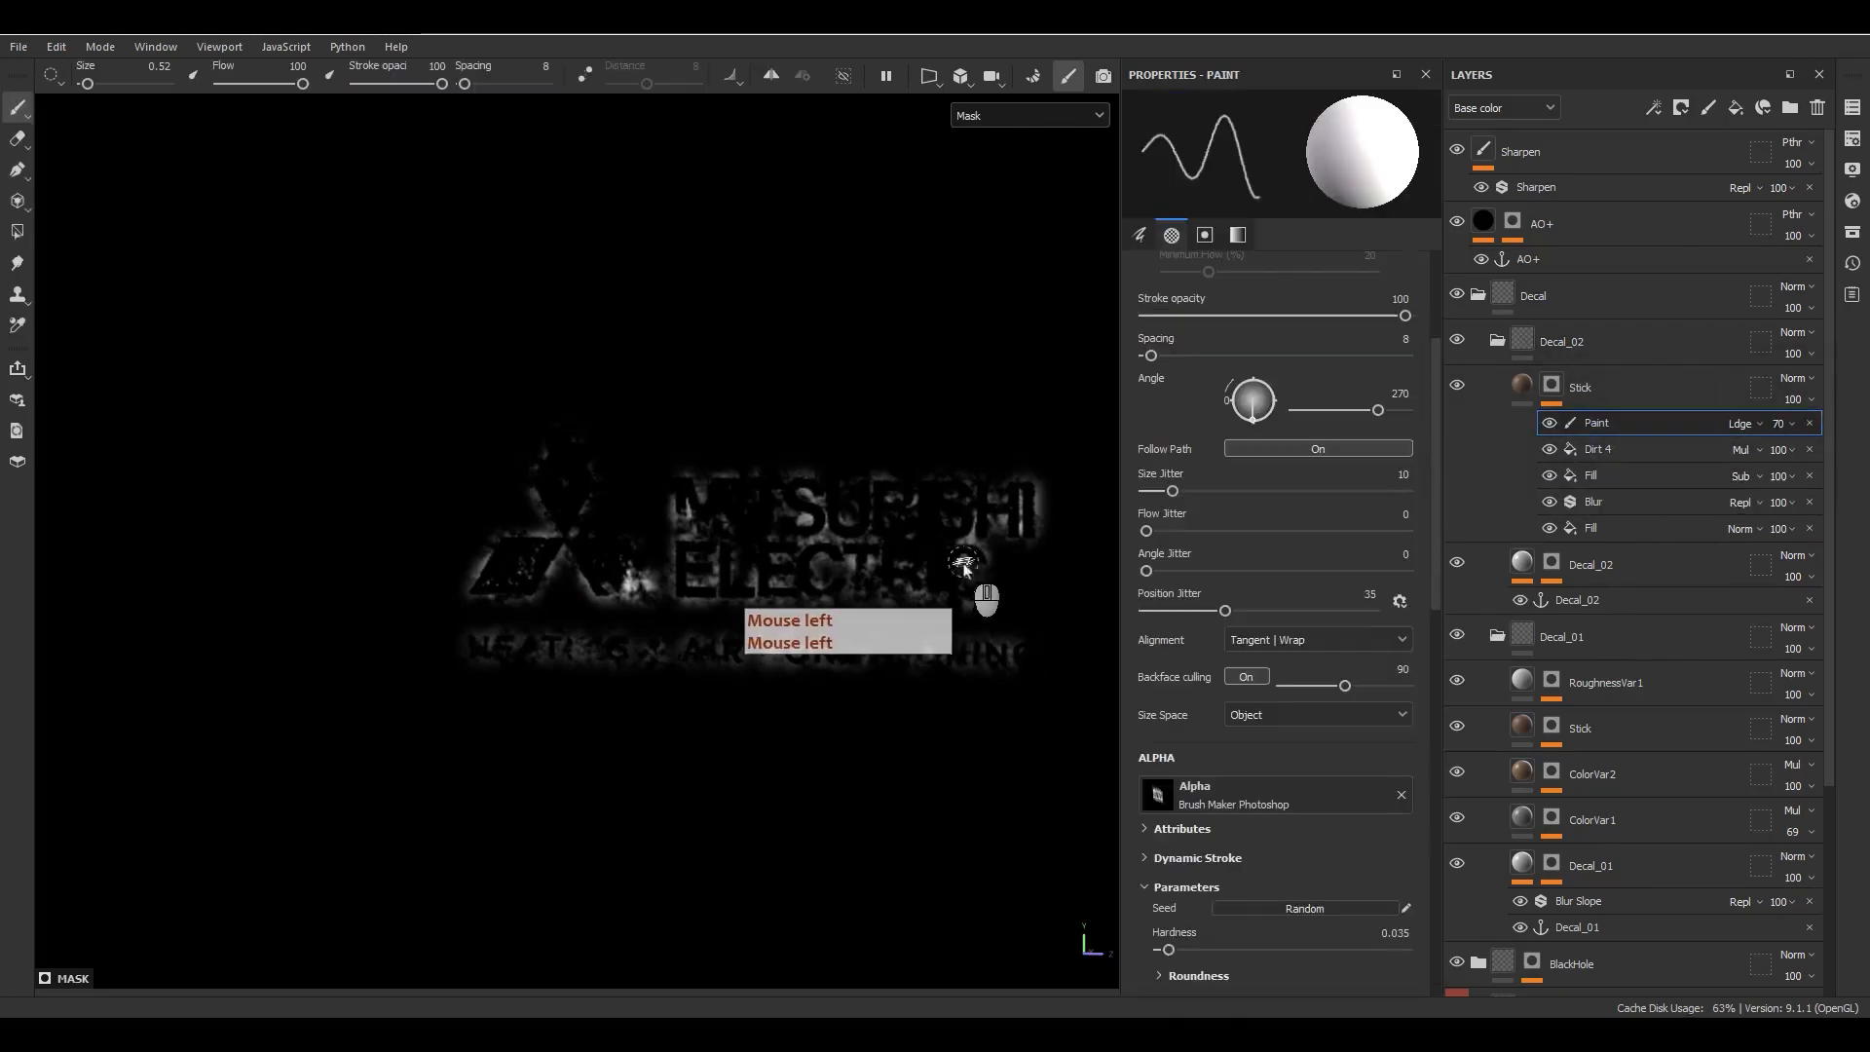
pyautogui.scroll(-4, 963, 567)
pyautogui.moveTo(809, 759)
pyautogui.keyDown('alt'); pyautogui.mouseDown(button='middle')
pyautogui.moveTo(751, 376)
pyautogui.moveTo(863, 706)
pyautogui.moveTo(820, 752)
pyautogui.mouseUp(button='middle'); pyautogui.keyUp('alt')
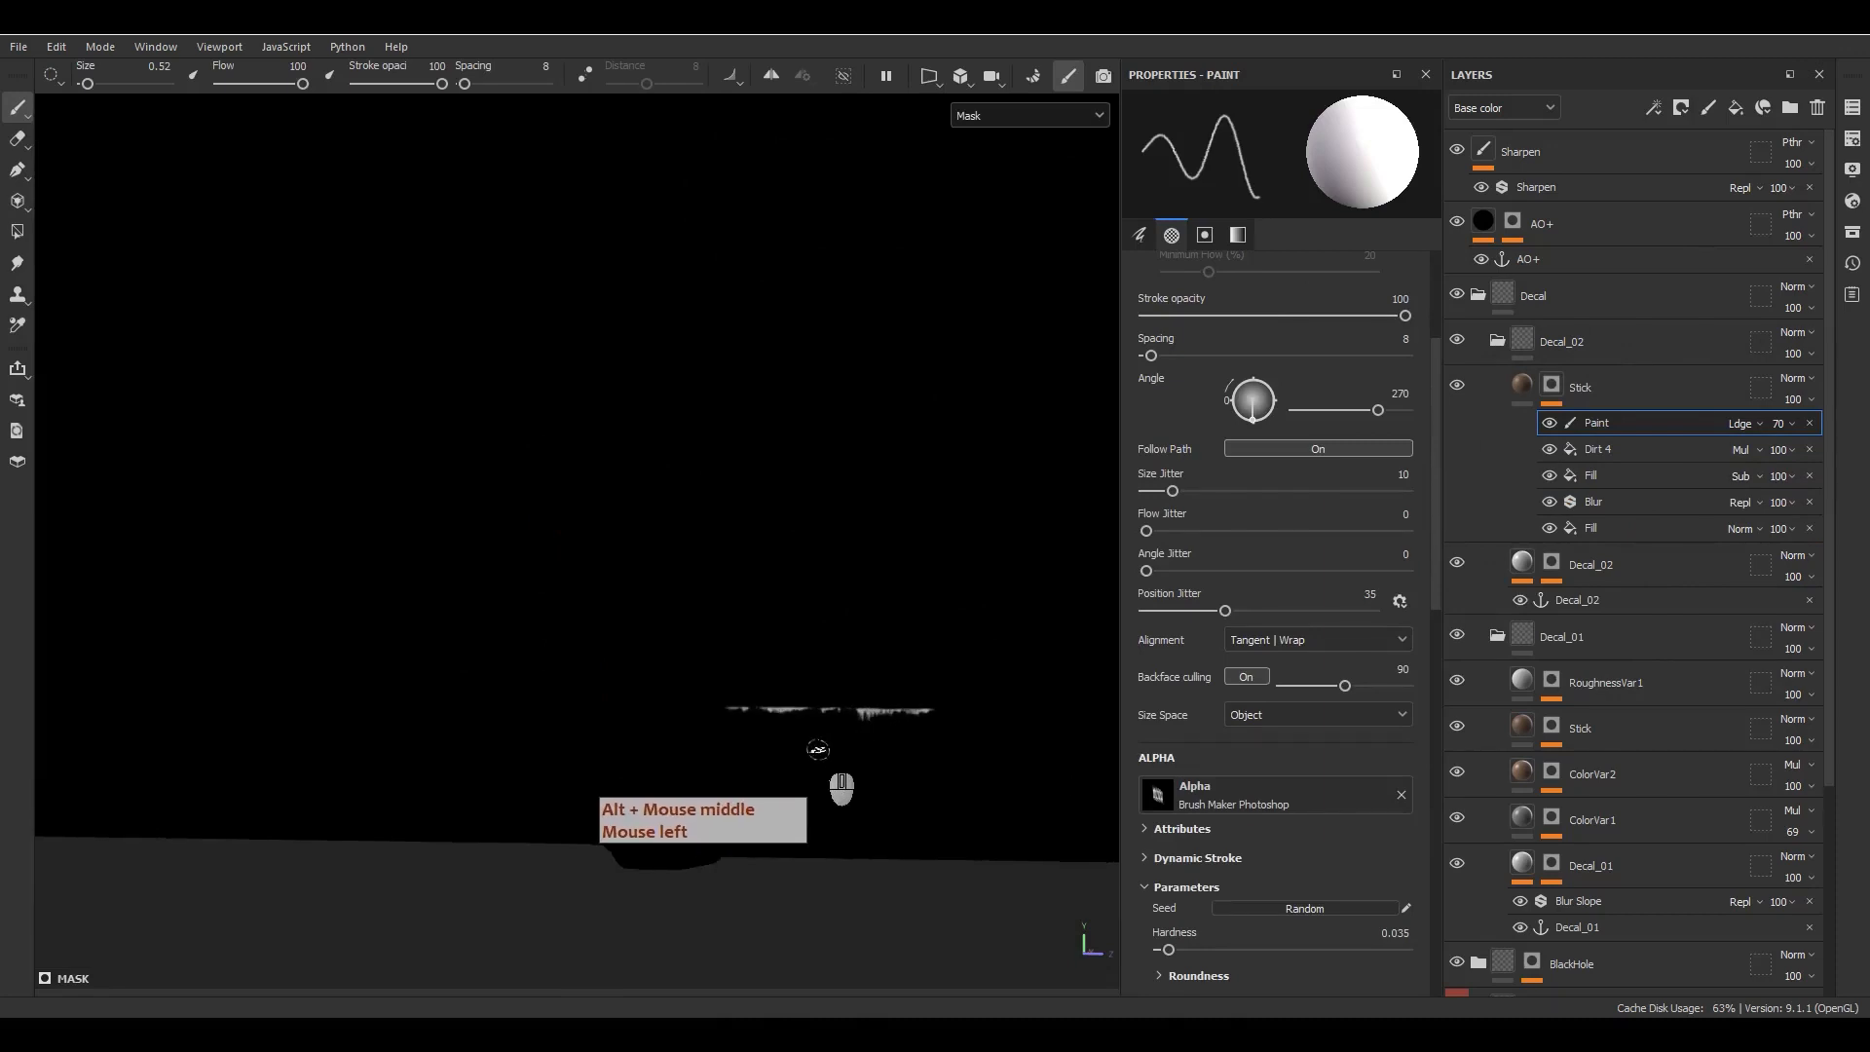
pyautogui.press('2')
pyautogui.click(761, 726)
# Step: Try to project leak streaks along the lower edge of the three-diamond logo using the Projection tool
pyautogui.moveTo(780, 543)
pyautogui.keyDown('alt'); pyautogui.mouseDown(button='middle')
pyautogui.moveTo(786, 493)
pyautogui.moveTo(731, 396)
pyautogui.mouseUp(button='middle'); pyautogui.keyUp('alt')
pyautogui.press('3')
pyautogui.keyDown('alt'); pyautogui.moveTo(550, 243); pyautogui.dragTo(709, 410); pyautogui.keyUp('alt')
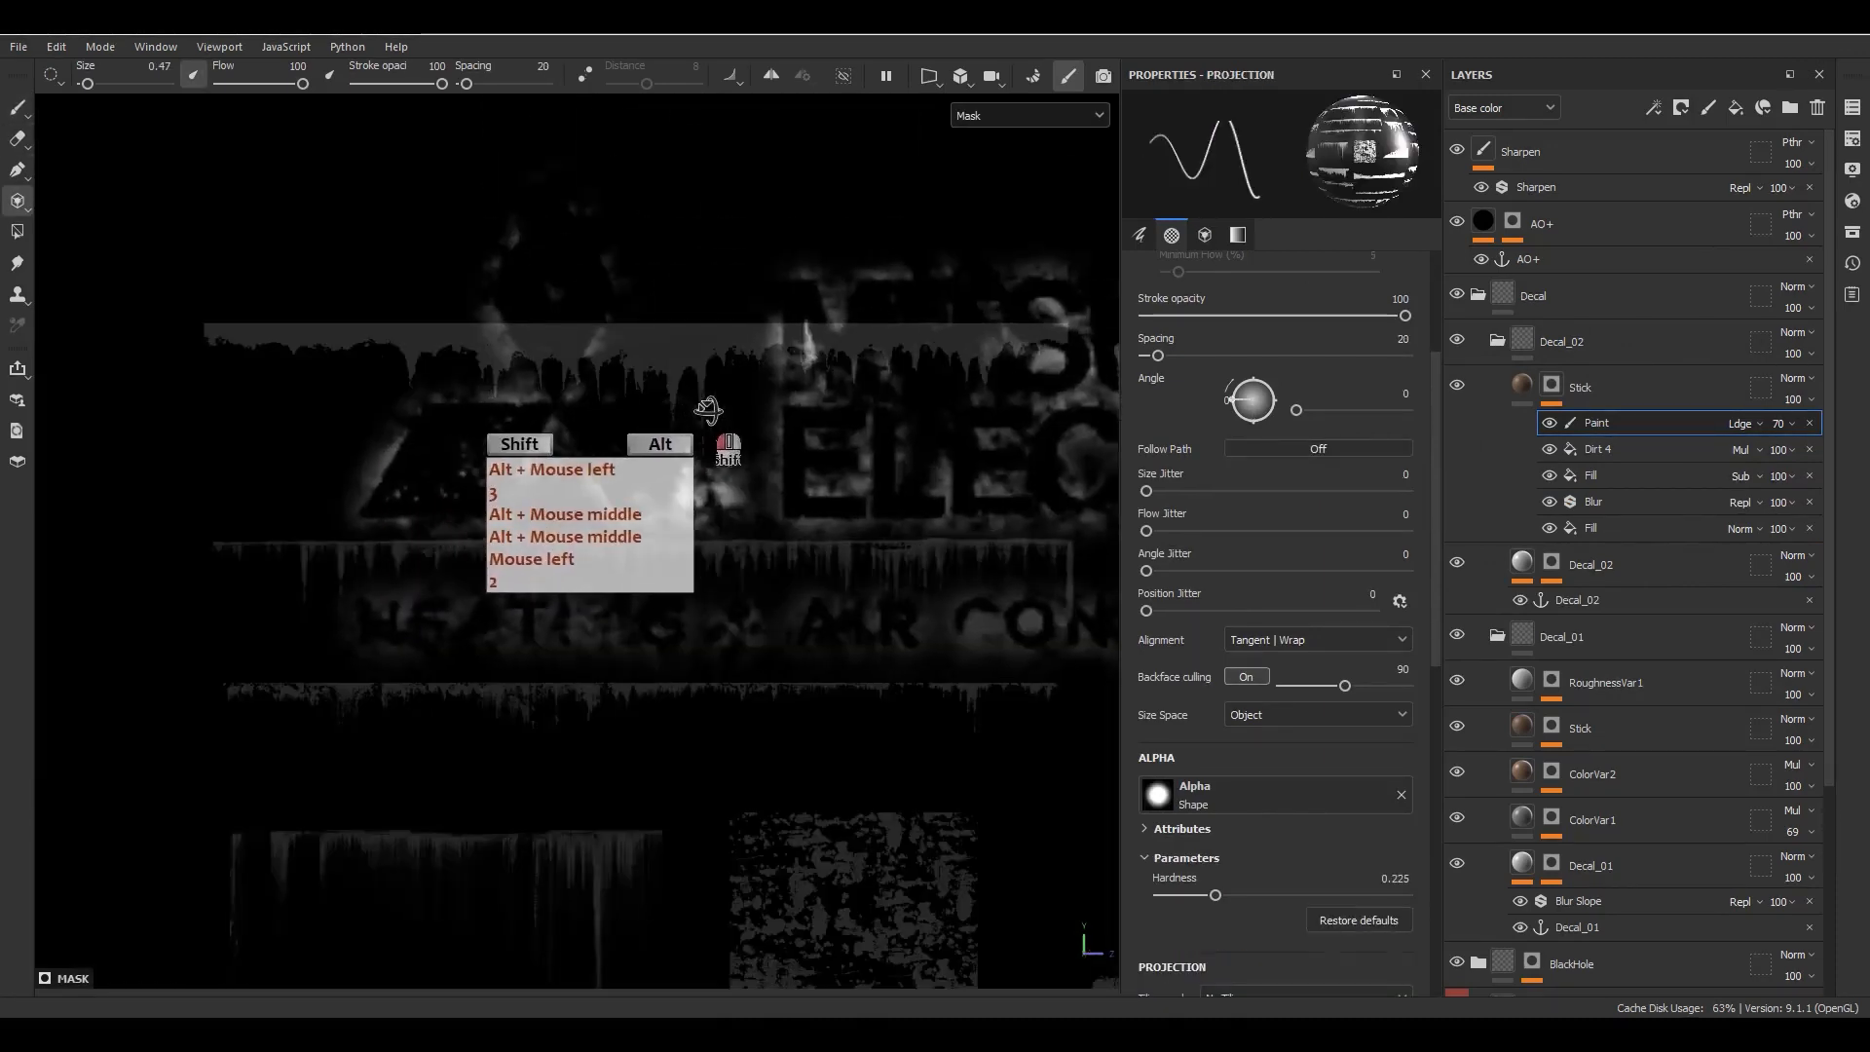
pyautogui.keyDown('alt'); pyautogui.moveTo(593, 557); pyautogui.dragTo(623, 589, button='middle'); pyautogui.keyUp('alt')
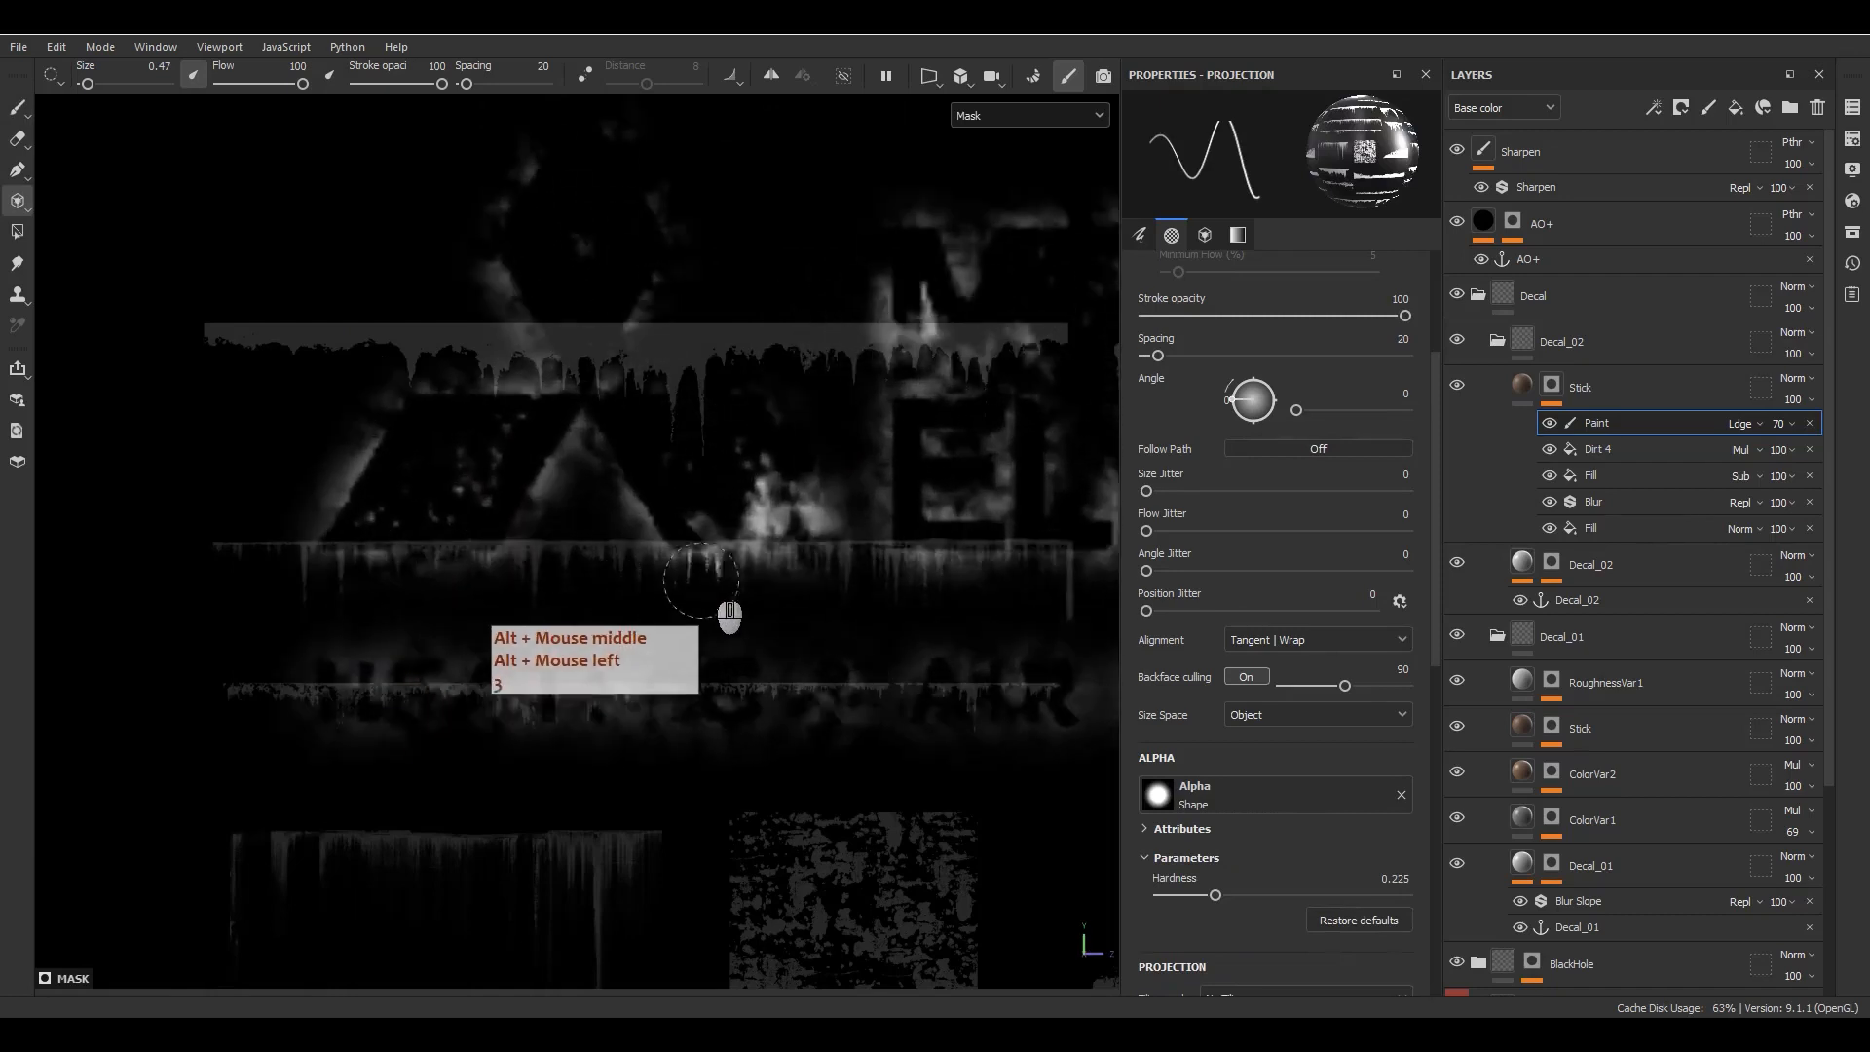
pyautogui.moveTo(767, 583)
pyautogui.mouseDown()
pyautogui.moveTo(806, 596)
pyautogui.moveTo(740, 588)
pyautogui.mouseUp()
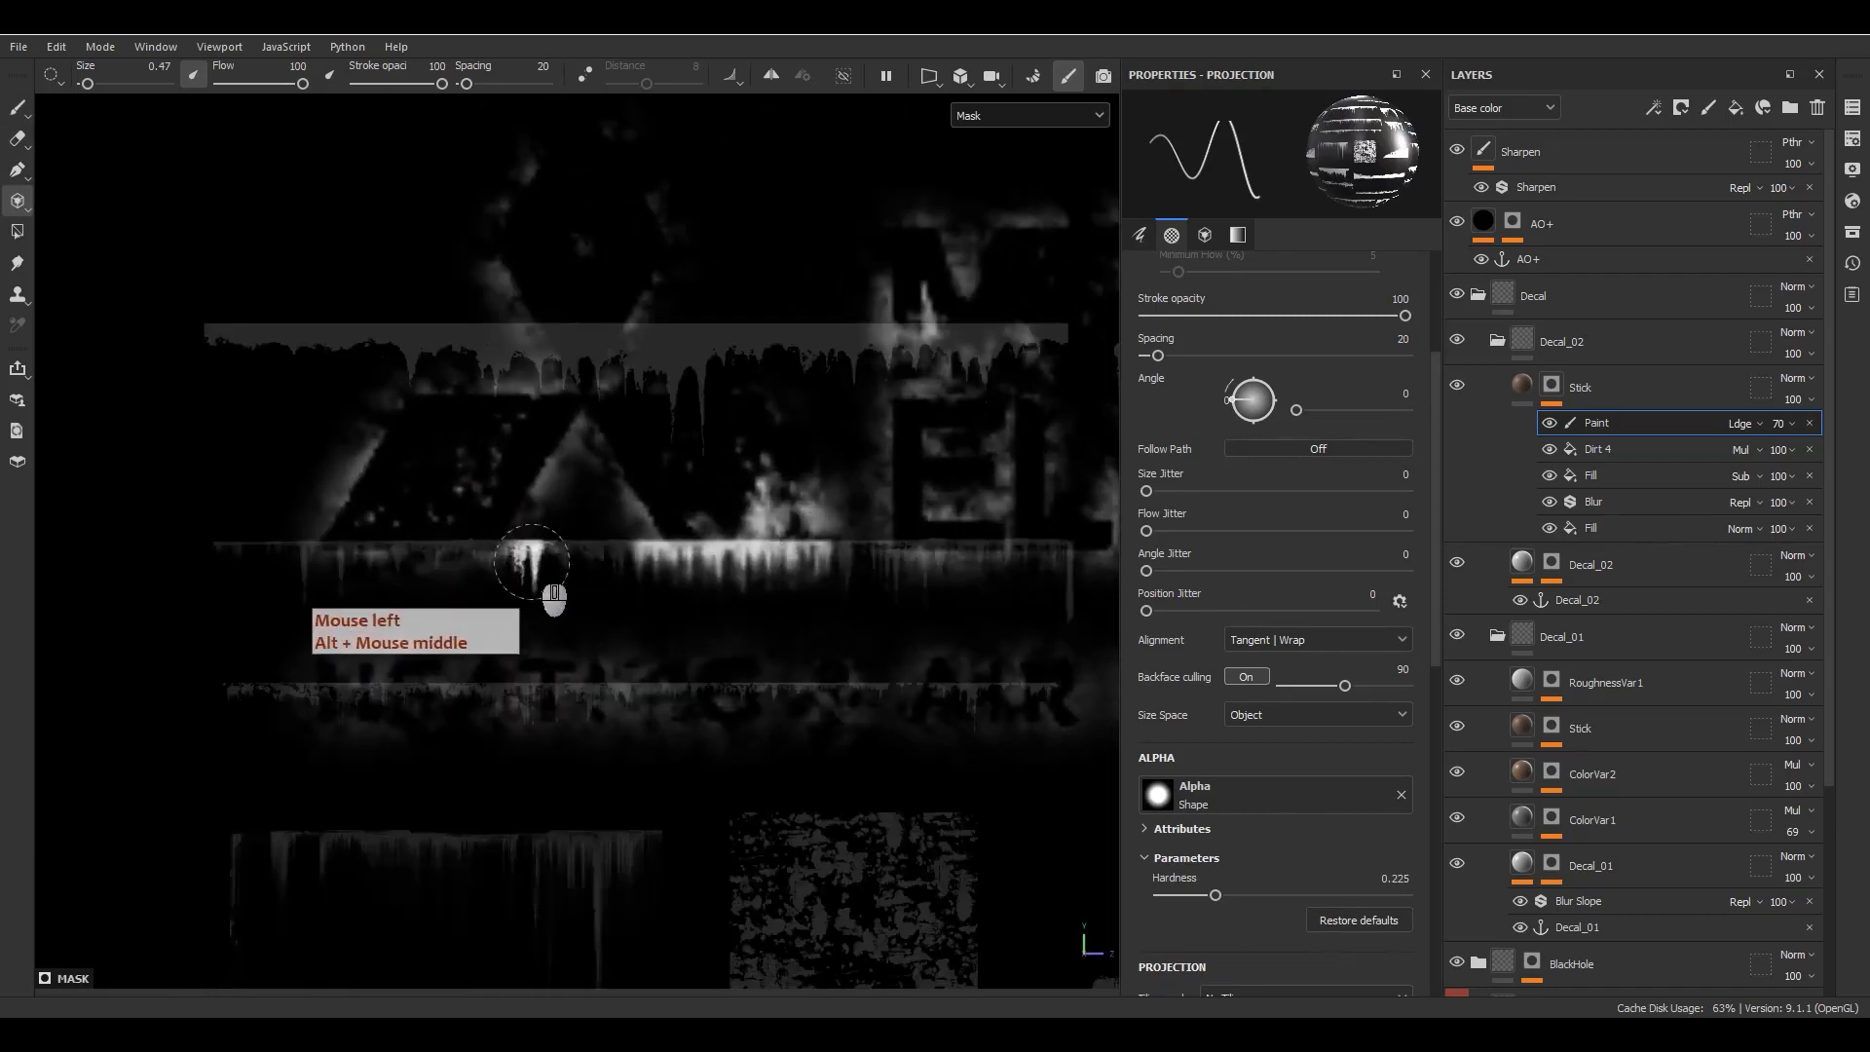
pyautogui.moveTo(526, 596)
pyautogui.mouseDown()
pyautogui.moveTo(396, 576)
pyautogui.moveTo(434, 599)
pyautogui.mouseUp()
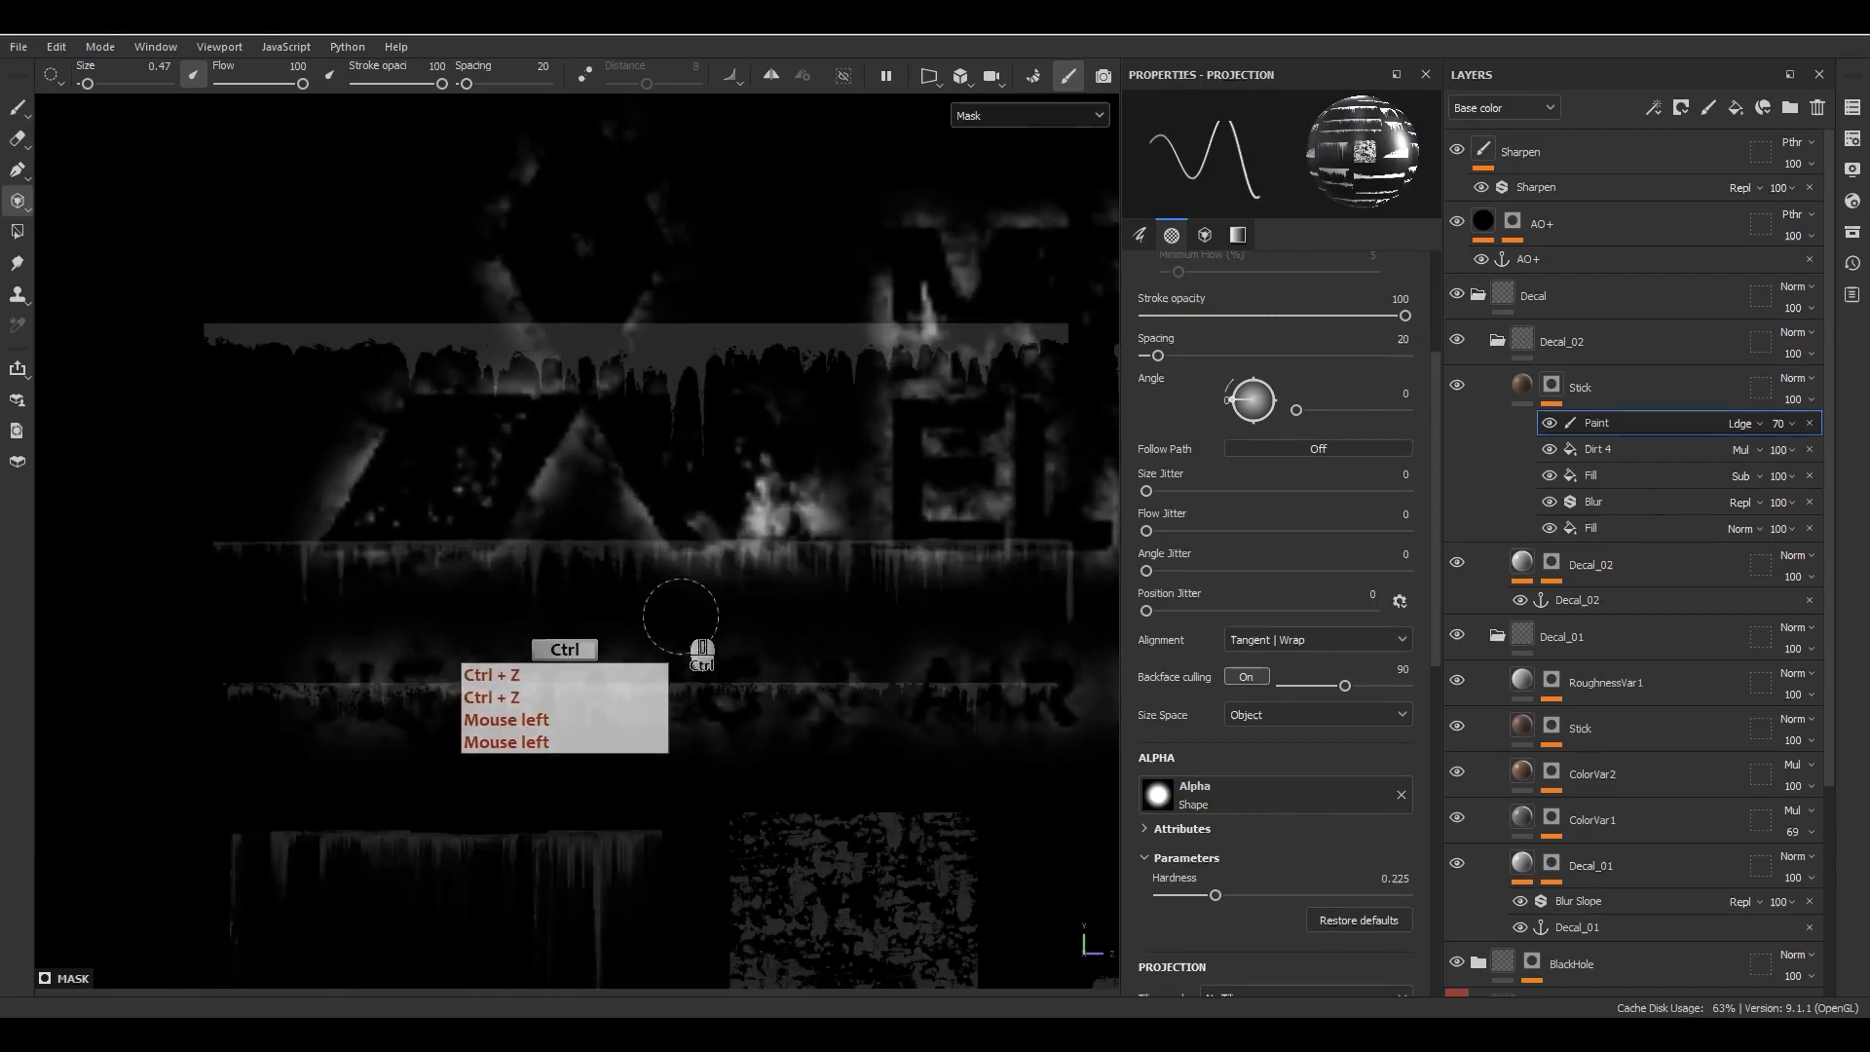
# Step: Rescale and reposition the leak stencil, and project drips beneath the logo's two lower diamonds in the Stick mask
pyautogui.keyDown('alt'); pyautogui.moveTo(757, 570); pyautogui.dragTo(799, 579, button='middle'); pyautogui.keyUp('alt')
pyautogui.press('s')
pyautogui.moveTo(785, 589); pyautogui.dragTo(883, 588, button='right')
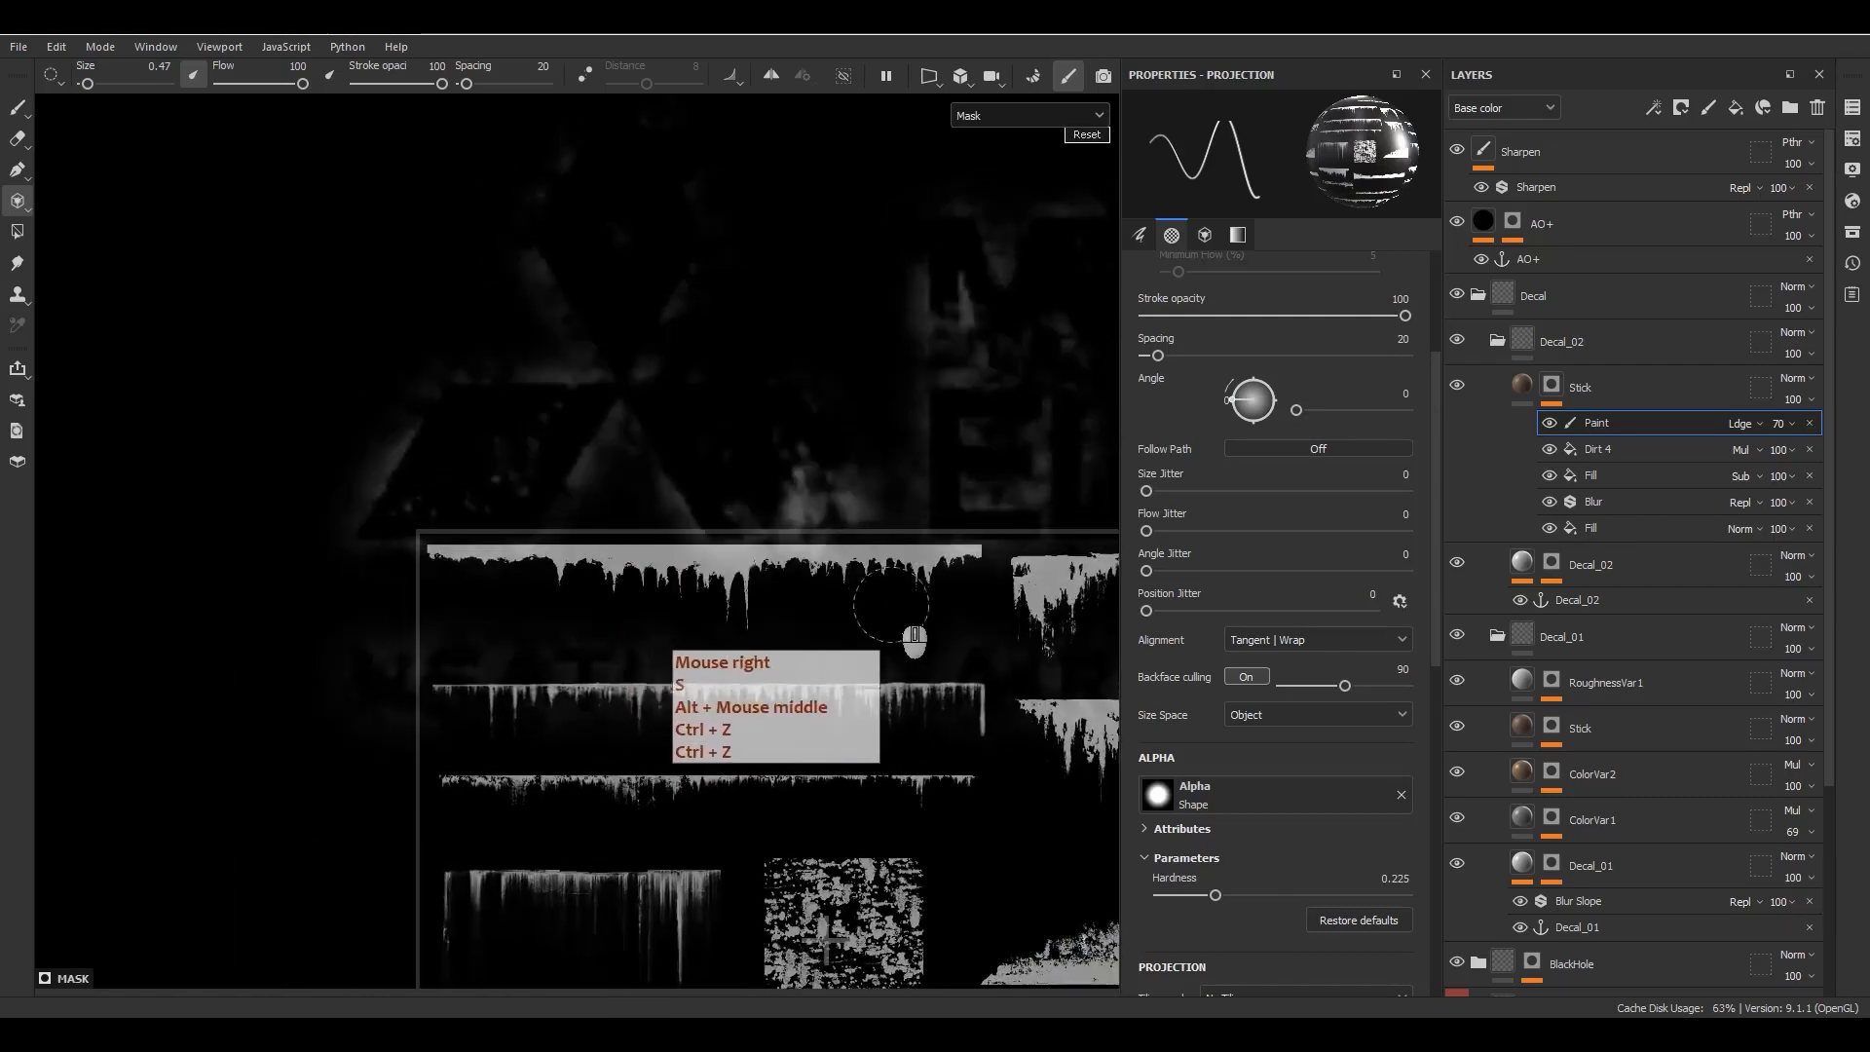
pyautogui.moveTo(883, 588)
pyautogui.mouseDown(button='middle')
pyautogui.moveTo(679, 493)
pyautogui.moveTo(697, 488)
pyautogui.moveTo(522, 476)
pyautogui.moveTo(460, 450)
pyautogui.mouseUp(button='middle')
pyautogui.moveTo(764, 587); pyautogui.dragTo(770, 526)
pyautogui.moveTo(769, 556); pyautogui.dragTo(767, 580)
pyautogui.keyDown('alt'); pyautogui.moveTo(660, 564); pyautogui.dragTo(823, 459, button='middle'); pyautogui.keyUp('alt')
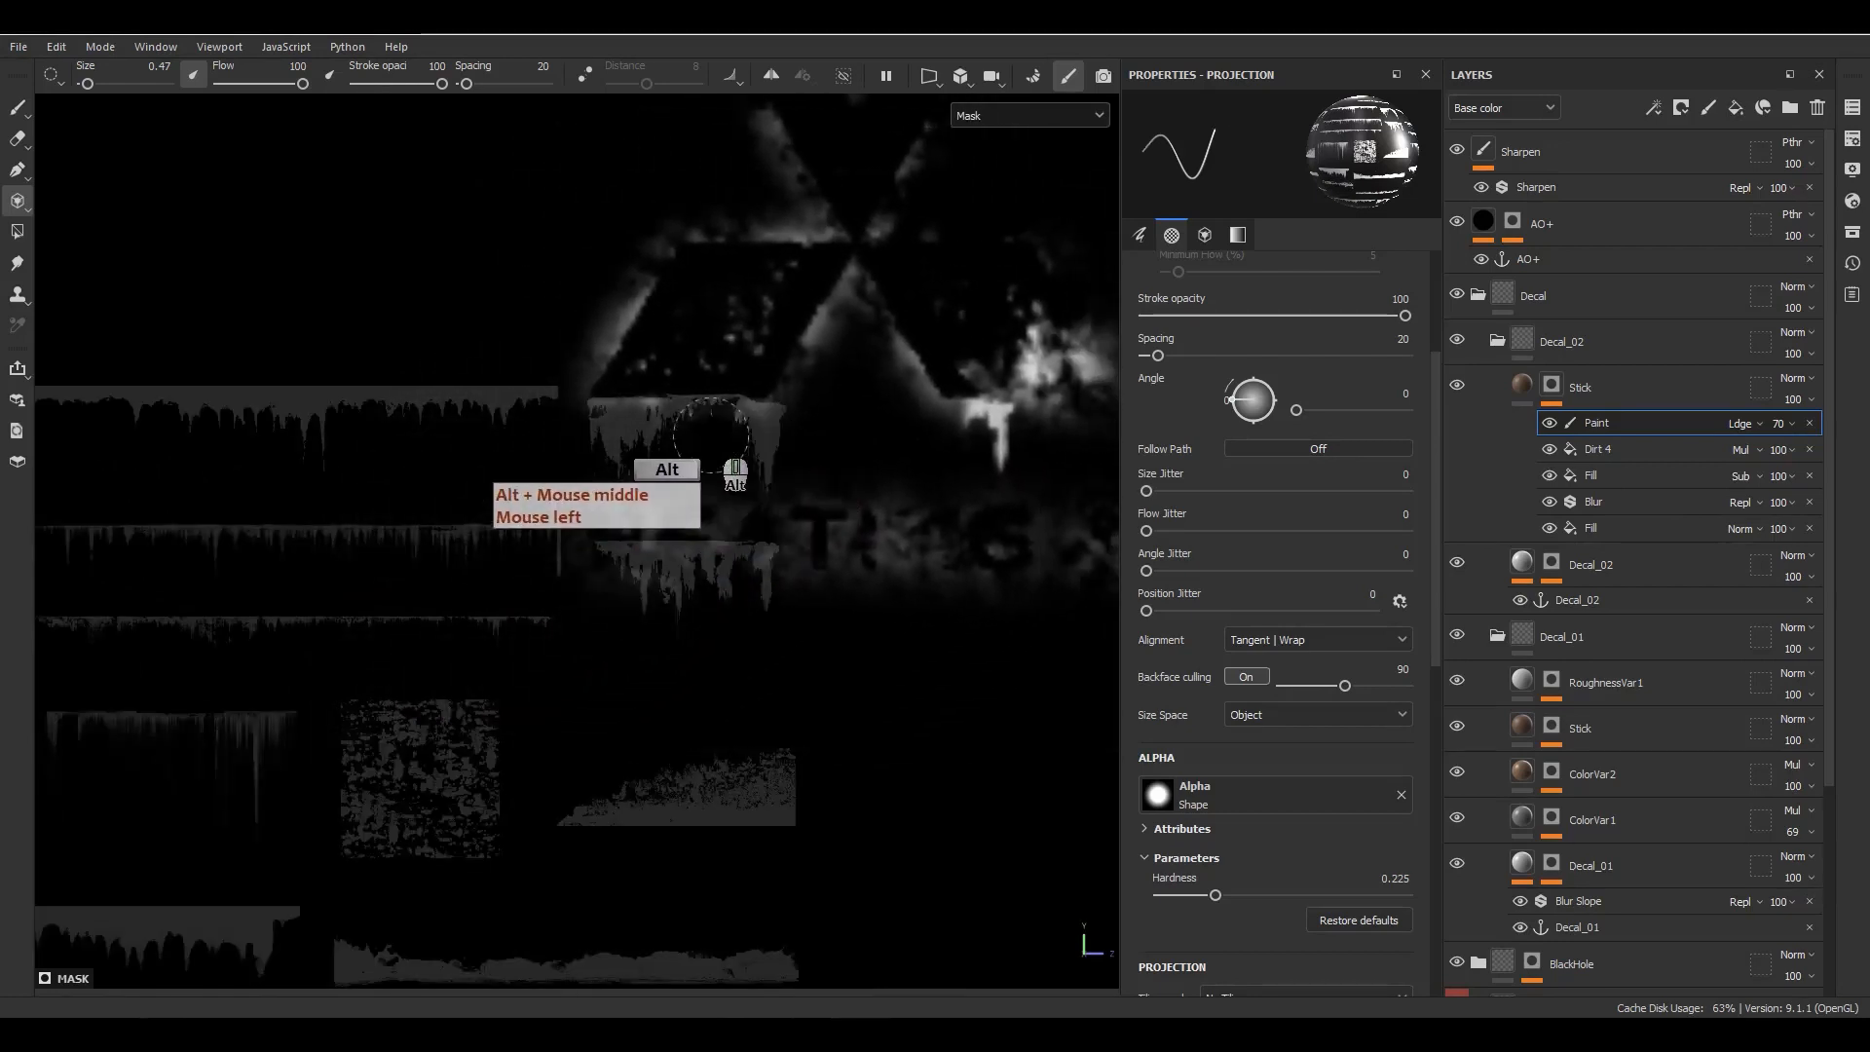
pyautogui.moveTo(690, 415)
pyautogui.mouseDown()
pyautogui.moveTo(591, 407)
pyautogui.moveTo(681, 404)
pyautogui.mouseUp()
# Step: Trim the drips beneath the lower-left diamond by painting black with a brush of size 0.1
pyautogui.scroll(-3, 587, 536)
pyautogui.press('s')
pyautogui.moveTo(736, 662)
pyautogui.mouseDown(button='middle')
pyautogui.moveTo(1000, 446)
pyautogui.moveTo(1093, 605)
pyautogui.mouseUp(button='middle')
pyautogui.moveTo(843, 591); pyautogui.dragTo(908, 592, button='middle')
pyautogui.press('1')
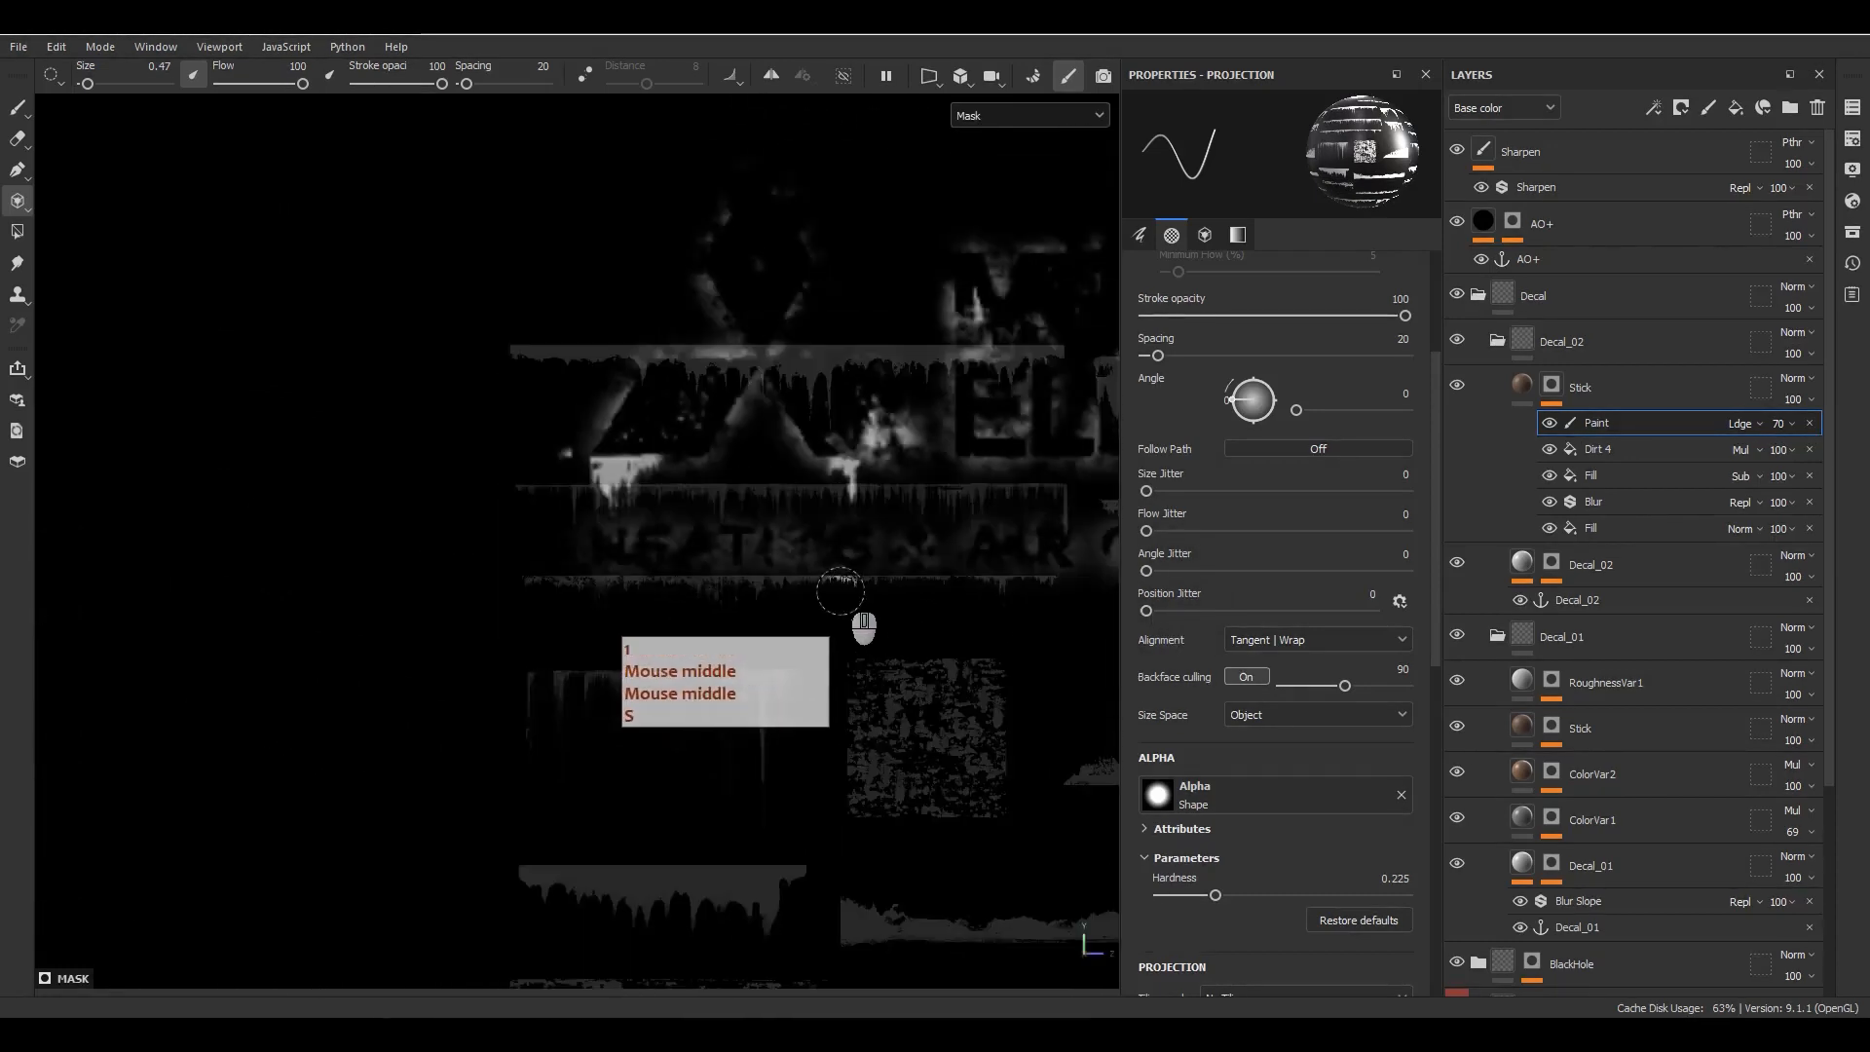
pyautogui.scroll(8, 645, 459)
pyautogui.moveTo(521, 462); pyautogui.dragTo(493, 454)
pyautogui.hotkey('ctrl', 'z')
pyautogui.press('x')
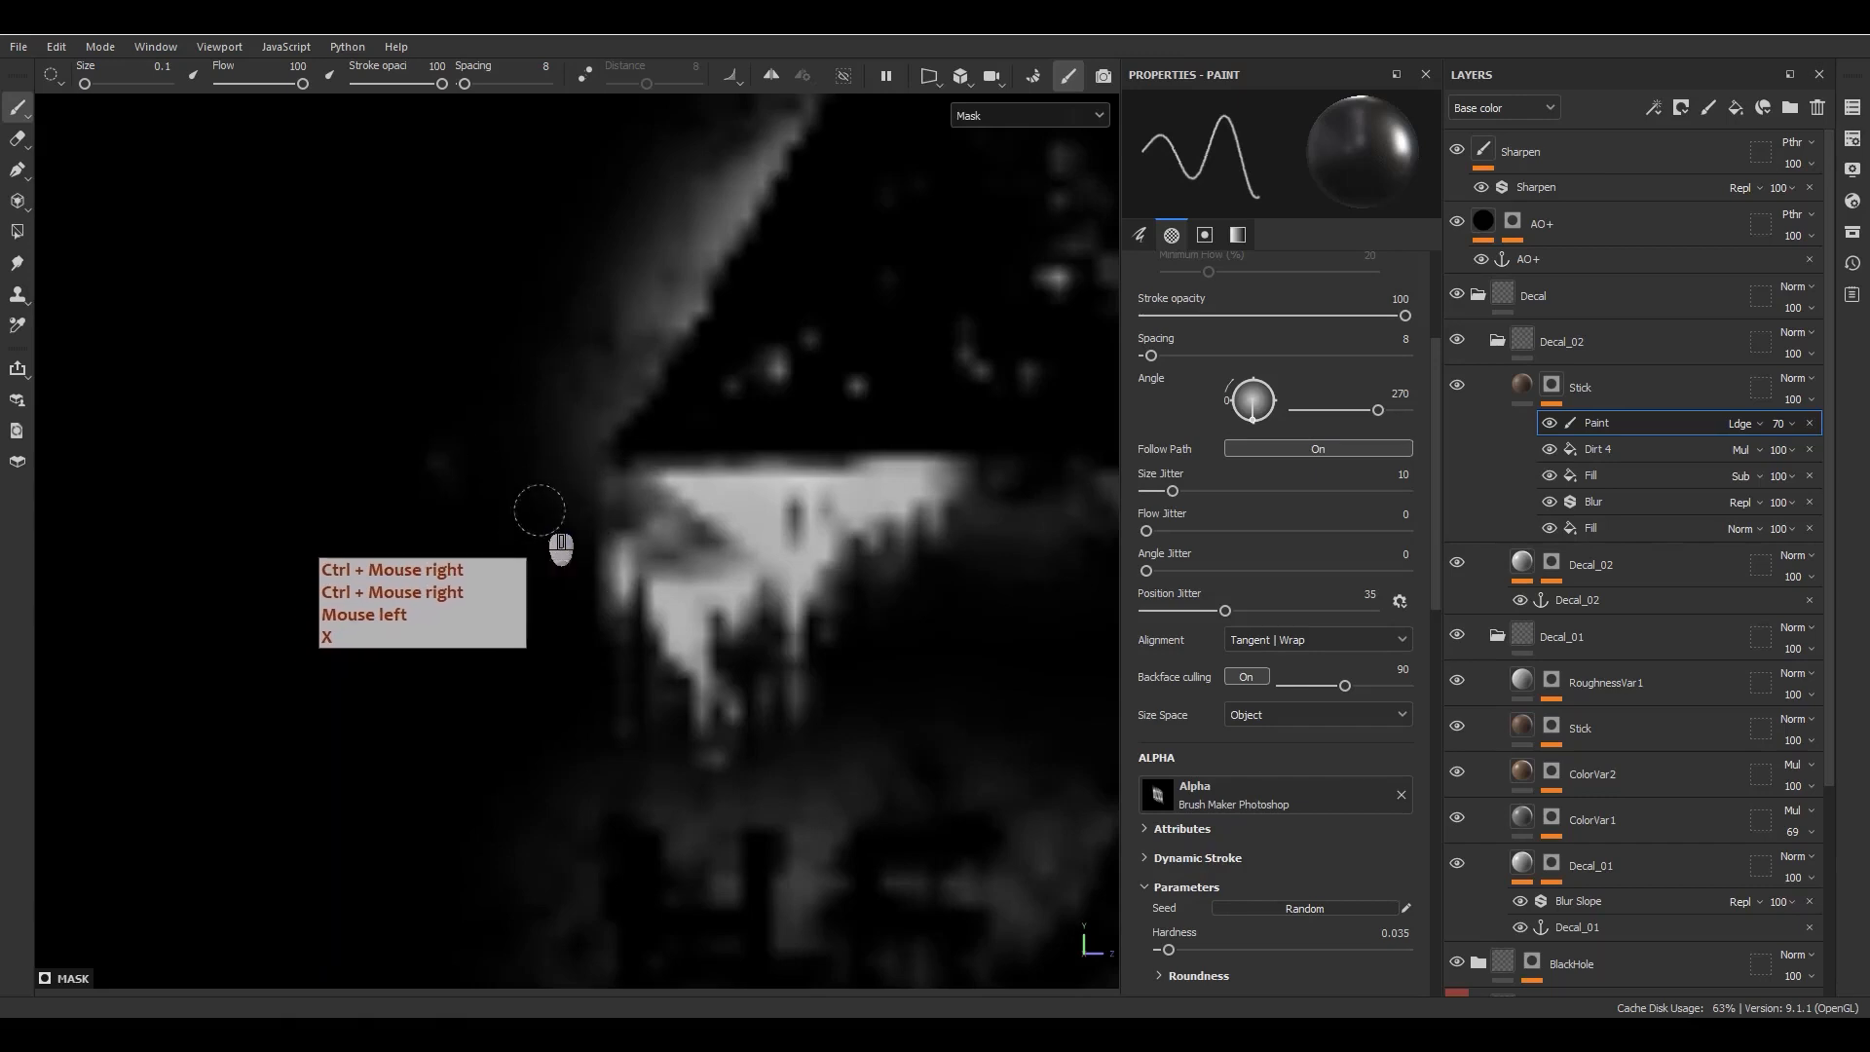
pyautogui.moveTo(710, 466)
pyautogui.mouseDown()
pyautogui.moveTo(948, 471)
pyautogui.moveTo(827, 474)
pyautogui.moveTo(881, 617)
pyautogui.moveTo(554, 658)
pyautogui.mouseUp()
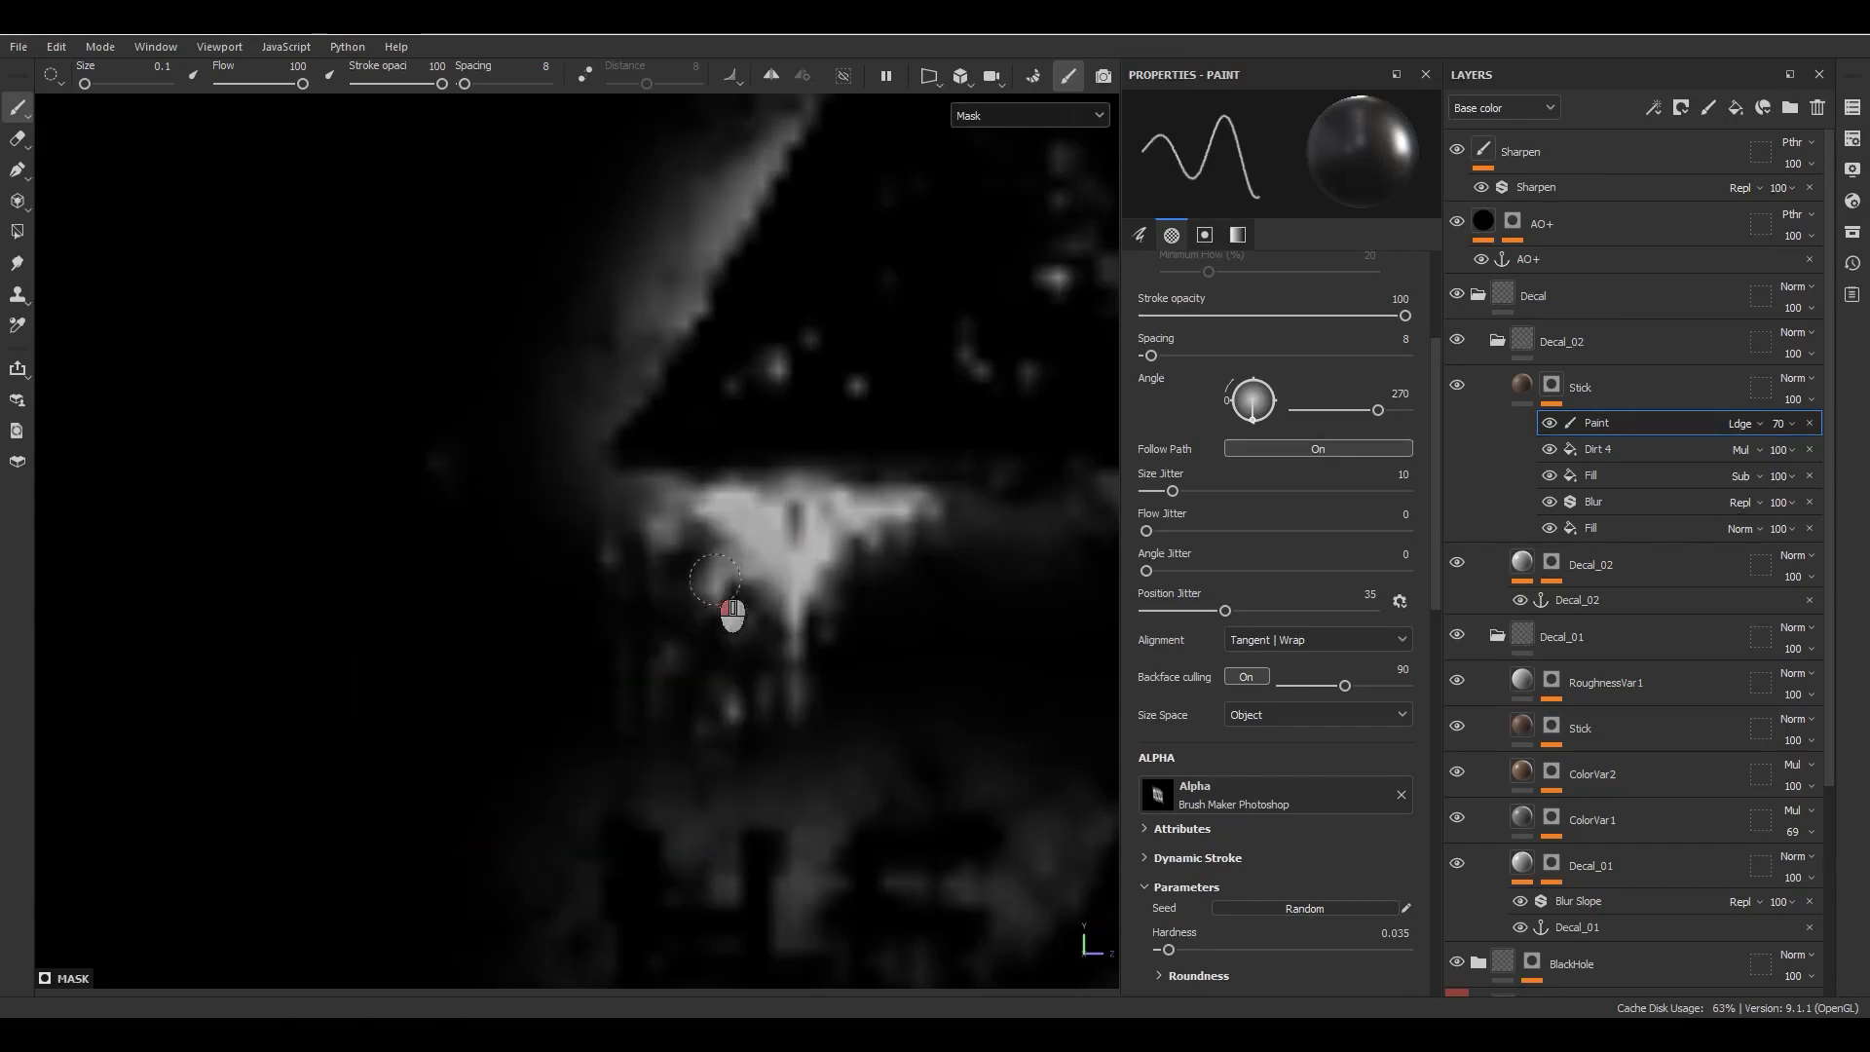
# Step: Thin the drip beneath the lower-right diamond with black brush strokes
pyautogui.scroll(-3, 712, 701)
pyautogui.moveTo(711, 746); pyautogui.dragTo(732, 618, button='middle')
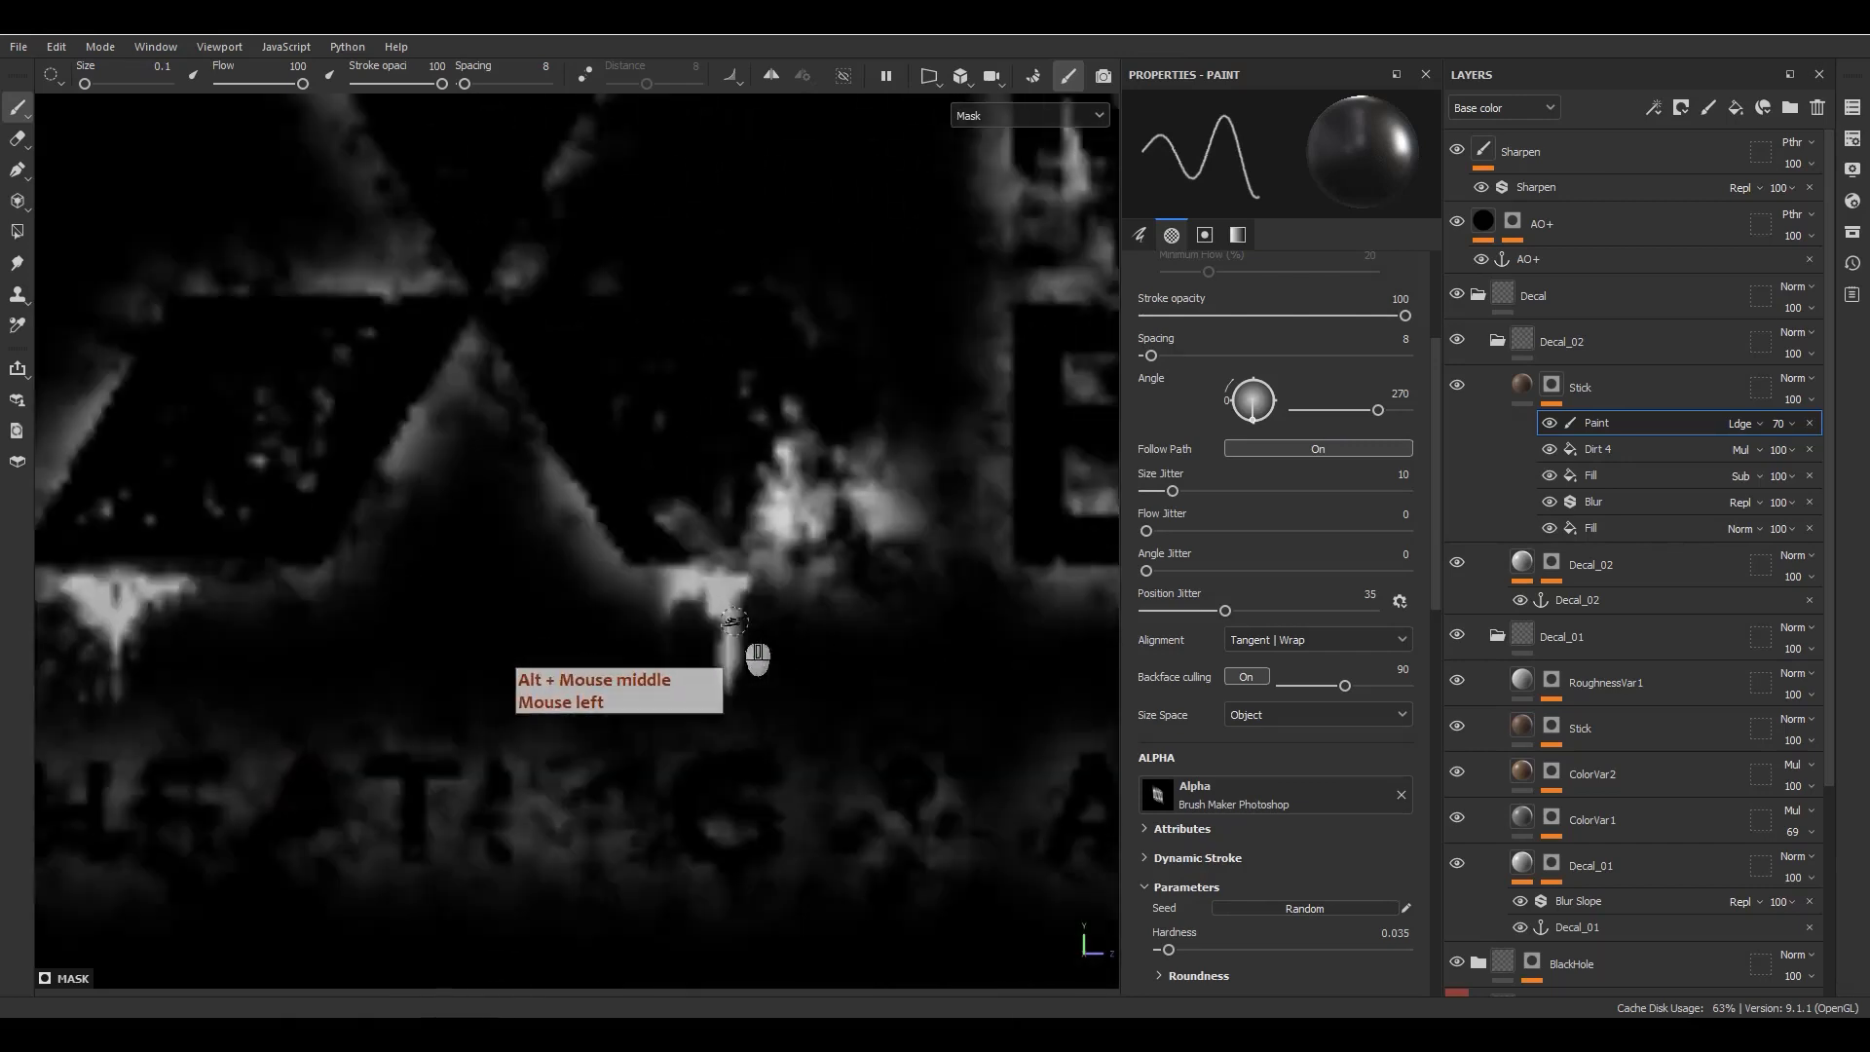
pyautogui.scroll(3, 732, 618)
pyautogui.moveTo(776, 561); pyautogui.dragTo(779, 701)
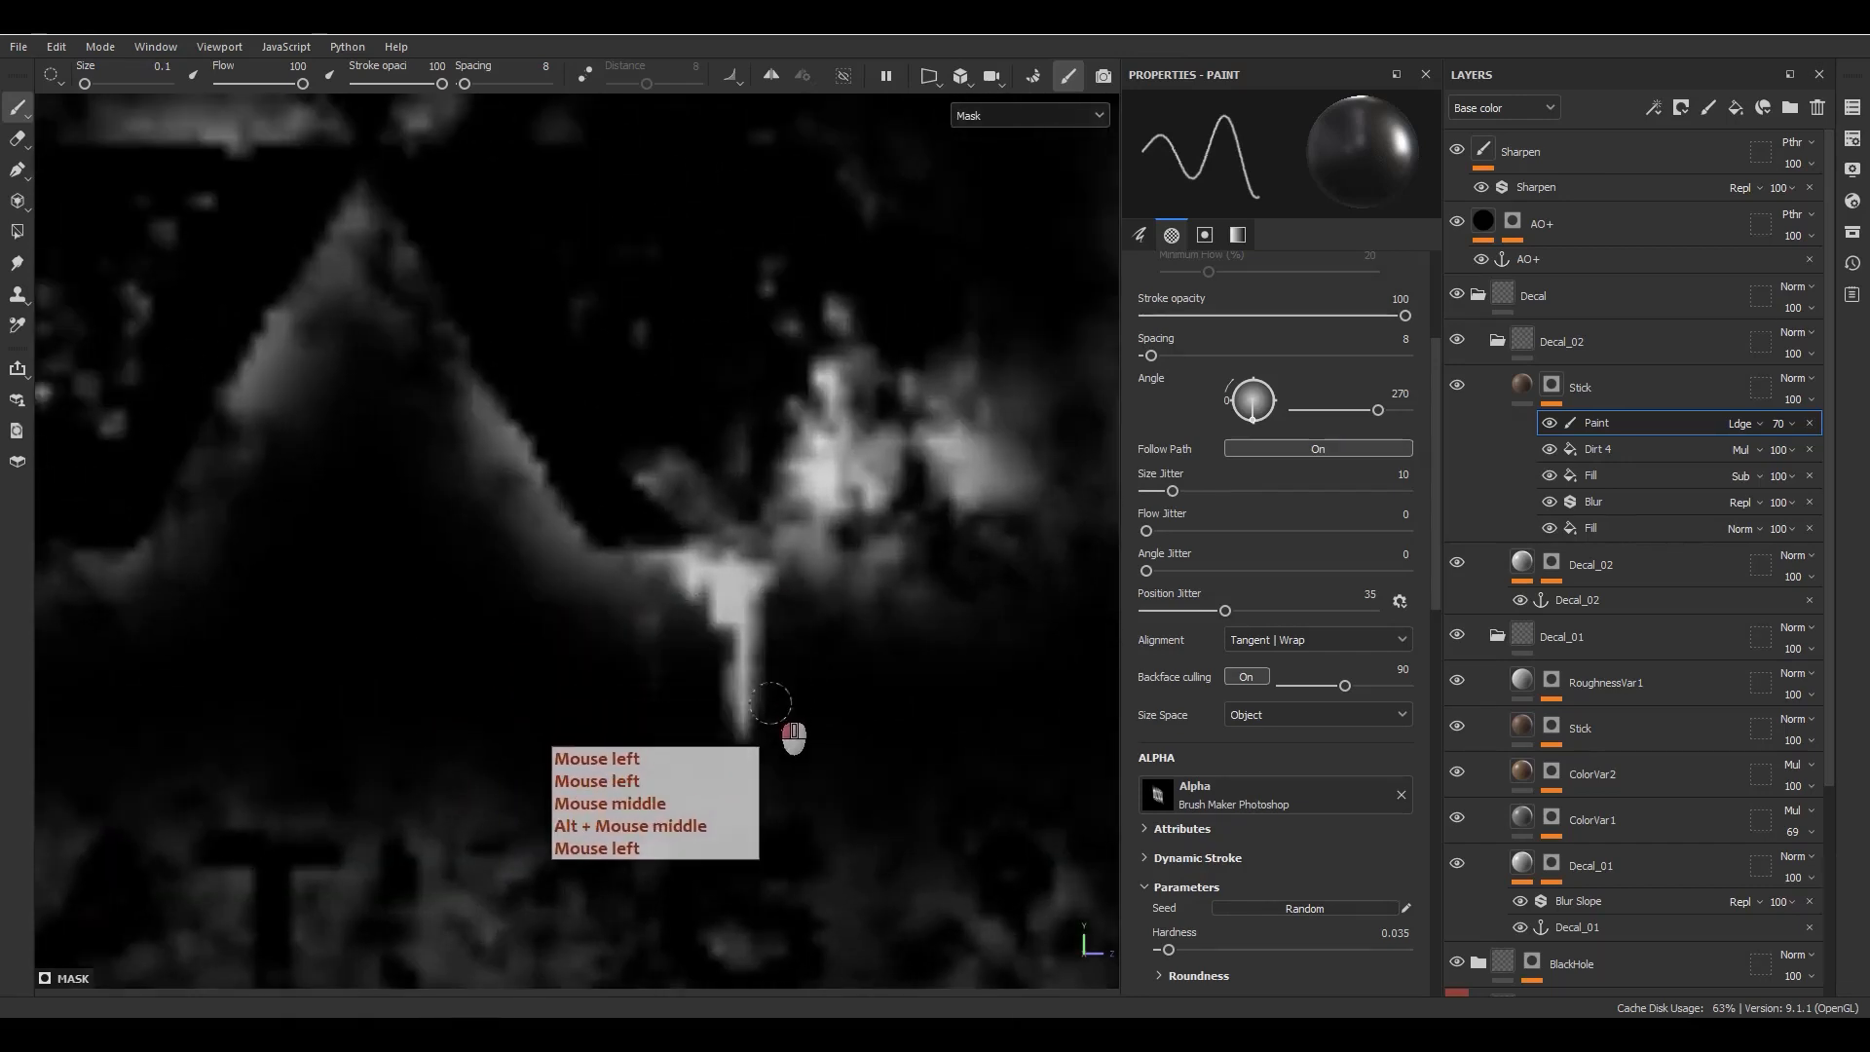
# Step: Return to the material view and set the opacity of the Stick mask's Paint effect to 30
pyautogui.press('m')
pyautogui.scroll(-3, 881, 647)
pyautogui.scroll(3, 891, 685)
pyautogui.keyDown('alt'); pyautogui.moveTo(891, 685); pyautogui.dragTo(876, 672); pyautogui.keyUp('alt')
pyautogui.keyDown('alt'); pyautogui.moveTo(876, 672); pyautogui.dragTo(838, 604, button='right'); pyautogui.keyUp('alt')
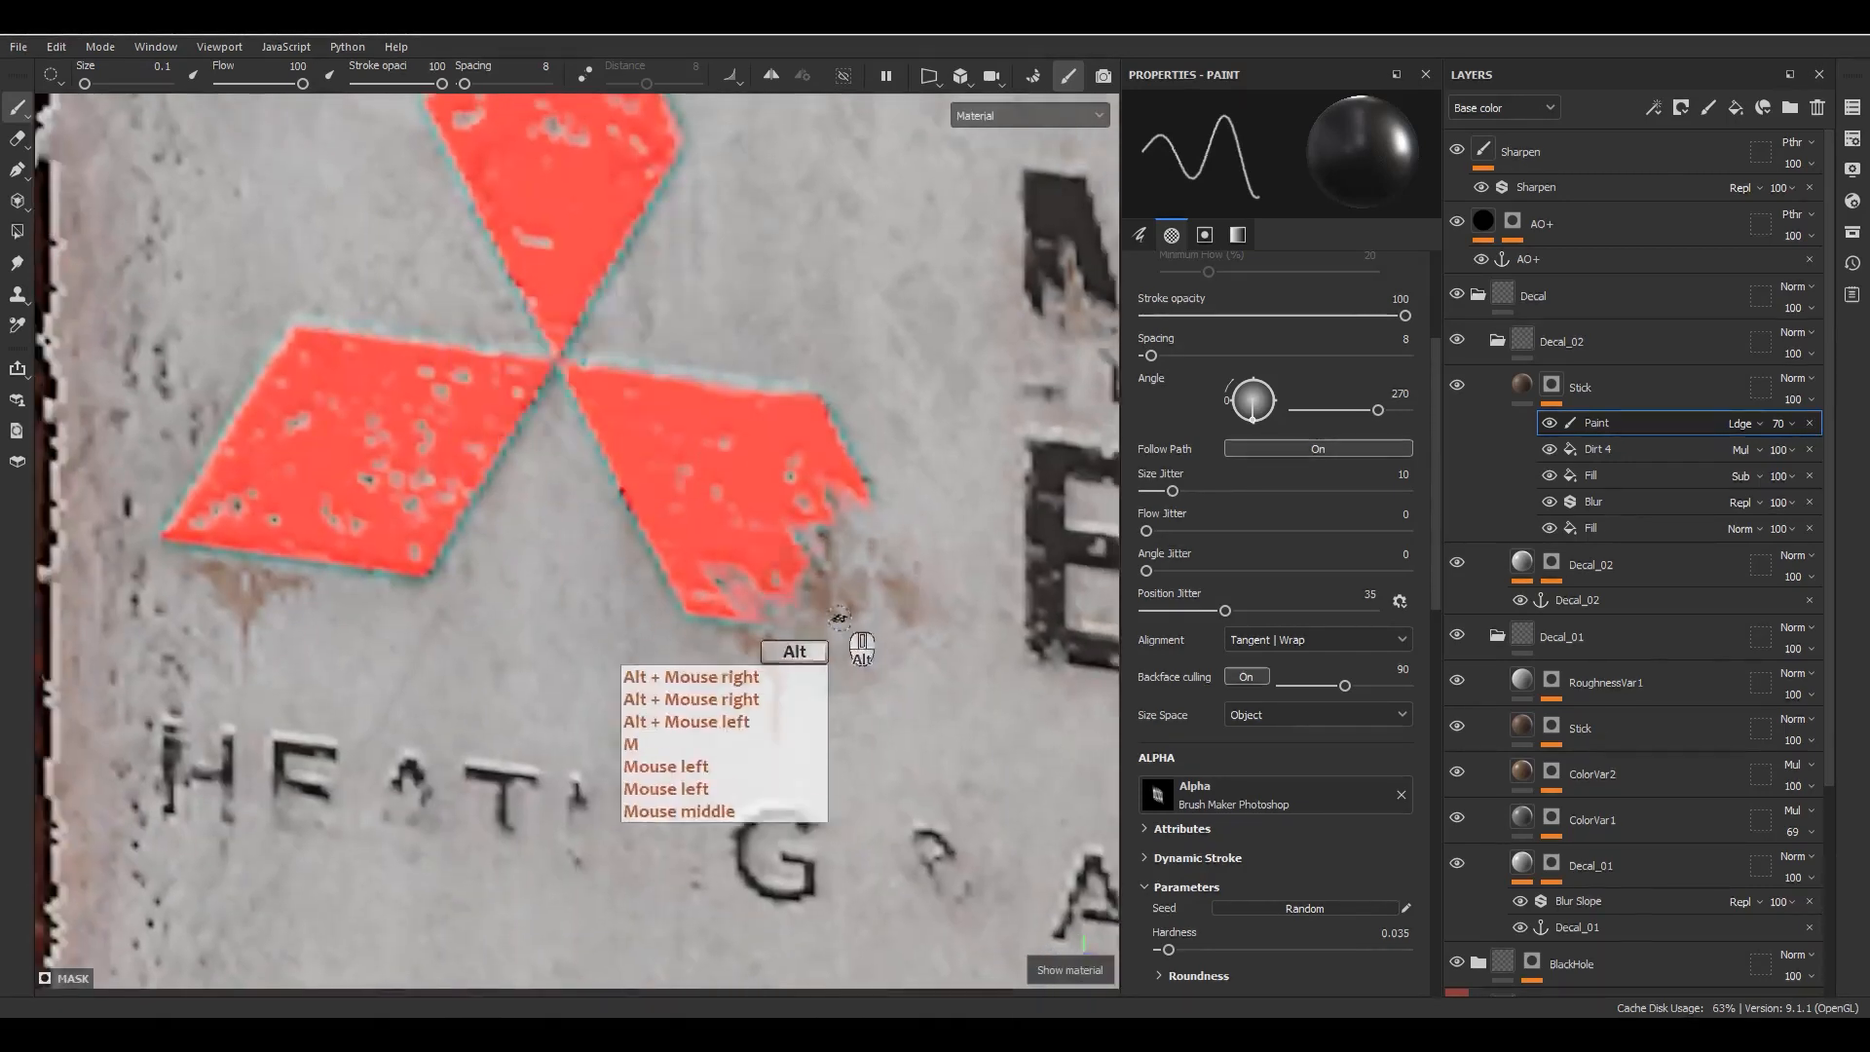
pyautogui.keyDown('alt'); pyautogui.moveTo(838, 604); pyautogui.dragTo(784, 516); pyautogui.keyUp('alt')
pyautogui.keyDown('alt'); pyautogui.moveTo(784, 516); pyautogui.dragTo(782, 531, button='right'); pyautogui.keyUp('alt')
pyautogui.keyDown('alt'); pyautogui.moveTo(783, 531); pyautogui.dragTo(857, 511); pyautogui.keyUp('alt')
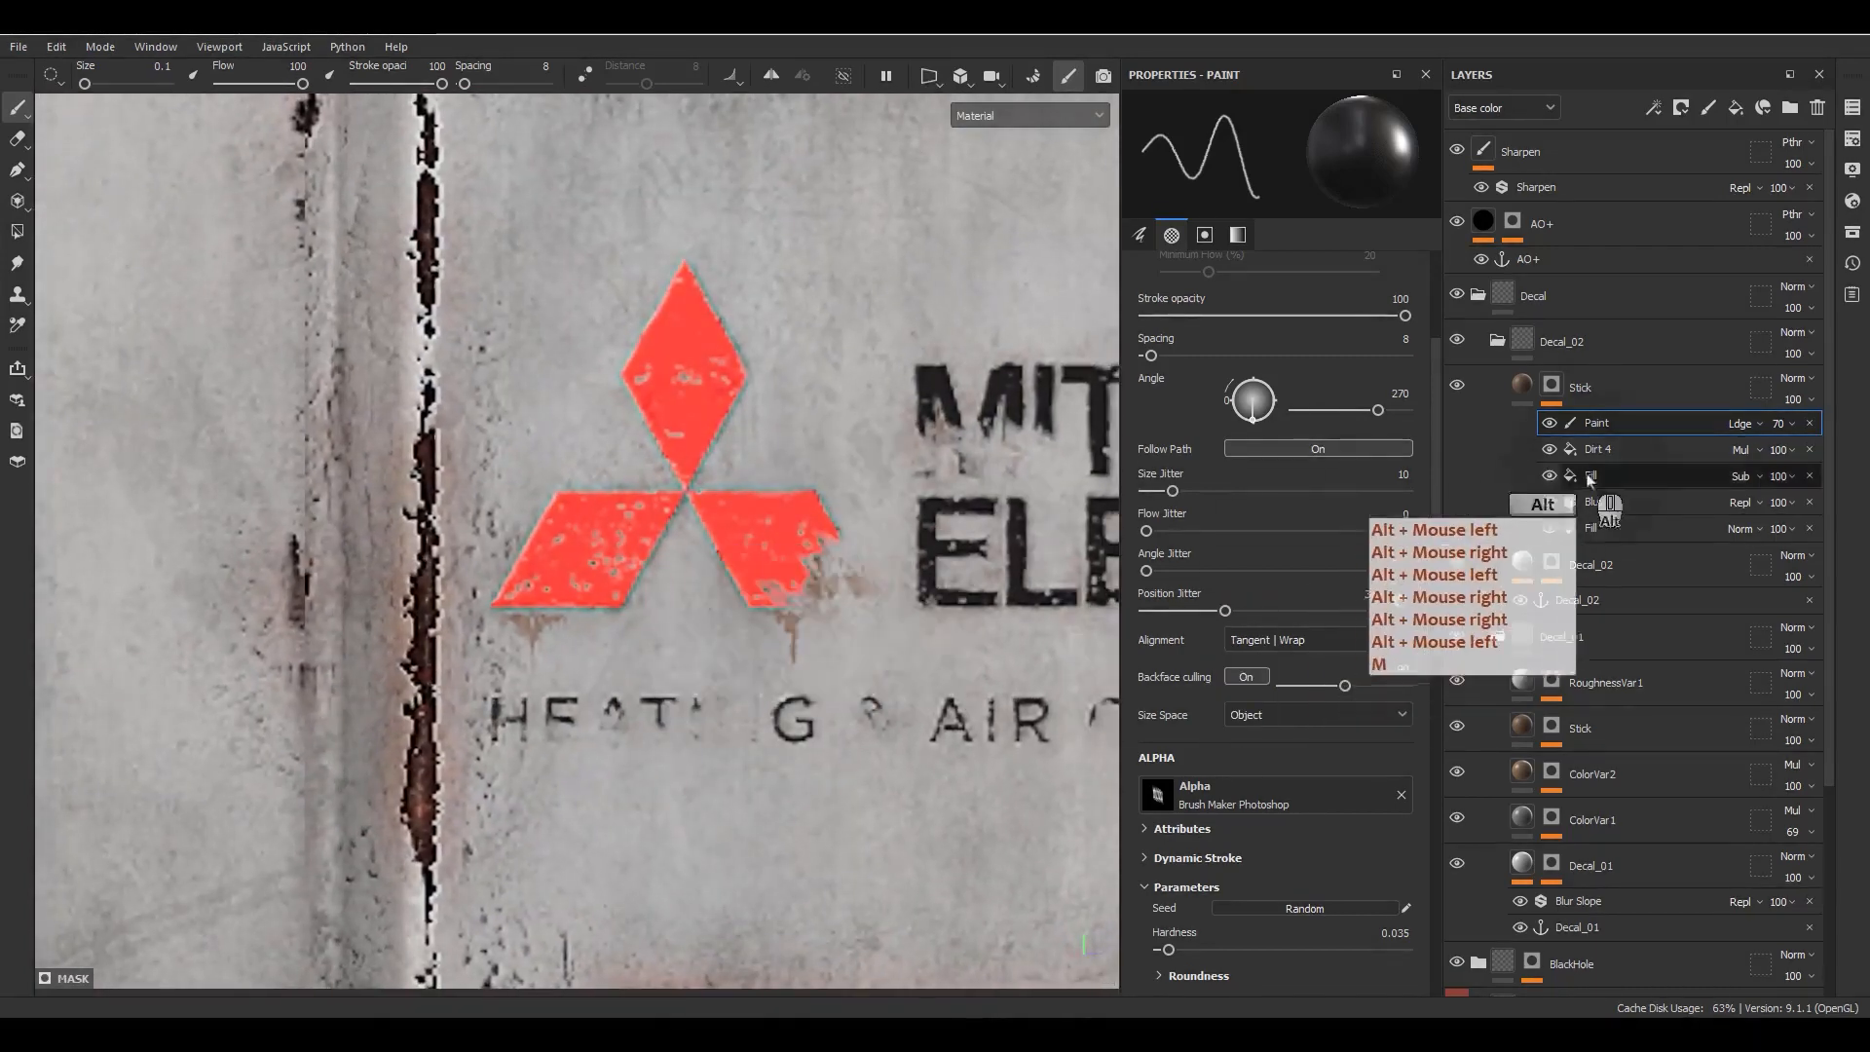
pyautogui.click(1668, 423)
pyautogui.click(1779, 424)
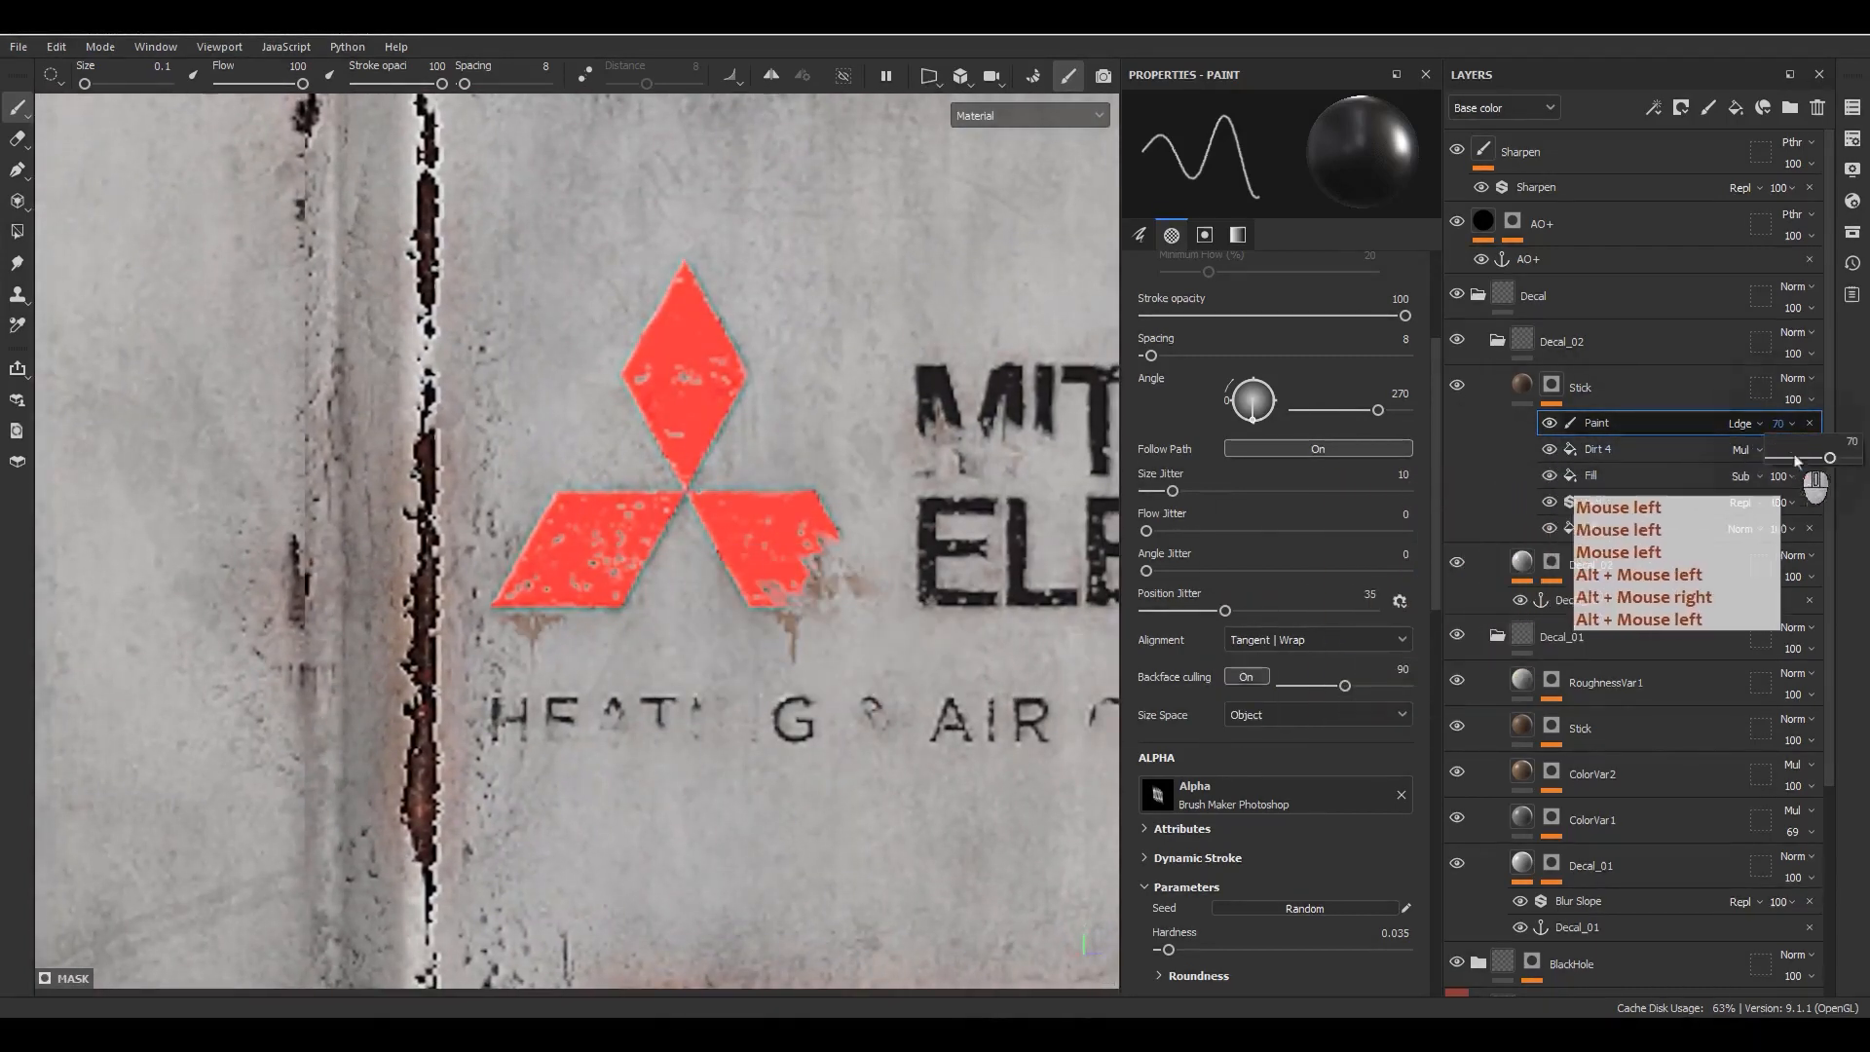
pyautogui.click(1746, 445)
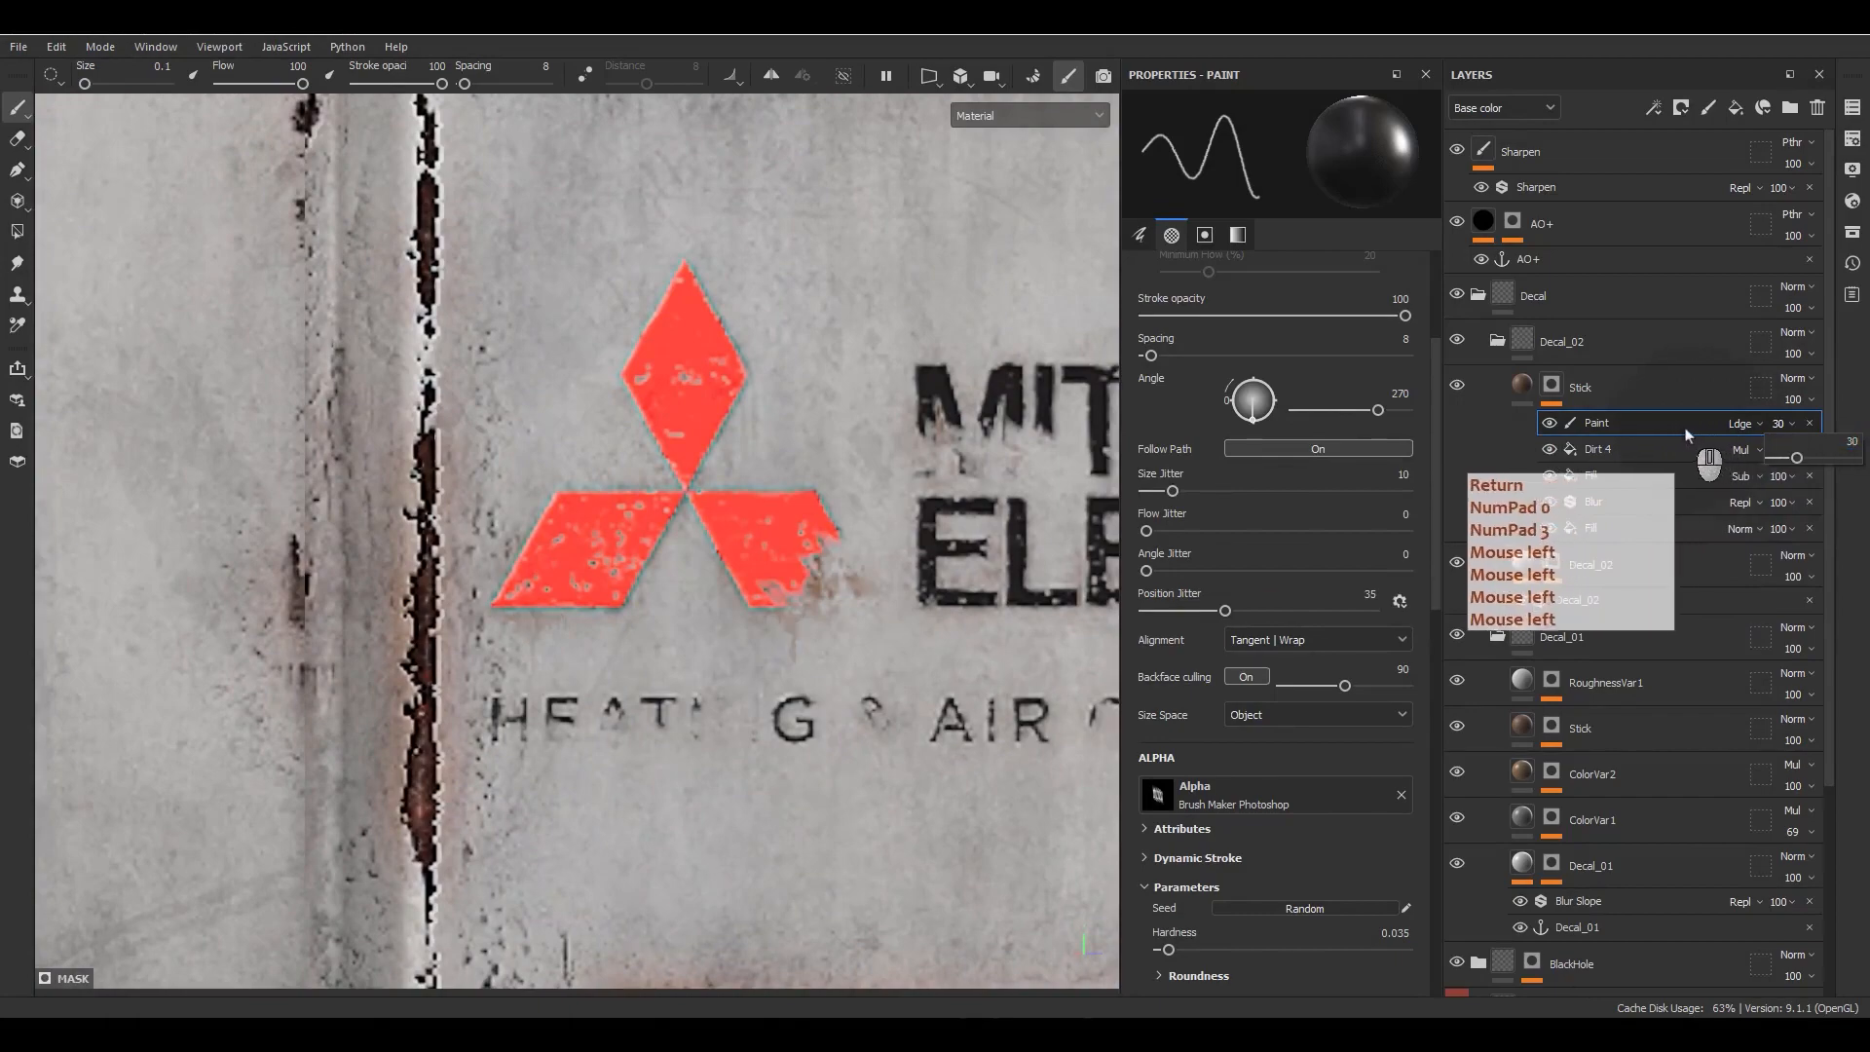
# Step: Check the decal on the panel, then display the Decal_02 layer's mask alone and select its base fill
pyautogui.keyDown('alt'); pyautogui.moveTo(711, 584); pyautogui.dragTo(822, 621, button='right'); pyautogui.keyUp('alt')
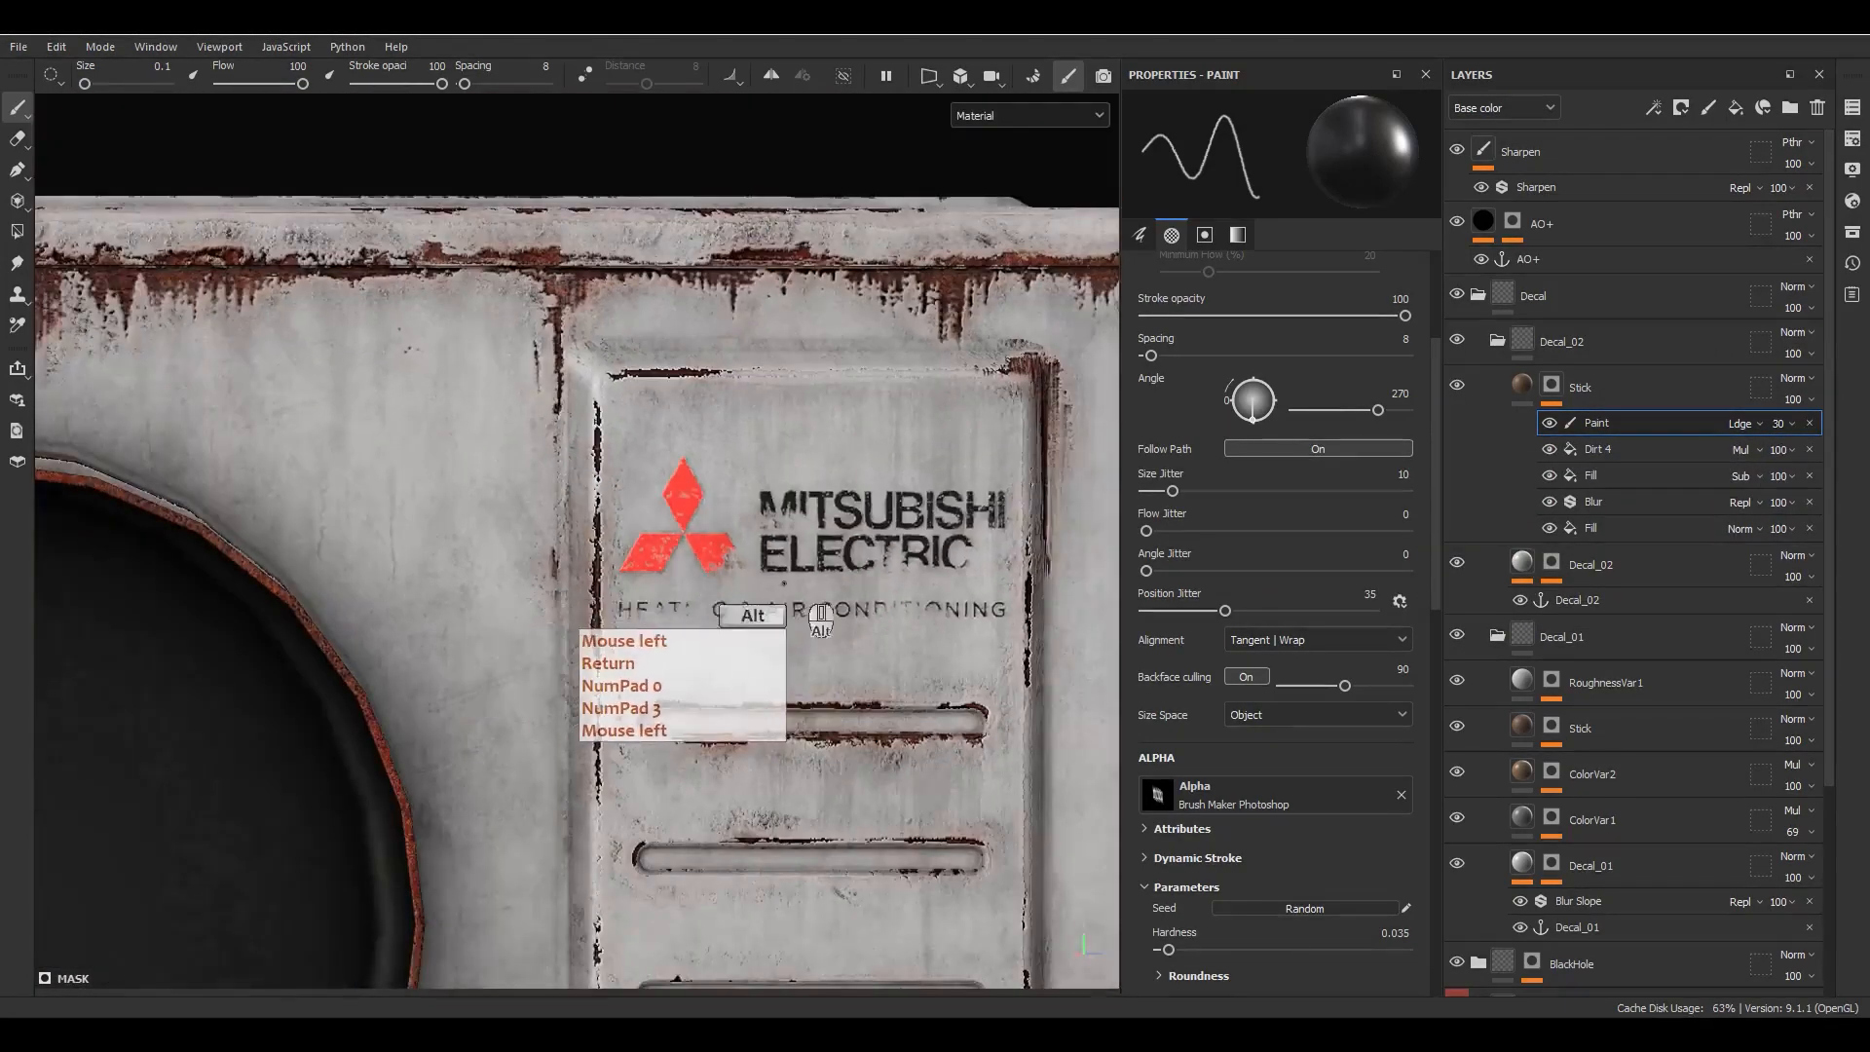
pyautogui.keyDown('alt'); pyautogui.moveTo(822, 620); pyautogui.dragTo(777, 596); pyautogui.keyUp('alt')
pyautogui.keyDown('alt'); pyautogui.moveTo(776, 596); pyautogui.dragTo(741, 370, button='right'); pyautogui.keyUp('alt')
pyautogui.keyDown('alt'); pyautogui.moveTo(855, 438); pyautogui.dragTo(835, 156, button='middle'); pyautogui.keyUp('alt')
pyautogui.moveTo(806, 443)
pyautogui.keyDown('alt'); pyautogui.mouseDown()
pyautogui.moveTo(797, 457)
pyautogui.moveTo(826, 425)
pyautogui.mouseUp(); pyautogui.keyUp('alt')
pyautogui.scroll(8, 820, 317)
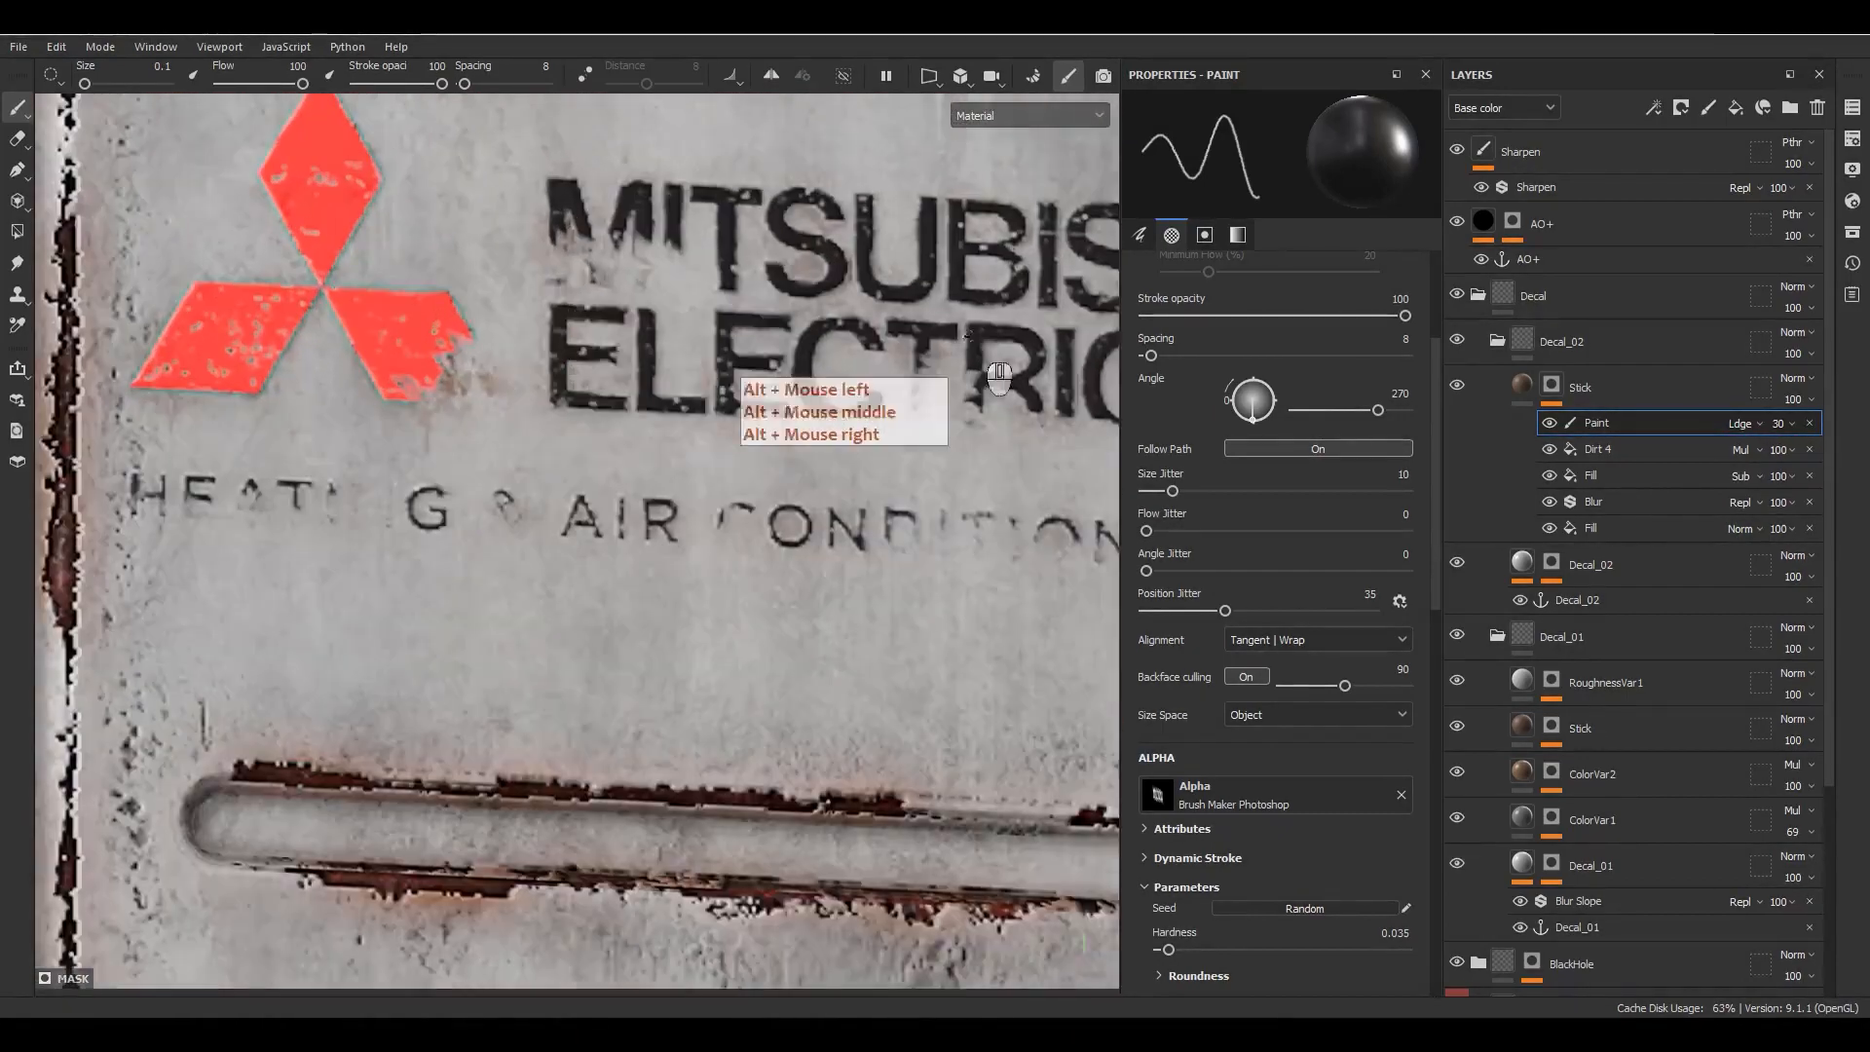
pyautogui.keyDown('alt'); pyautogui.moveTo(999, 375); pyautogui.dragTo(1001, 492, button='middle'); pyautogui.keyUp('alt')
pyautogui.click(1523, 565)
pyautogui.keyDown('alt'); pyautogui.click(1520, 568); pyautogui.keyUp('alt')
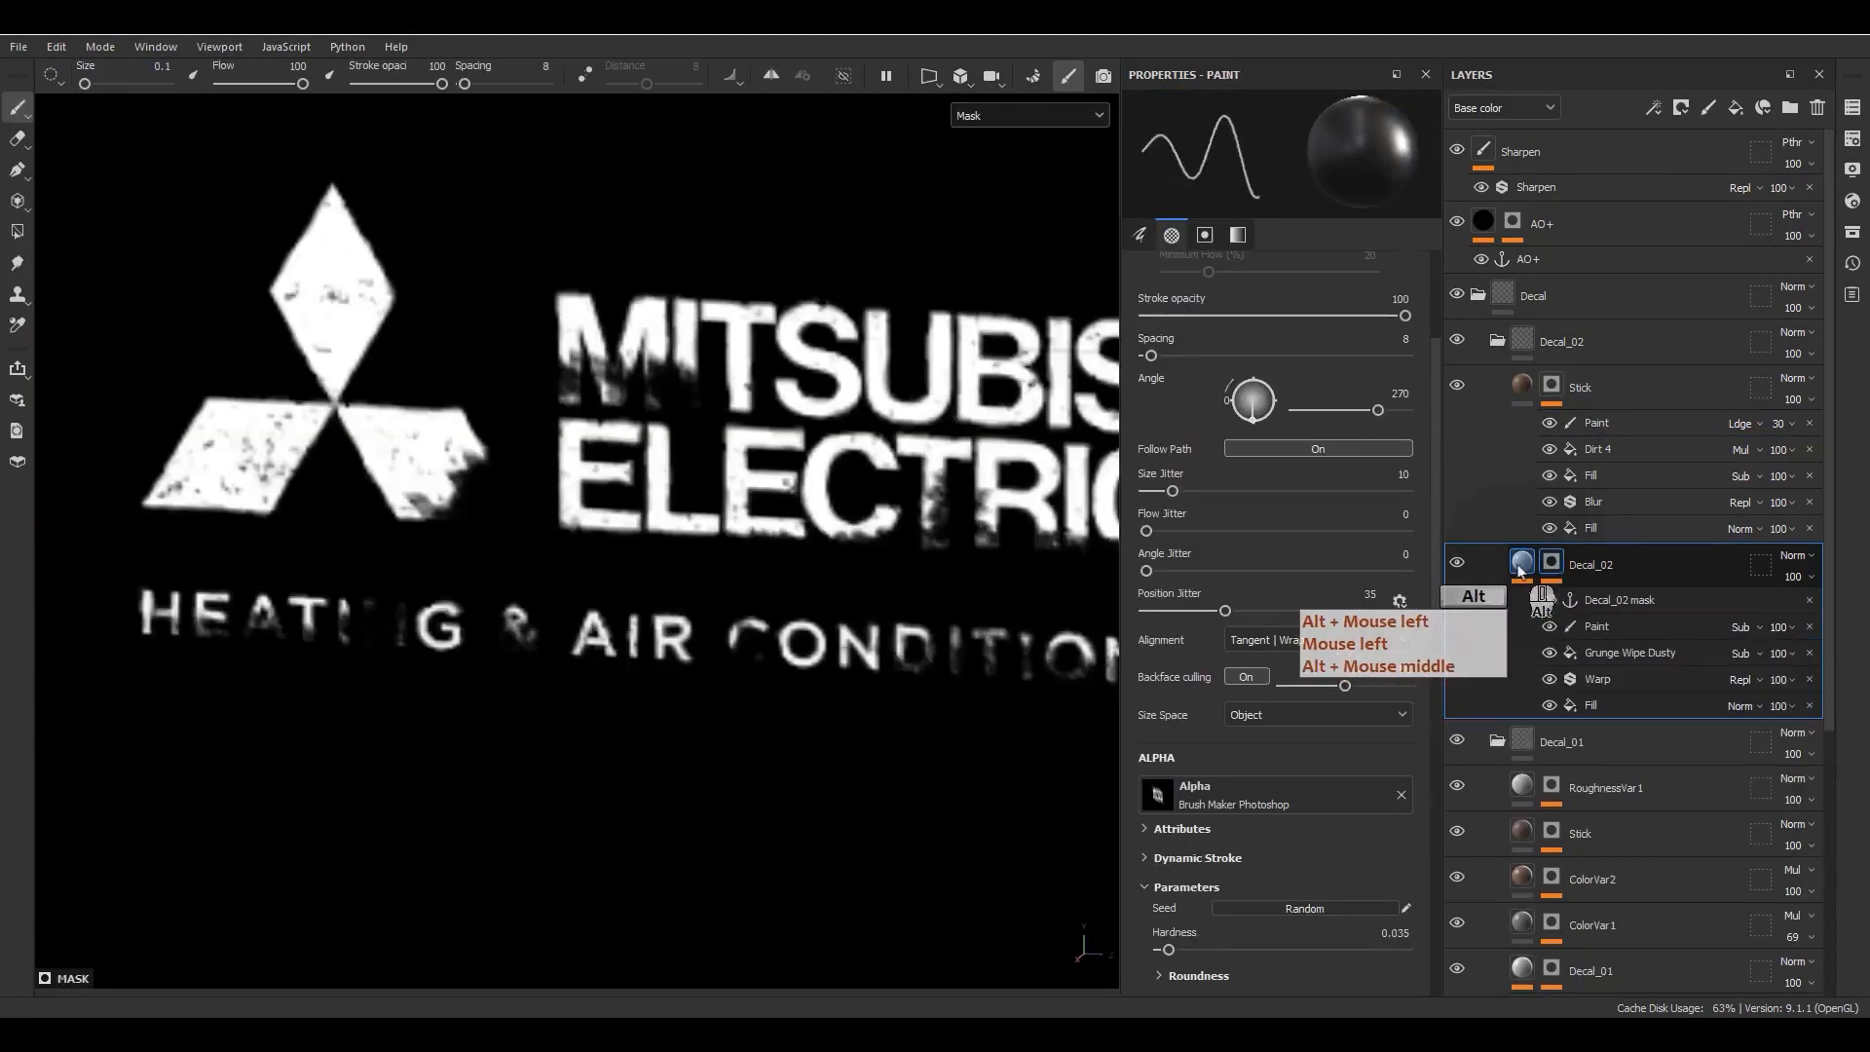
pyautogui.click(1561, 712)
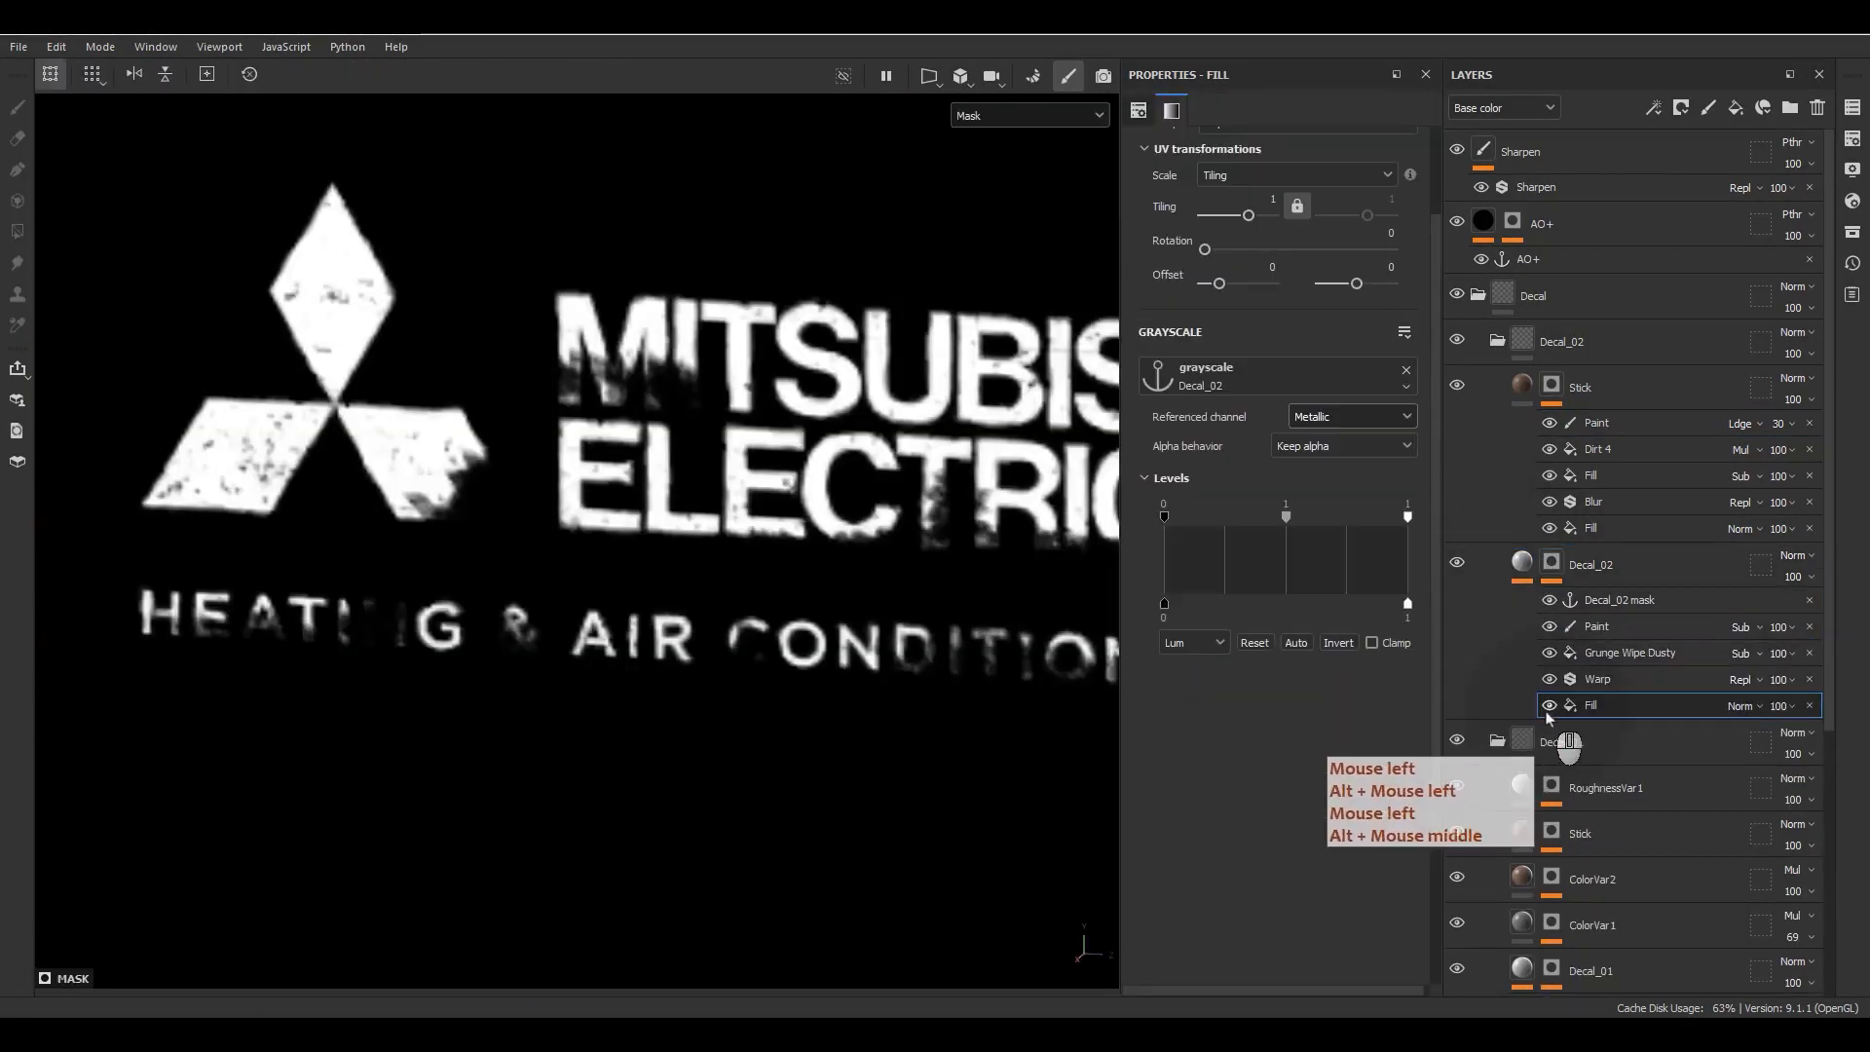
pyautogui.click(1549, 708)
pyautogui.click(1551, 708)
pyautogui.rightClick(1575, 708)
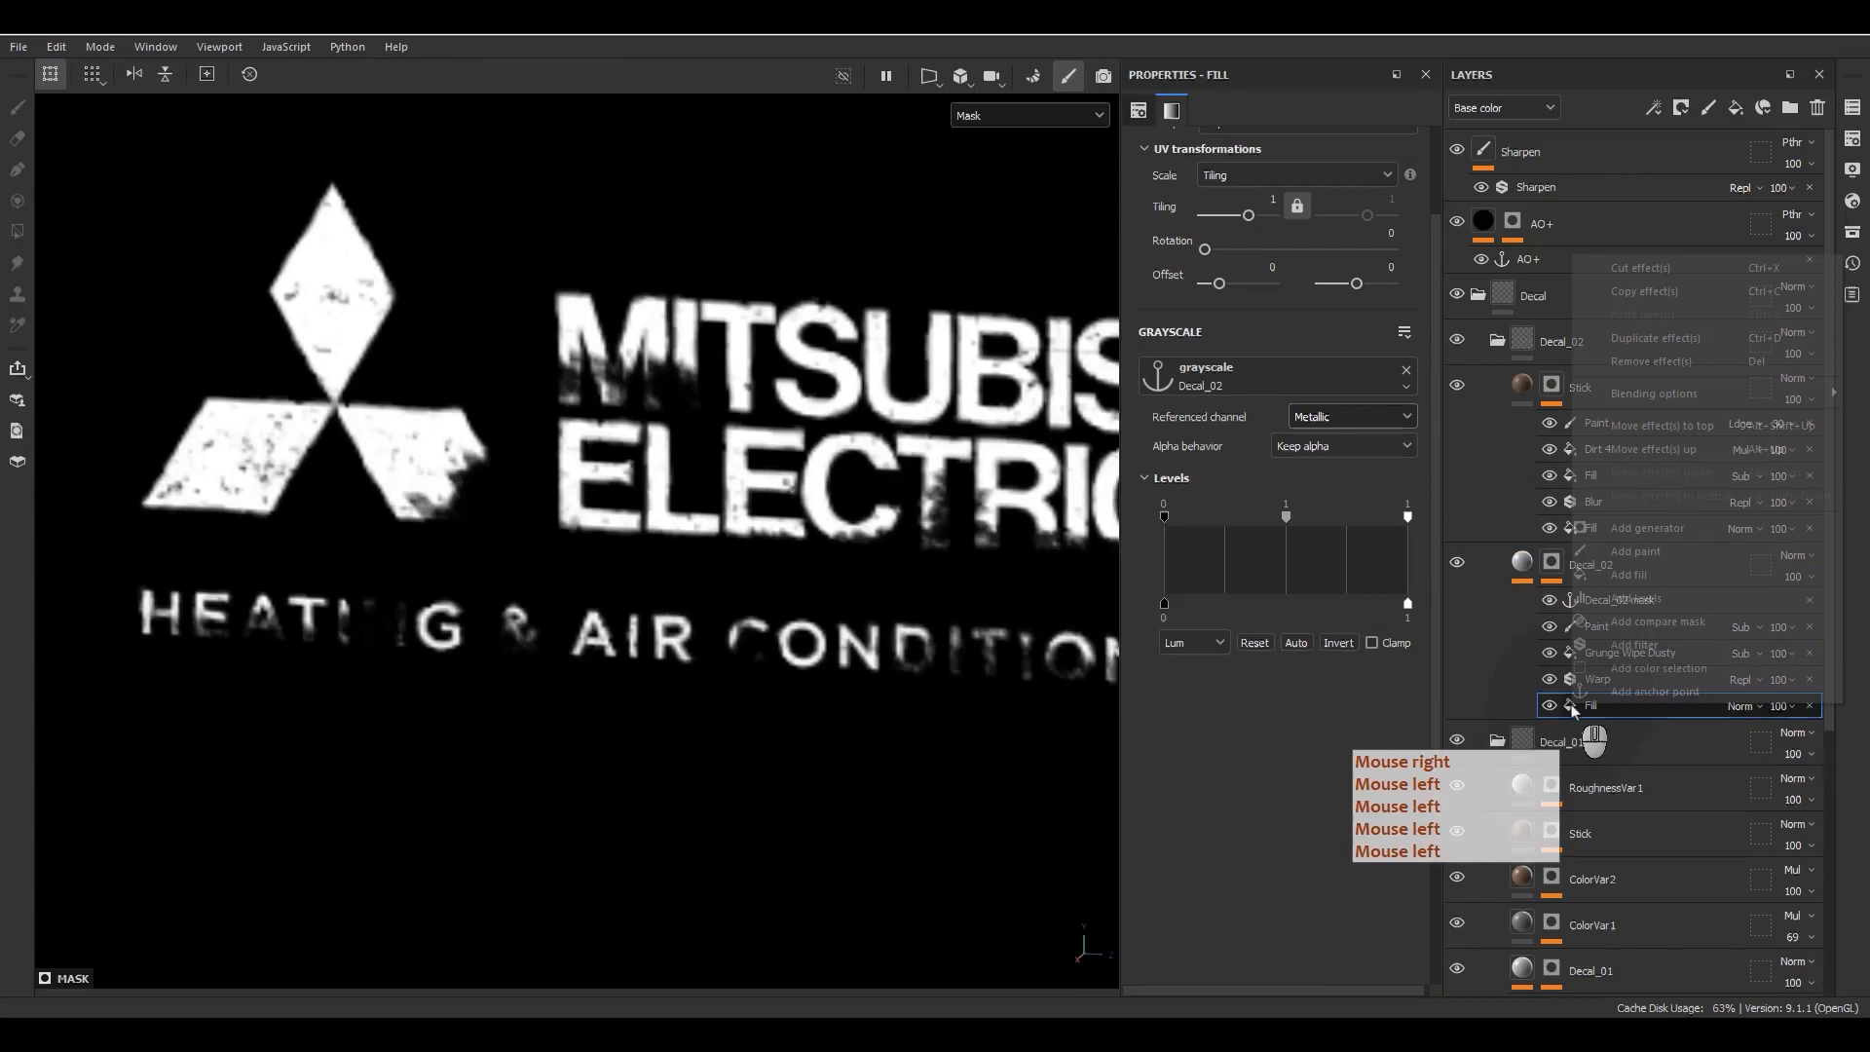
pyautogui.click(1641, 644)
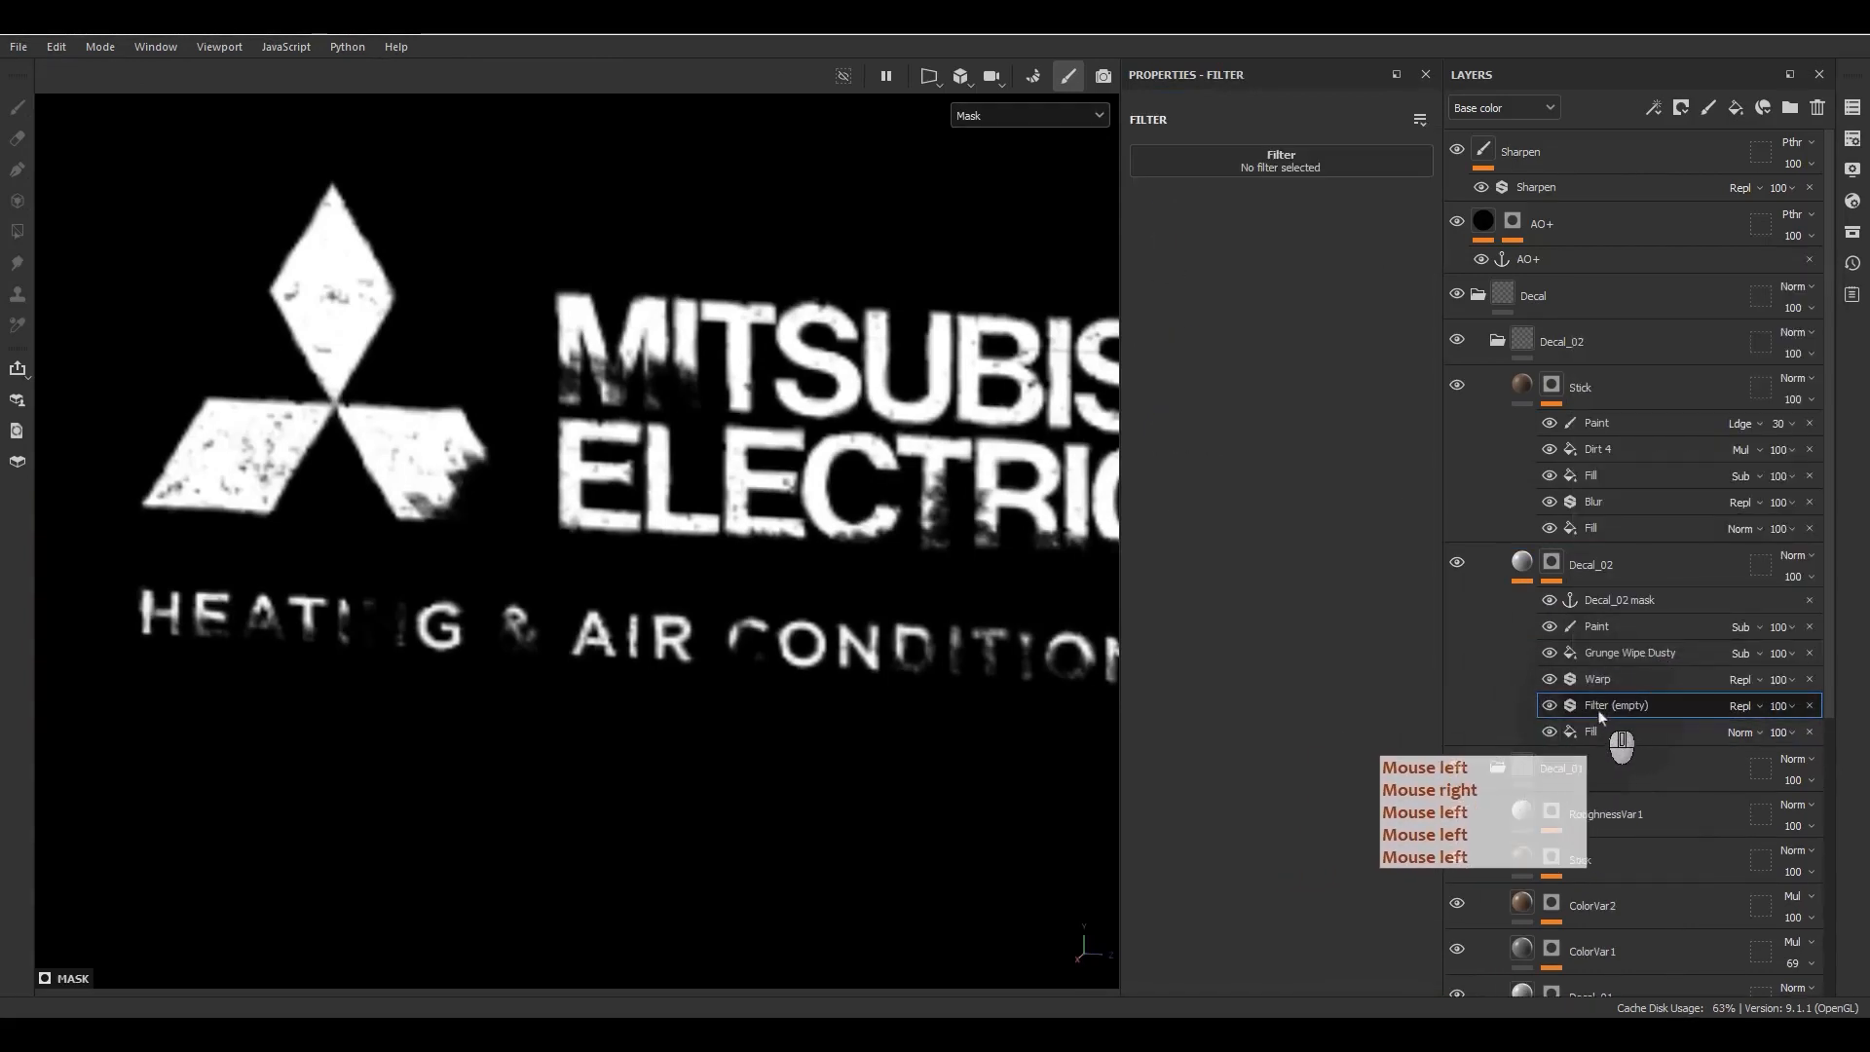
pyautogui.click(1809, 706)
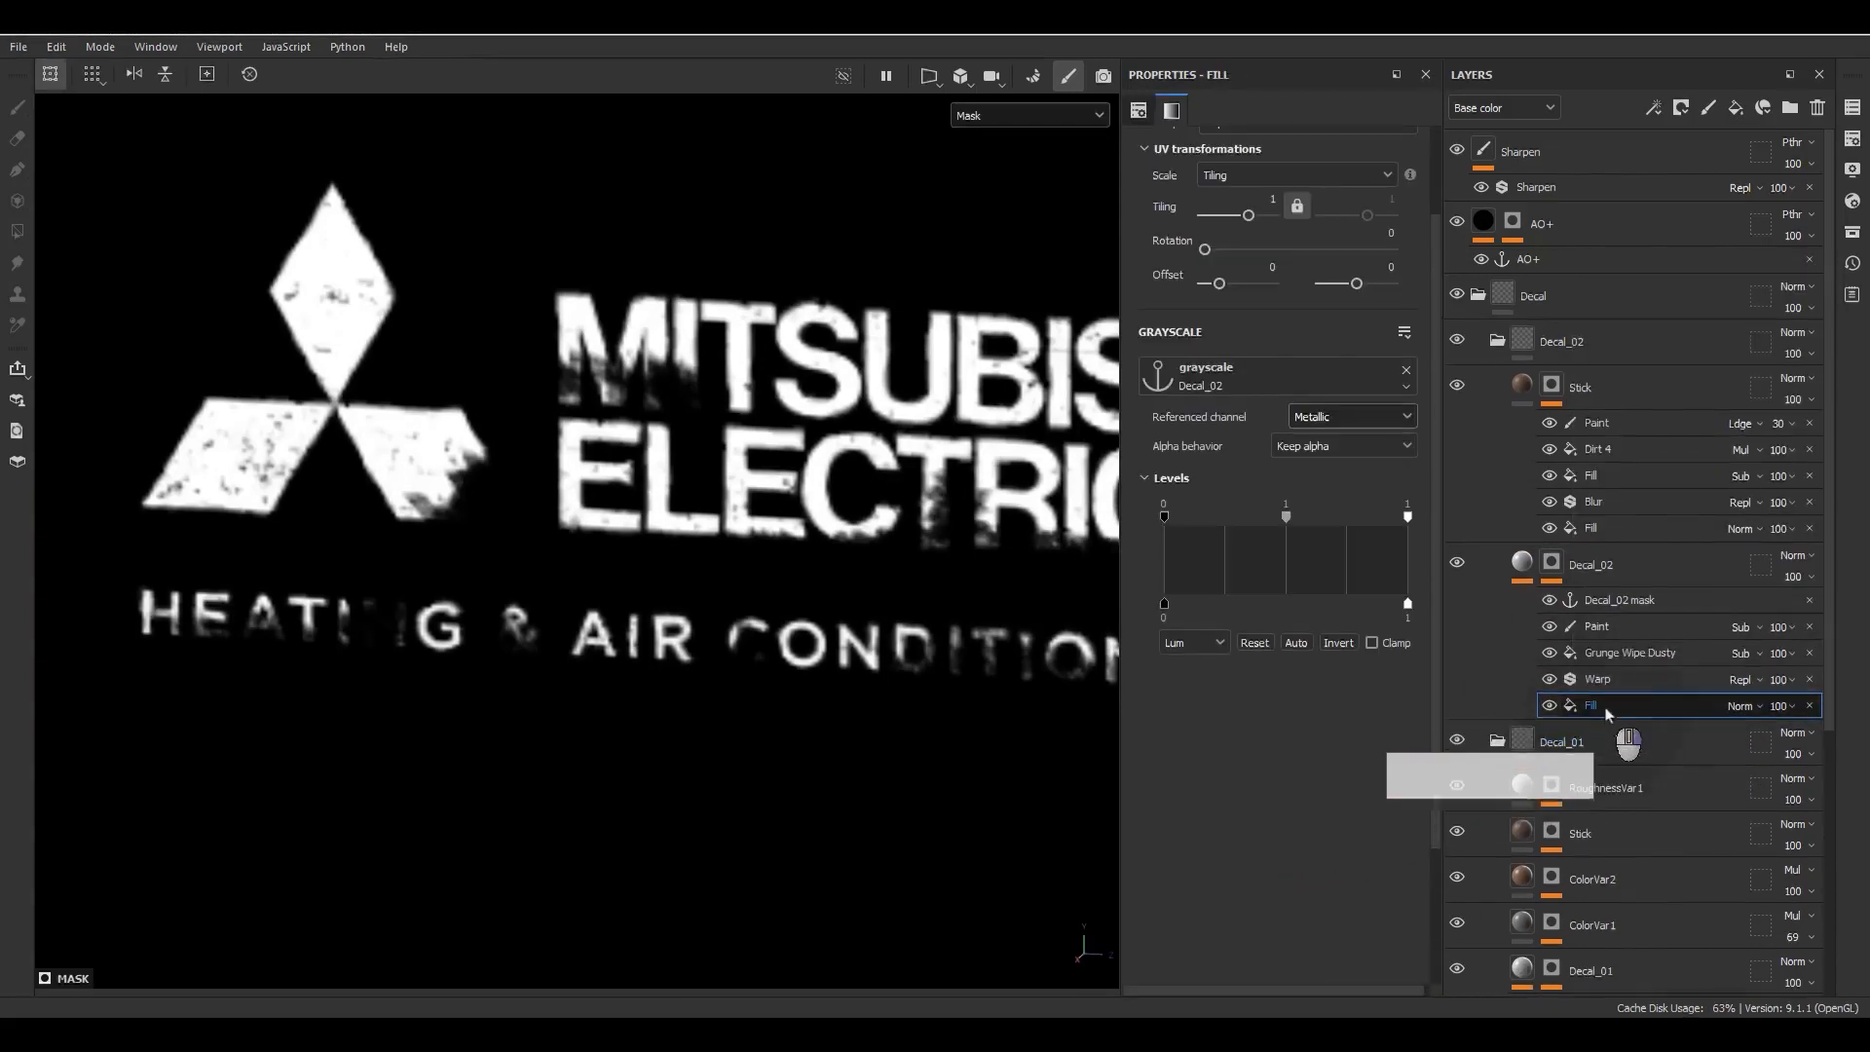
# Step: Add a fill above the Decal_02 mask's base fill using the Grunge Leaks texture with tiling 4
pyautogui.rightClick(1600, 707)
pyautogui.click(1656, 577)
pyautogui.click(1267, 378)
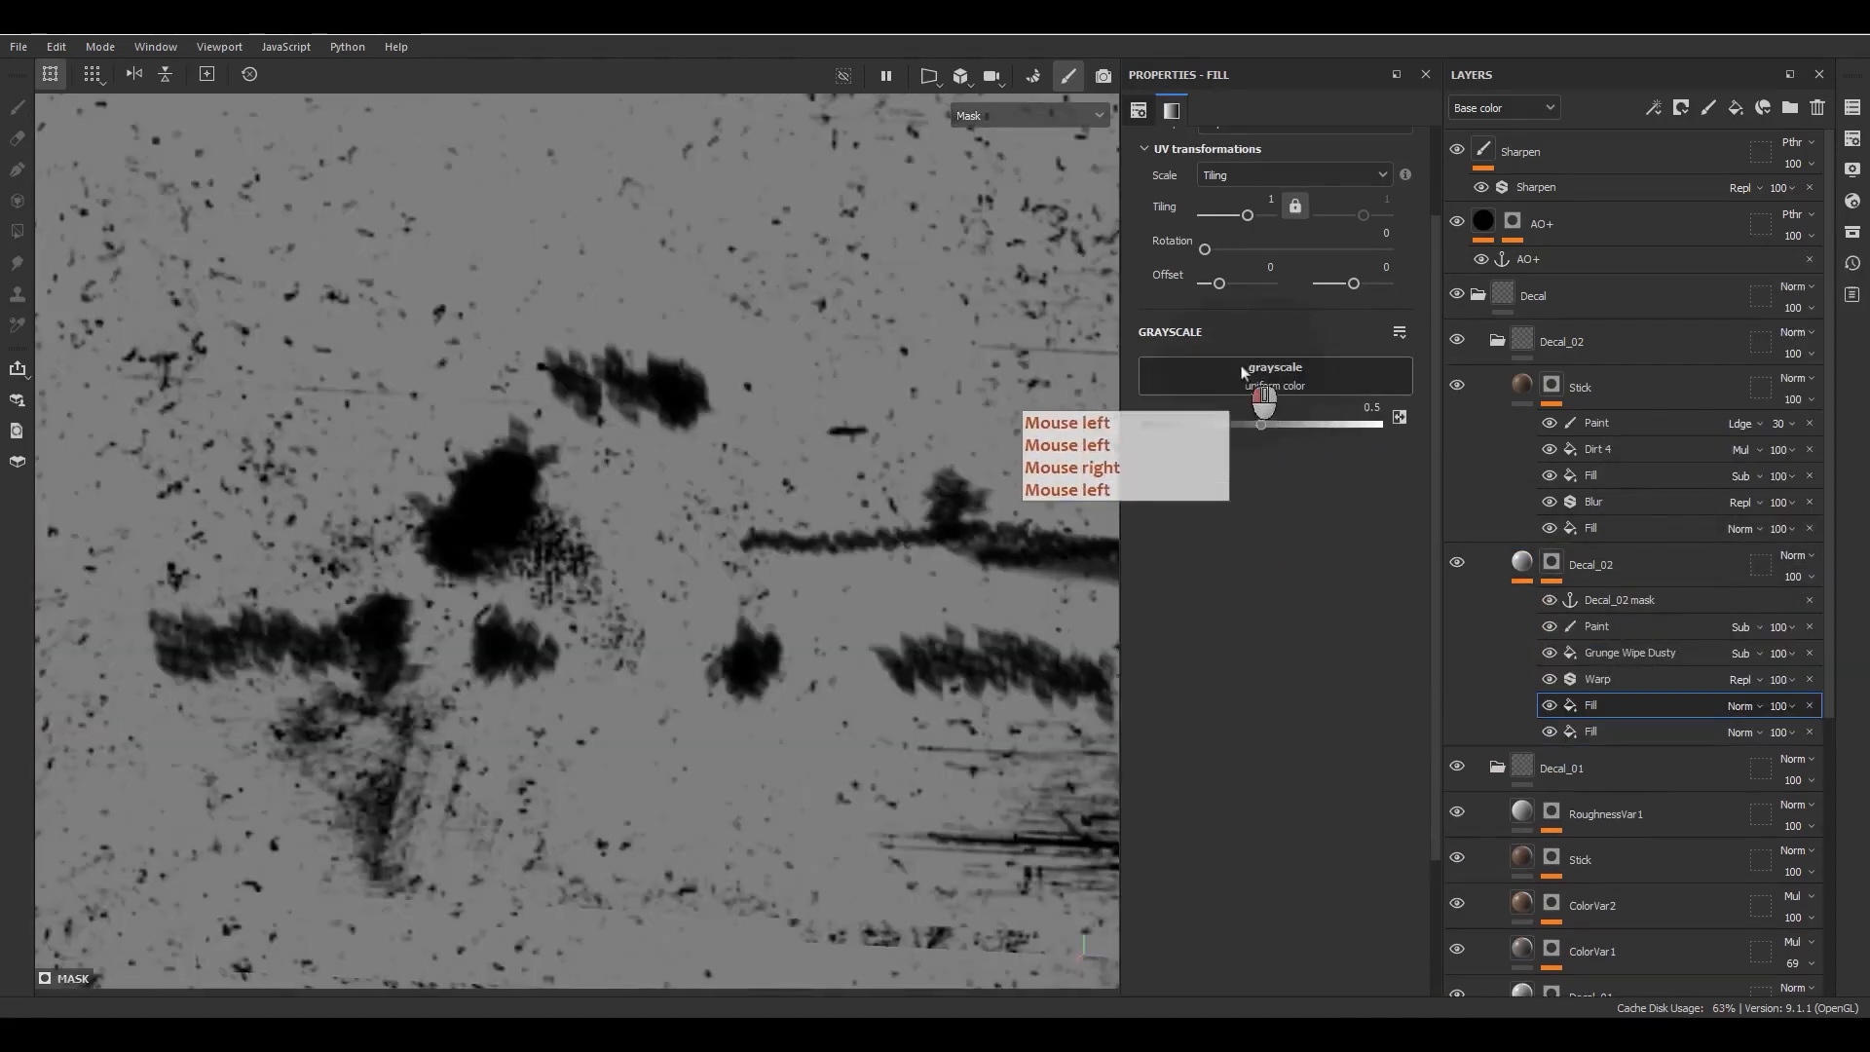
pyautogui.press('BackSpace')
pyautogui.press('BackSpace')
pyautogui.press('BackSpace')
pyautogui.press('BackSpace')
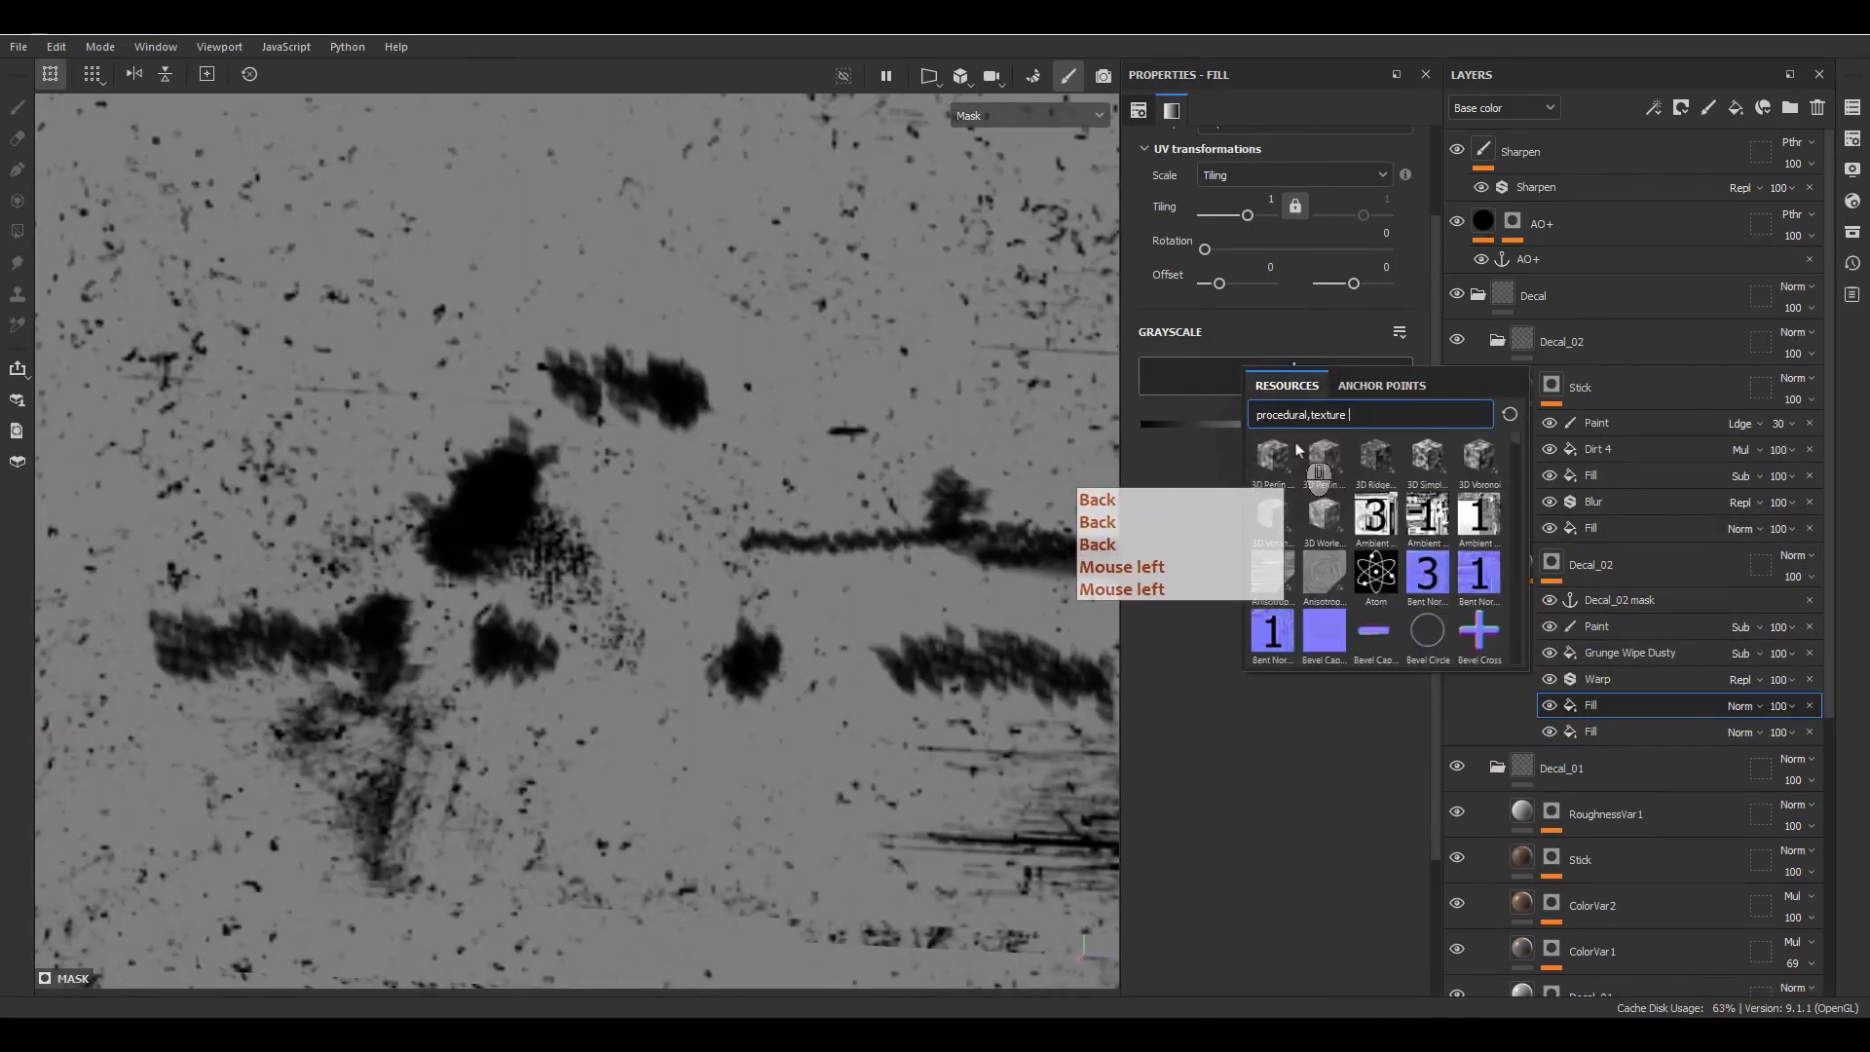
pyautogui.write('grunge')
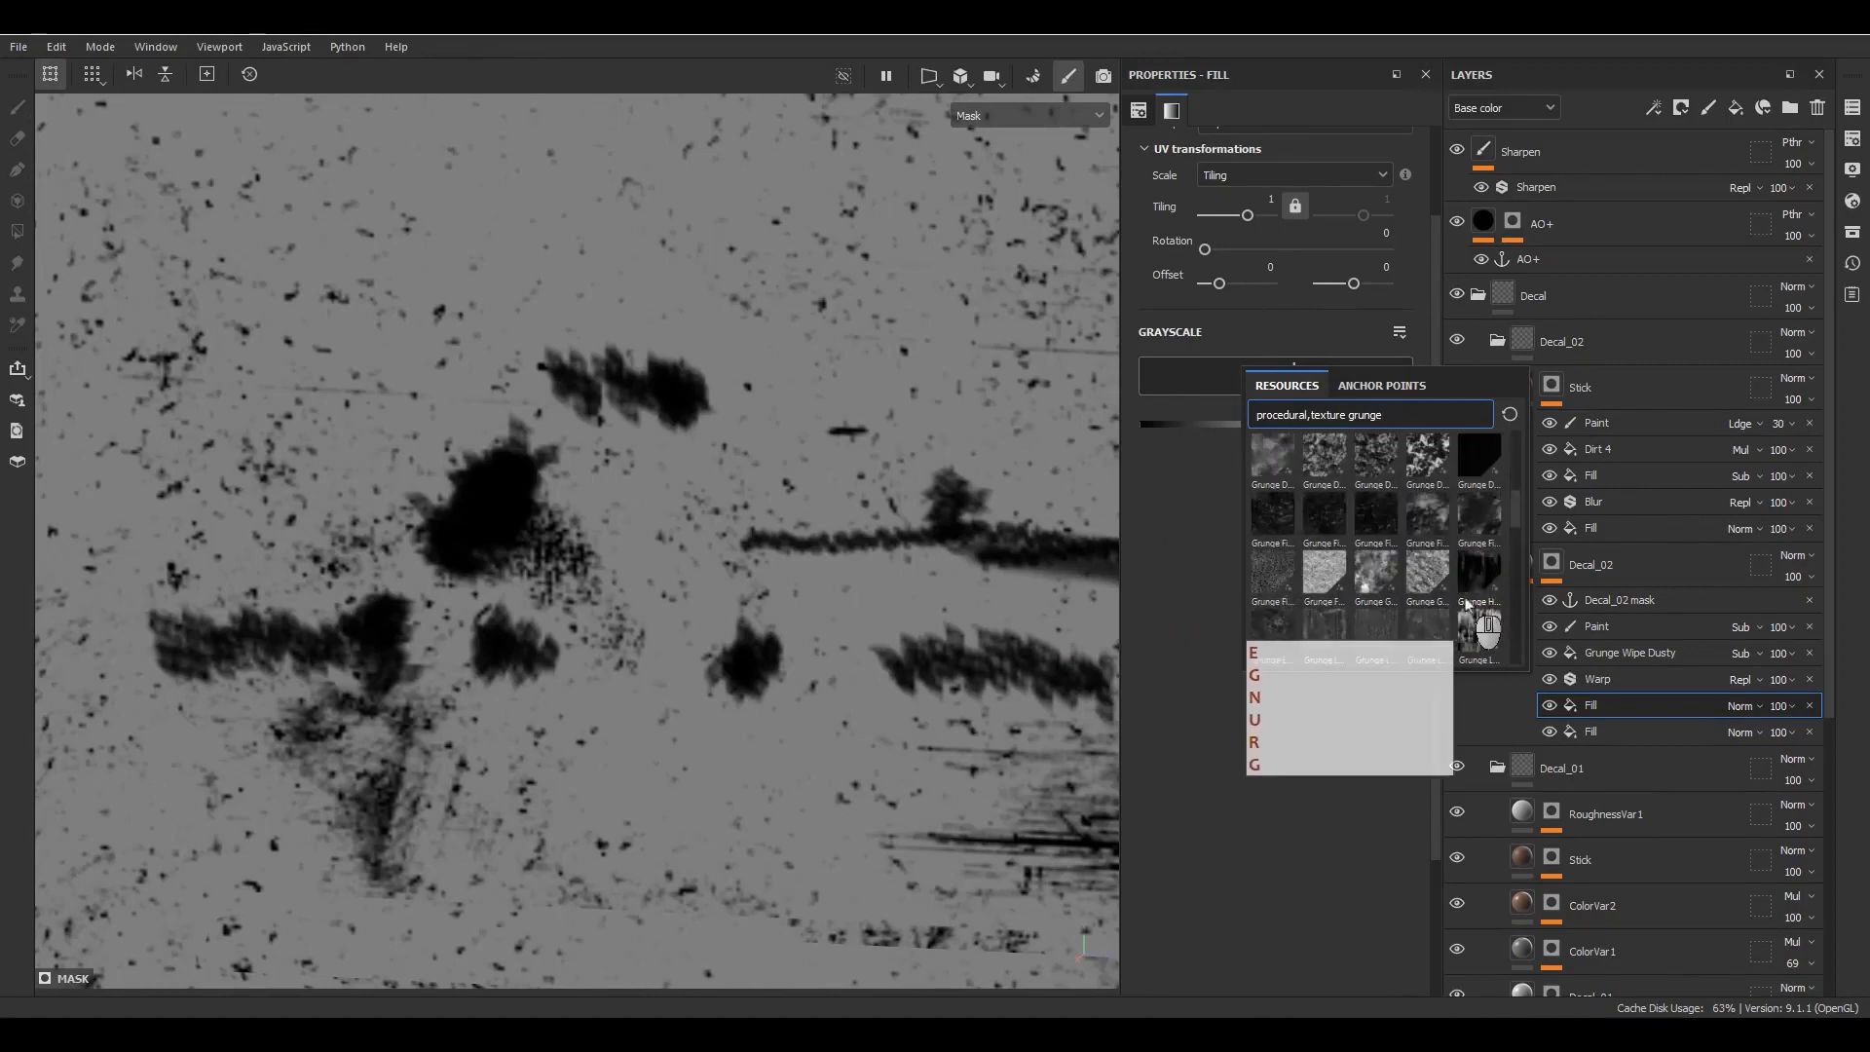
pyautogui.click(1486, 629)
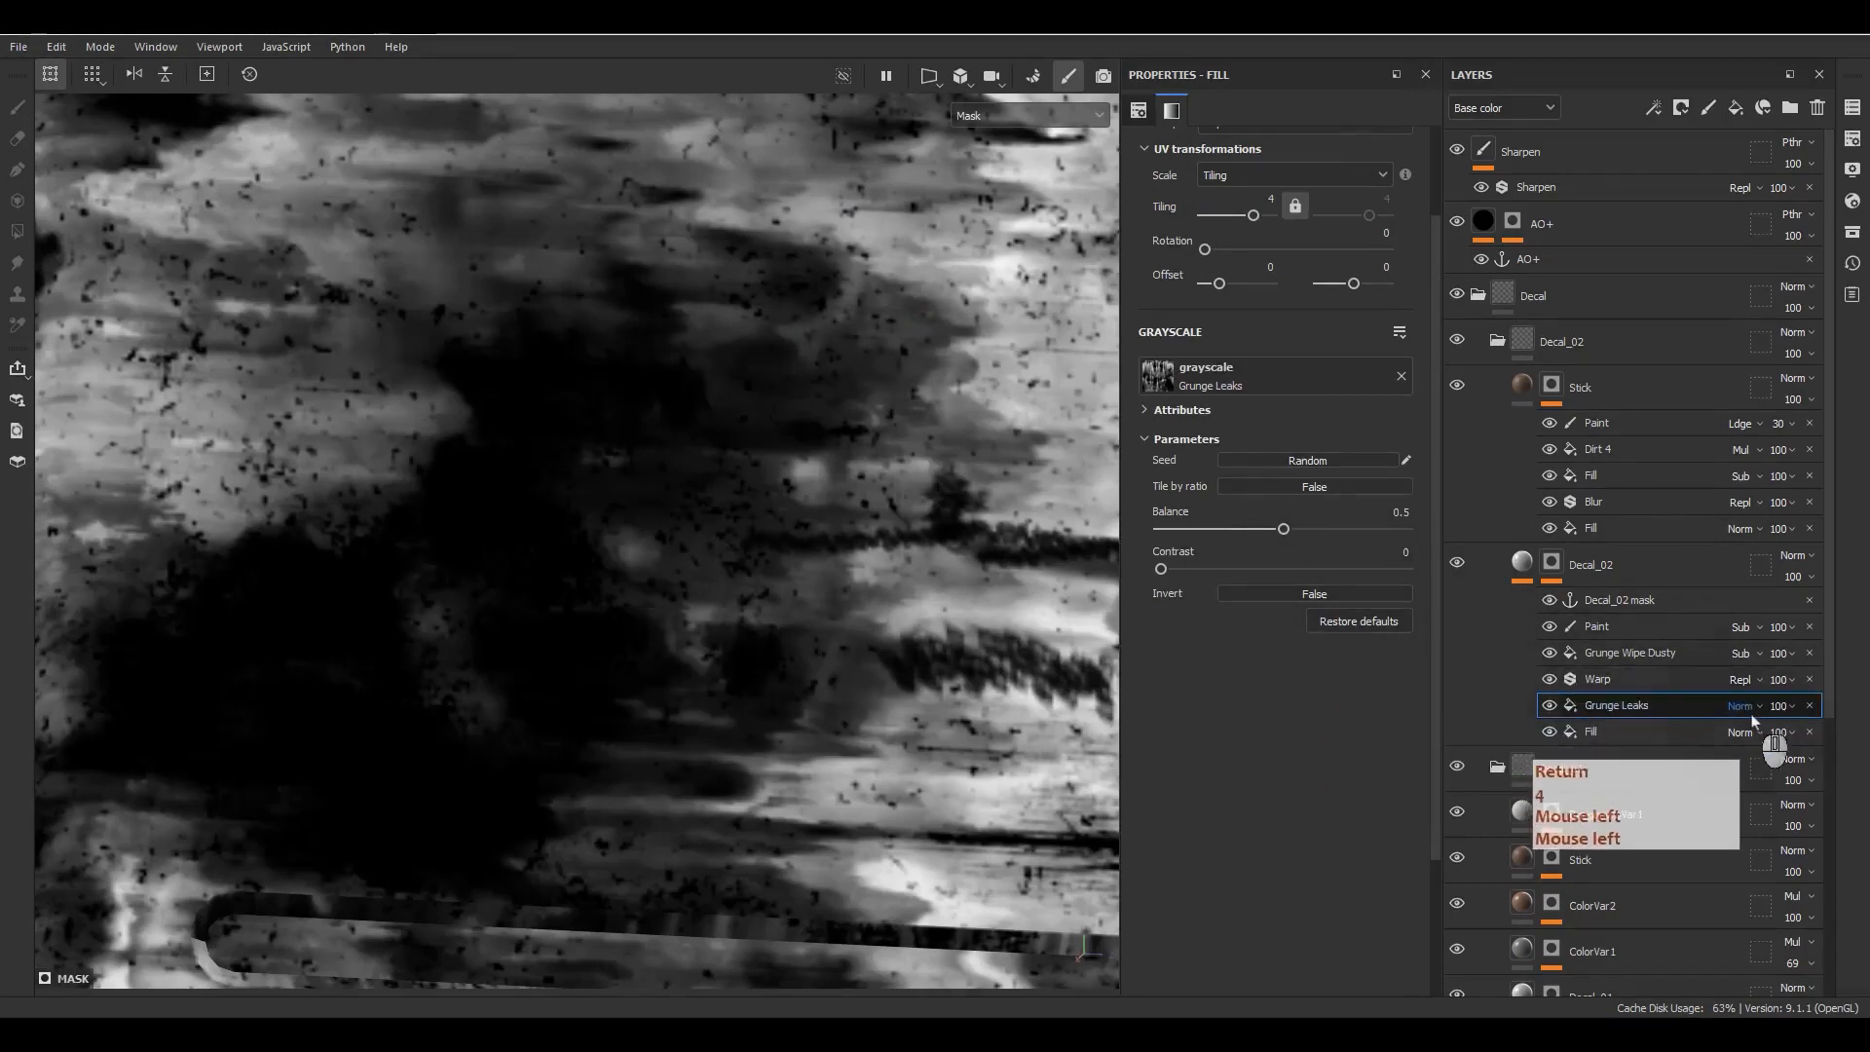
# Step: Set the Grunge Leaks fill to Multiply, raise its contrast, and adjust its balance to about 0.88
pyautogui.click(1741, 706)
pyautogui.click(1750, 197)
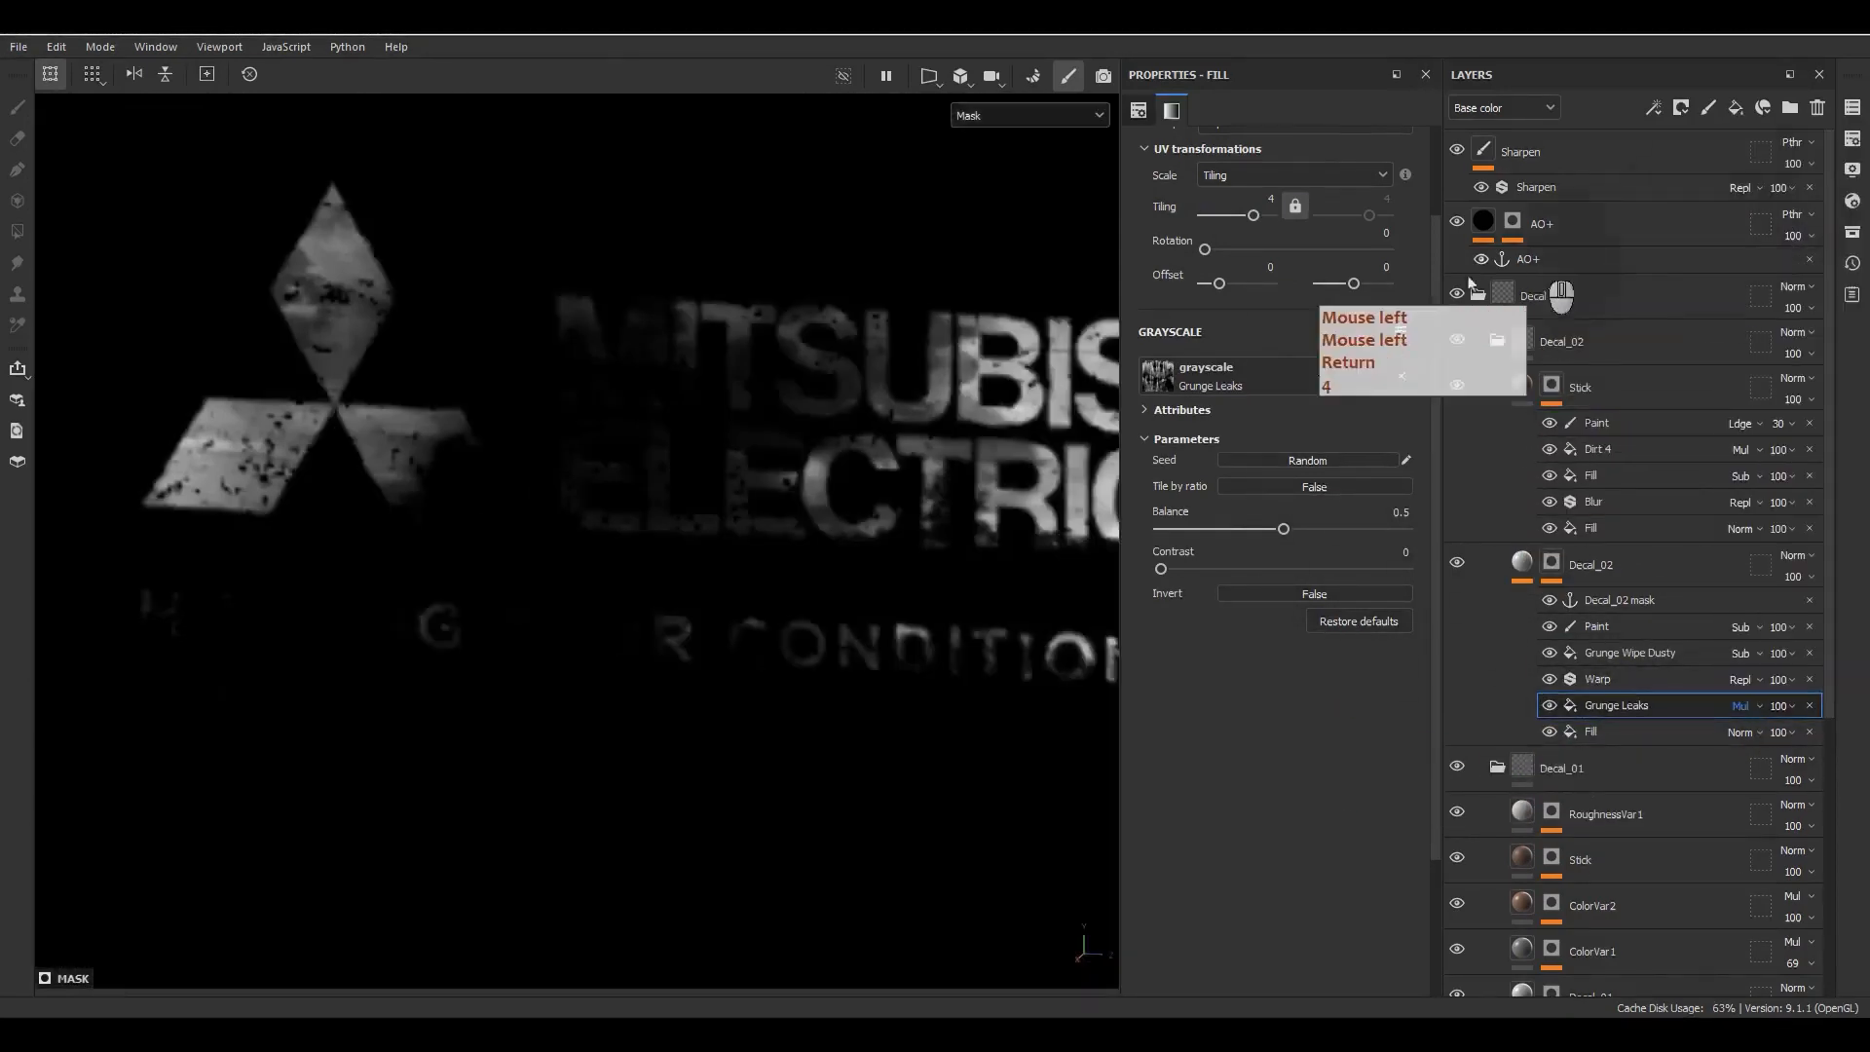
pyautogui.keyDown('alt'); pyautogui.moveTo(802, 532); pyautogui.dragTo(697, 556); pyautogui.keyUp('alt')
pyautogui.moveTo(1283, 529); pyautogui.dragTo(1315, 532)
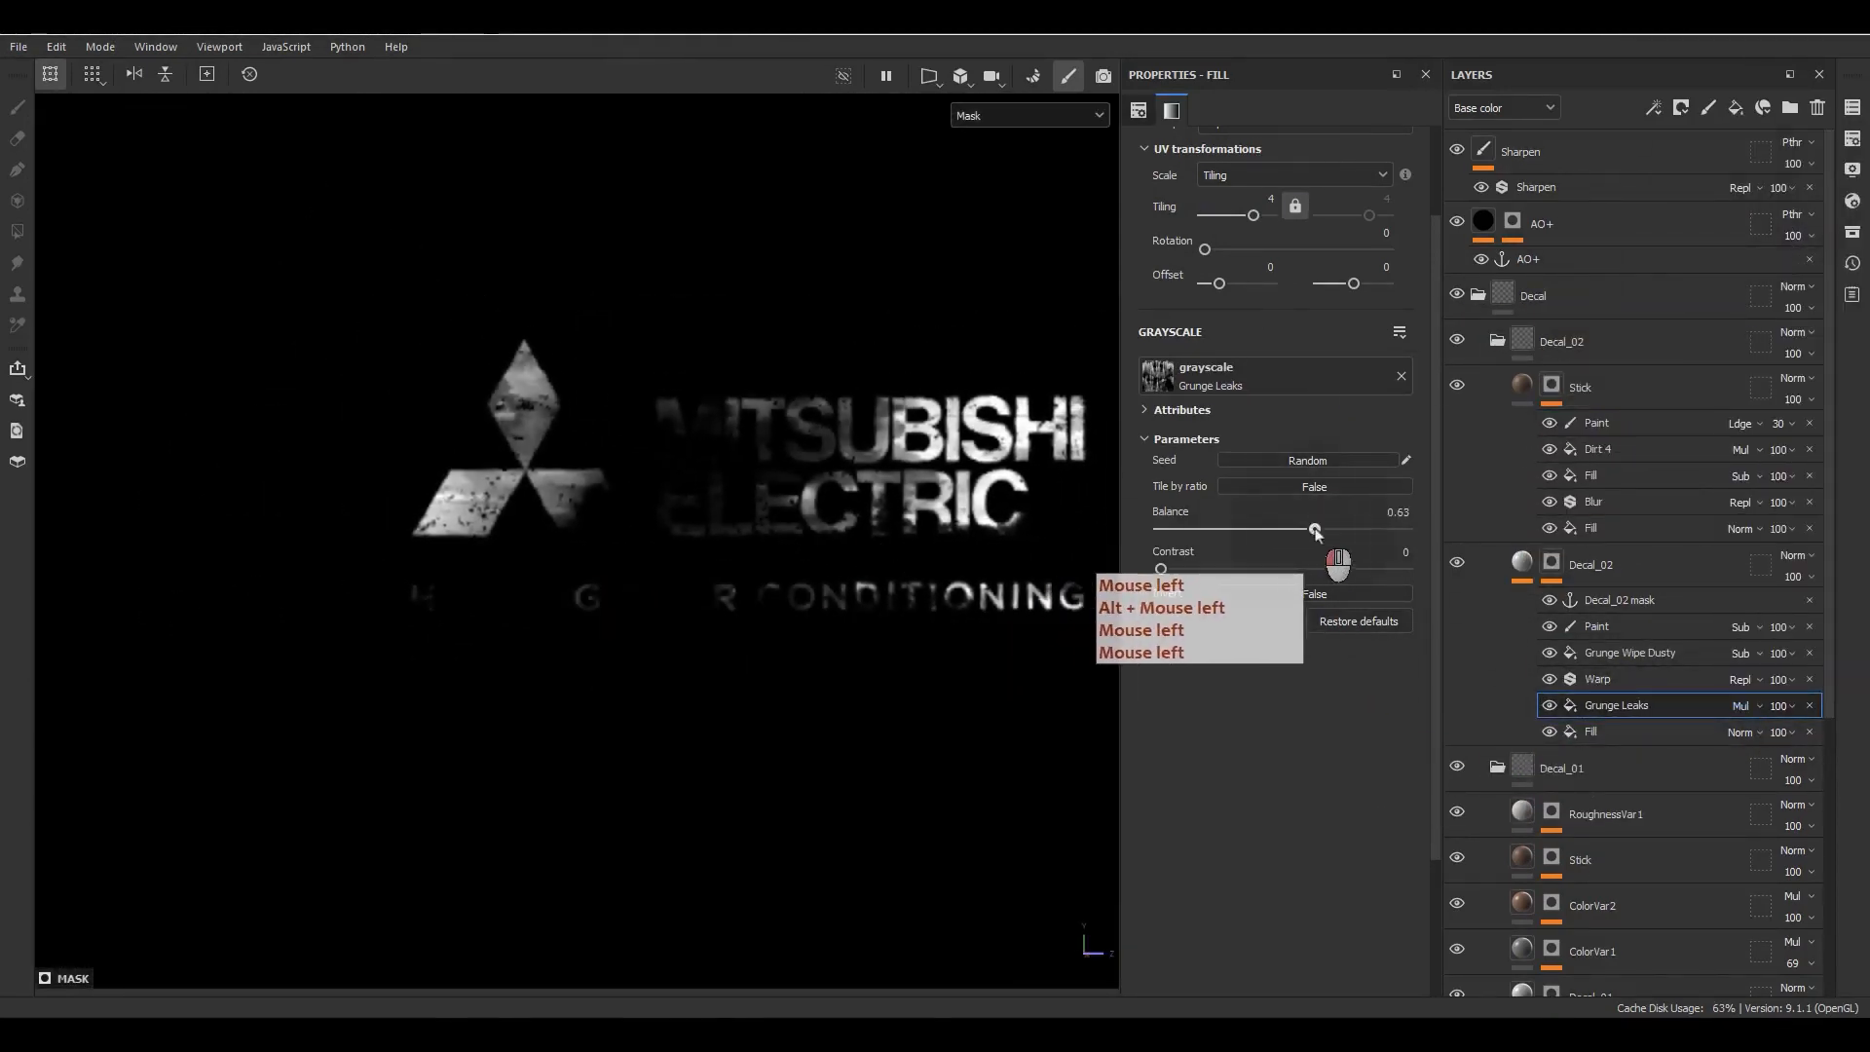
pyautogui.moveTo(1207, 568); pyautogui.dragTo(1376, 526)
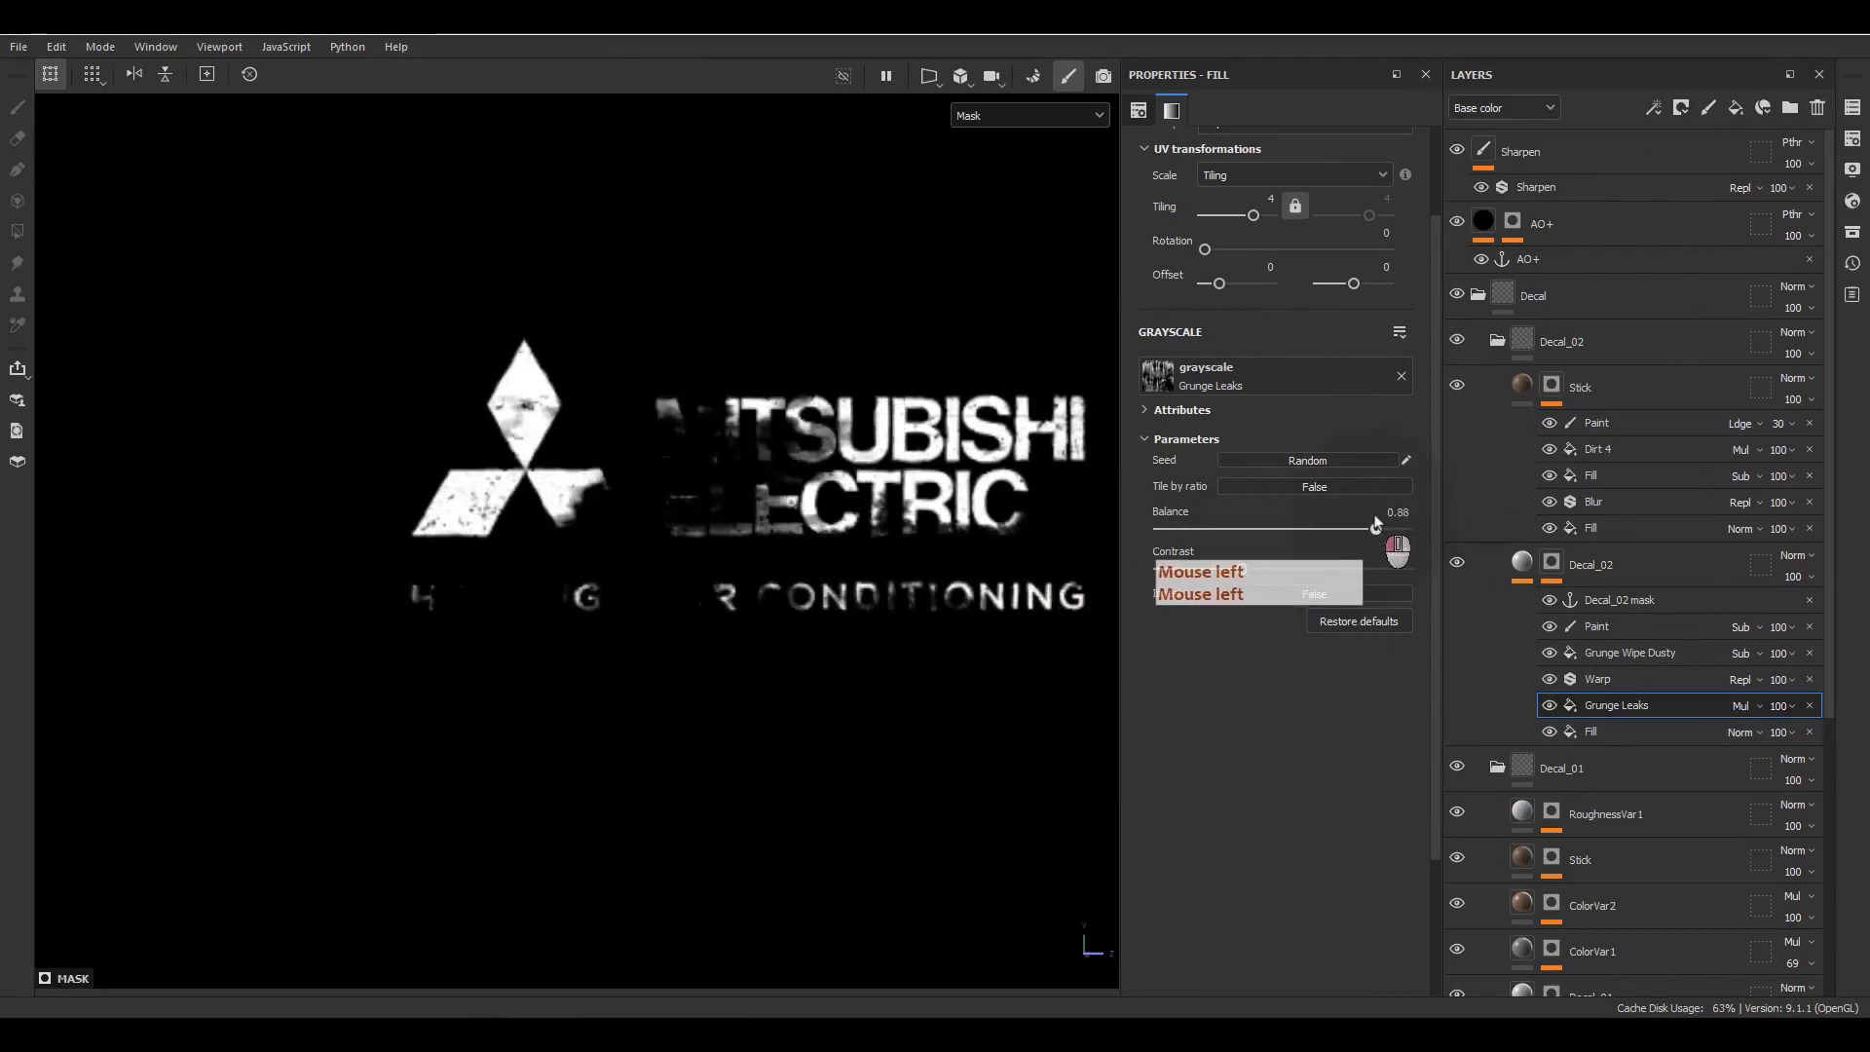
# Step: Return to the material view and compare the decal with the Grunge Leaks fill hidden and shown
pyautogui.press('m')
pyautogui.keyDown('alt'); pyautogui.moveTo(647, 534); pyautogui.dragTo(780, 571); pyautogui.keyUp('alt')
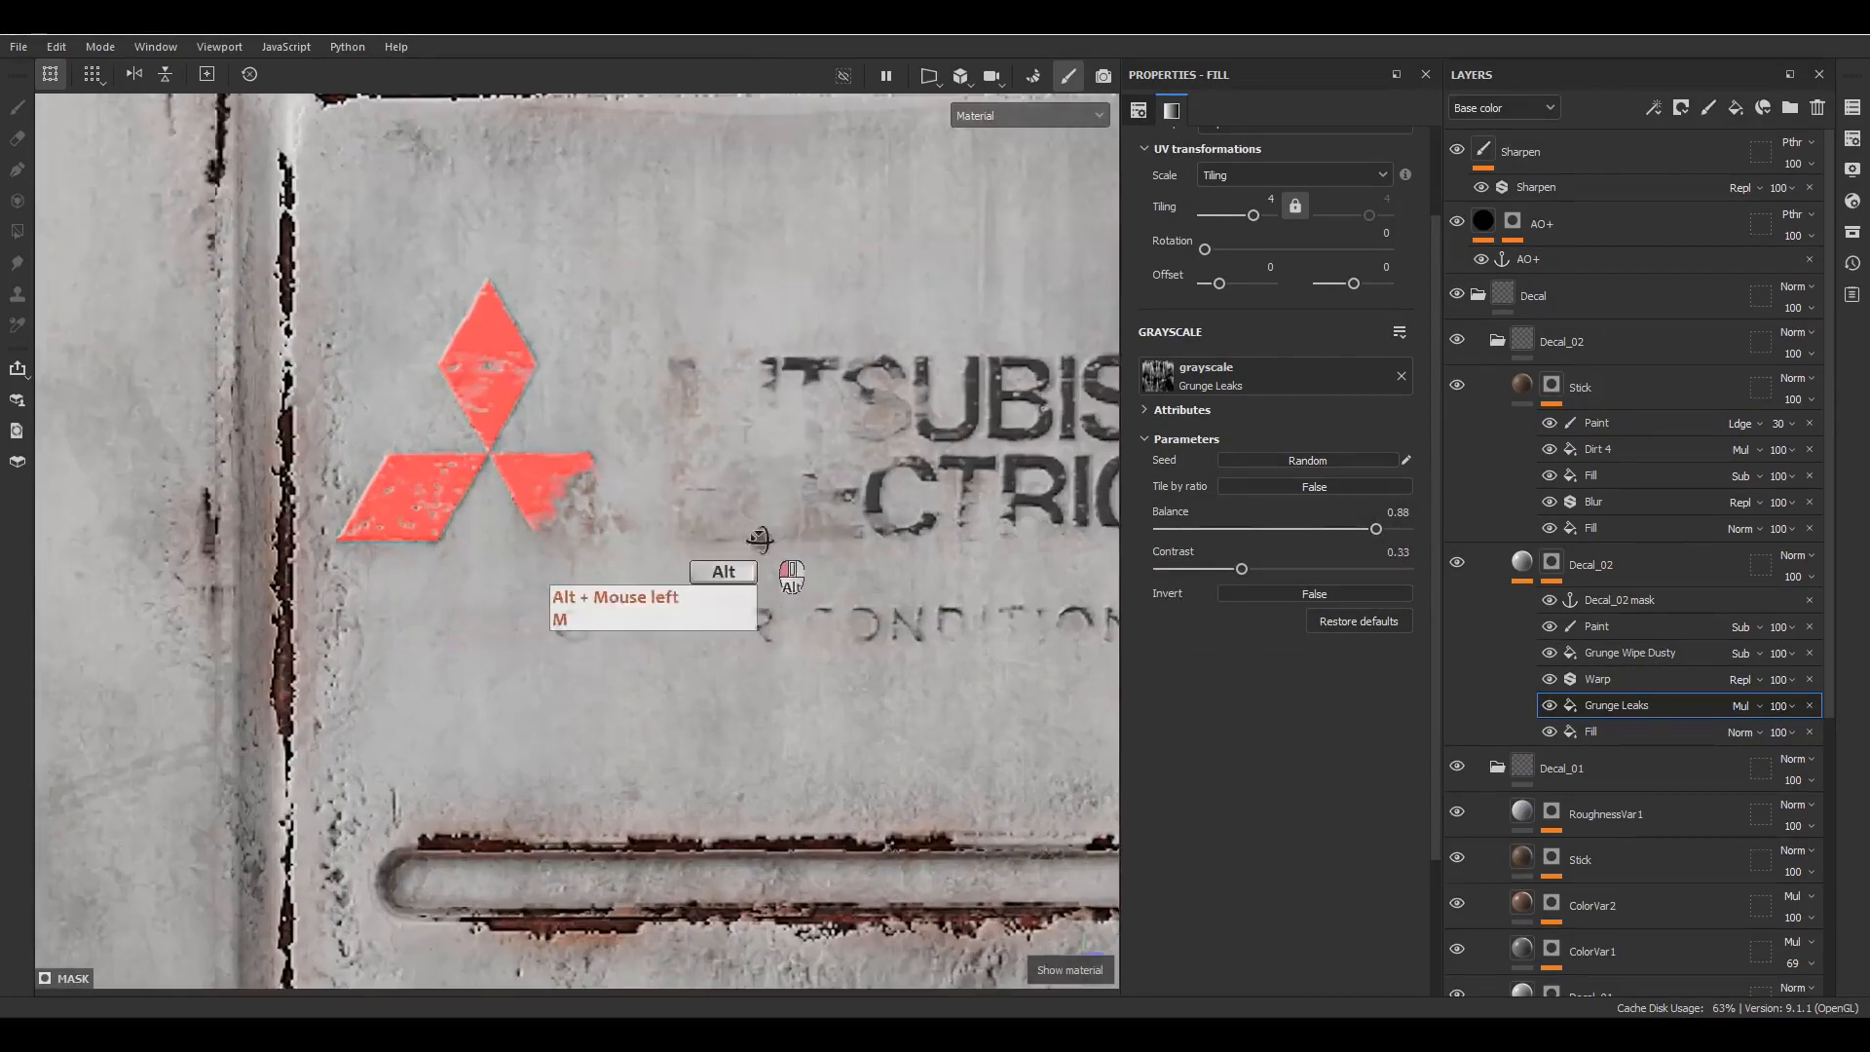
pyautogui.keyDown('alt'); pyautogui.moveTo(780, 572); pyautogui.dragTo(806, 517, button='right'); pyautogui.keyUp('alt')
pyautogui.keyDown('alt'); pyautogui.moveTo(805, 517); pyautogui.dragTo(877, 531); pyautogui.keyUp('alt')
pyautogui.click(1550, 705)
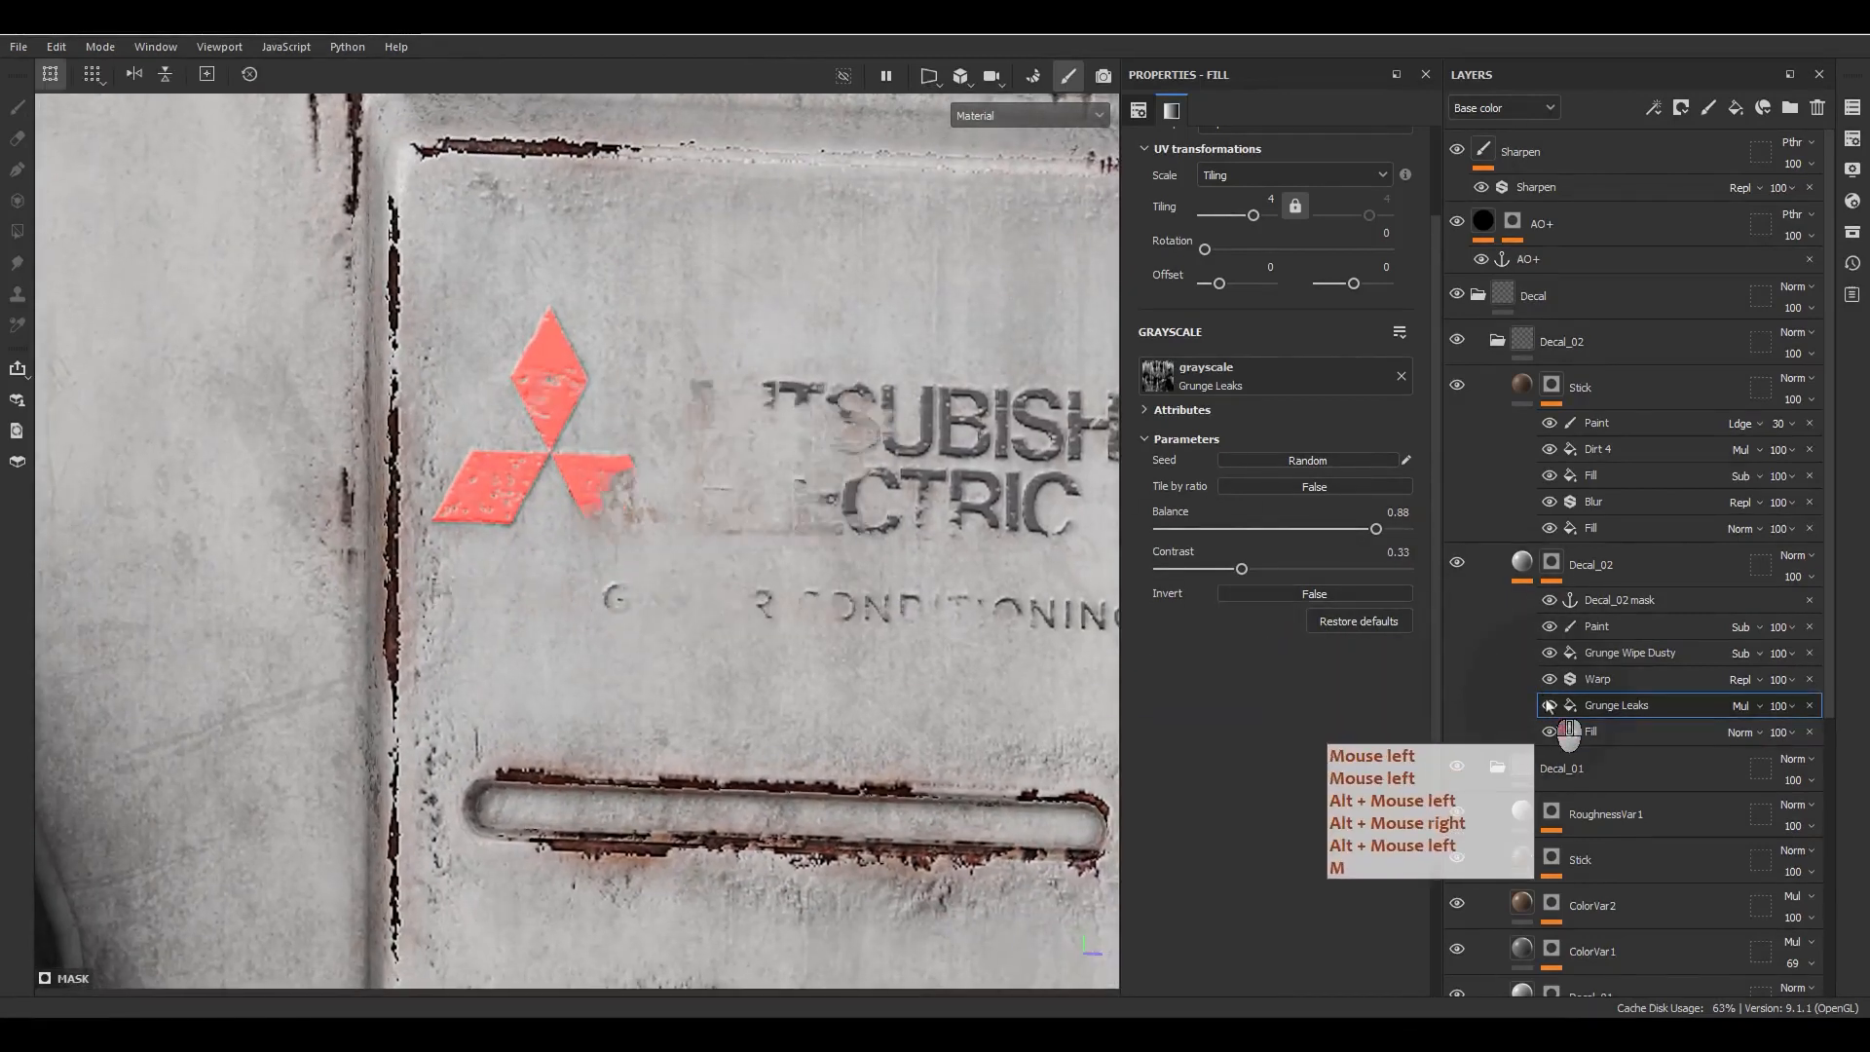
pyautogui.click(1550, 705)
pyautogui.click(1550, 705)
pyautogui.click(1549, 705)
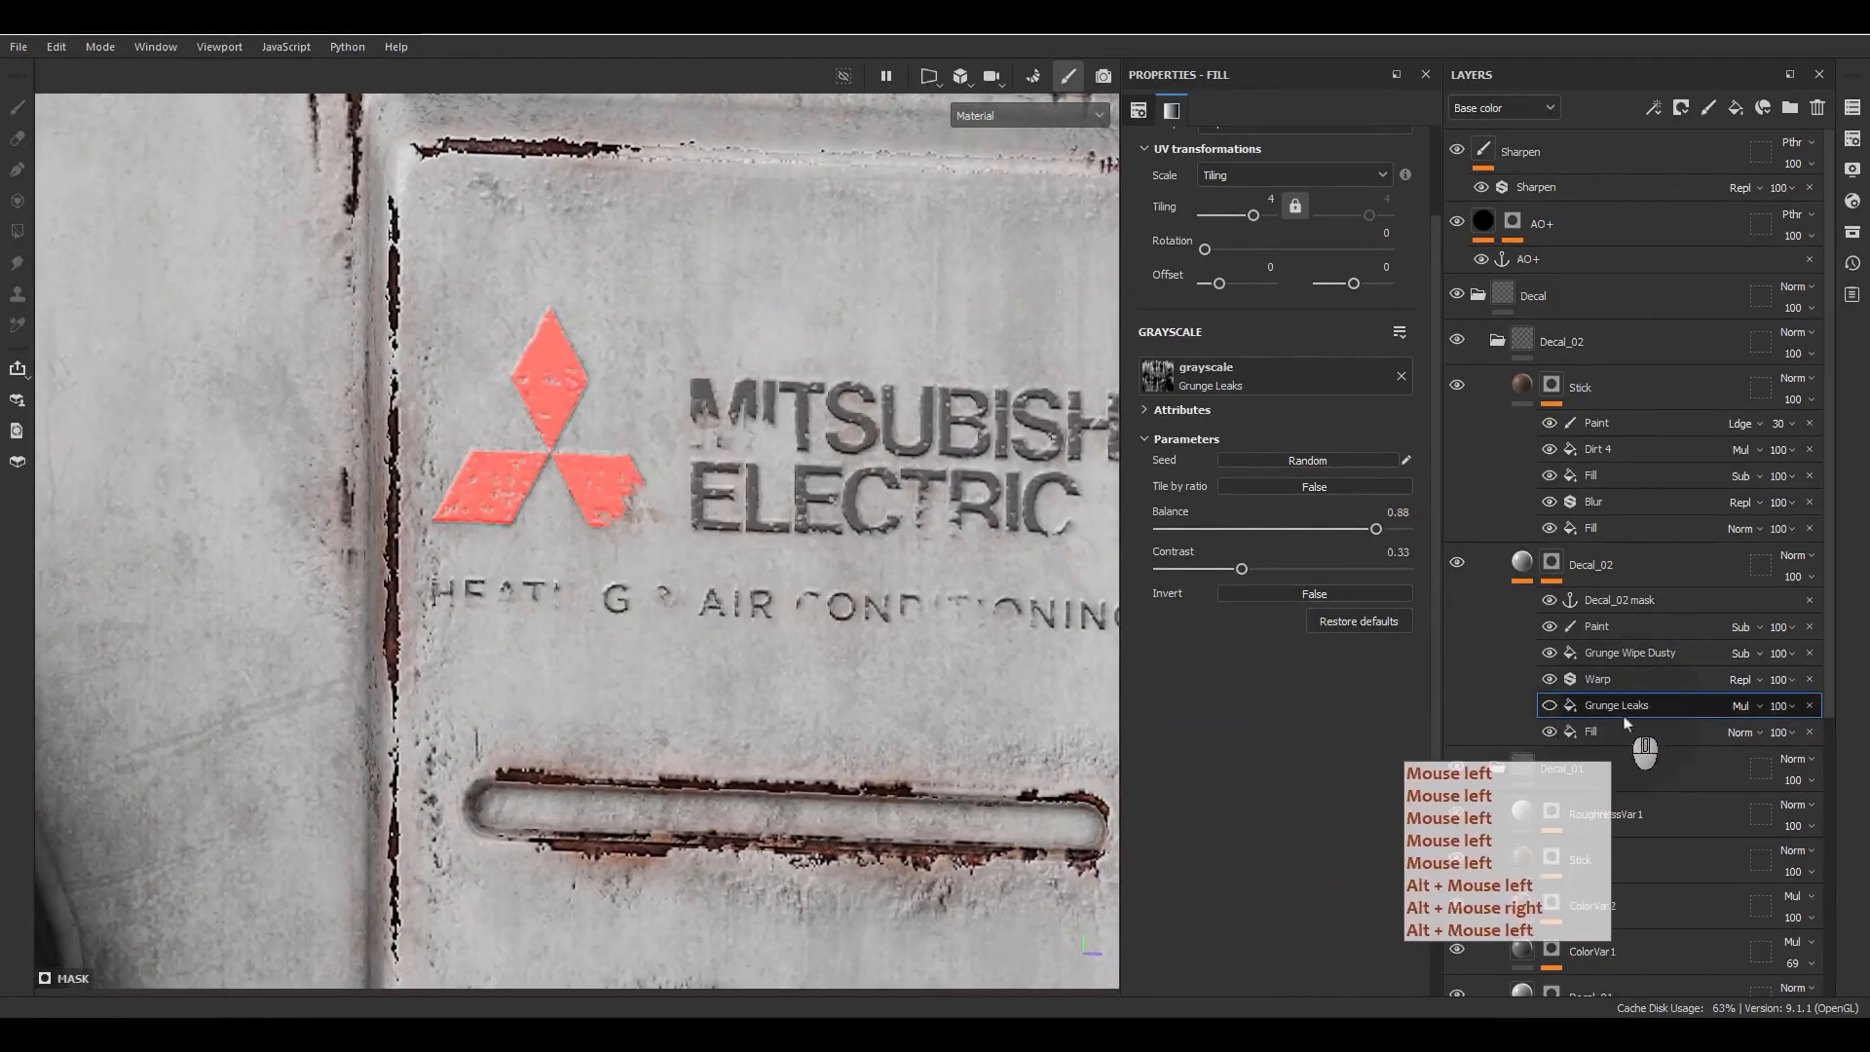
pyautogui.click(1550, 706)
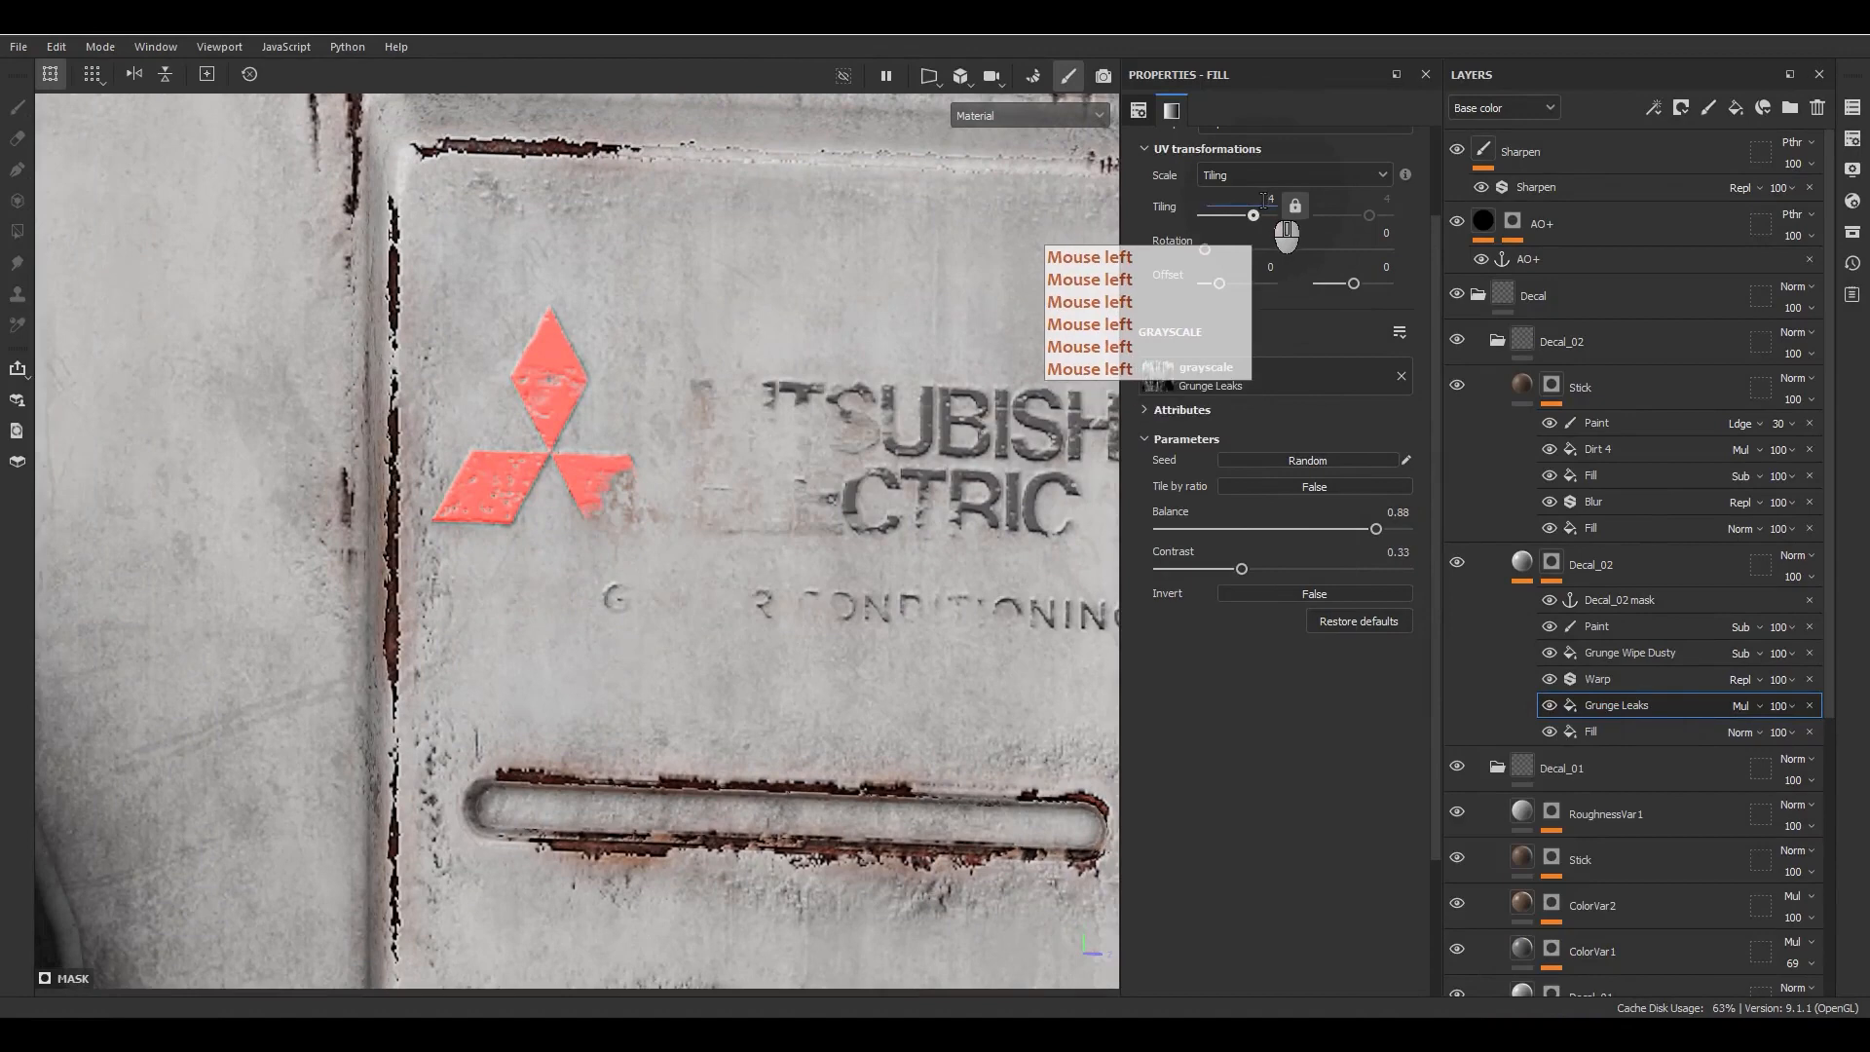
# Step: Set the Grunge Leaks fill's tiling to 10, raise its contrast to about 0.51, and adjust its balance to about 0.99
pyautogui.press('Return')
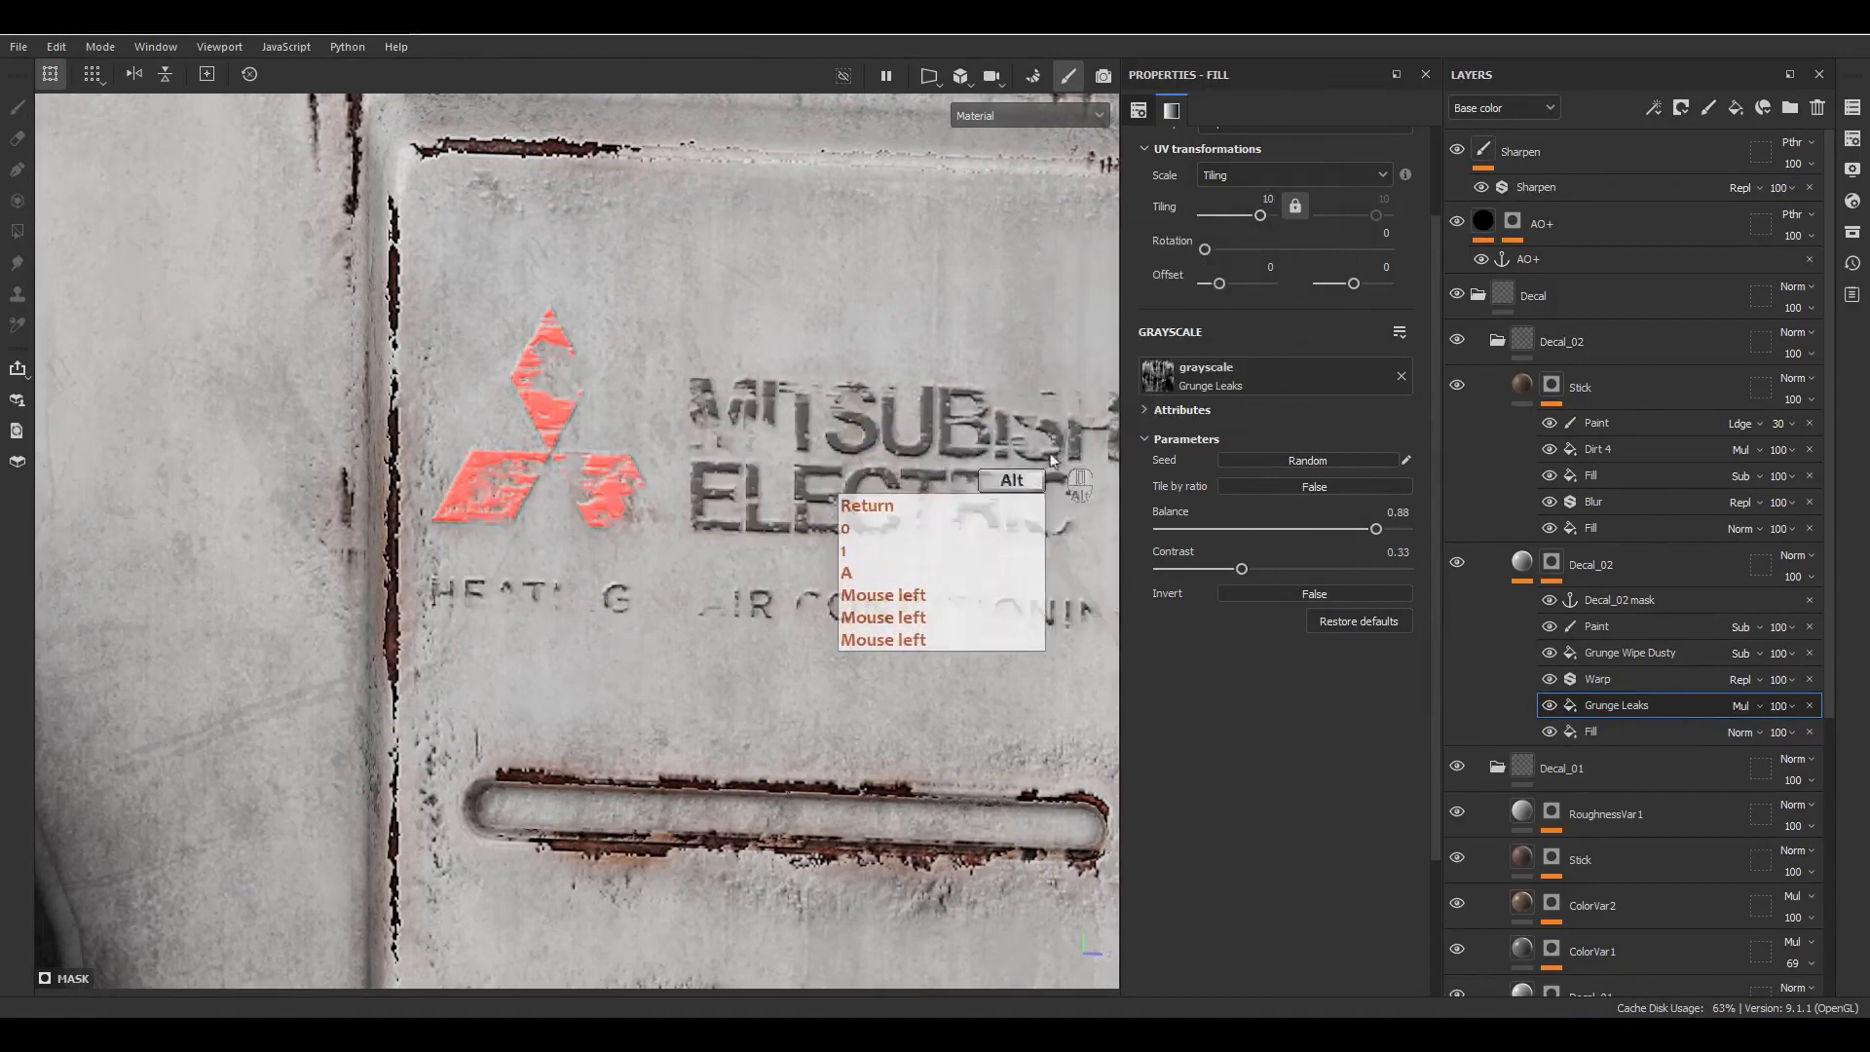
pyautogui.keyDown('alt'); pyautogui.moveTo(1052, 453); pyautogui.dragTo(983, 450, button='middle'); pyautogui.keyUp('alt')
pyautogui.keyDown('alt'); pyautogui.moveTo(983, 450); pyautogui.dragTo(877, 458); pyautogui.keyUp('alt')
pyautogui.moveTo(1376, 529); pyautogui.dragTo(1396, 533)
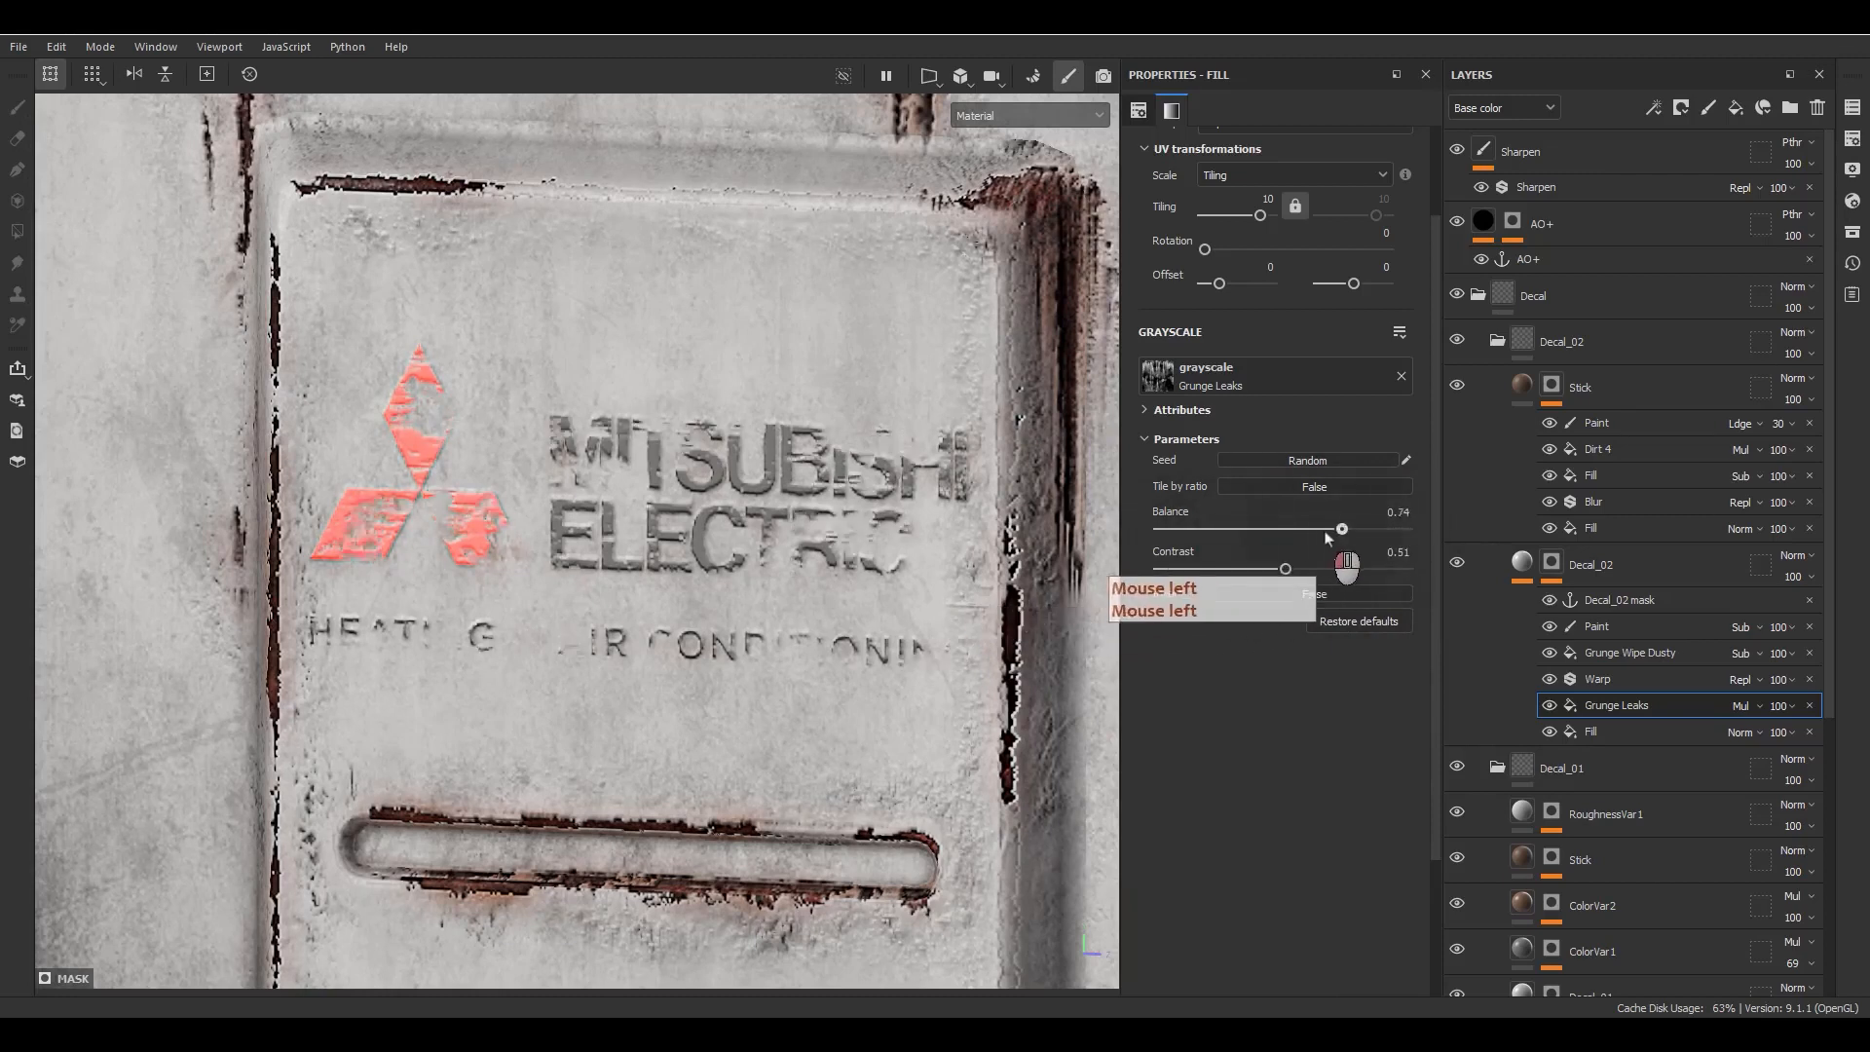
pyautogui.moveTo(1327, 538); pyautogui.dragTo(1408, 537)
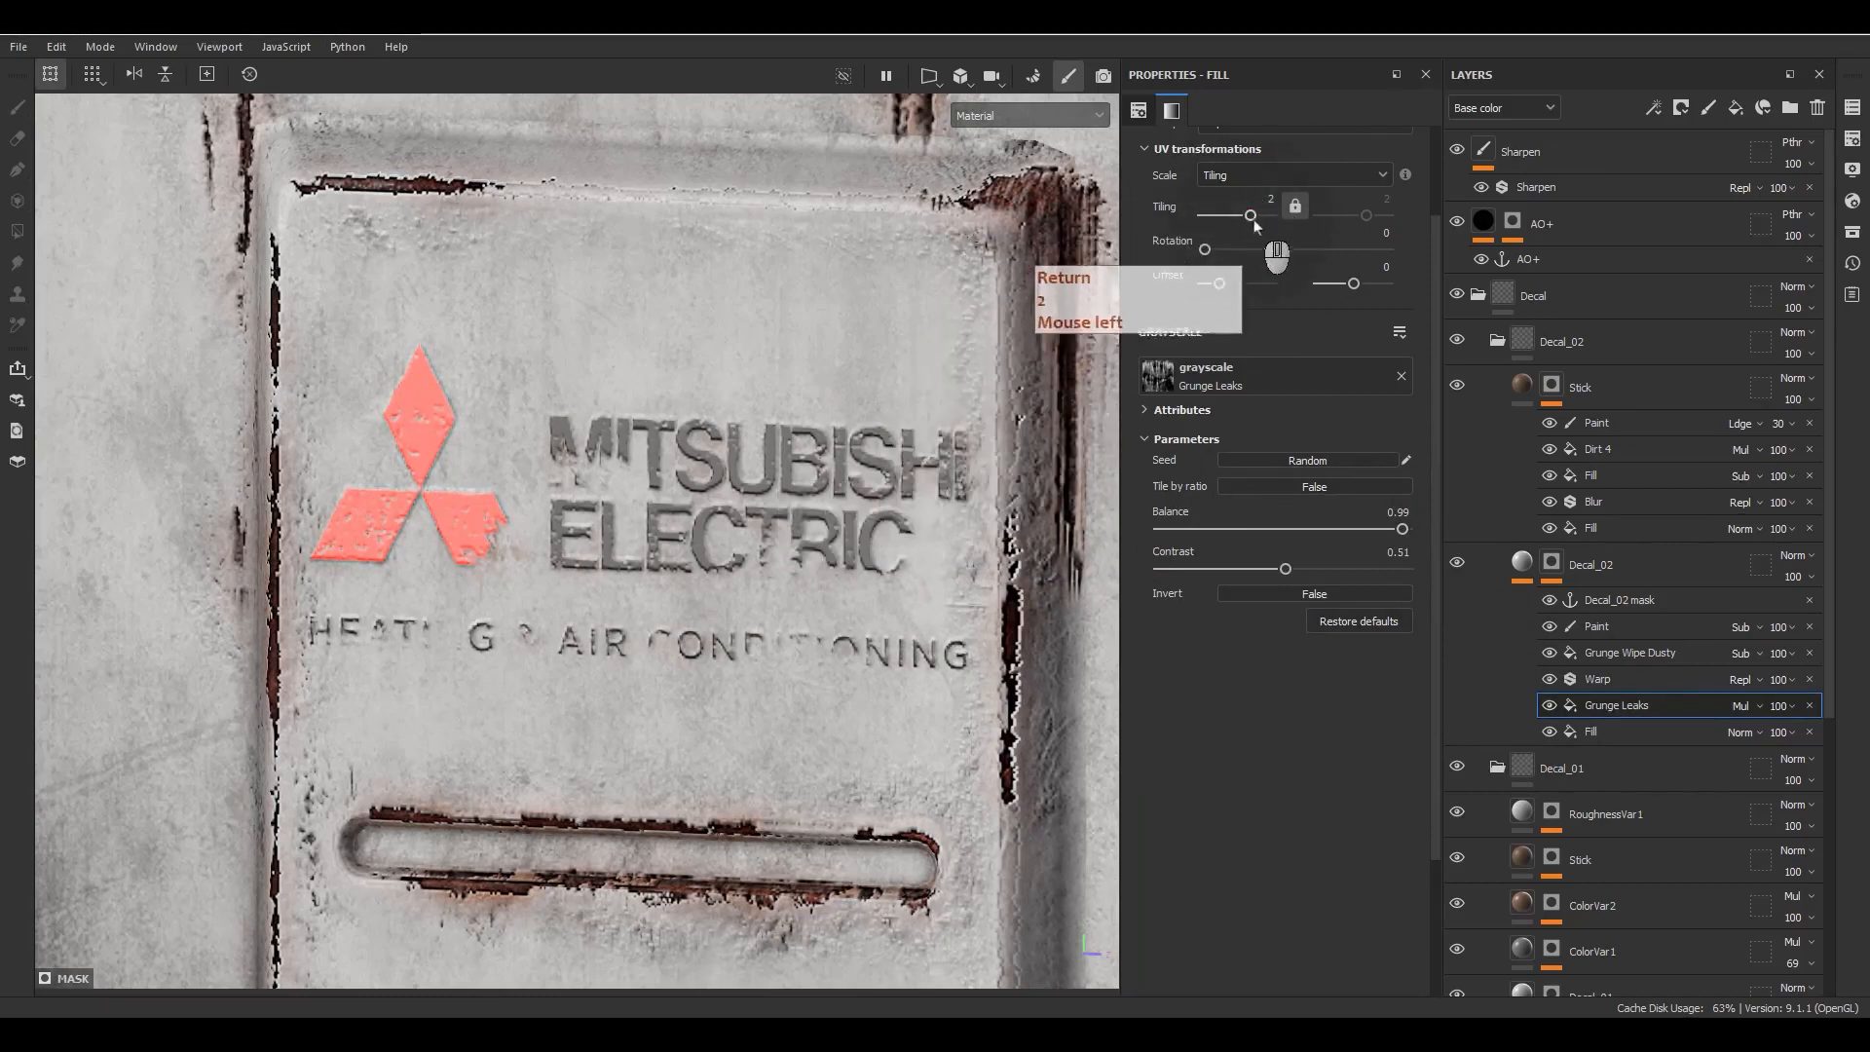
# Step: Try tiling 3 on the Grunge Leaks fill, settle on 4 with a rotation of 90, and compare the decal without the effect
pyautogui.press('Return')
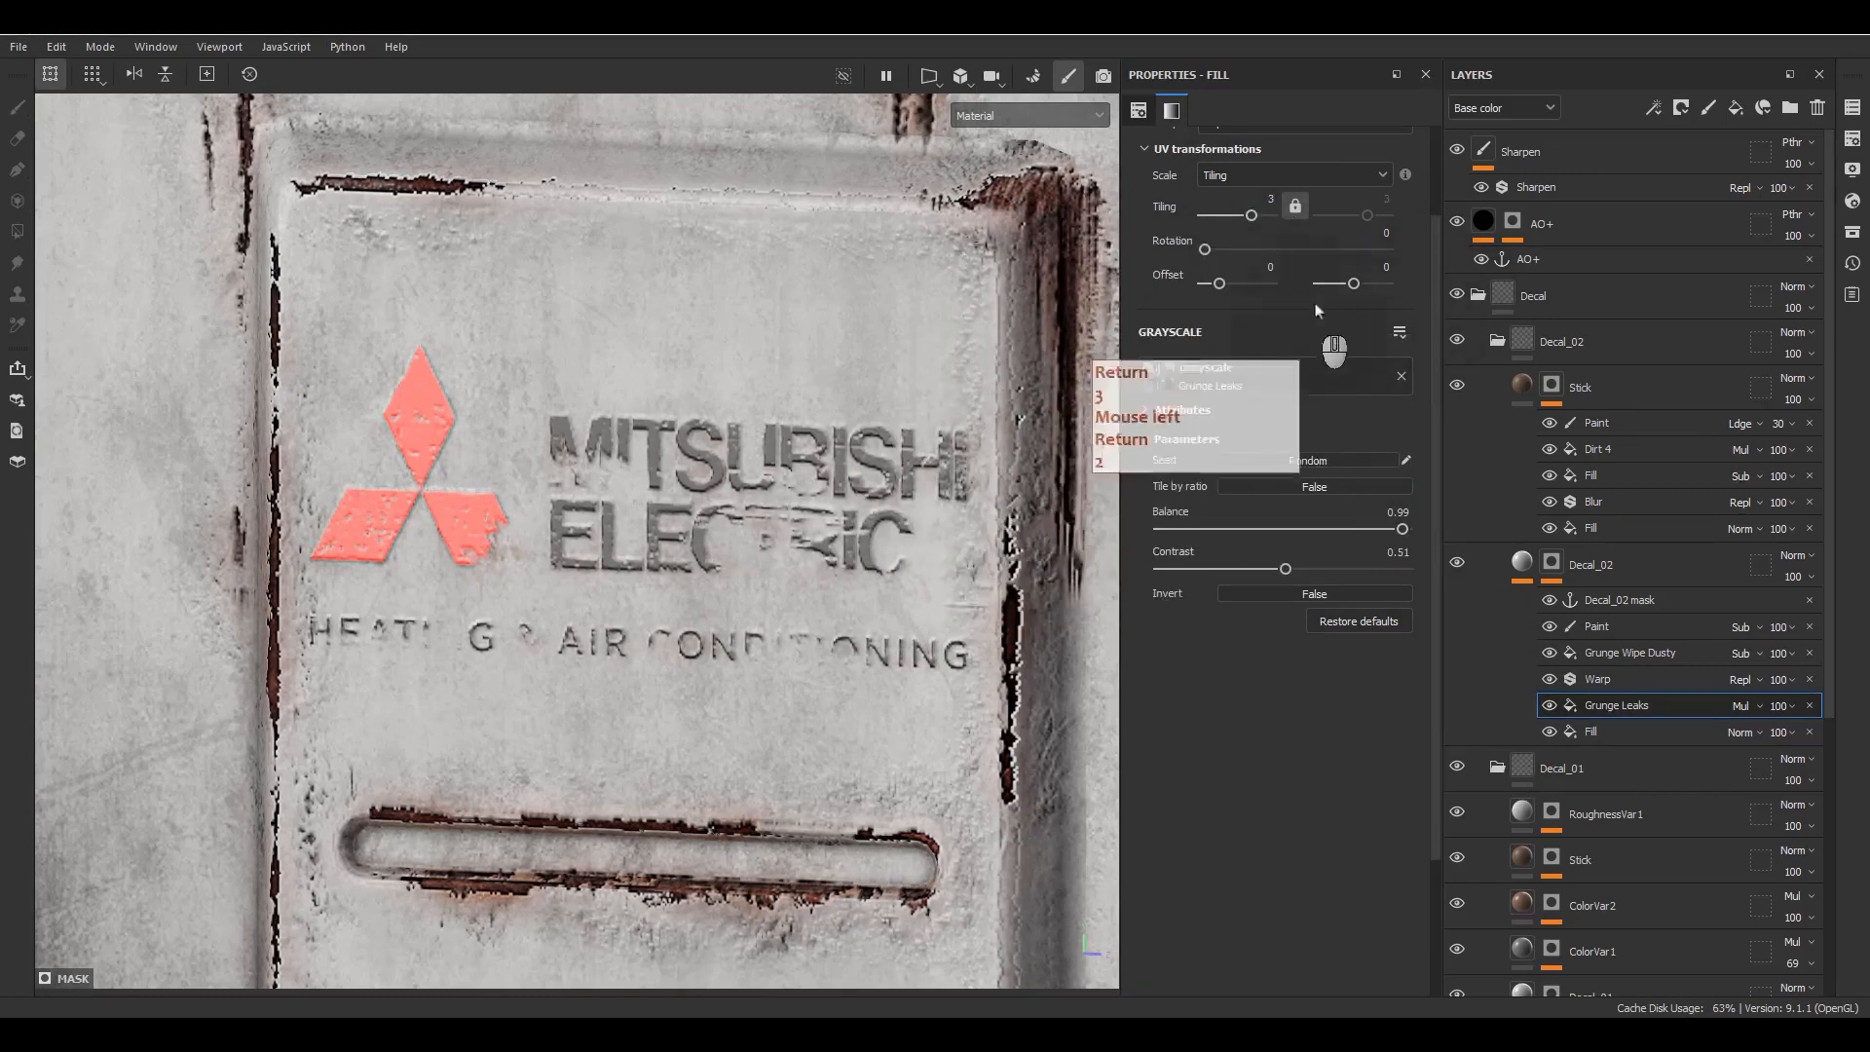
pyautogui.click(1278, 200)
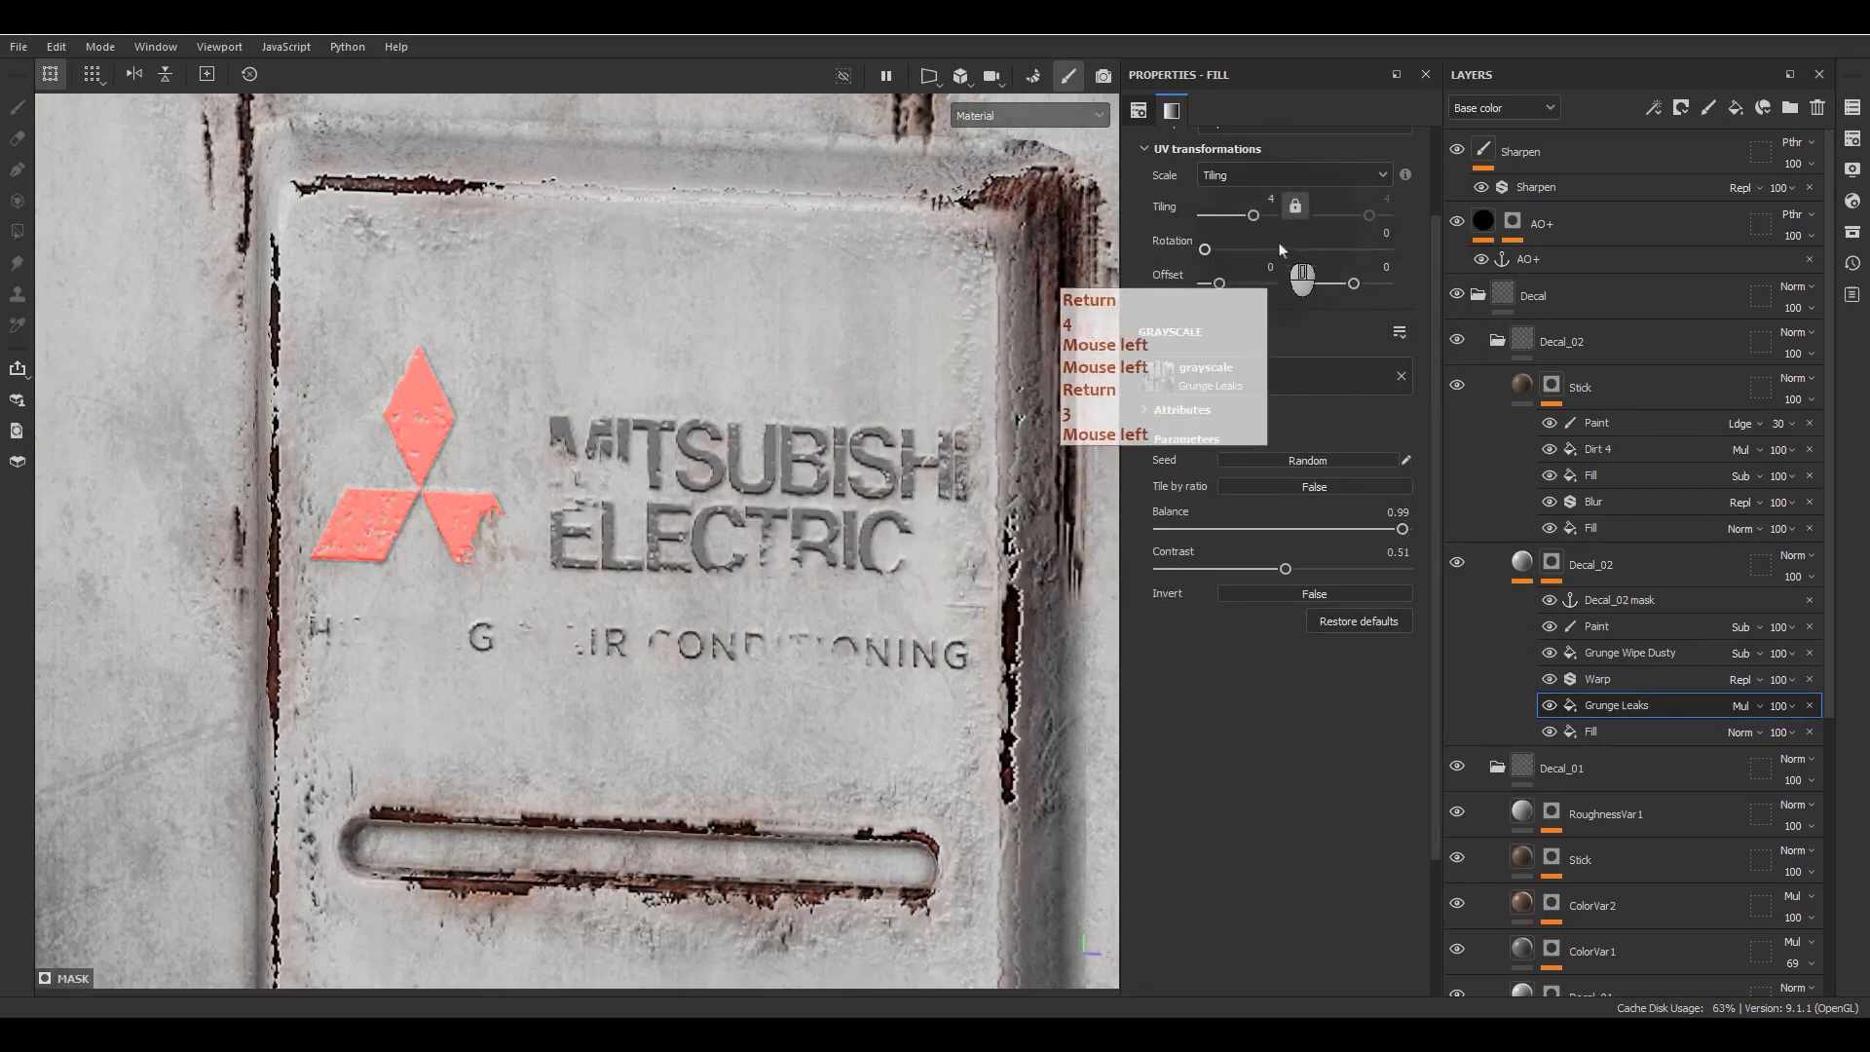
pyautogui.click(1370, 239)
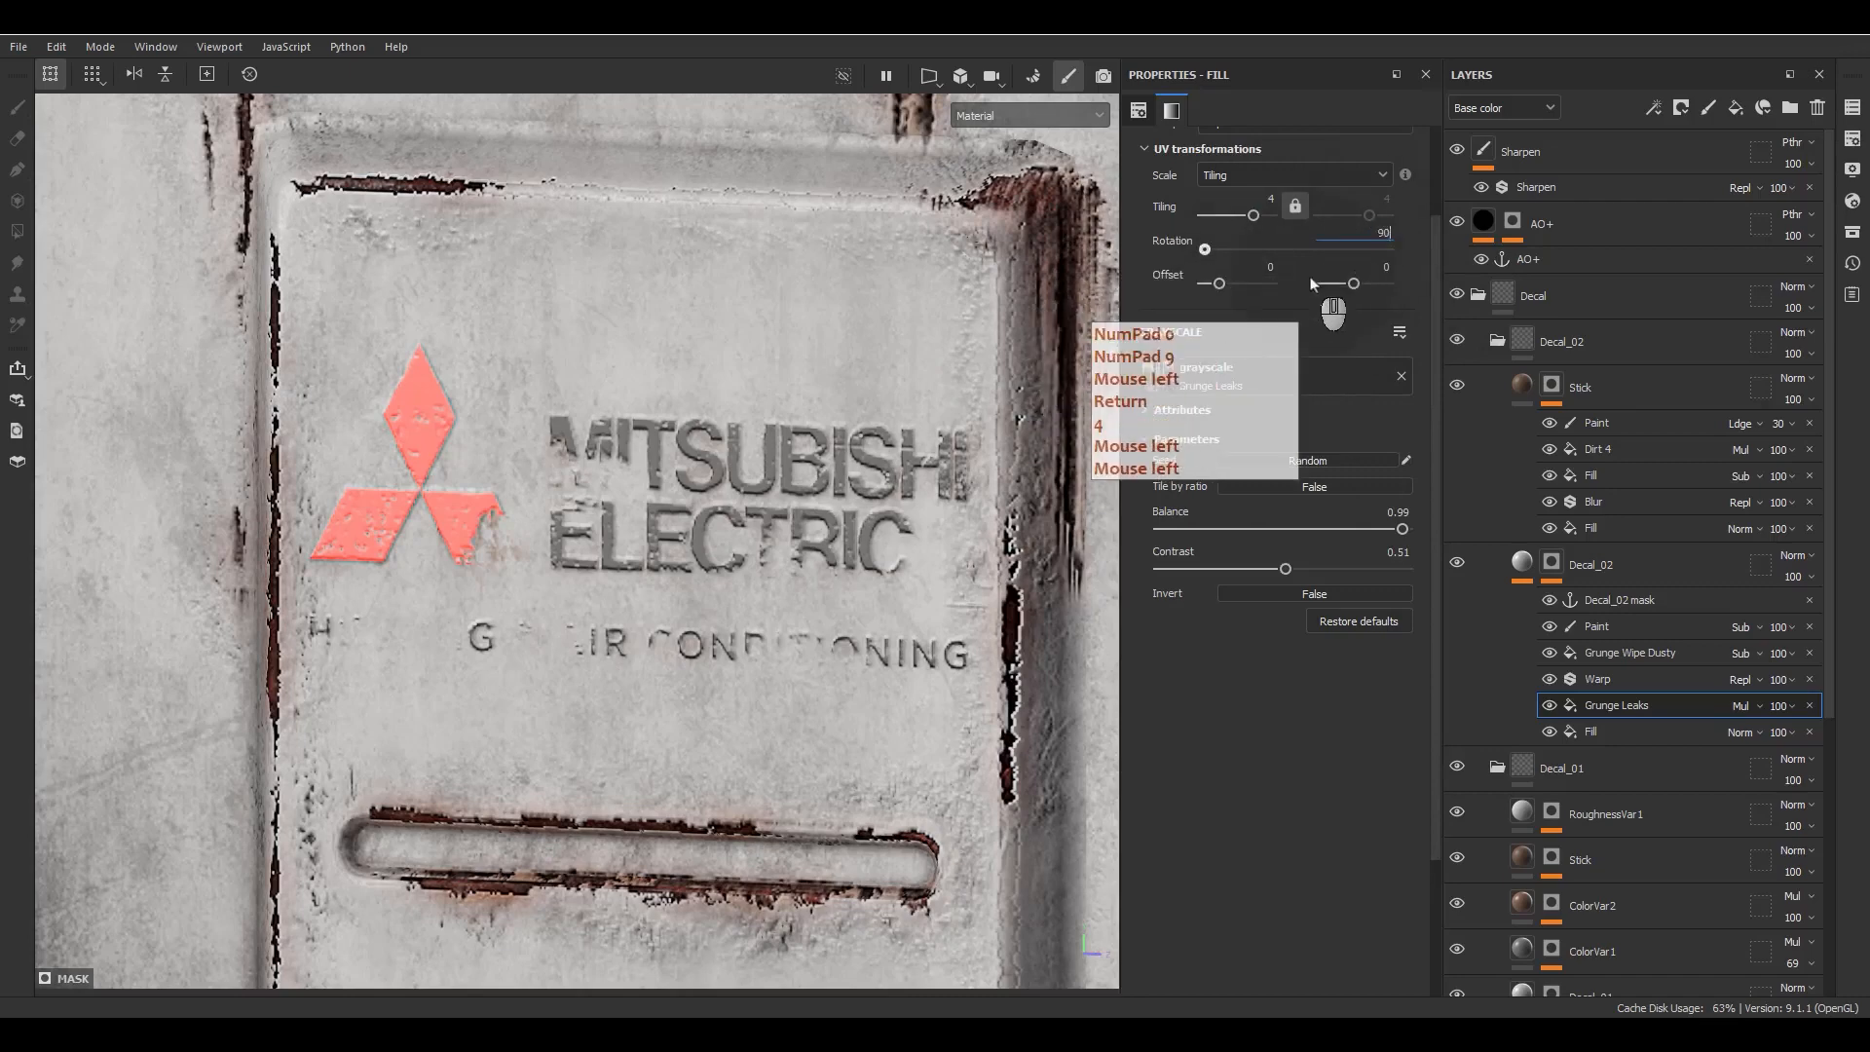
pyautogui.keyDown('alt'); pyautogui.moveTo(952, 446); pyautogui.dragTo(1009, 426); pyautogui.keyUp('alt')
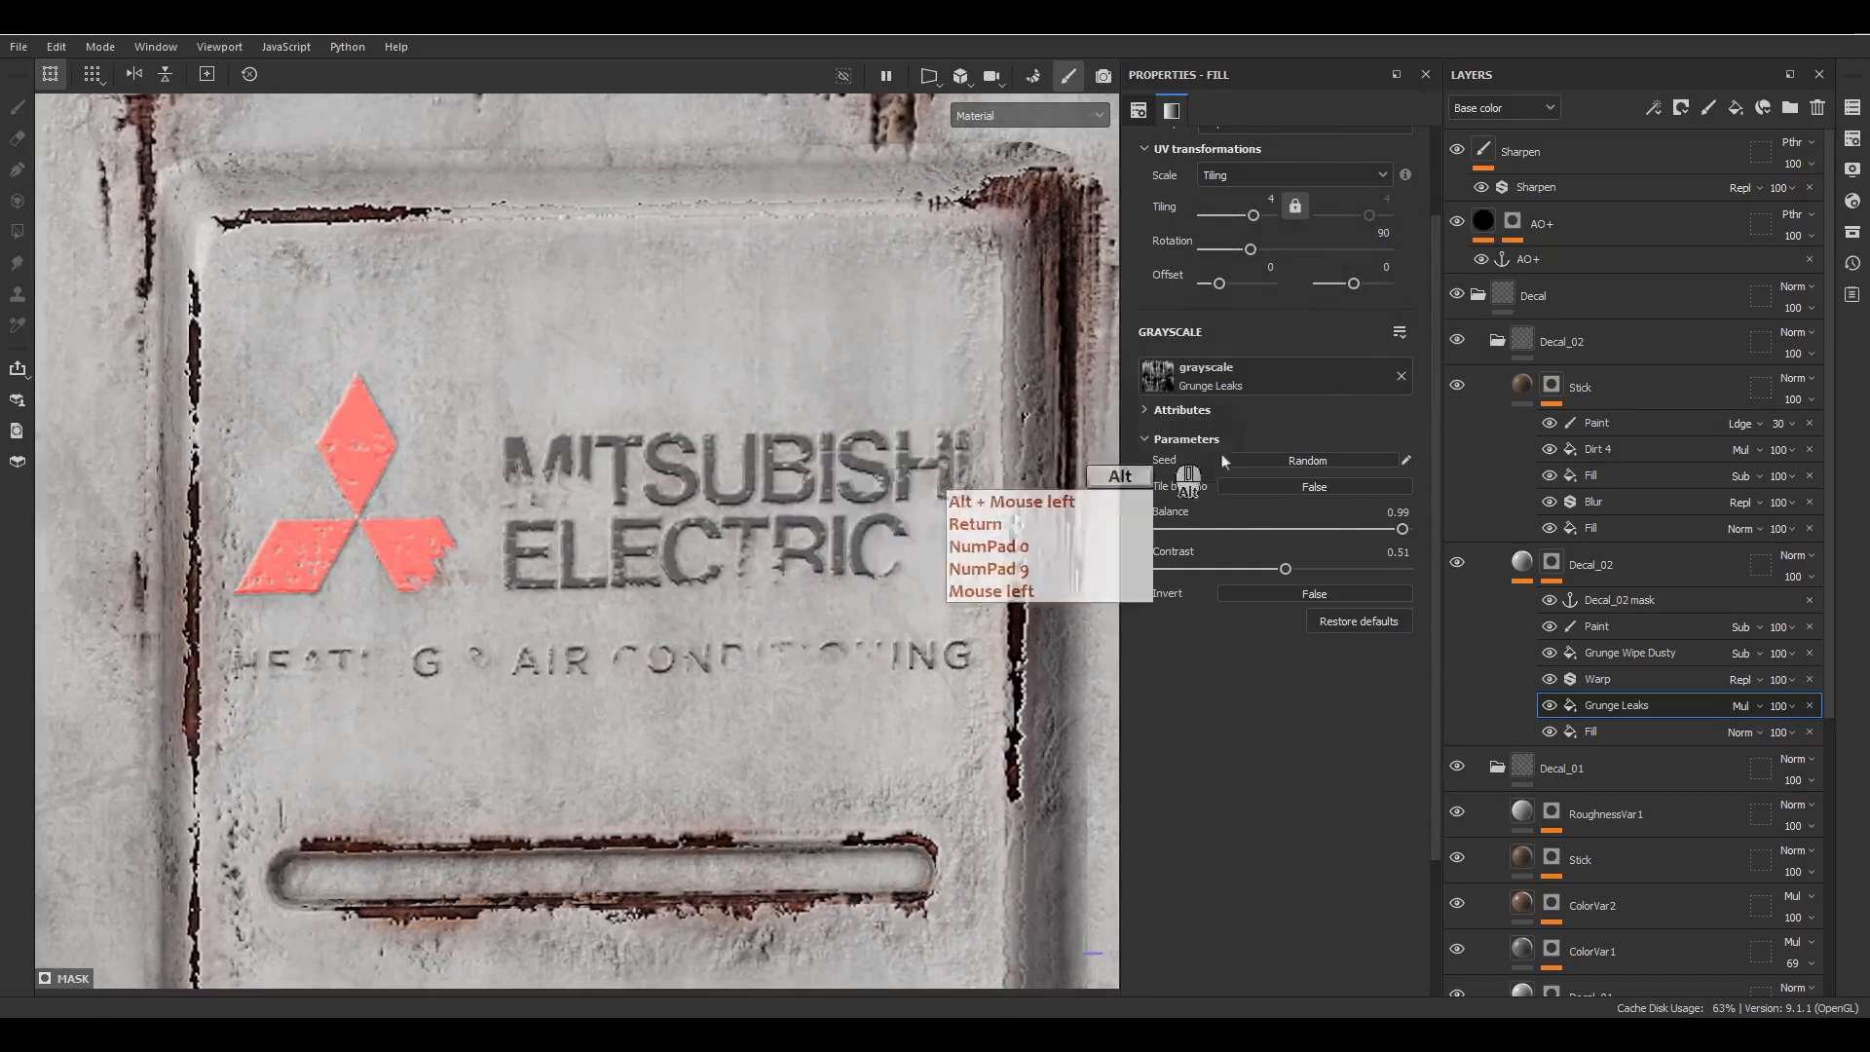
pyautogui.click(1548, 707)
pyautogui.keyDown('alt'); pyautogui.moveTo(748, 695); pyautogui.dragTo(830, 524); pyautogui.keyUp('alt')
pyautogui.keyDown('alt'); pyautogui.moveTo(830, 524); pyautogui.dragTo(818, 552, button='right'); pyautogui.keyUp('alt')
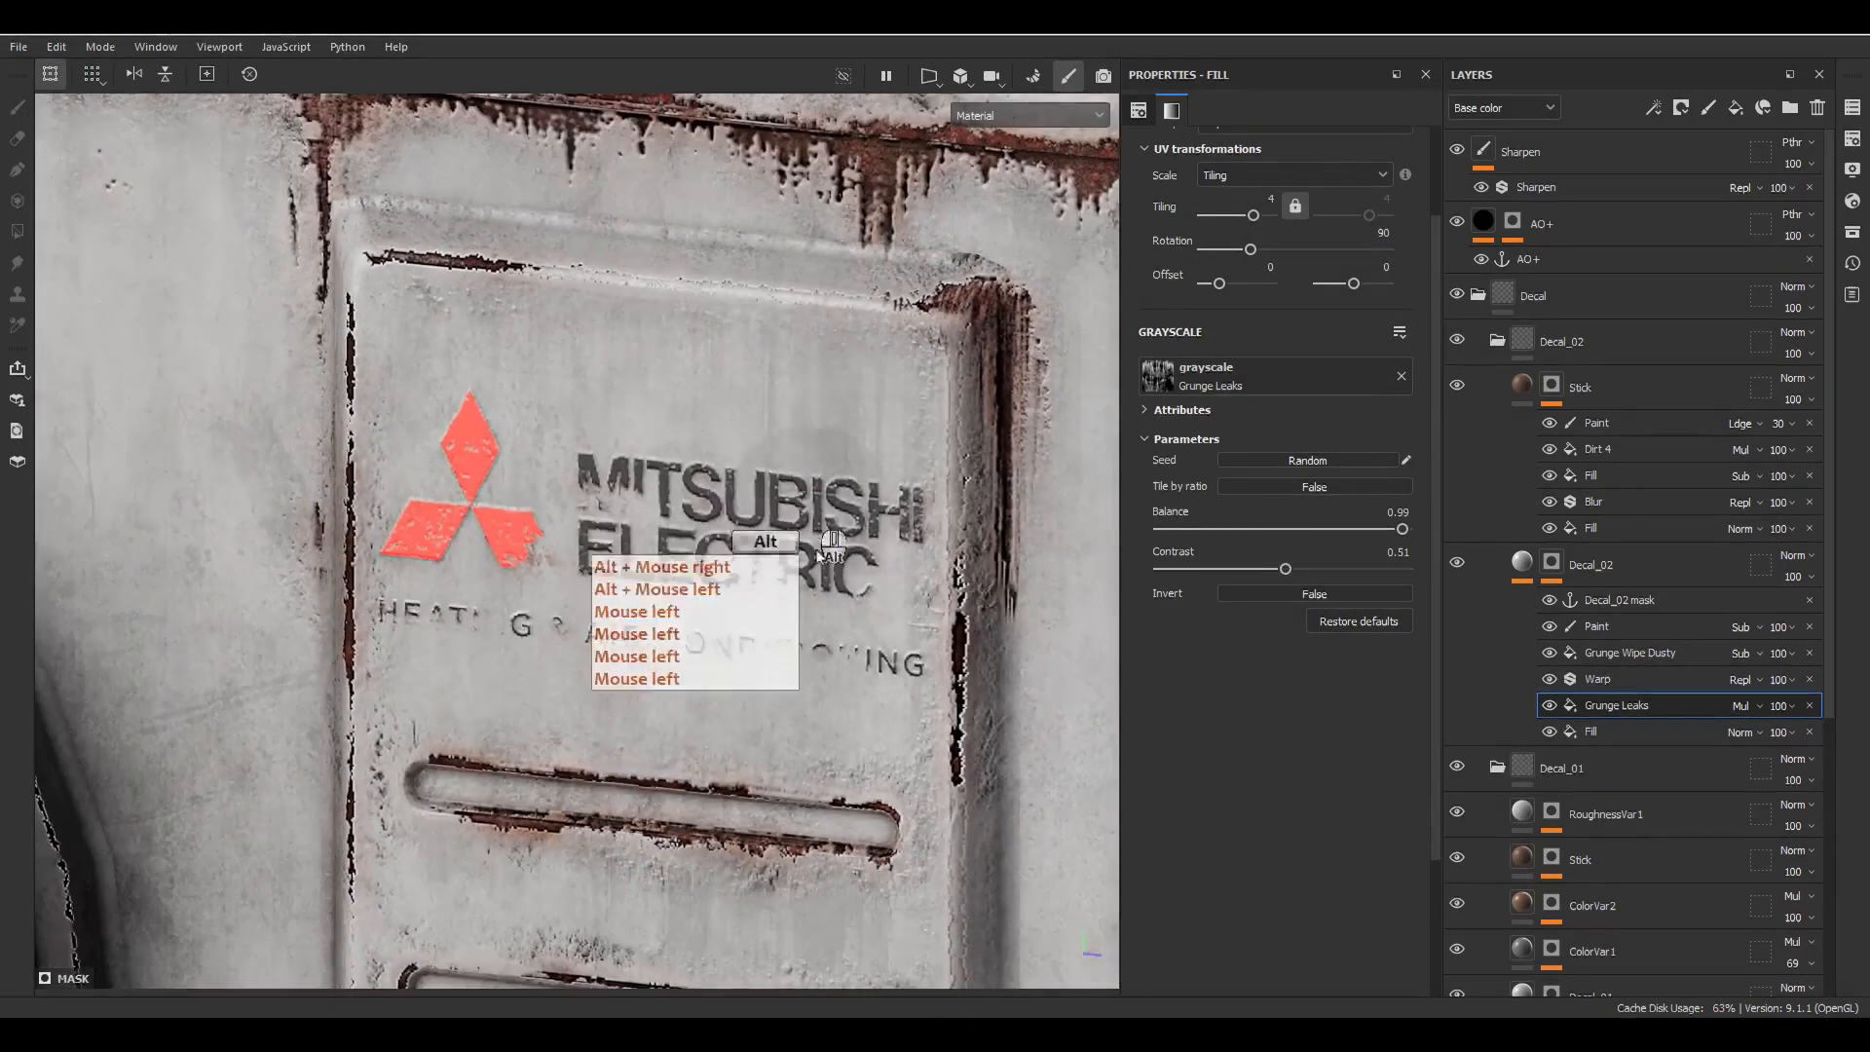
pyautogui.keyDown('alt'); pyautogui.moveTo(833, 542); pyautogui.dragTo(823, 618); pyautogui.keyUp('alt')
# Step: Display the Stick mask alone, compare it without Dirt 4, set its Blur intensity to 0.4, and check the decal in material view
pyautogui.keyDown('alt'); pyautogui.click(1549, 387); pyautogui.keyUp('alt')
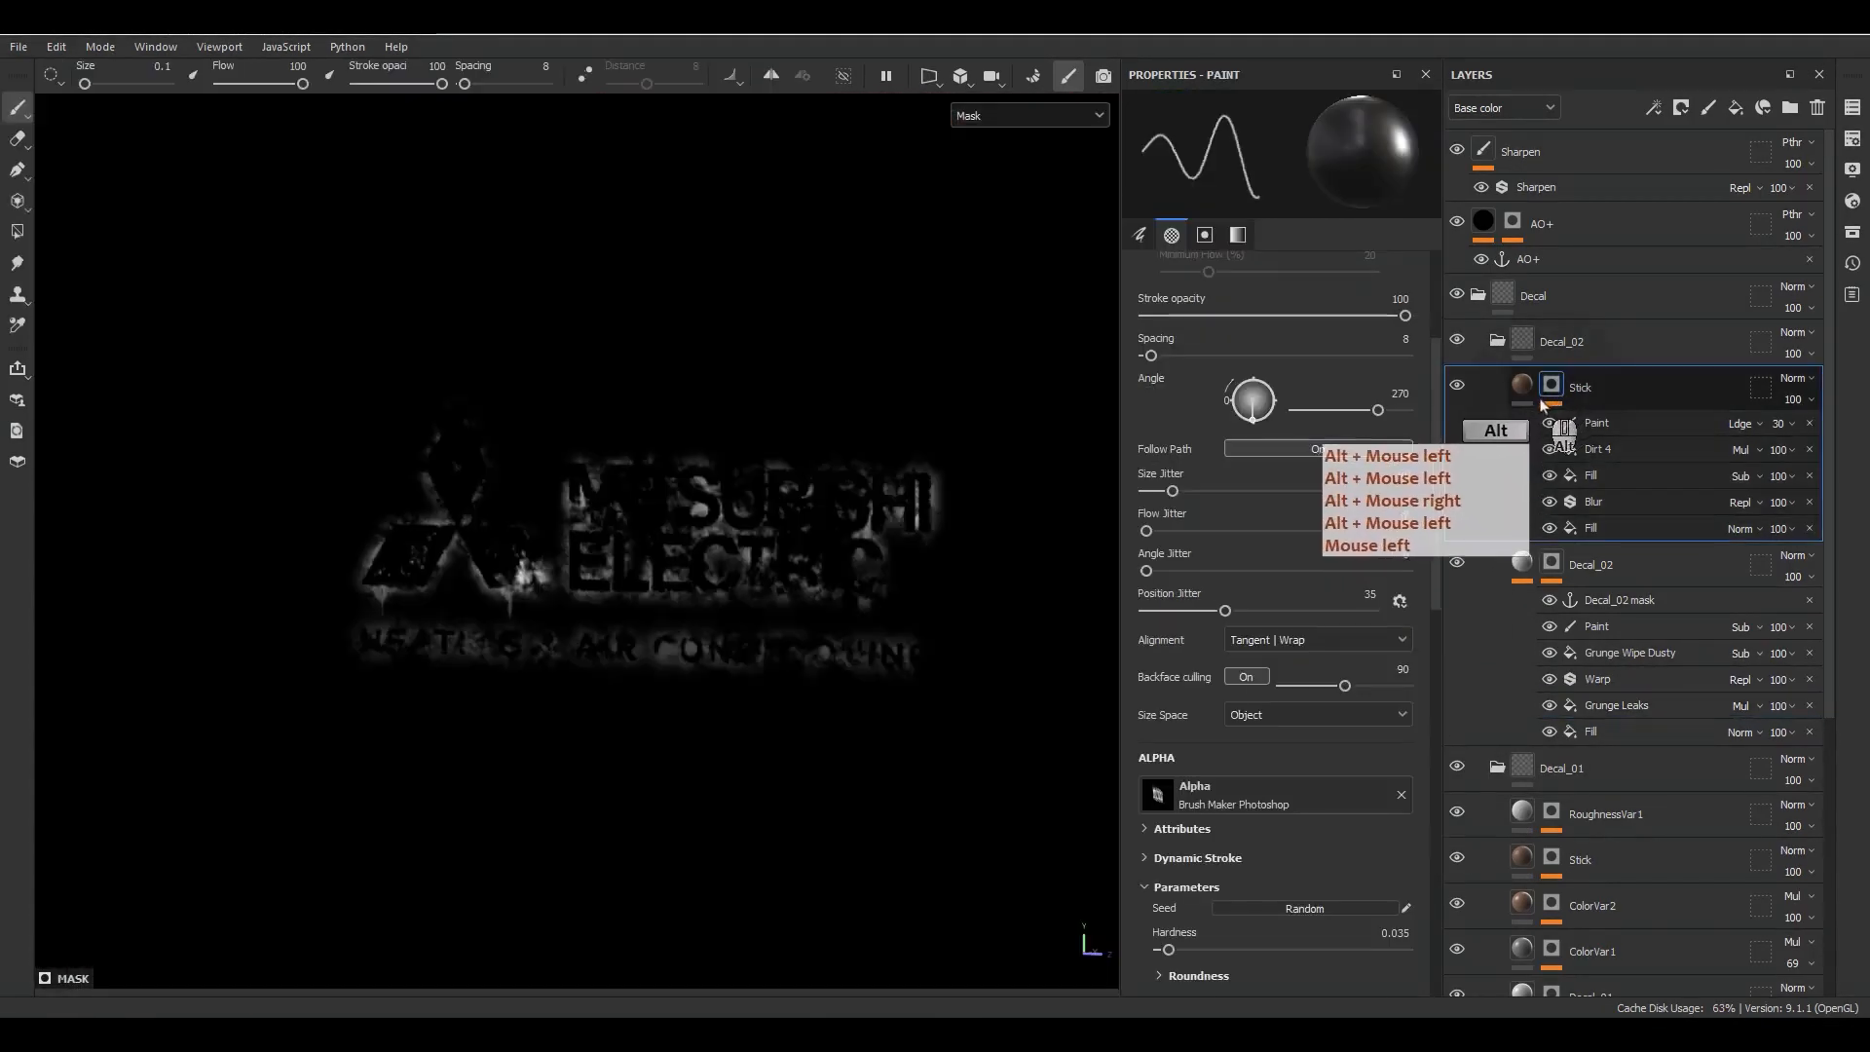
pyautogui.scroll(5, 684, 719)
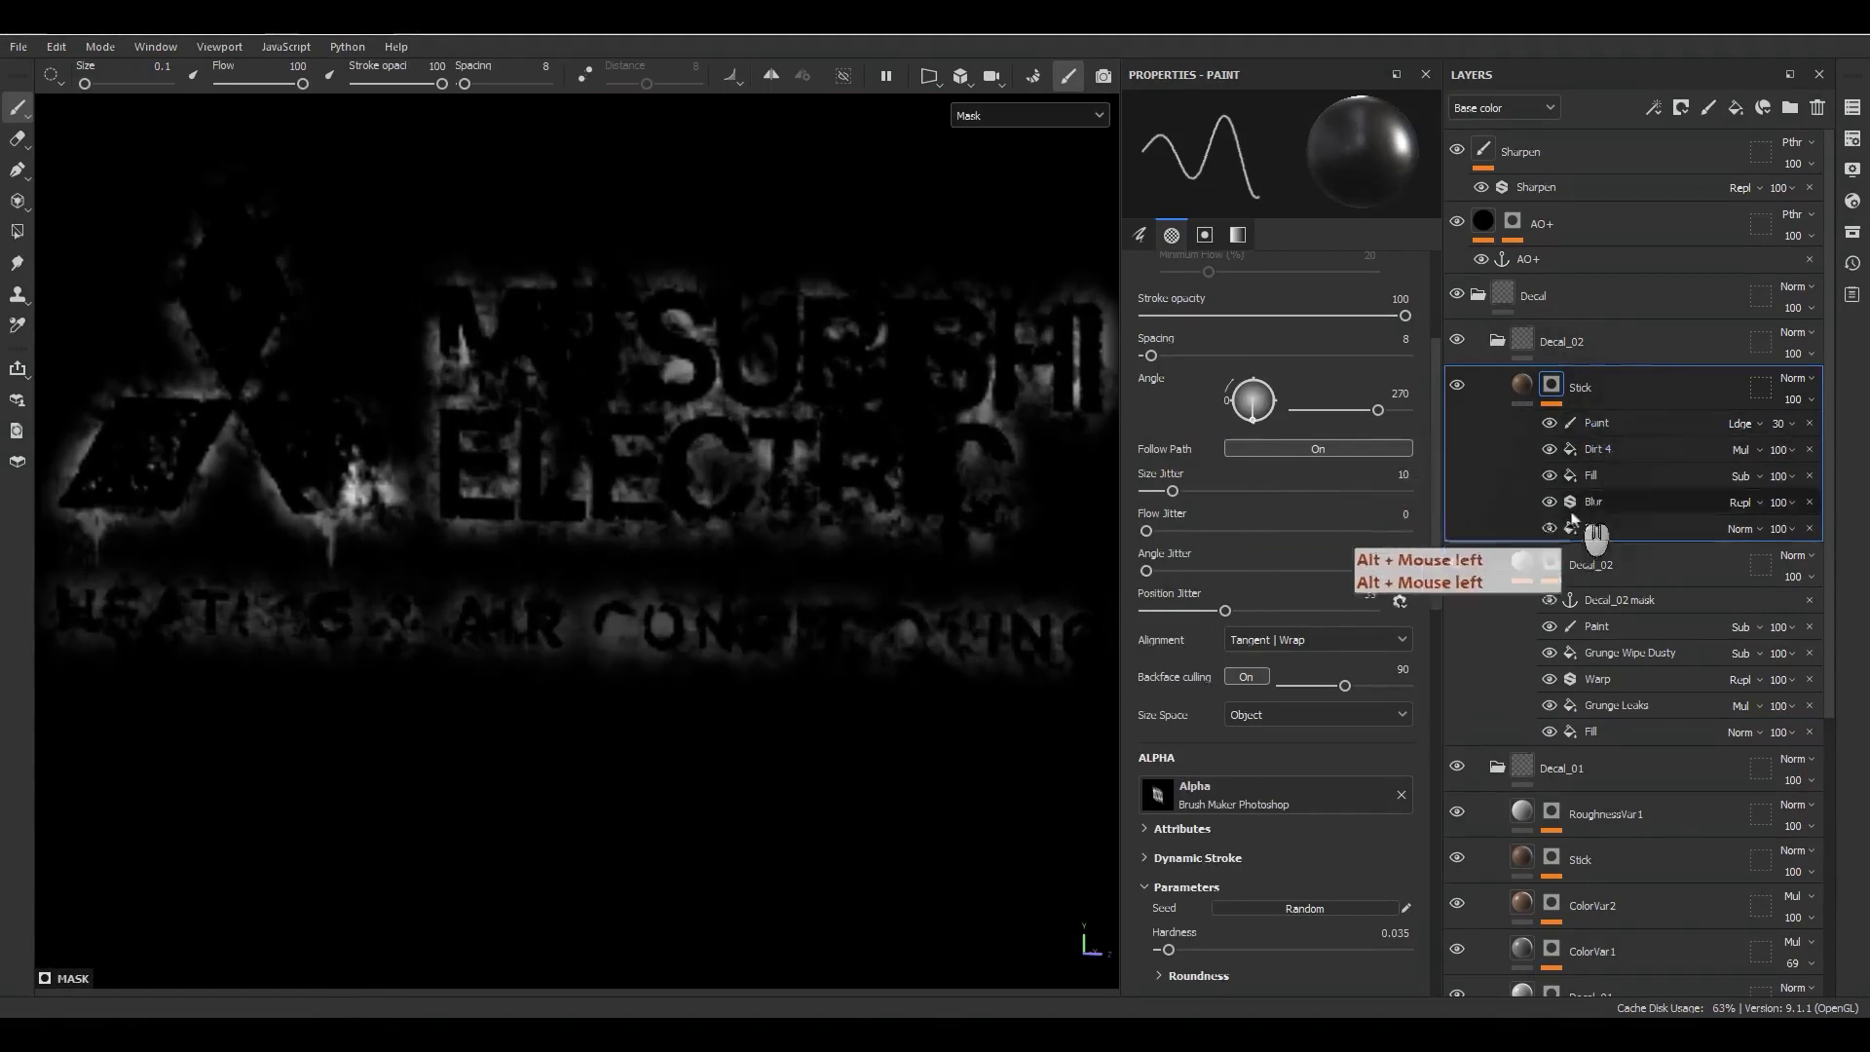
pyautogui.click(1550, 450)
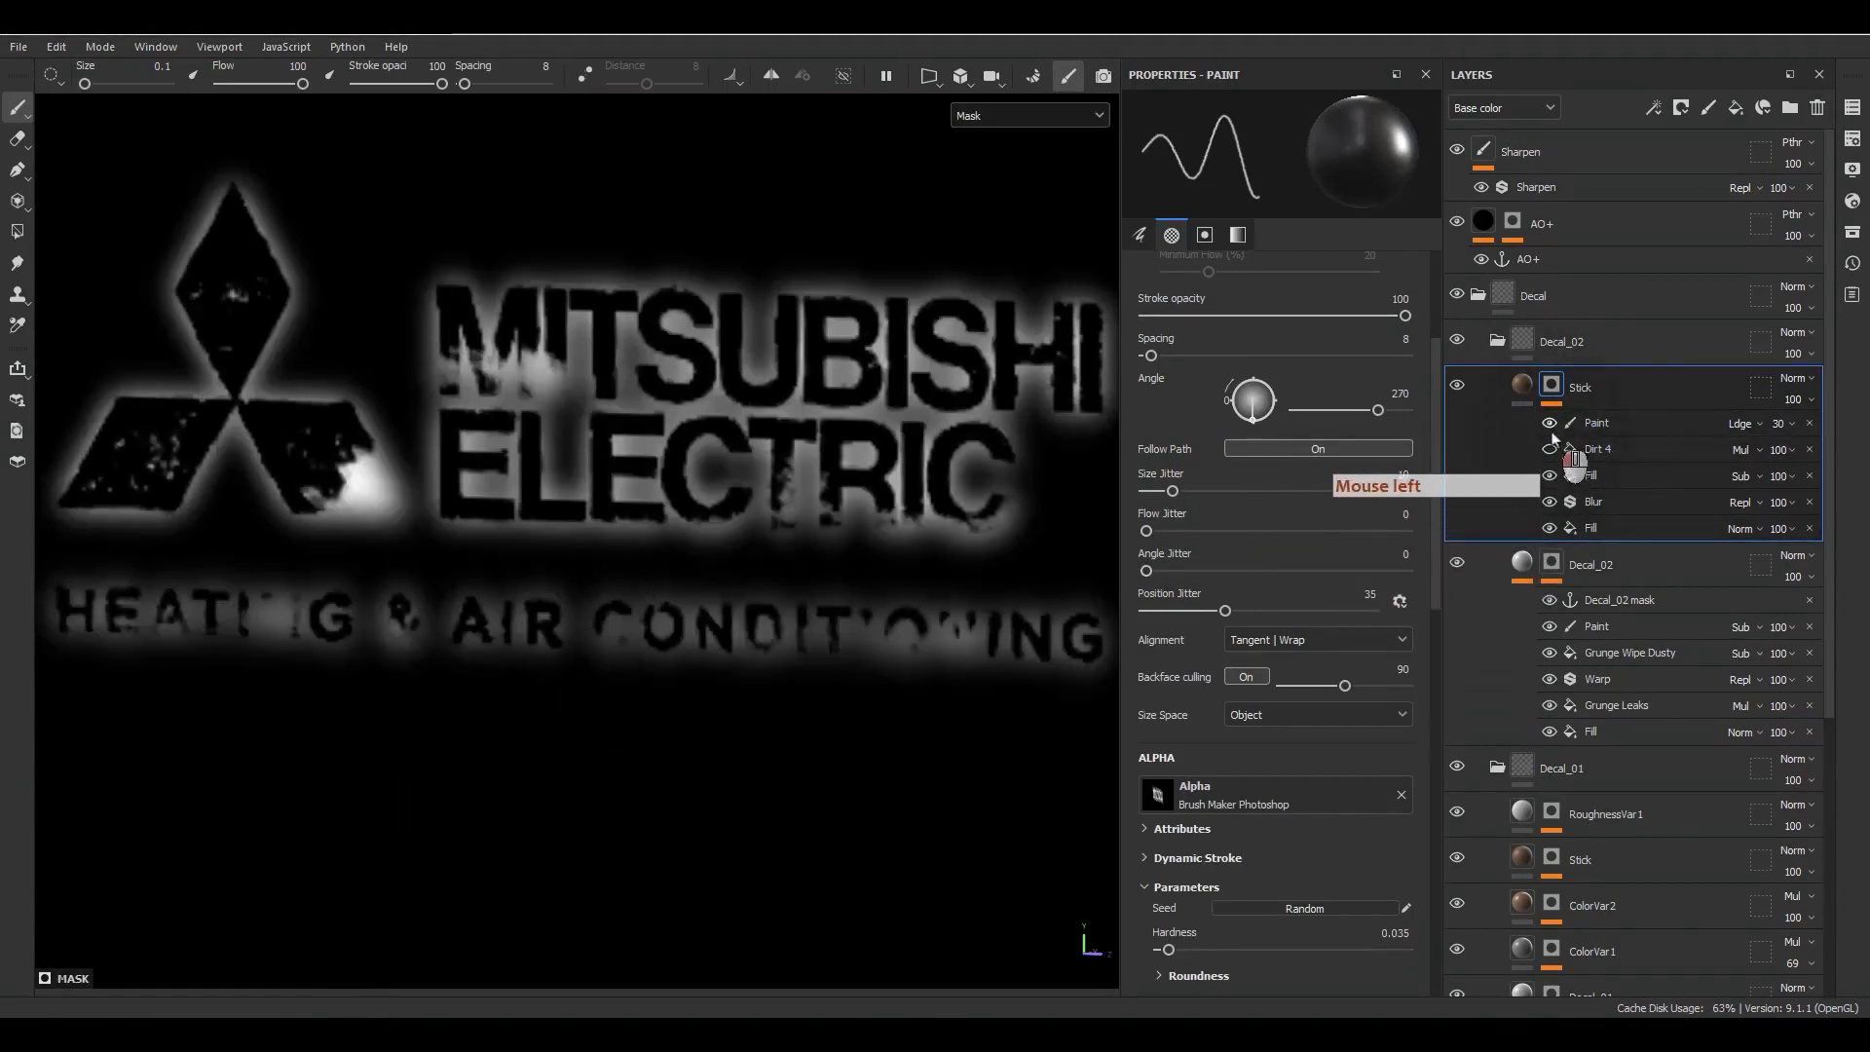
pyautogui.click(1550, 449)
pyautogui.click(1607, 503)
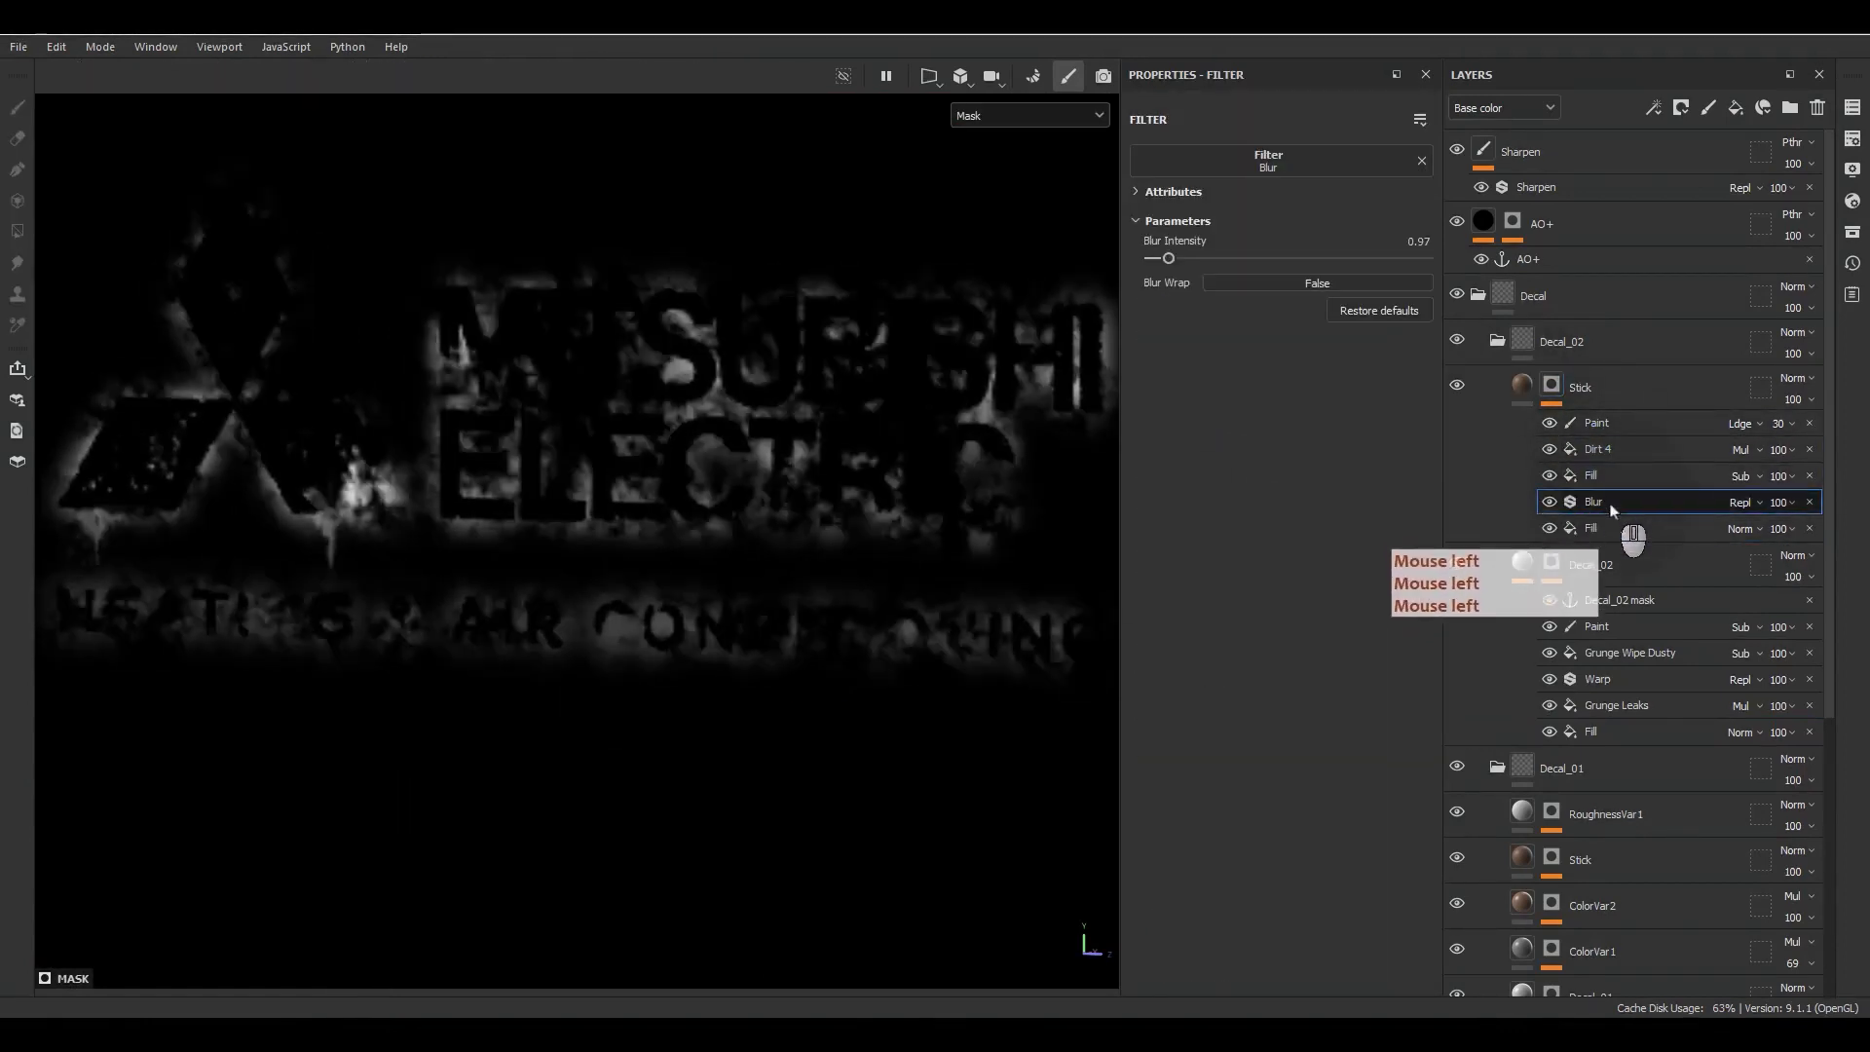
pyautogui.moveTo(1168, 259); pyautogui.dragTo(1162, 261)
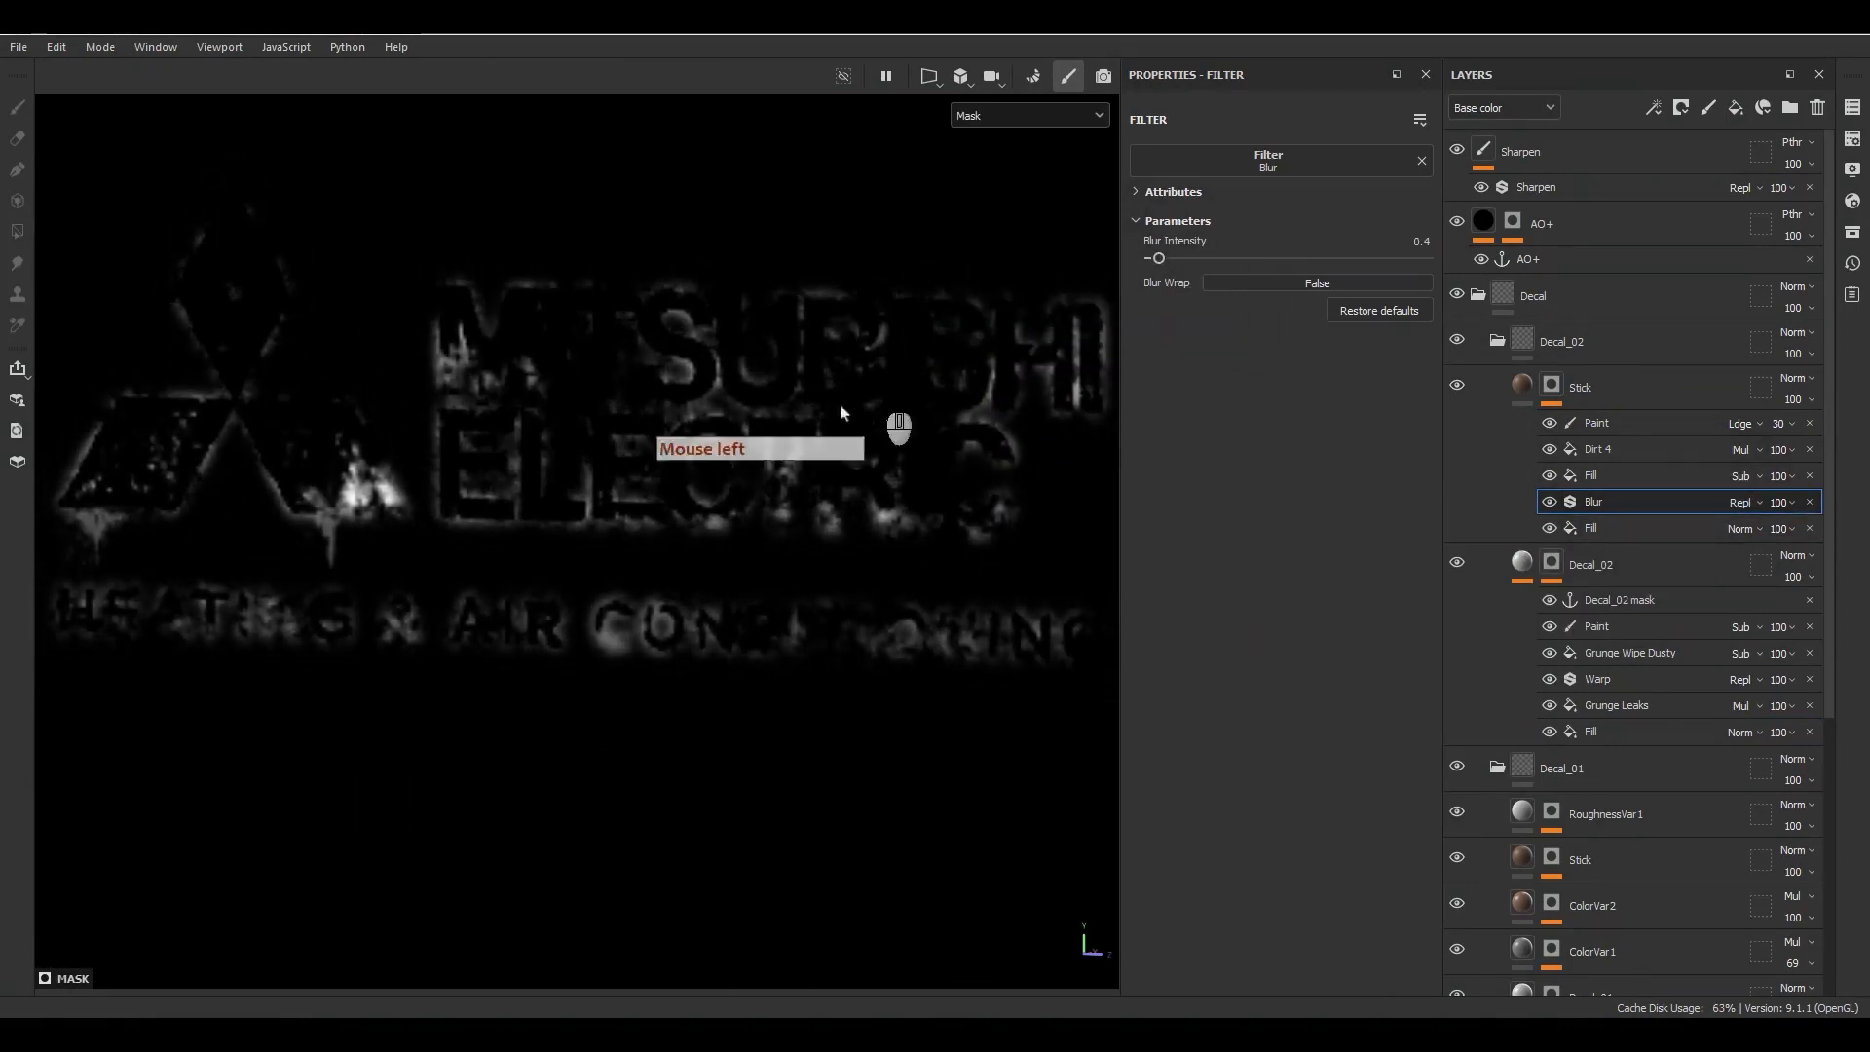
pyautogui.press('m')
pyautogui.moveTo(765, 663)
pyautogui.keyDown('alt'); pyautogui.mouseDown()
pyautogui.moveTo(918, 674)
pyautogui.moveTo(793, 668)
pyautogui.mouseUp(); pyautogui.keyUp('alt')
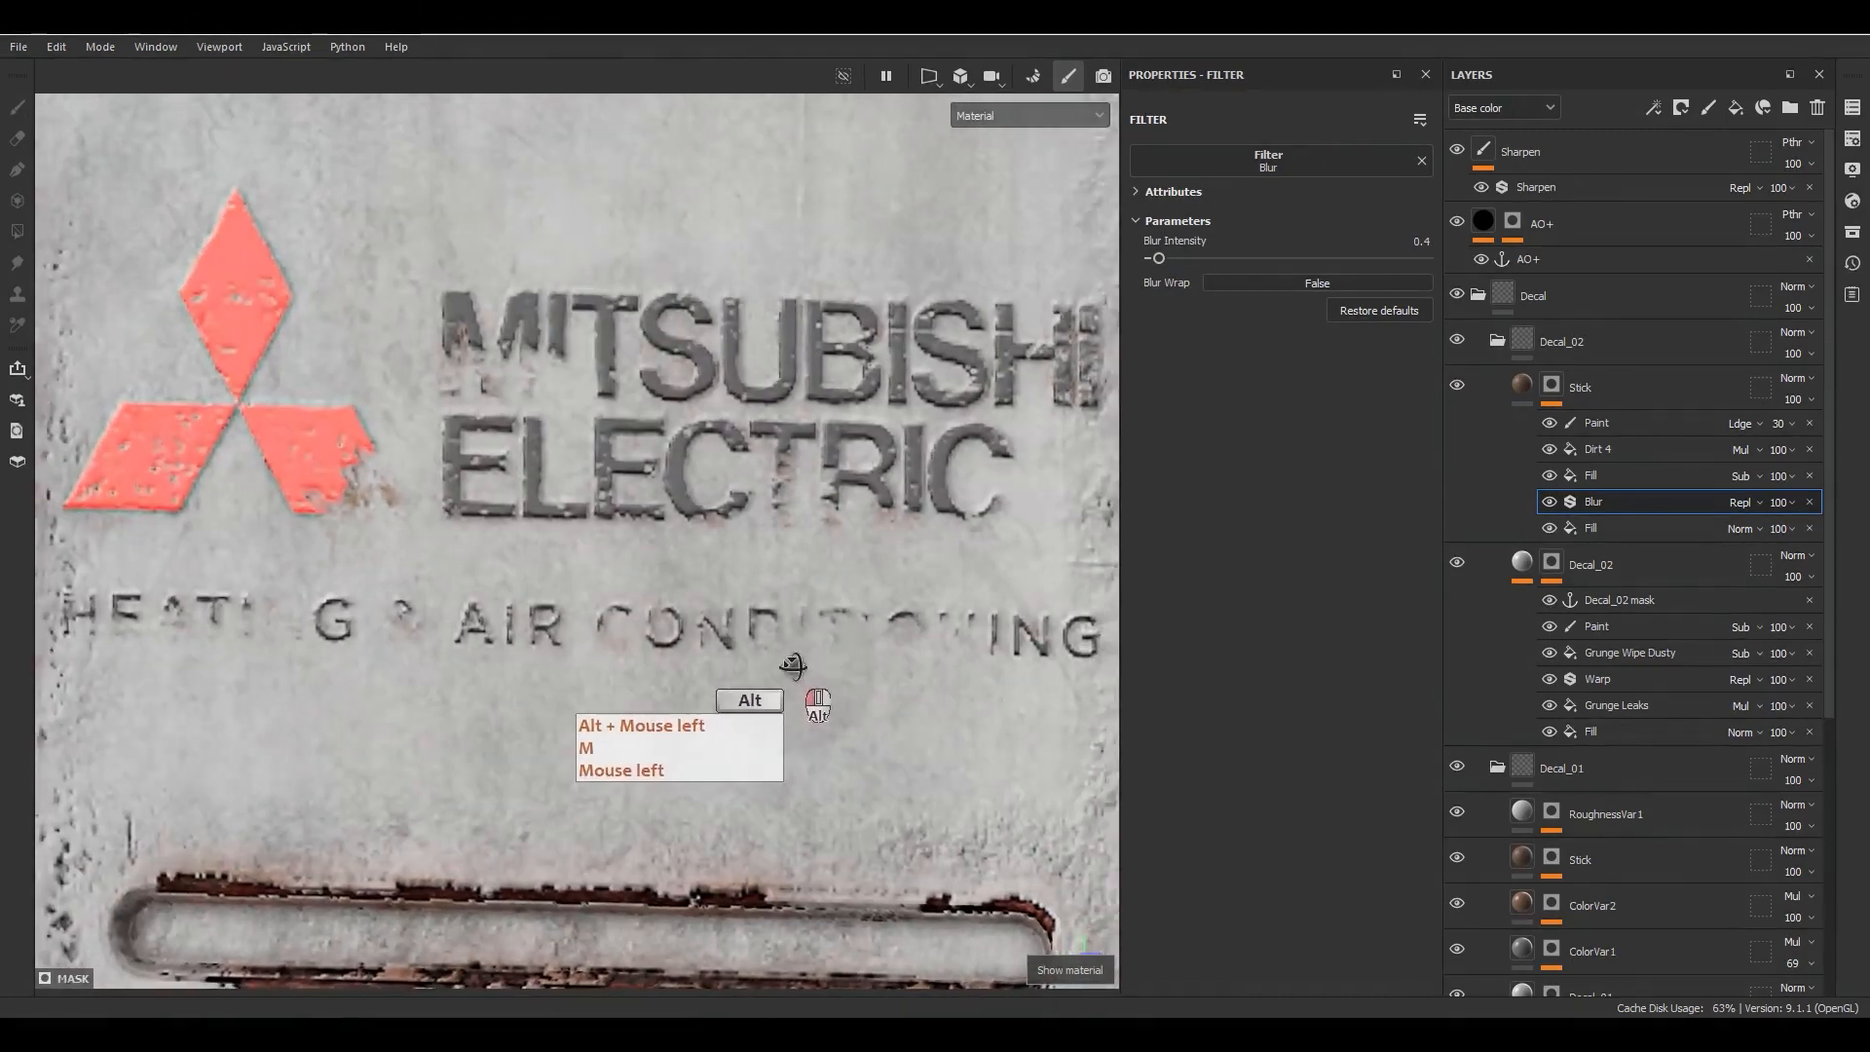
pyautogui.keyDown('alt'); pyautogui.moveTo(768, 594); pyautogui.dragTo(716, 468, button='right'); pyautogui.keyUp('alt')
pyautogui.keyDown('alt'); pyautogui.moveTo(716, 474); pyautogui.dragTo(741, 546); pyautogui.keyUp('alt')
# Step: Add a fill layer above the Stick layer in the Decal_02 folder and name it BorderStick
pyautogui.click(1548, 389)
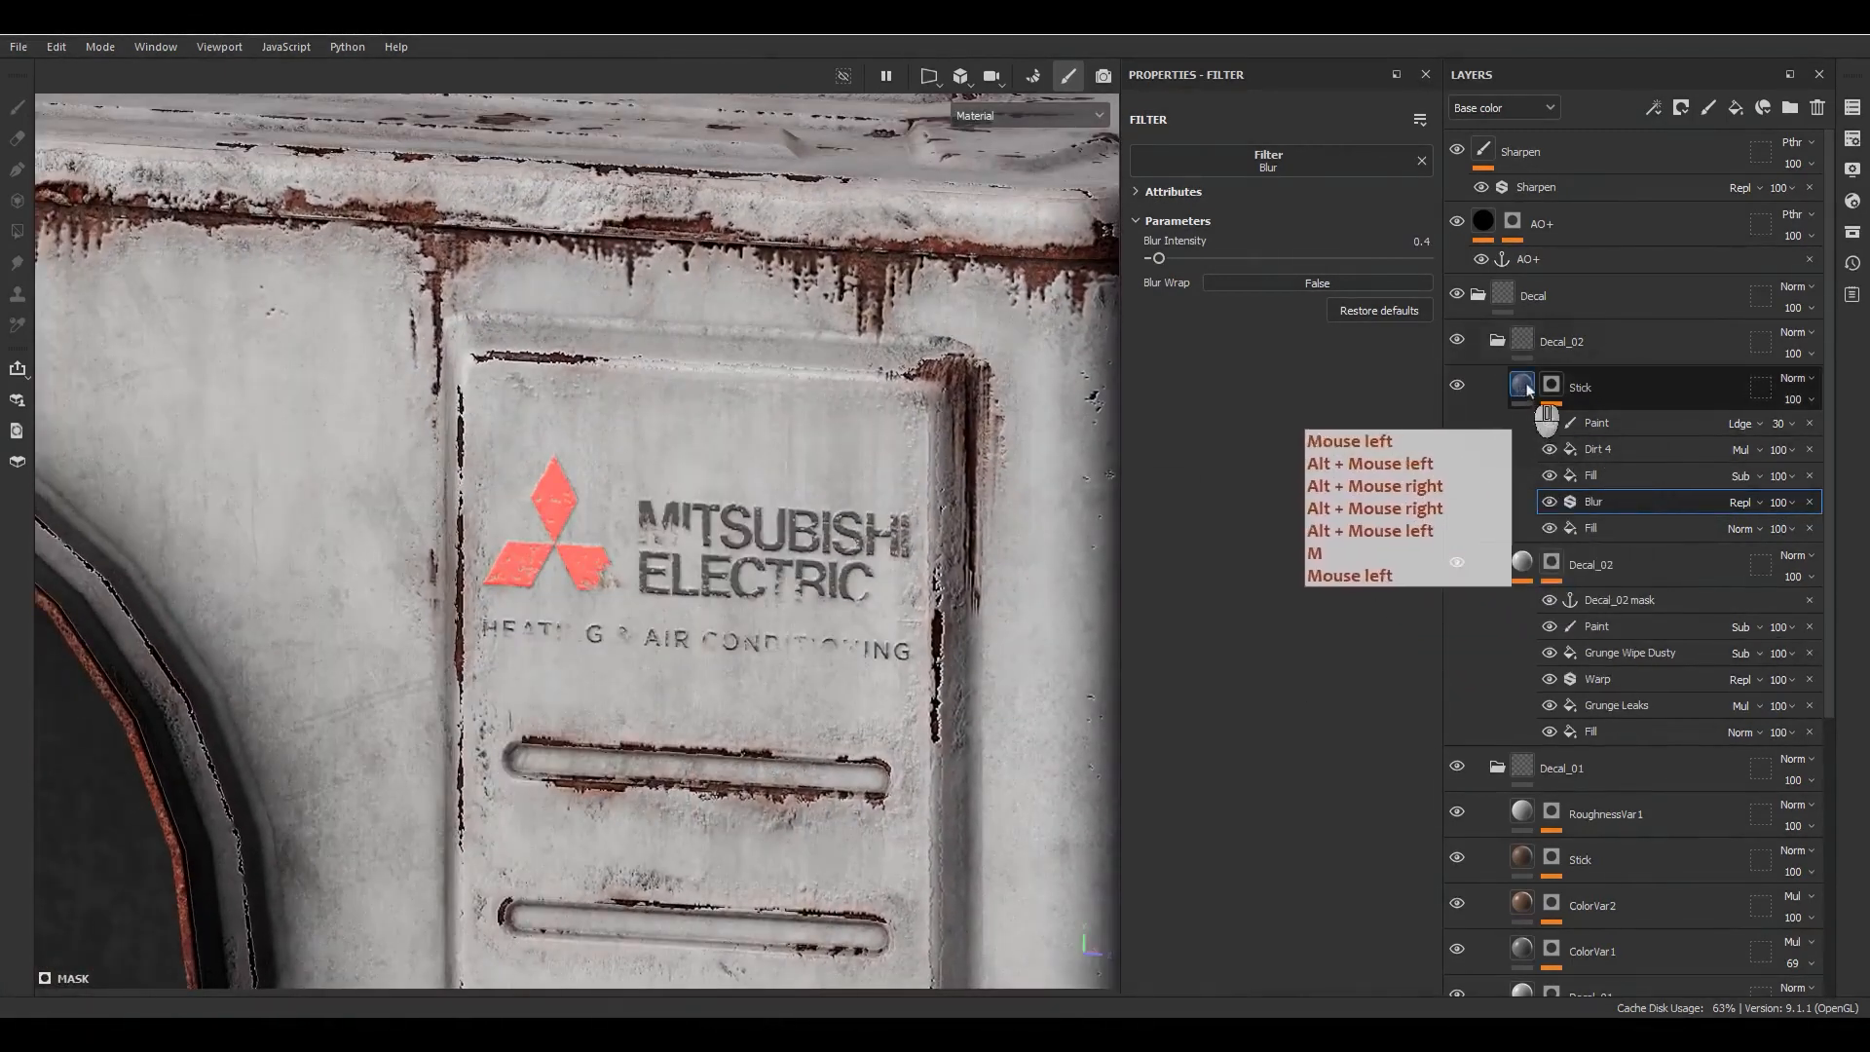
pyautogui.click(1736, 107)
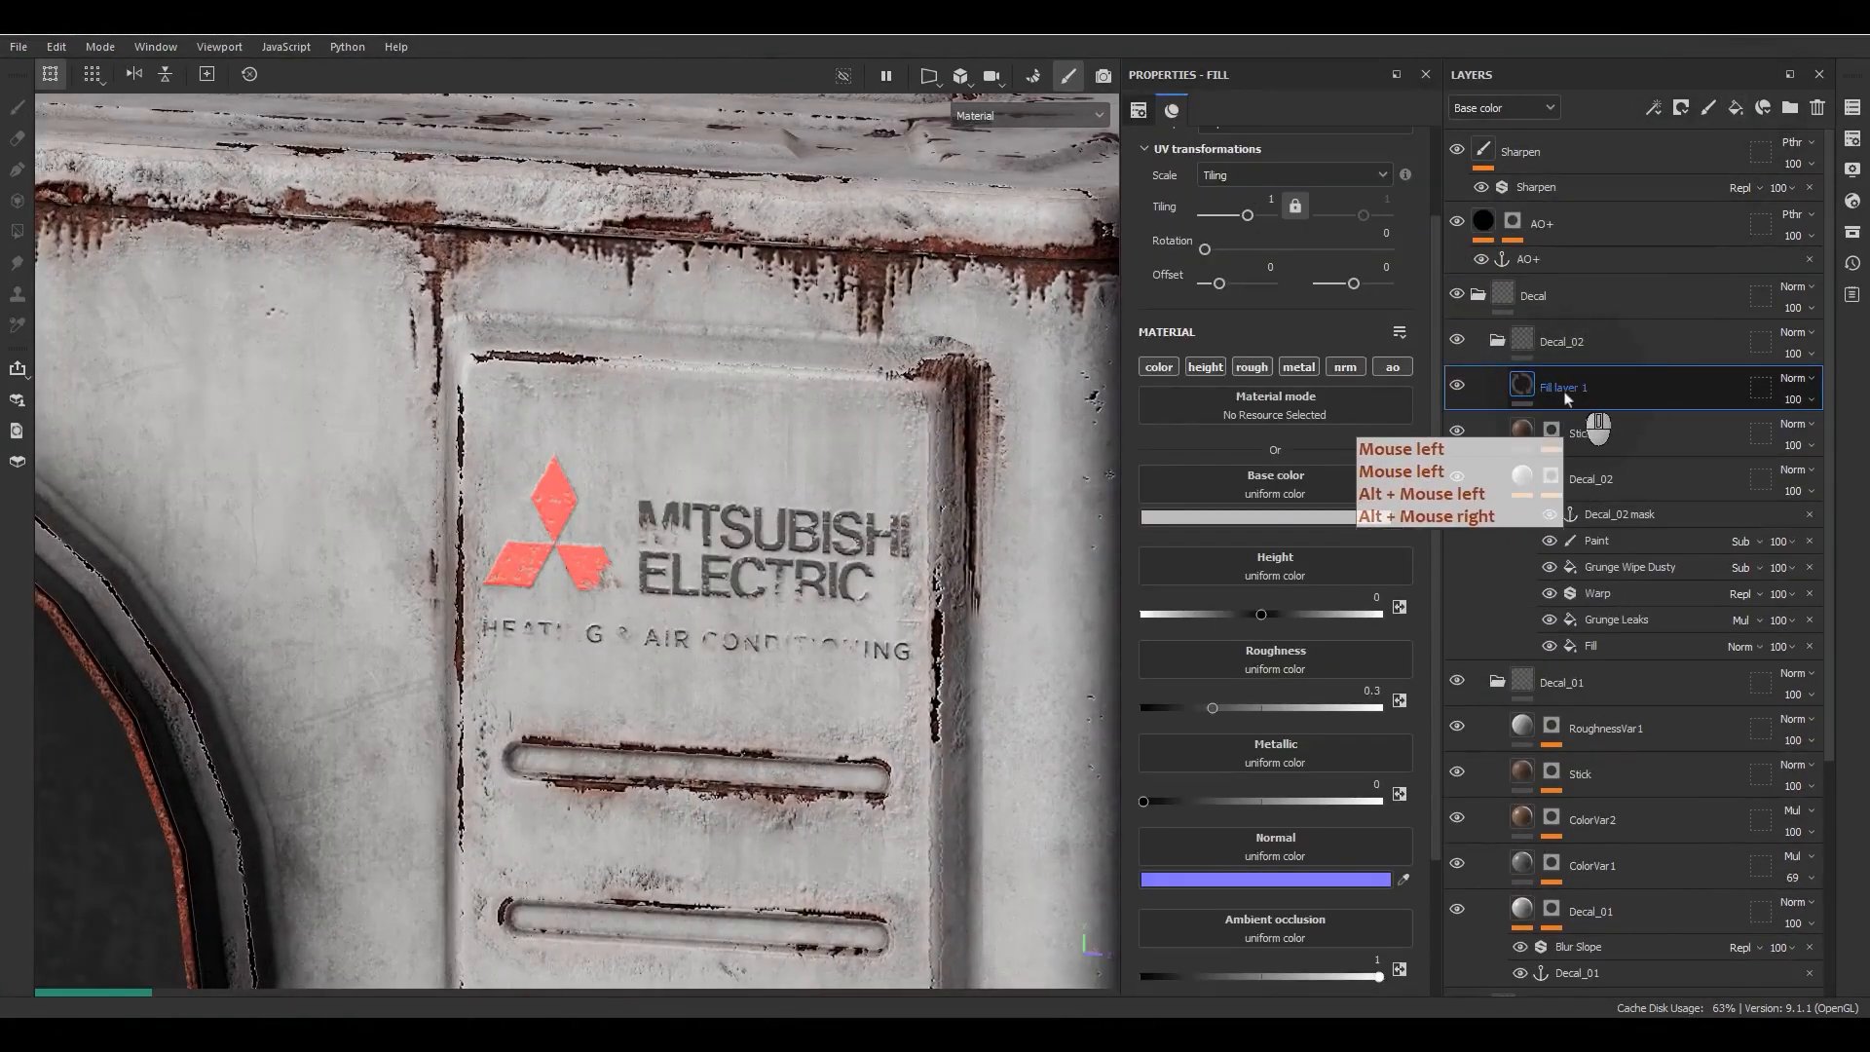
pyautogui.write('BorderStick')
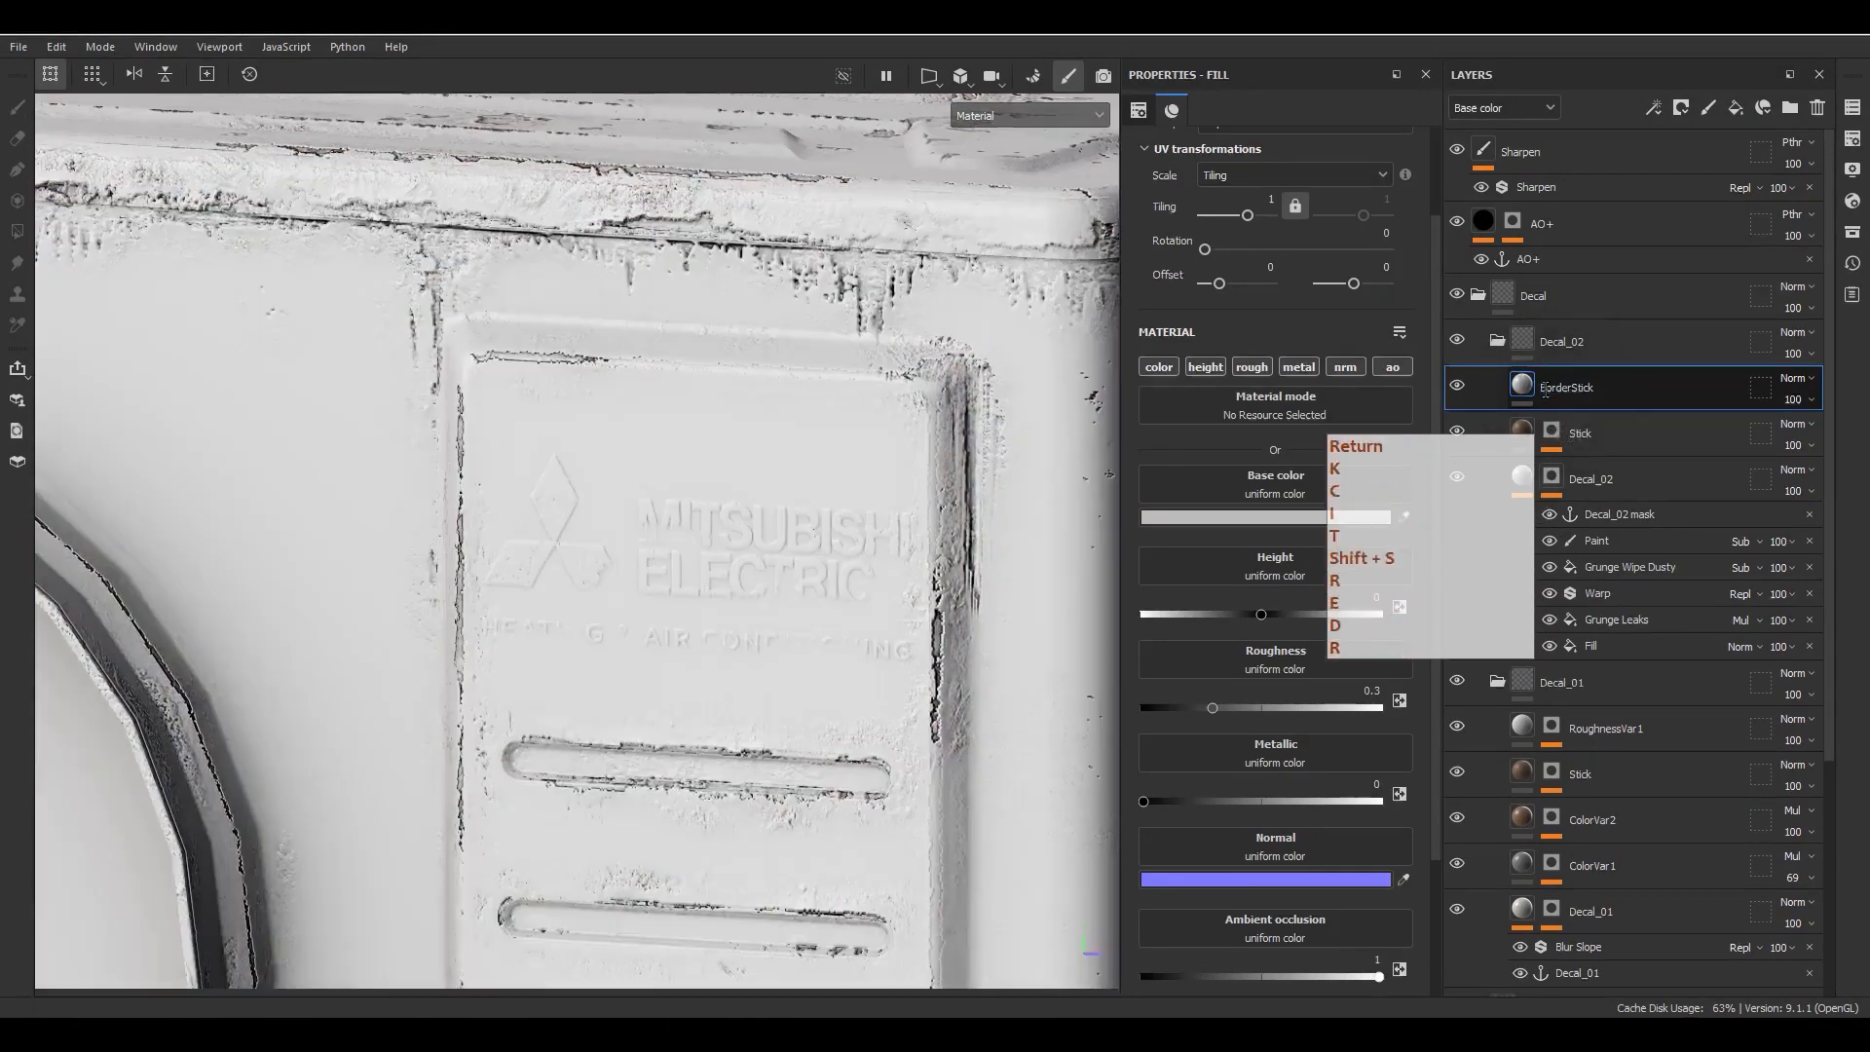
# Step: Limit BorderStick to the color and roughness channels, with dark gray base color 403F3F and roughness 0.9
pyautogui.keyDown('alt'); pyautogui.click(1158, 367); pyautogui.keyUp('alt')
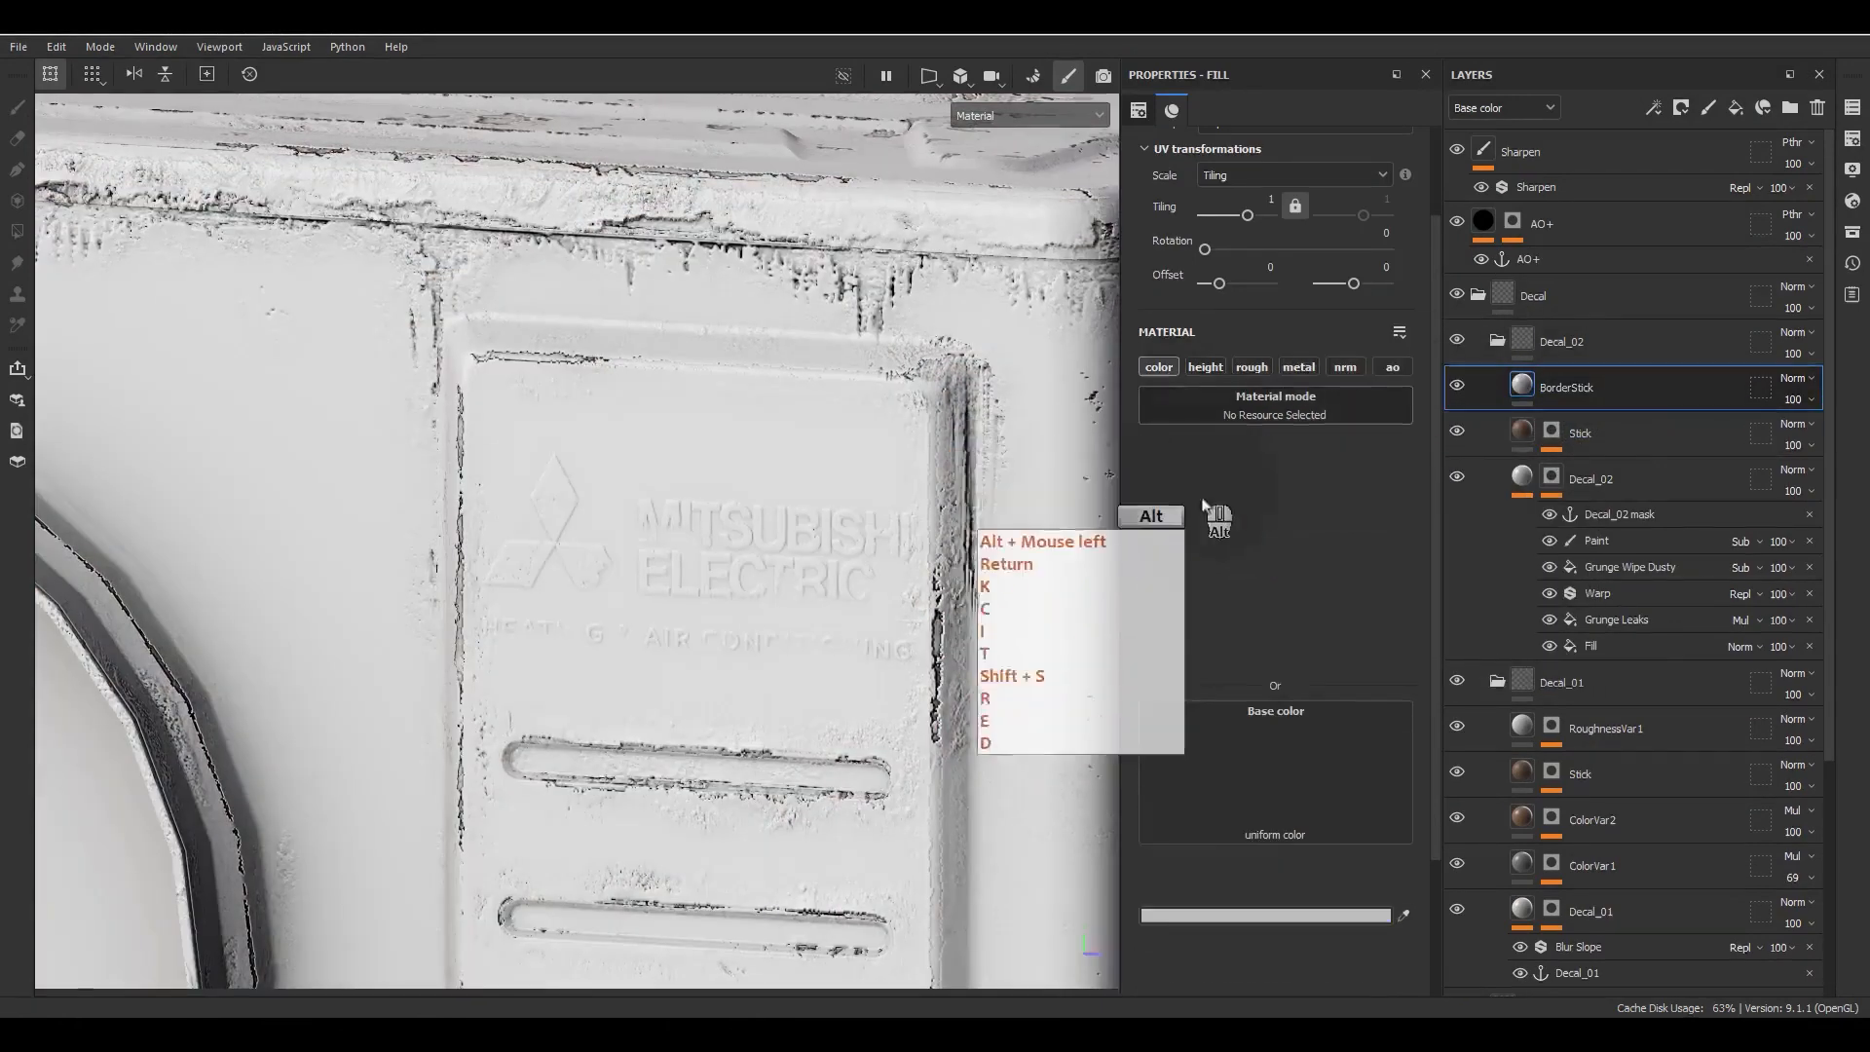
pyautogui.click(1218, 514)
pyautogui.click(1186, 650)
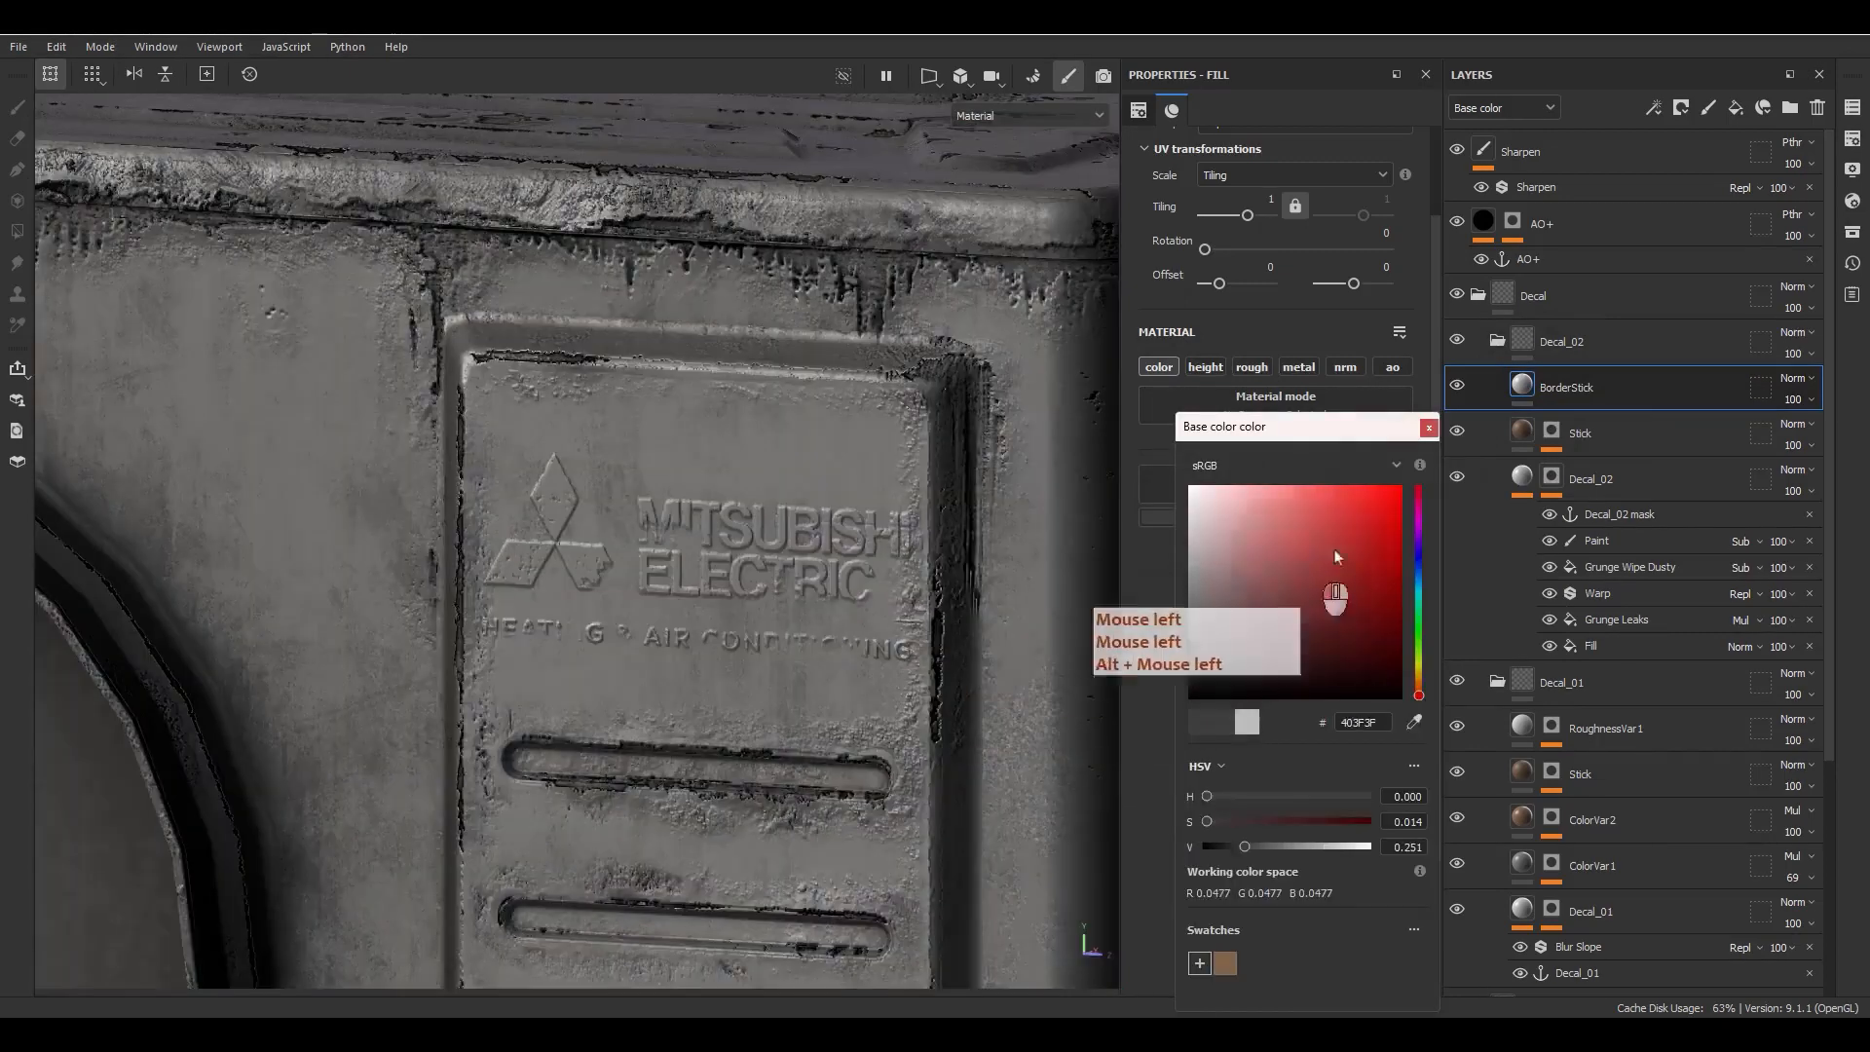
pyautogui.click(1429, 429)
pyautogui.click(1261, 371)
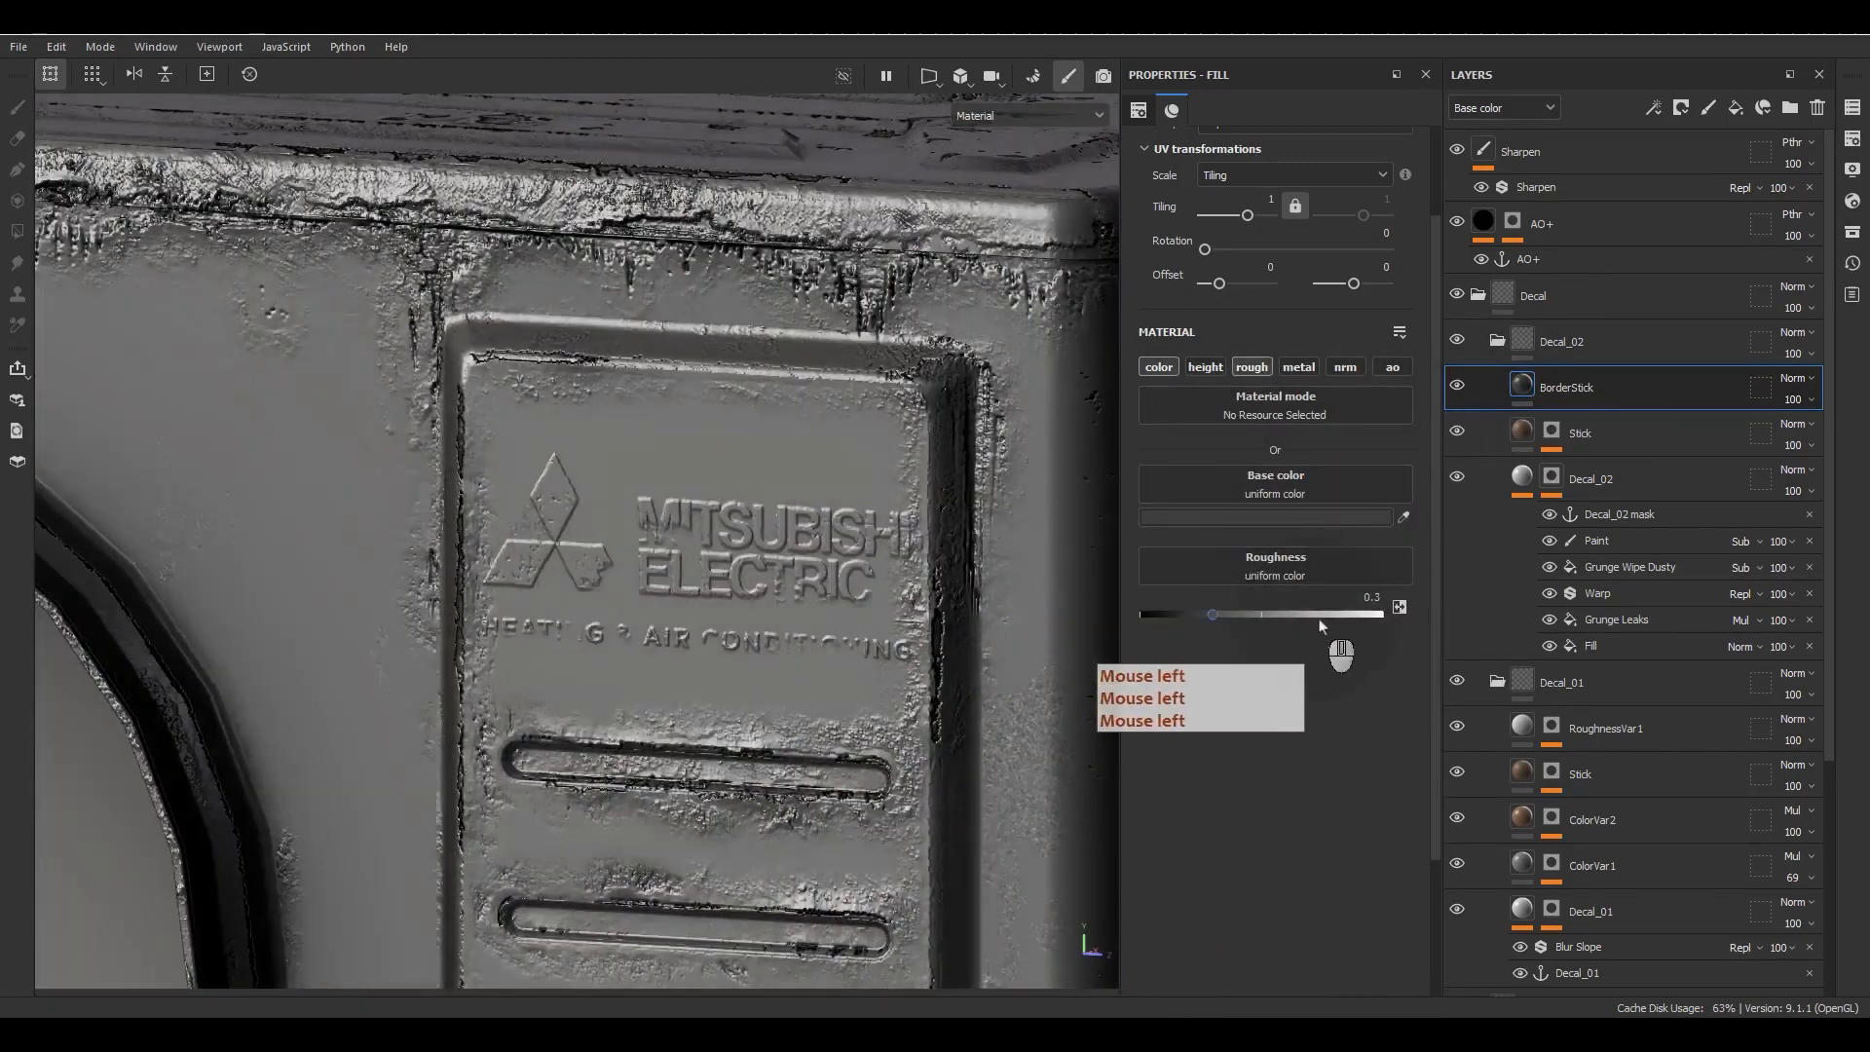
pyautogui.click(1337, 614)
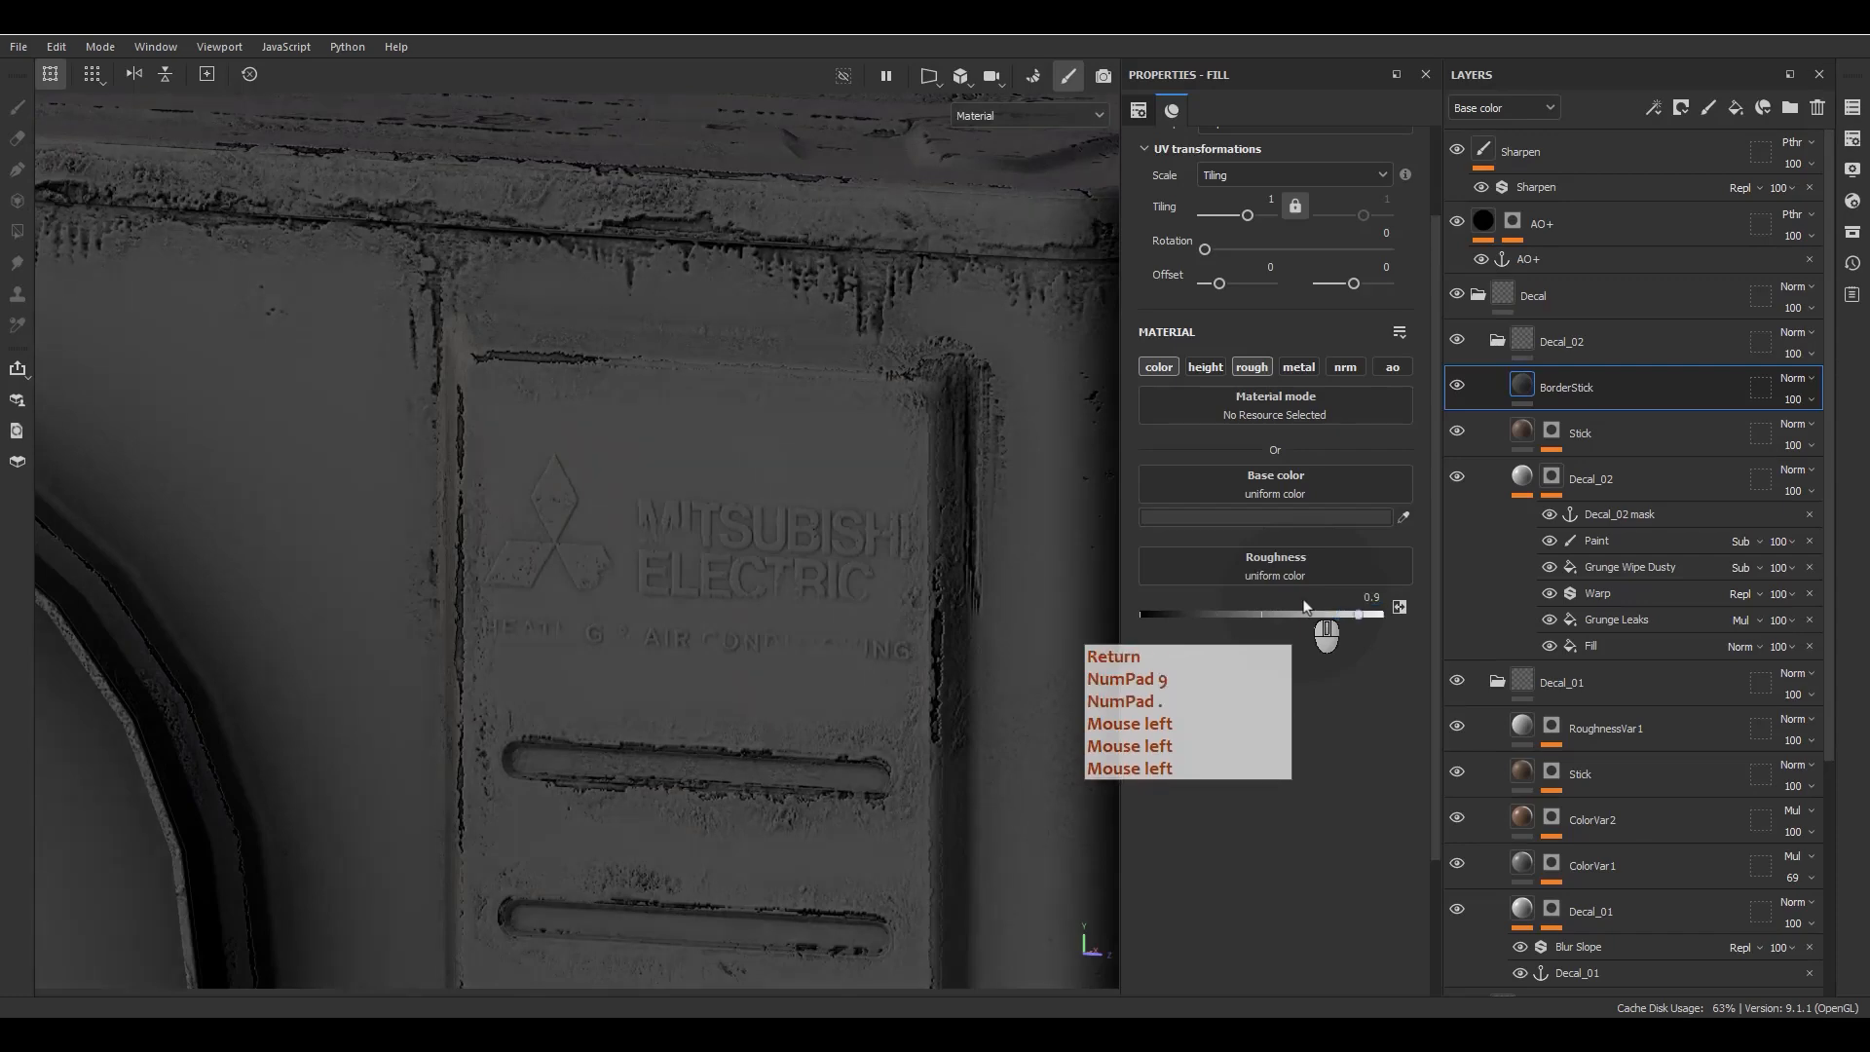
# Step: Add a black mask to the BorderStick layer and put a fill effect in it
pyautogui.rightClick(1603, 385)
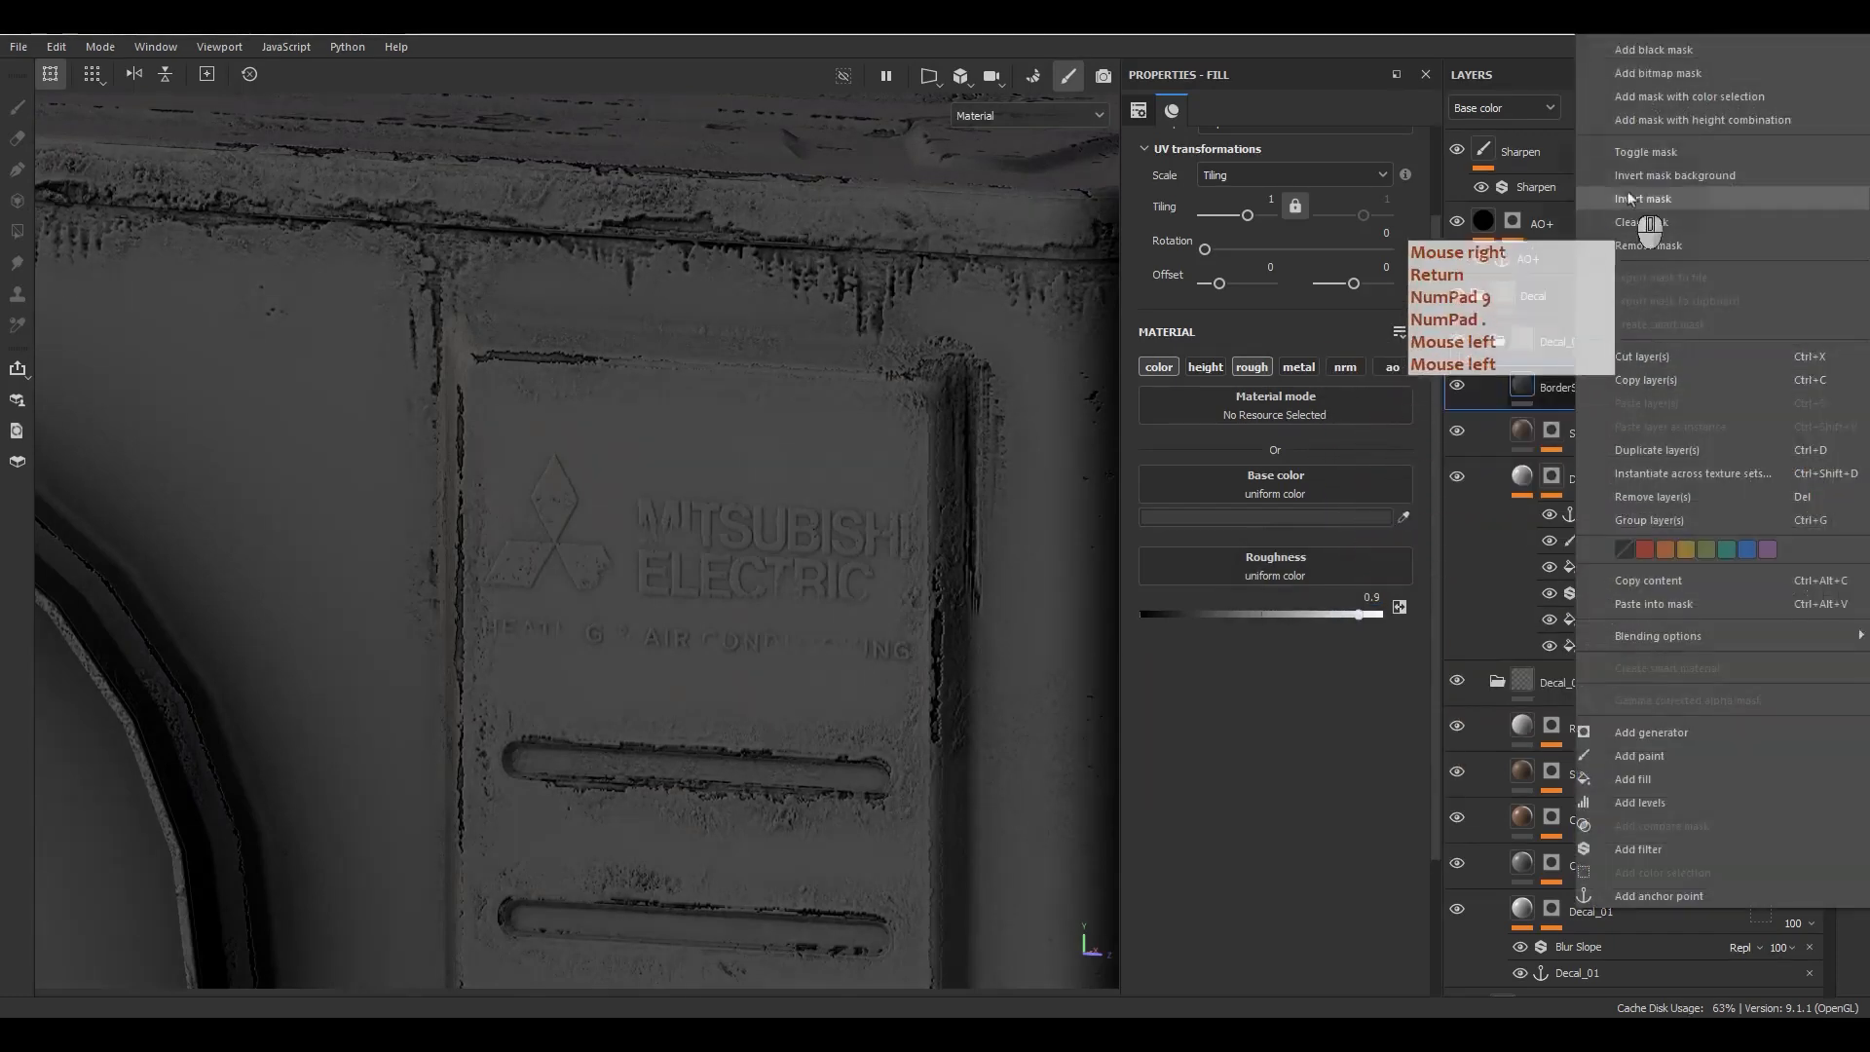
pyautogui.click(1625, 50)
pyautogui.rightClick(1549, 385)
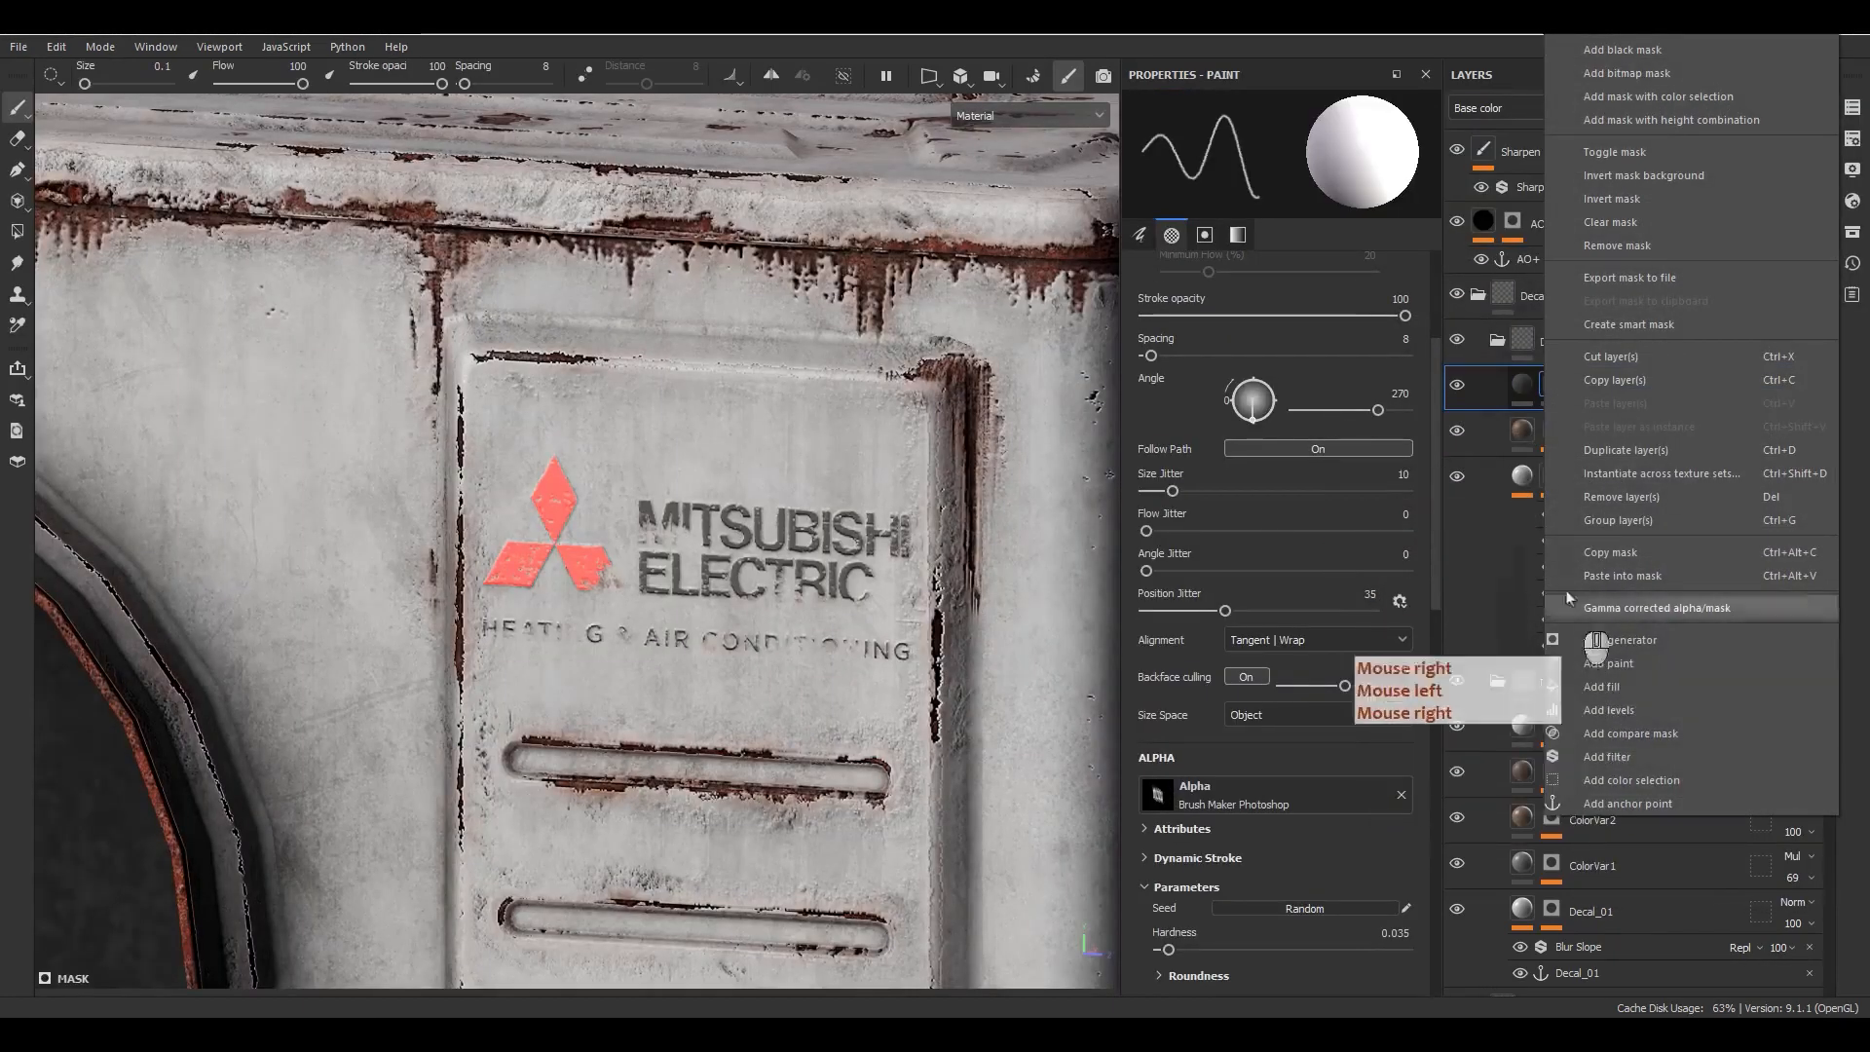
pyautogui.click(1617, 686)
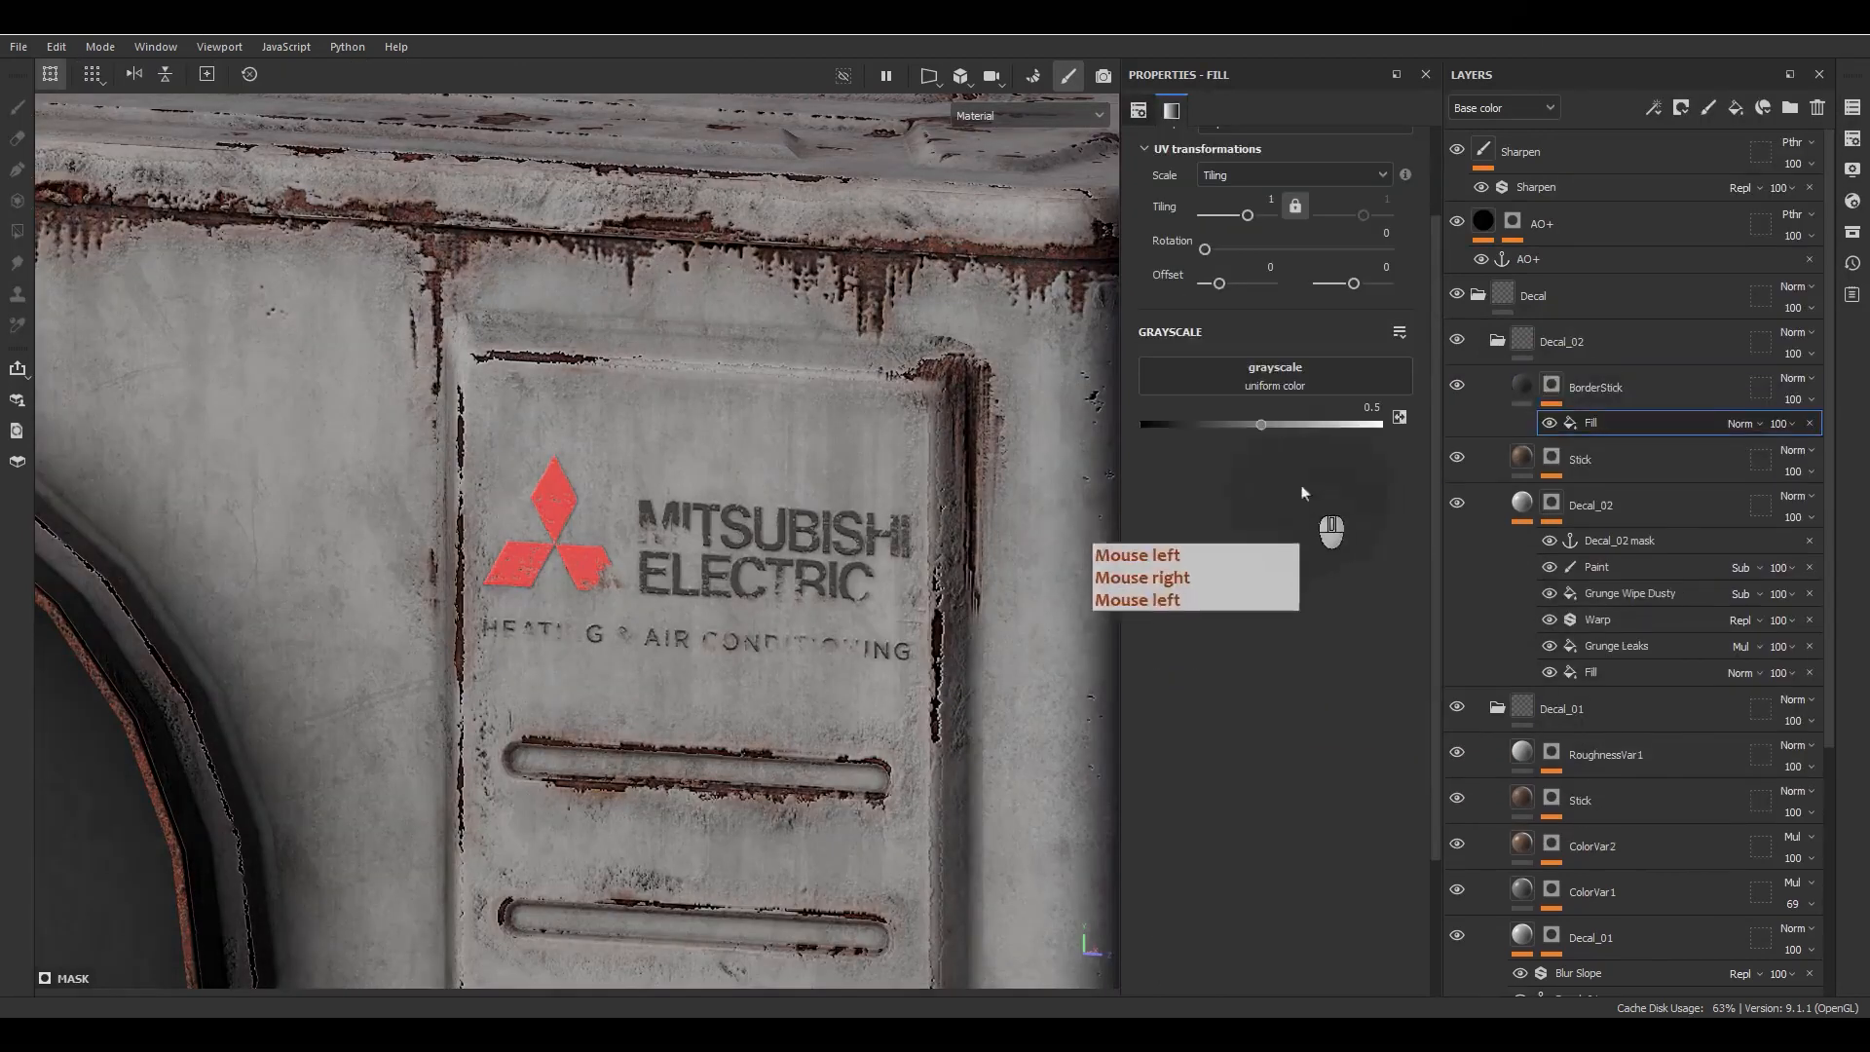
# Step: Use the Decal_02 anchor point as the mask fill's grayscale source, with Metallic as the referenced channel
pyautogui.click(1279, 378)
pyautogui.click(1415, 390)
pyautogui.click(1350, 479)
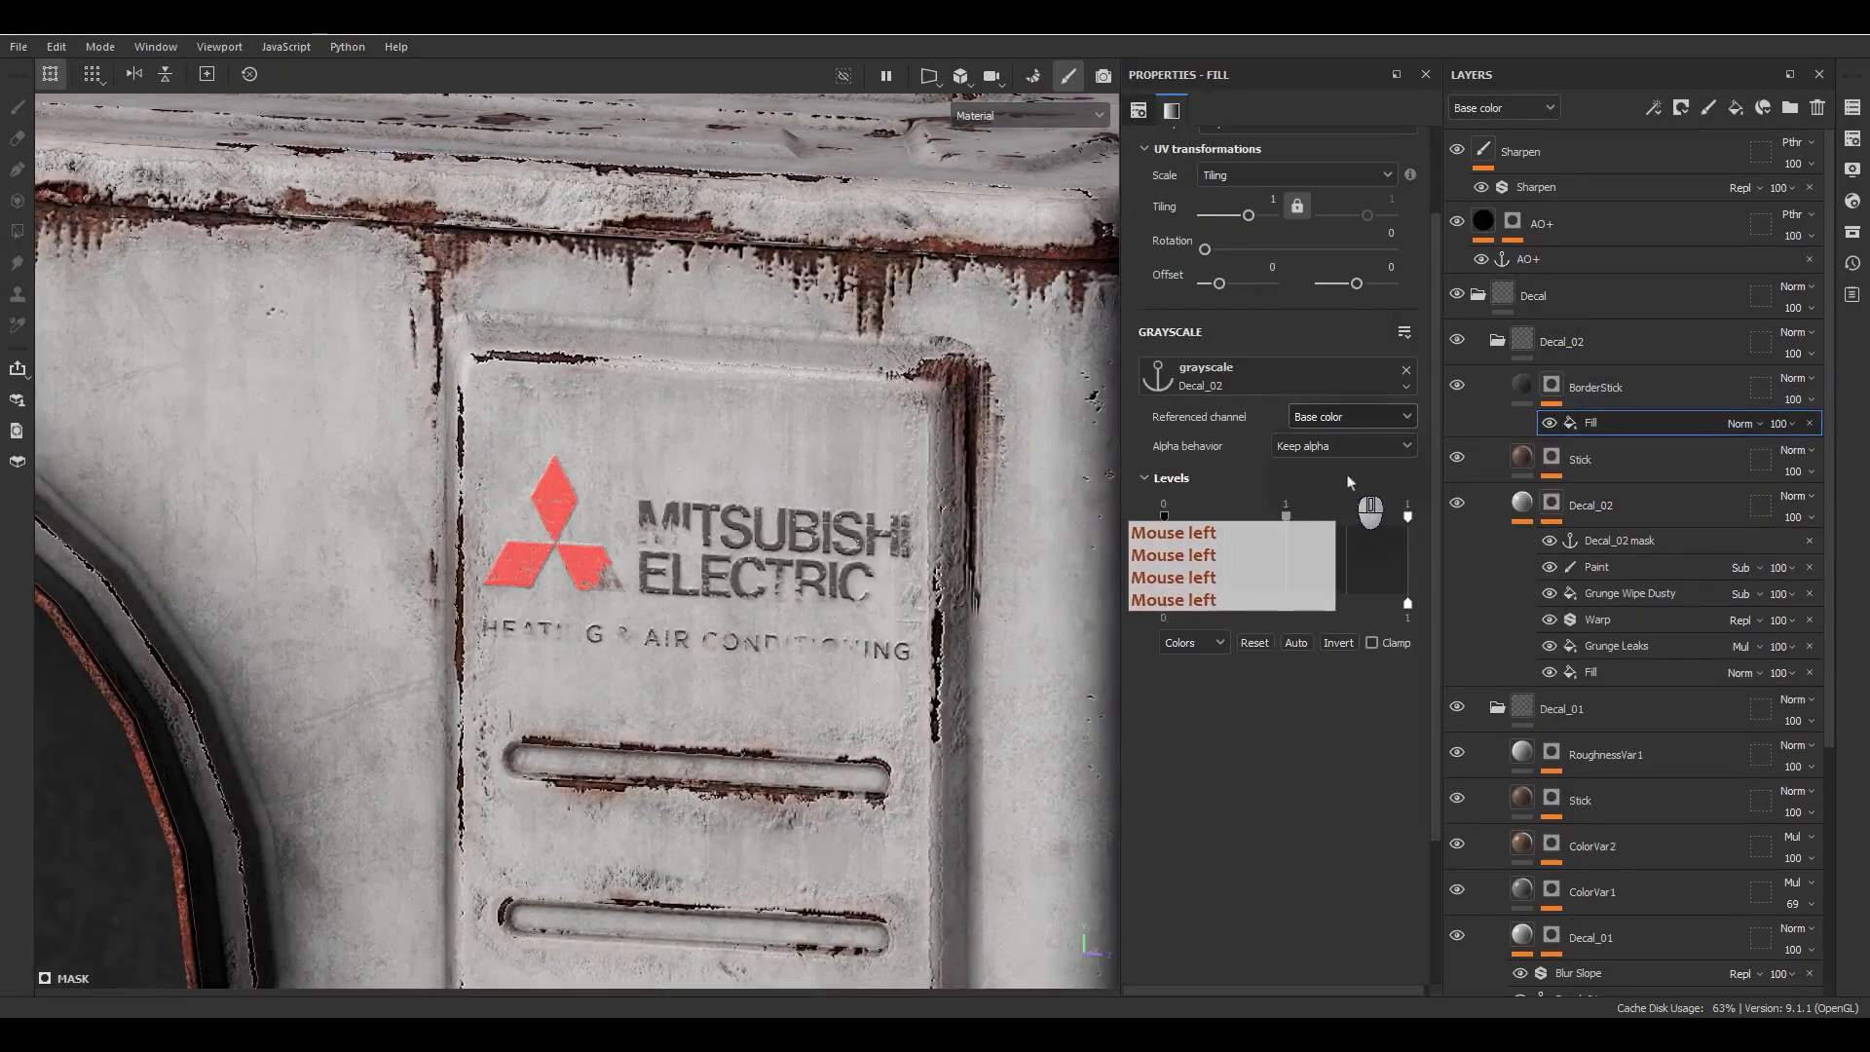
pyautogui.click(1346, 419)
pyautogui.click(1325, 521)
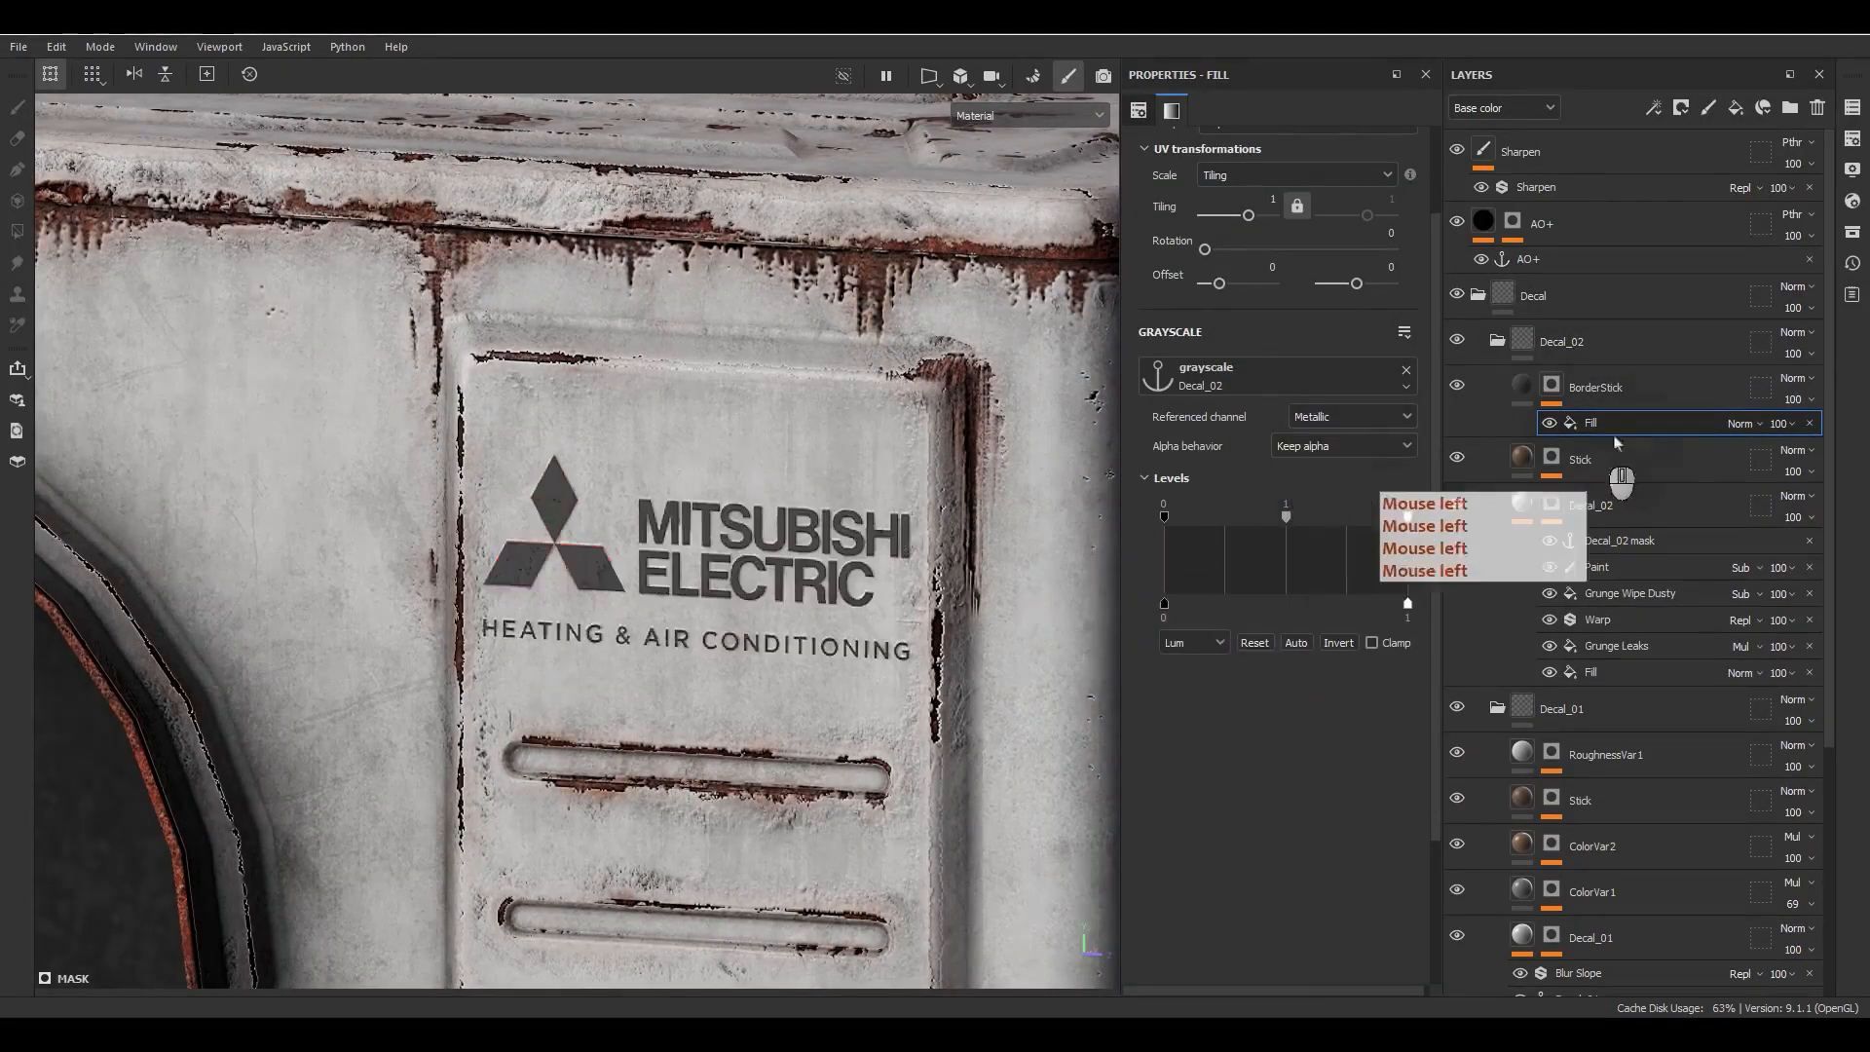
# Step: Duplicate the fill in the BorderStick mask and add a Blur filter between the two fills
pyautogui.hotkey('ctrl', 'd')
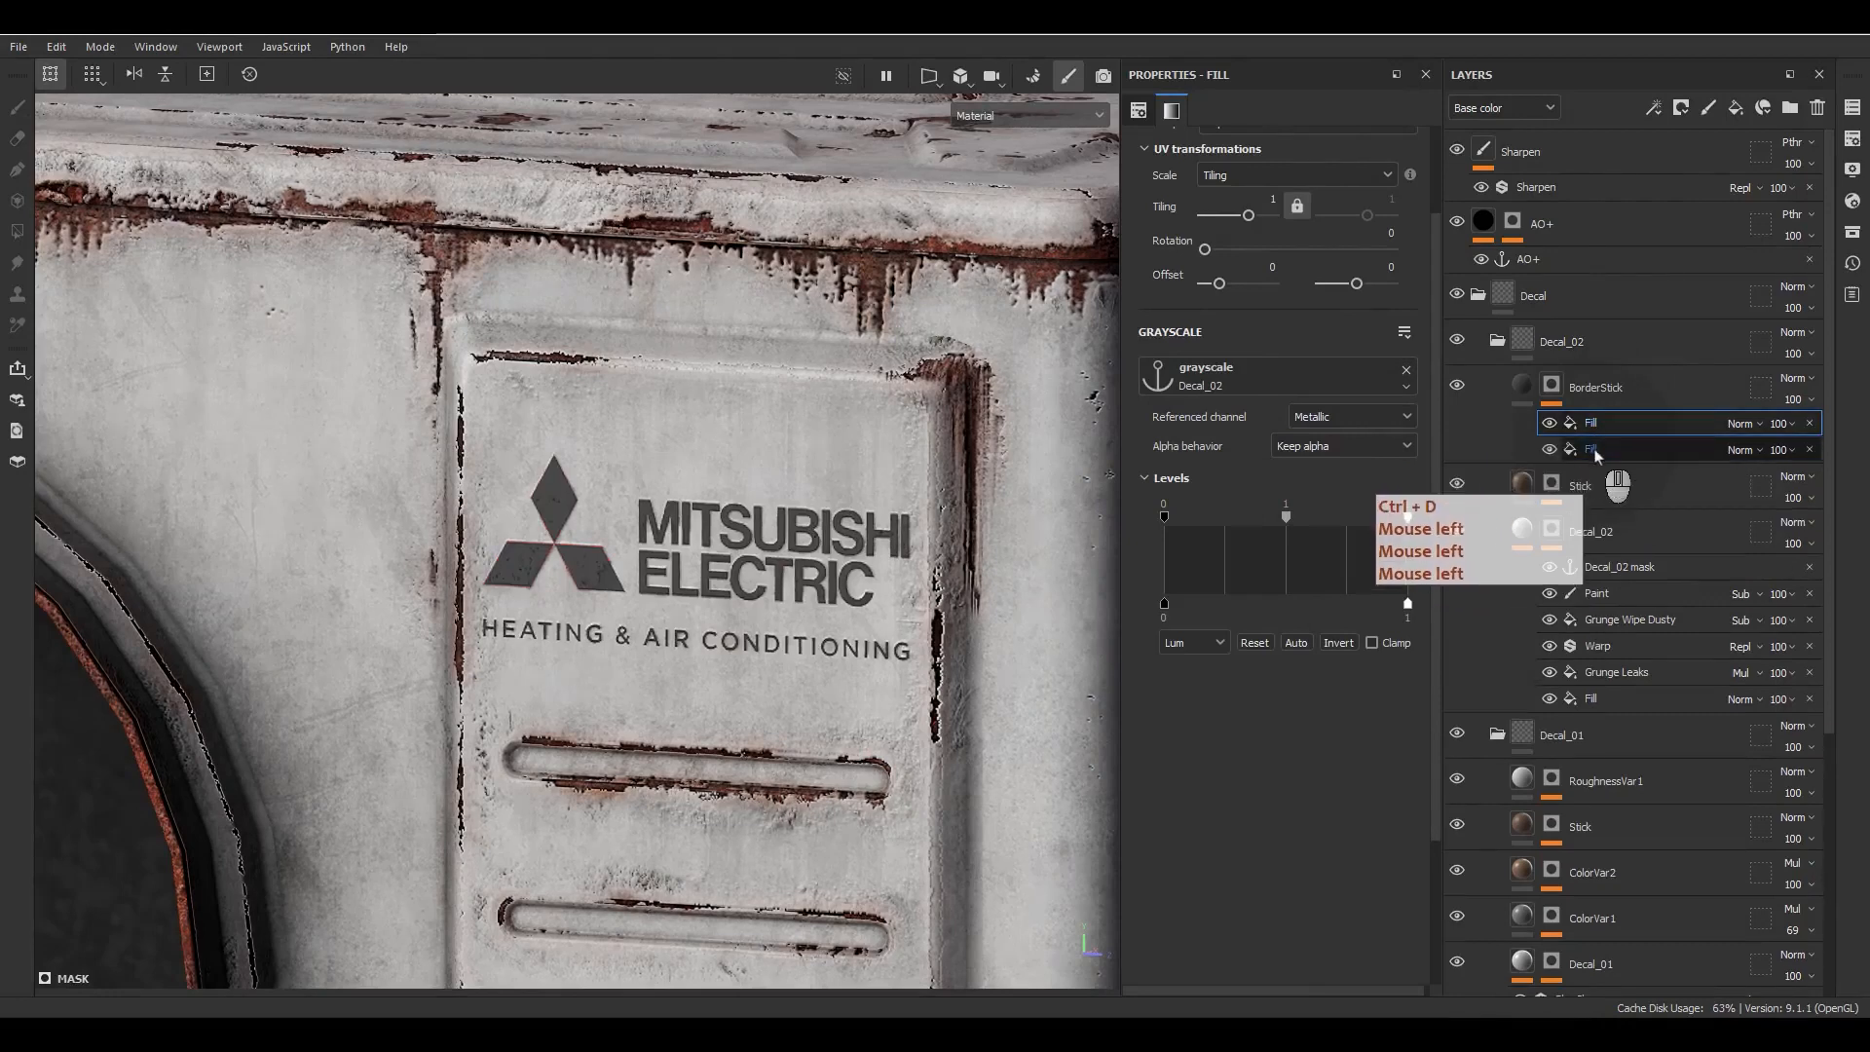
pyautogui.click(1602, 449)
pyautogui.rightClick(1596, 450)
pyautogui.click(1656, 839)
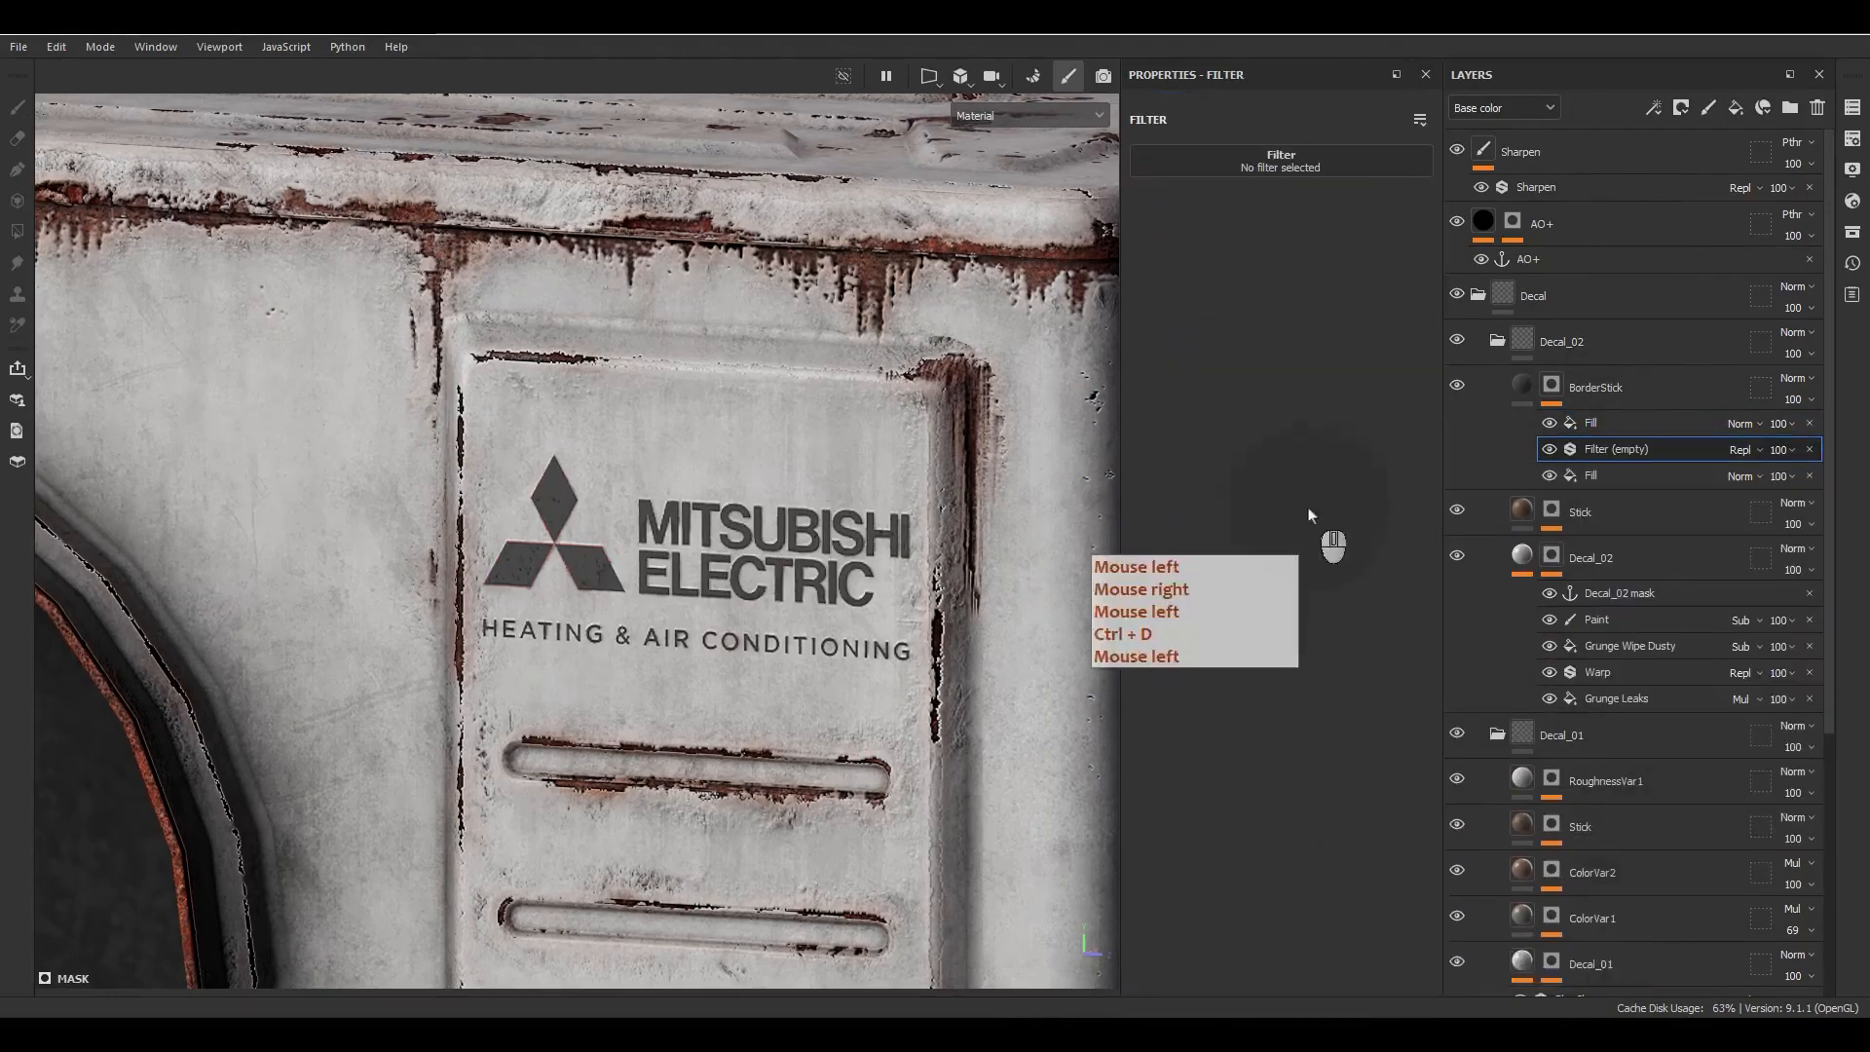
pyautogui.click(1281, 156)
pyautogui.write('war')
pyautogui.click(1323, 201)
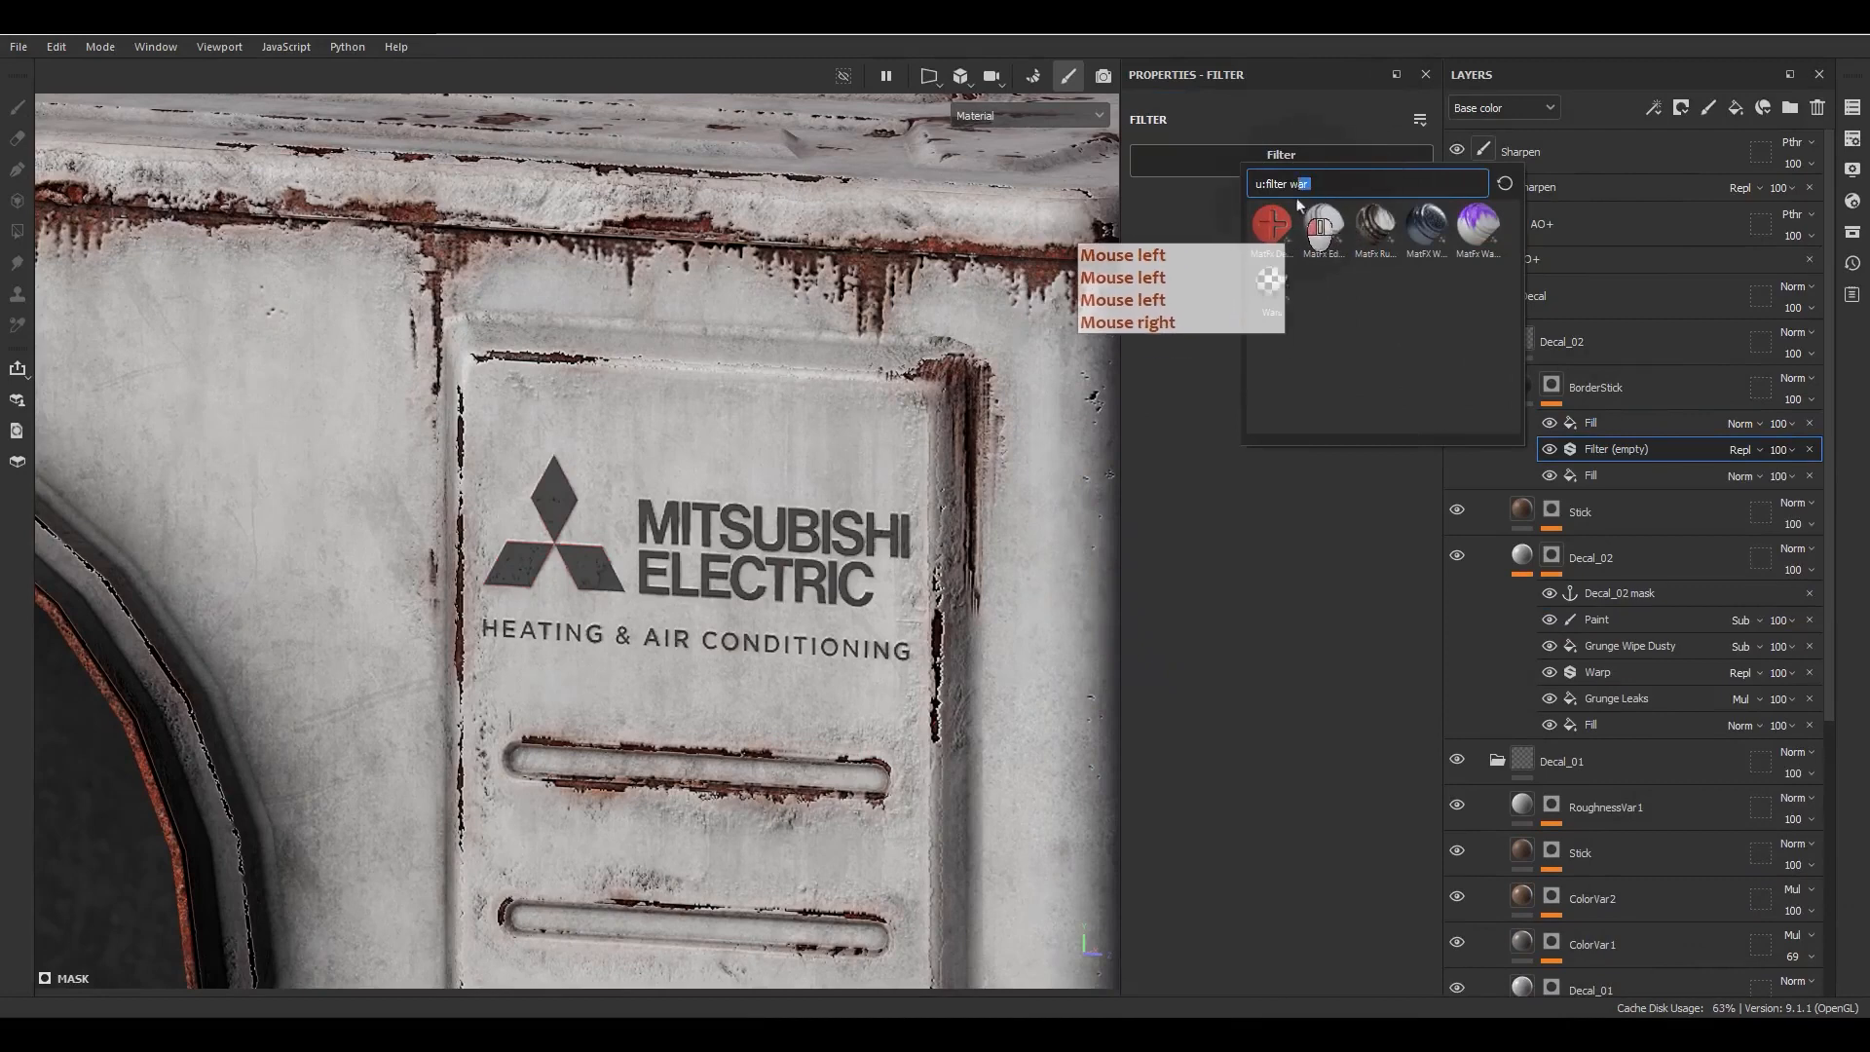
pyautogui.write('blu')
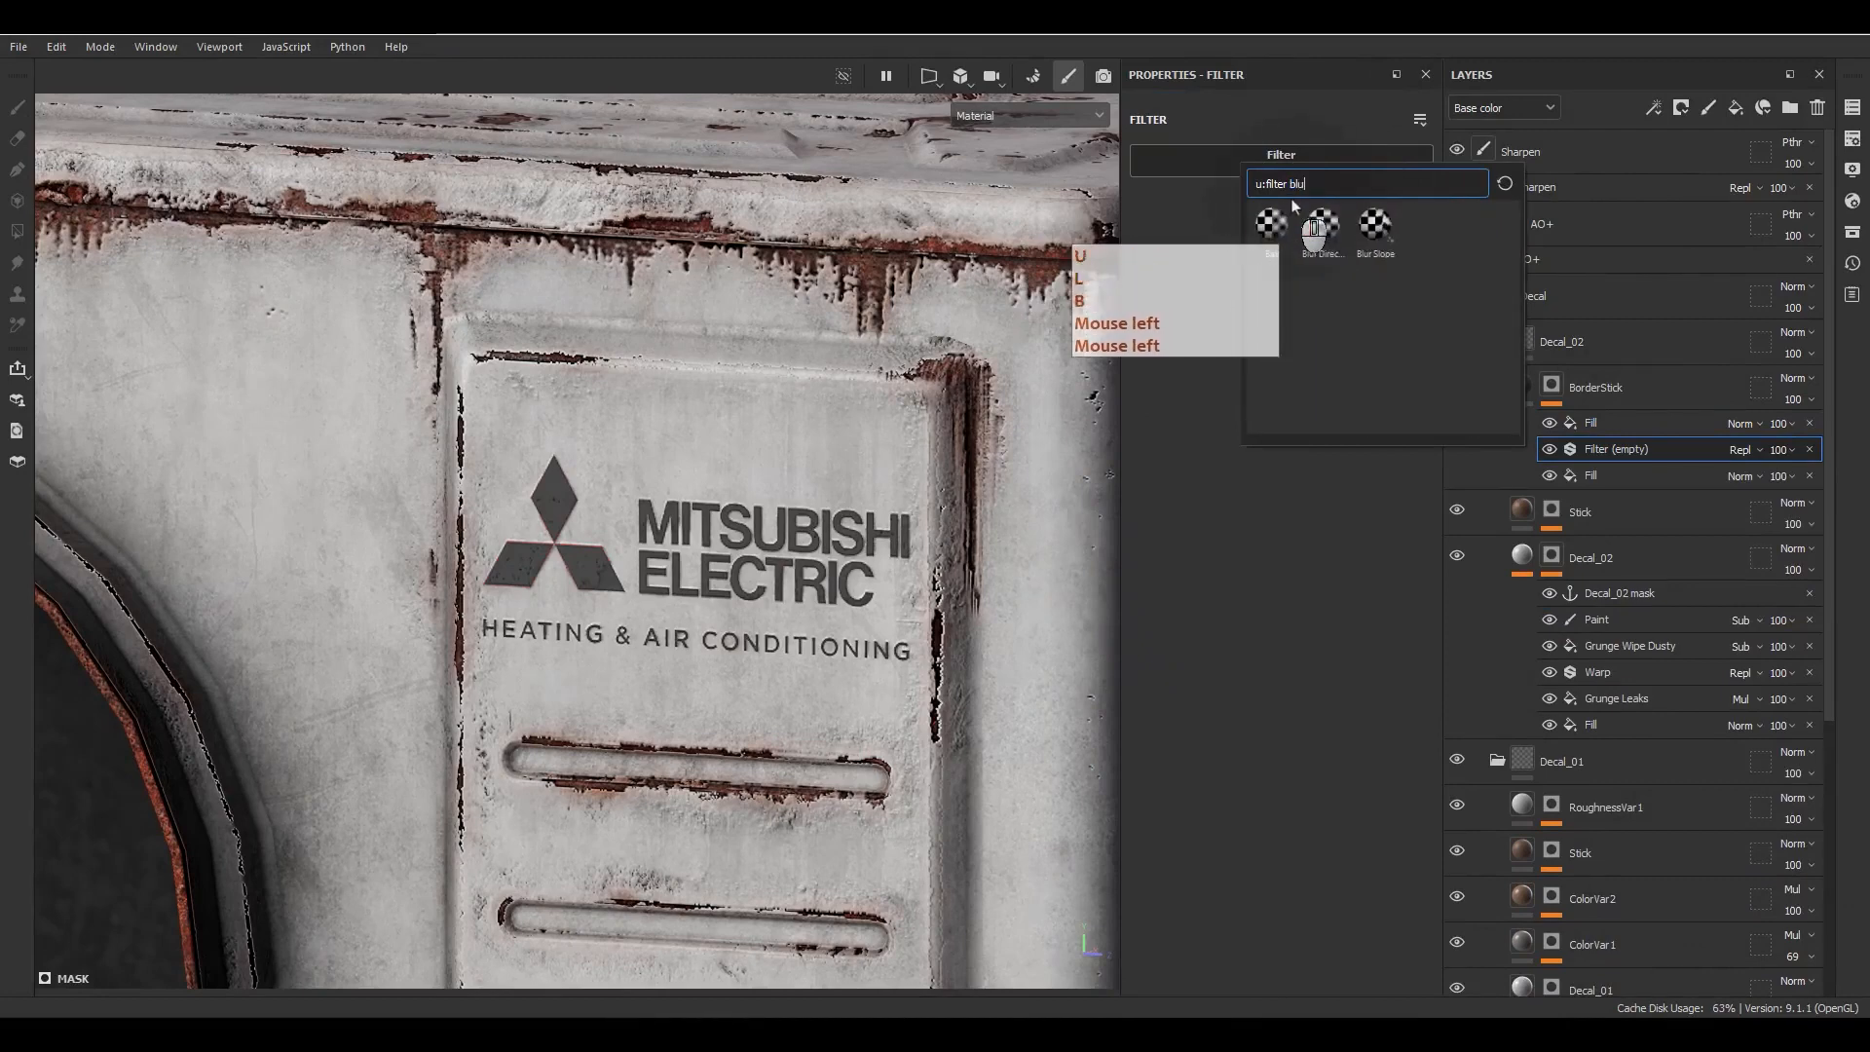
pyautogui.click(1271, 238)
pyautogui.scroll(3, 501, 626)
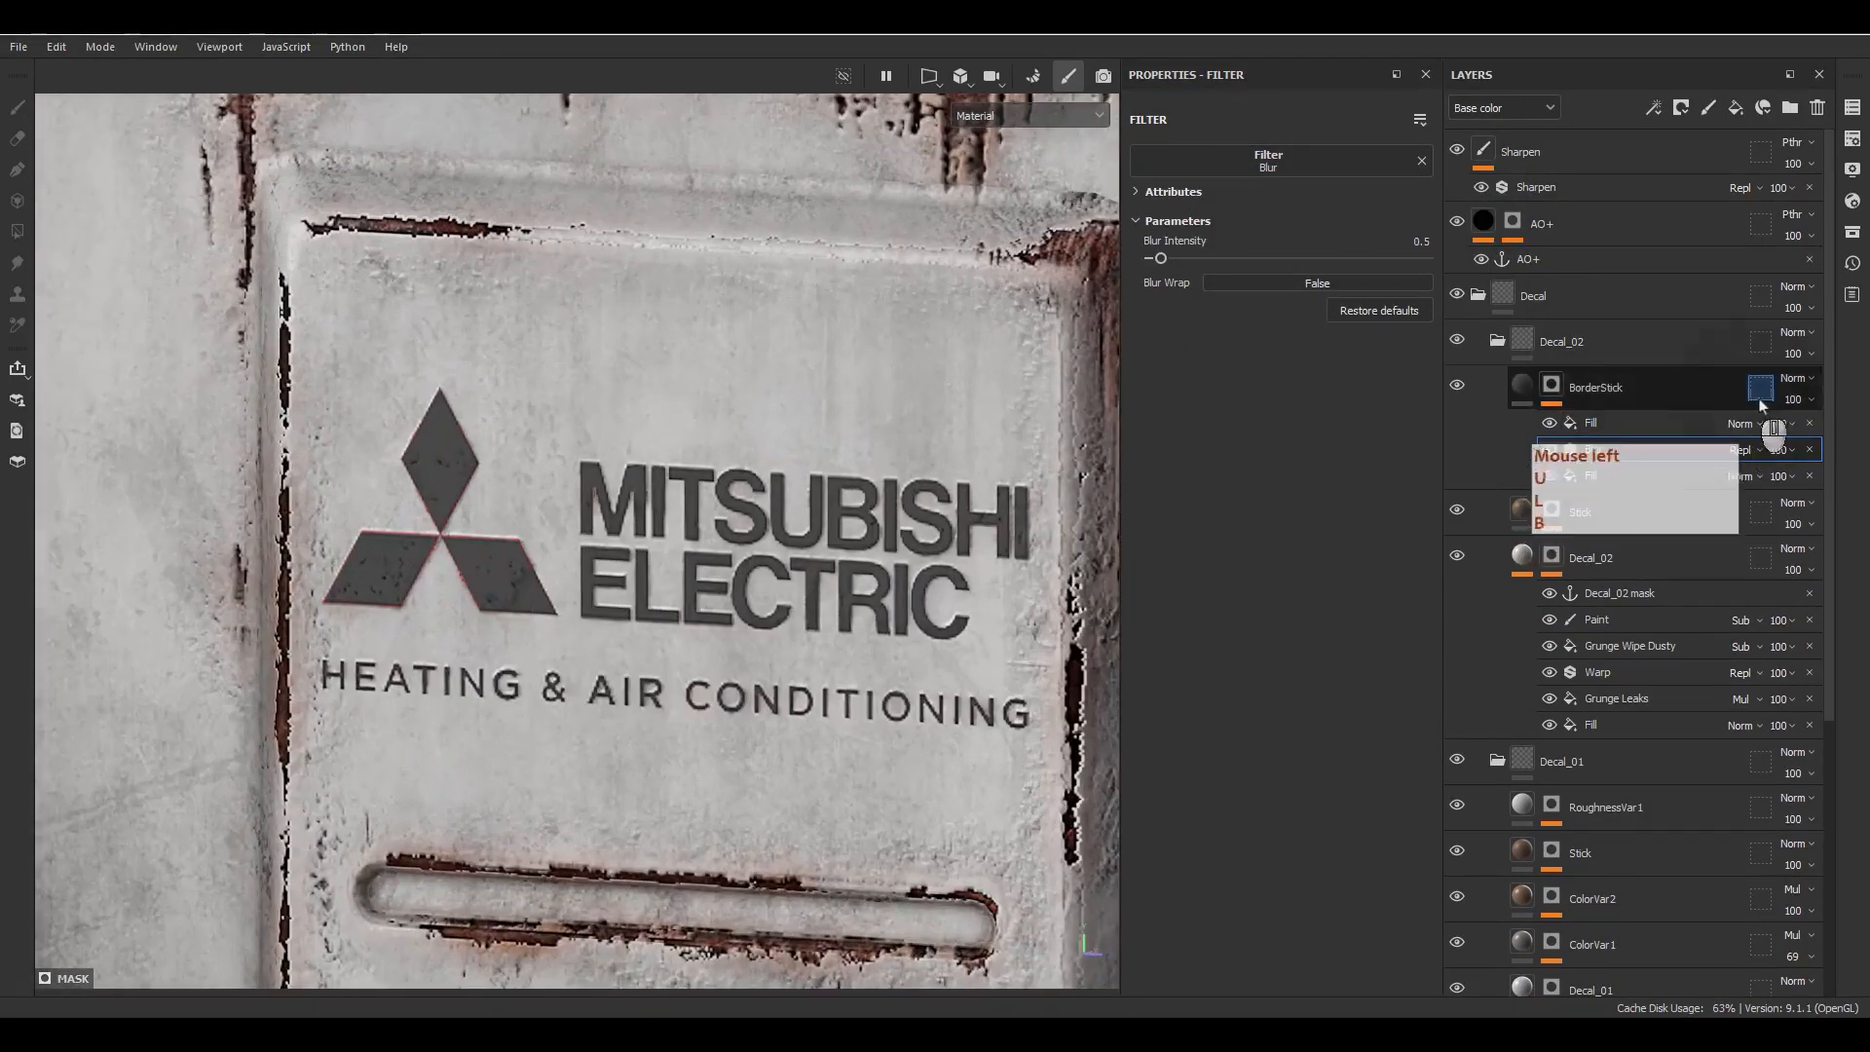
# Step: Set the upper fill in the BorderStick mask to Subtract blending and compare the decal with BorderStick hidden and shown
pyautogui.click(1741, 423)
pyautogui.click(1751, 626)
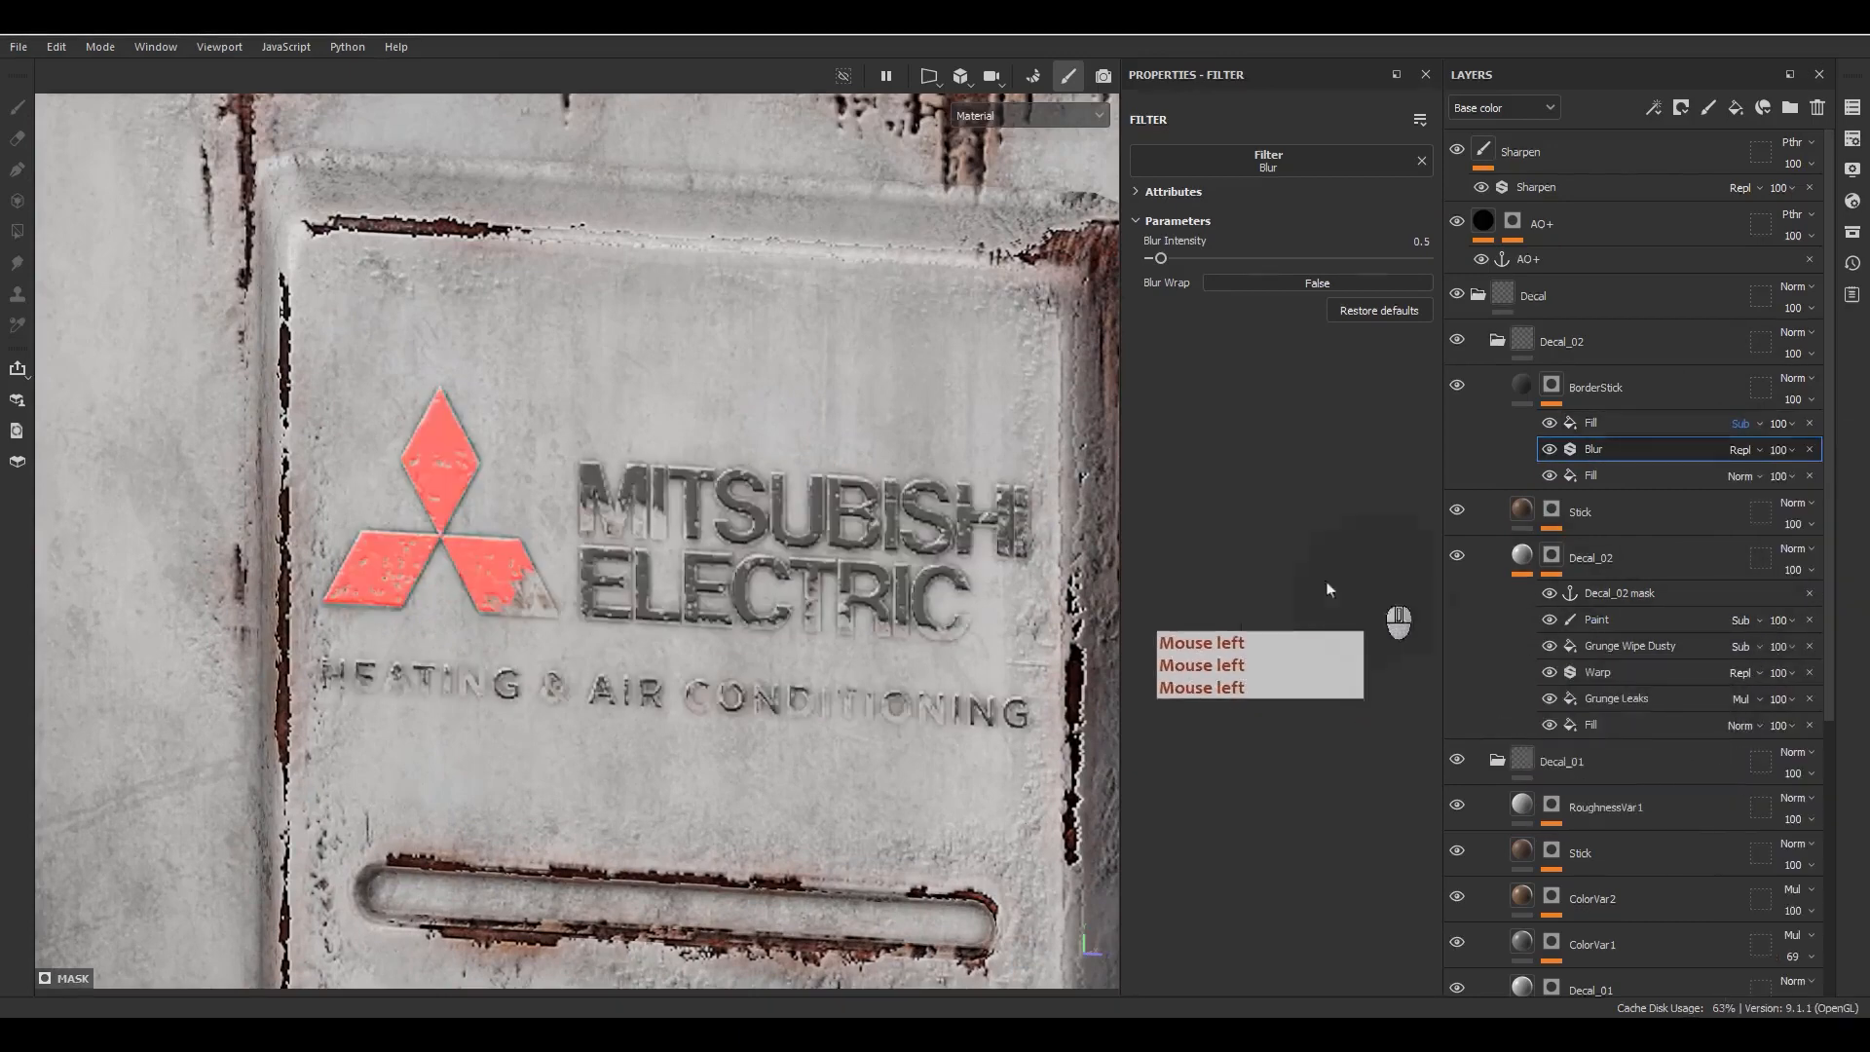
pyautogui.keyDown('alt'); pyautogui.moveTo(857, 609); pyautogui.dragTo(915, 599); pyautogui.keyUp('alt')
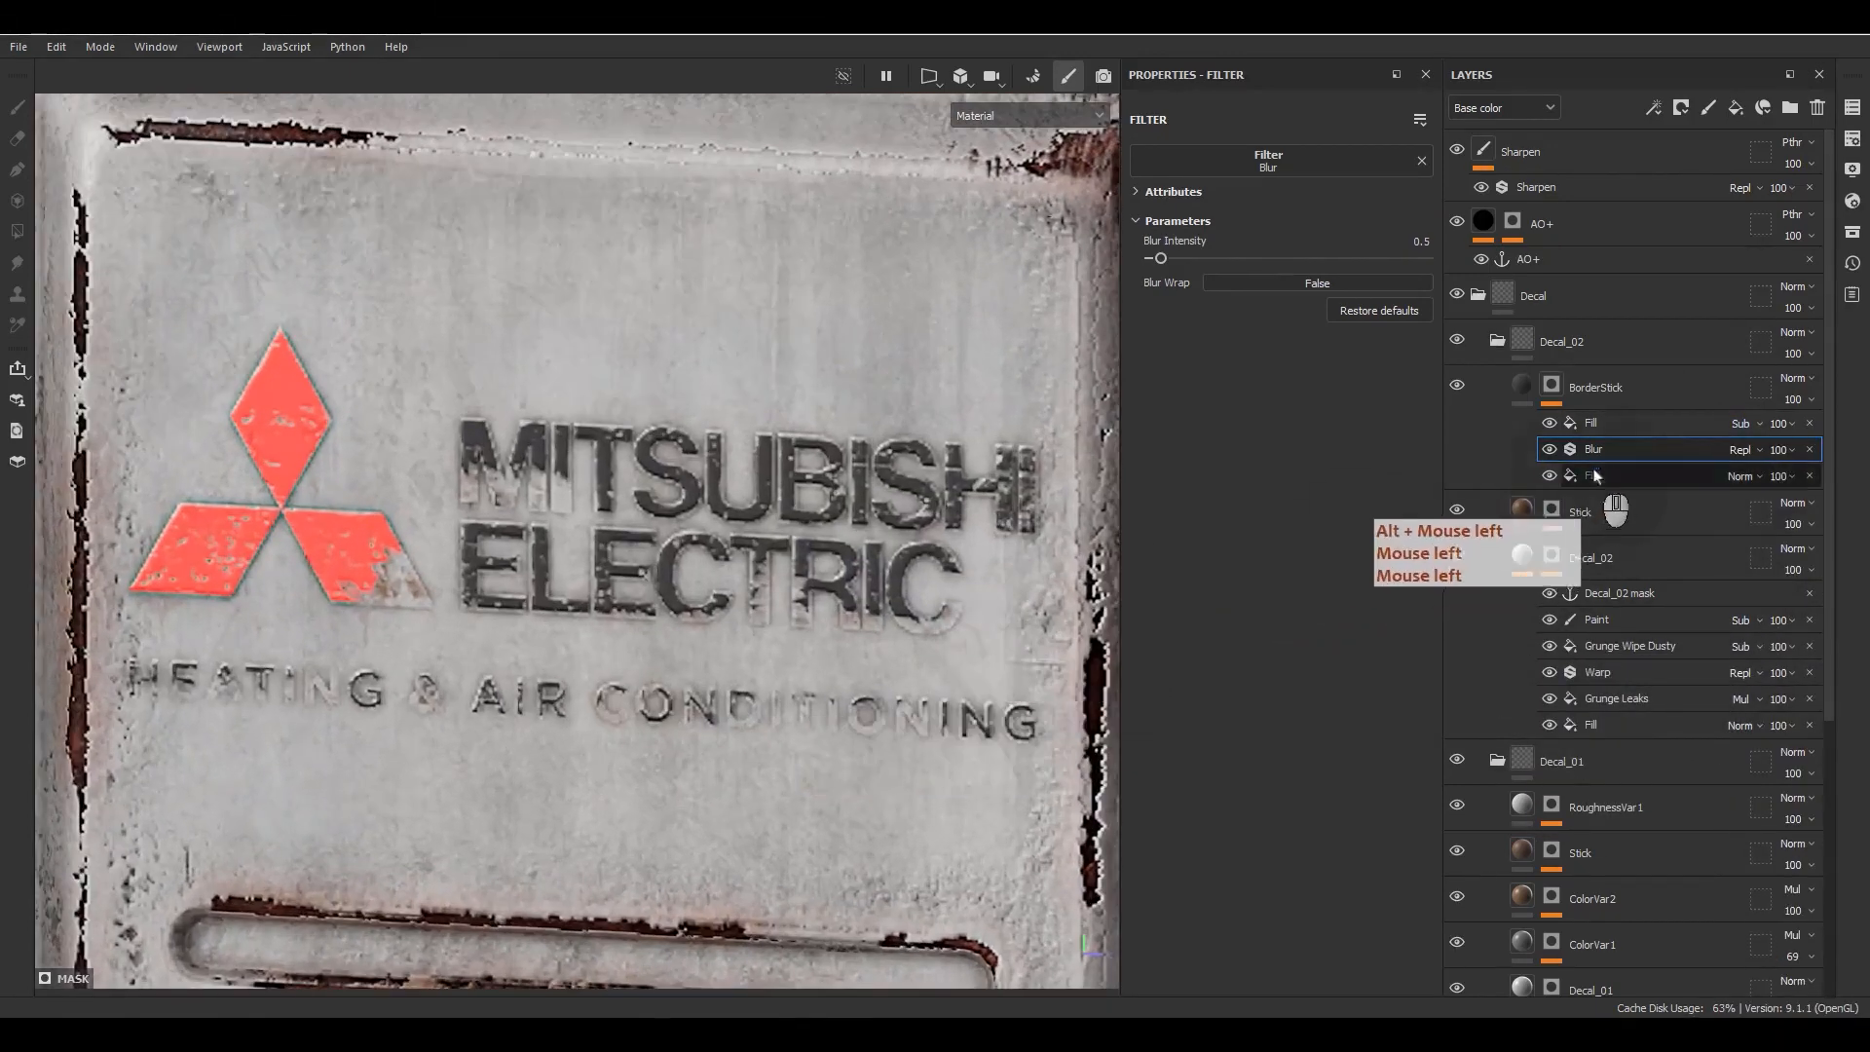
pyautogui.click(1525, 390)
pyautogui.click(1525, 390)
pyautogui.click(1459, 387)
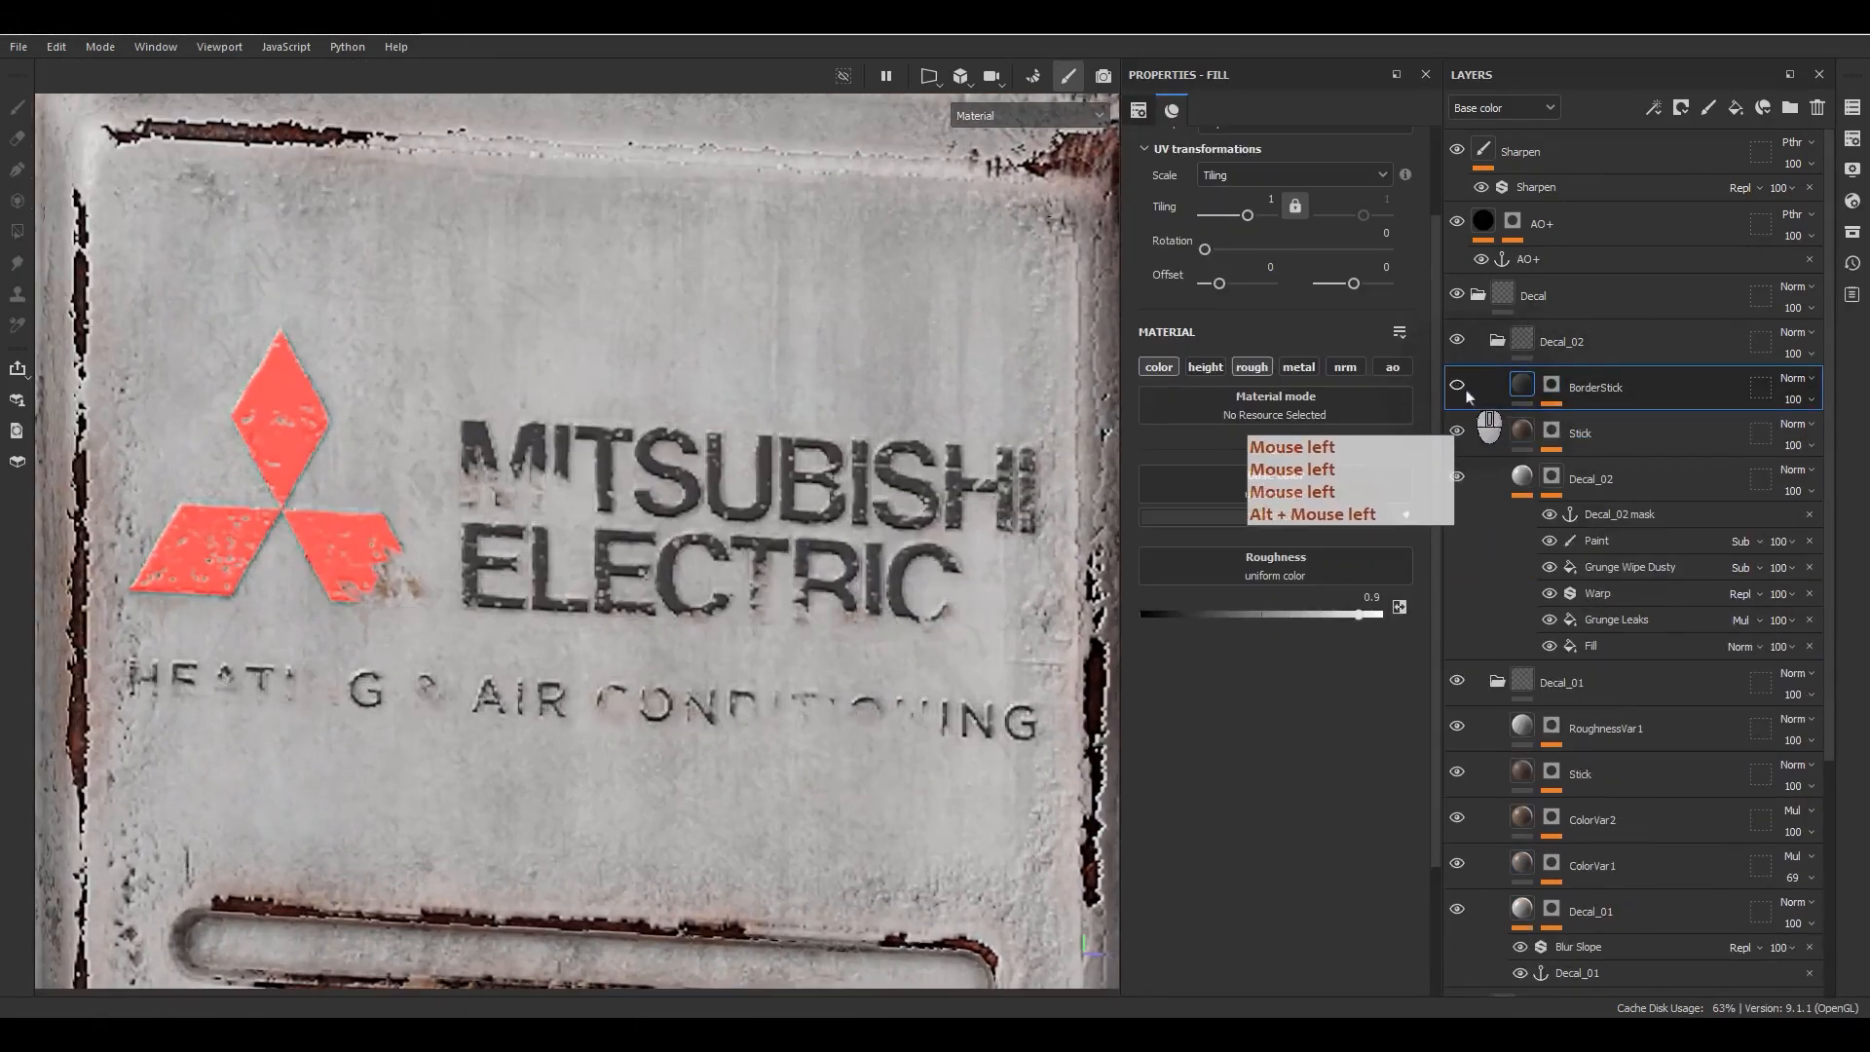
pyautogui.click(1459, 387)
# Step: Add a Levels effect on top of the BorderStick mask with input black 0.139, midtone 1.349 and white 0.597
pyautogui.scroll(3, 1051, 643)
pyautogui.keyDown('alt'); pyautogui.moveTo(933, 661); pyautogui.dragTo(921, 598, button='middle'); pyautogui.keyUp('alt')
pyautogui.keyDown('alt'); pyautogui.moveTo(921, 598); pyautogui.dragTo(980, 577); pyautogui.keyUp('alt')
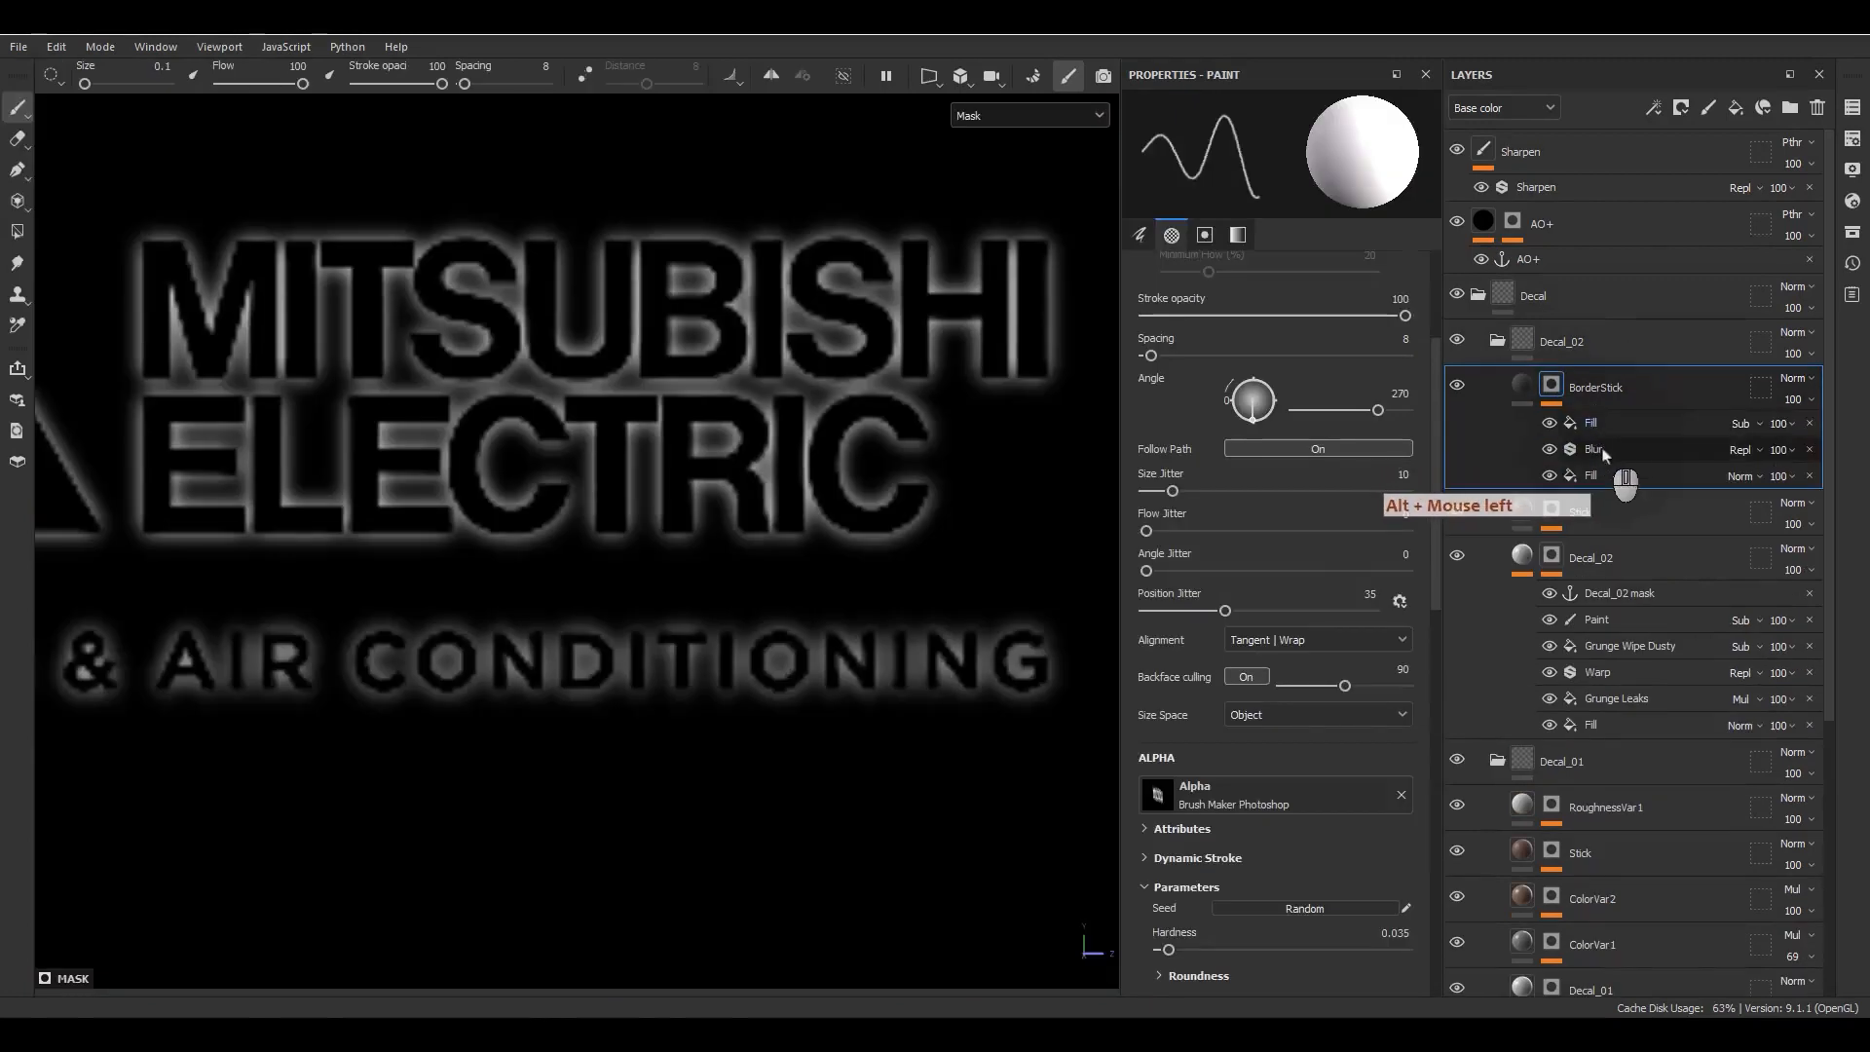
pyautogui.click(1603, 450)
pyautogui.click(1598, 423)
pyautogui.rightClick(1599, 422)
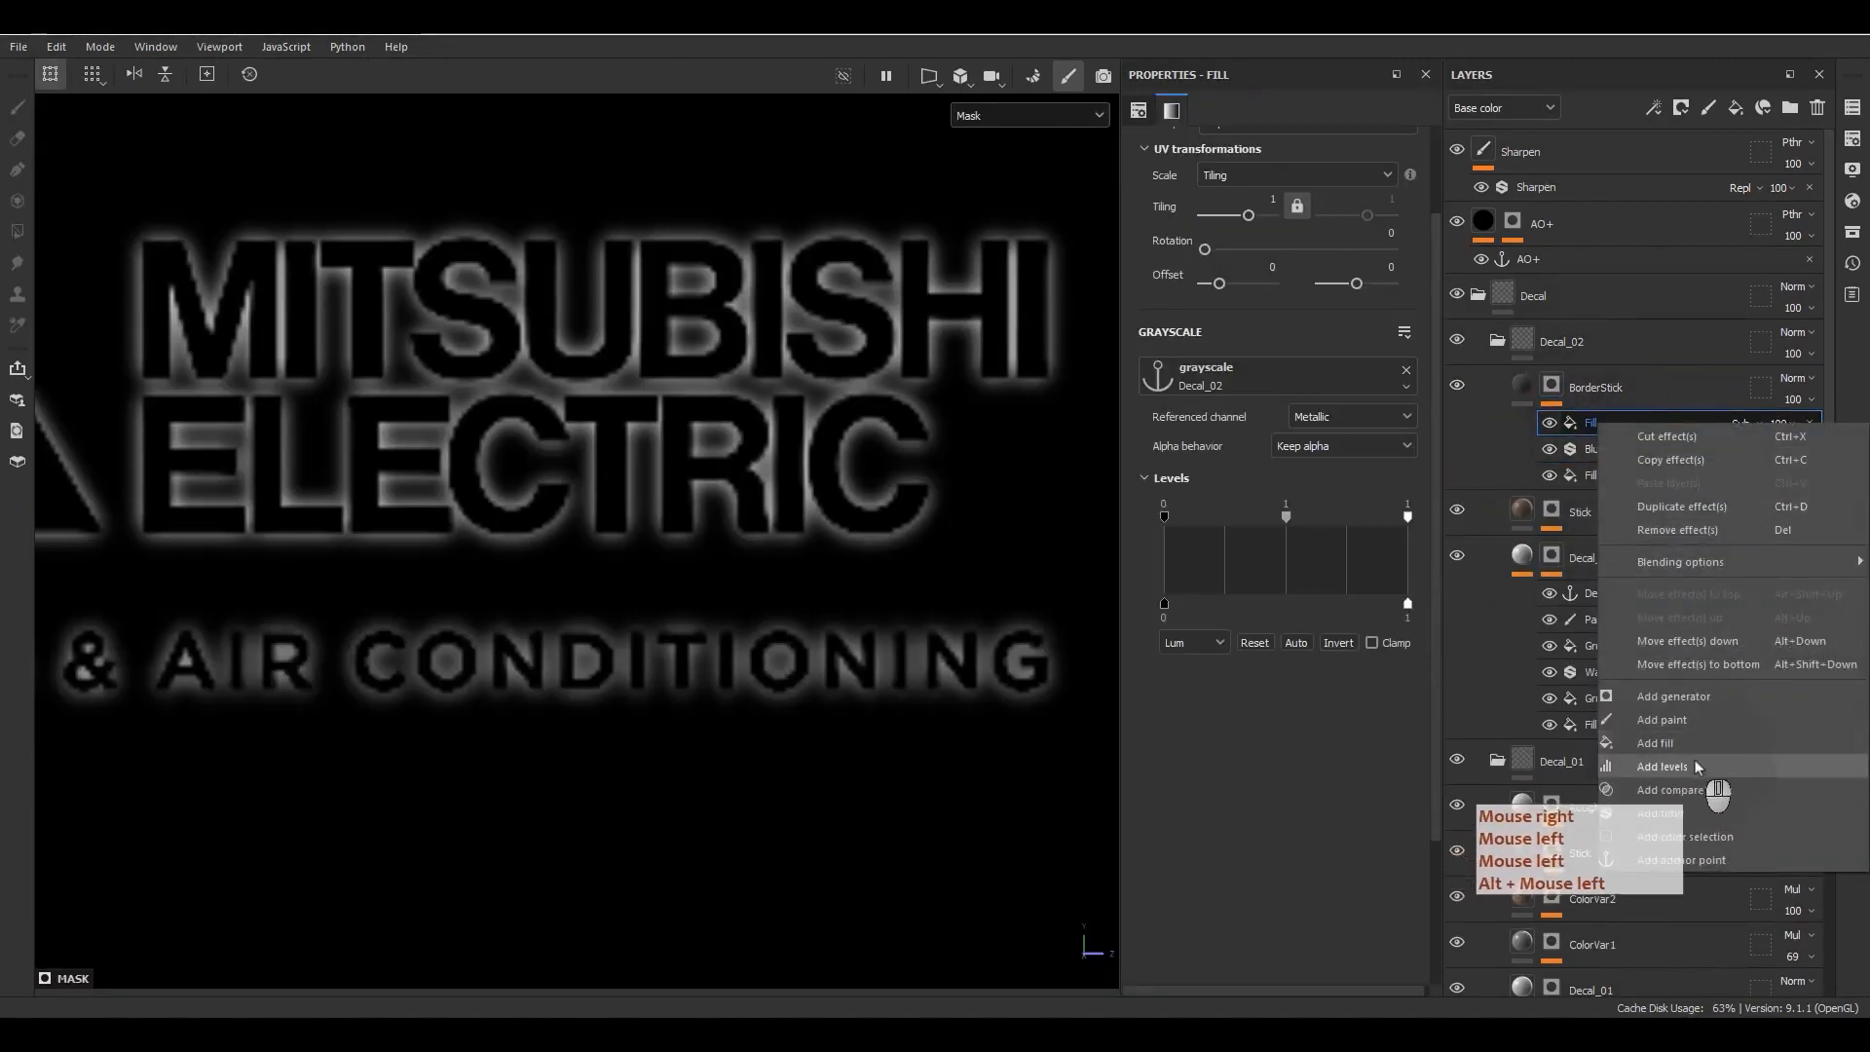
pyautogui.click(1666, 766)
pyautogui.click(1283, 166)
pyautogui.moveTo(1283, 163); pyautogui.dragTo(1246, 164)
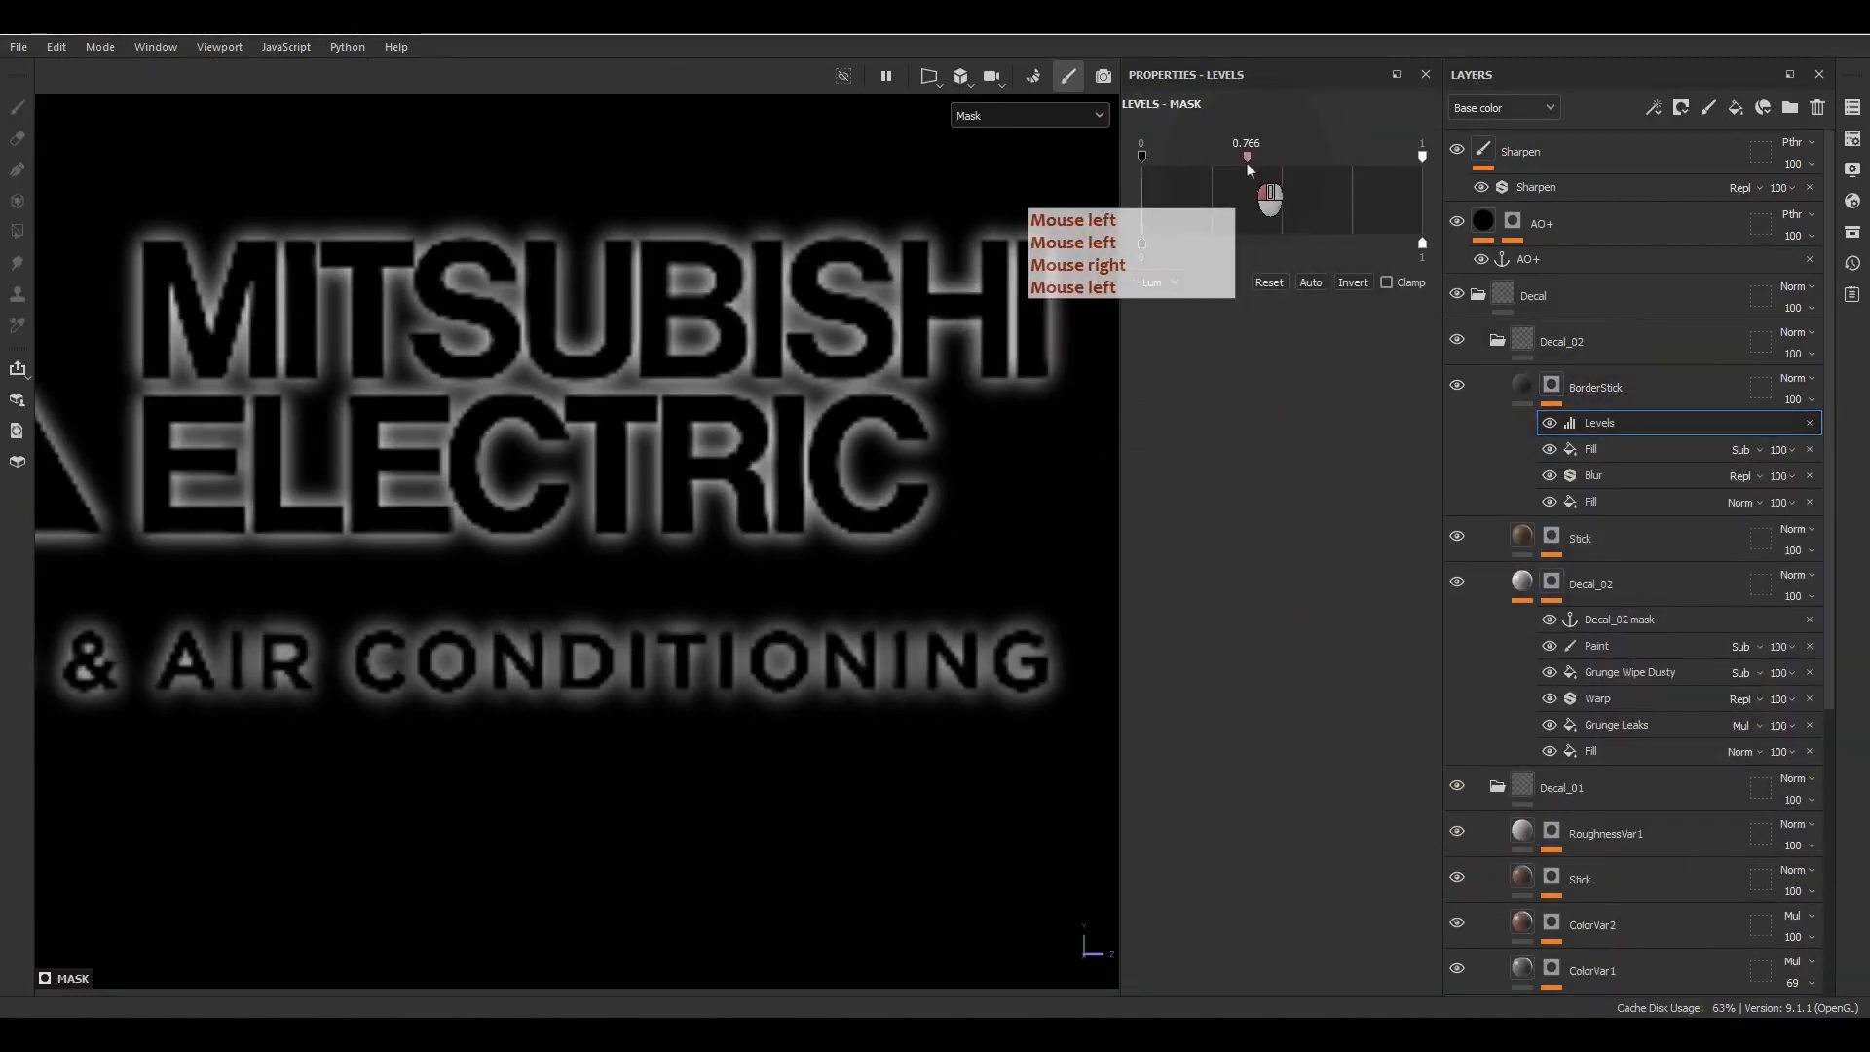
pyautogui.moveTo(1422, 157); pyautogui.dragTo(1183, 163)
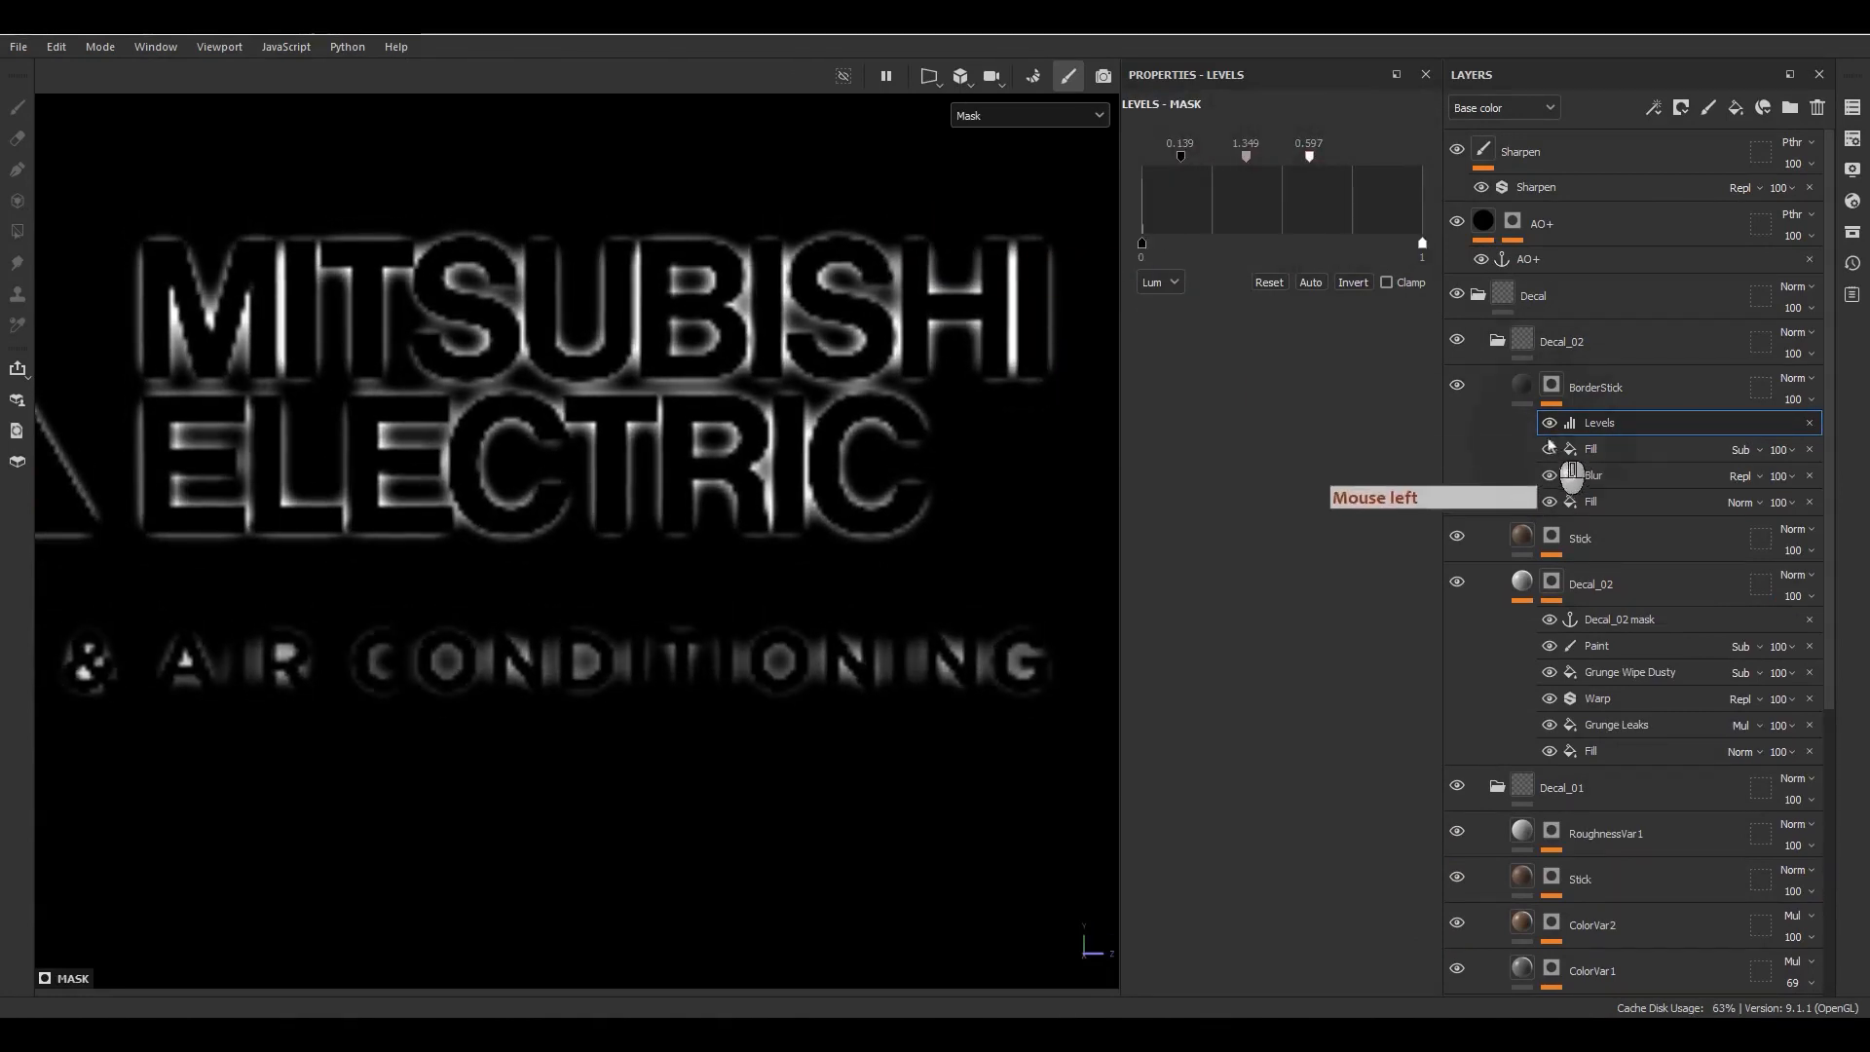
# Step: Inspect the outlined decal from several angles and toggle effects in the Decal_02 mask to compare their influence
pyautogui.click(1513, 390)
pyautogui.keyDown('alt'); pyautogui.moveTo(887, 711); pyautogui.dragTo(850, 690); pyautogui.keyUp('alt')
pyautogui.keyDown('alt'); pyautogui.moveTo(850, 690); pyautogui.dragTo(734, 621, button='right'); pyautogui.keyUp('alt')
pyautogui.keyDown('alt'); pyautogui.moveTo(734, 621); pyautogui.dragTo(765, 672); pyautogui.keyUp('alt')
pyautogui.keyDown('alt'); pyautogui.moveTo(764, 672); pyautogui.dragTo(735, 657, button='right'); pyautogui.keyUp('alt')
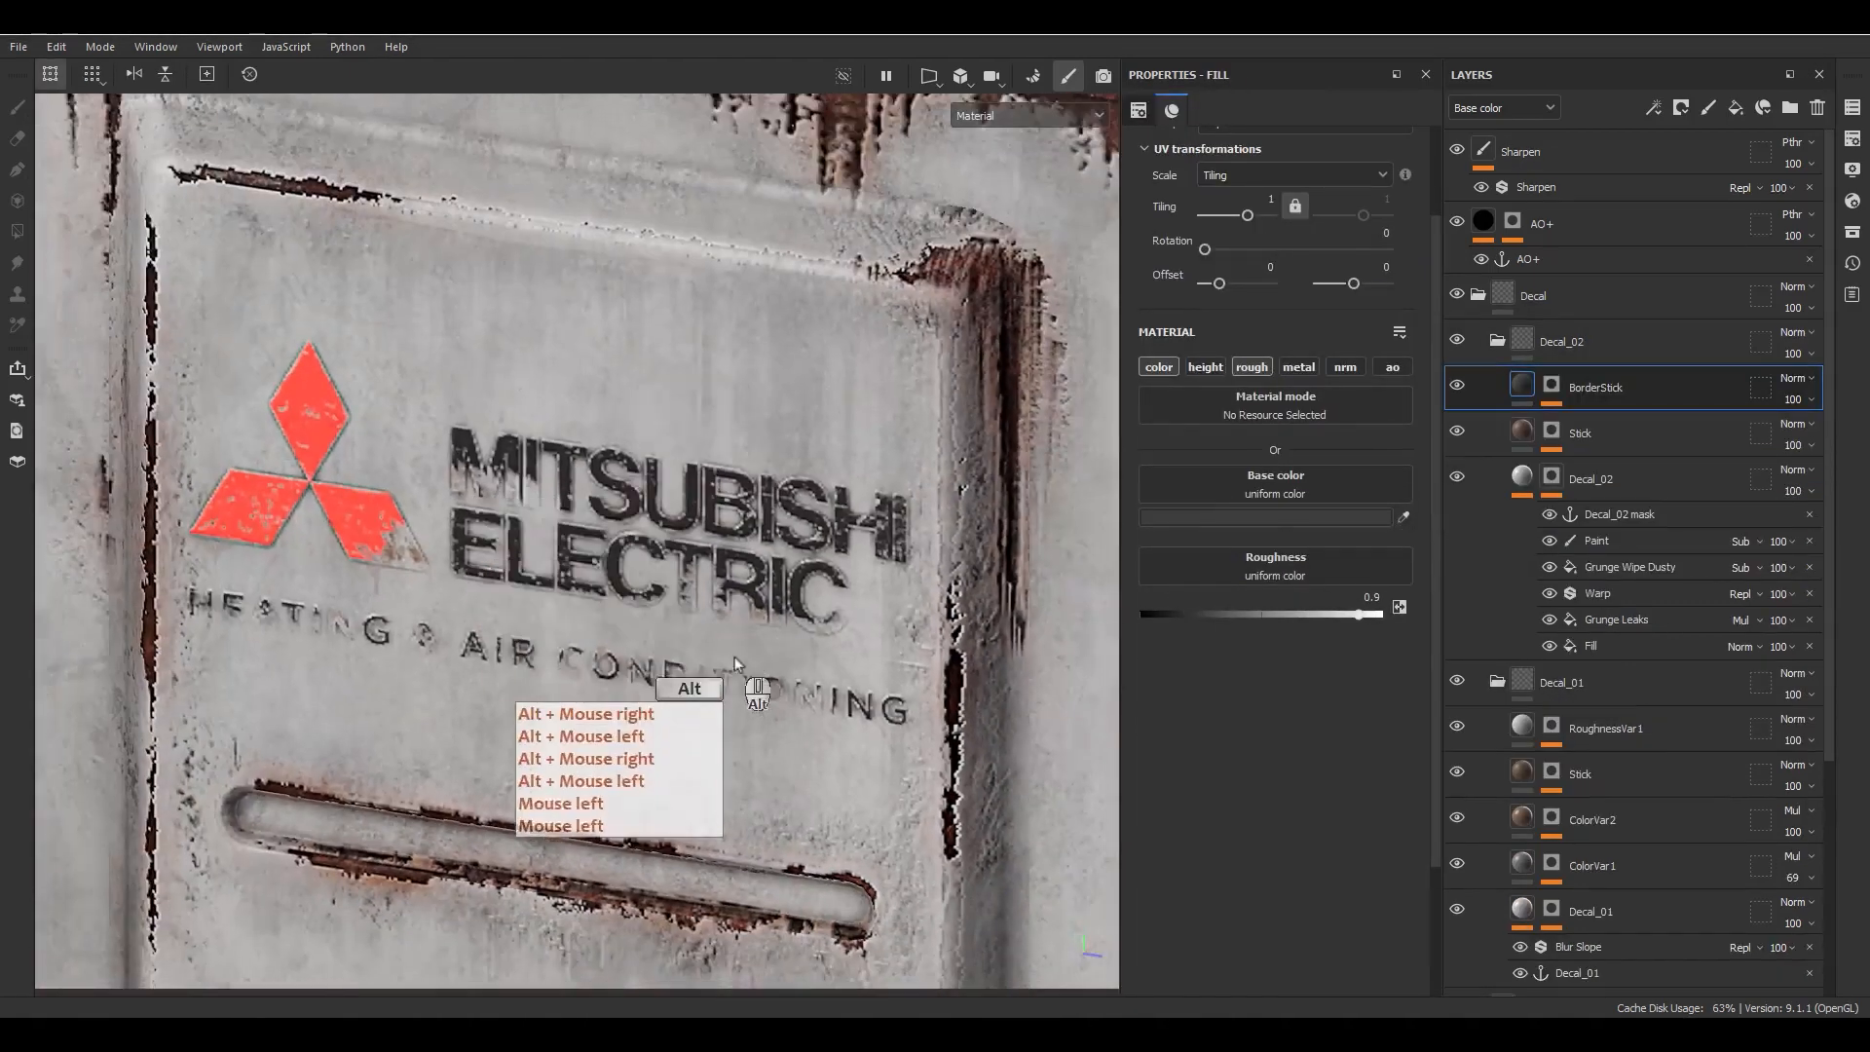
pyautogui.keyDown('alt'); pyautogui.moveTo(734, 656); pyautogui.dragTo(755, 625); pyautogui.keyUp('alt')
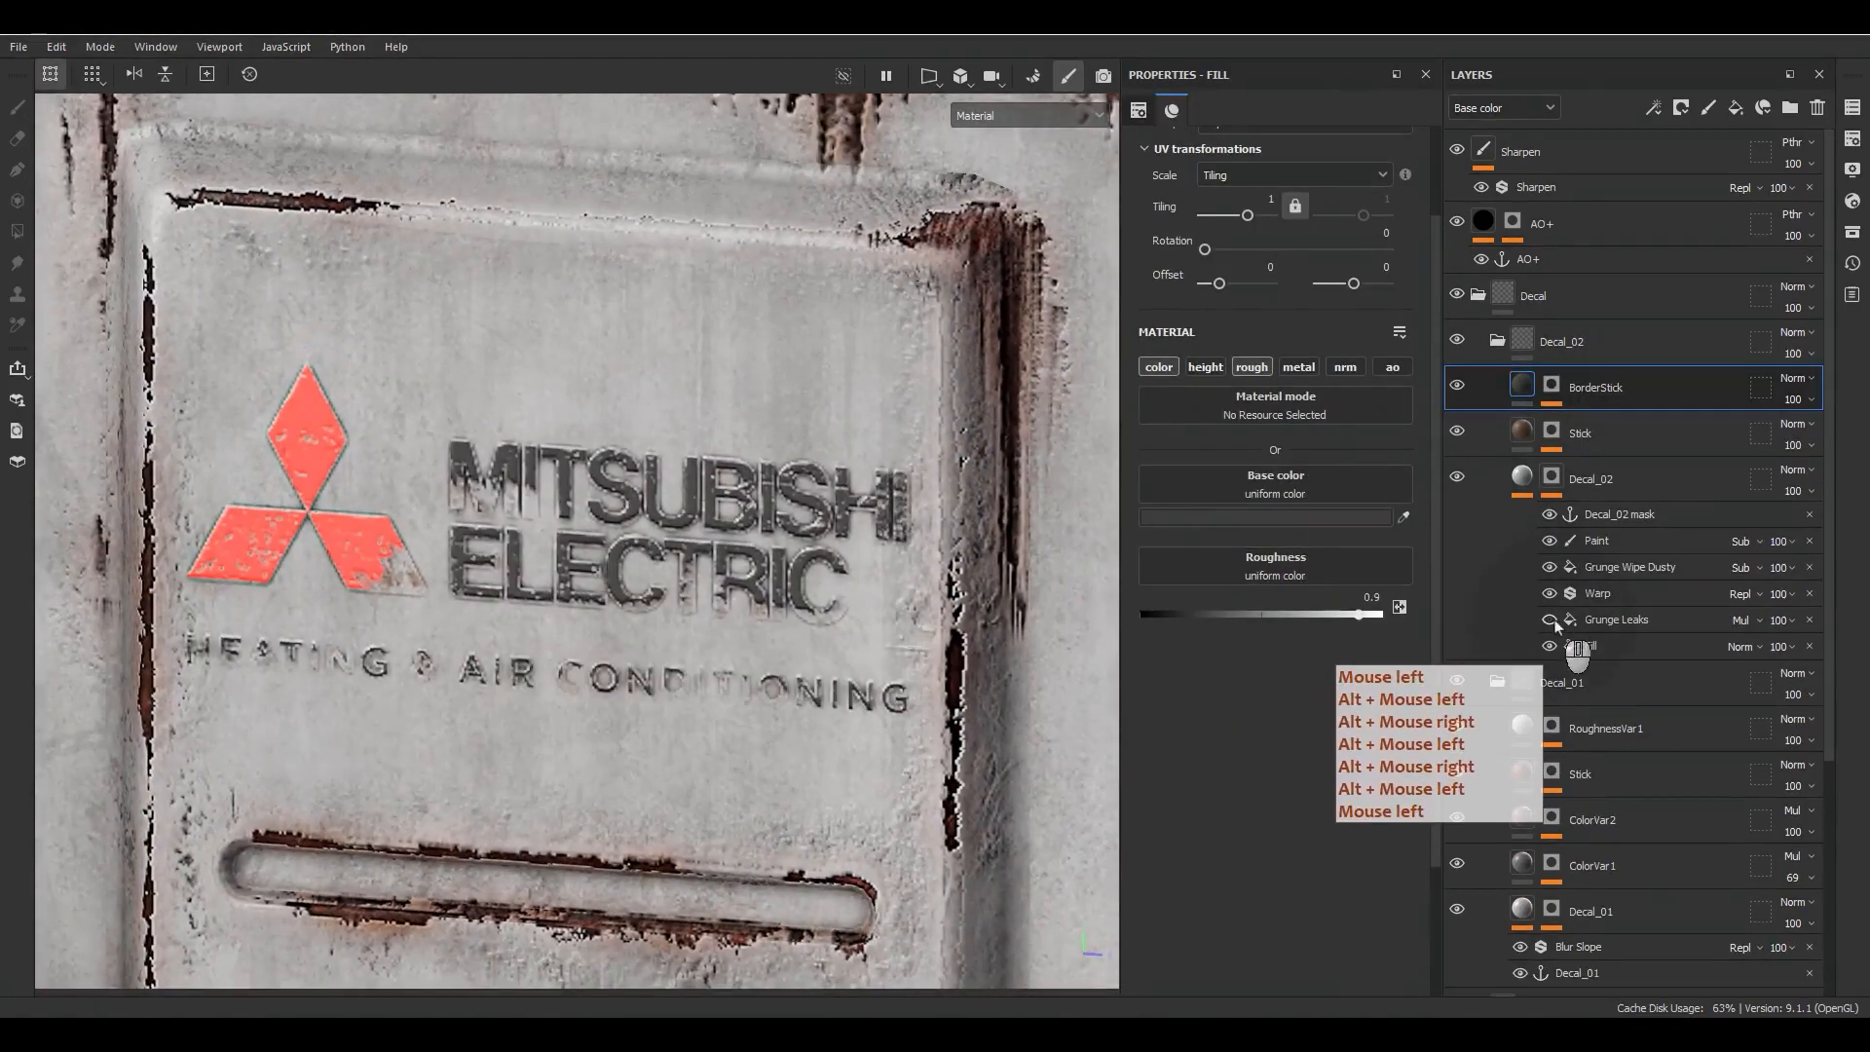
pyautogui.click(1550, 542)
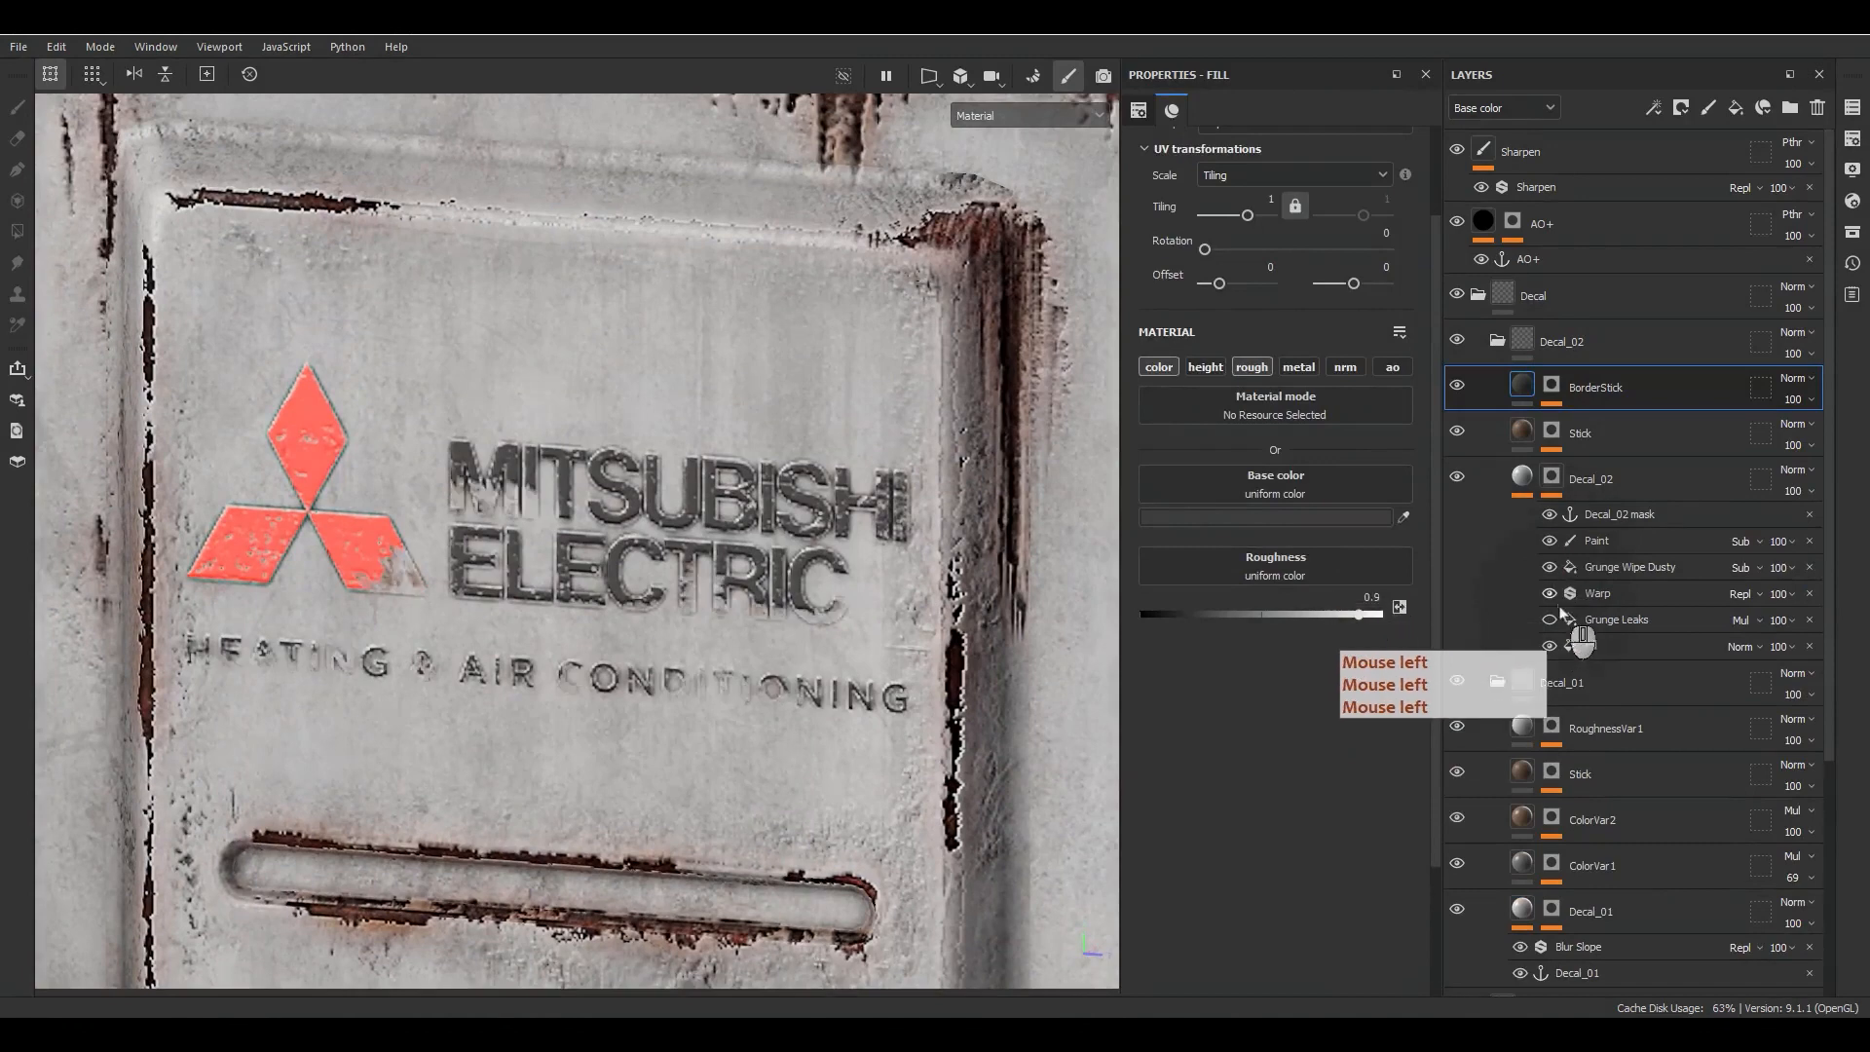
pyautogui.click(1549, 616)
pyautogui.keyDown('alt'); pyautogui.moveTo(844, 673); pyautogui.dragTo(838, 596); pyautogui.keyUp('alt')
pyautogui.keyDown('alt'); pyautogui.moveTo(839, 596); pyautogui.dragTo(752, 536, button='right'); pyautogui.keyUp('alt')
pyautogui.keyDown('alt'); pyautogui.moveTo(752, 536); pyautogui.dragTo(842, 508, button='middle'); pyautogui.keyUp('alt')
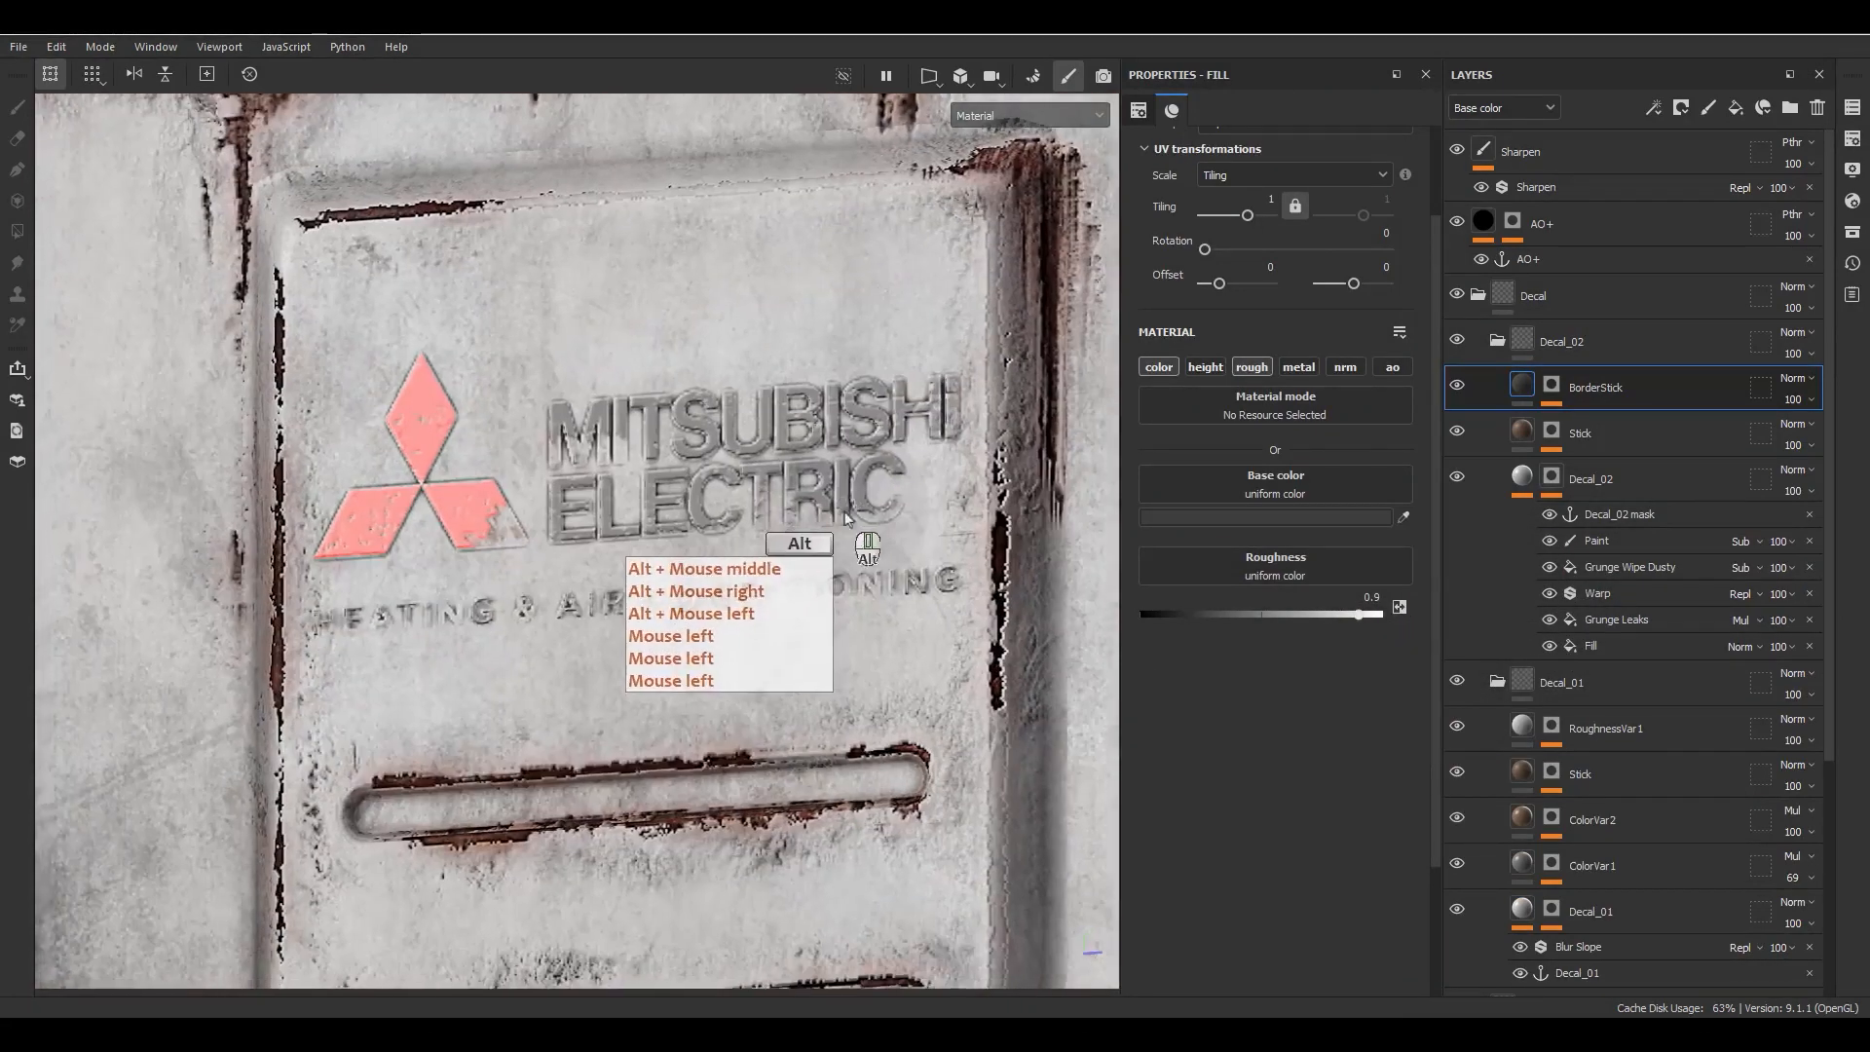
pyautogui.keyDown('alt'); pyautogui.moveTo(560, 623); pyautogui.dragTo(508, 570); pyautogui.keyUp('alt')
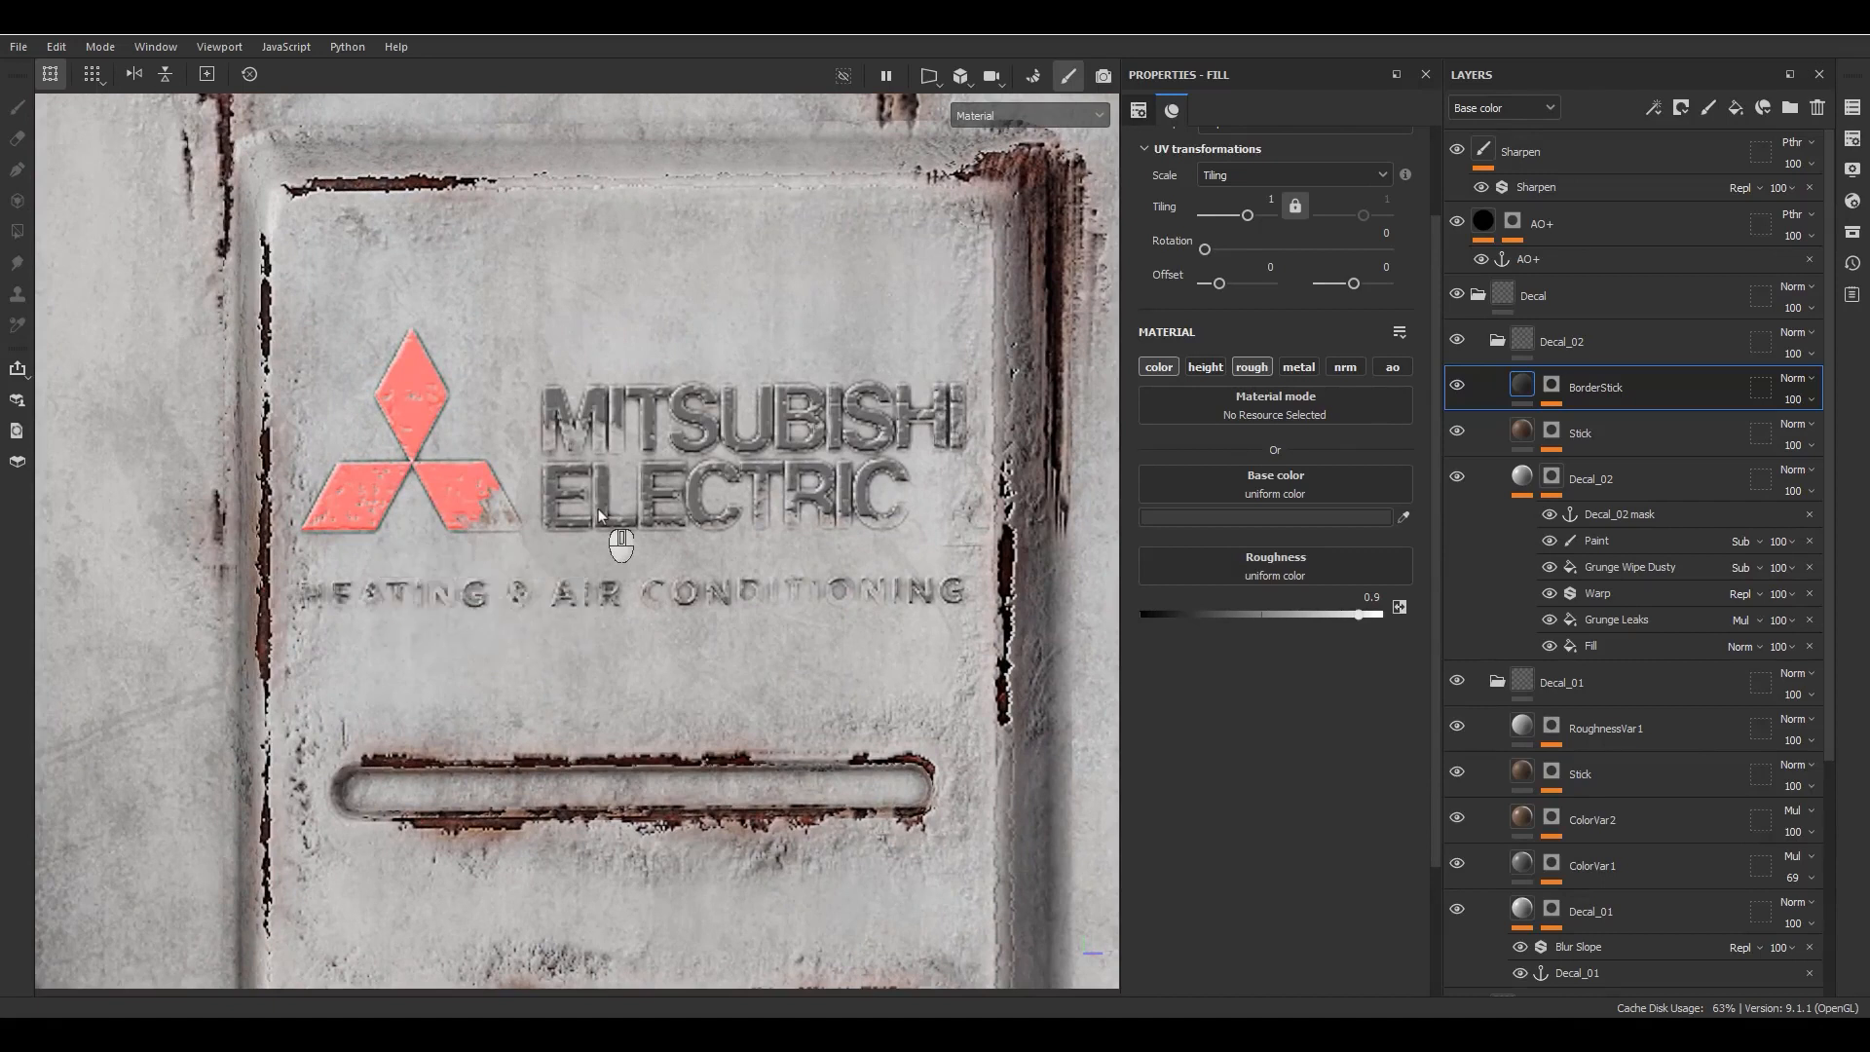
# Step: Add a Blur Slope filter above the Levels effect in the BorderStick mask
pyautogui.click(1551, 386)
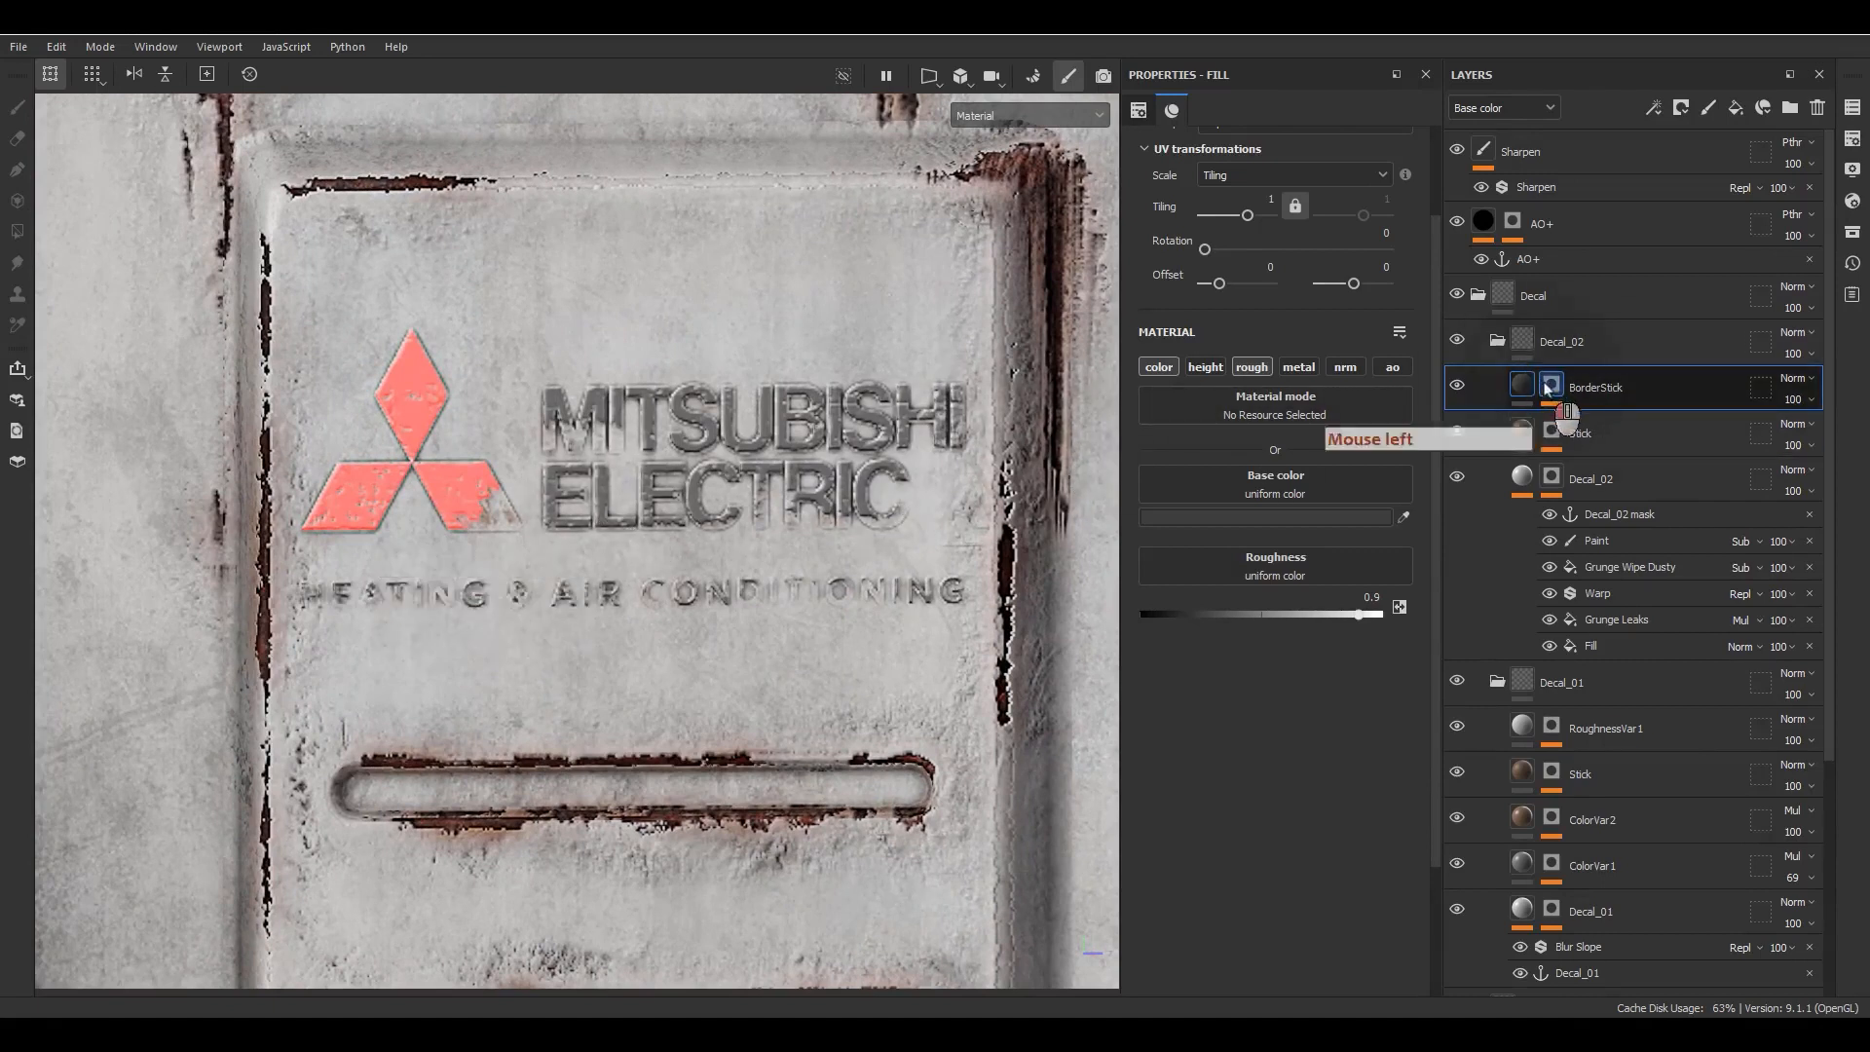
pyautogui.rightClick(1590, 426)
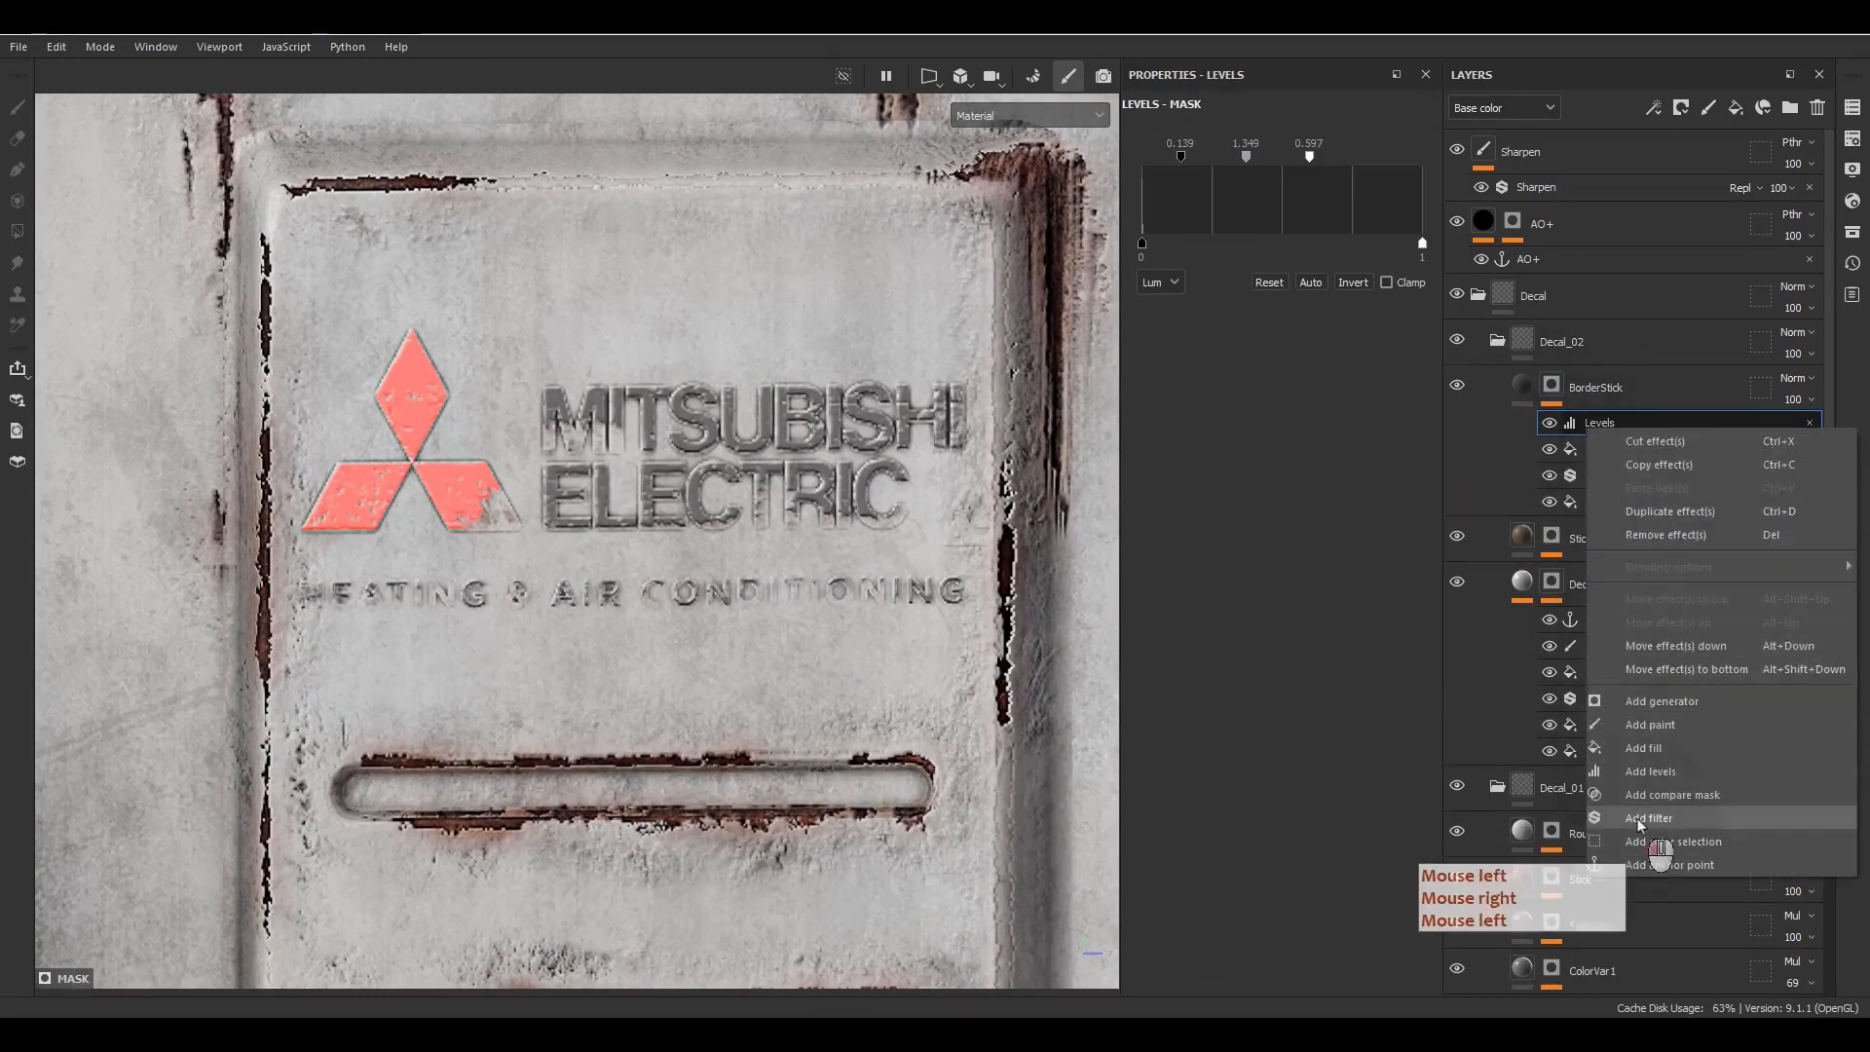
pyautogui.click(1641, 820)
pyautogui.click(1281, 161)
pyautogui.write('blu')
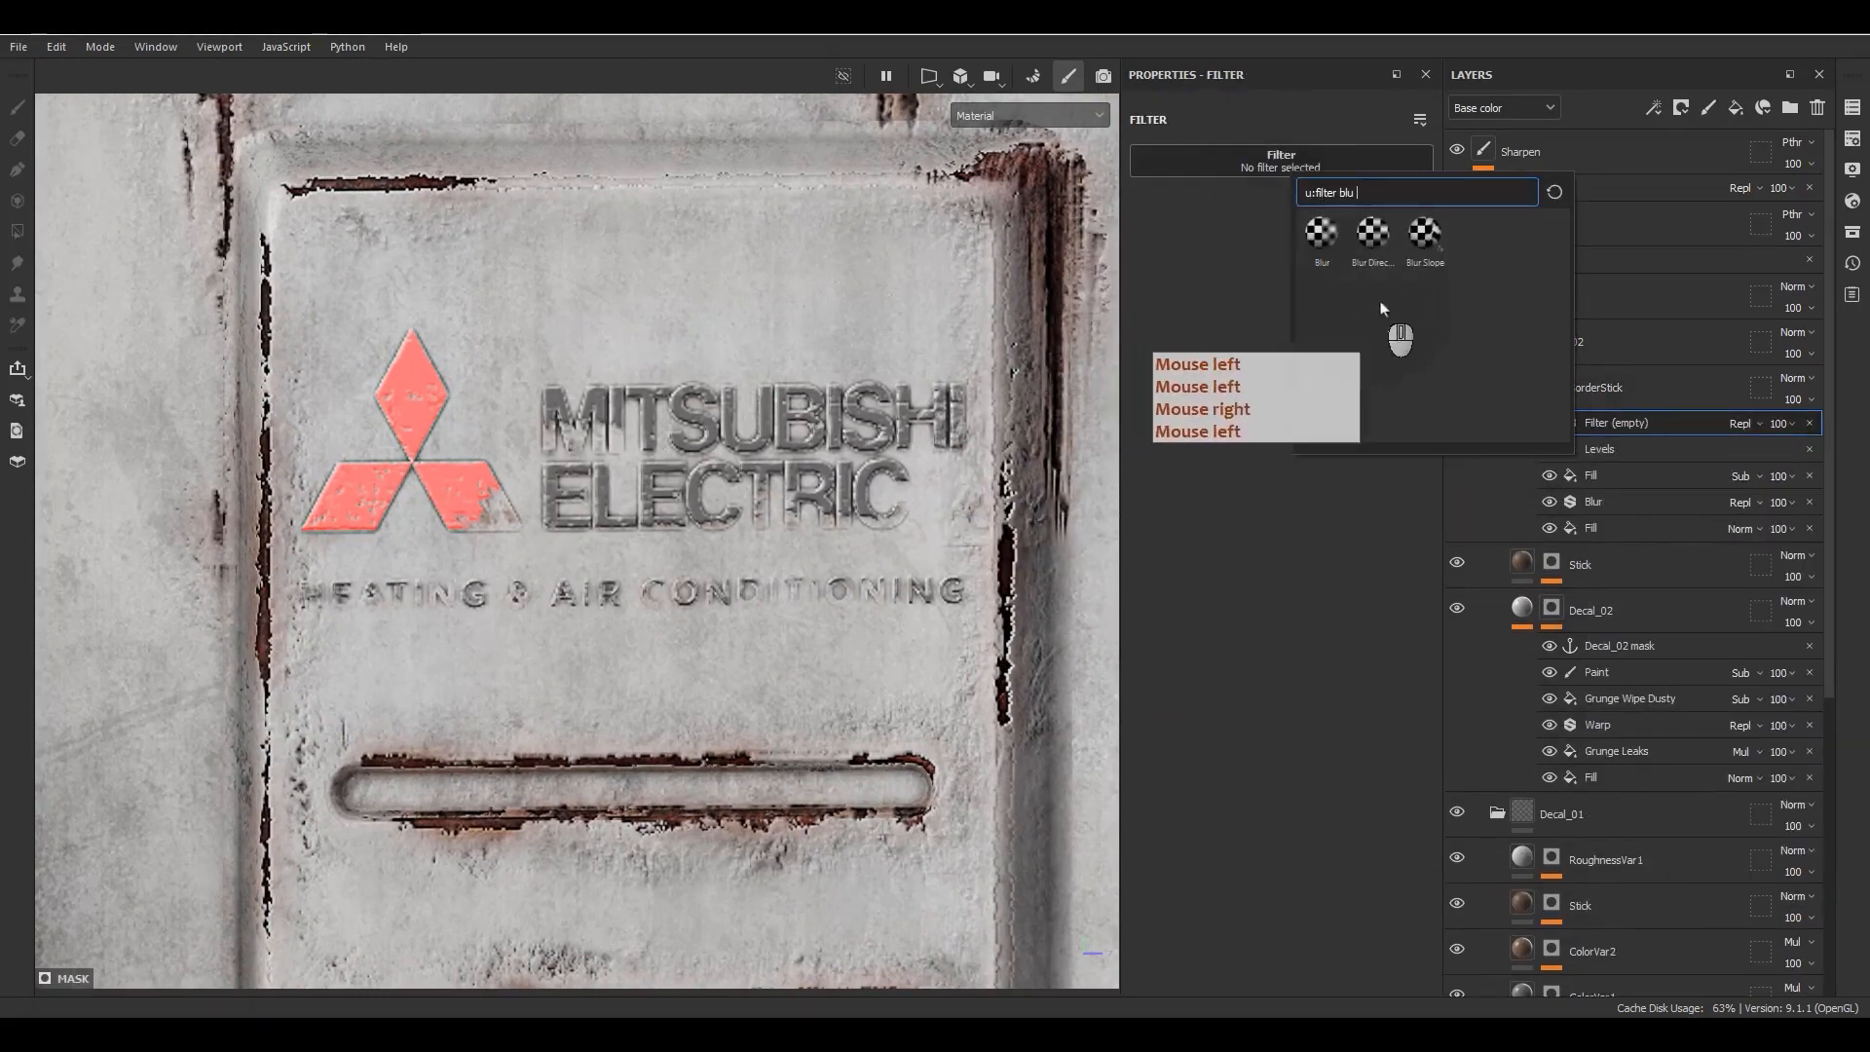
pyautogui.click(1425, 234)
# Step: Set the Blur Slope filter to intensity 0.028, intensity divider 10 and blending mode Min
pyautogui.scroll(3, 918, 564)
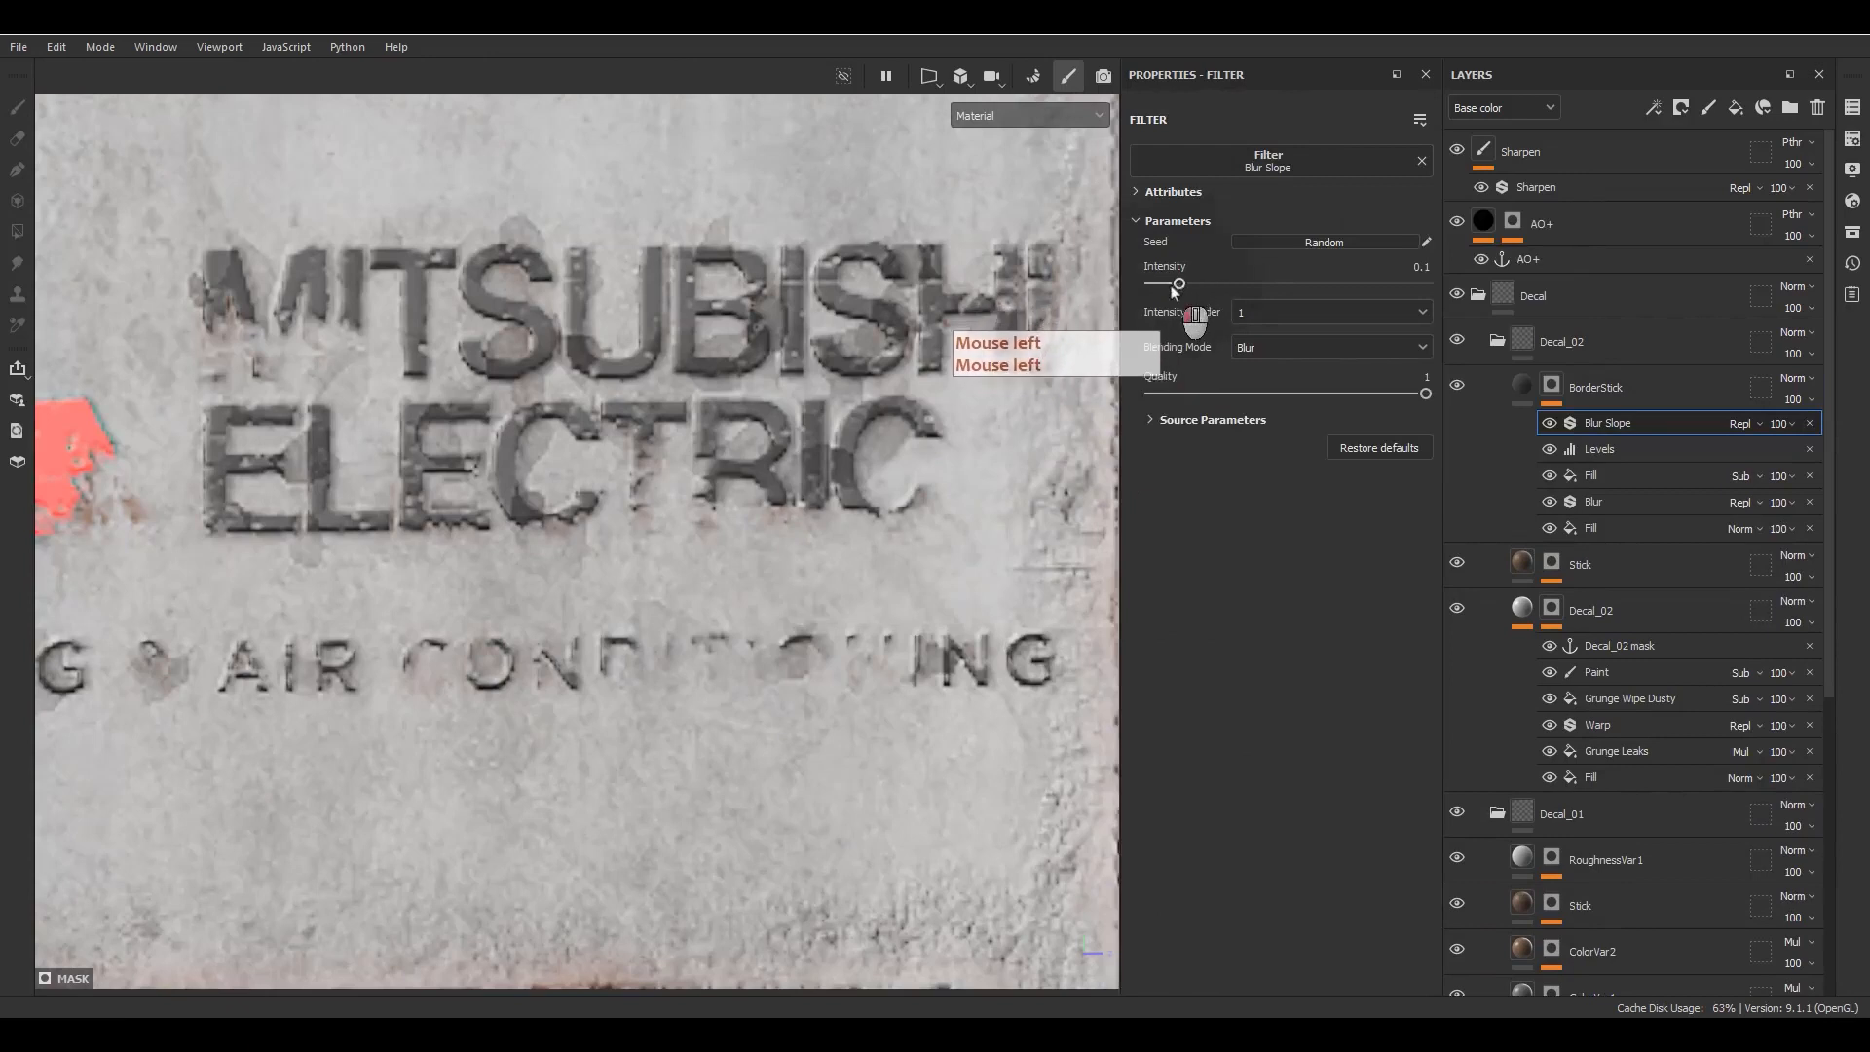
pyautogui.moveTo(1175, 285); pyautogui.dragTo(1159, 284)
pyautogui.click(1248, 319)
pyautogui.click(1247, 370)
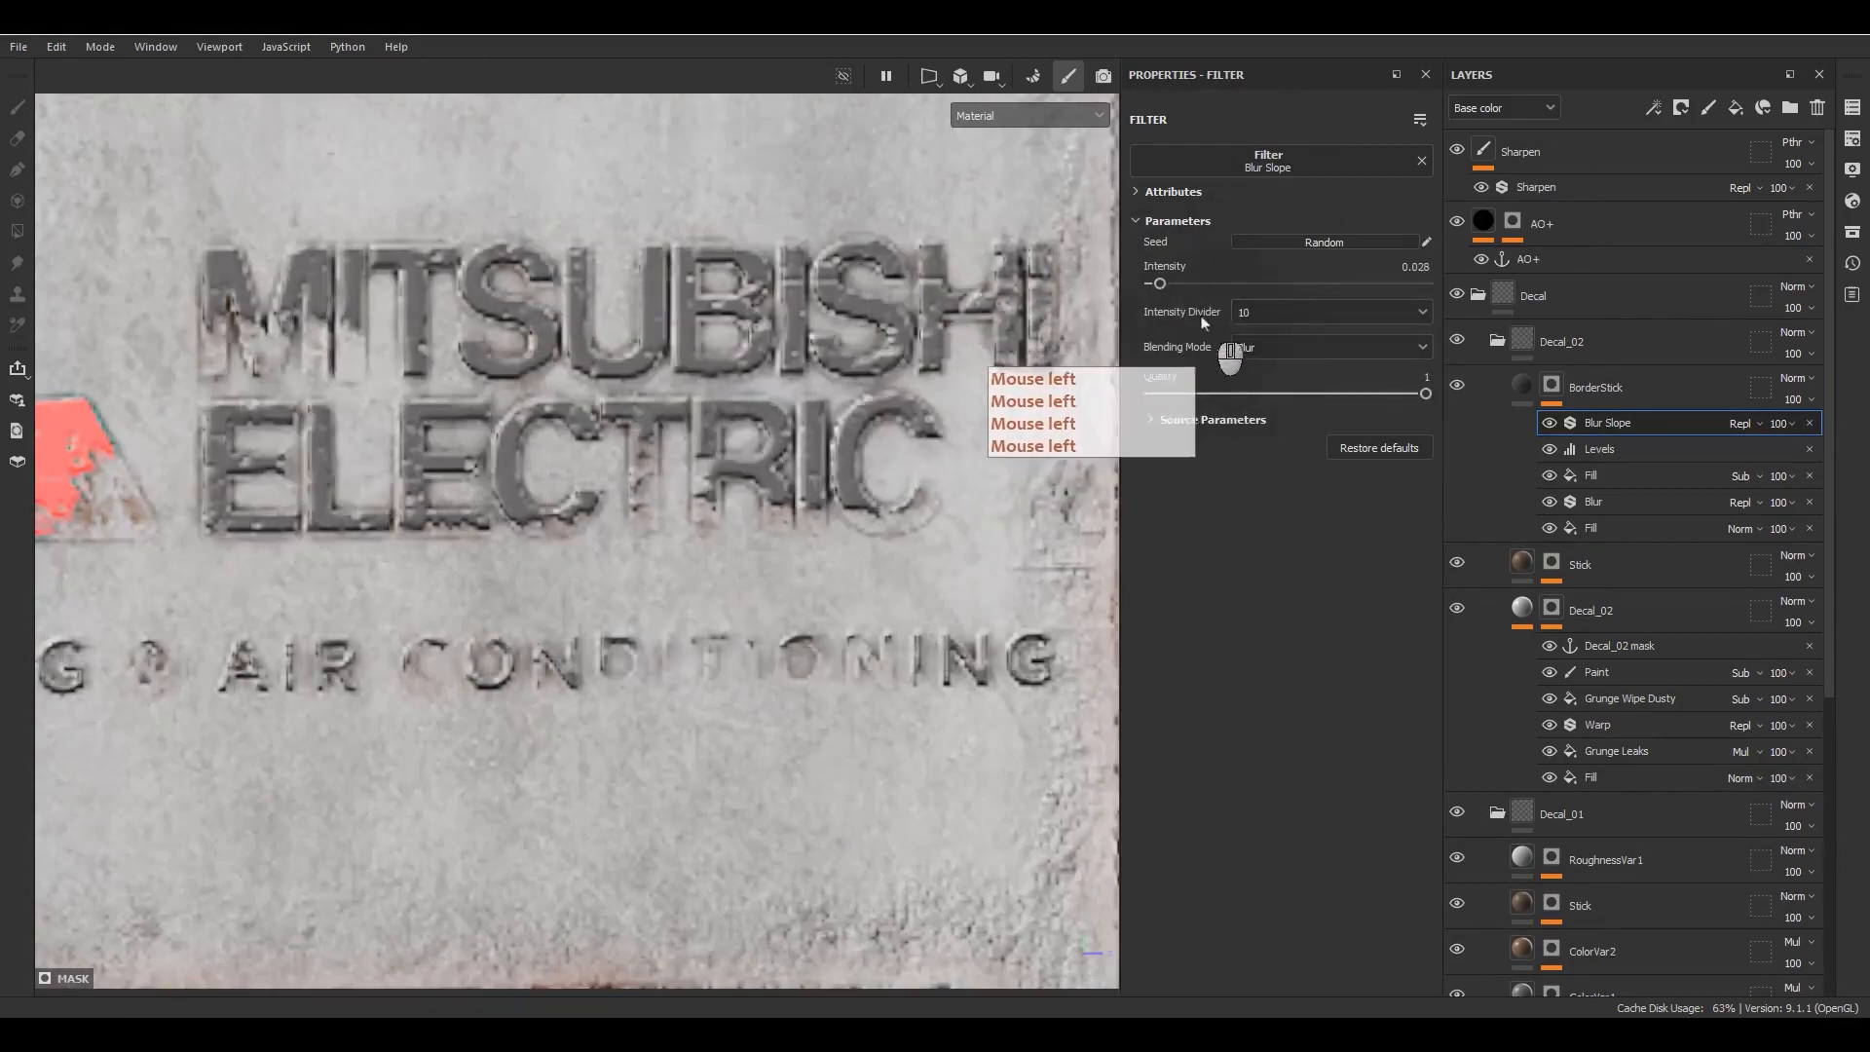
pyautogui.moveTo(1168, 284); pyautogui.dragTo(1171, 286)
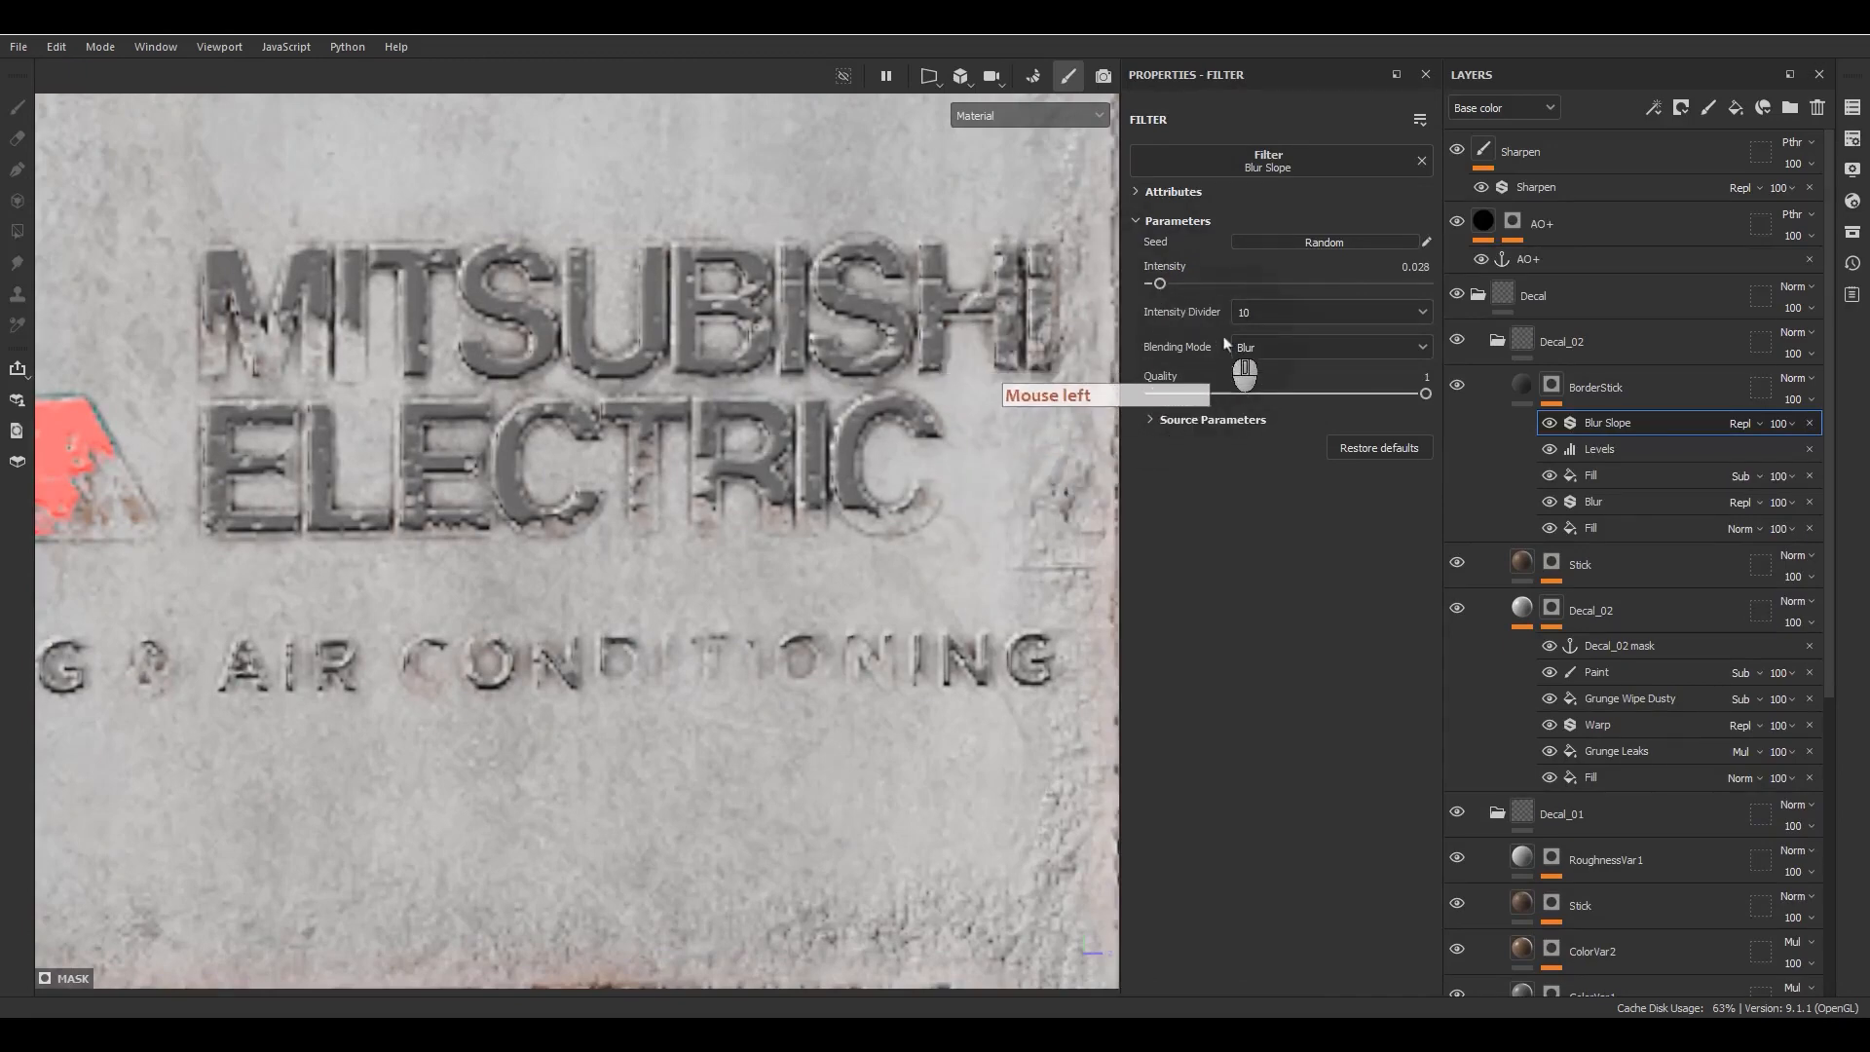
pyautogui.click(1250, 349)
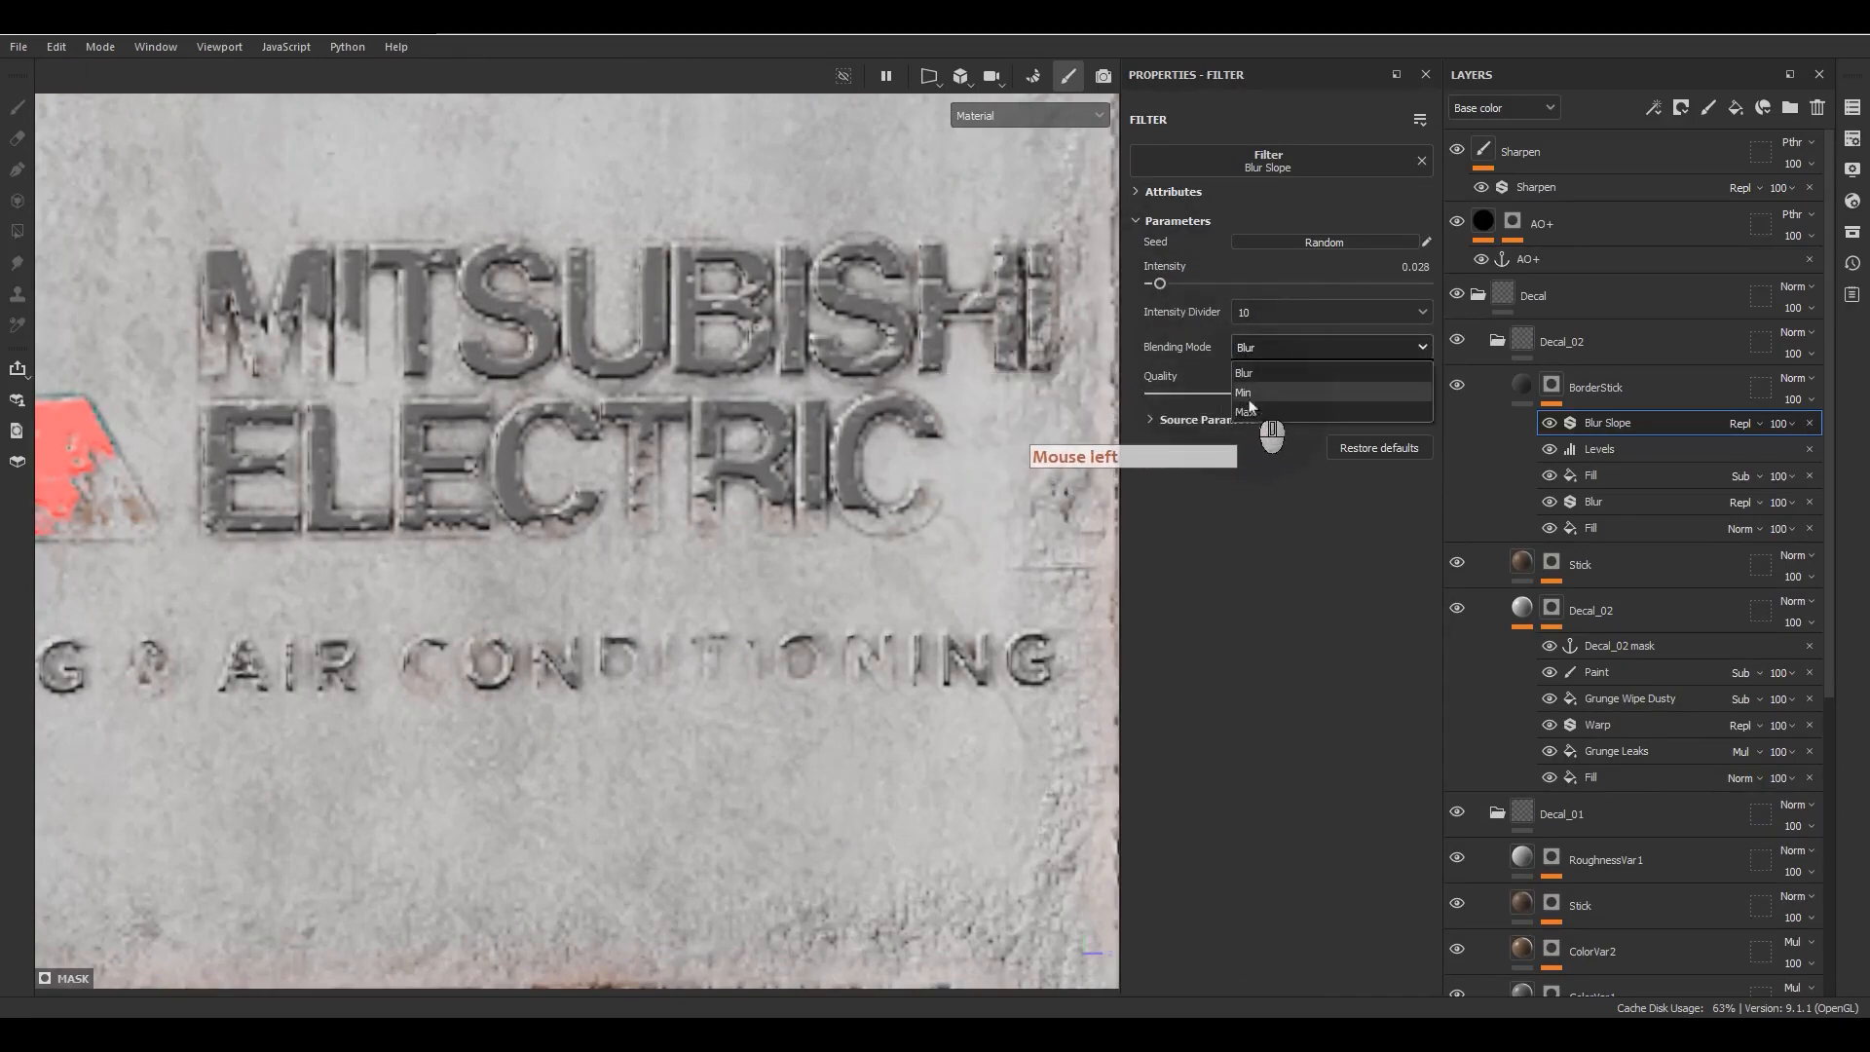
# Step: Examine the decal from a distance and up close, toggle BorderStick for comparison, and review the Decal_02 layer's material settings
pyautogui.scroll(-5, 785, 463)
pyautogui.keyDown('alt'); pyautogui.moveTo(775, 462); pyautogui.dragTo(787, 546); pyautogui.keyUp('alt')
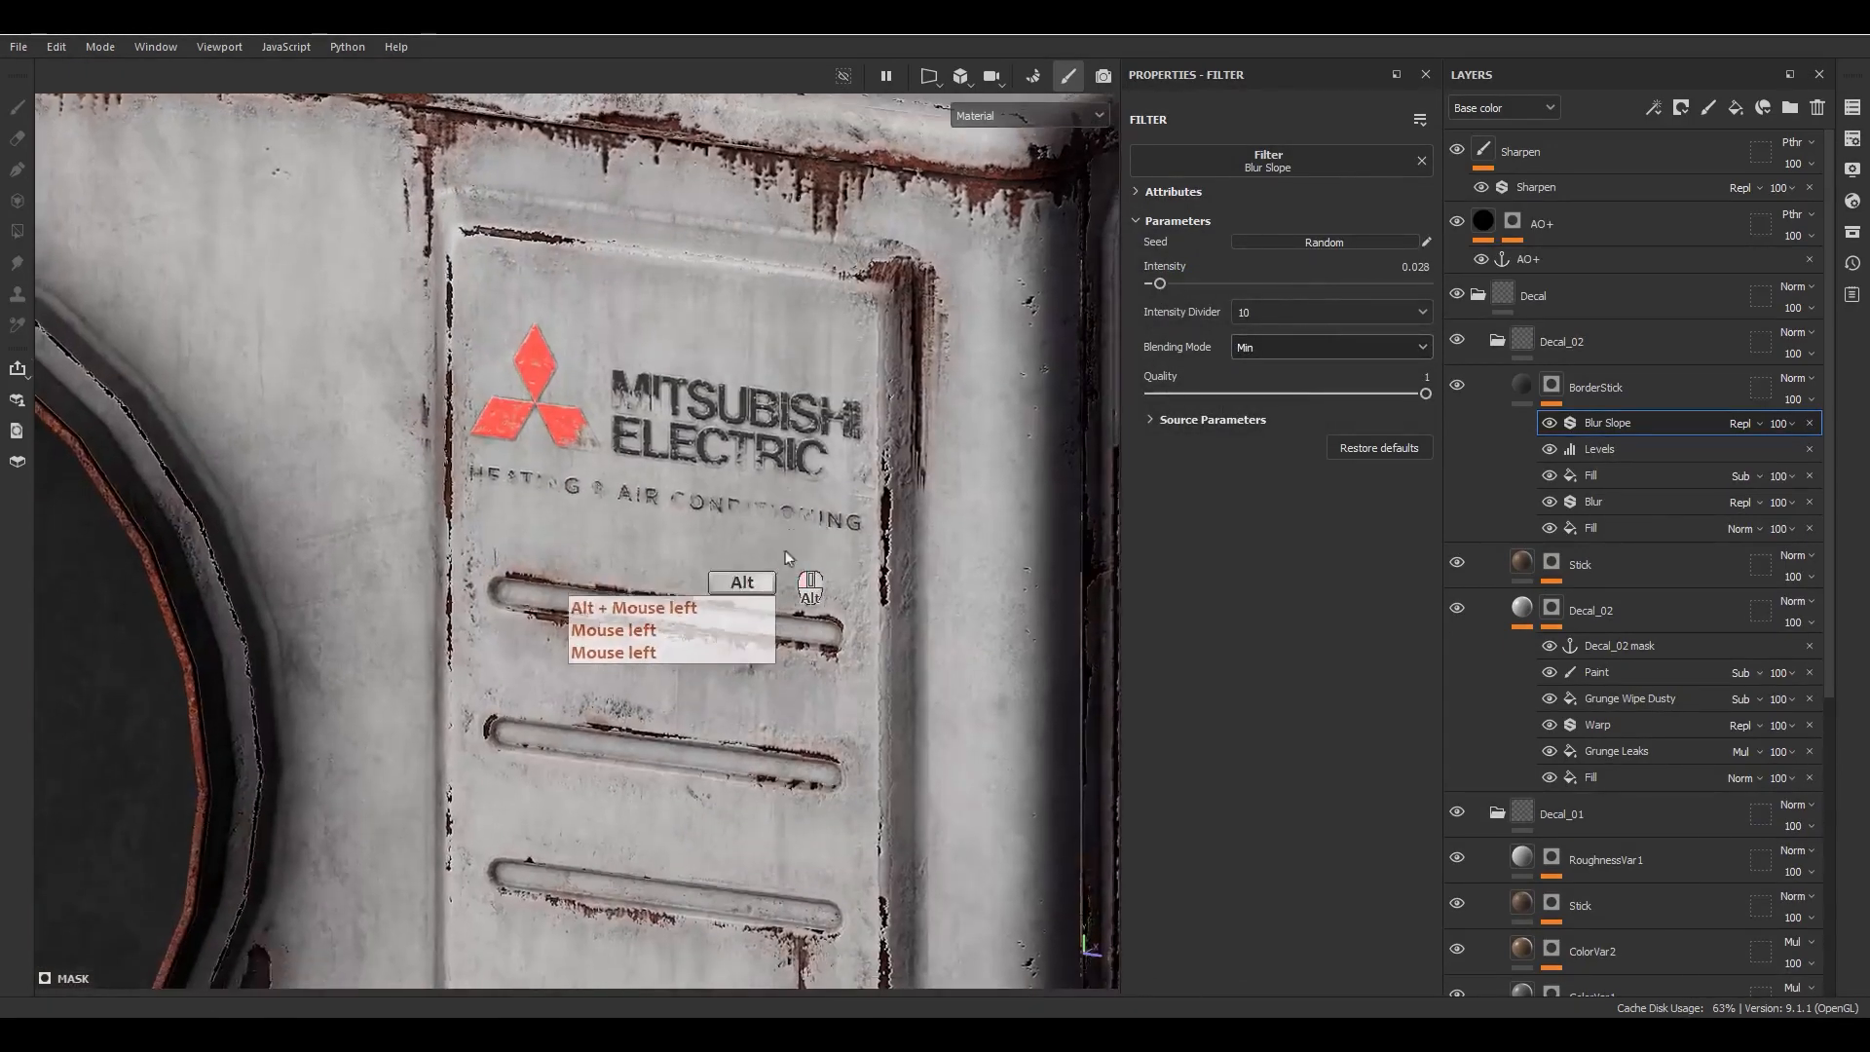
pyautogui.keyDown('alt'); pyautogui.moveTo(788, 547); pyautogui.dragTo(790, 557, button='right'); pyautogui.keyUp('alt')
pyautogui.keyDown('alt'); pyautogui.moveTo(791, 558); pyautogui.dragTo(801, 566); pyautogui.keyUp('alt')
pyautogui.keyDown('alt'); pyautogui.moveTo(802, 566); pyautogui.dragTo(797, 633, button='middle'); pyautogui.keyUp('alt')
pyautogui.keyDown('alt'); pyautogui.moveTo(797, 633); pyautogui.dragTo(793, 689, button='right'); pyautogui.keyUp('alt')
pyautogui.keyDown('alt'); pyautogui.moveTo(794, 690); pyautogui.dragTo(819, 633); pyautogui.keyUp('alt')
pyautogui.keyDown('alt'); pyautogui.moveTo(819, 633); pyautogui.dragTo(828, 604, button='right'); pyautogui.keyUp('alt')
pyautogui.keyDown('alt'); pyautogui.moveTo(828, 604); pyautogui.dragTo(836, 585); pyautogui.keyUp('alt')
pyautogui.keyDown('alt'); pyautogui.moveTo(836, 585); pyautogui.dragTo(848, 575, button='right'); pyautogui.keyUp('alt')
pyautogui.keyDown('alt'); pyautogui.moveTo(847, 574); pyautogui.dragTo(877, 565); pyautogui.keyUp('alt')
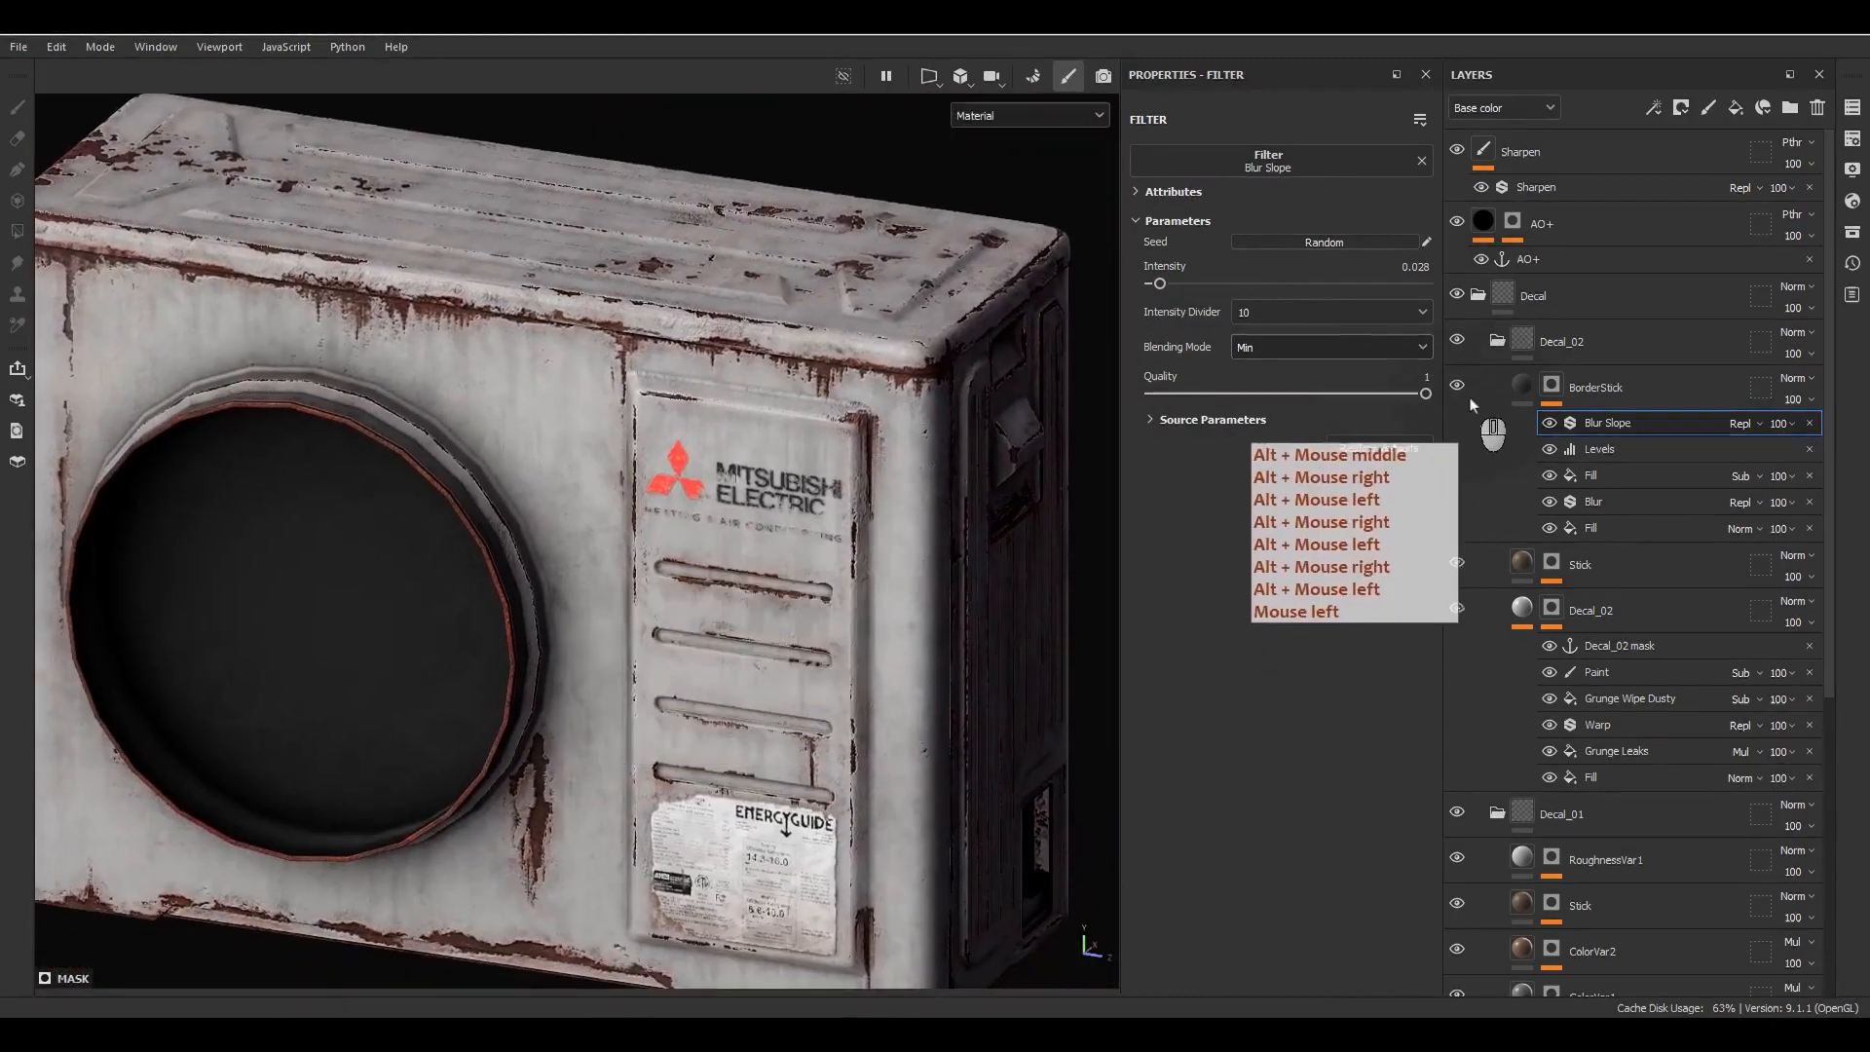
pyautogui.click(1458, 387)
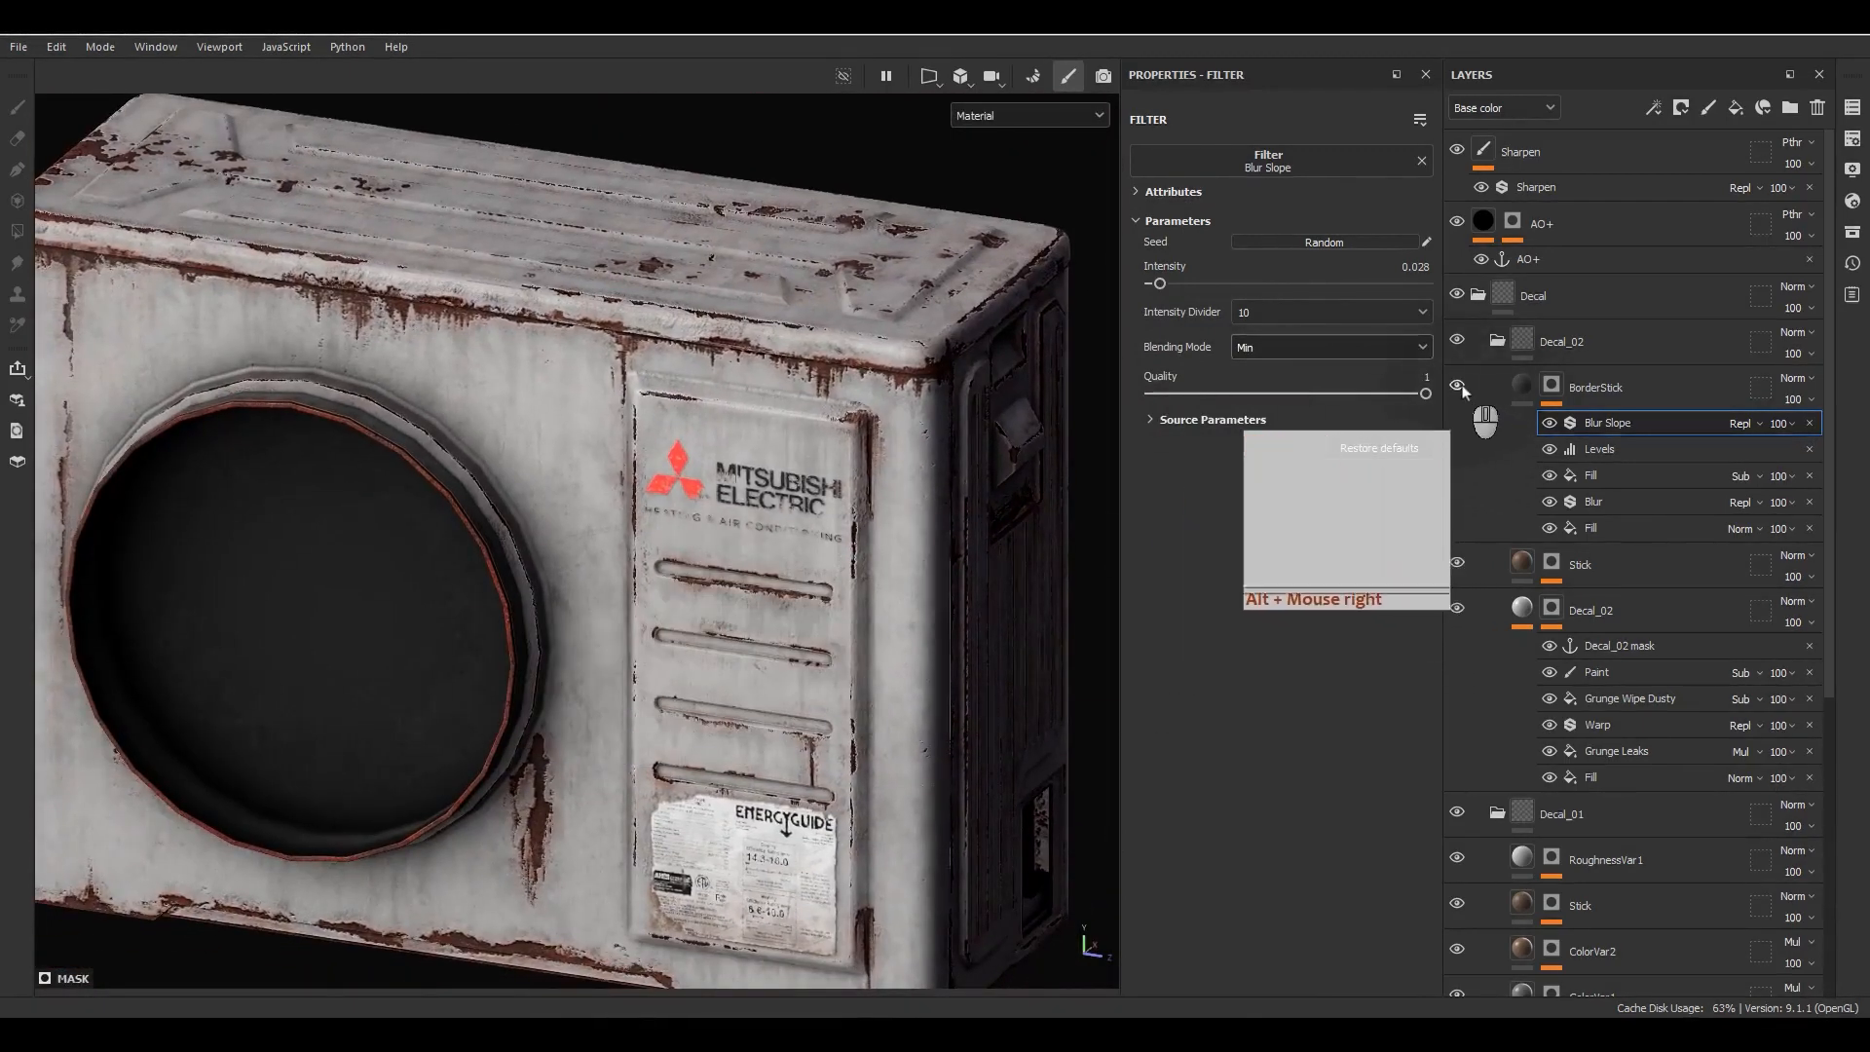
pyautogui.keyDown('alt'); pyautogui.moveTo(738, 596); pyautogui.dragTo(701, 515); pyautogui.keyUp('alt')
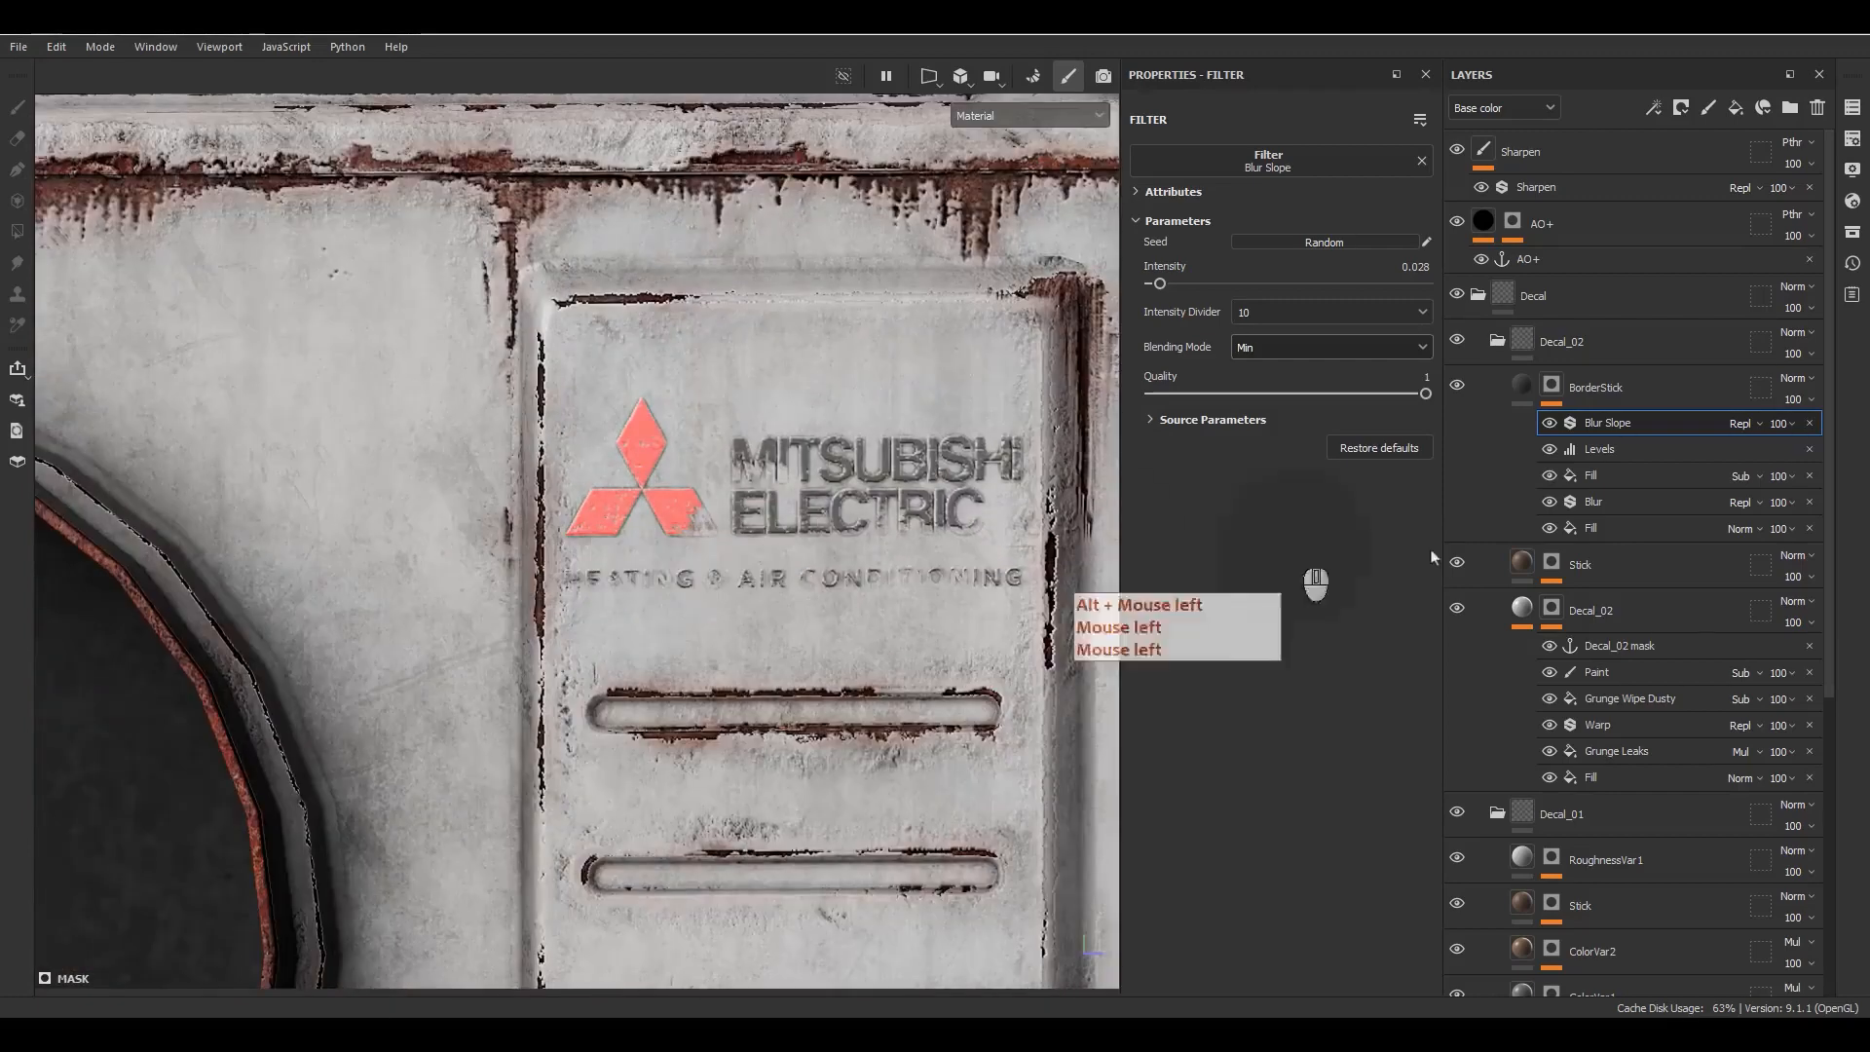
pyautogui.keyDown('alt'); pyautogui.click(1521, 608); pyautogui.keyUp('alt')
pyautogui.click(1523, 608)
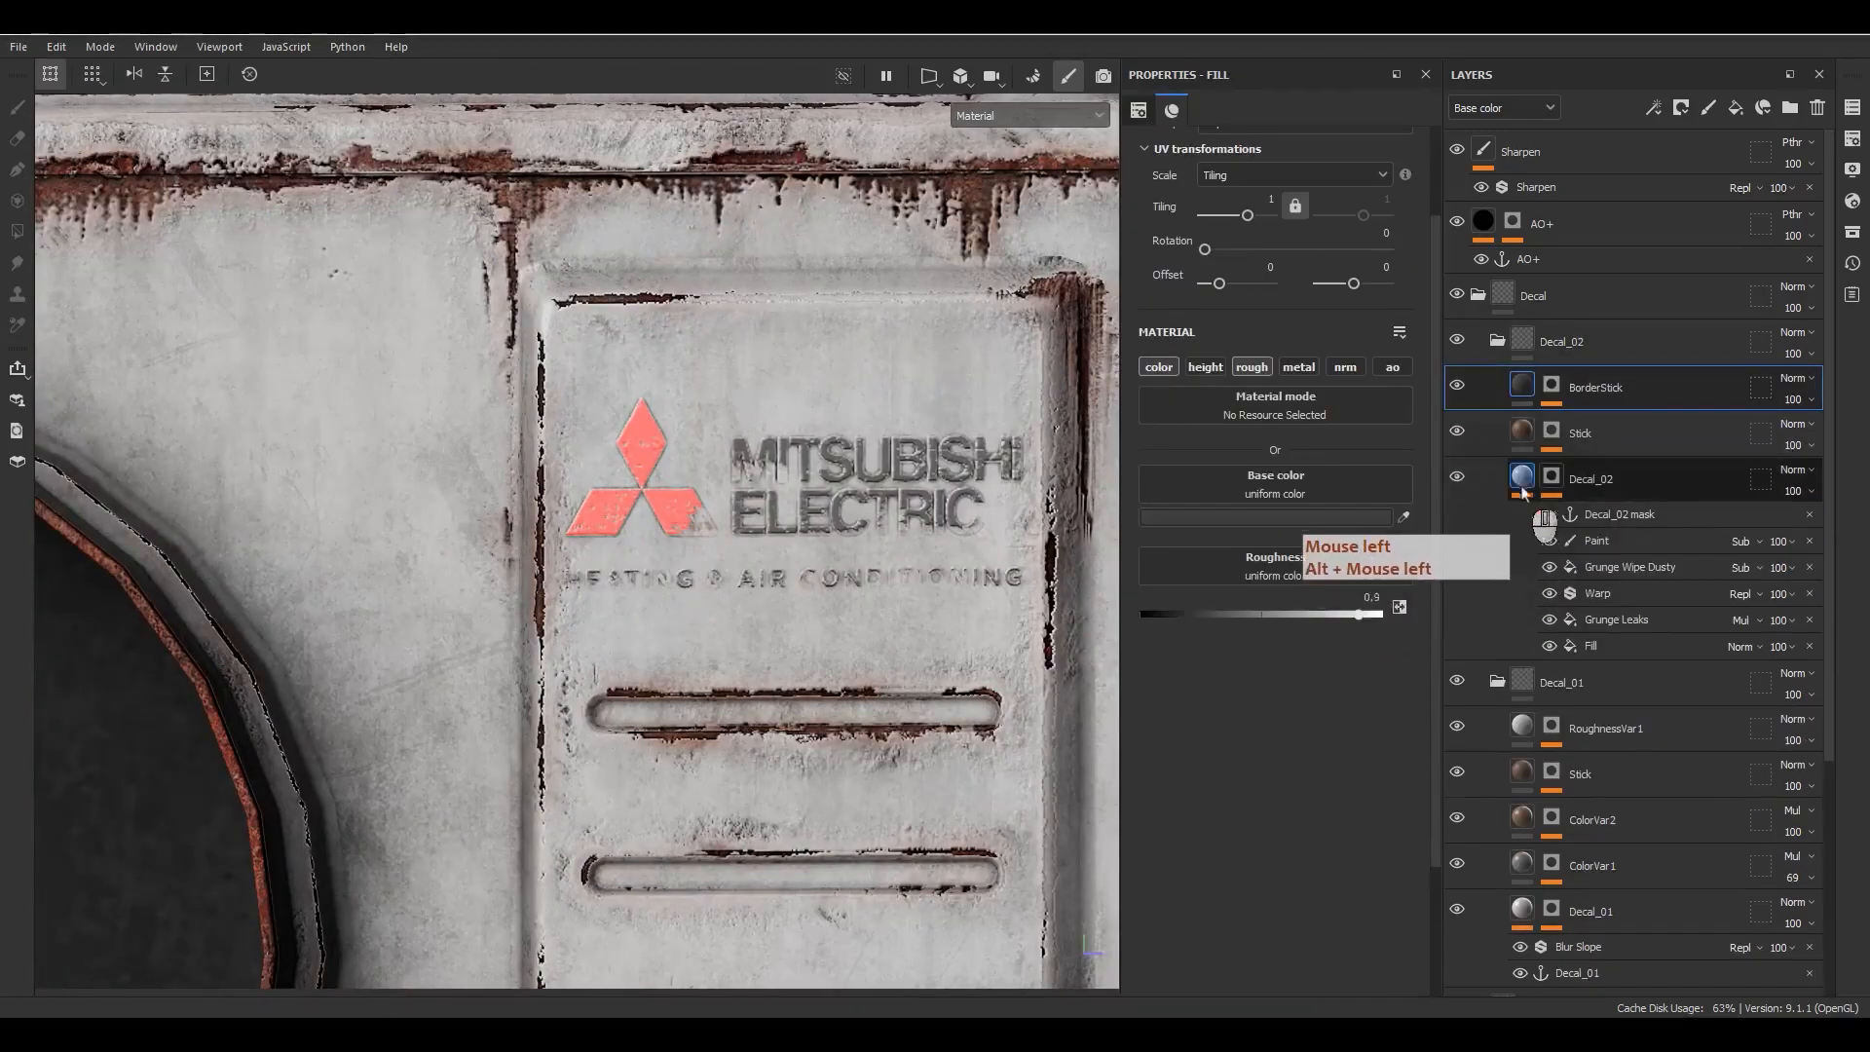
pyautogui.click(1532, 490)
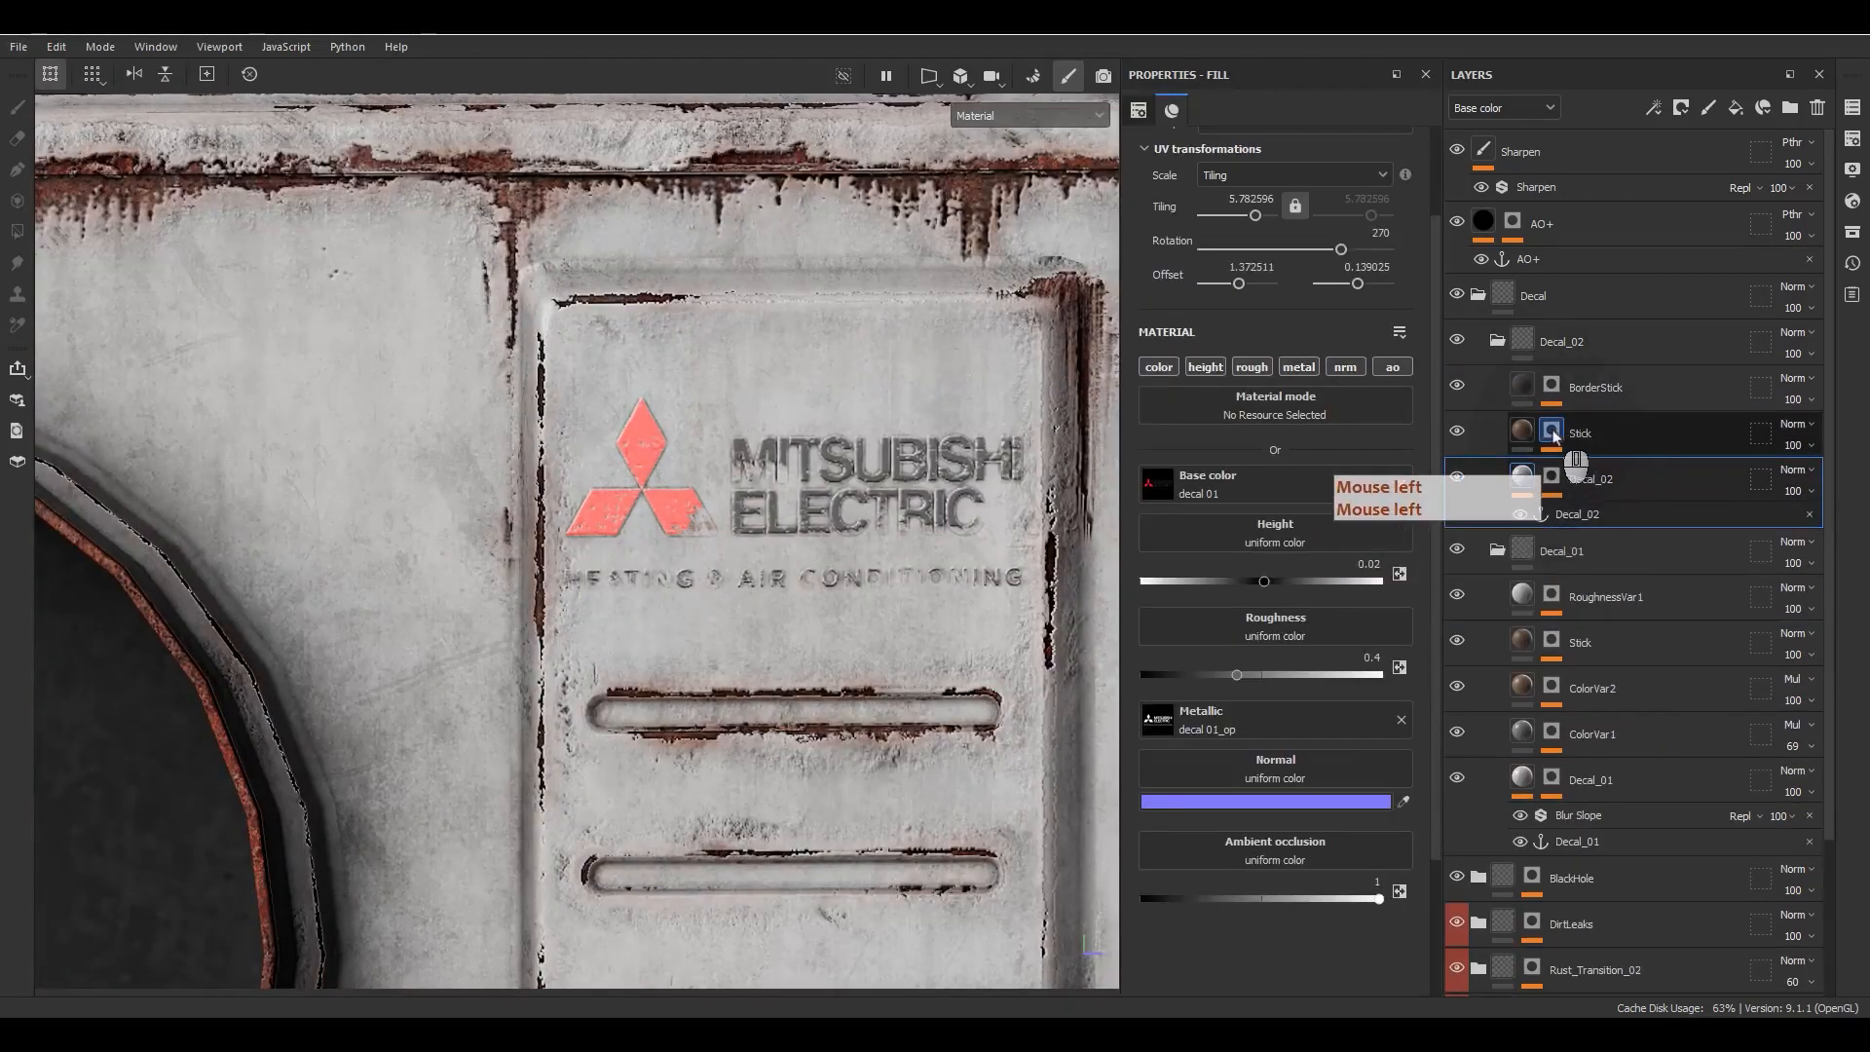
# Step: Add a fill layer named RoughnessVar1 above BorderStick, limited to the roughness channel with roughness 0.5
pyautogui.click(1597, 388)
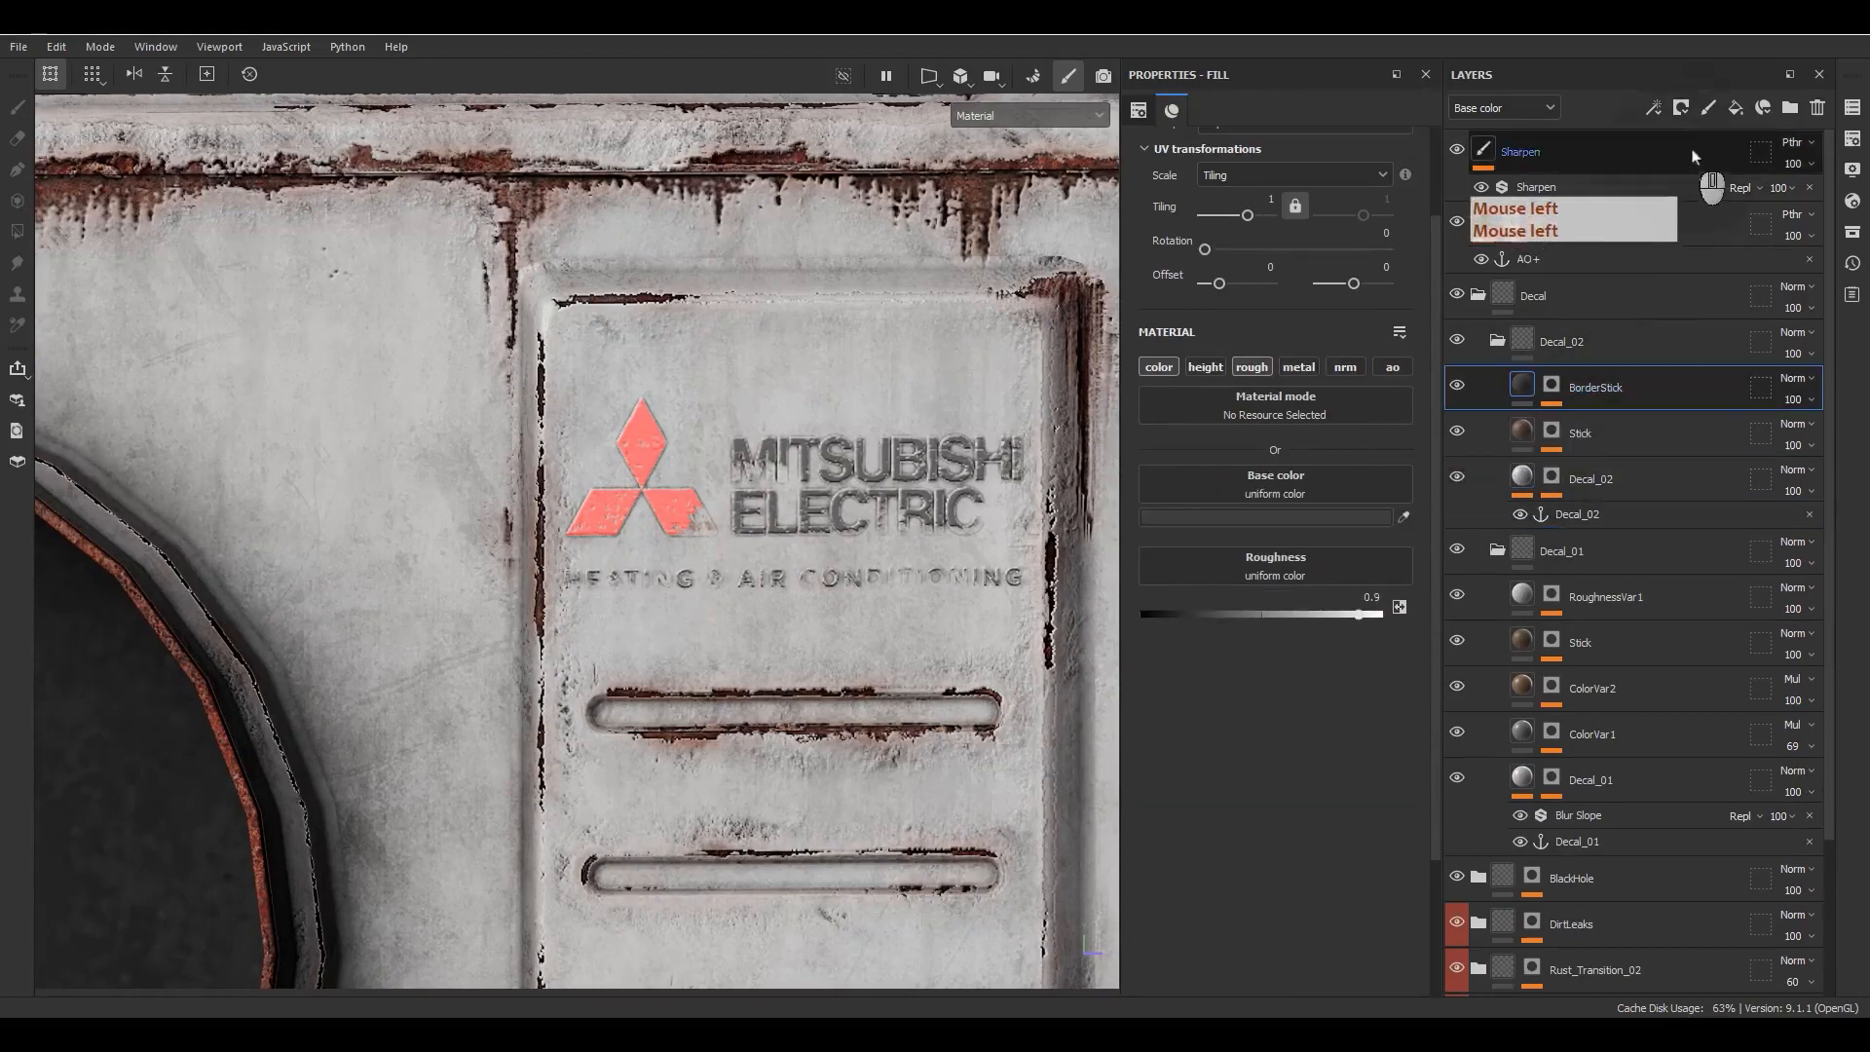
pyautogui.click(1736, 107)
pyautogui.doubleClick(1559, 388)
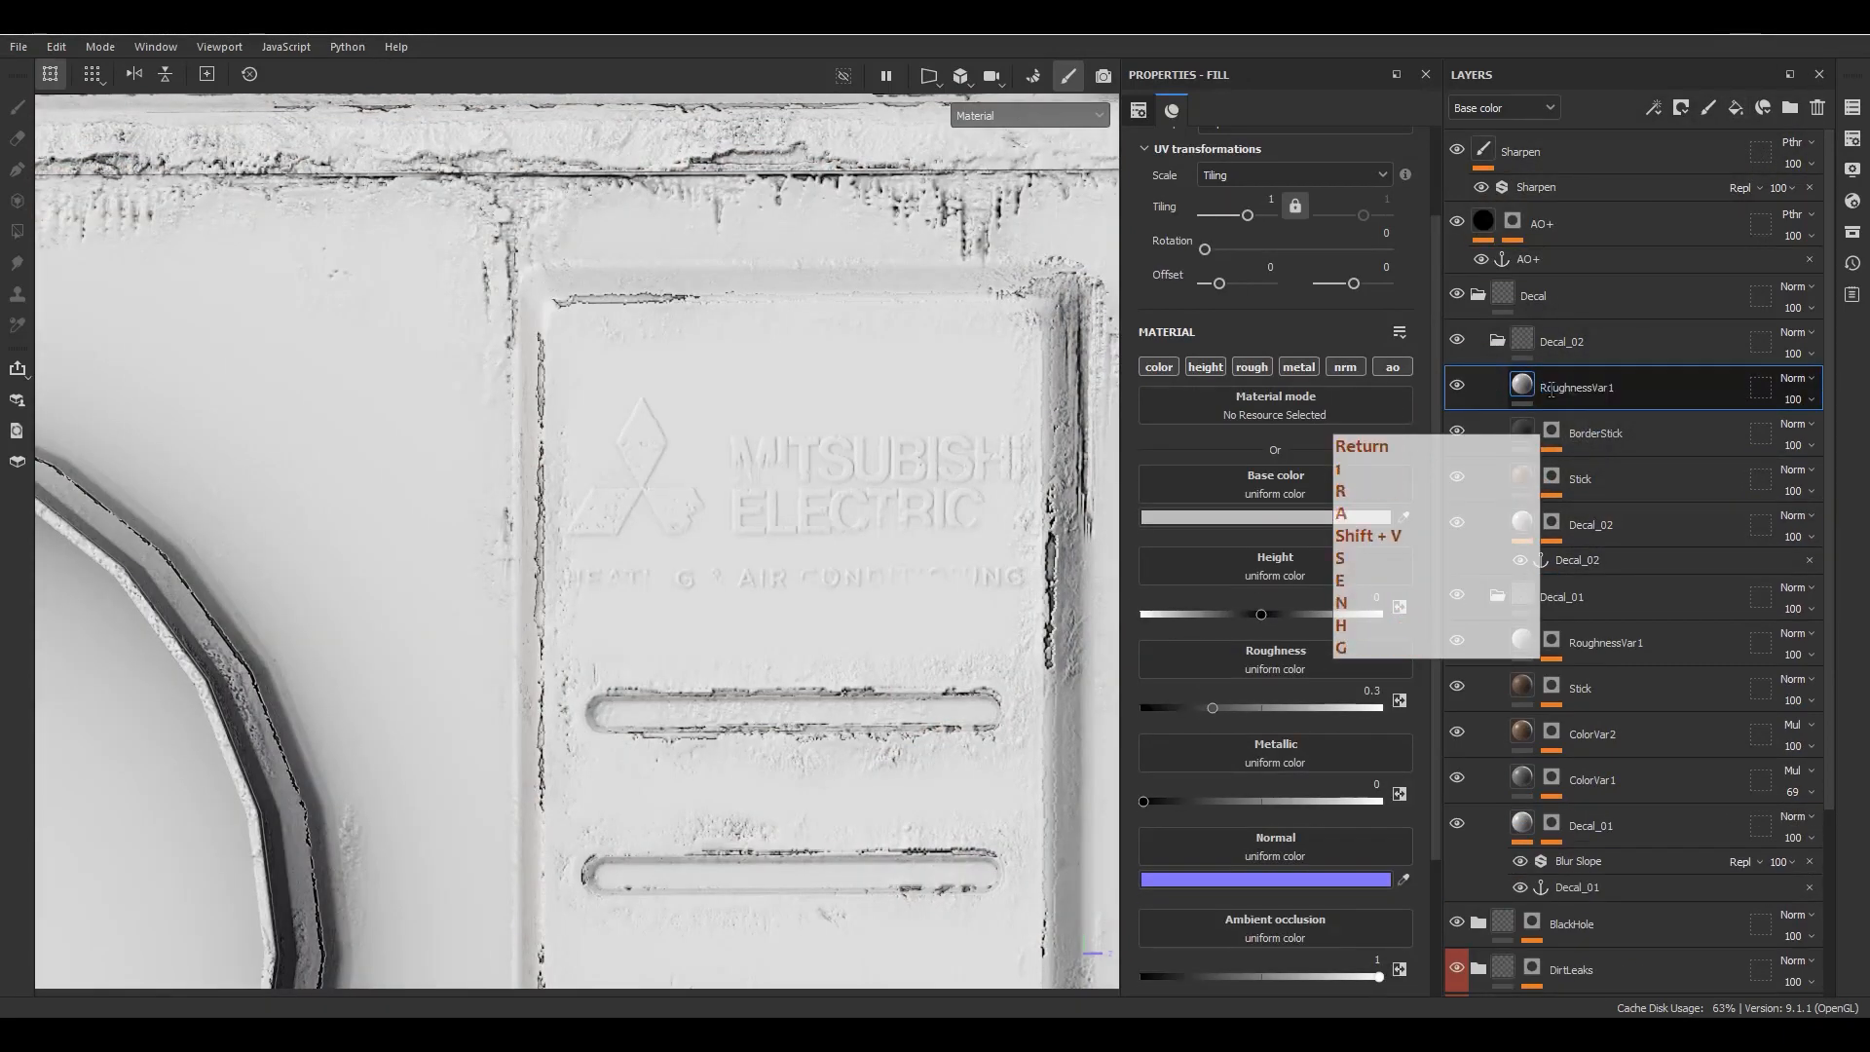
pyautogui.press('alt')
pyautogui.keyDown('alt'); pyautogui.click(1252, 367); pyautogui.keyUp('alt')
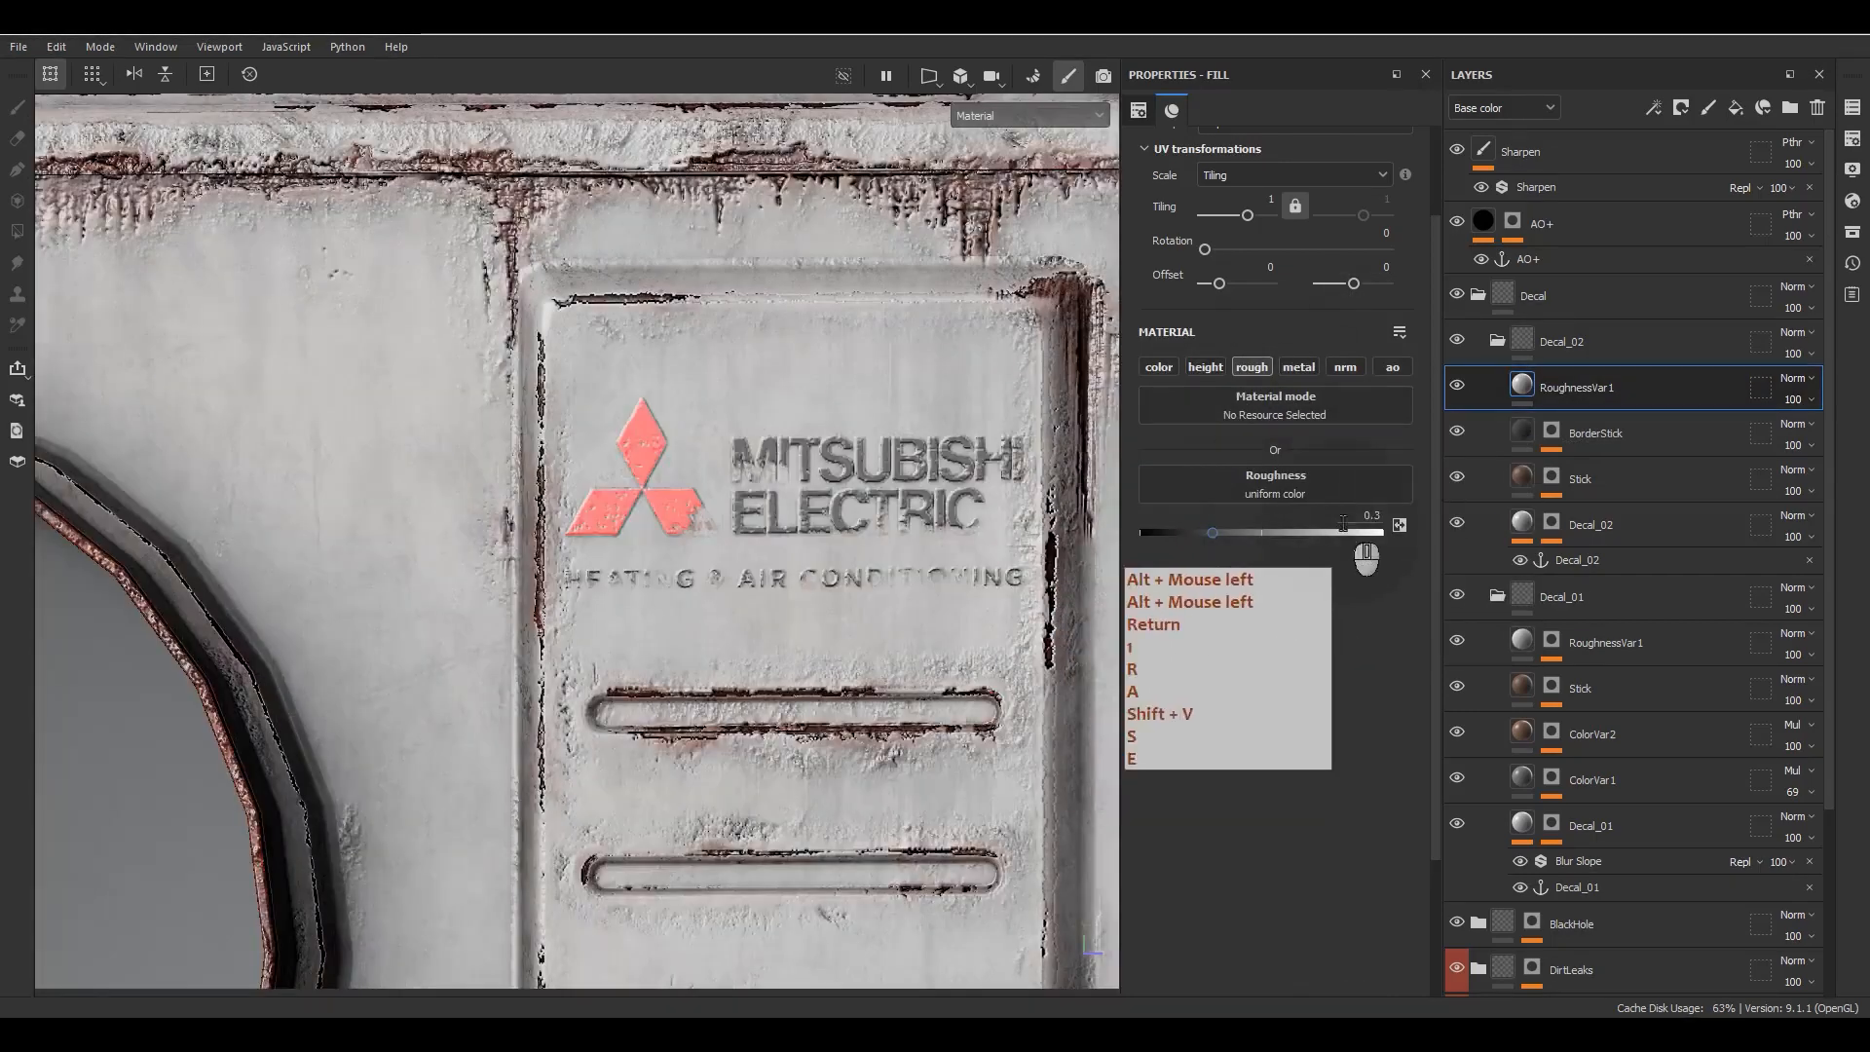
pyautogui.write('.5')
pyautogui.press('Return')
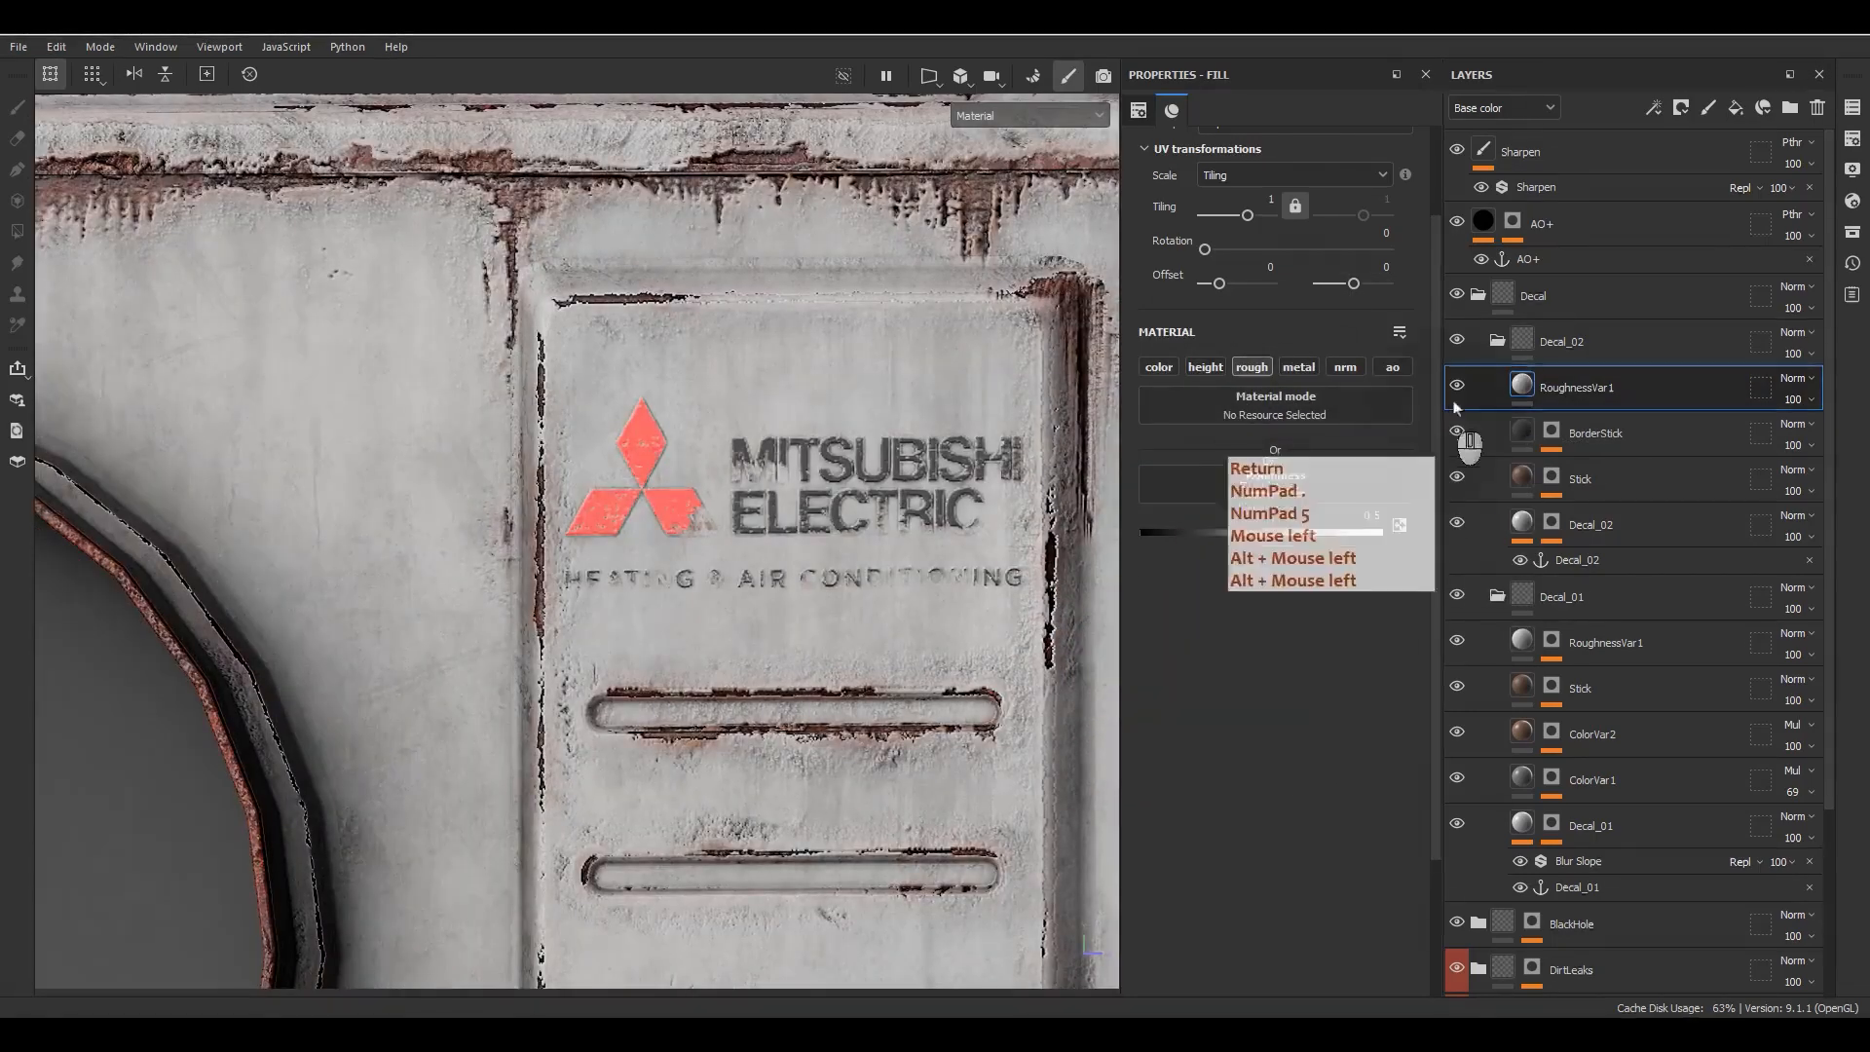
# Step: Give RoughnessVar1 a black mask containing a fill that uses the Decal_02 mask anchor point as its grayscale source
pyautogui.keyDown('alt'); pyautogui.moveTo(846, 472); pyautogui.dragTo(815, 468); pyautogui.keyUp('alt')
pyautogui.rightClick(1585, 396)
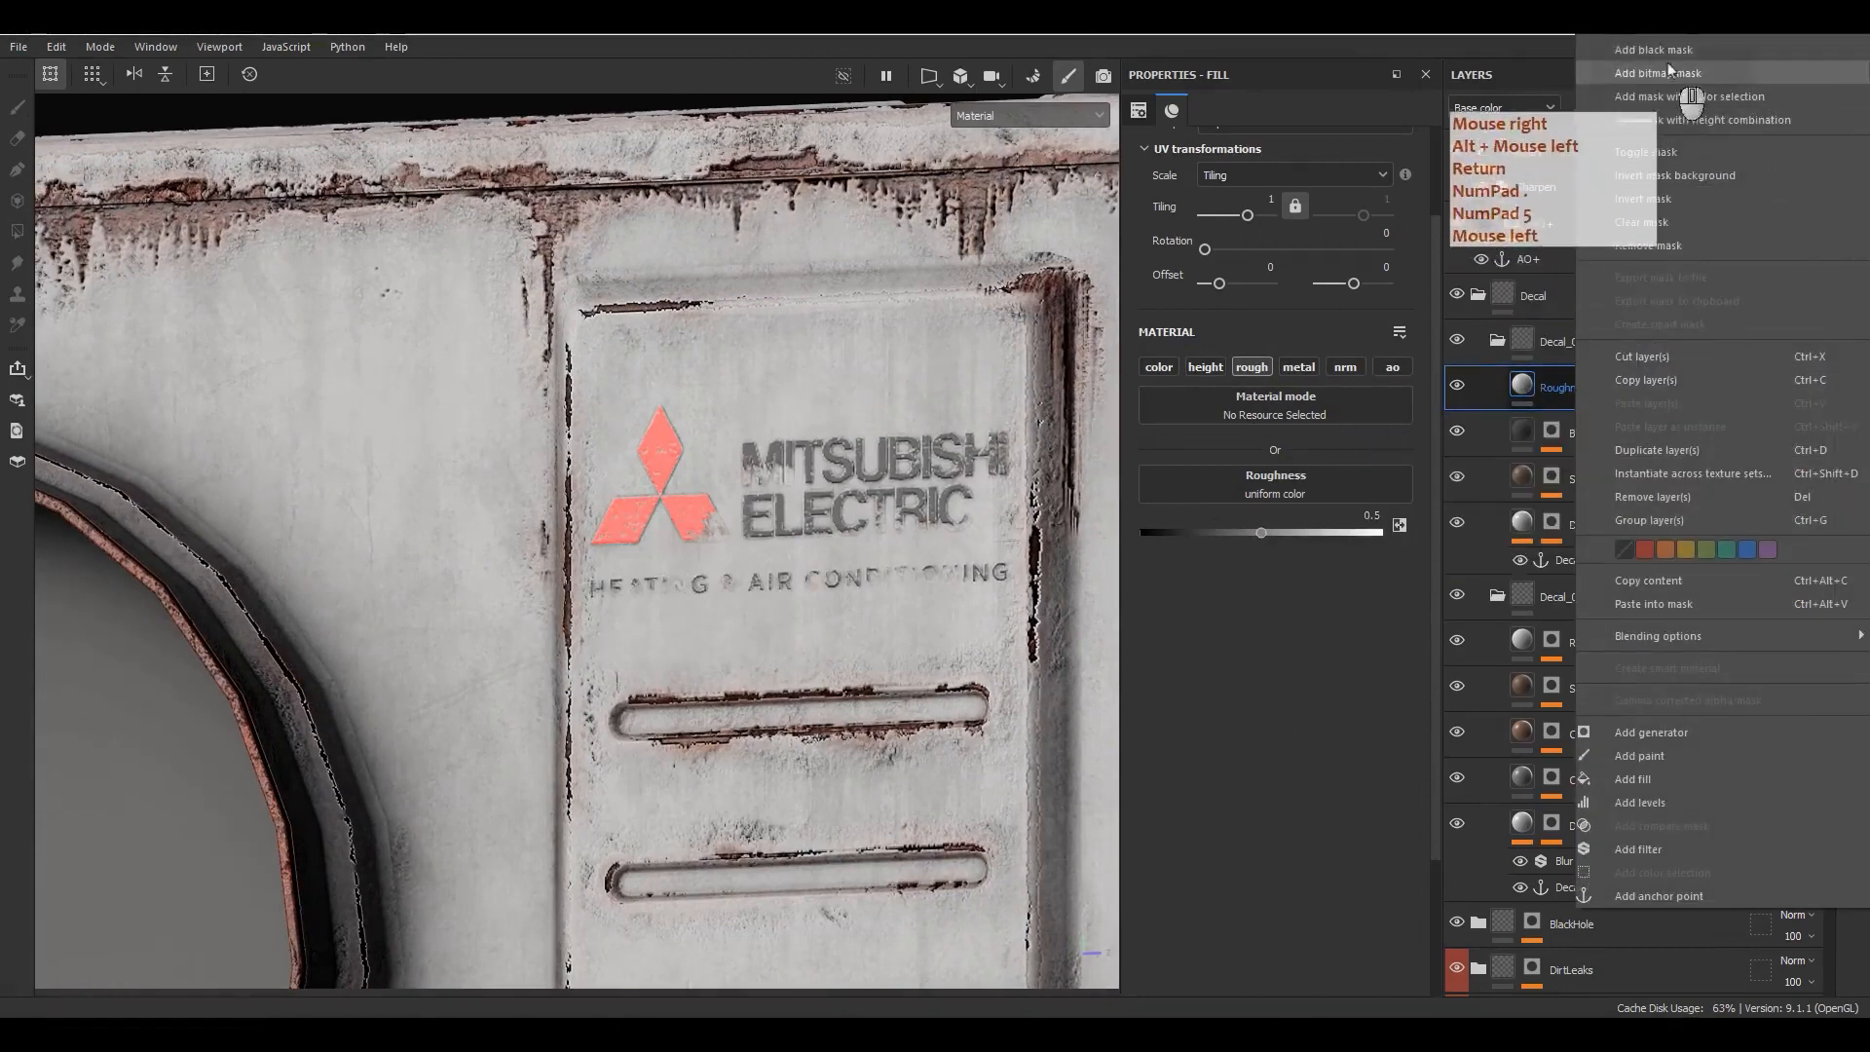
pyautogui.click(1675, 69)
pyautogui.rightClick(1533, 514)
pyautogui.click(1611, 686)
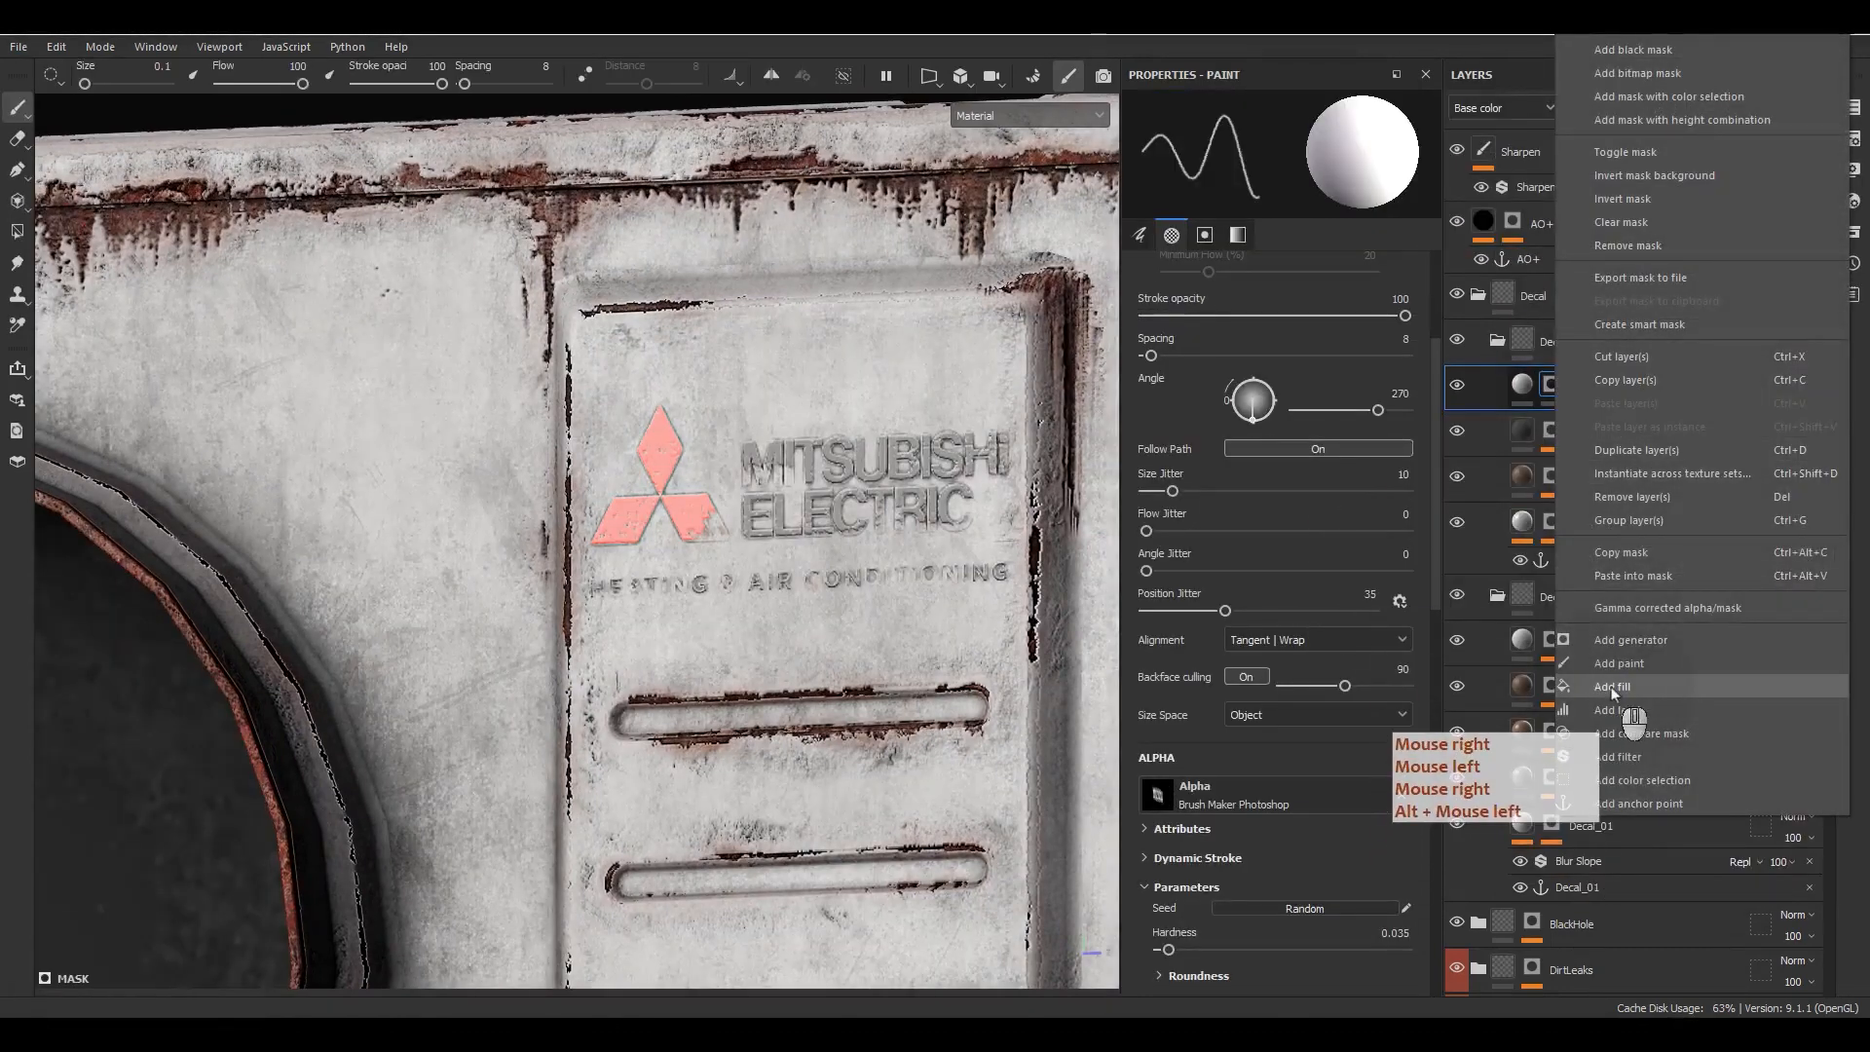
pyautogui.click(1281, 378)
pyautogui.click(1431, 386)
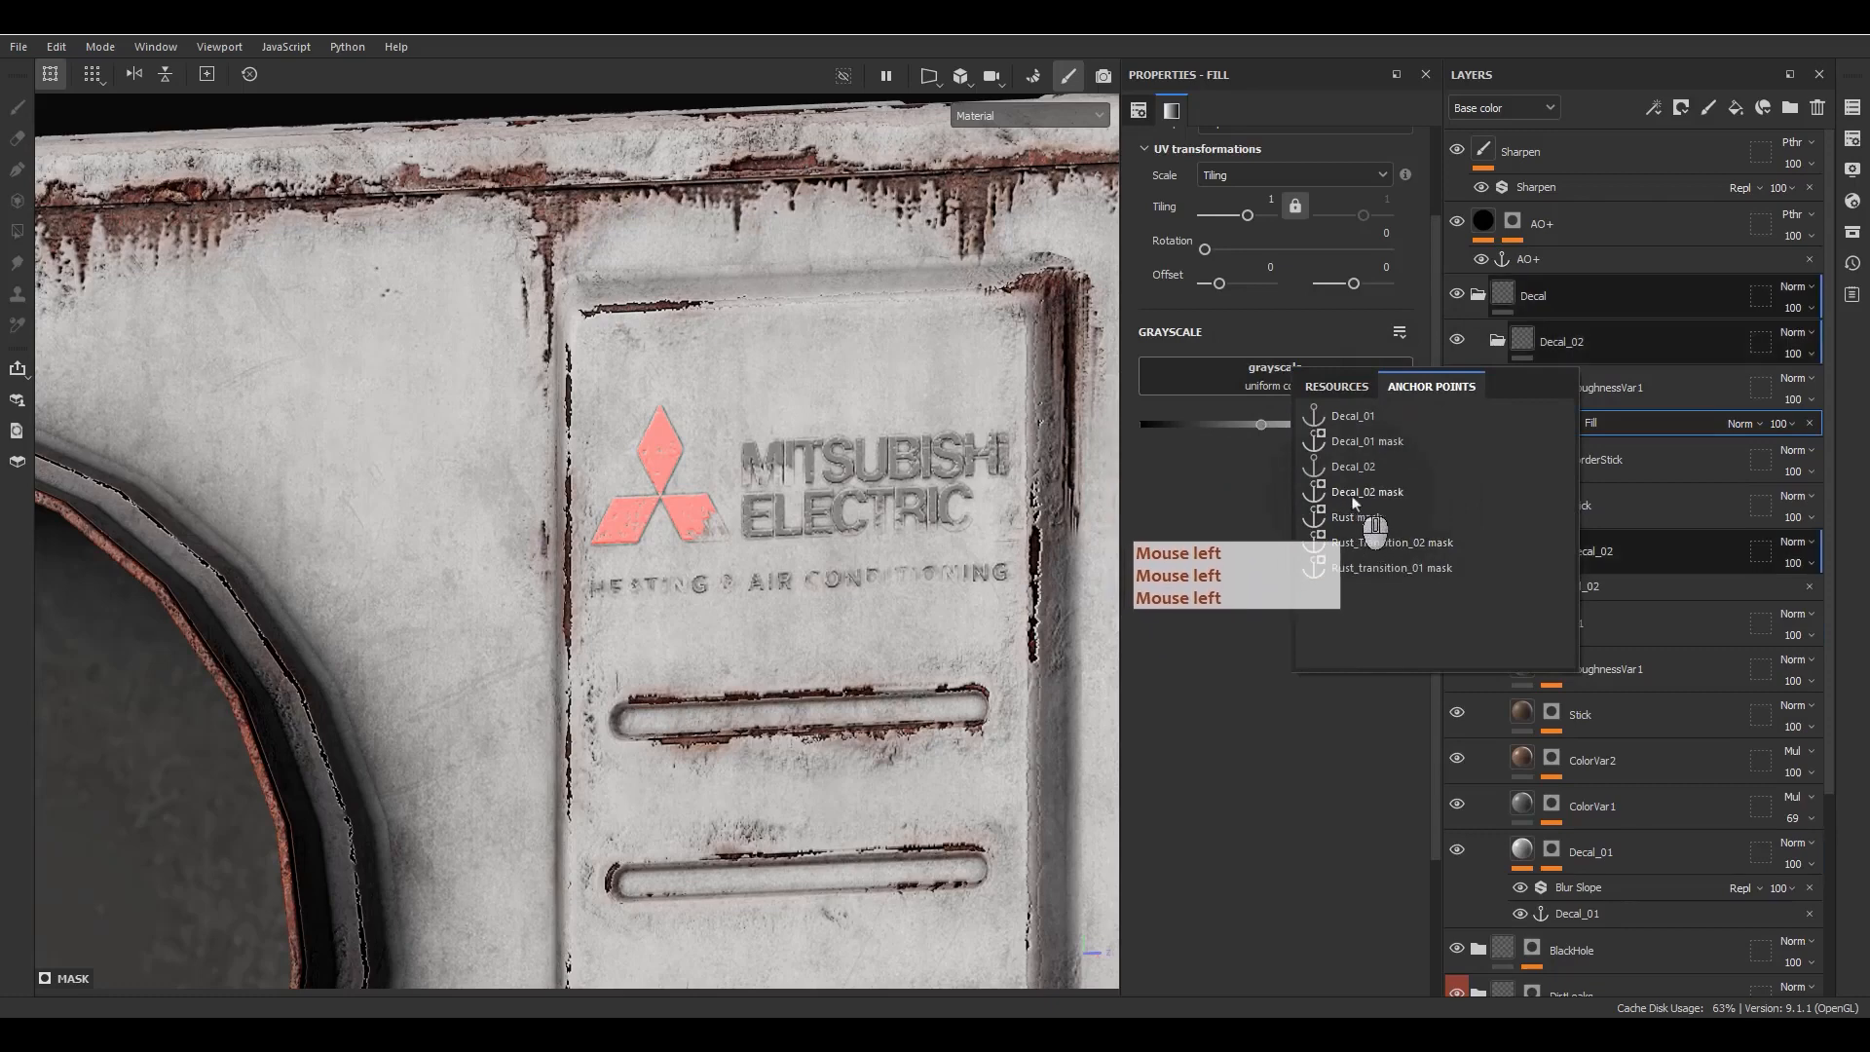
pyautogui.click(1363, 492)
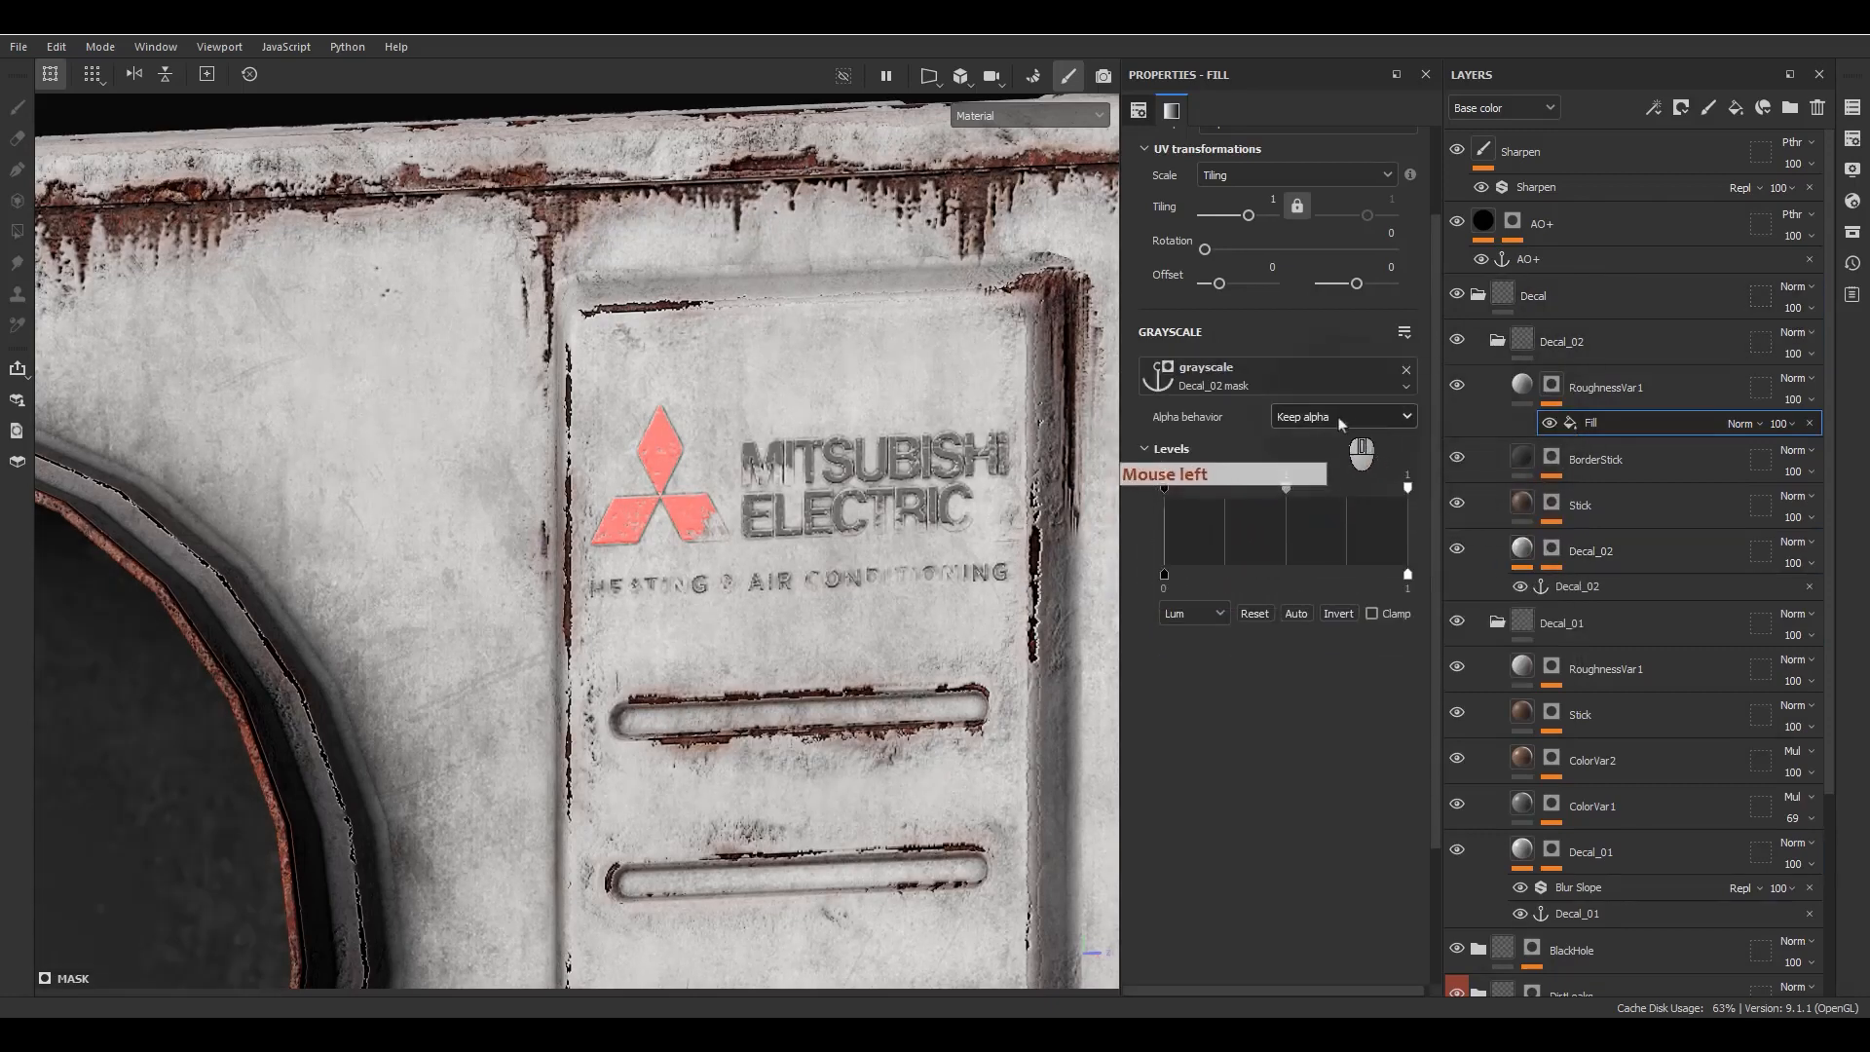
# Step: Isolate the RoughnessVar1 mask and add a second fill on top that uses Grunge Map 002 as its grayscale source
pyautogui.keyDown('alt'); pyautogui.click(1532, 393); pyautogui.keyUp('alt')
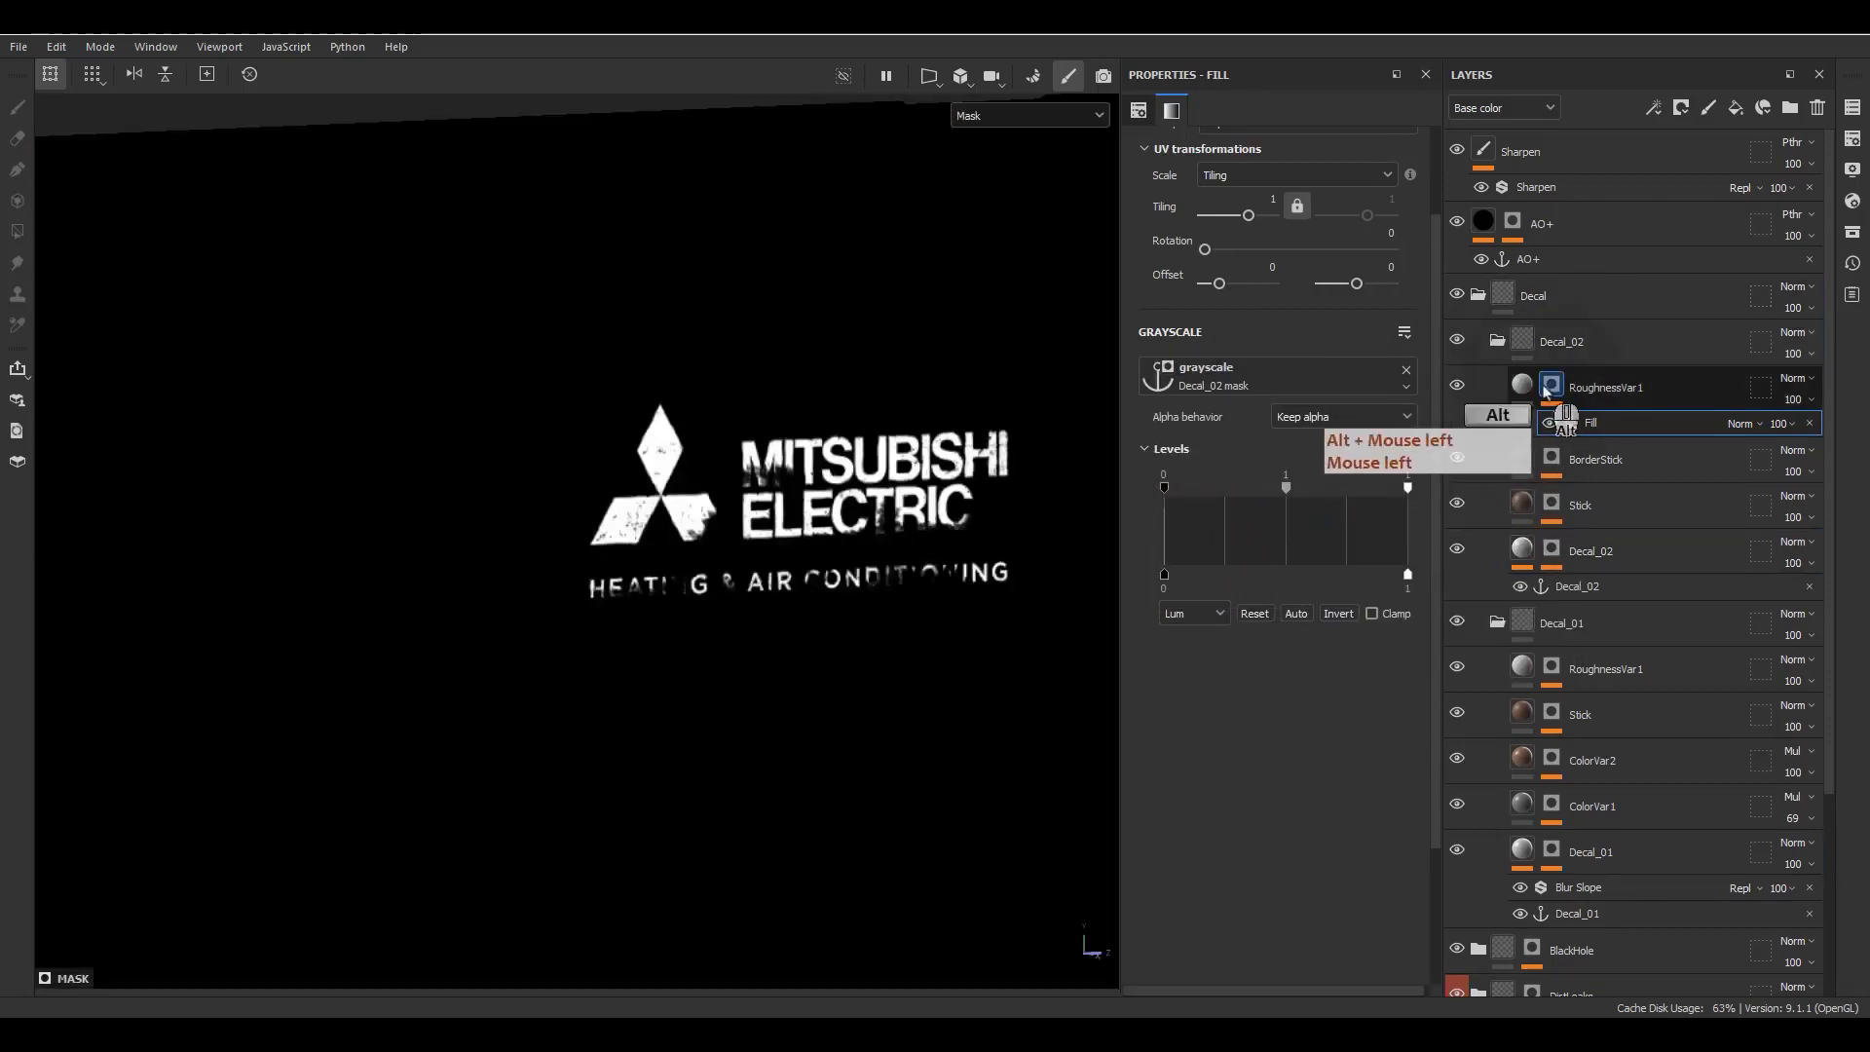
pyautogui.rightClick(1584, 426)
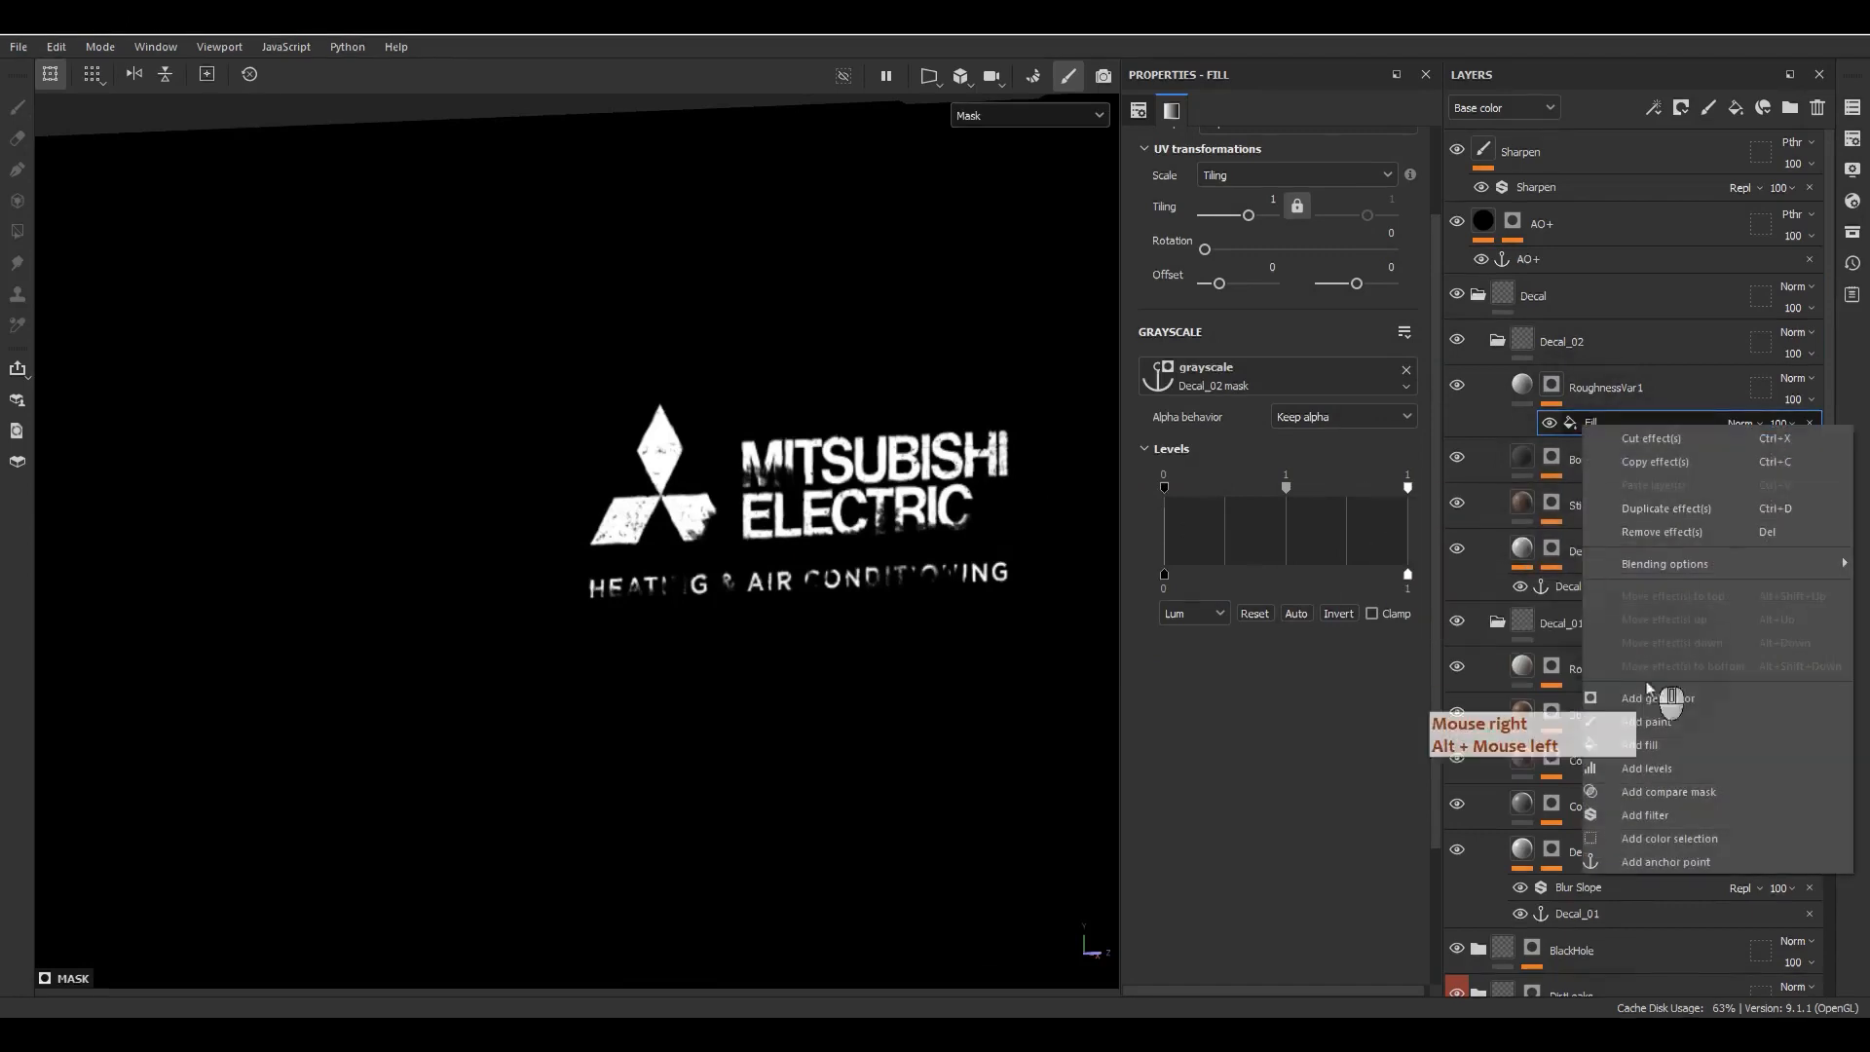
pyautogui.click(1644, 746)
pyautogui.click(1310, 382)
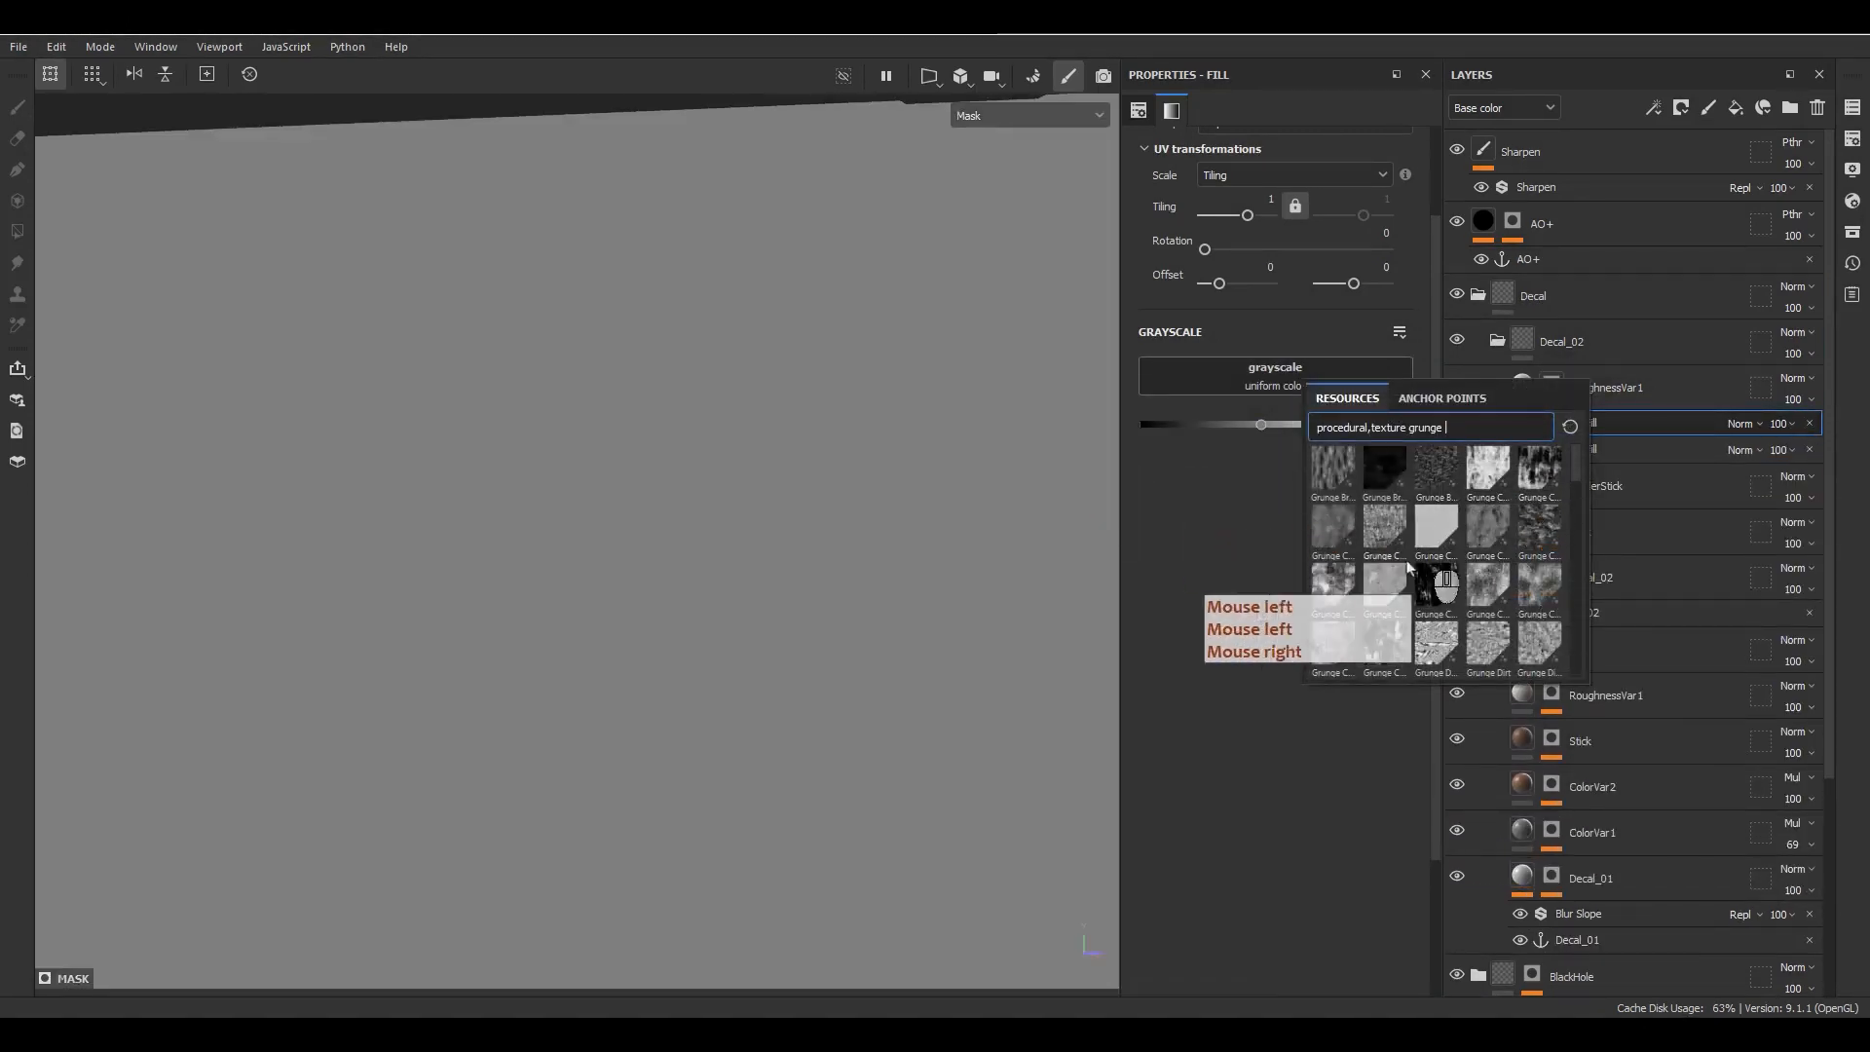
pyautogui.scroll(-3, 1464, 570)
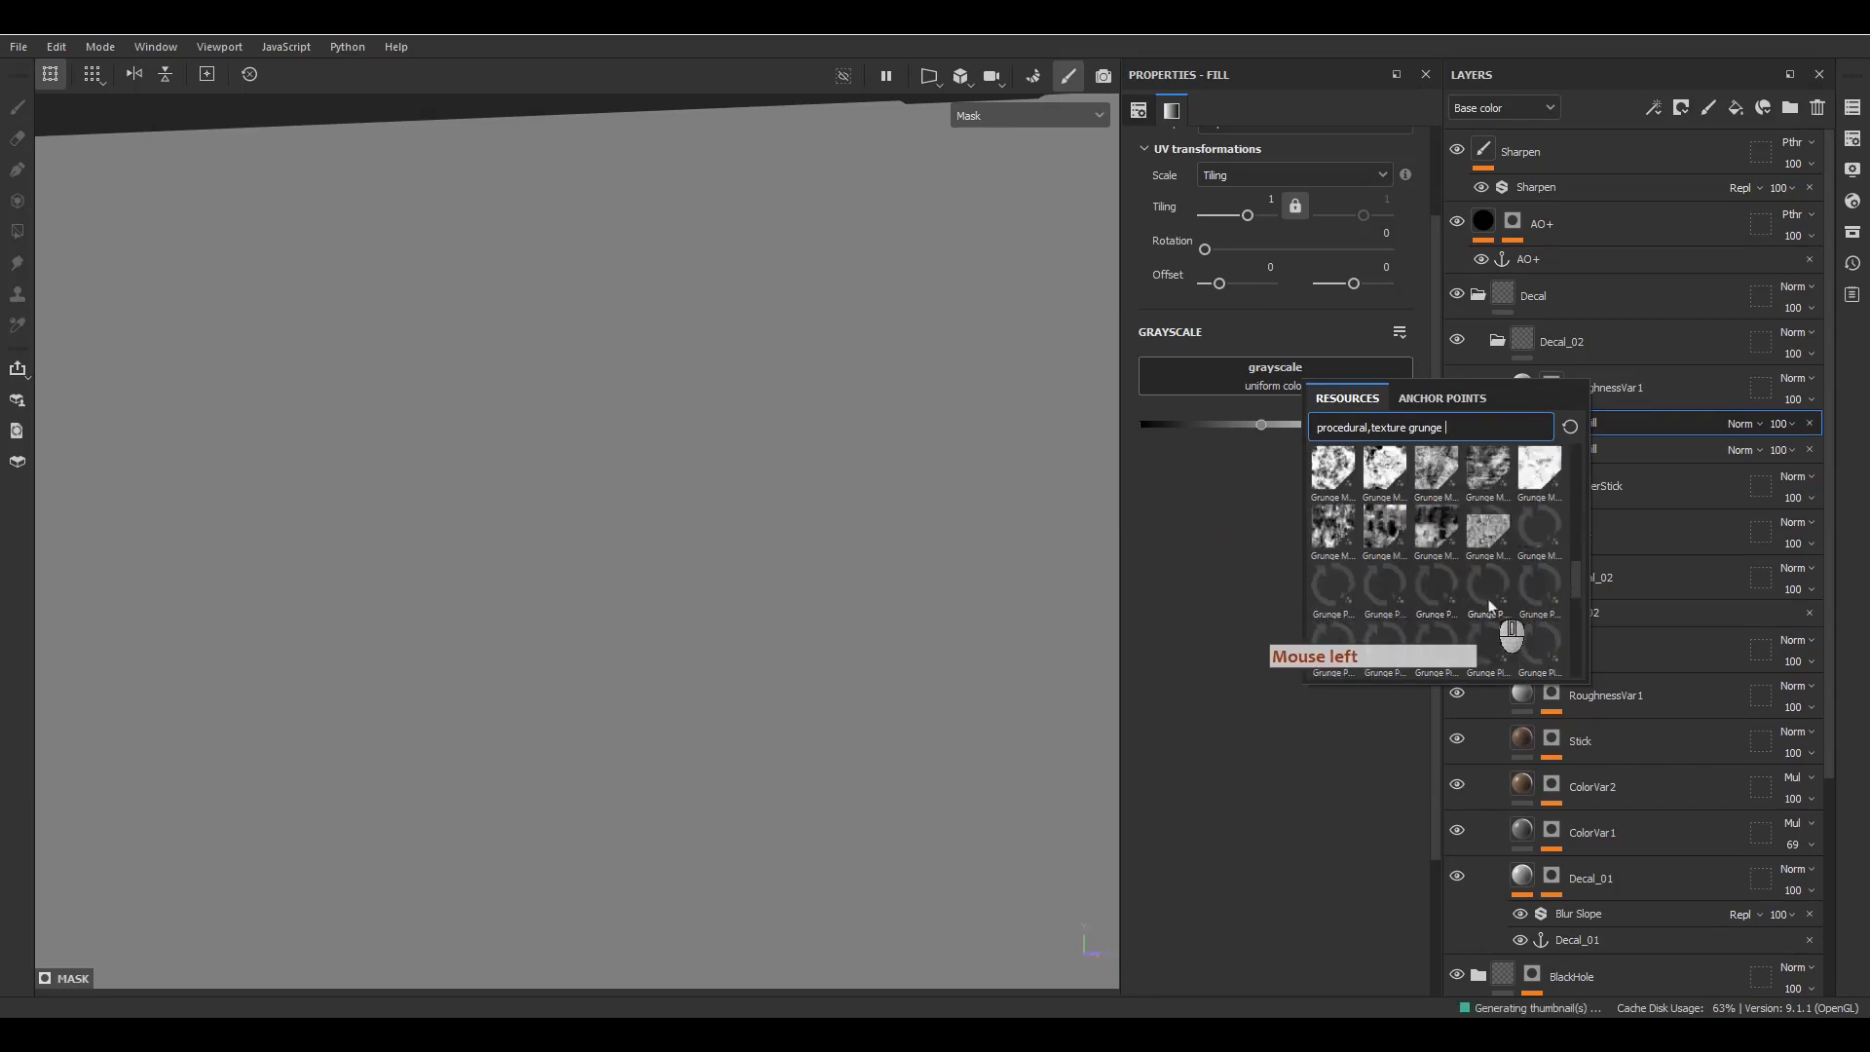
pyautogui.click(1528, 543)
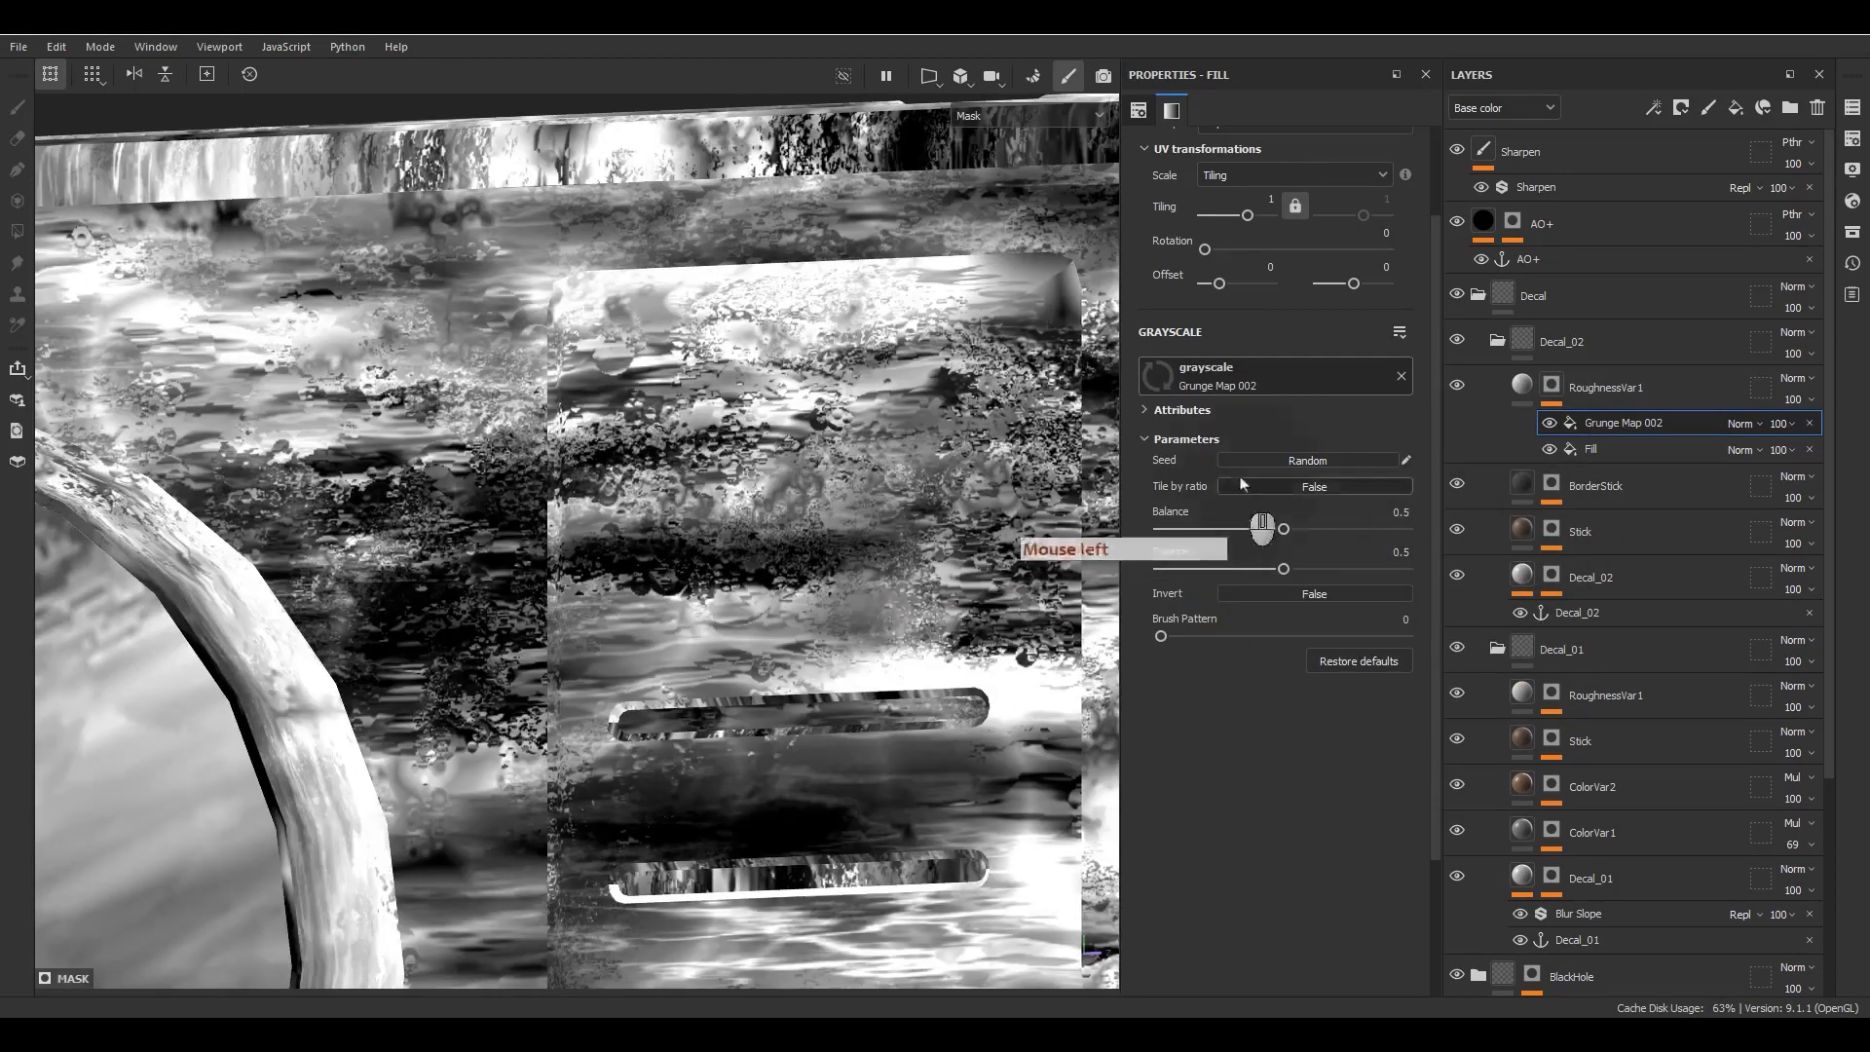
# Step: Set the Grunge Map 002 fill's tiling to 5 and blending mode to Multiply, and compare the mask with and without it
pyautogui.write('4')
pyautogui.press('Return')
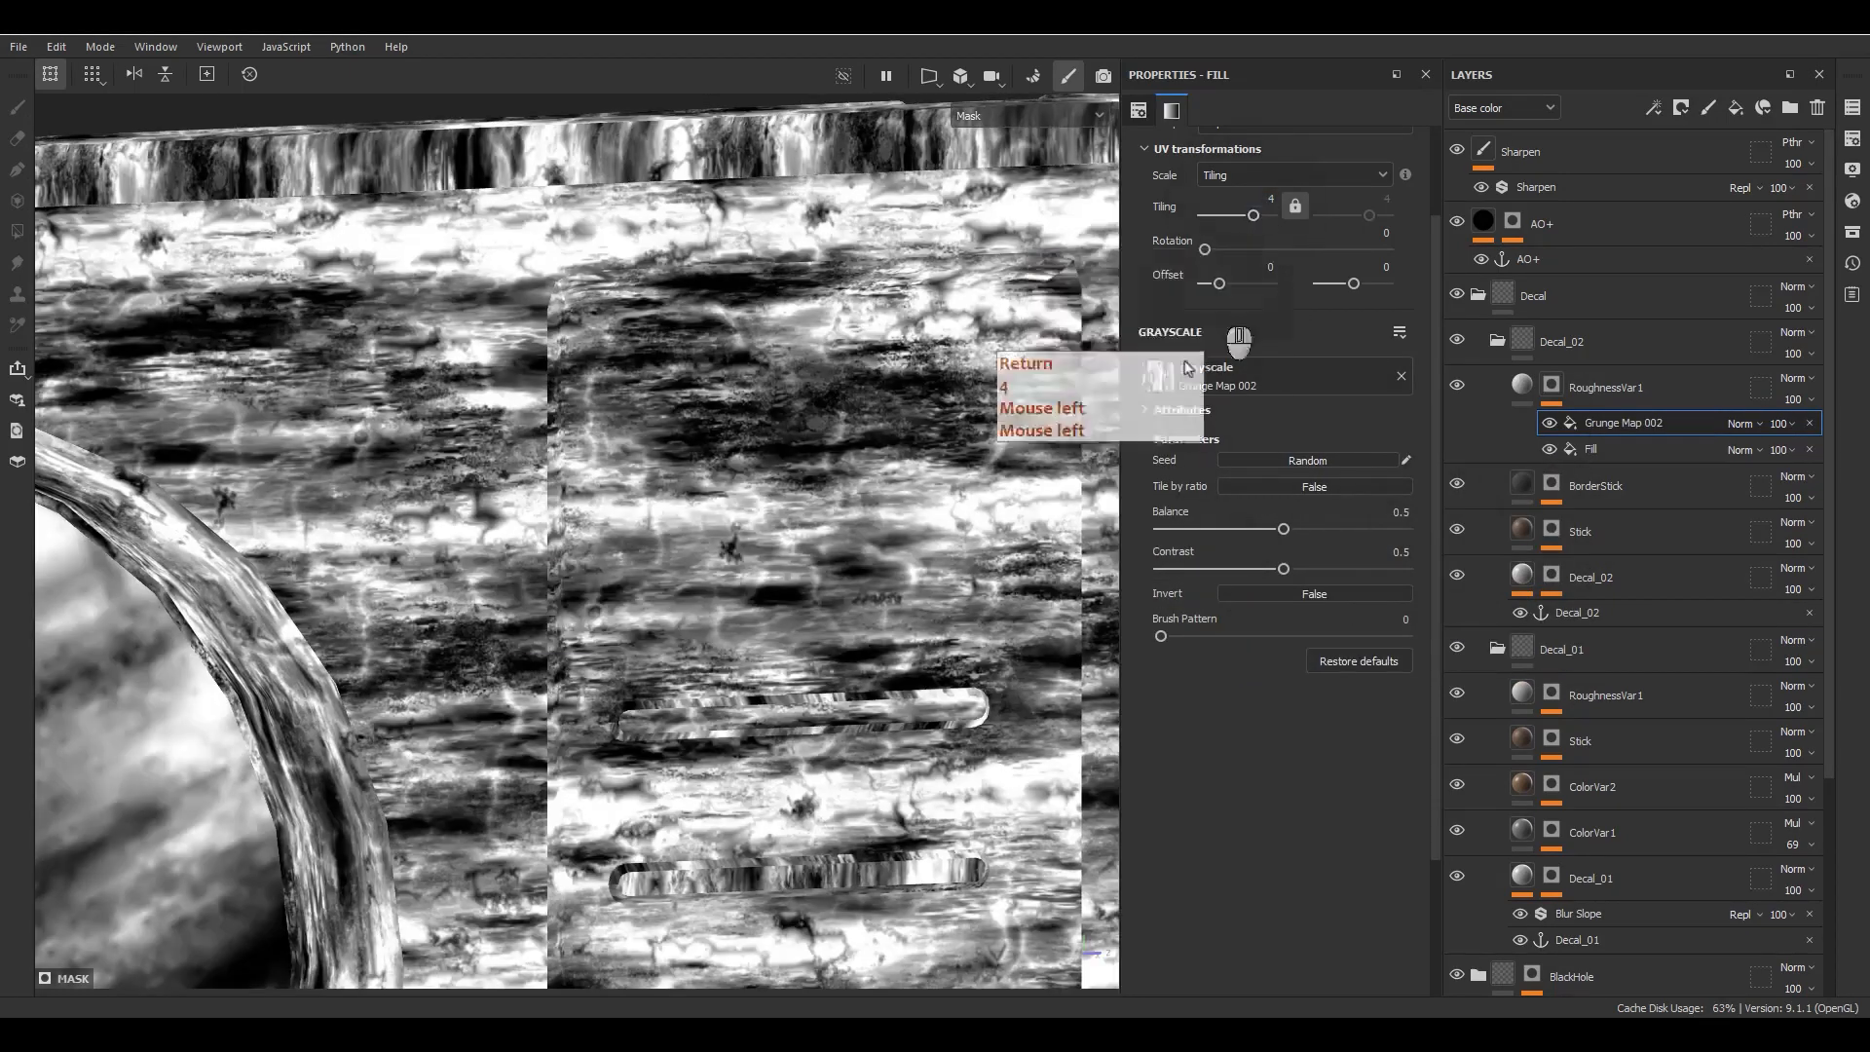
pyautogui.press('Return')
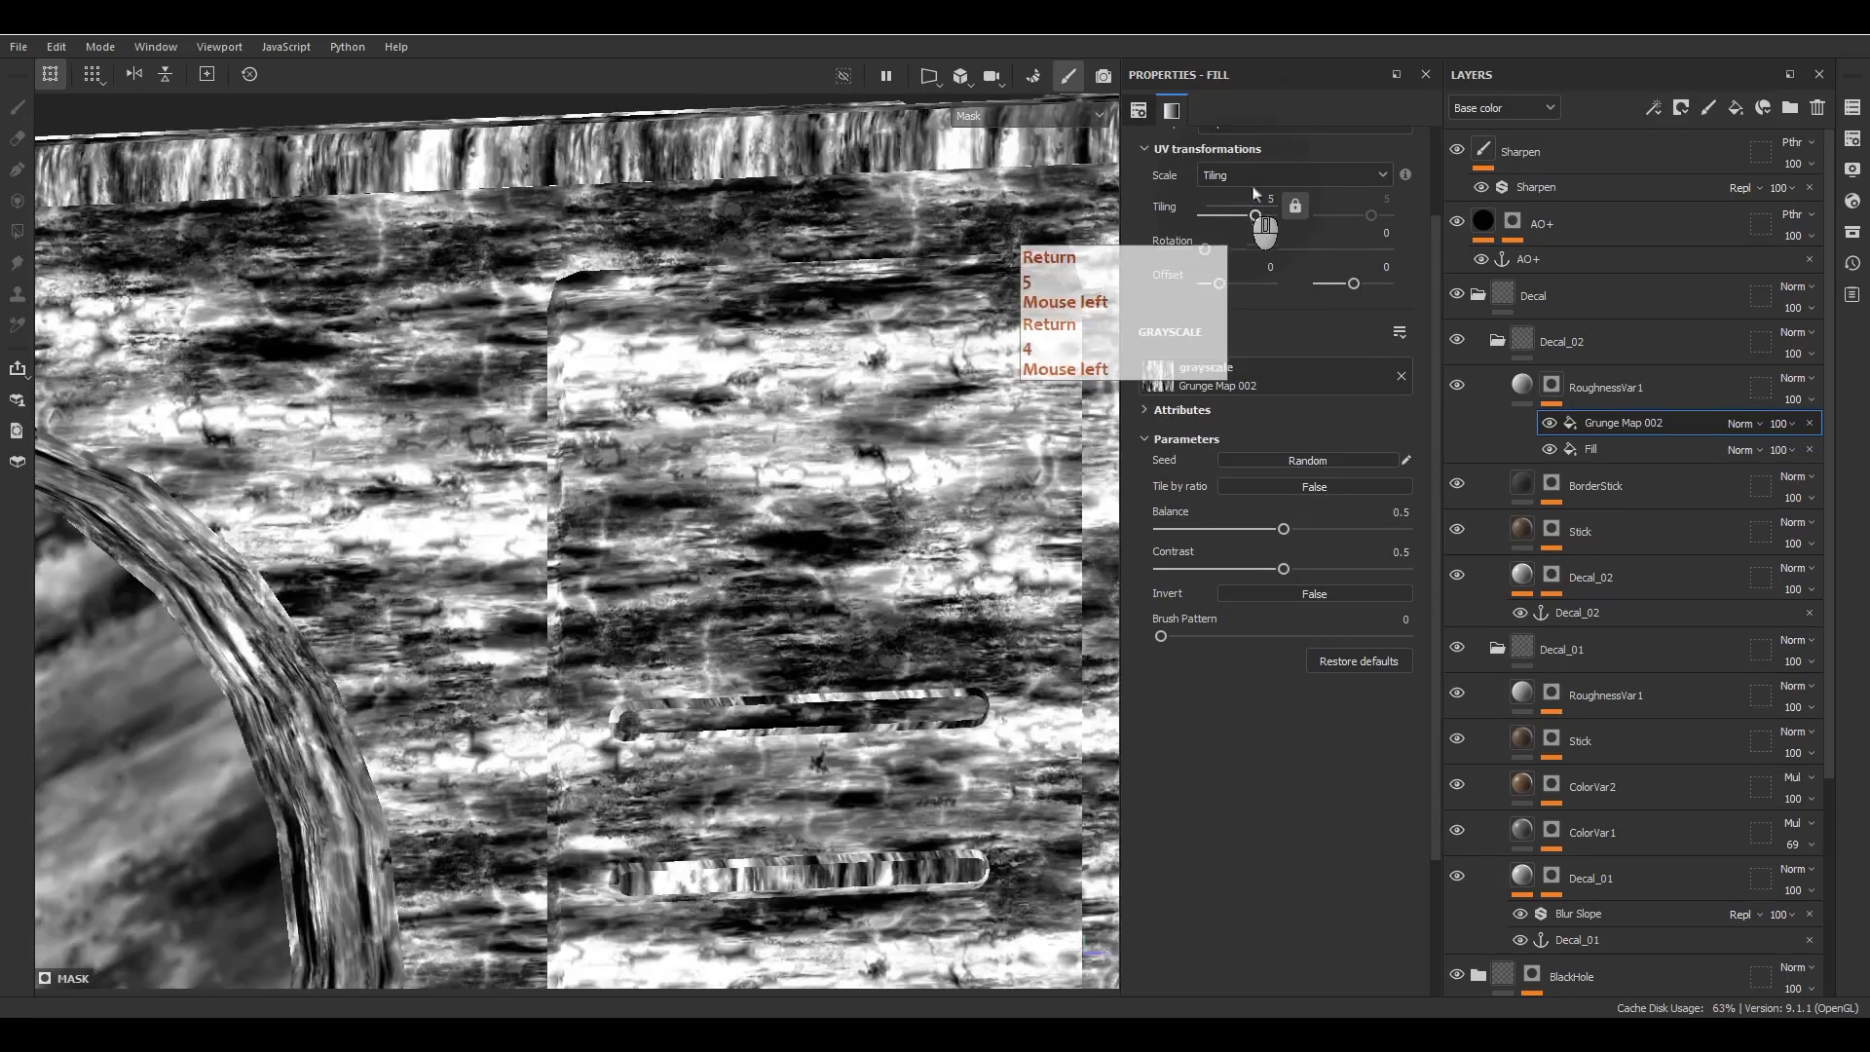
pyautogui.click(1740, 423)
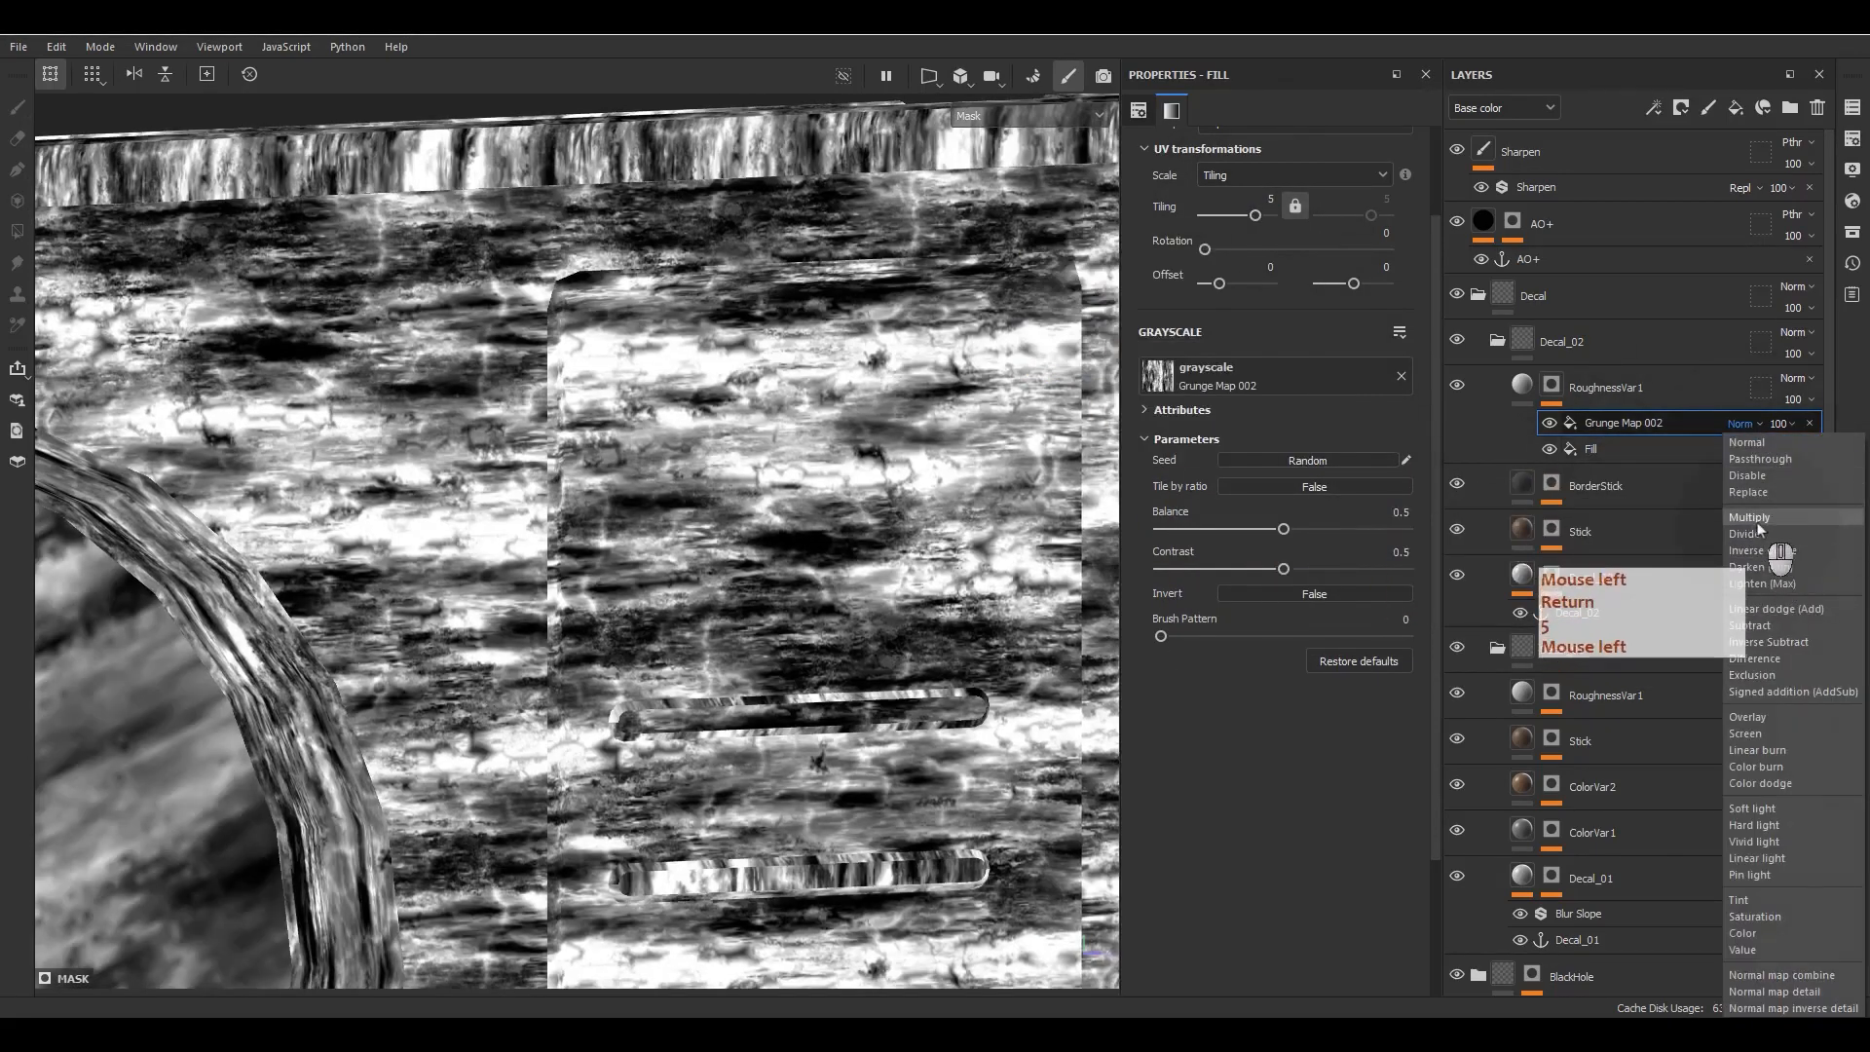
pyautogui.click(1759, 529)
pyautogui.keyDown('alt'); pyautogui.moveTo(721, 487); pyautogui.dragTo(741, 478); pyautogui.keyUp('alt')
pyautogui.keyDown('alt'); pyautogui.moveTo(740, 477); pyautogui.dragTo(750, 546, button='middle'); pyautogui.keyUp('alt')
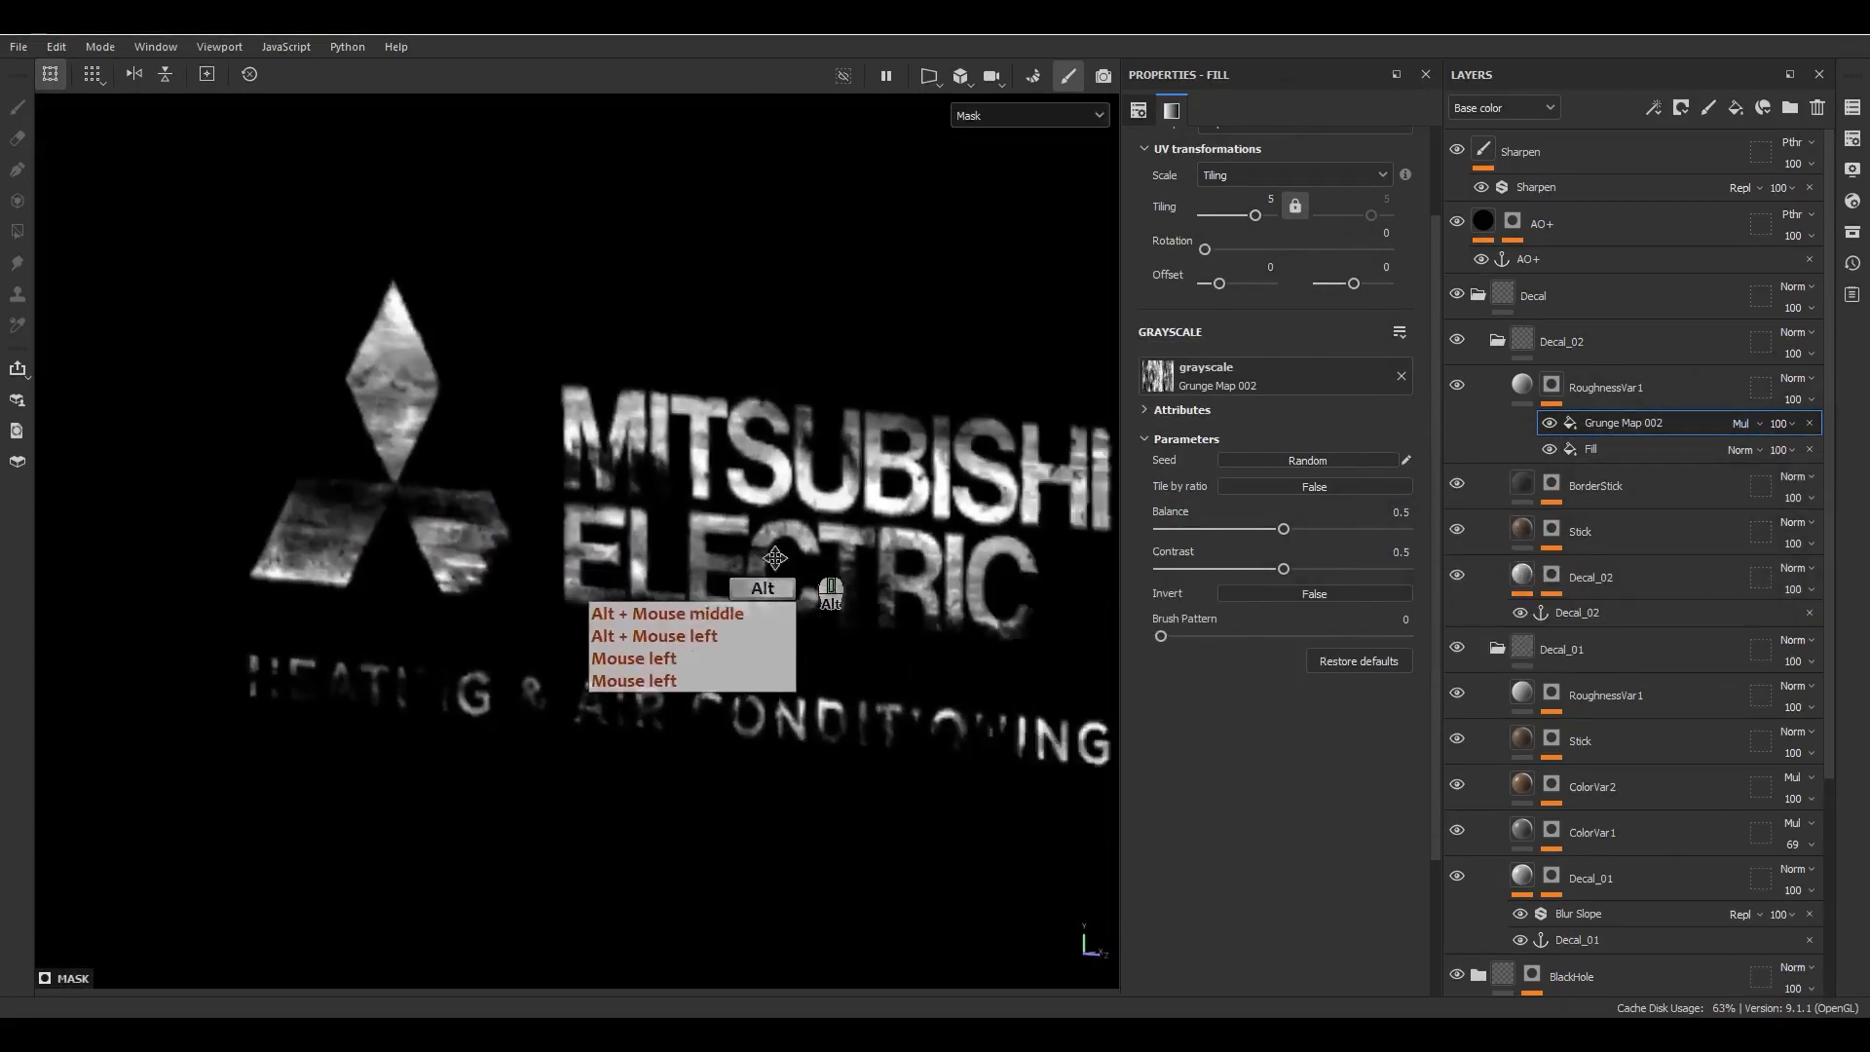
pyautogui.keyDown('alt'); pyautogui.moveTo(750, 545); pyautogui.dragTo(745, 487); pyautogui.keyUp('alt')
pyautogui.keyDown('alt'); pyautogui.moveTo(745, 487); pyautogui.dragTo(739, 461, button='right'); pyautogui.keyUp('alt')
pyautogui.keyDown('alt'); pyautogui.moveTo(738, 461); pyautogui.dragTo(726, 470); pyautogui.keyUp('alt')
pyautogui.click(1549, 423)
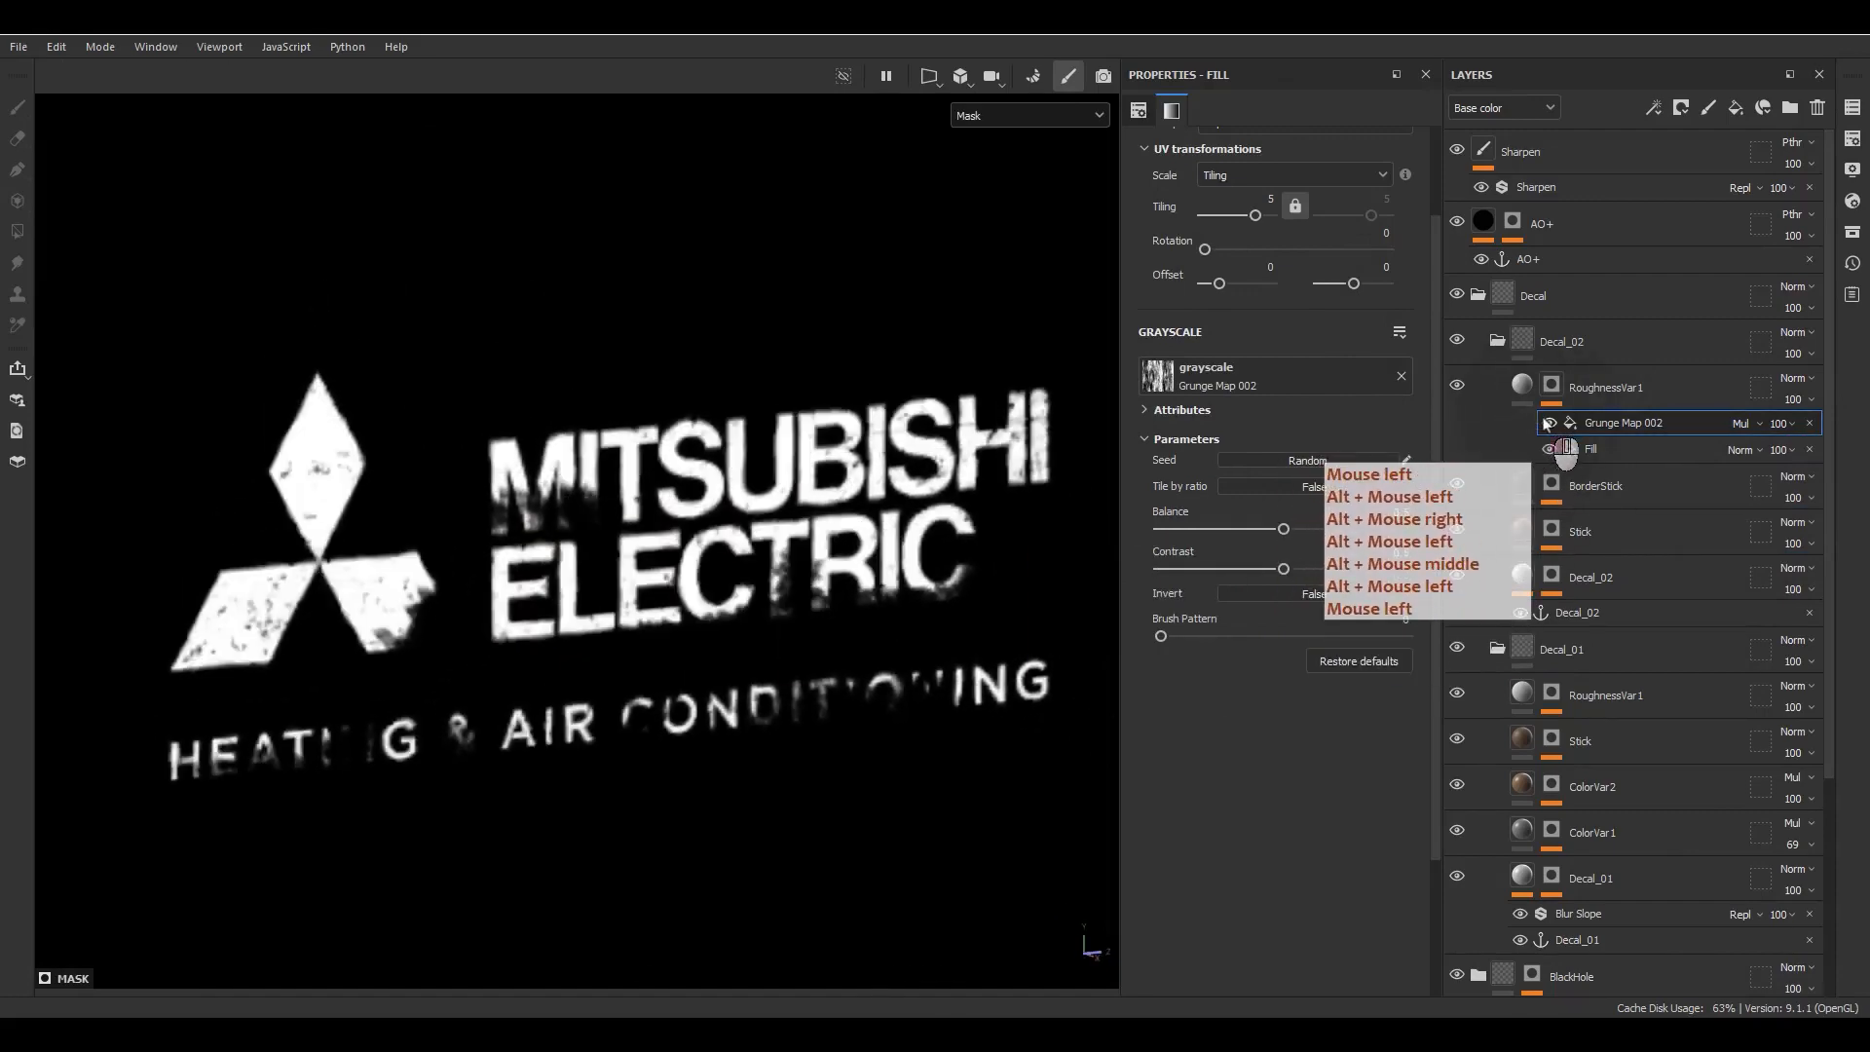
pyautogui.click(1549, 423)
# Step: Set RoughnessVar1's roughness to 0.65 and check the decal's reflections from different angles
pyautogui.click(1522, 386)
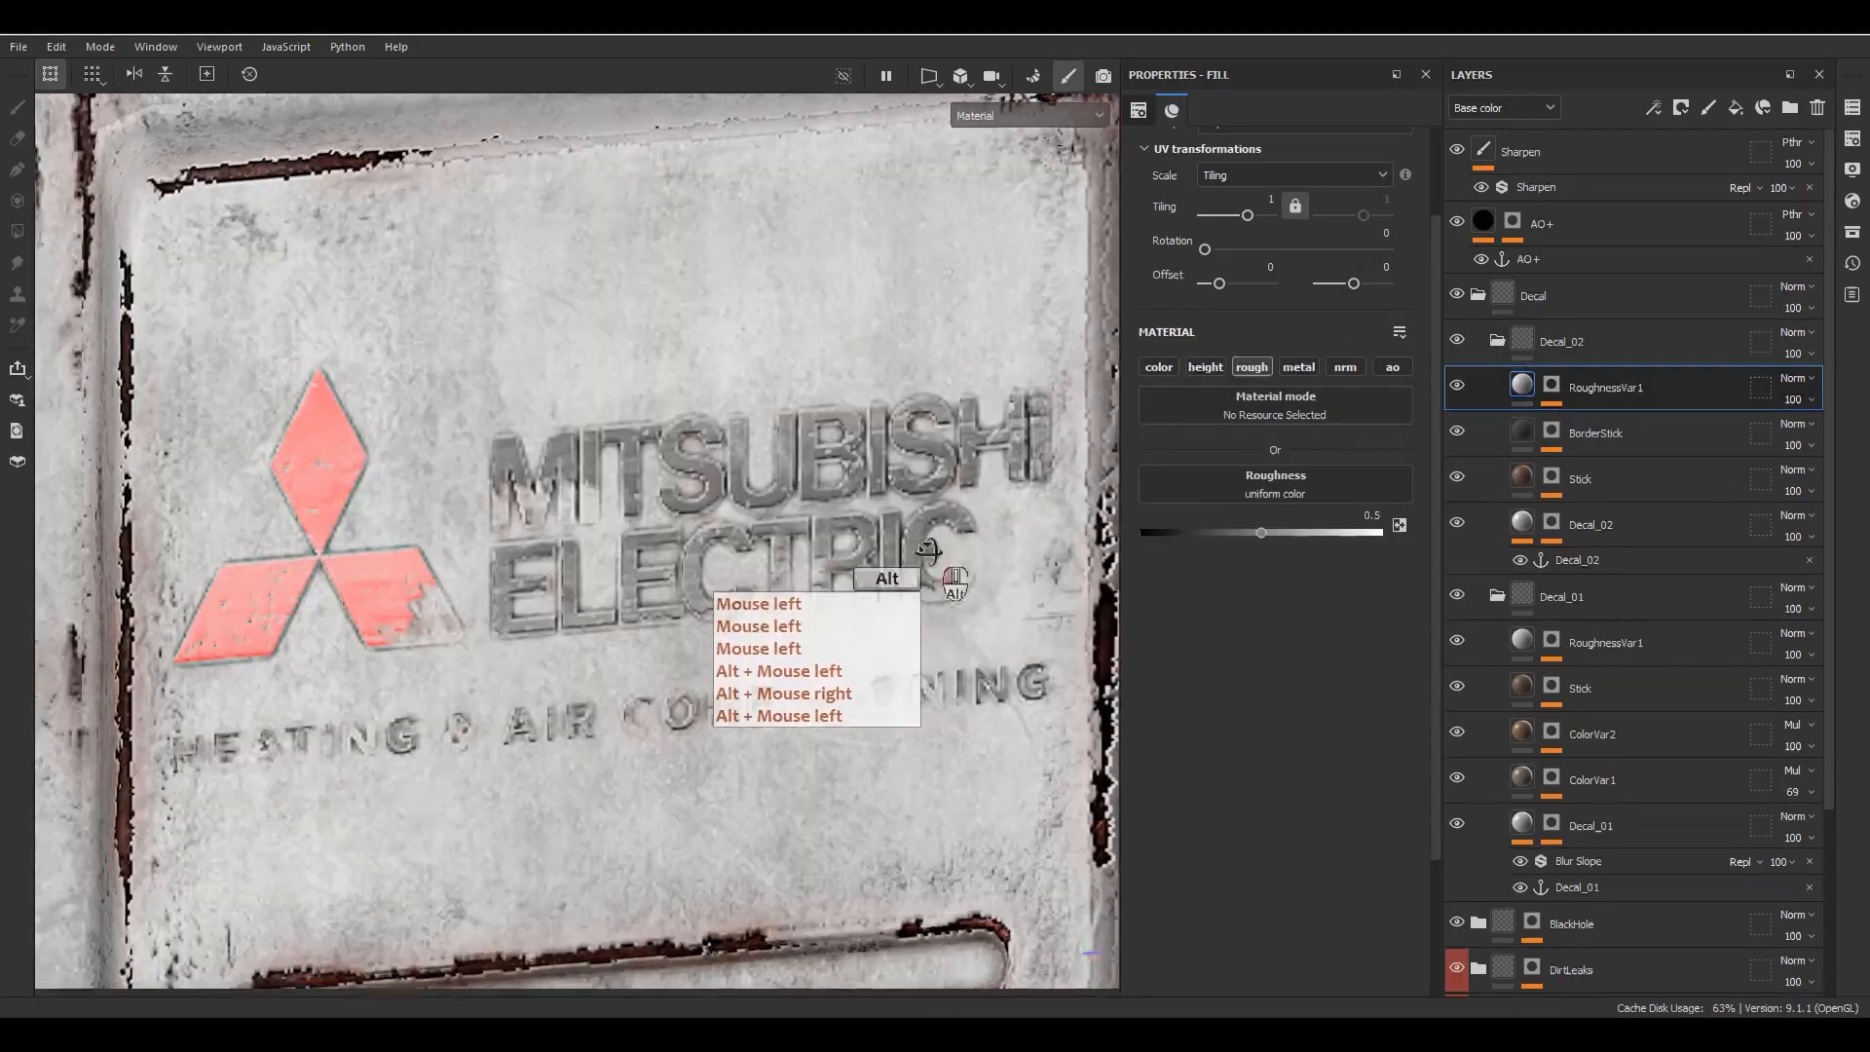
pyautogui.keyDown('alt'); pyautogui.moveTo(803, 553); pyautogui.dragTo(1032, 557); pyautogui.keyUp('alt')
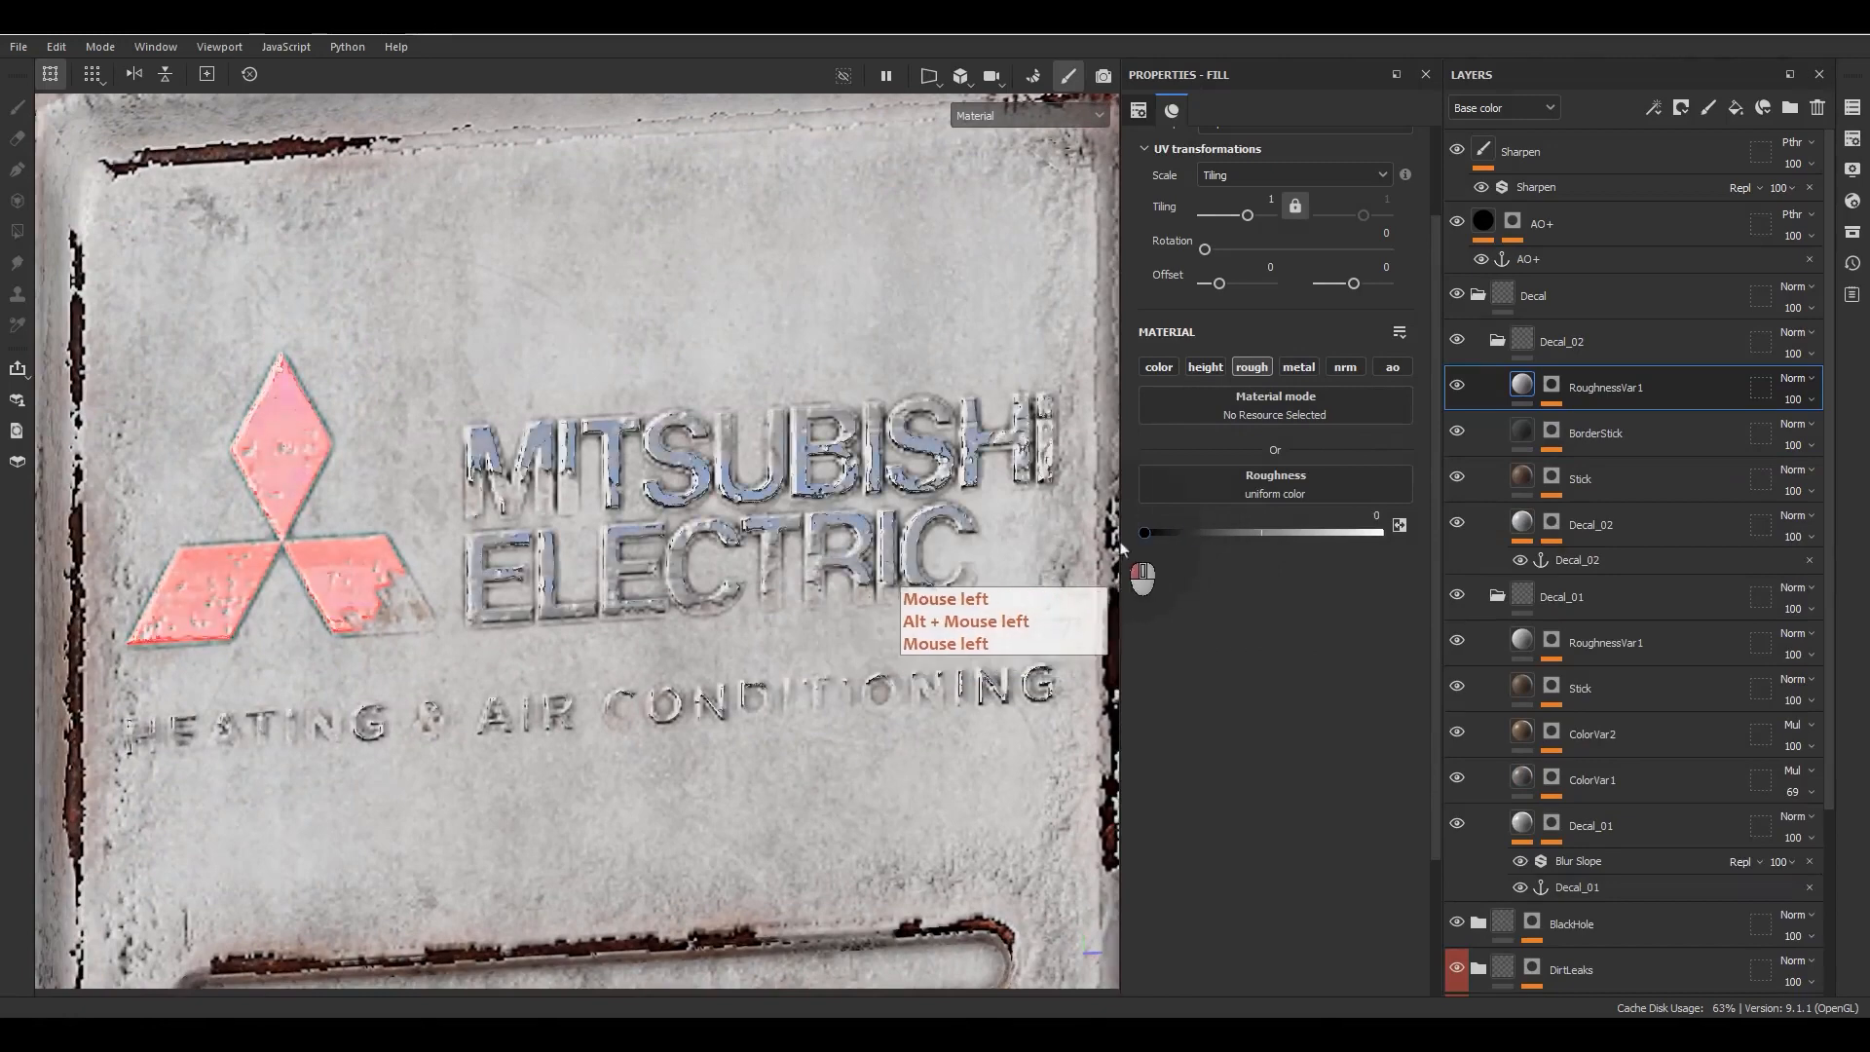
pyautogui.moveTo(1262, 532); pyautogui.dragTo(1324, 551)
pyautogui.click(1342, 520)
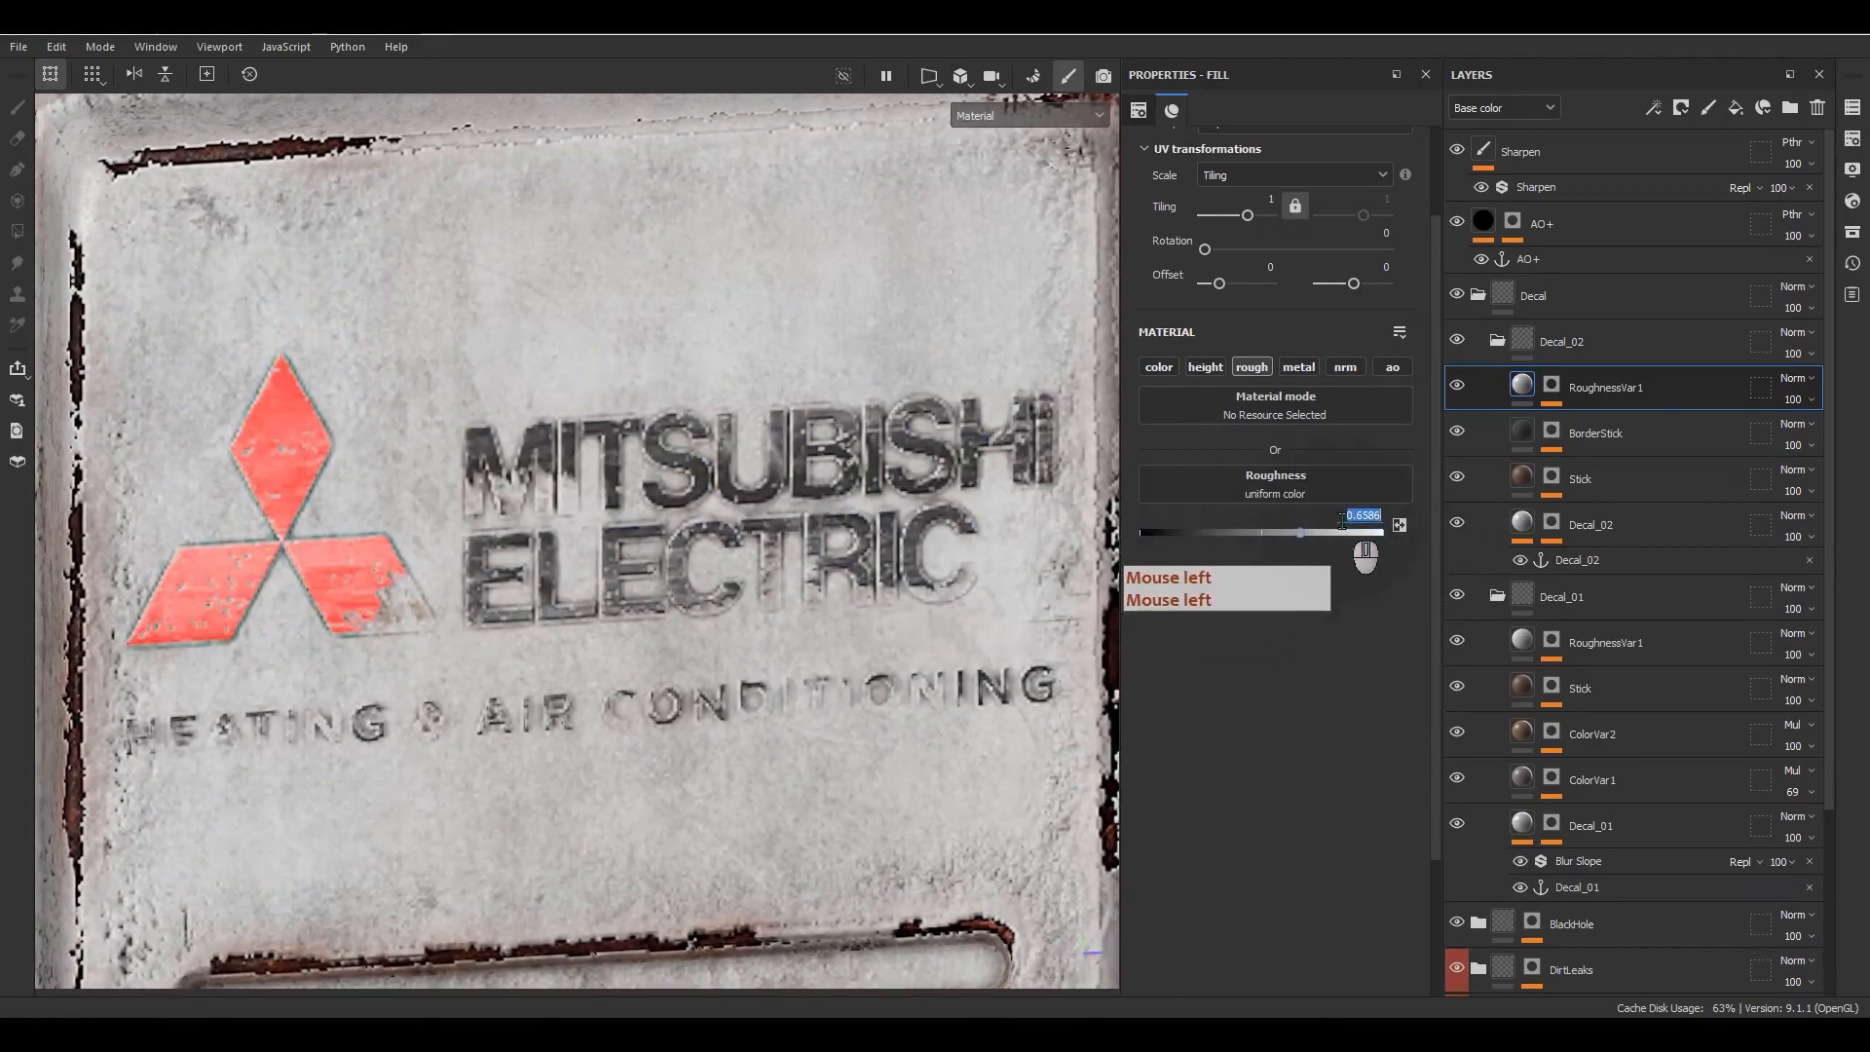
pyautogui.write('.65')
pyautogui.press('Return')
pyautogui.keyDown('alt'); pyautogui.moveTo(487, 623); pyautogui.dragTo(378, 638); pyautogui.keyUp('alt')
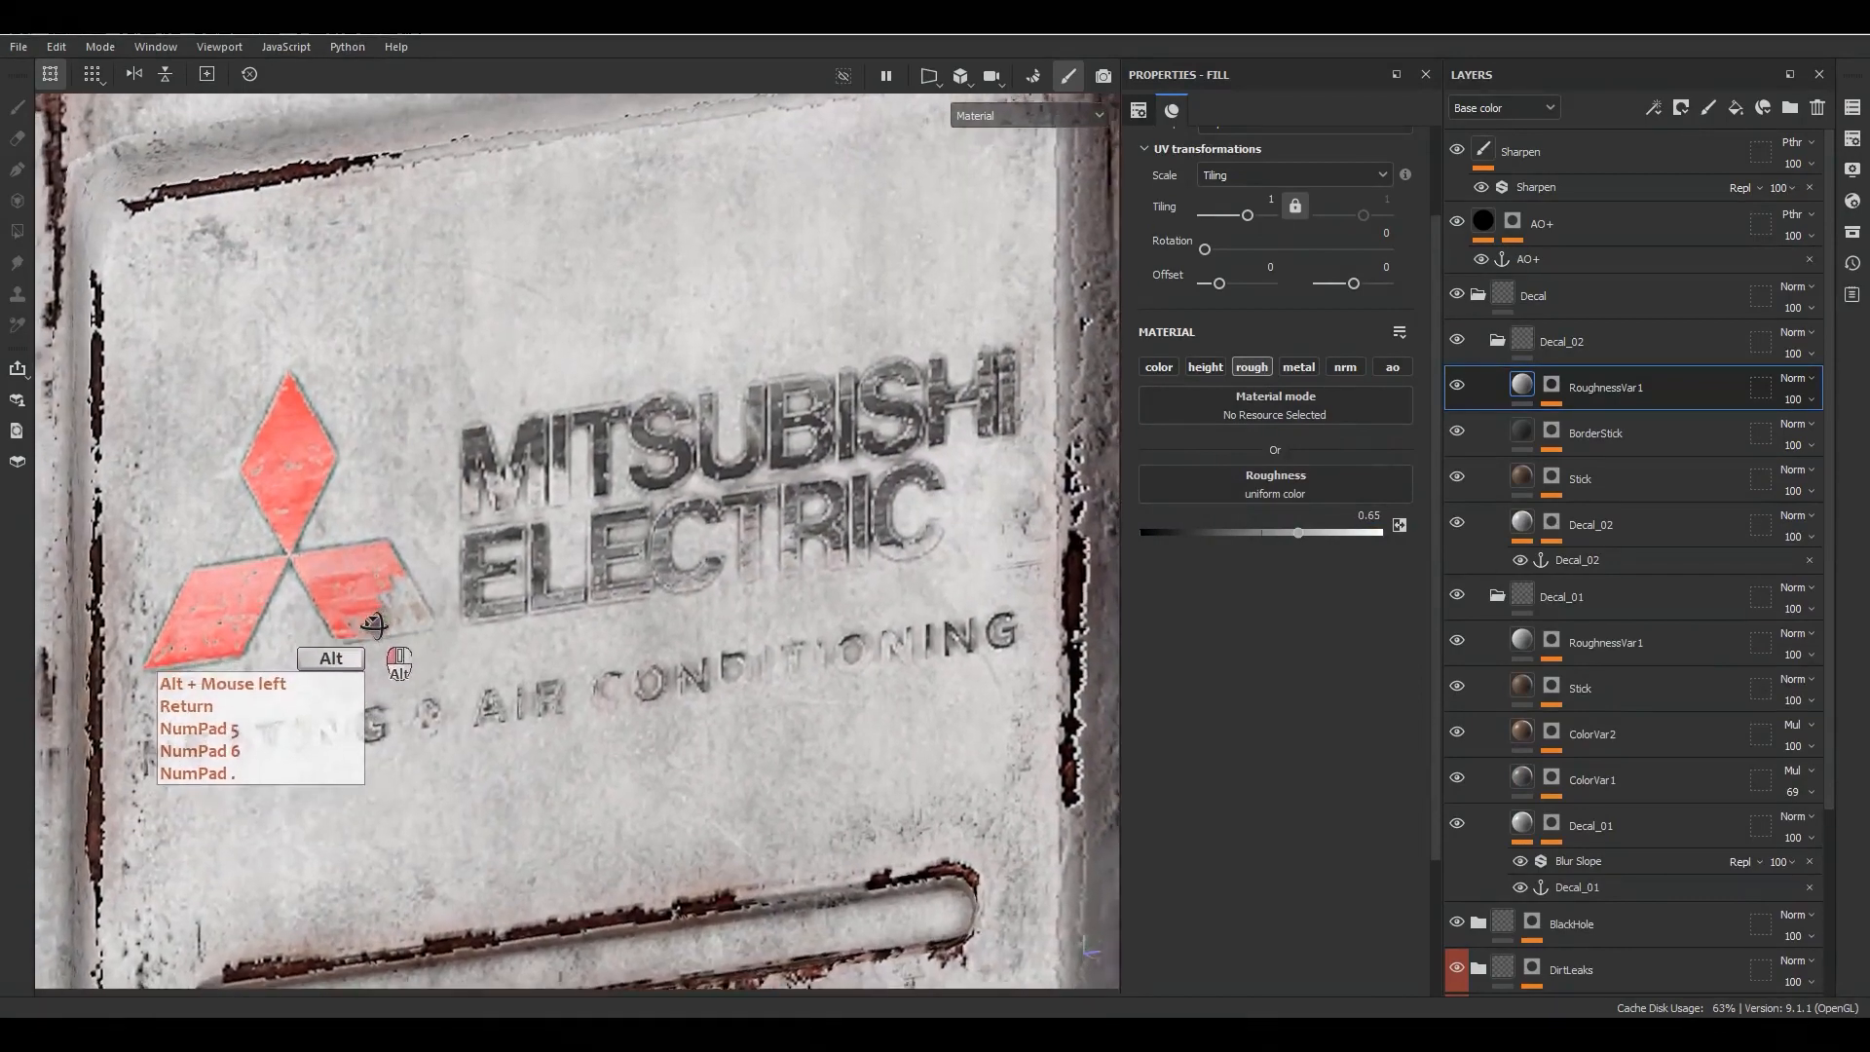
pyautogui.keyDown('alt'); pyautogui.moveTo(378, 638); pyautogui.dragTo(548, 477, button='right'); pyautogui.keyUp('alt')
pyautogui.keyDown('alt'); pyautogui.moveTo(547, 478); pyautogui.dragTo(596, 516); pyautogui.keyUp('alt')
pyautogui.keyDown('alt'); pyautogui.moveTo(597, 517); pyautogui.dragTo(616, 539, button='right'); pyautogui.keyUp('alt')
pyautogui.keyDown('alt'); pyautogui.moveTo(623, 544); pyautogui.dragTo(647, 324, button='middle'); pyautogui.keyUp('alt')
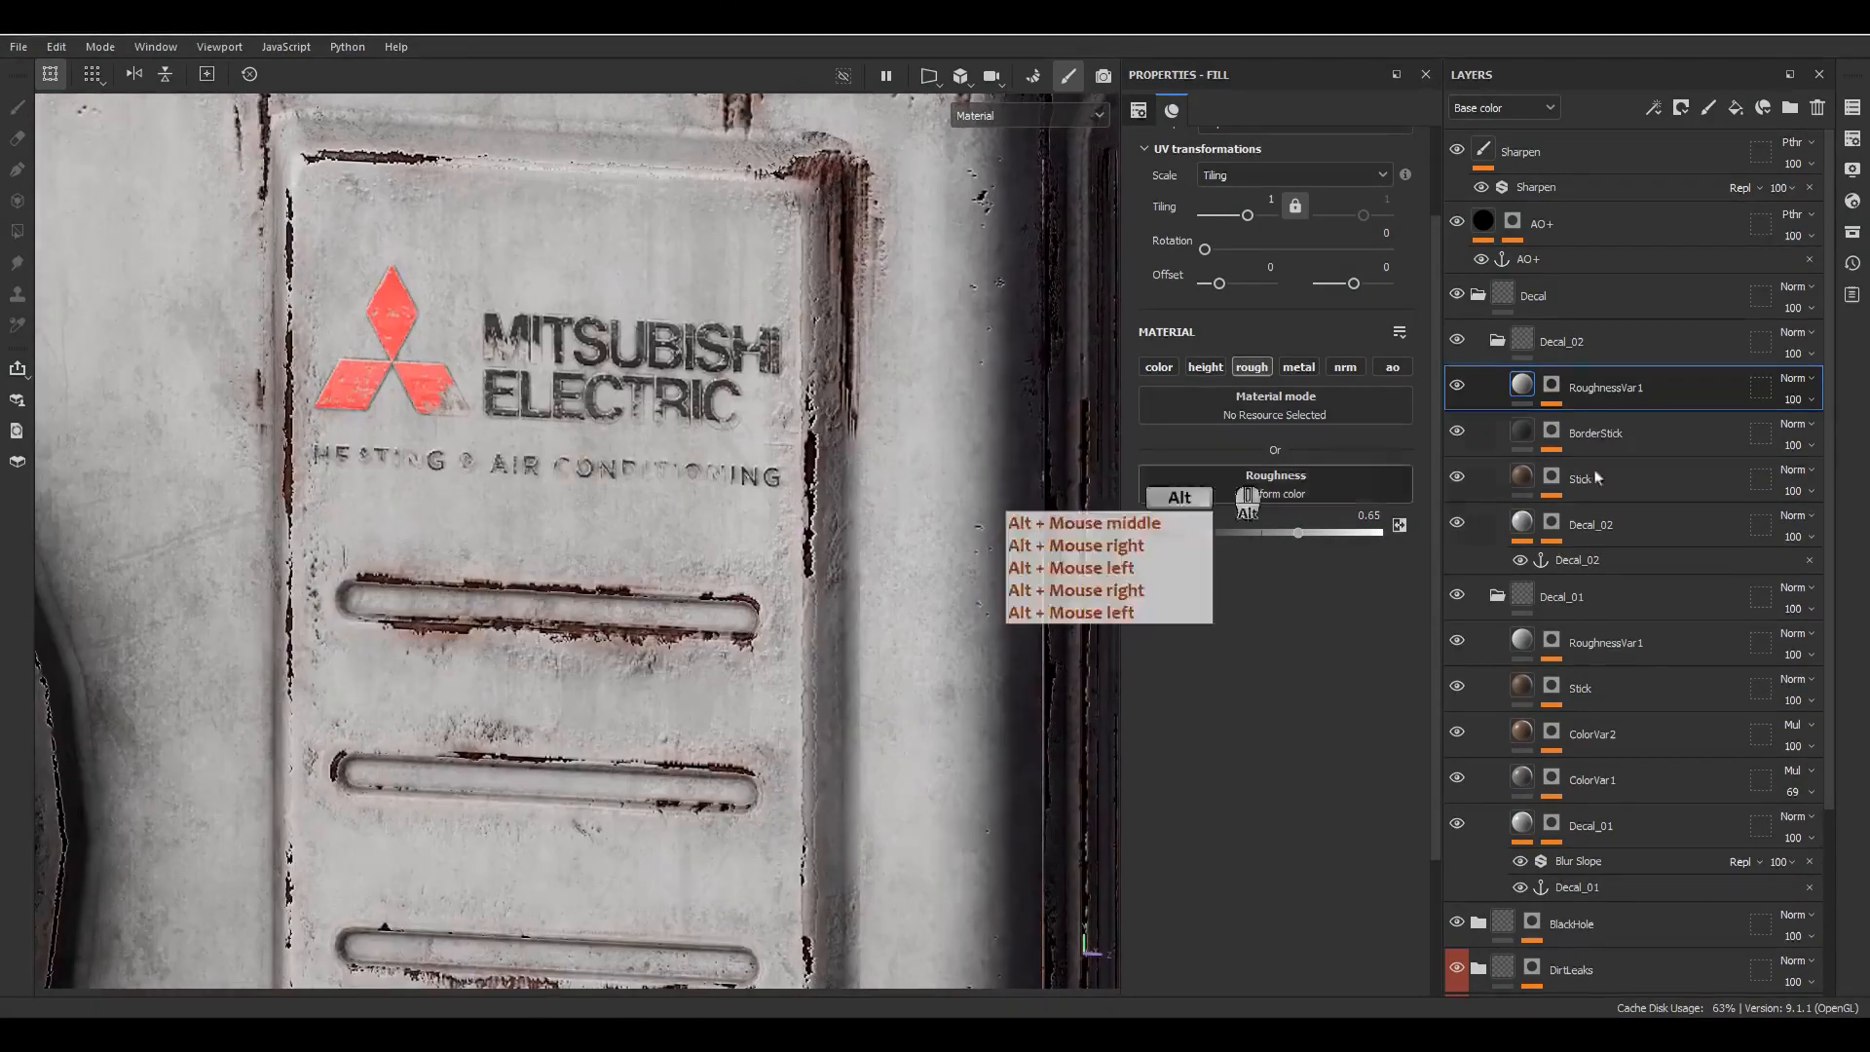
# Step: Add a fill layer named ColorVar1 above the Decal_02 layer and set its base color blending mode to Passthrough
pyautogui.click(1606, 524)
pyautogui.click(1736, 107)
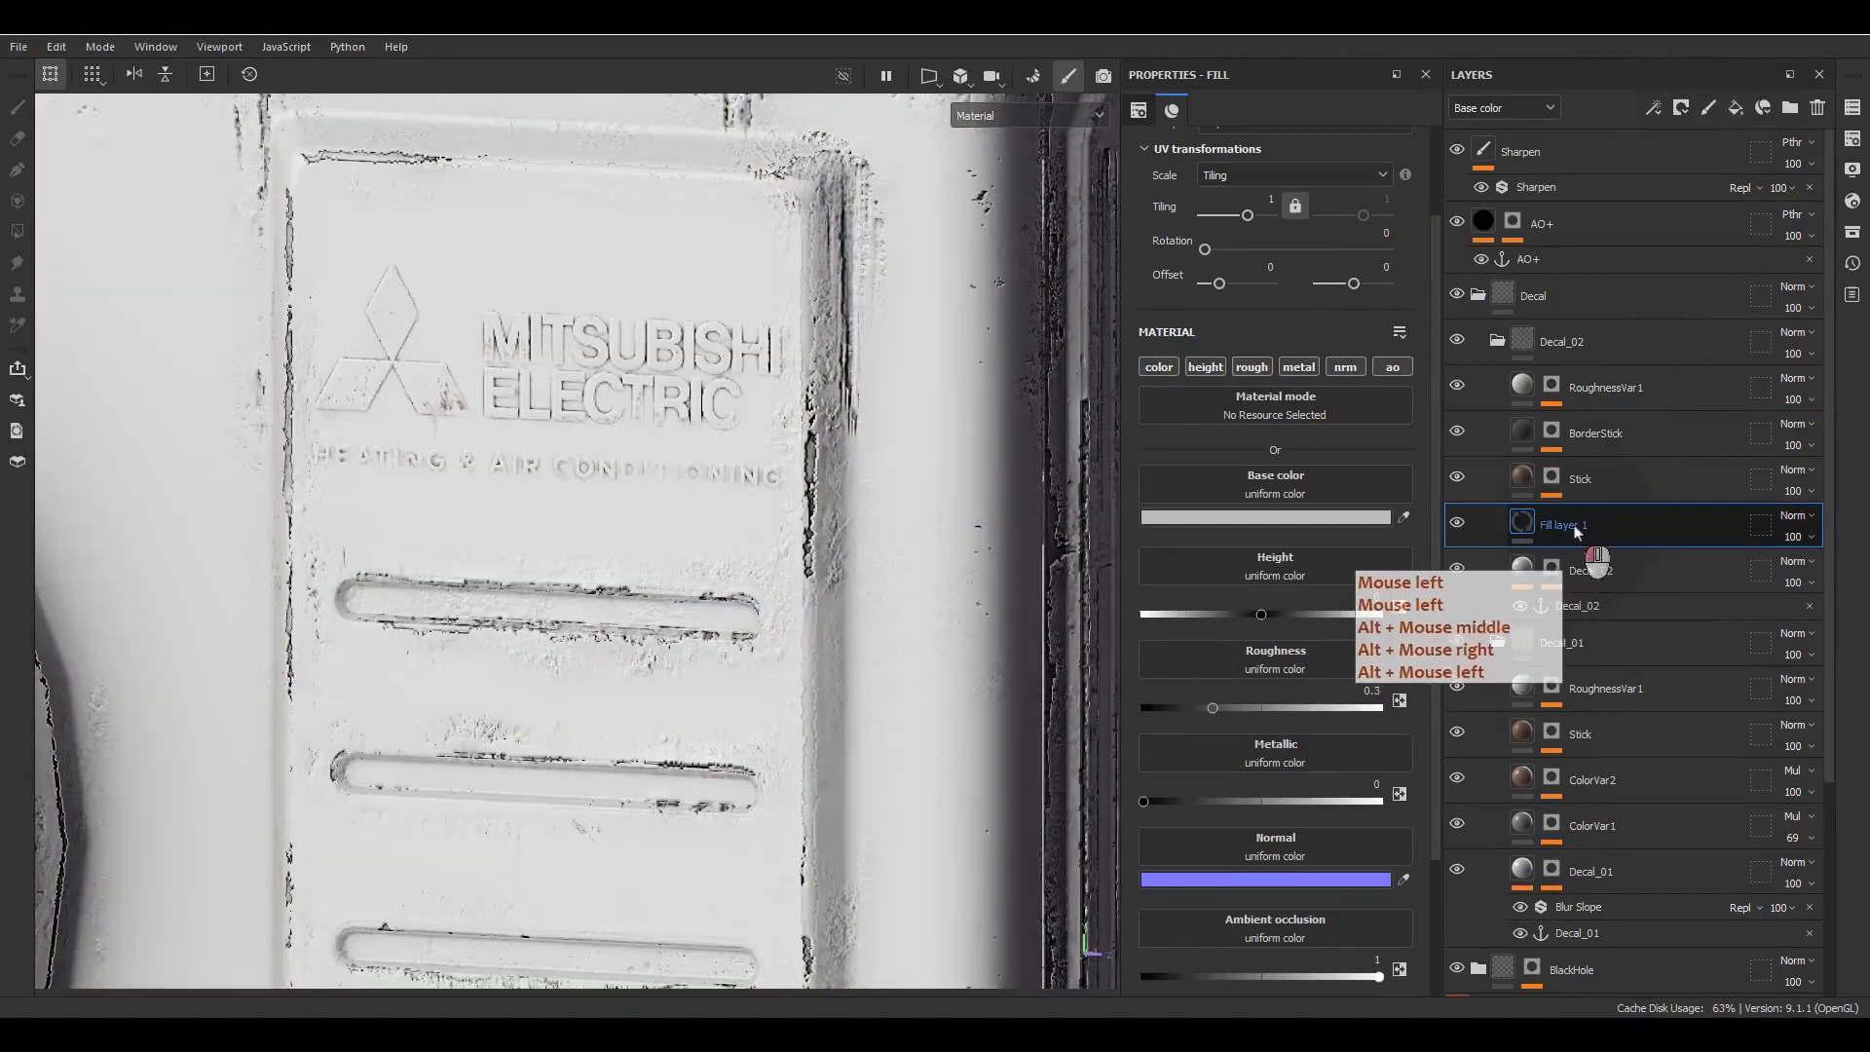
pyautogui.doubleClick(1576, 526)
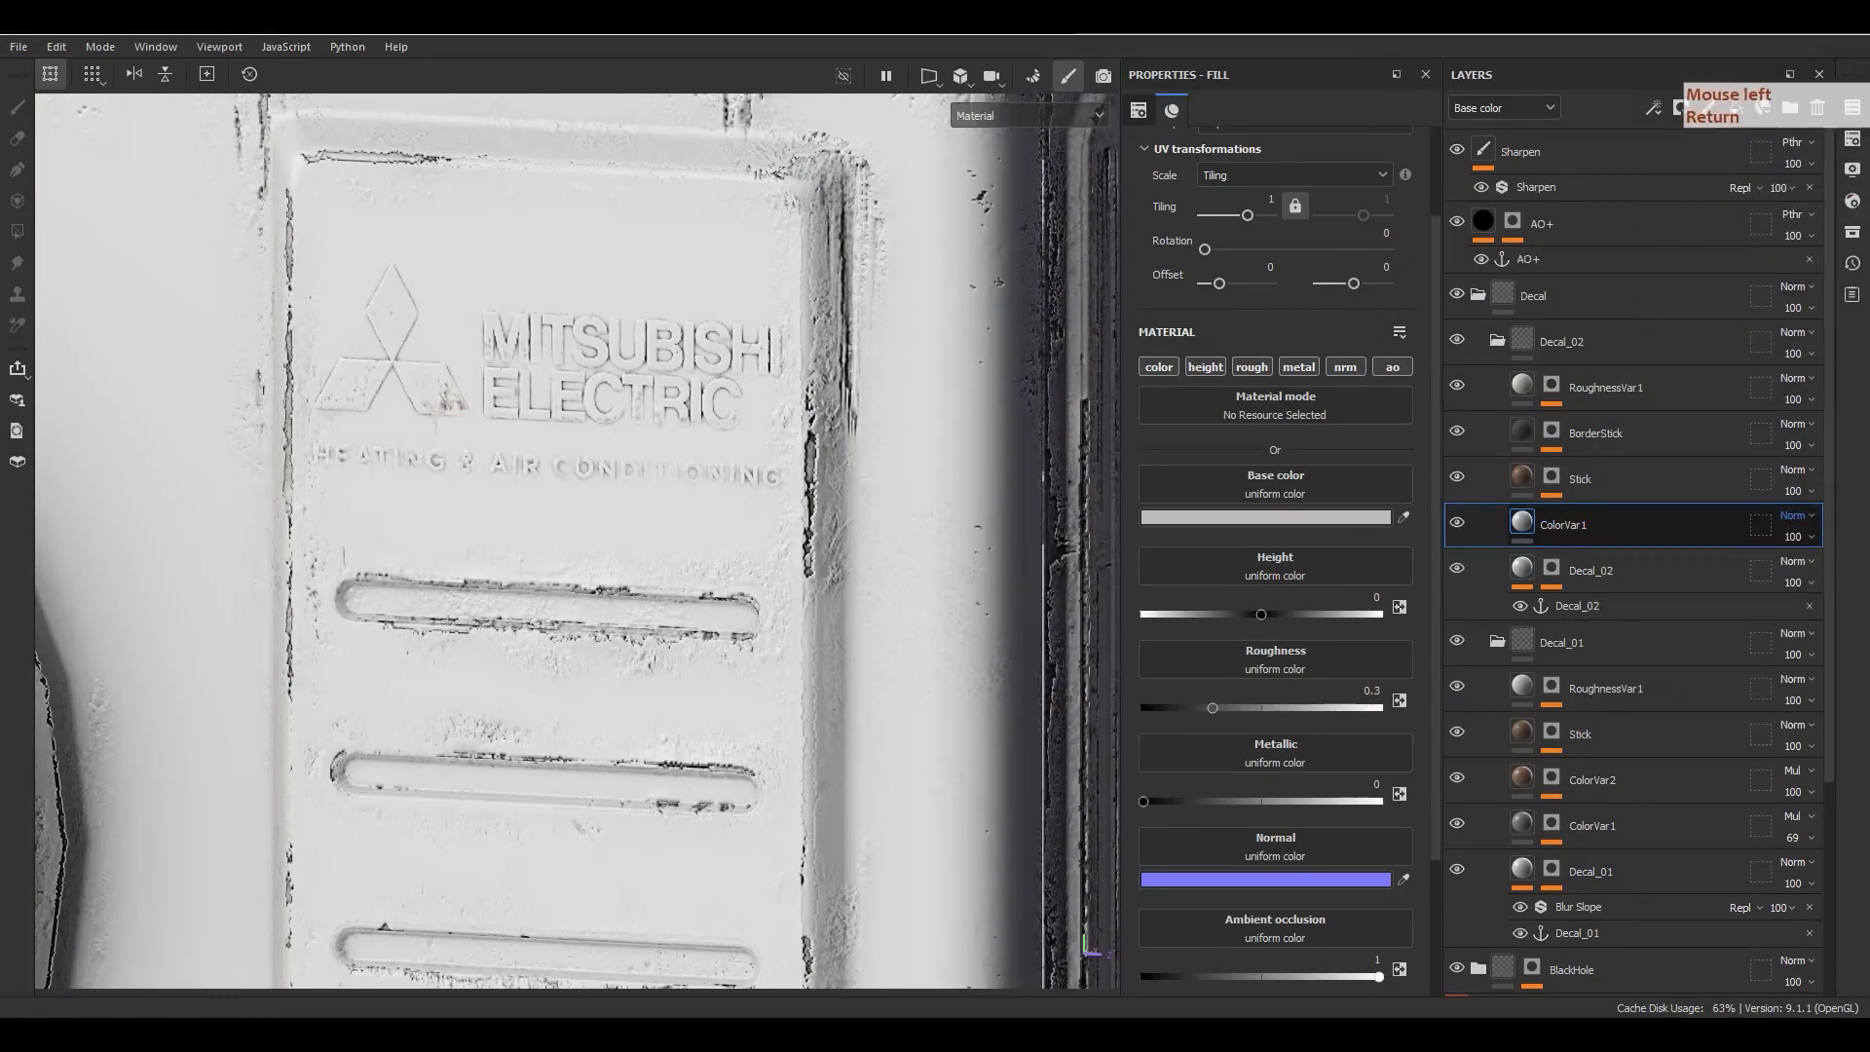
pyautogui.click(1792, 515)
pyautogui.click(1796, 534)
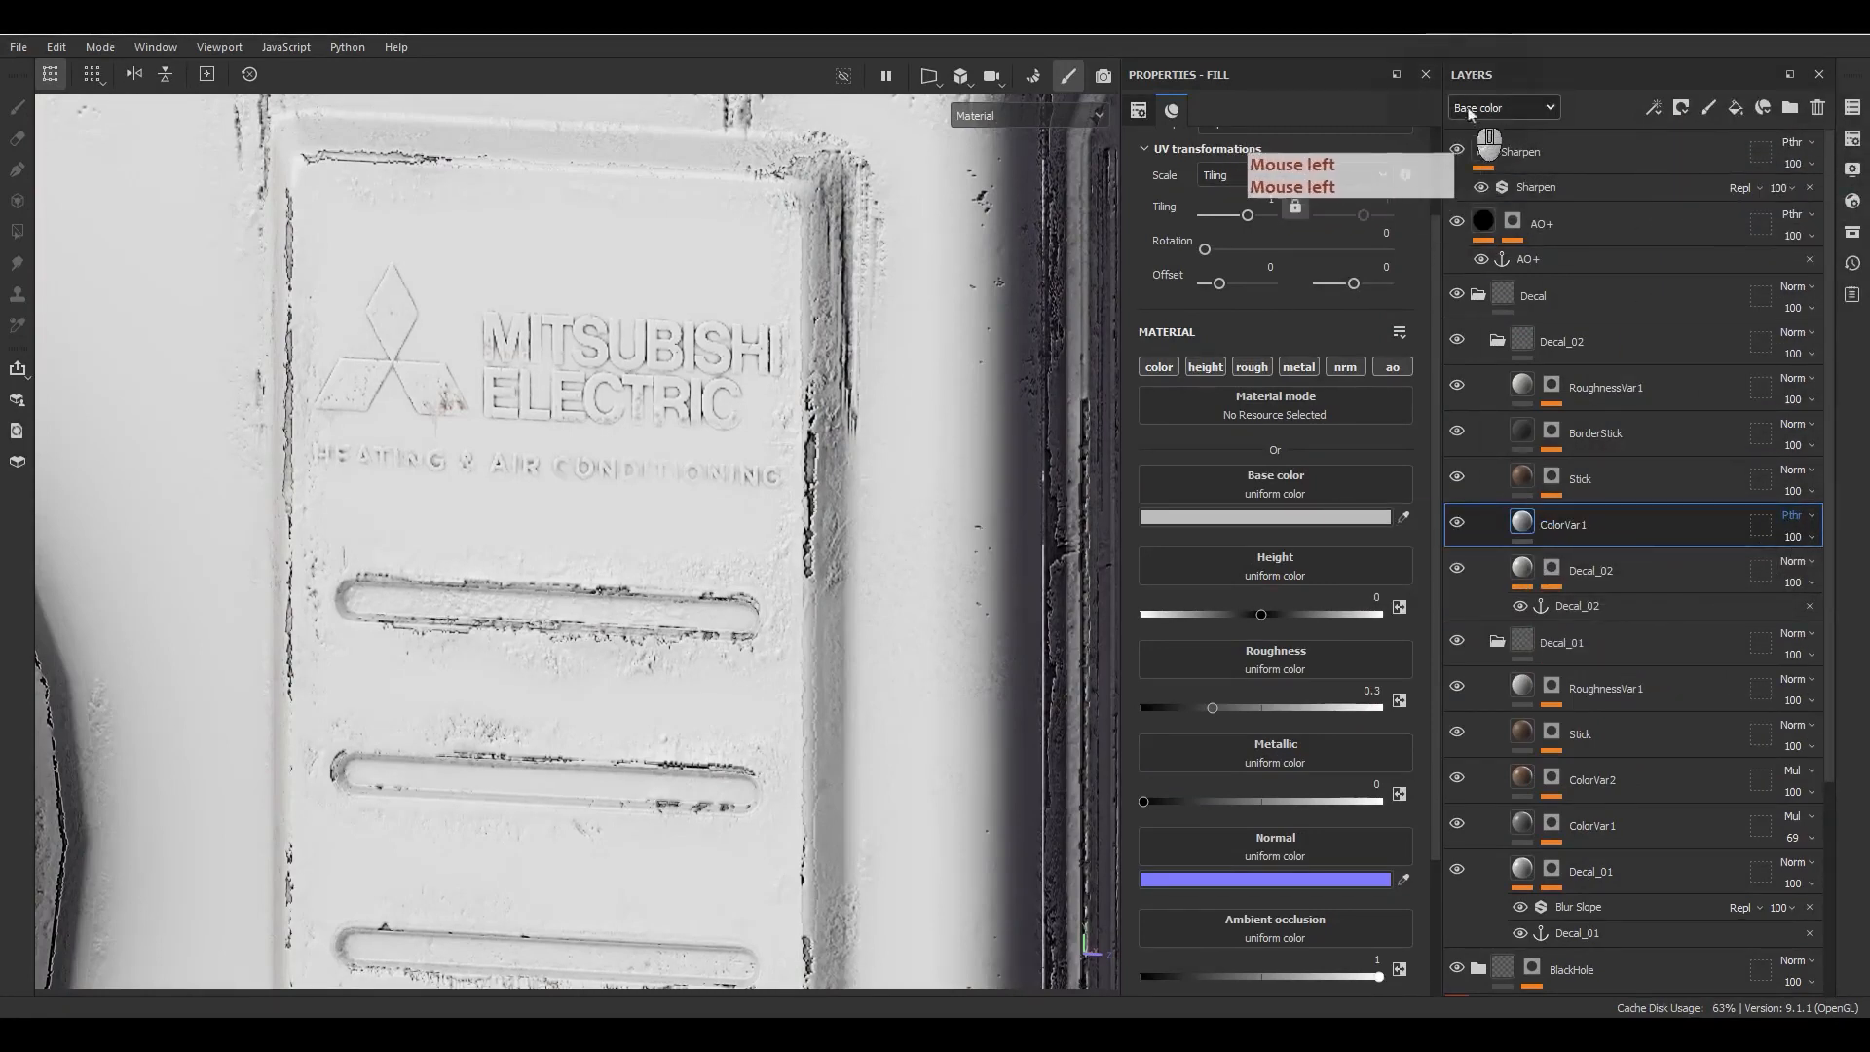
# Step: Add an HSL Perceptive filter to the ColorVar1 layer in the Decal_02 folder
pyautogui.click(1527, 544)
pyautogui.rightClick(1531, 531)
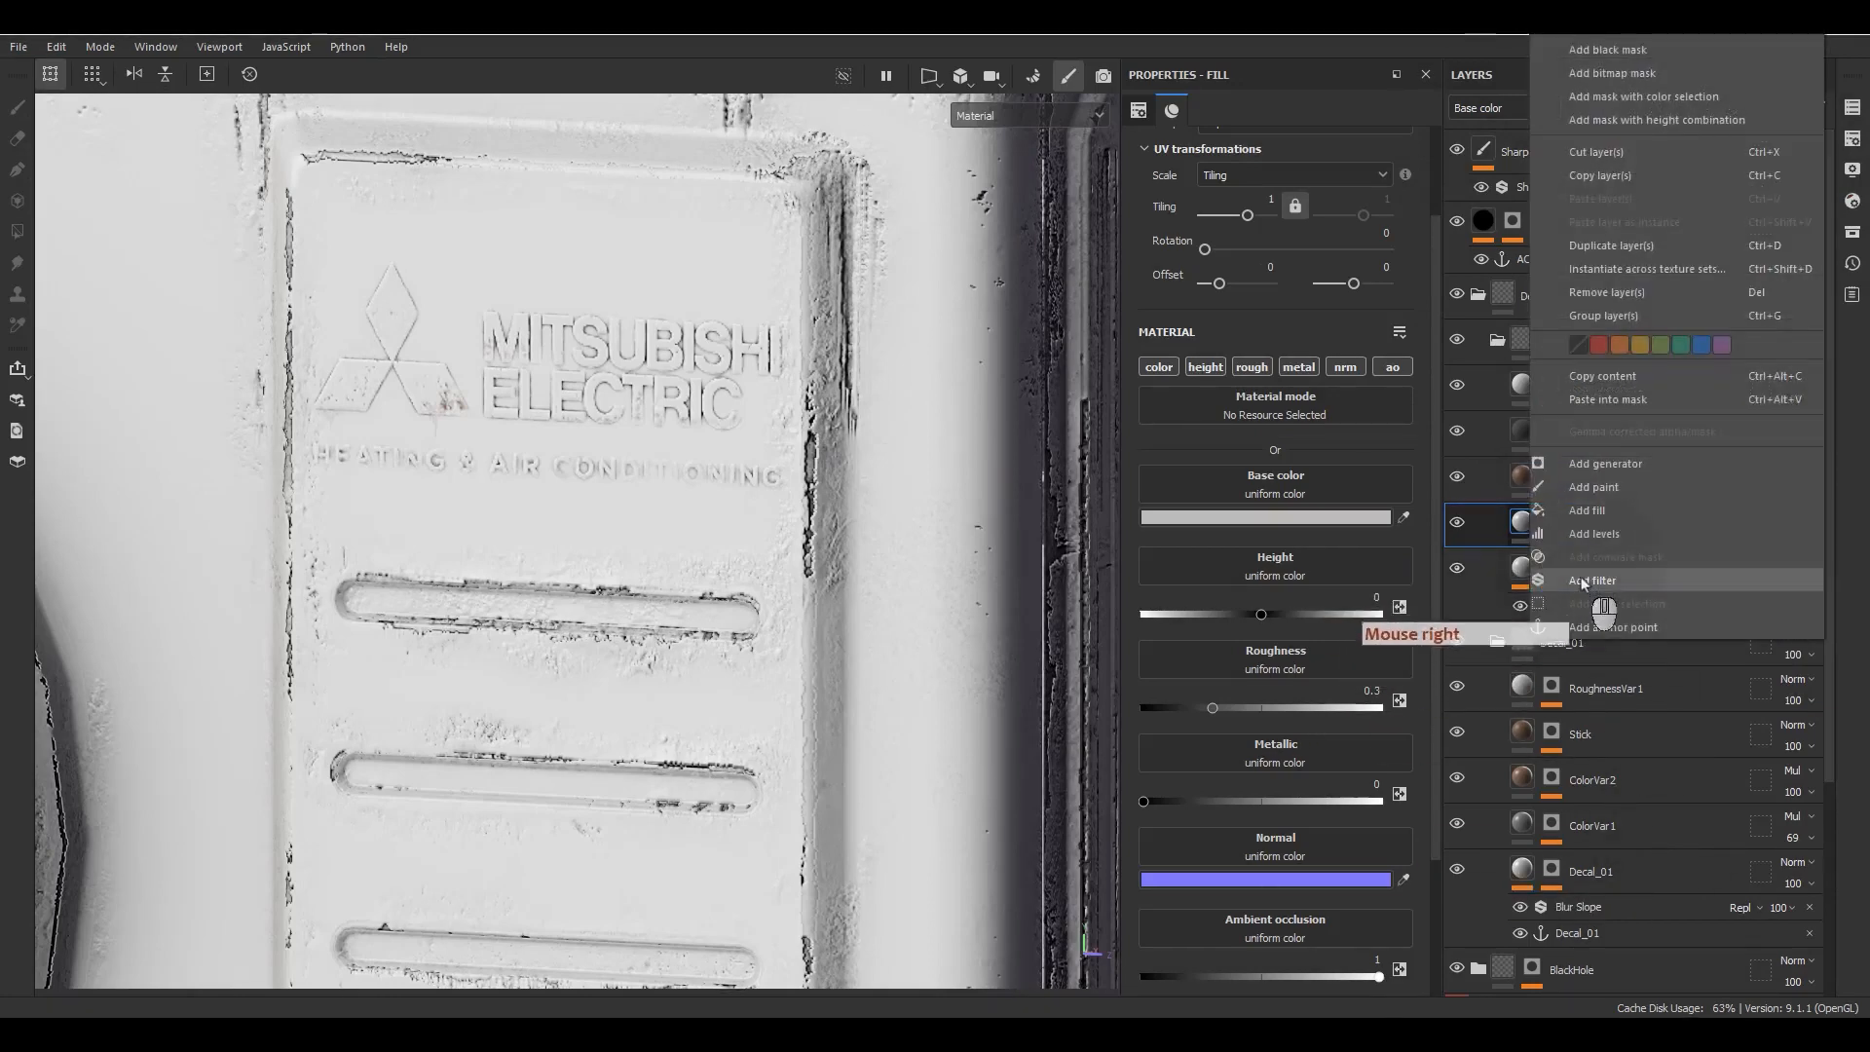
pyautogui.click(1569, 596)
pyautogui.click(1249, 191)
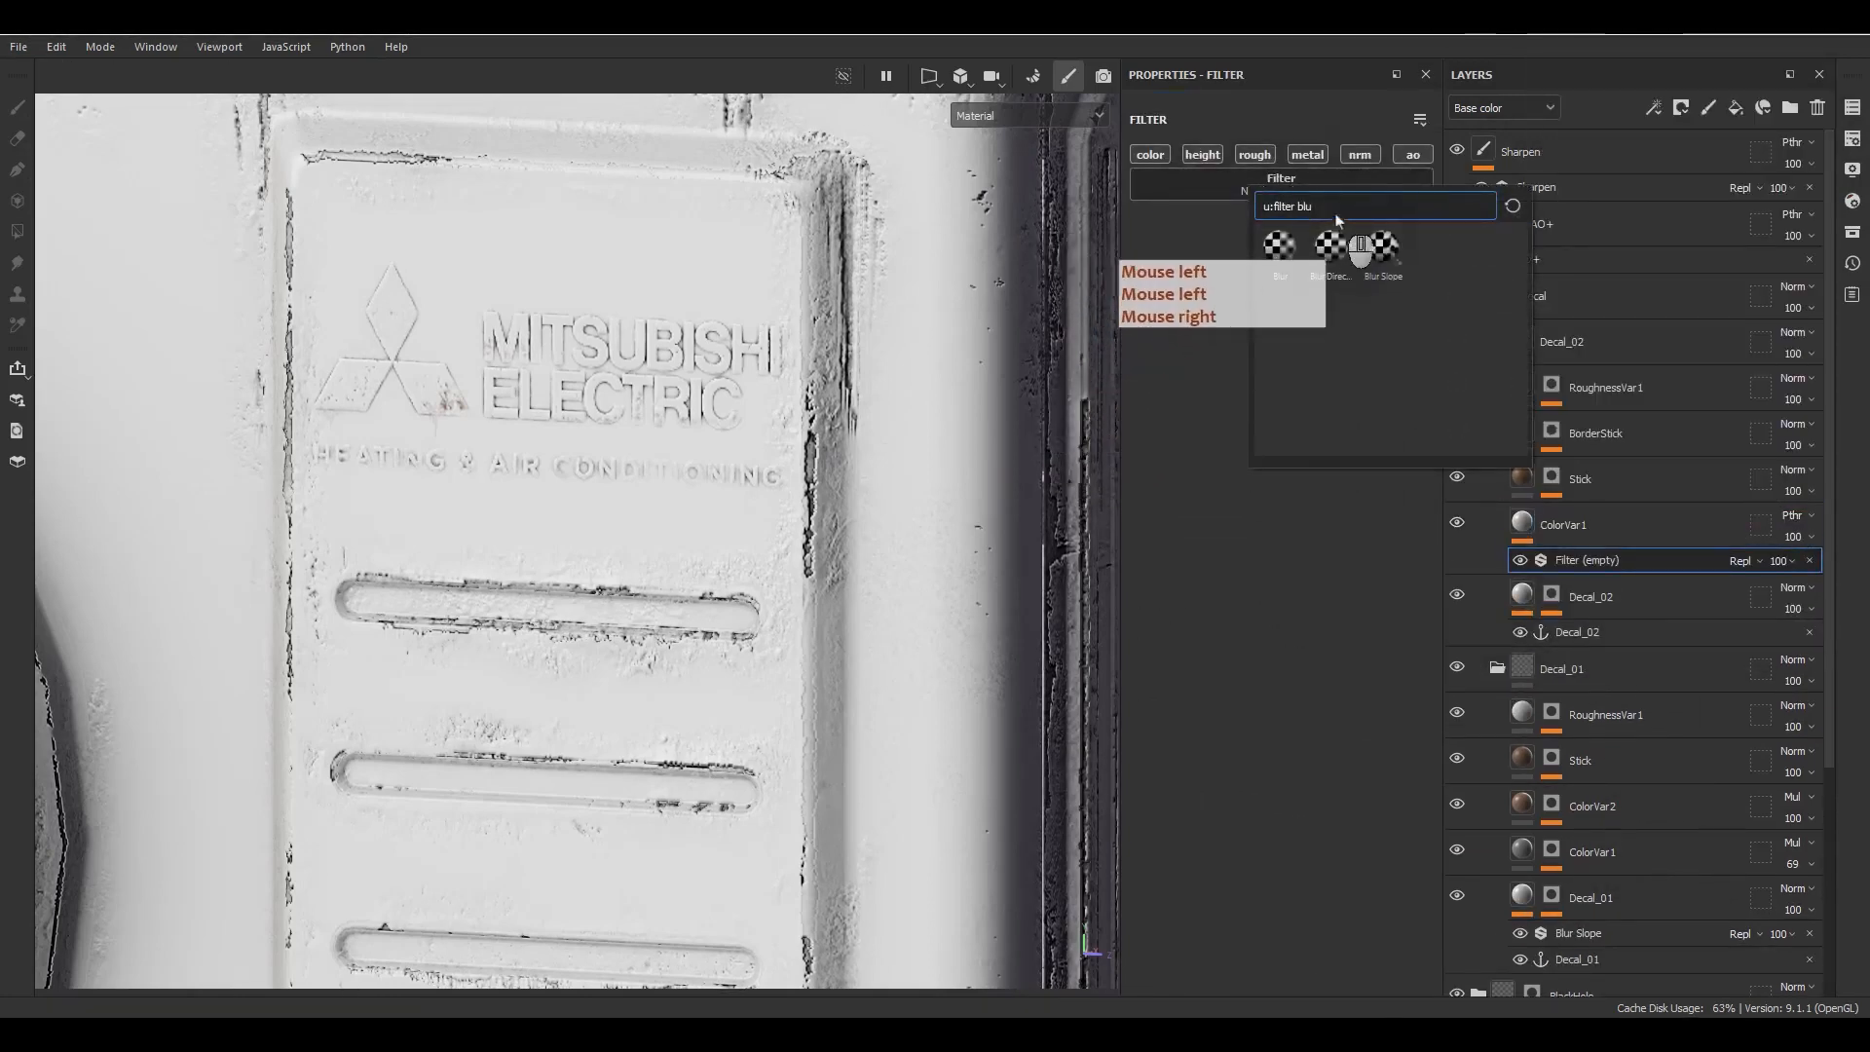
pyautogui.doubleClick(1306, 205)
pyautogui.write('hsl')
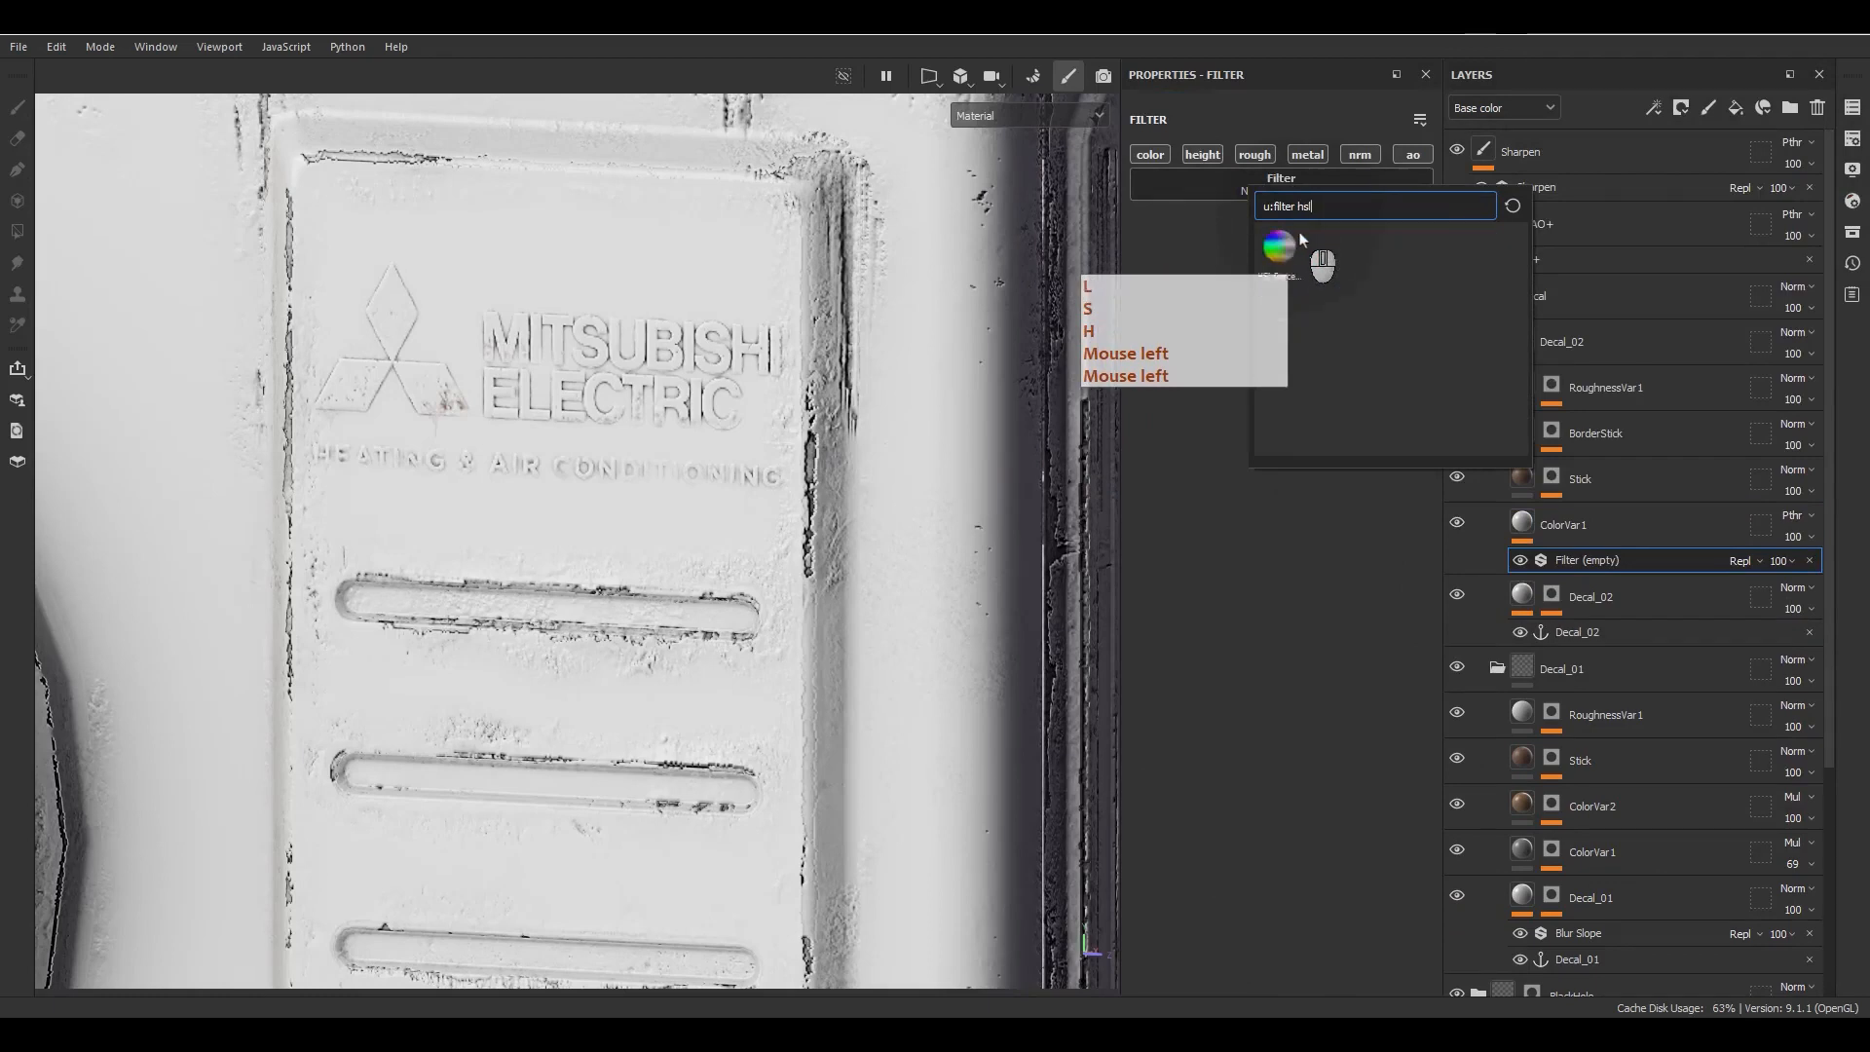
pyautogui.click(1280, 247)
# Step: Add a Contrast Luminosity filter above HSL Perceptive on ColorVar1
pyautogui.rightClick(1601, 562)
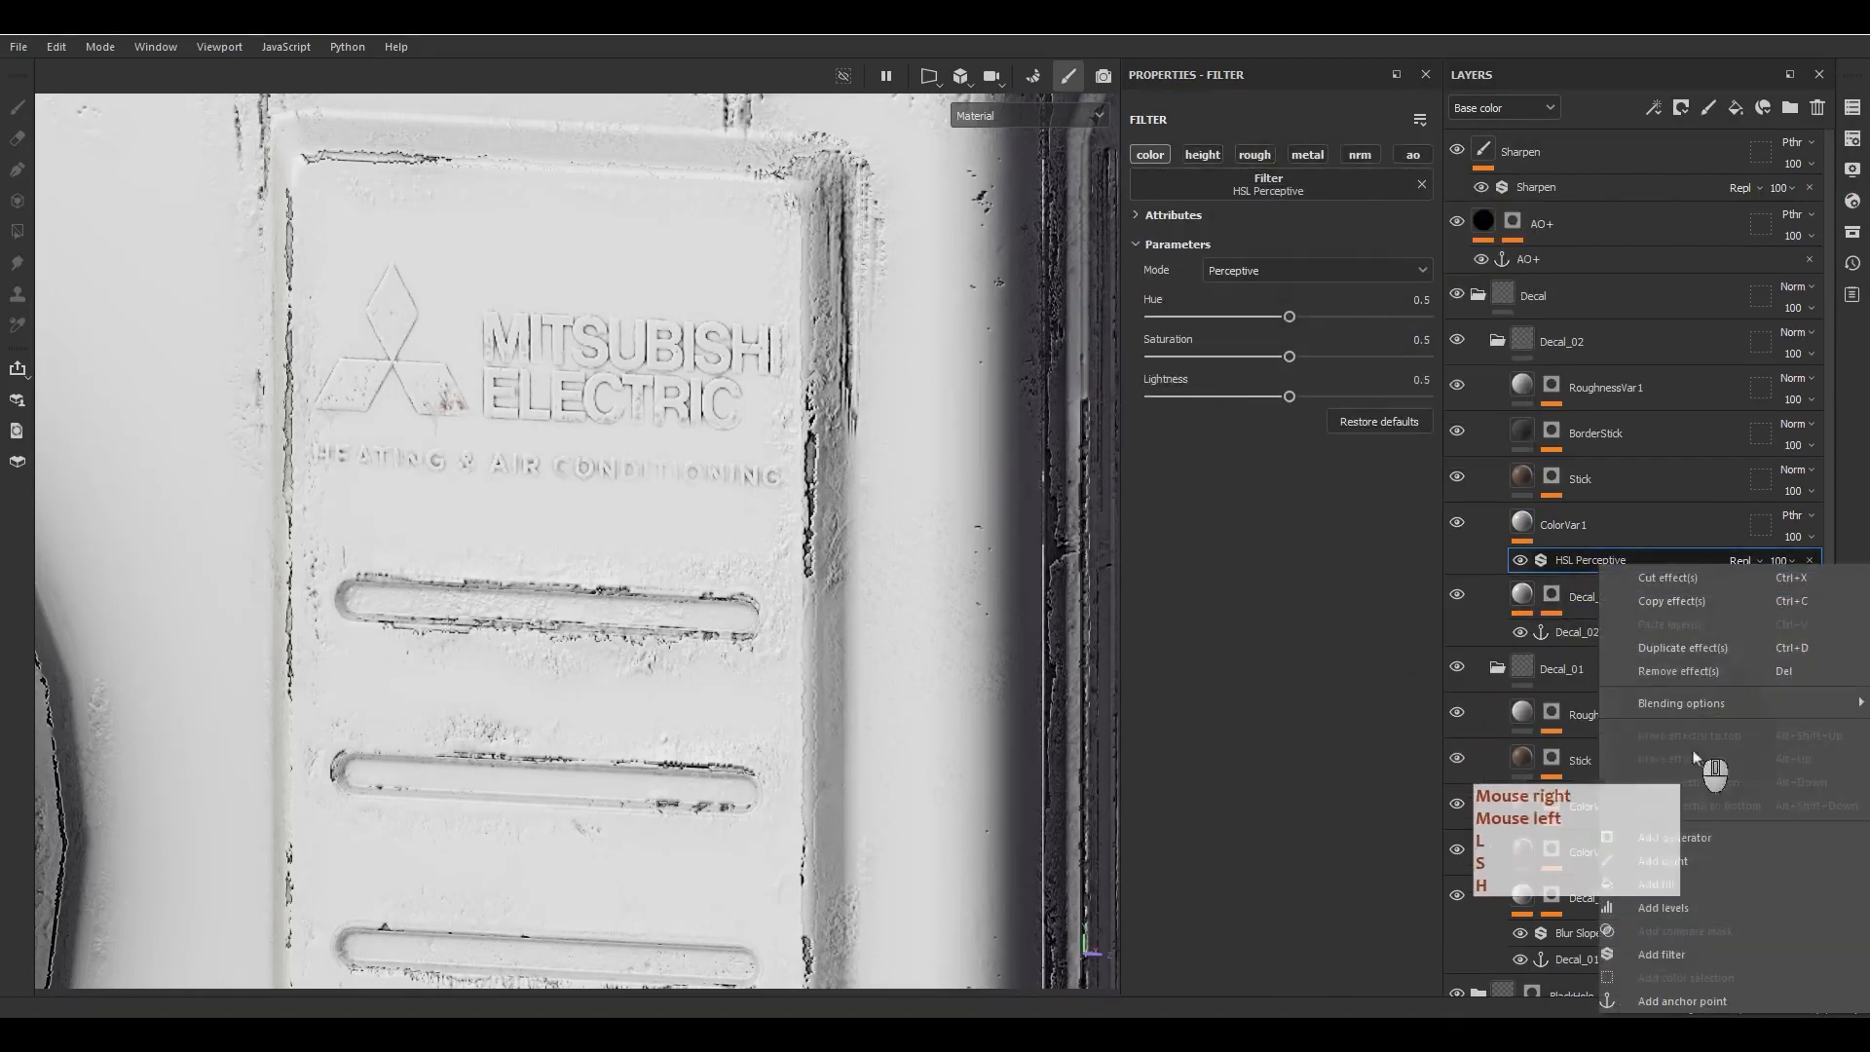
pyautogui.click(1670, 953)
pyautogui.click(1271, 185)
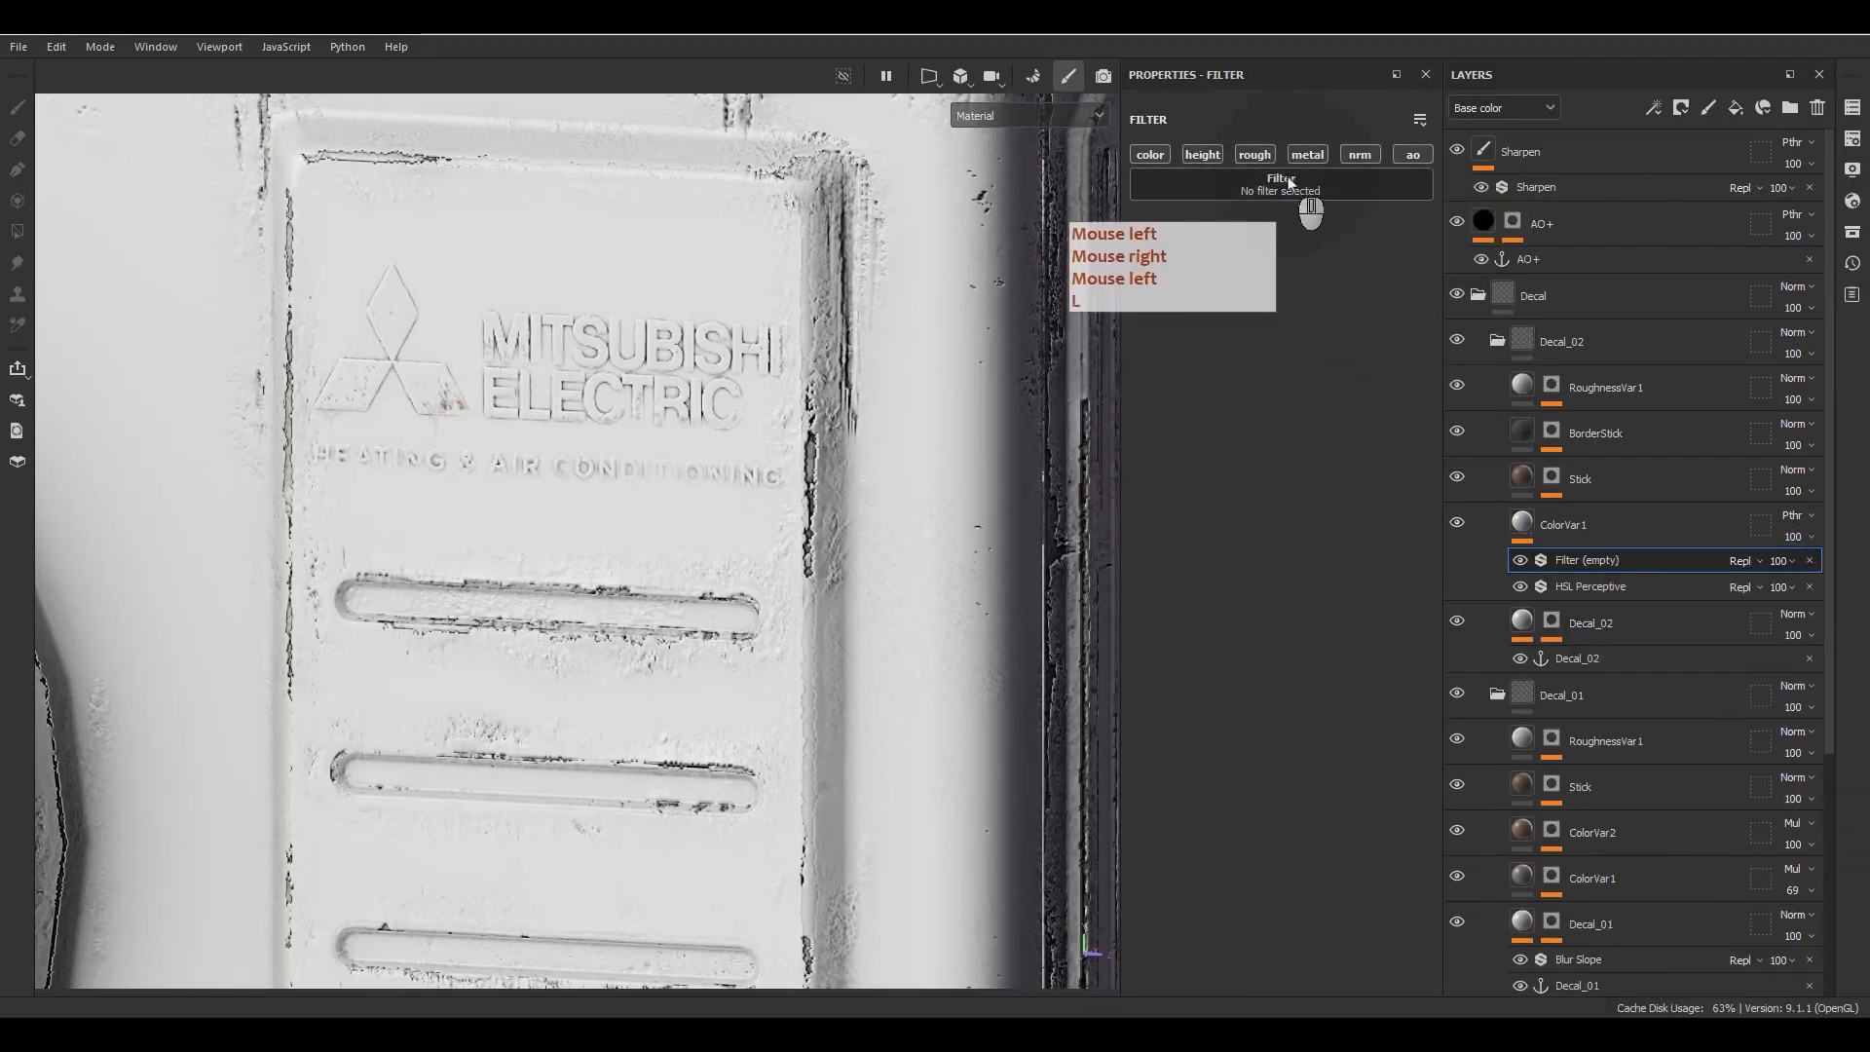
pyautogui.click(1357, 200)
pyautogui.write('conr')
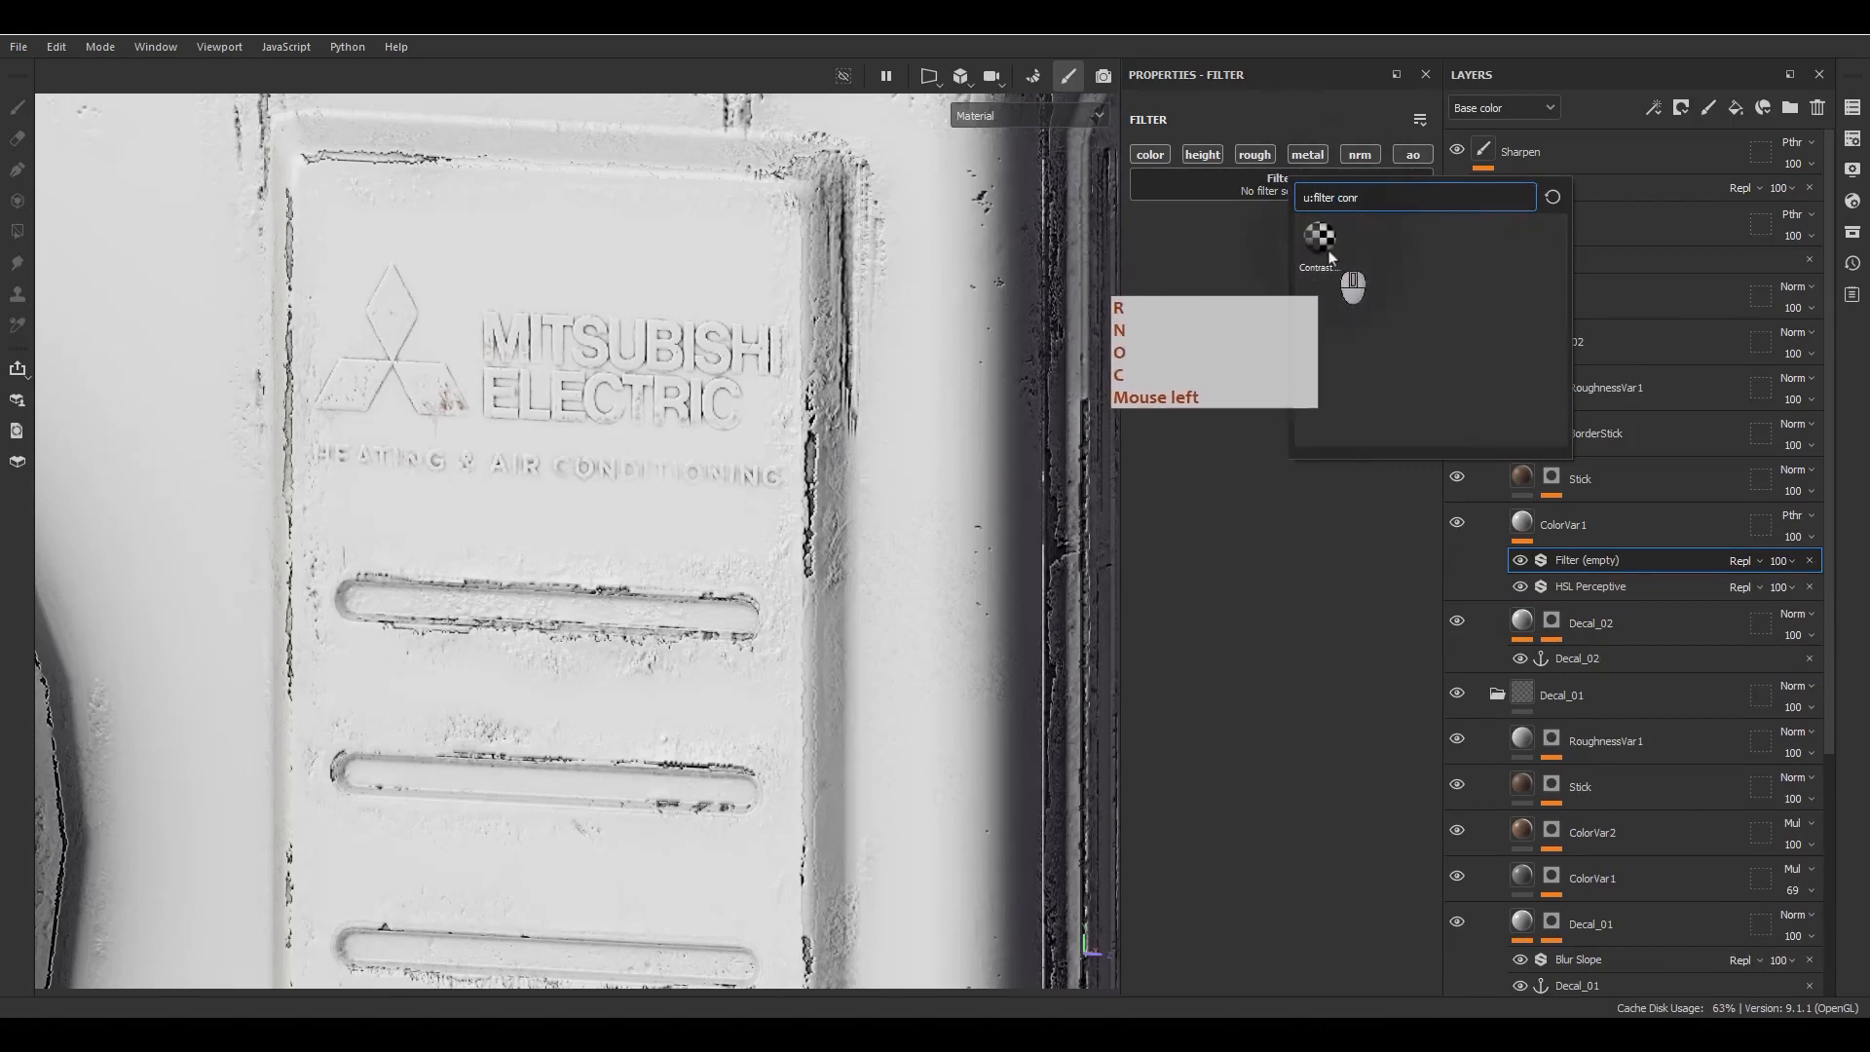
pyautogui.click(1323, 243)
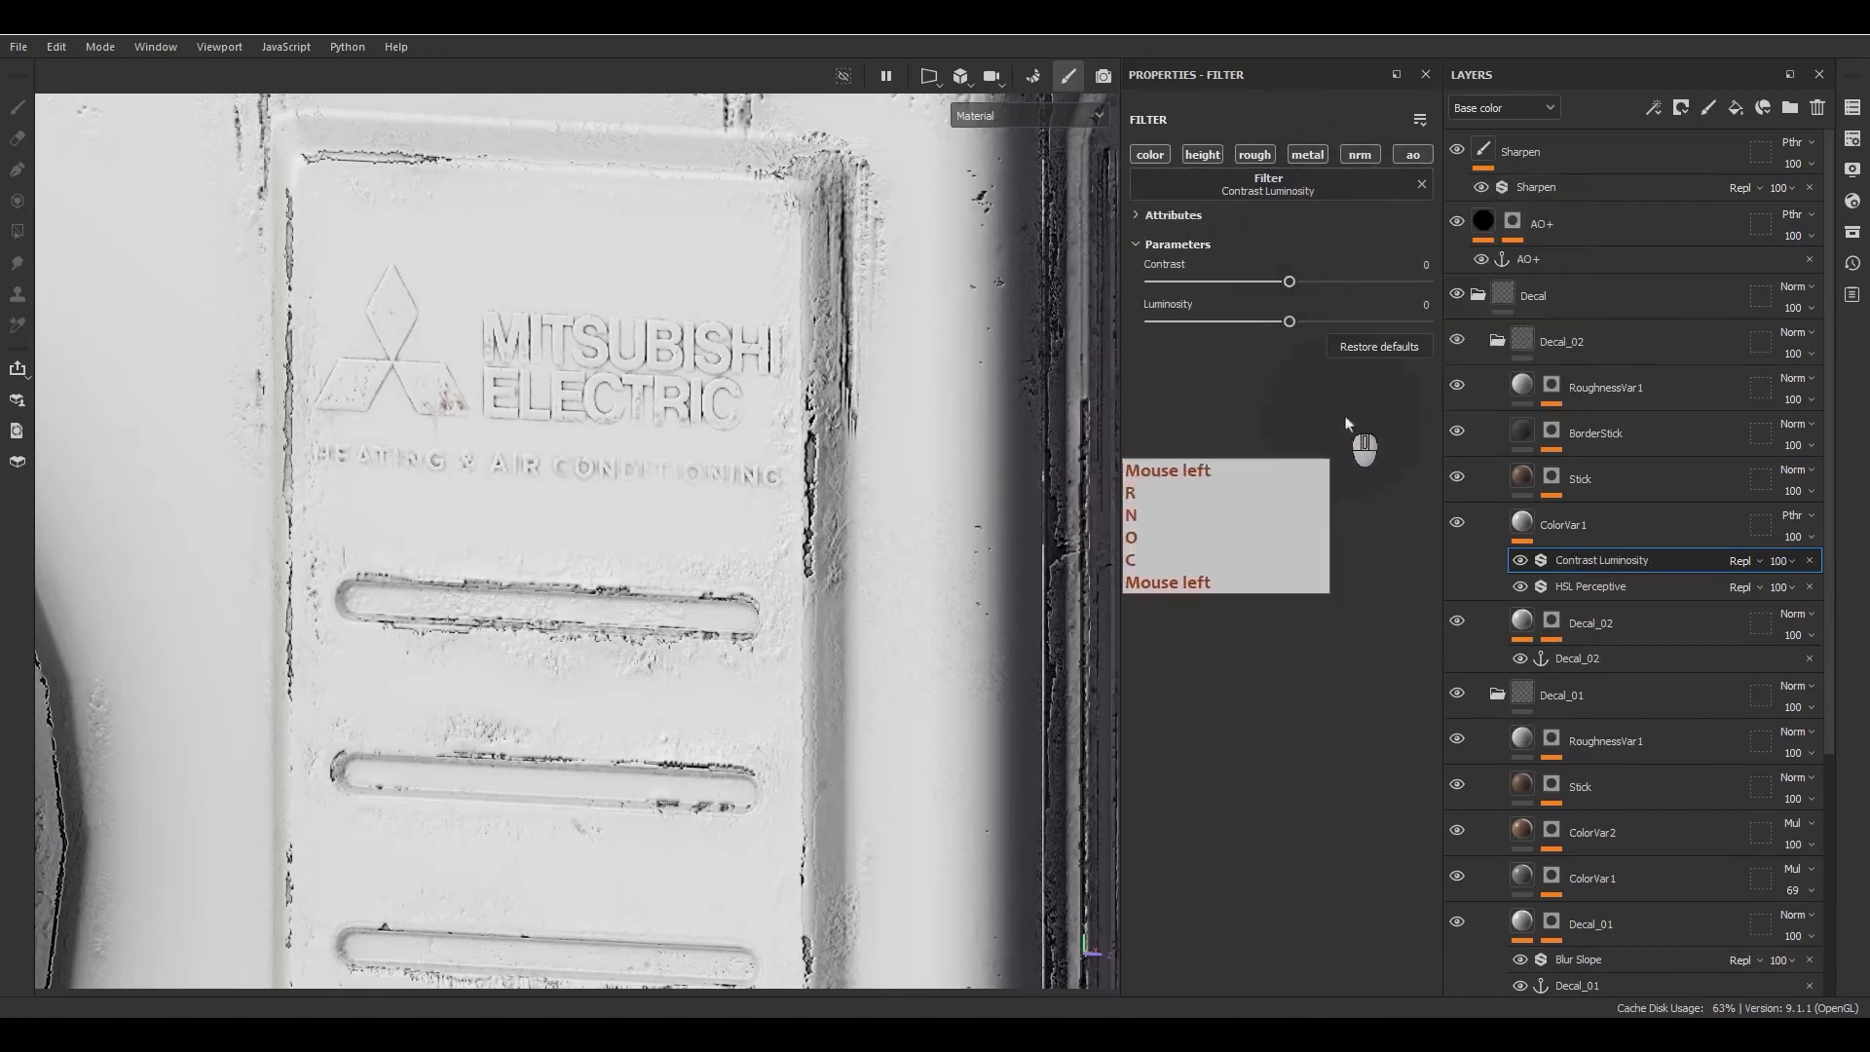
# Step: Disable all material channels of the ColorVar1 fill so that only its filters act on the decal
pyautogui.click(1549, 525)
pyautogui.keyDown('alt'); pyautogui.click(1161, 369); pyautogui.keyUp('alt')
pyautogui.click(1165, 372)
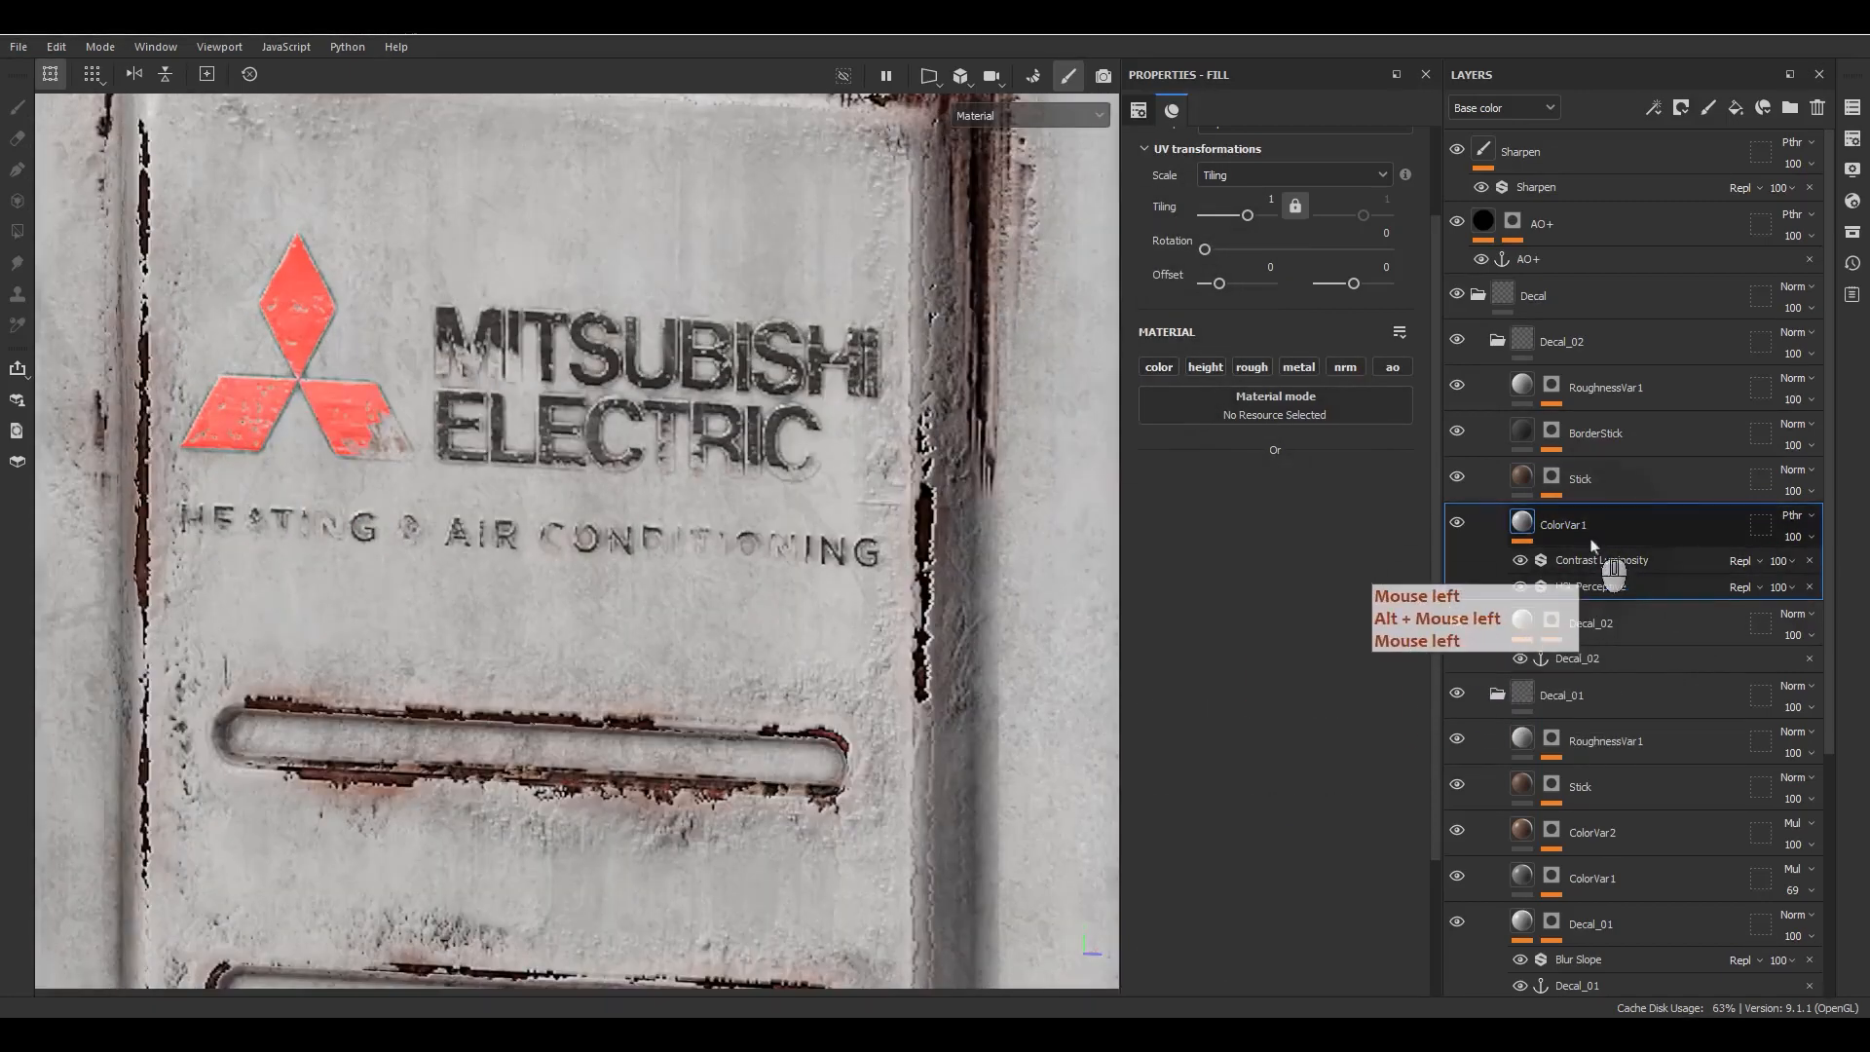
# Step: Give ColorVar1 a black mask containing a fill that uses the Decal_02 anchor point as its grayscale source
pyautogui.rightClick(1597, 526)
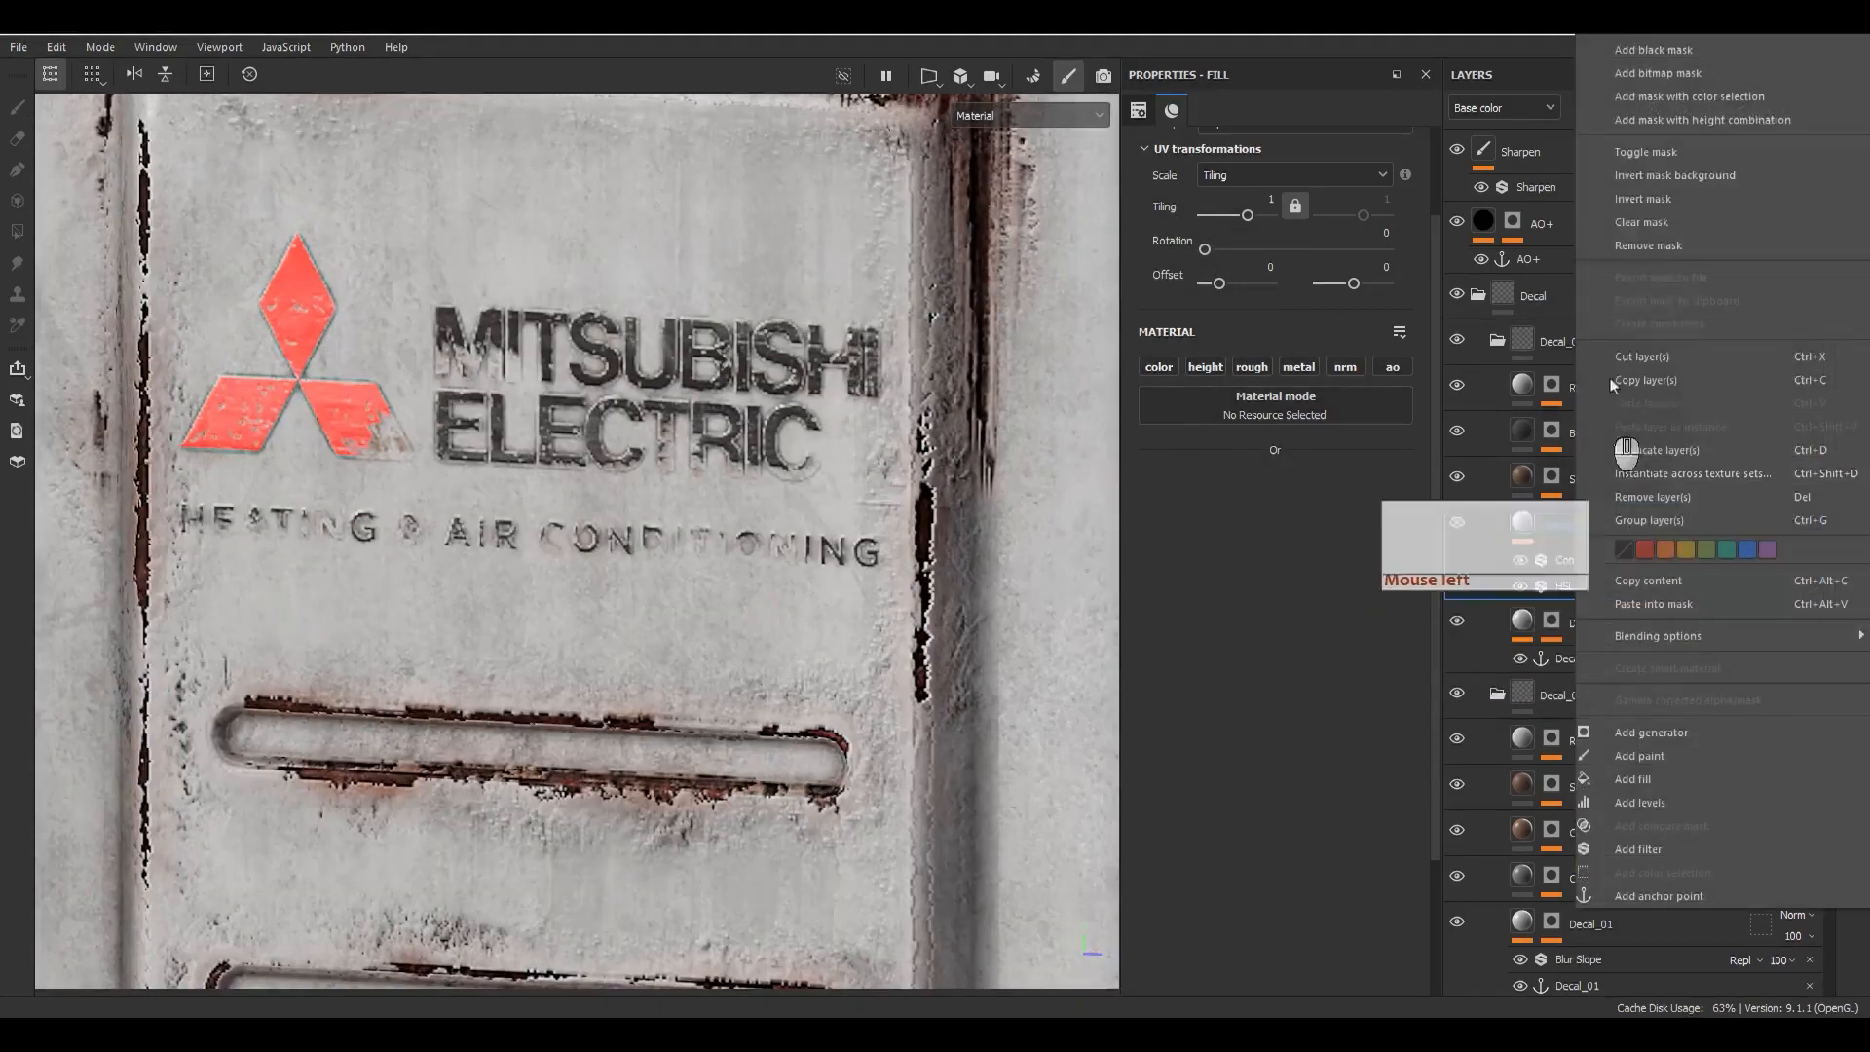
pyautogui.click(1654, 49)
pyautogui.rightClick(1551, 523)
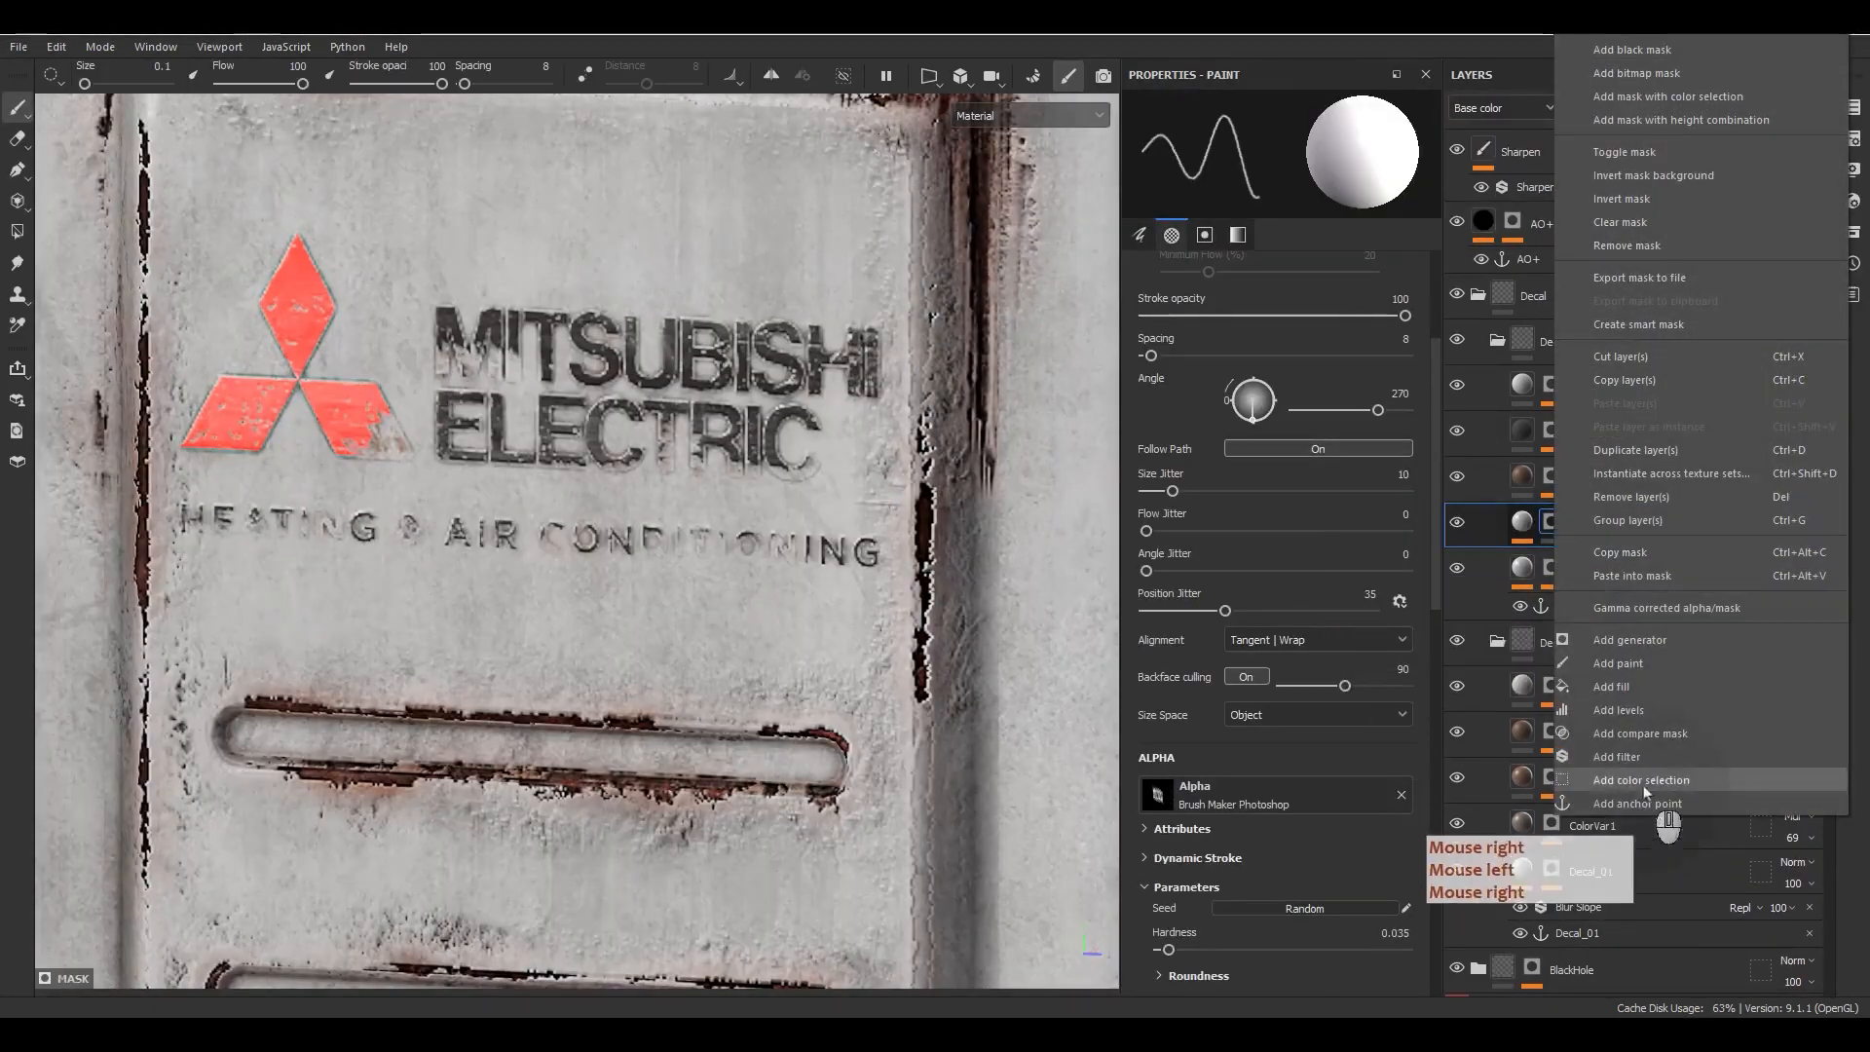
pyautogui.click(1617, 687)
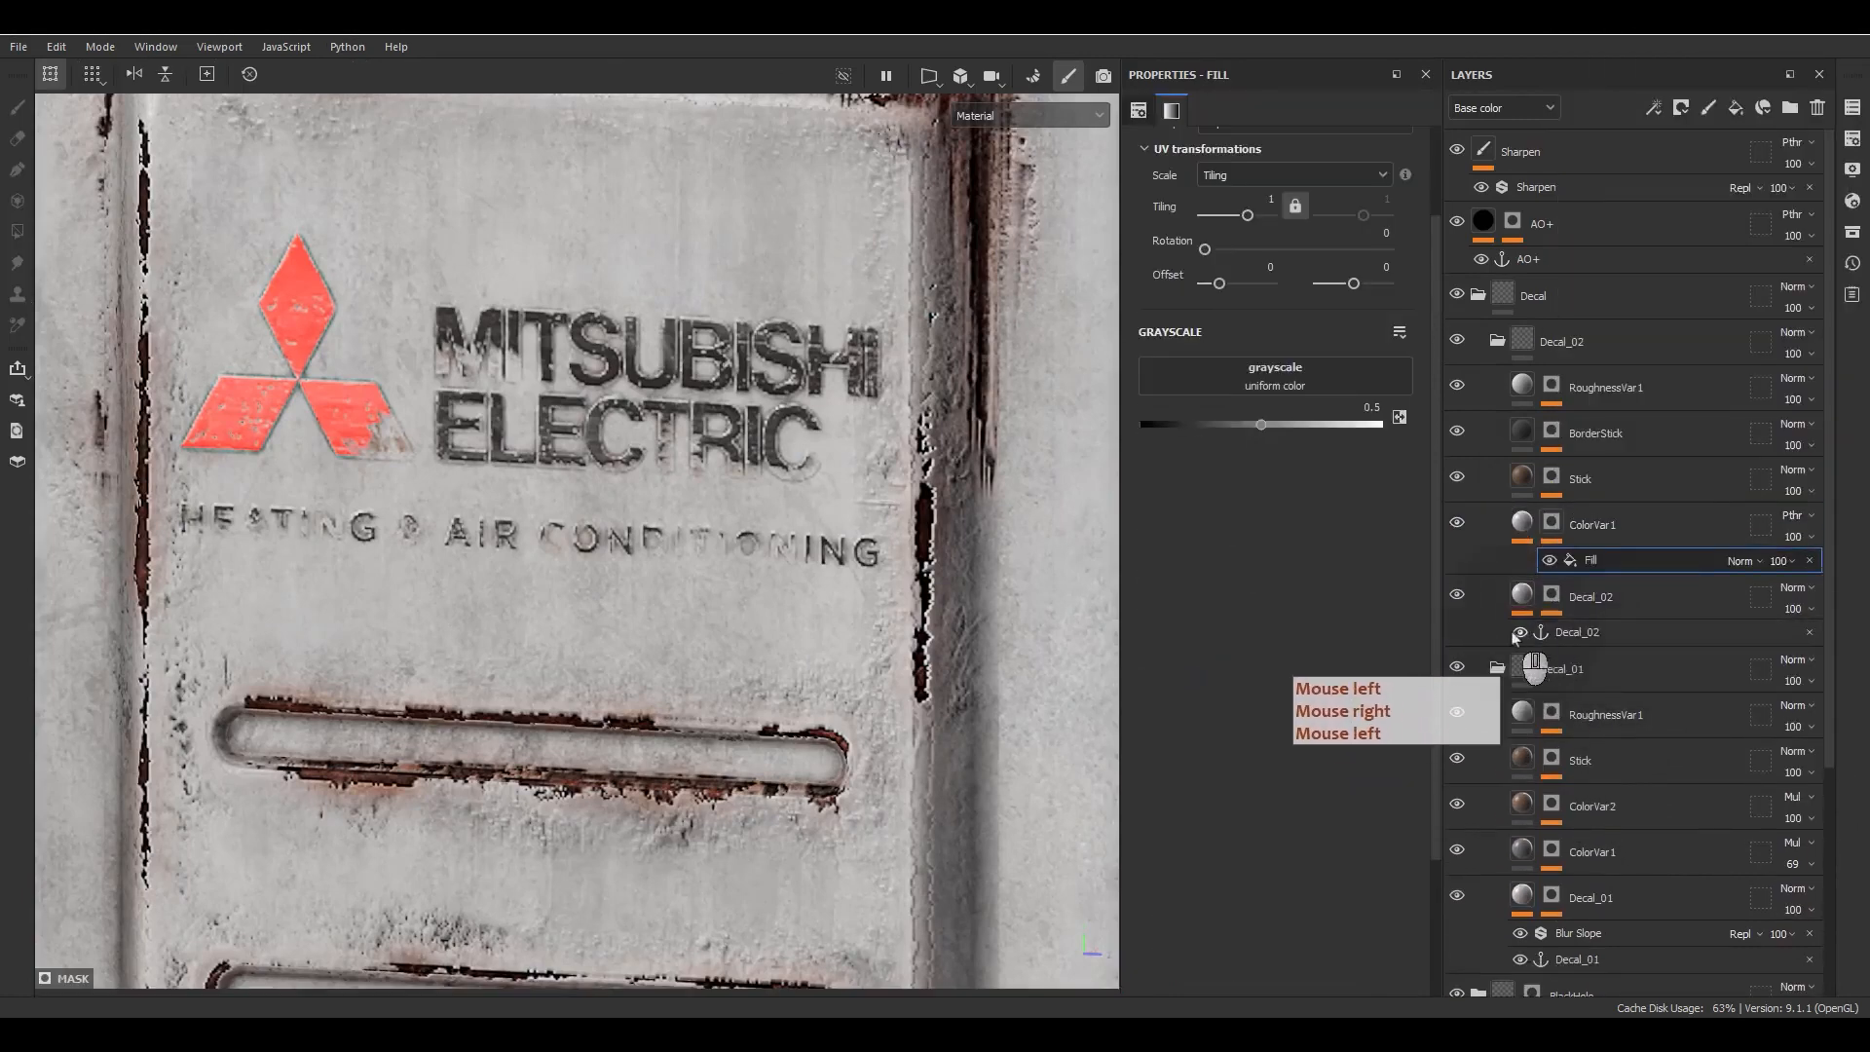
pyautogui.click(1257, 386)
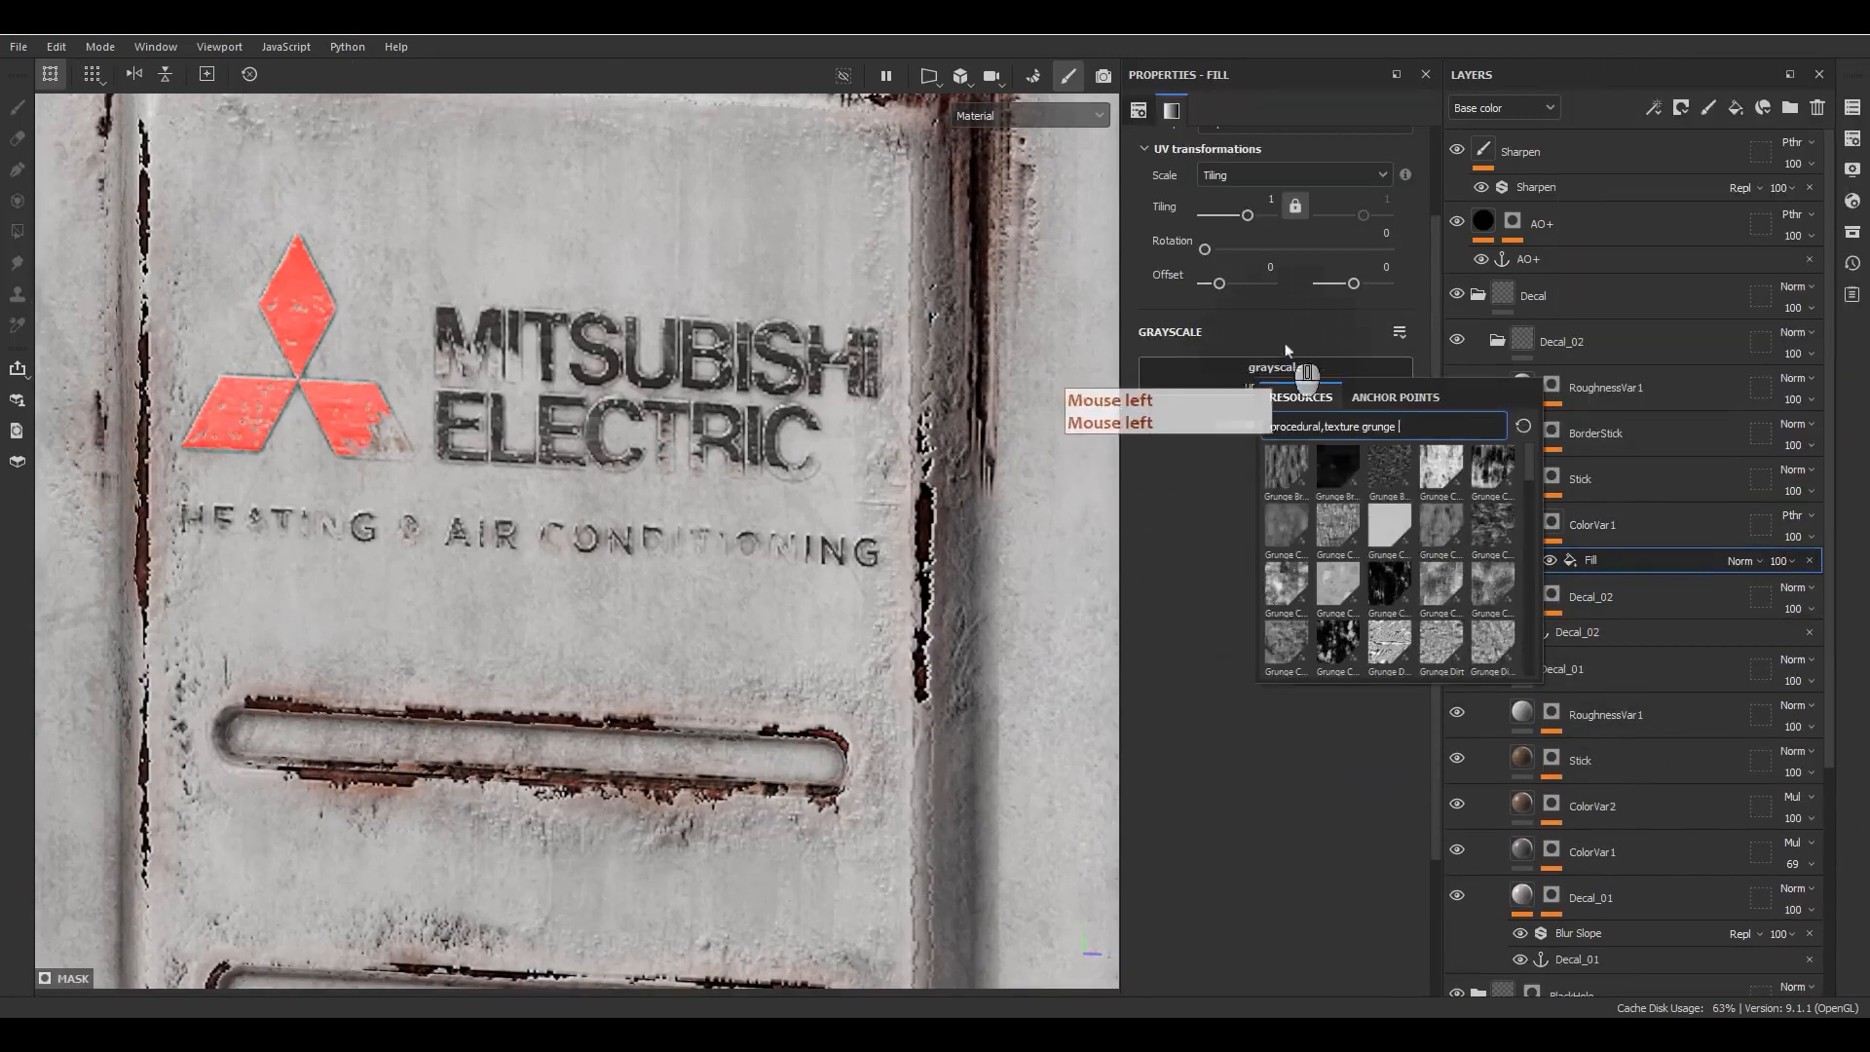
pyautogui.click(1395, 397)
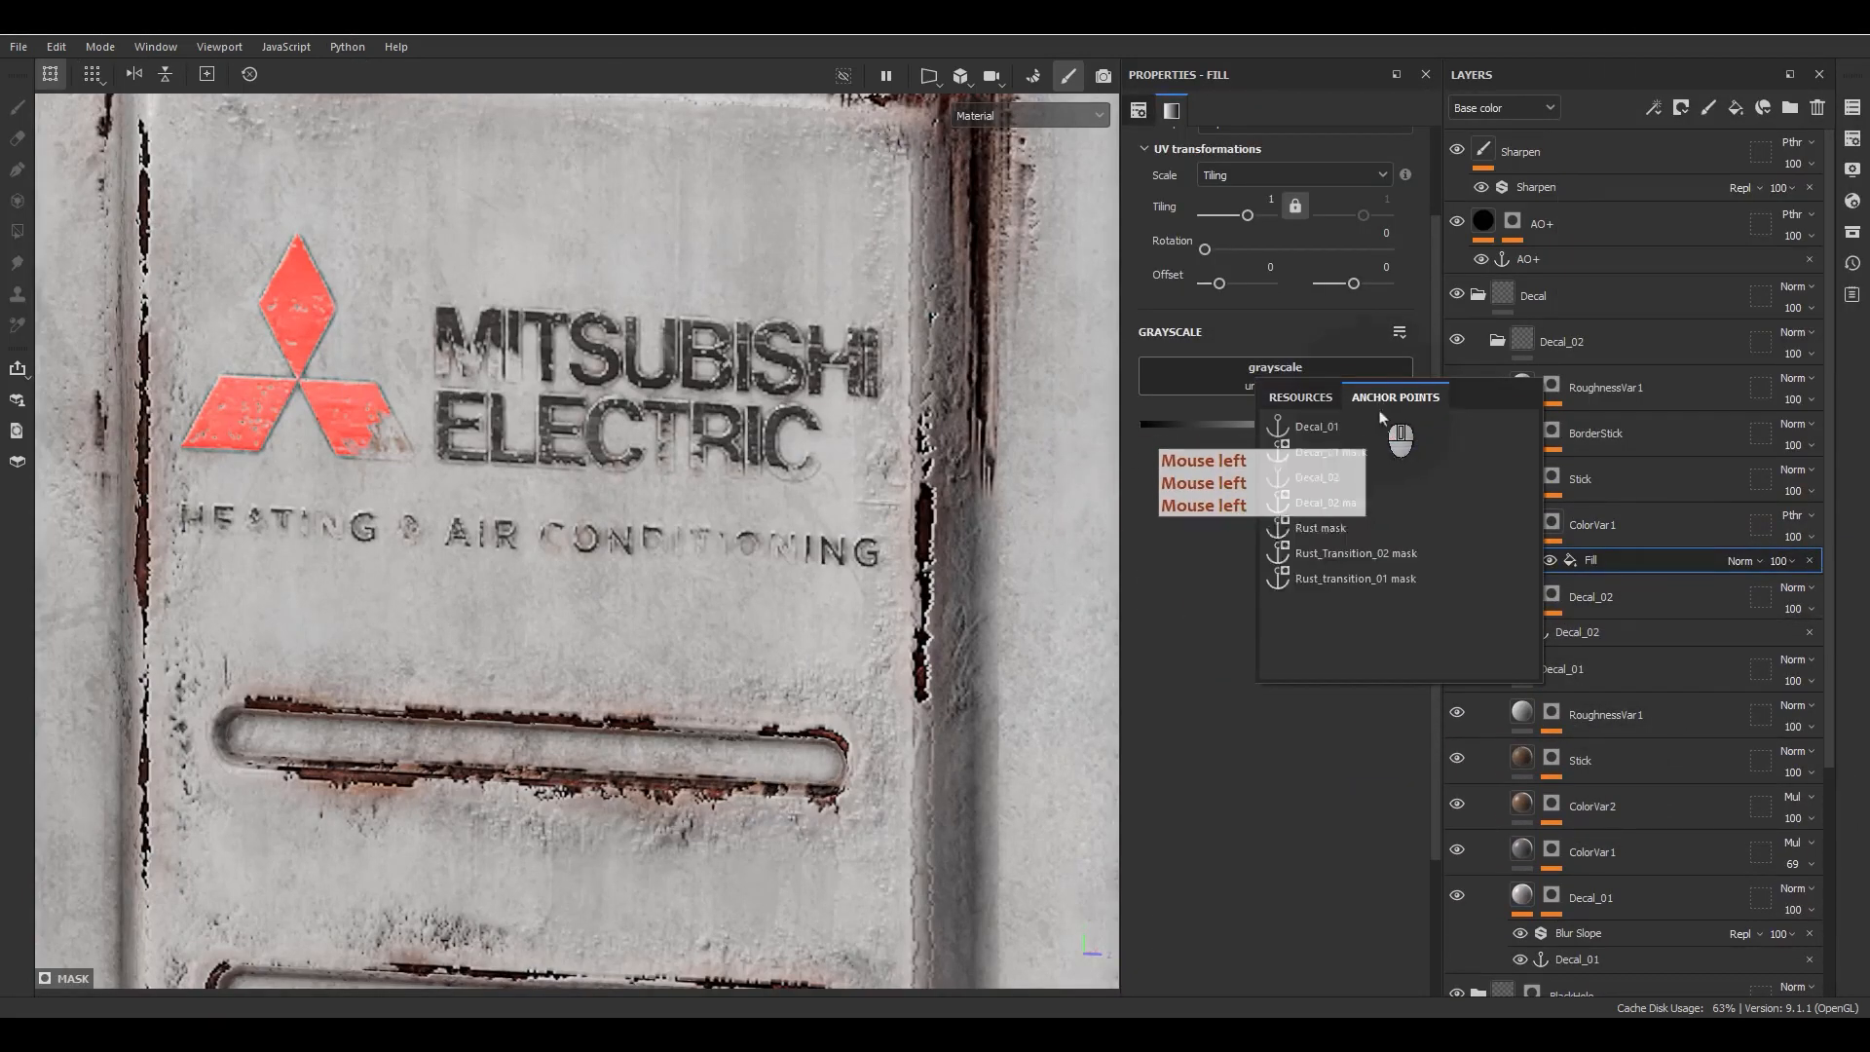
pyautogui.click(1337, 484)
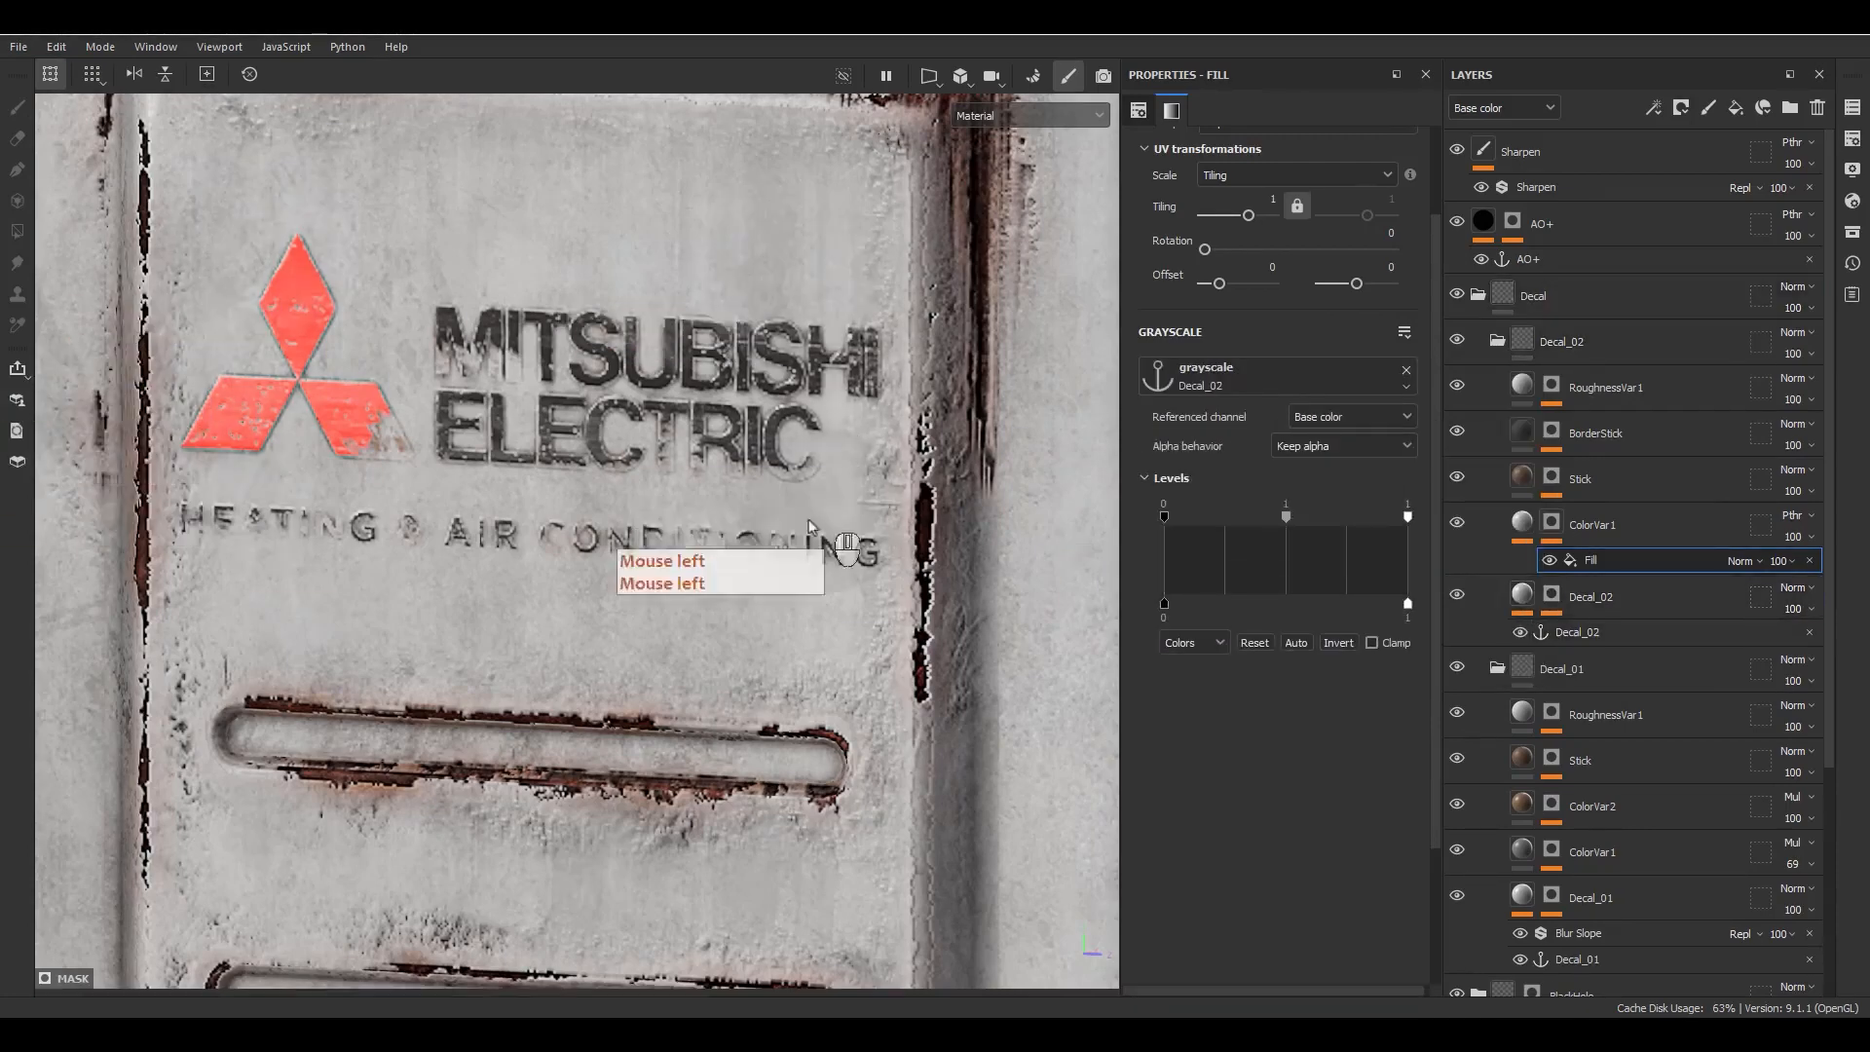
# Step: Review the anchor fill's referenced channel options, check the ColorVar1 mask and inspect the decal up close
pyautogui.keyDown('alt'); pyautogui.click(1547, 531); pyautogui.keyUp('alt')
pyautogui.click(1354, 416)
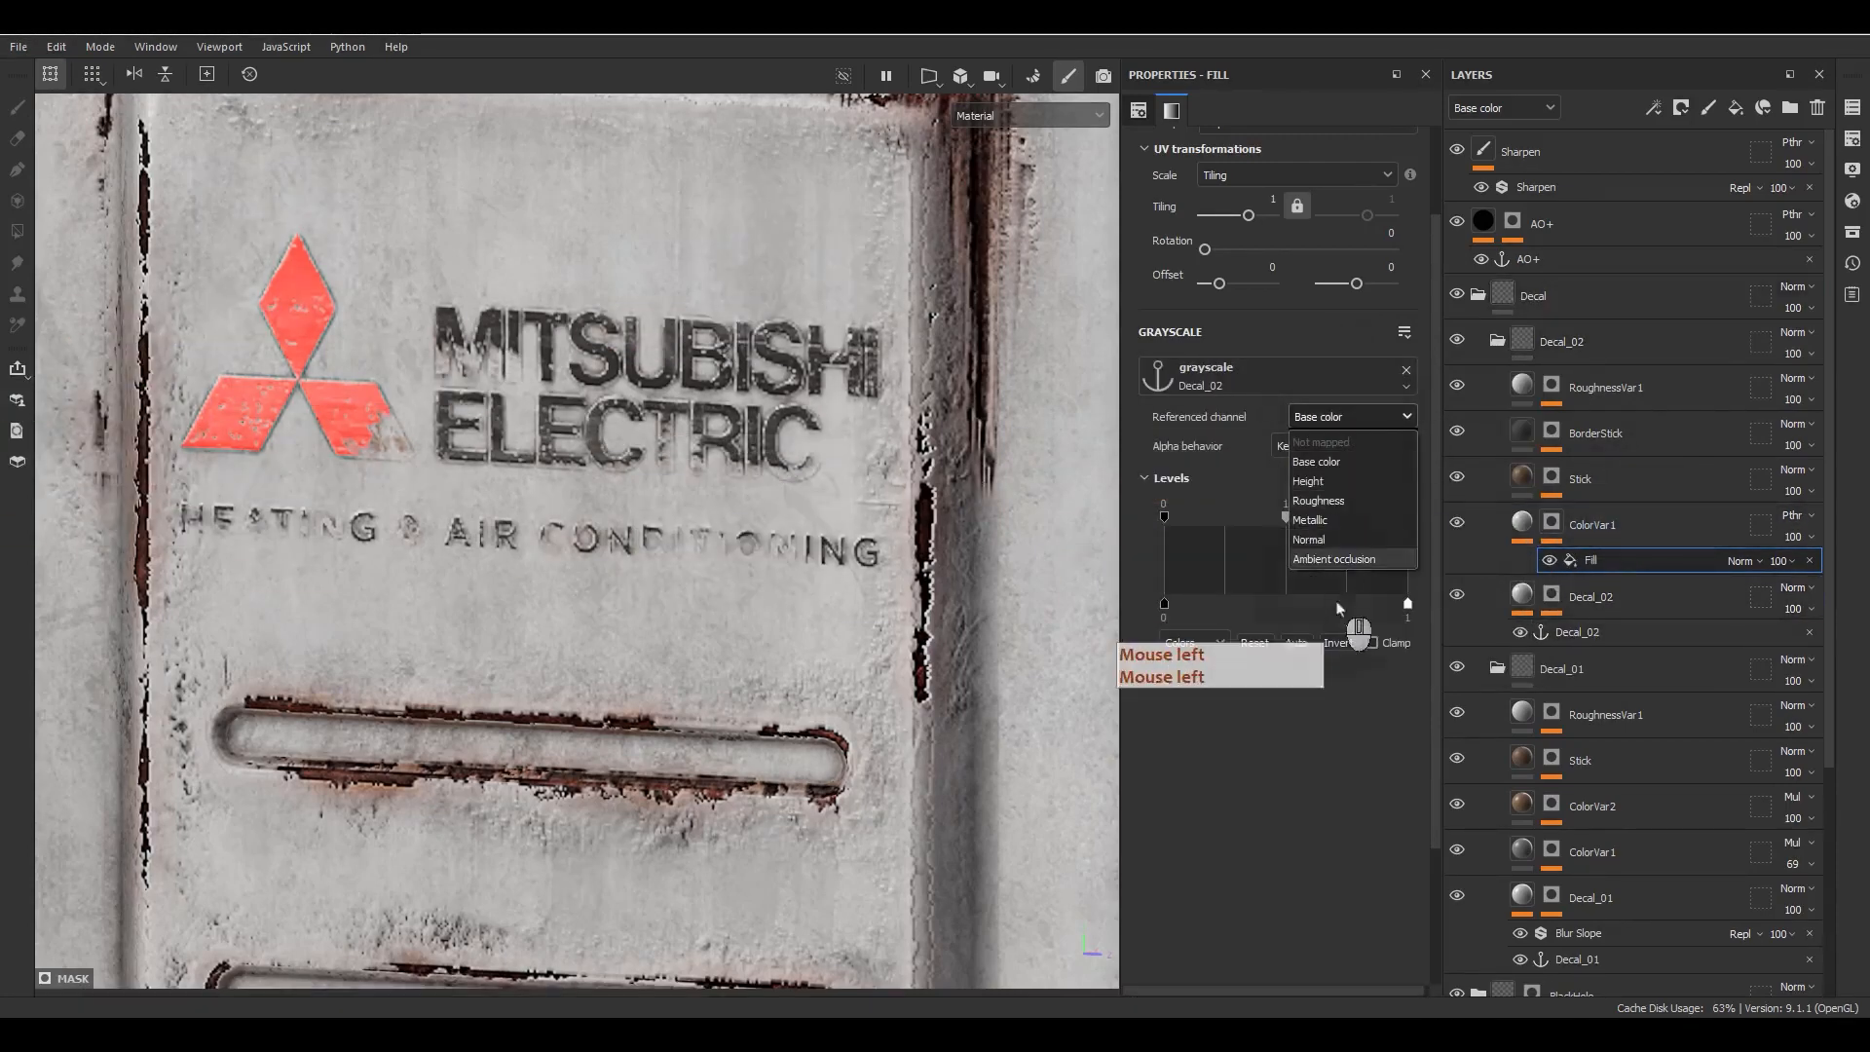
pyautogui.click(1315, 536)
pyautogui.keyDown('alt'); pyautogui.click(1551, 521); pyautogui.keyUp('alt')
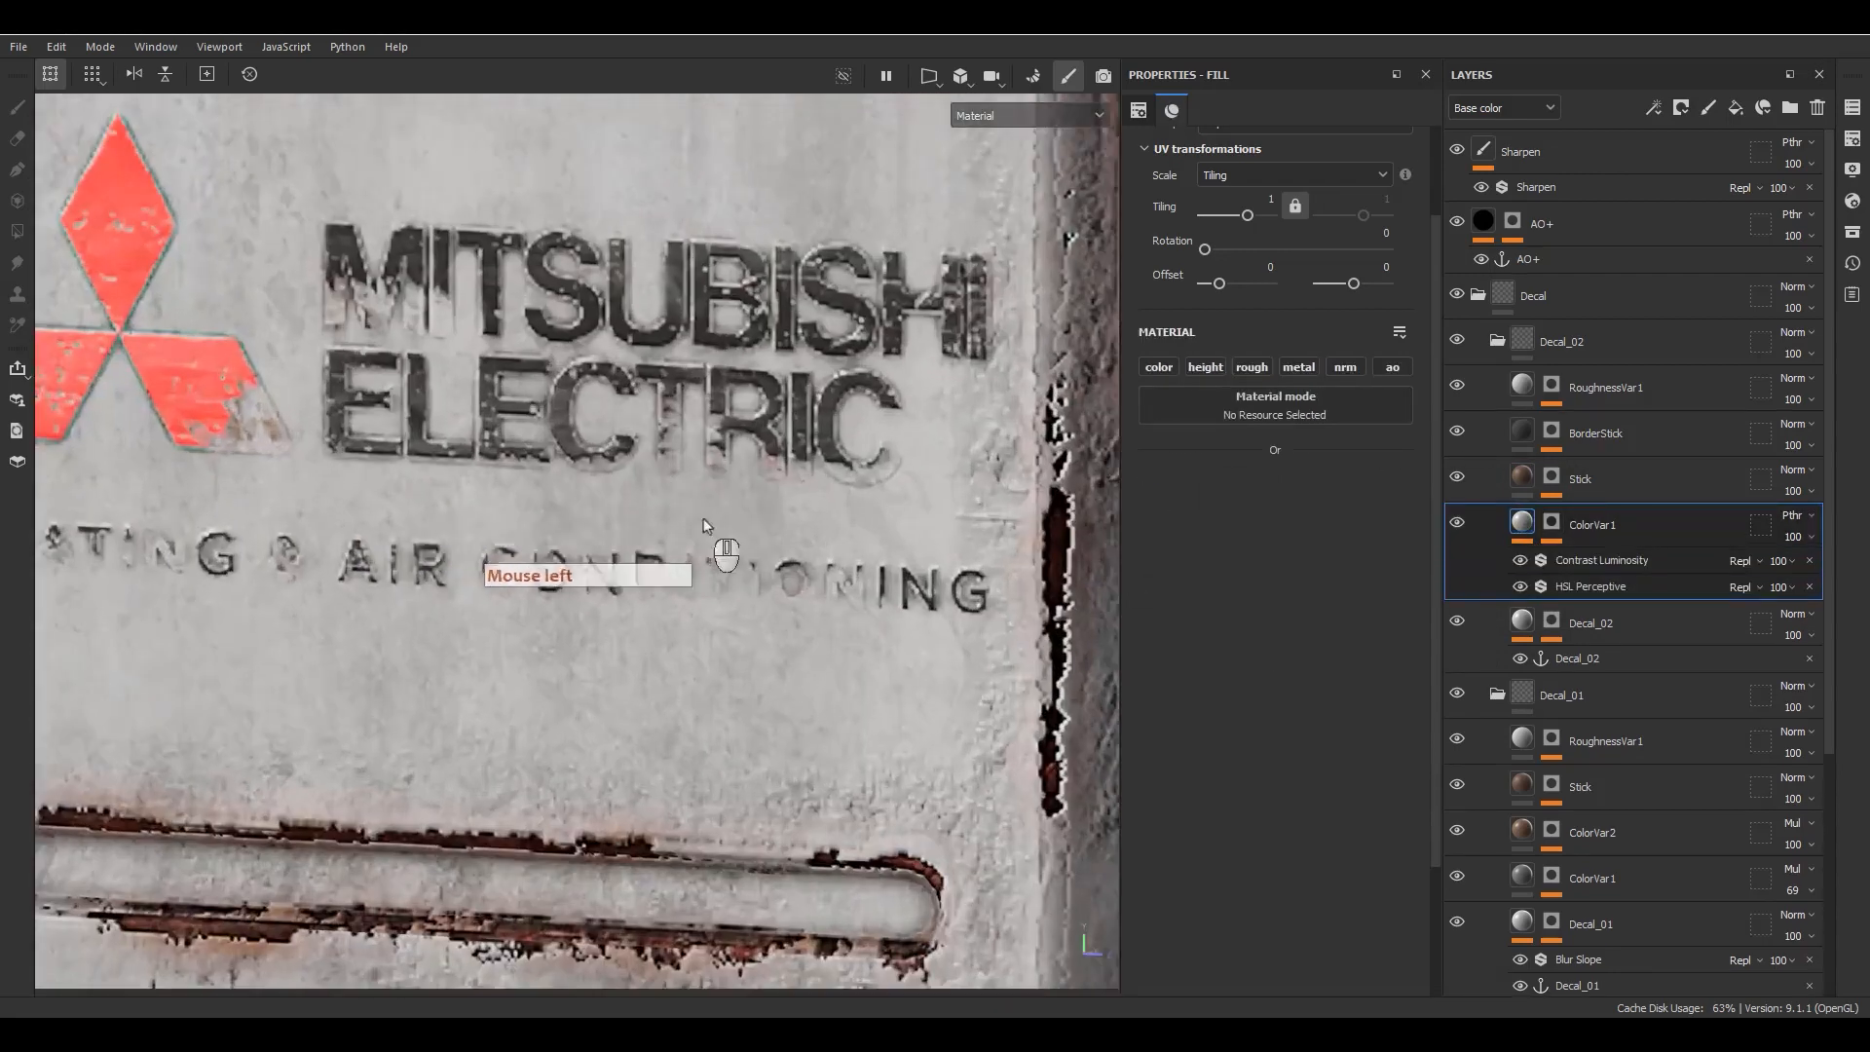
pyautogui.keyDown('alt'); pyautogui.moveTo(706, 520); pyautogui.dragTo(672, 492); pyautogui.keyUp('alt')
pyautogui.keyDown('alt'); pyautogui.moveTo(672, 492); pyautogui.dragTo(637, 437, button='right'); pyautogui.keyUp('alt')
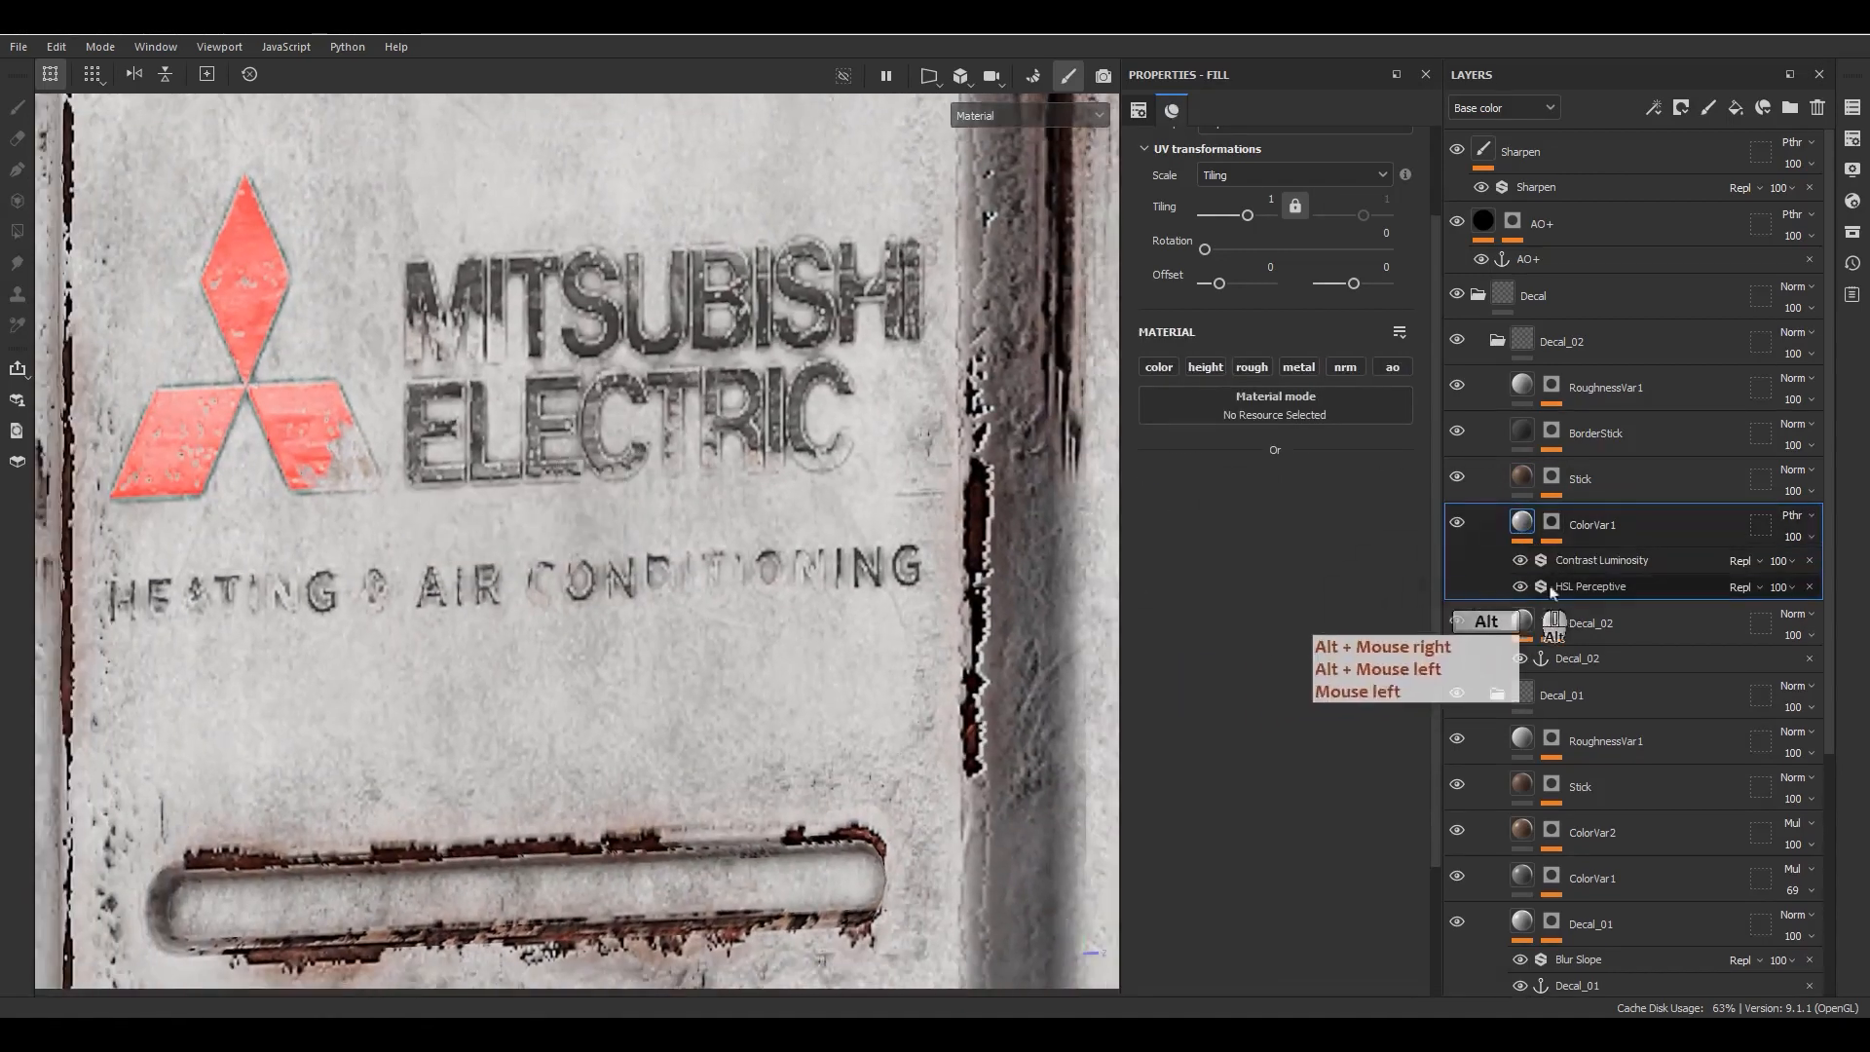
# Step: Try shifting the hue, saturation and lightness of ColorVar1's HSL Perceptive filter, undoing each change
pyautogui.click(1578, 586)
pyautogui.keyDown('alt'); pyautogui.moveTo(612, 515); pyautogui.dragTo(716, 612, button='middle'); pyautogui.keyUp('alt')
pyautogui.keyDown('alt'); pyautogui.moveTo(716, 612); pyautogui.dragTo(782, 596); pyautogui.keyUp('alt')
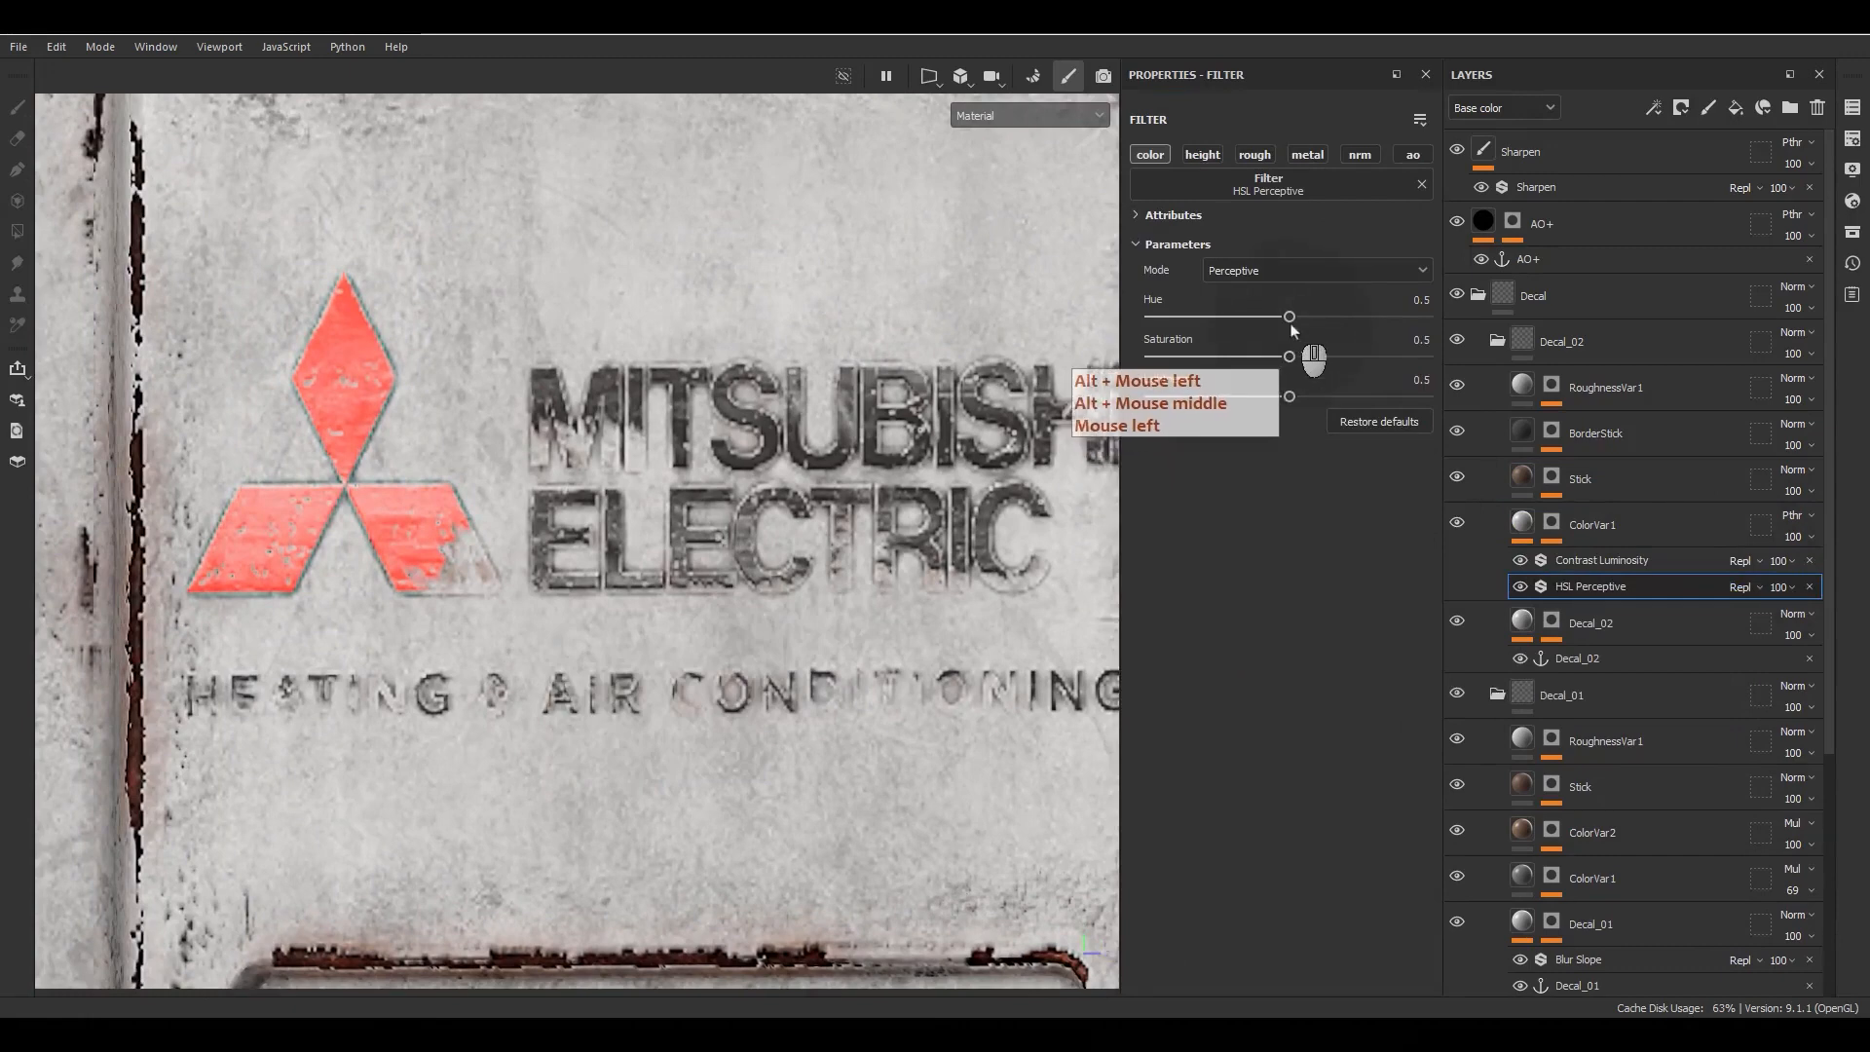
pyautogui.moveTo(1290, 316); pyautogui.dragTo(1297, 318)
pyautogui.hotkey('ctrl', 'z')
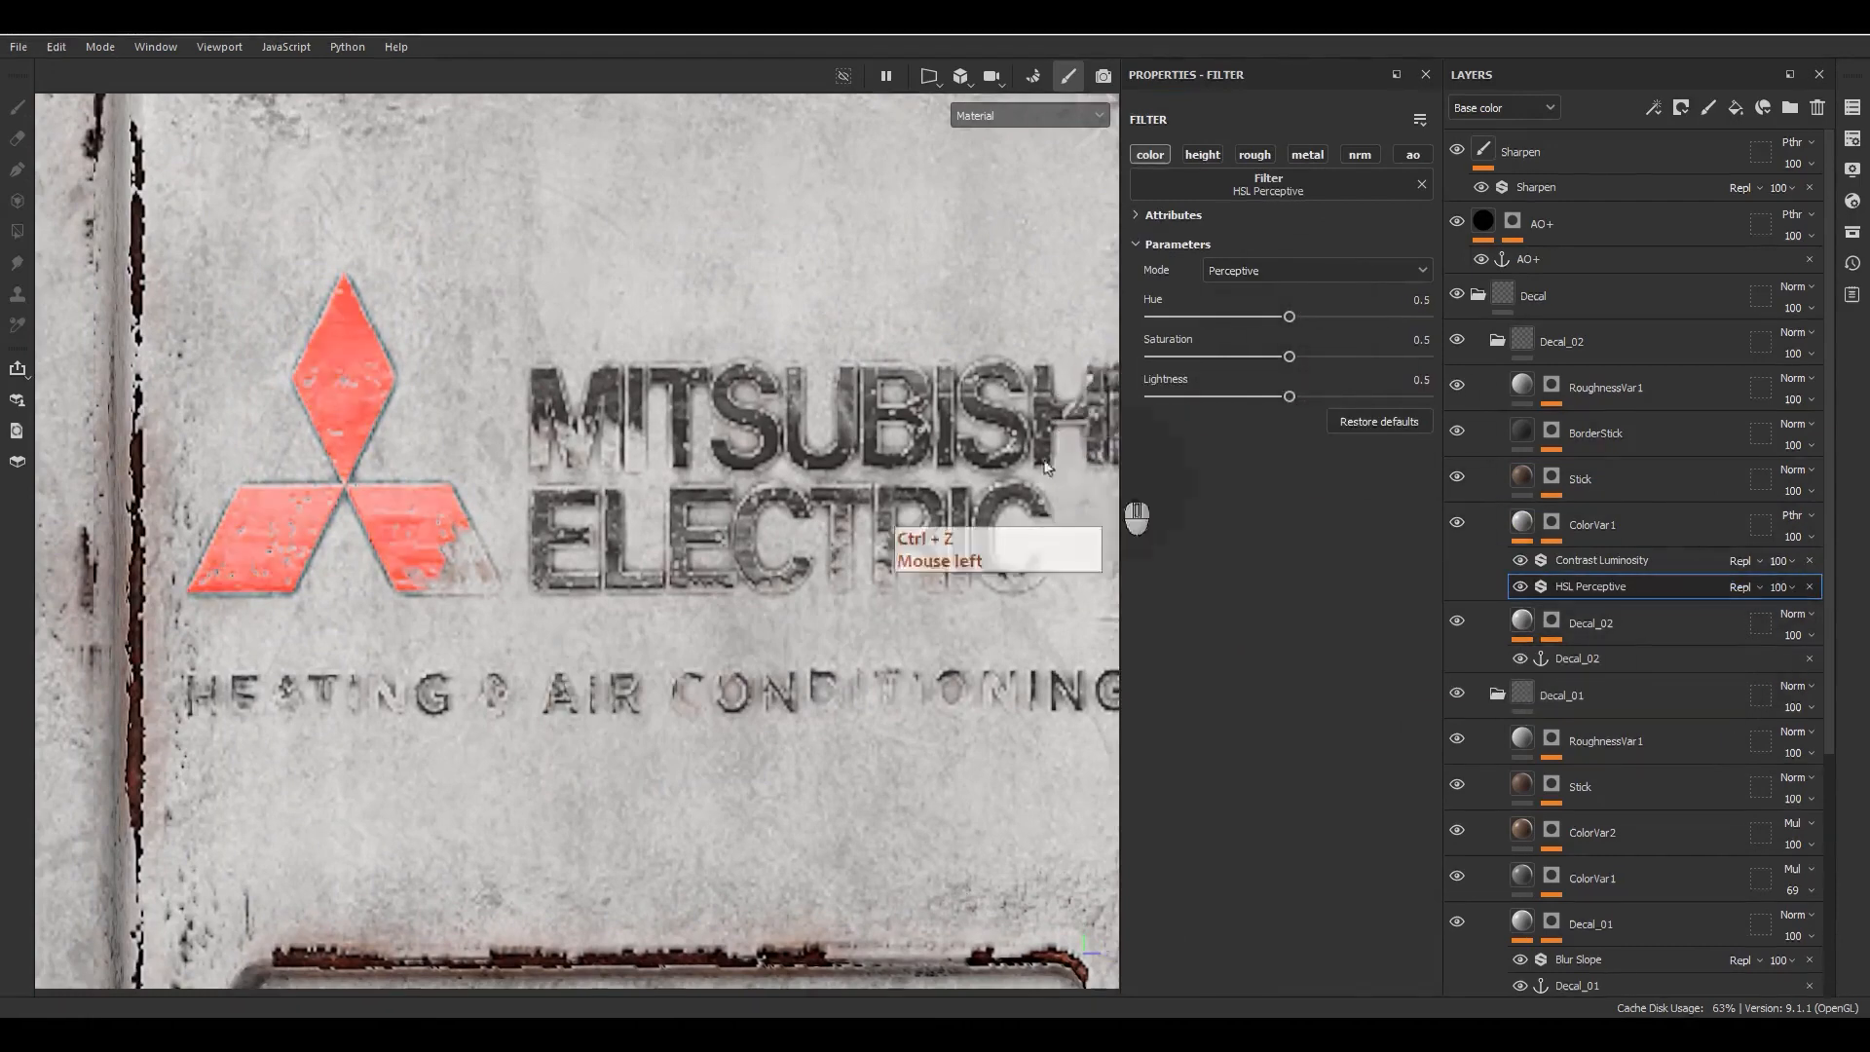
pyautogui.keyDown('alt'); pyautogui.moveTo(1127, 517); pyautogui.dragTo(877, 409); pyautogui.keyUp('alt')
pyautogui.keyDown('alt'); pyautogui.moveTo(877, 409); pyautogui.dragTo(830, 365, button='right'); pyautogui.keyUp('alt')
pyautogui.keyDown('alt'); pyautogui.moveTo(830, 365); pyautogui.dragTo(809, 390); pyautogui.keyUp('alt')
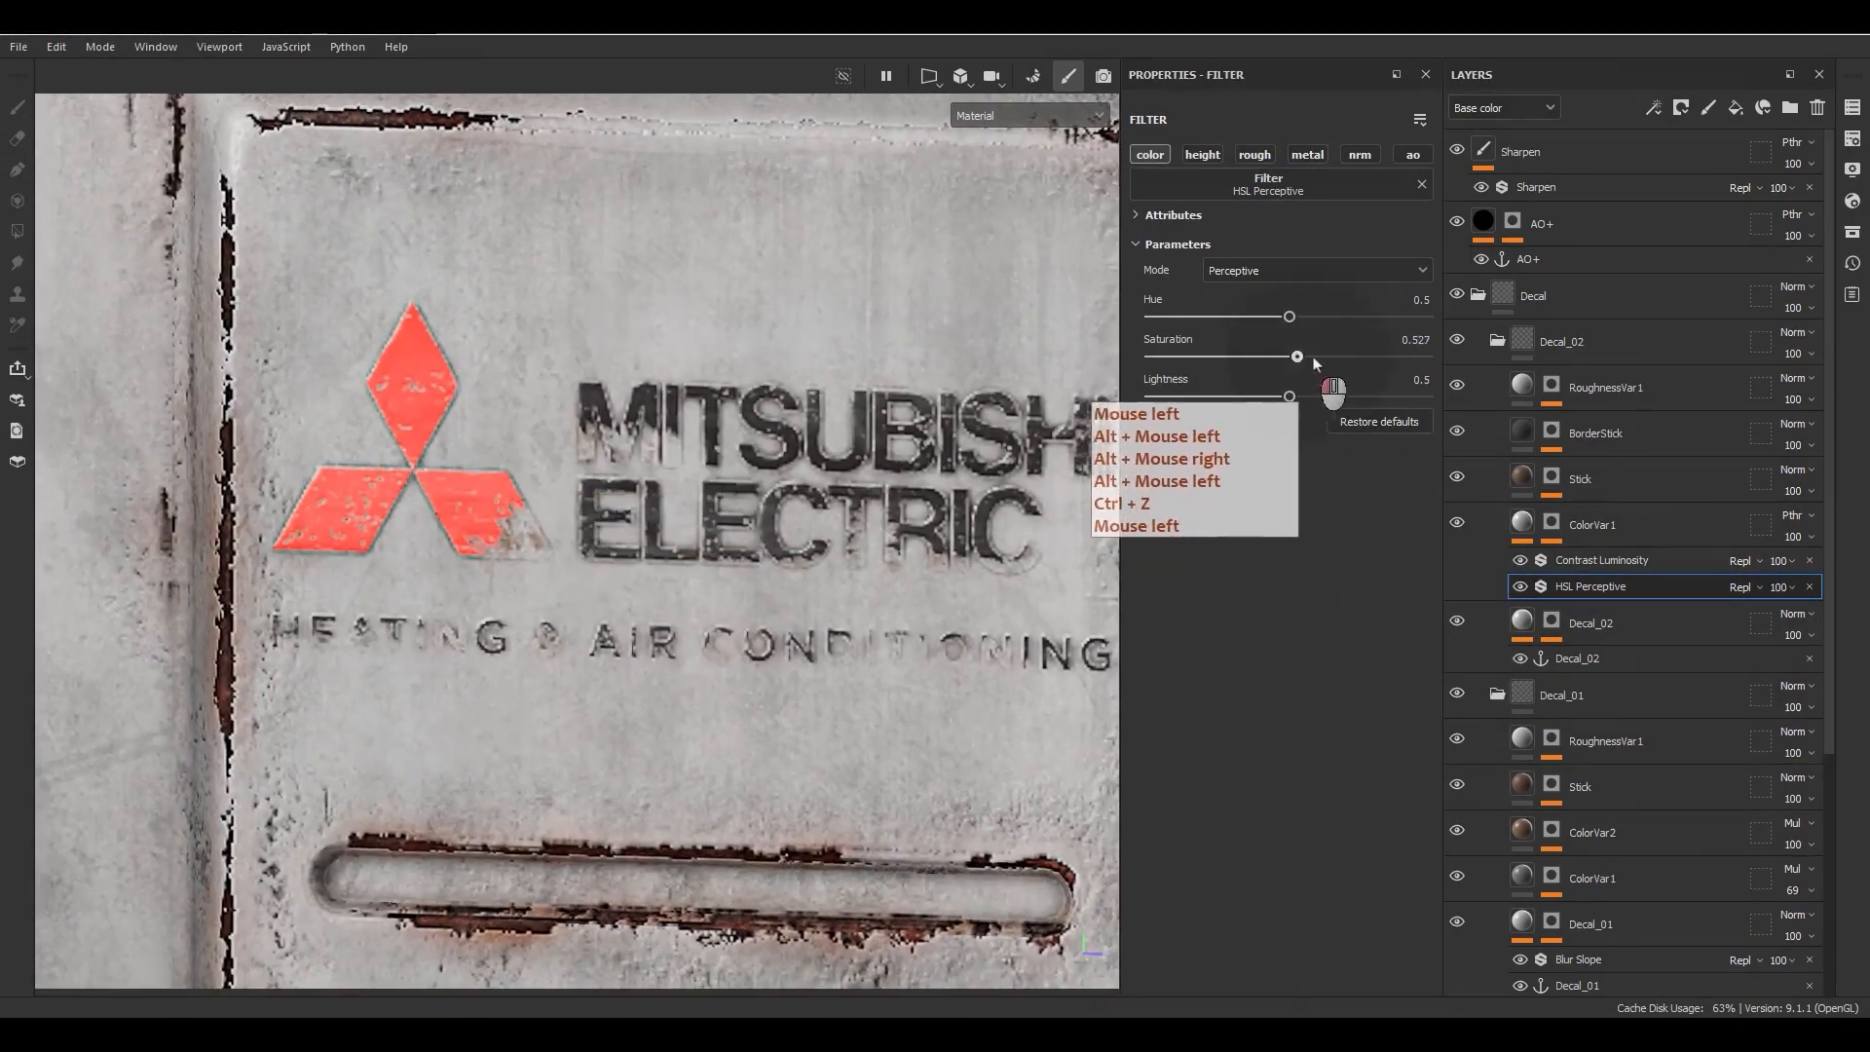
pyautogui.moveTo(1290, 356)
pyautogui.mouseDown()
pyautogui.moveTo(1349, 364)
pyautogui.moveTo(1294, 358)
pyautogui.mouseUp()
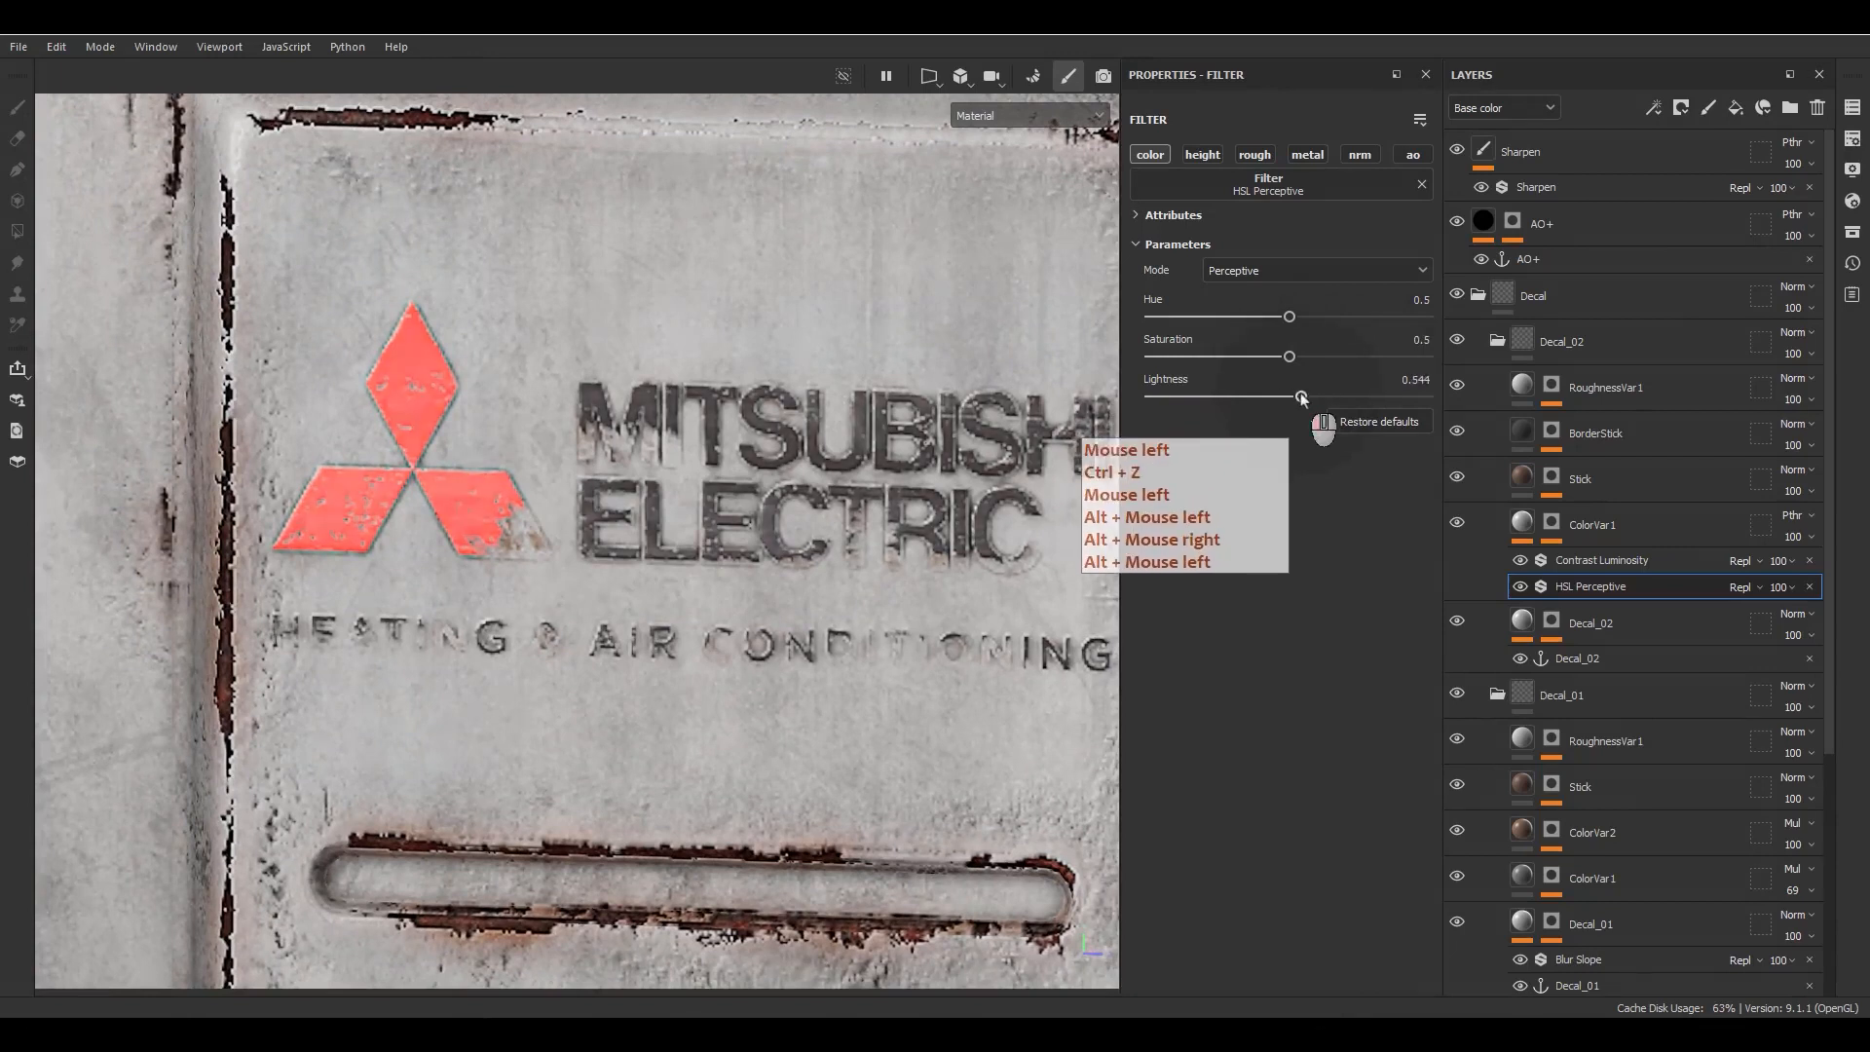
pyautogui.hotkey('ctrl', 'z')
# Step: Set the HSL Perceptive filter's blending mode to Soft light and its hue to about 0.541, checking the logo up close
pyautogui.click(1734, 590)
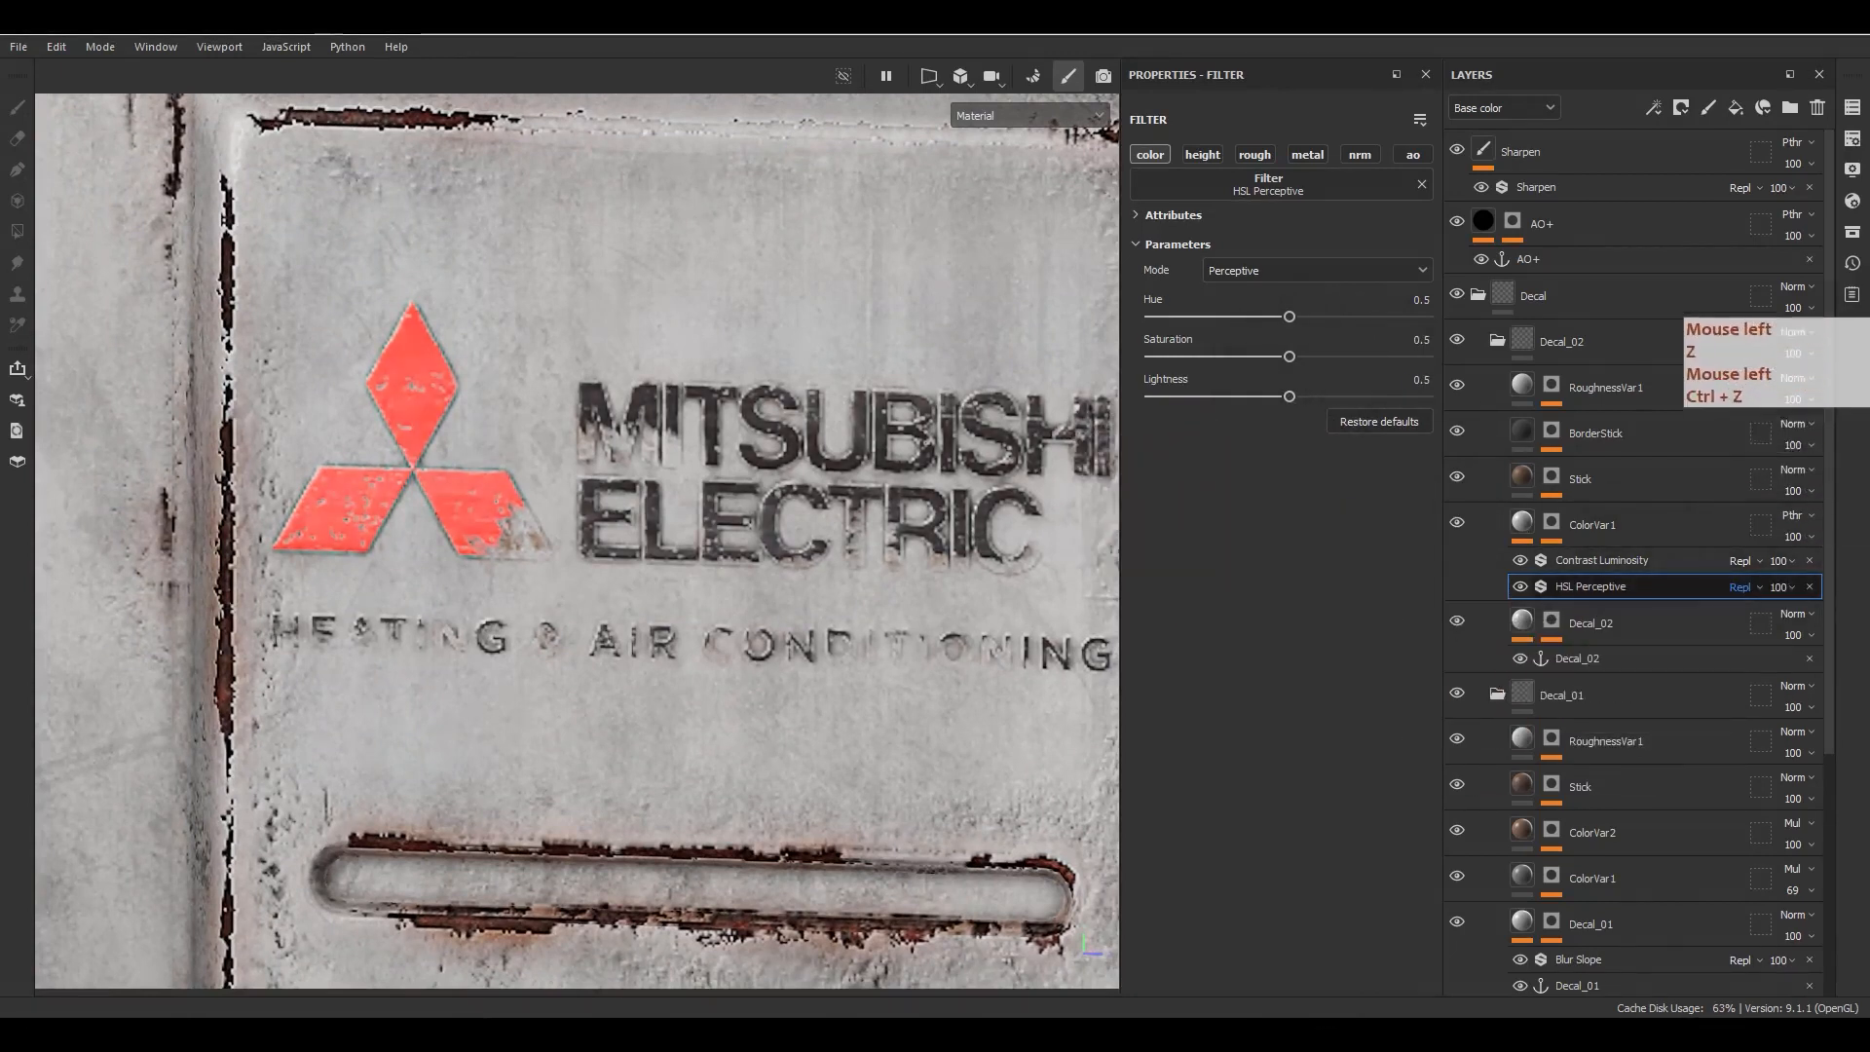
pyautogui.click(1740, 429)
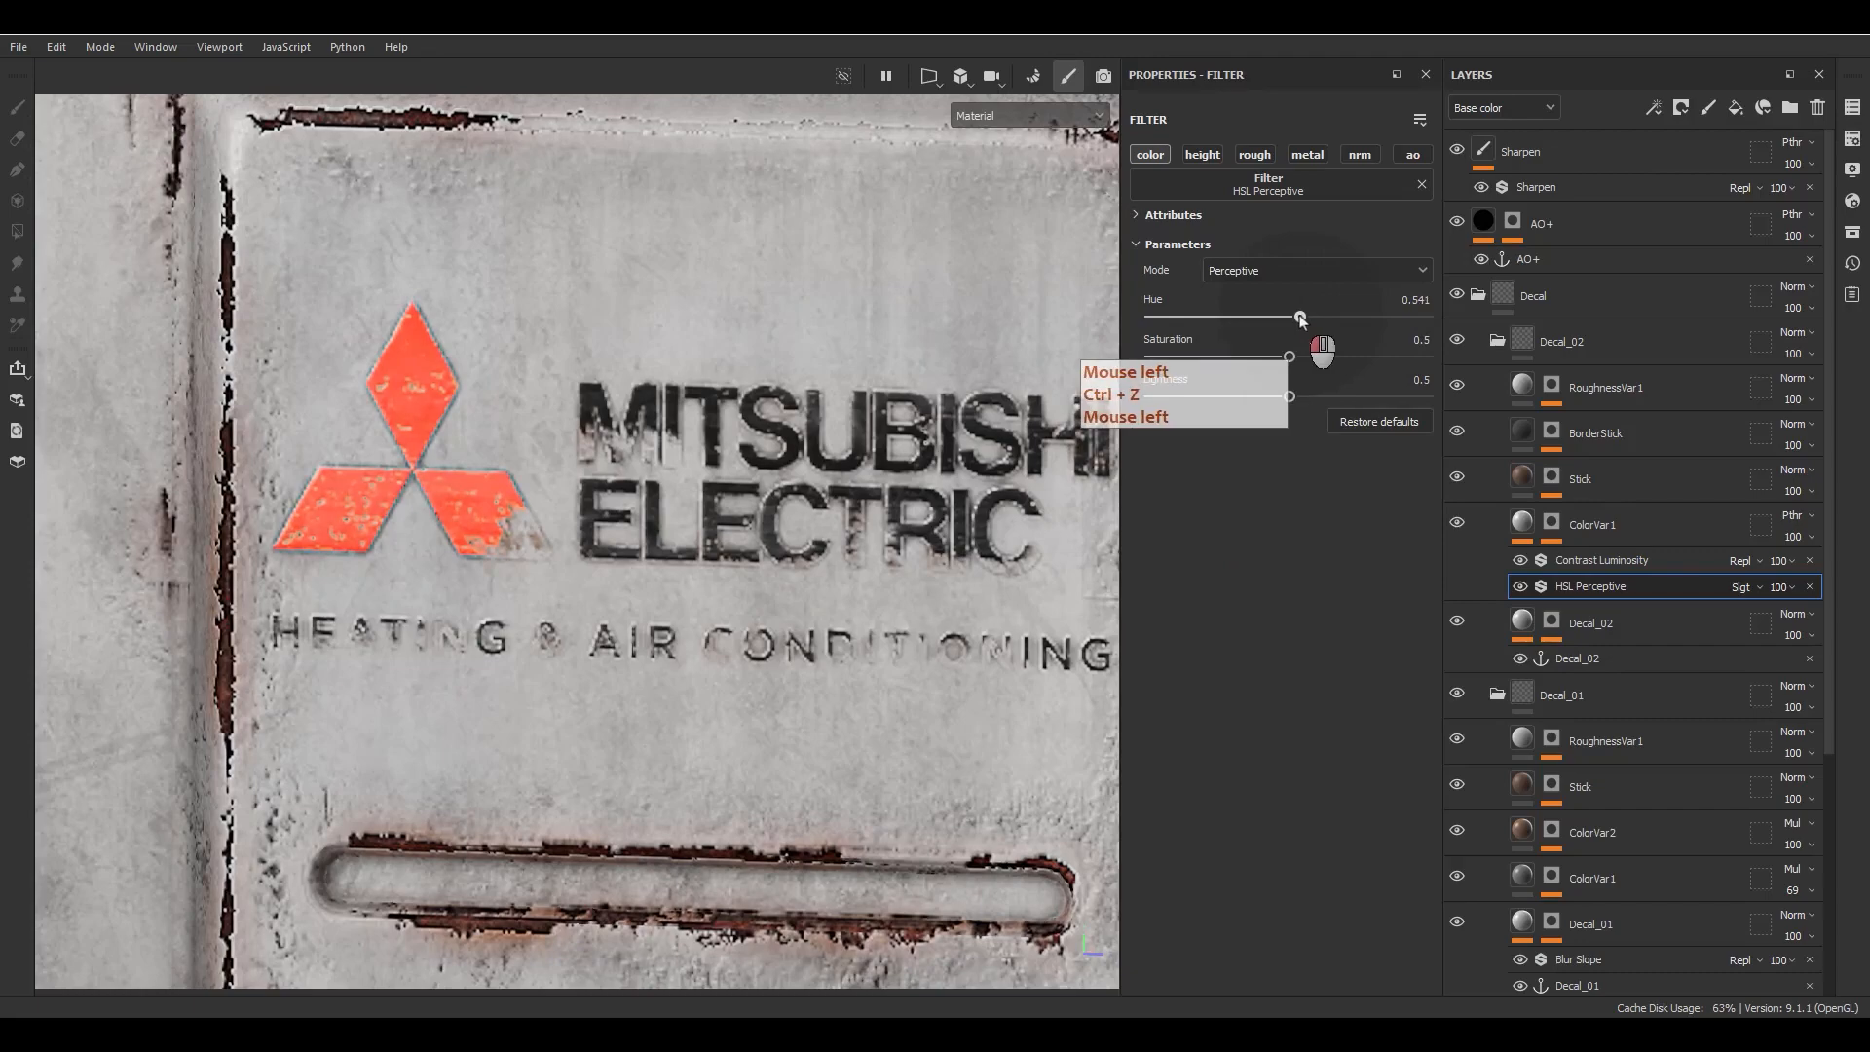
pyautogui.keyDown('alt'); pyautogui.moveTo(832, 551); pyautogui.dragTo(828, 553); pyautogui.keyUp('alt')
pyautogui.scroll(5, 464, 552)
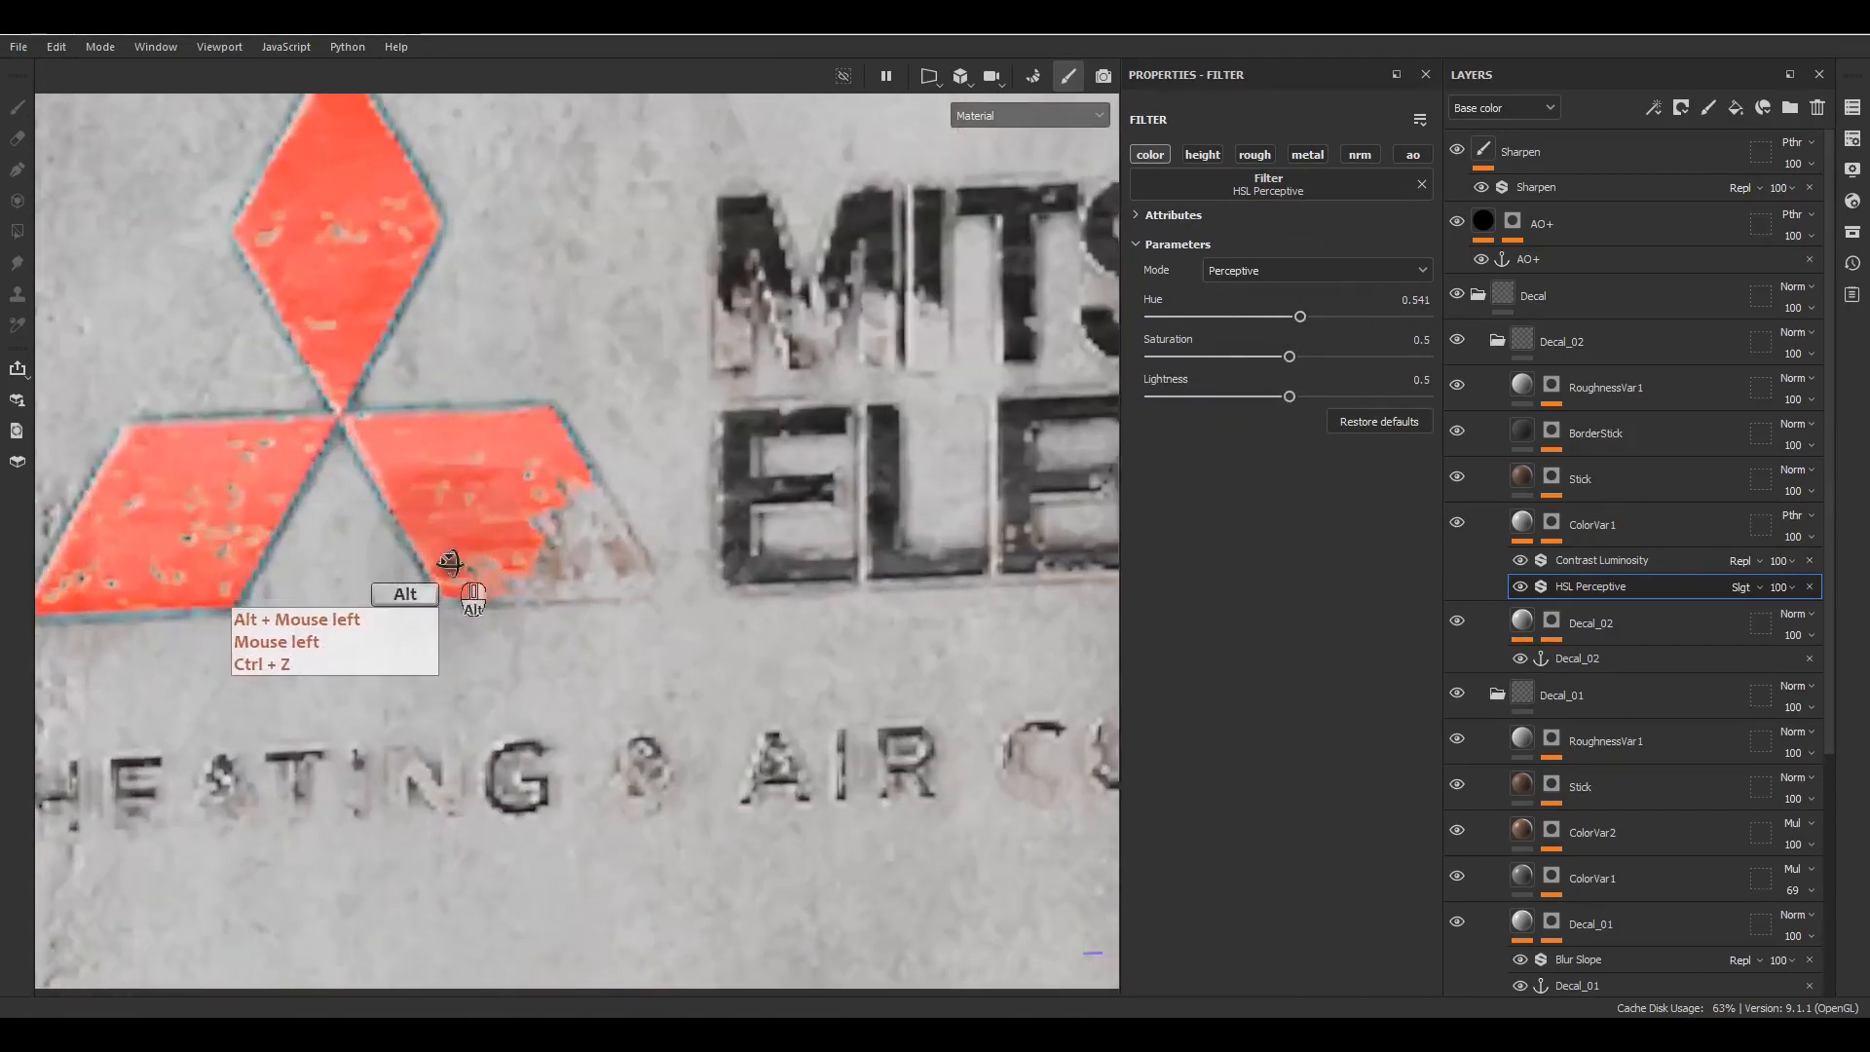
pyautogui.keyDown('alt'); pyautogui.moveTo(449, 562); pyautogui.dragTo(560, 609); pyautogui.keyUp('alt')
pyautogui.scroll(-5, 548, 518)
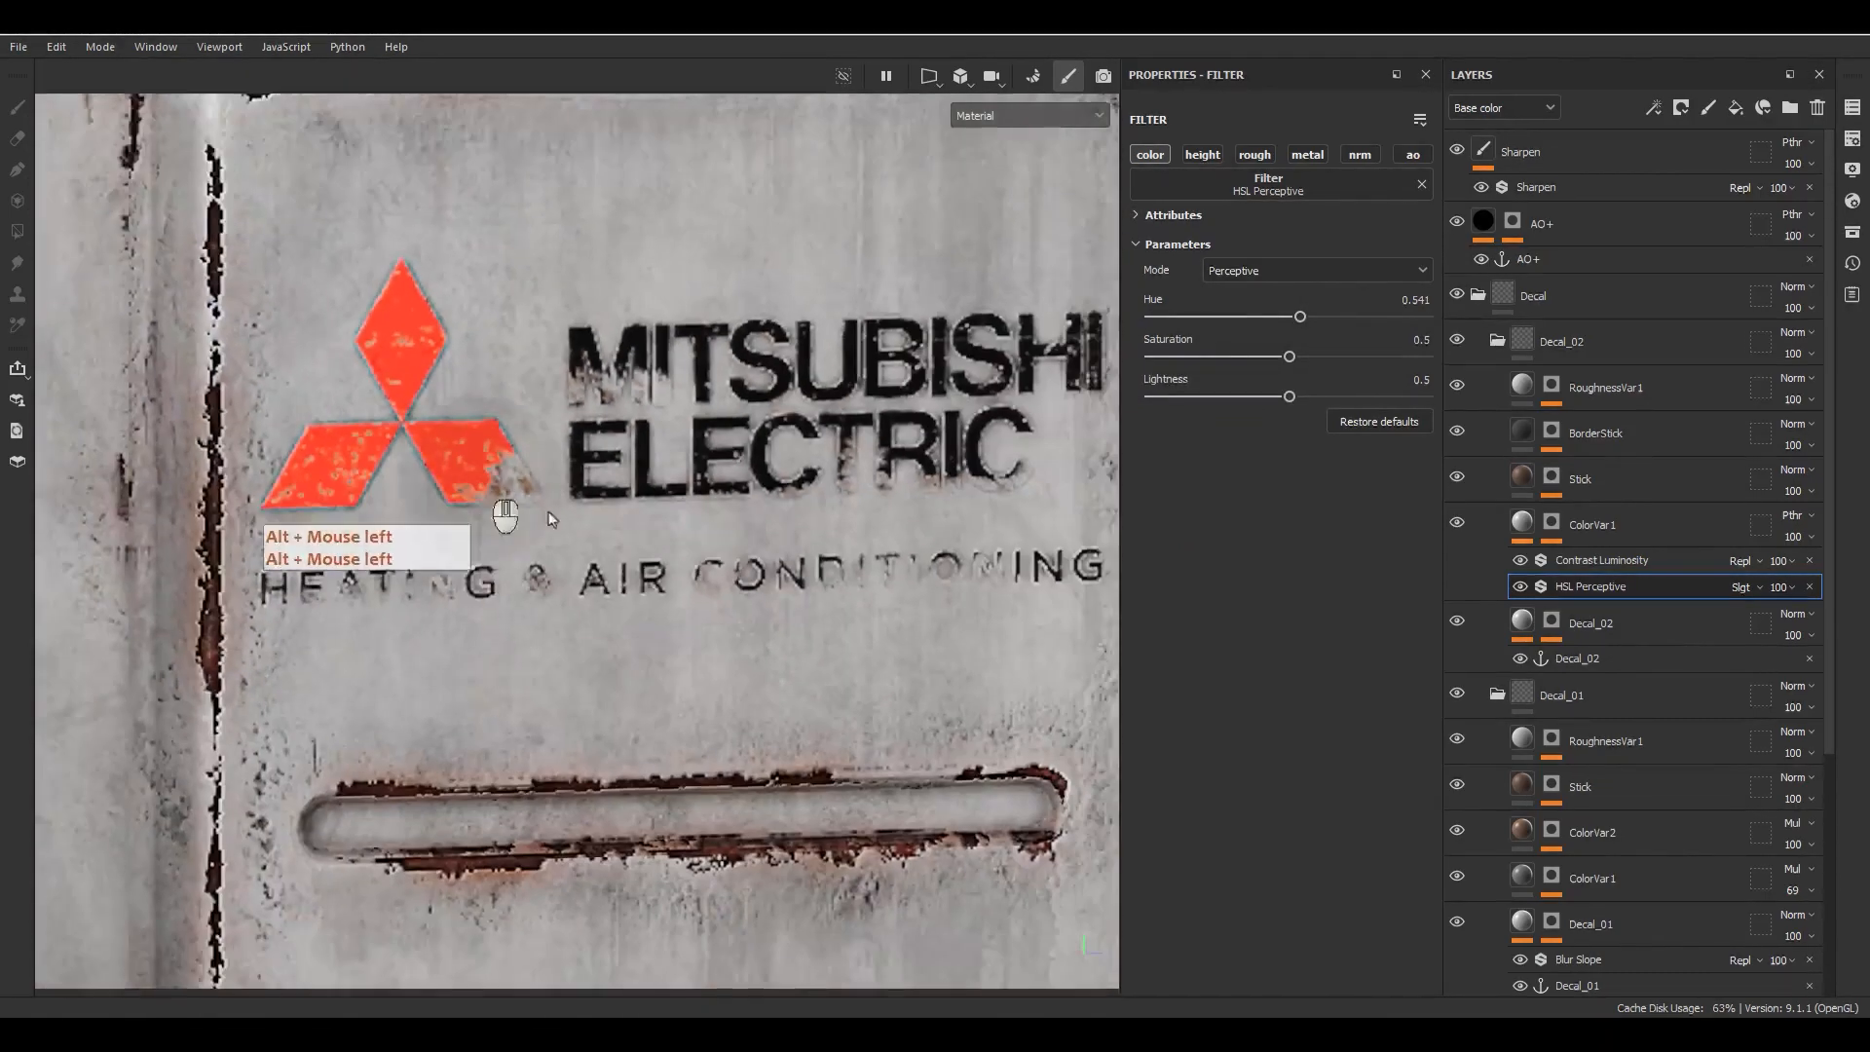
pyautogui.keyDown('alt'); pyautogui.moveTo(548, 518); pyautogui.dragTo(624, 545); pyautogui.keyUp('alt')
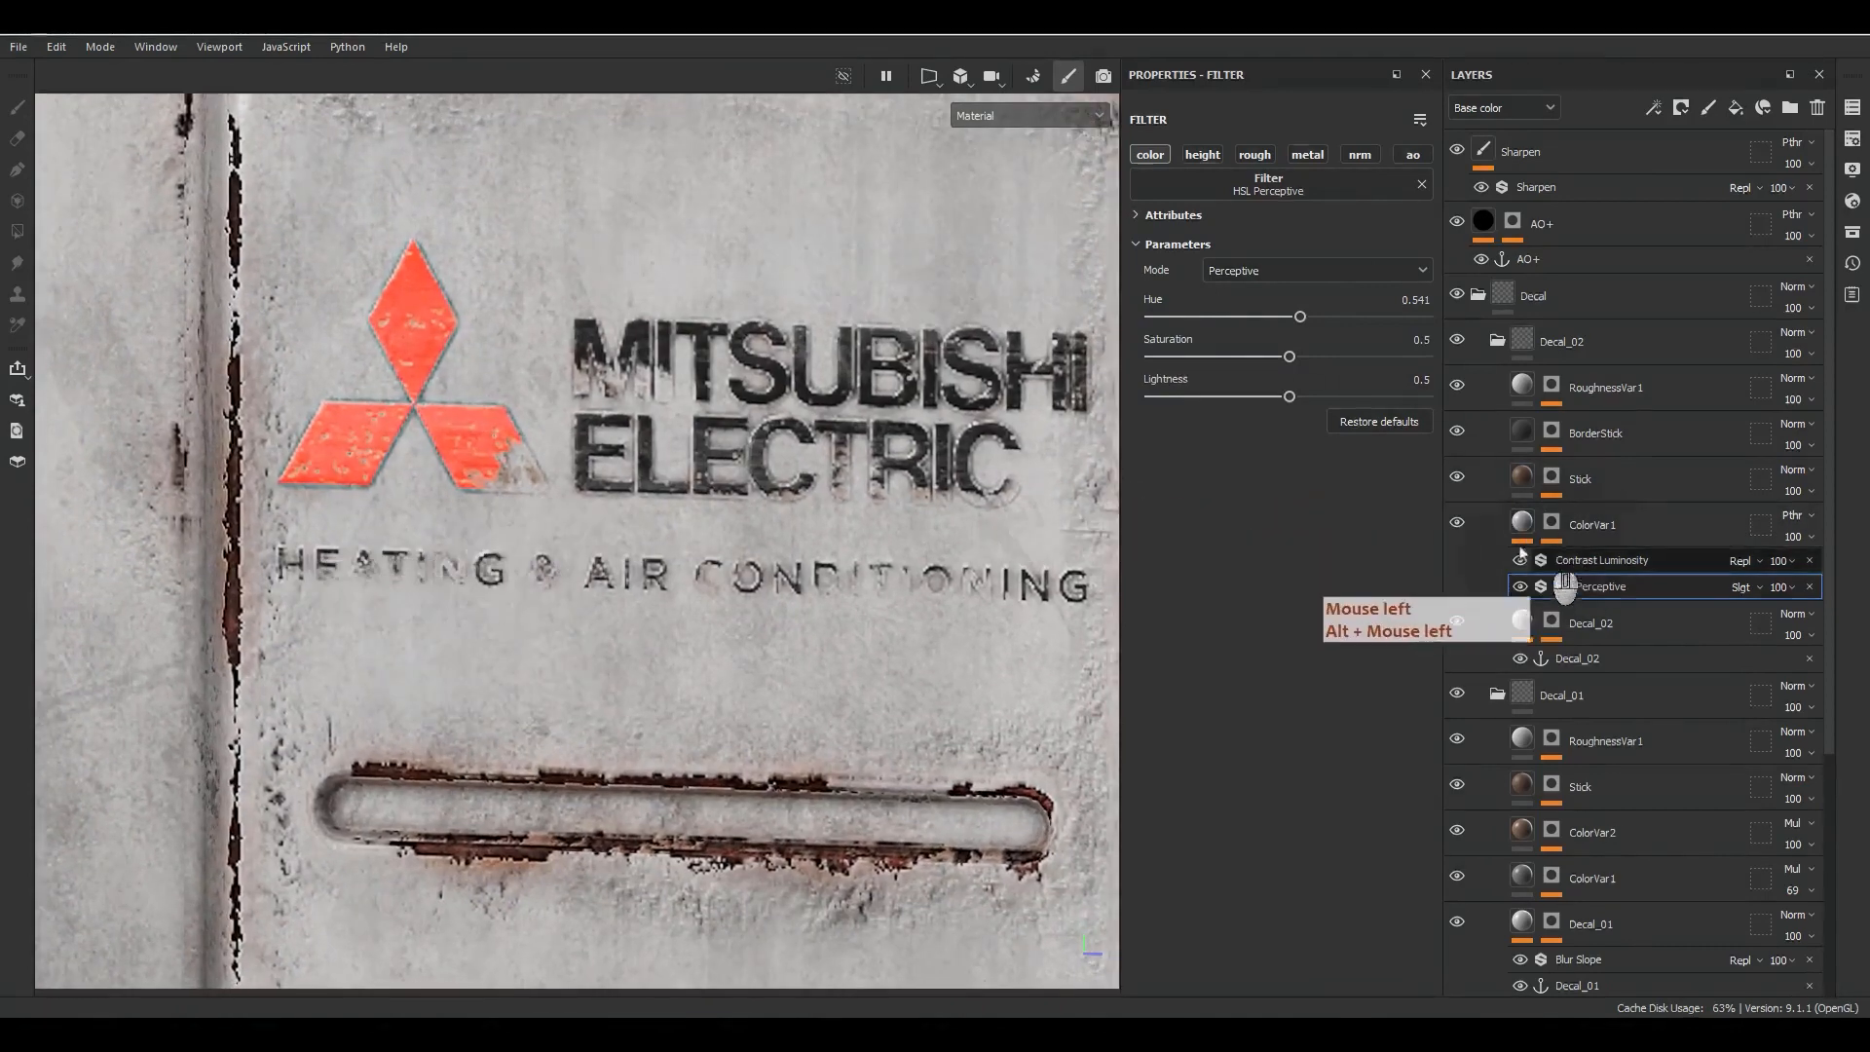
# Step: Set ColorVar1's Contrast Luminosity filter to a contrast of about -0.217 and a luminosity of about 0.146
pyautogui.click(1525, 555)
pyautogui.moveTo(1204, 299); pyautogui.dragTo(1301, 325)
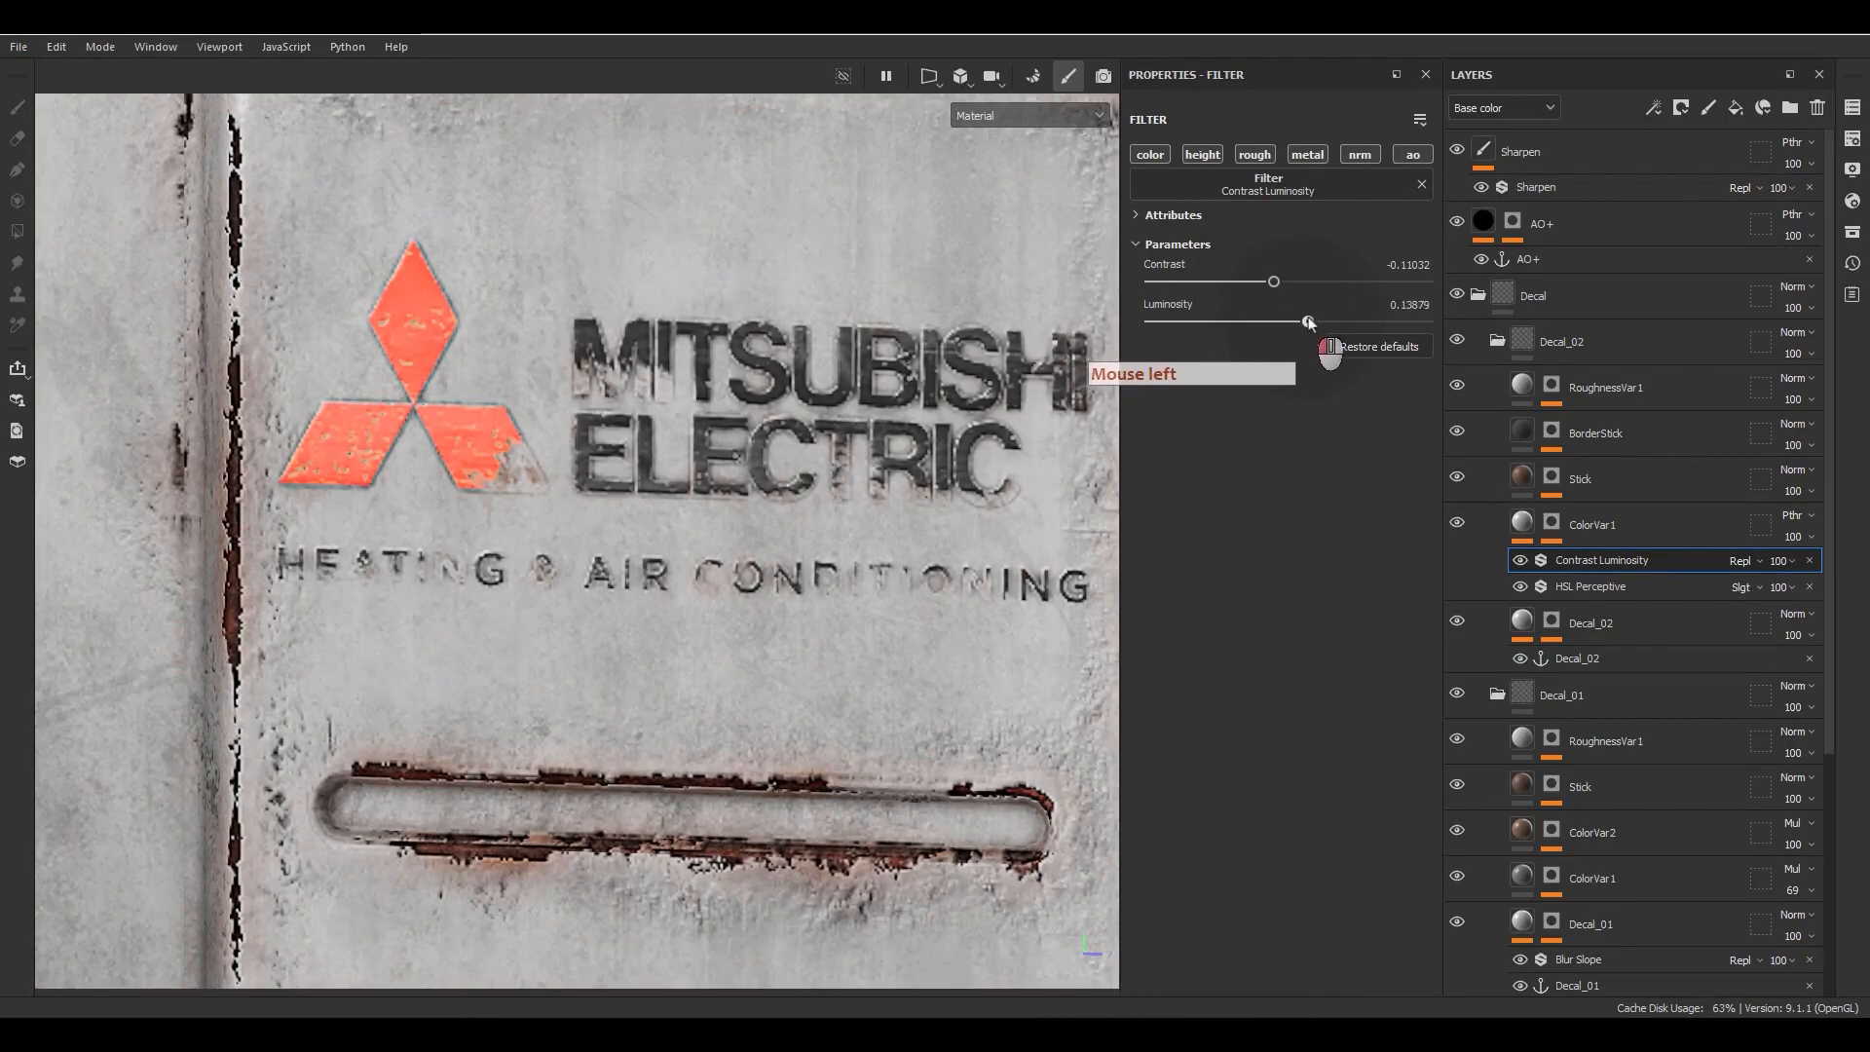
pyautogui.moveTo(1260, 289); pyautogui.dragTo(1259, 288)
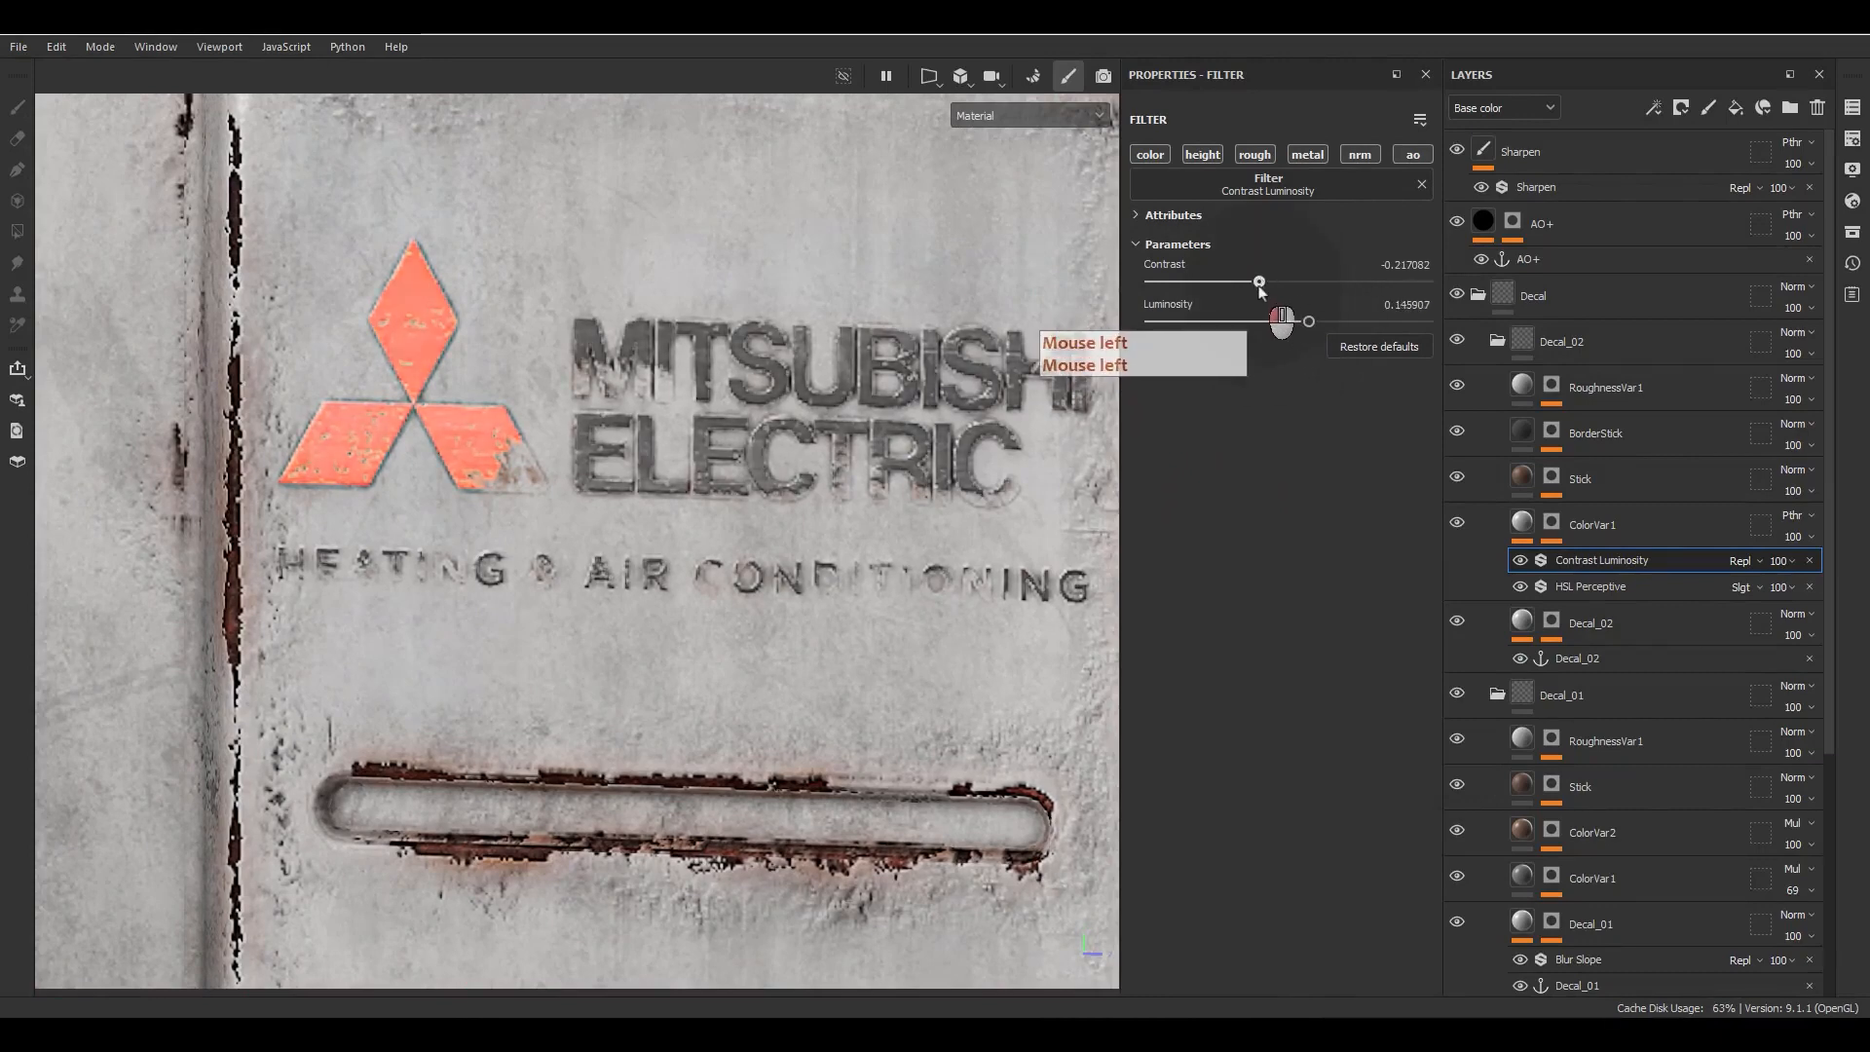
pyautogui.scroll(-7, 708, 504)
pyautogui.keyDown('alt'); pyautogui.moveTo(721, 526); pyautogui.dragTo(674, 571); pyautogui.keyUp('alt')
pyautogui.scroll(5, 708, 477)
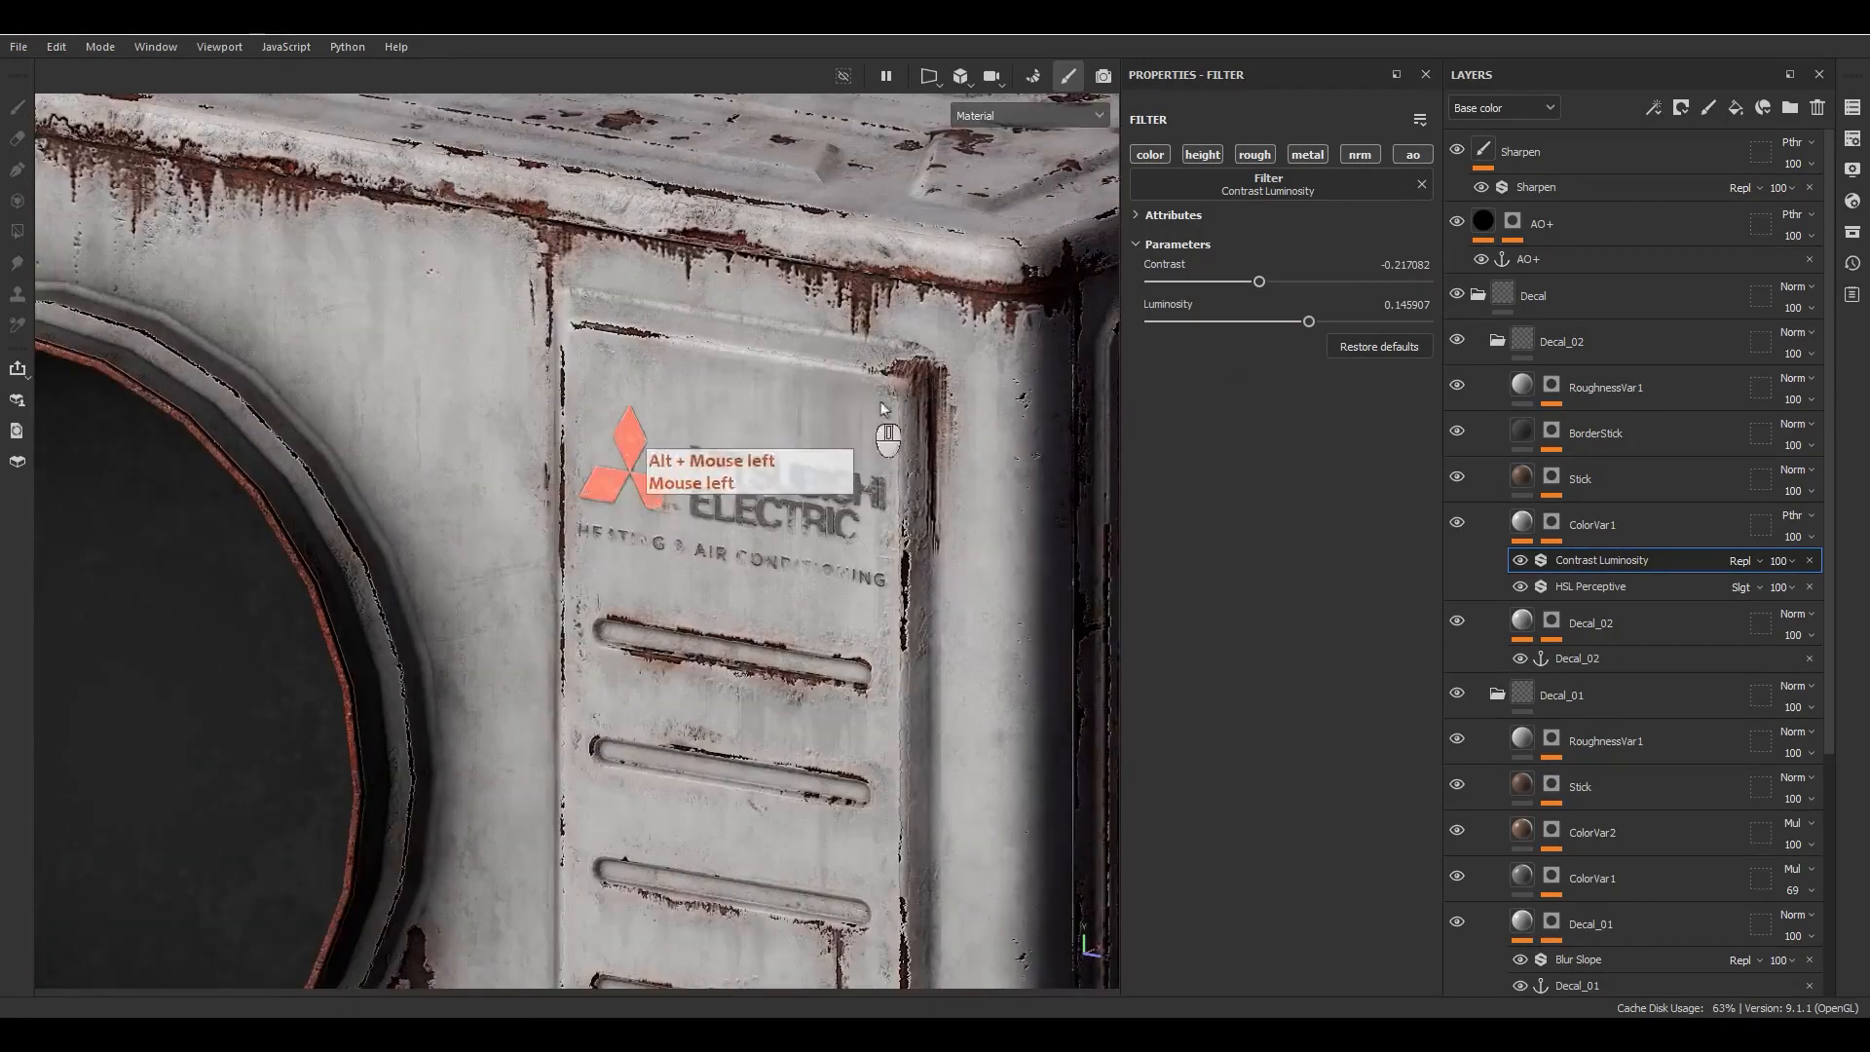
# Step: Test stronger luminosity and contrast on the Contrast Luminosity filter, restore the luminosity and set contrast to about -0.11
pyautogui.click(1277, 284)
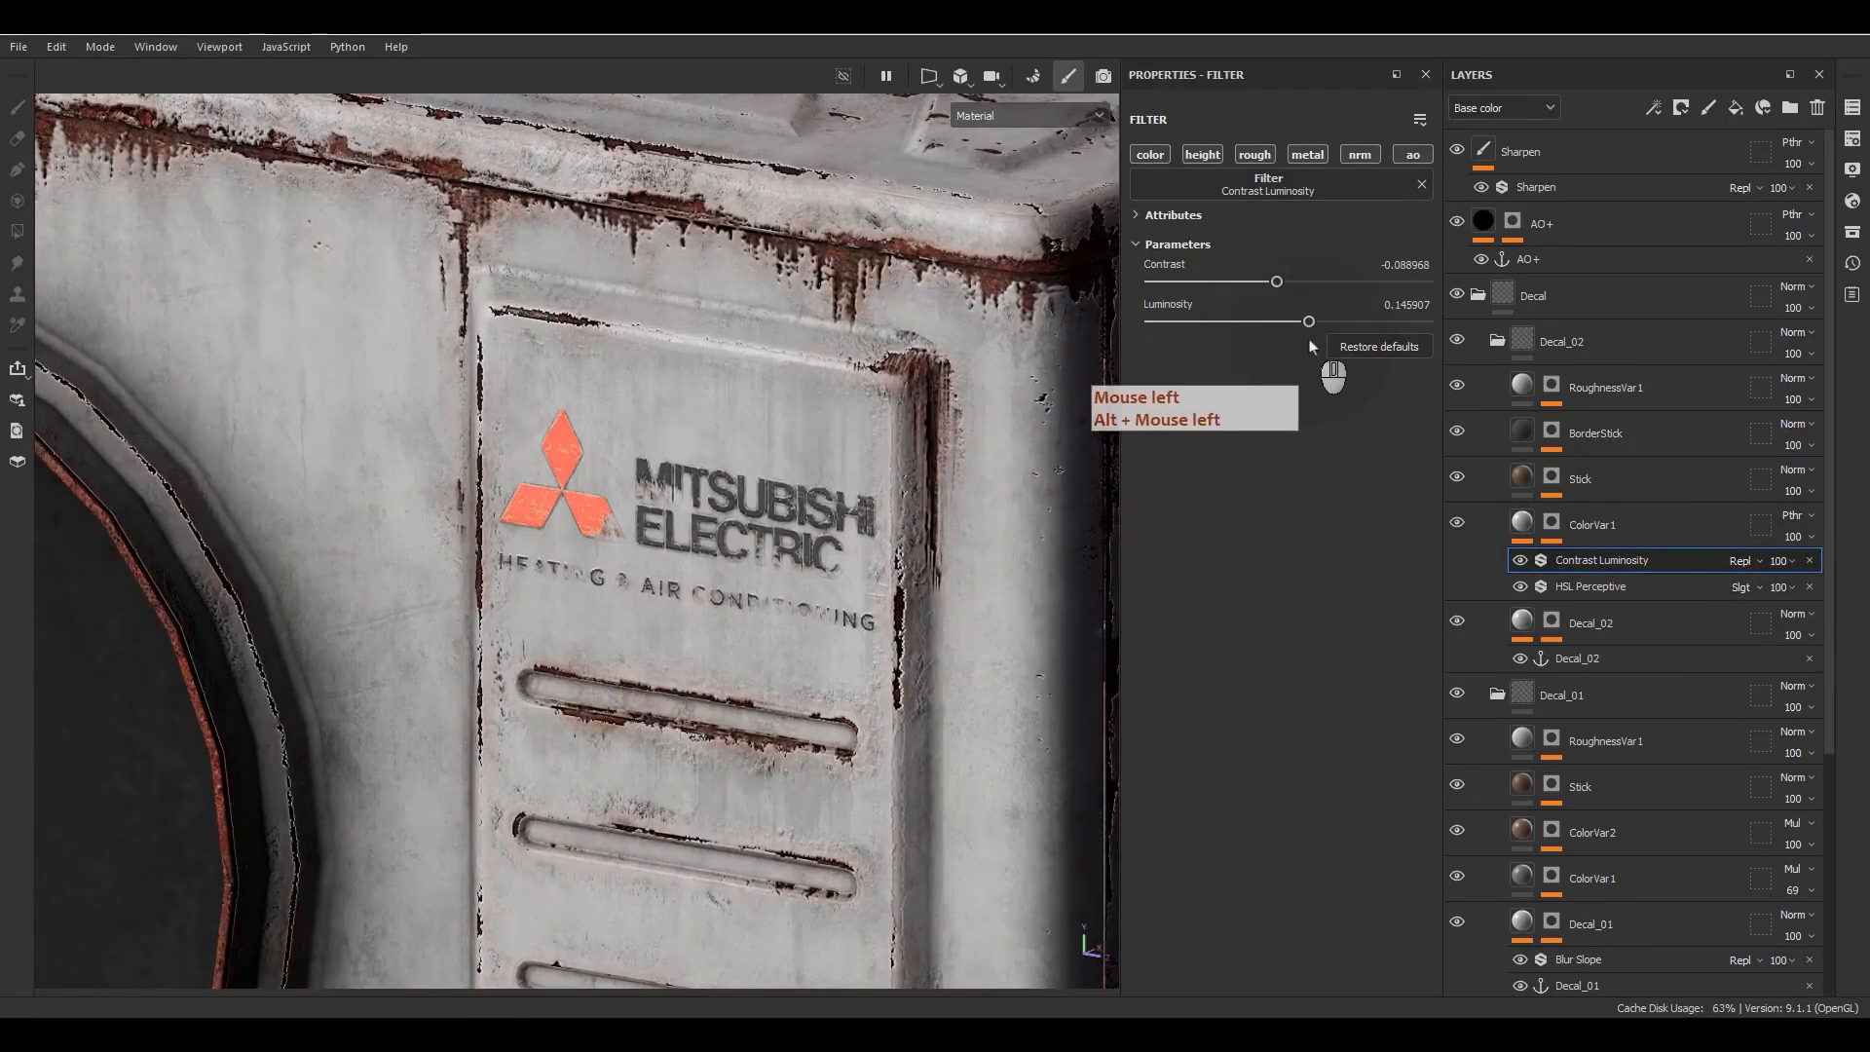
pyautogui.click(1387, 332)
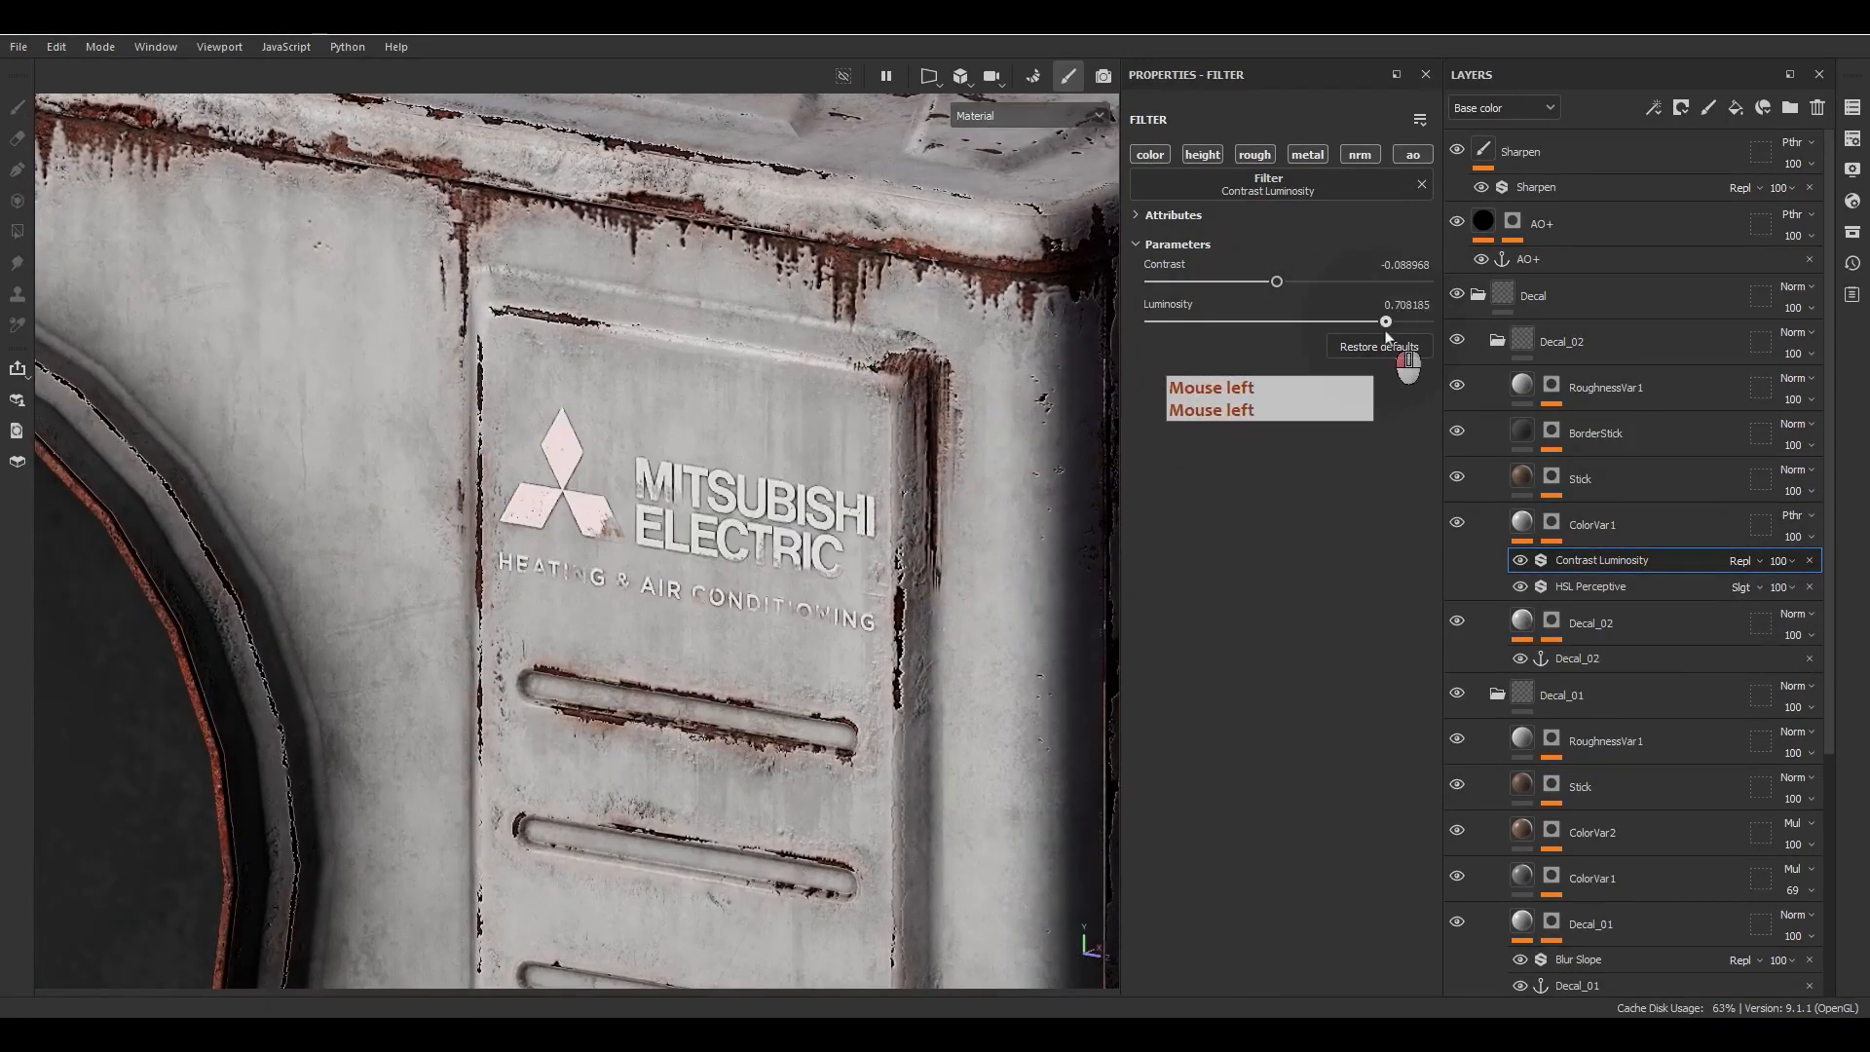
pyautogui.keyDown('ctrl'); pyautogui.moveTo(1311, 339); pyautogui.dragTo(1295, 335); pyautogui.keyUp('ctrl')
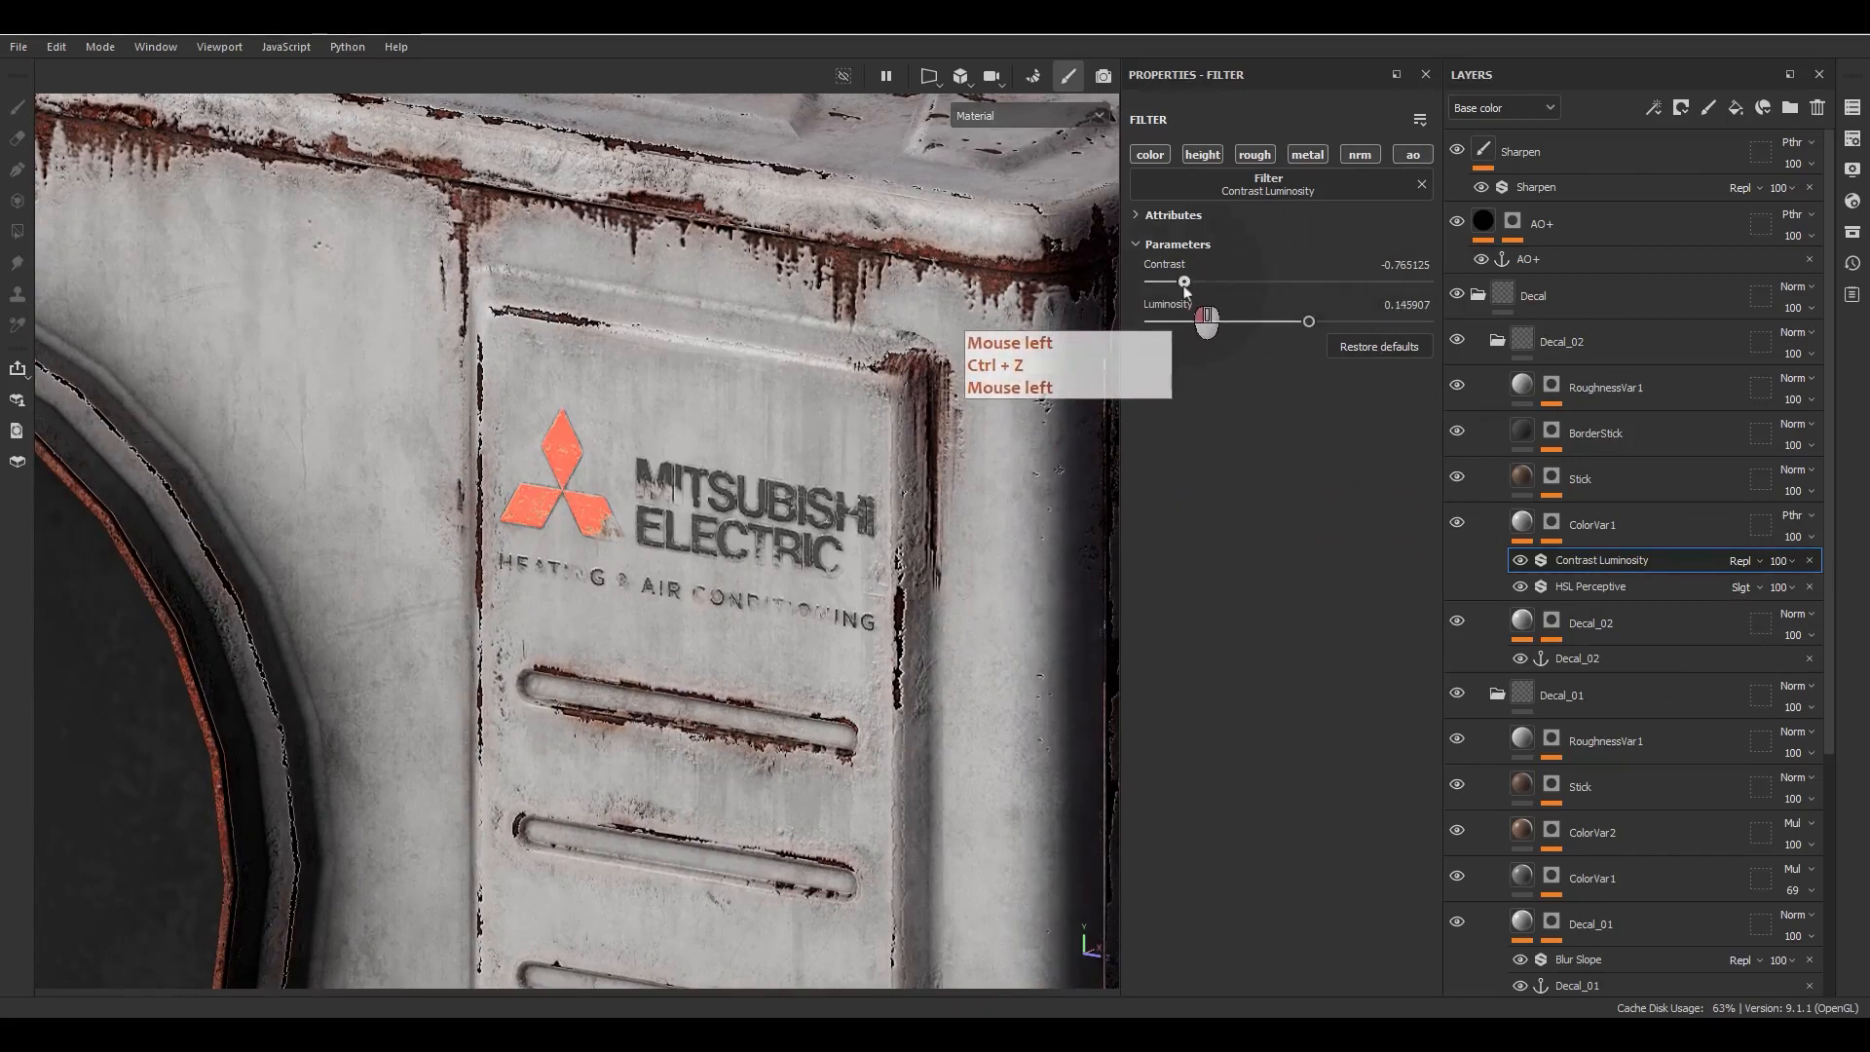
pyautogui.moveTo(1306, 296); pyautogui.dragTo(1293, 296)
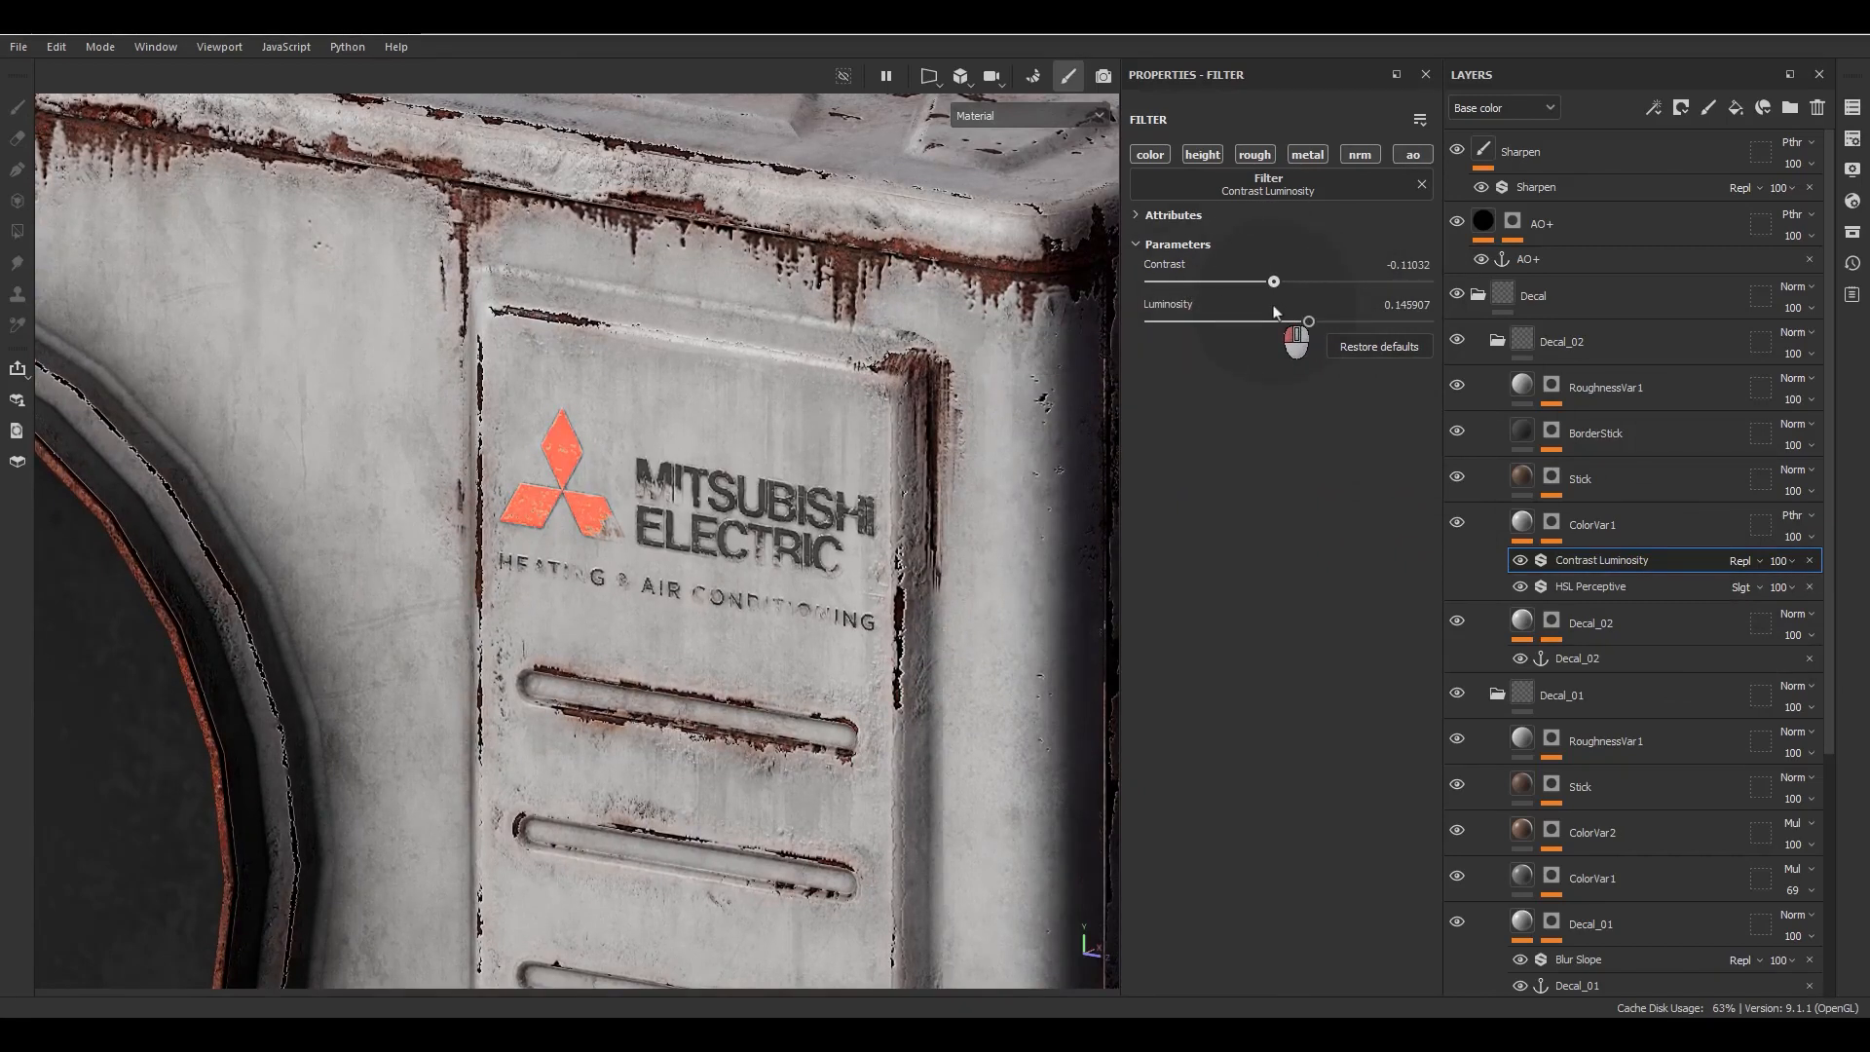
pyautogui.keyDown('alt'); pyautogui.moveTo(974, 438); pyautogui.dragTo(857, 516, button='right'); pyautogui.keyUp('alt')
pyautogui.keyDown('alt'); pyautogui.moveTo(858, 516); pyautogui.dragTo(857, 487); pyautogui.keyUp('alt')
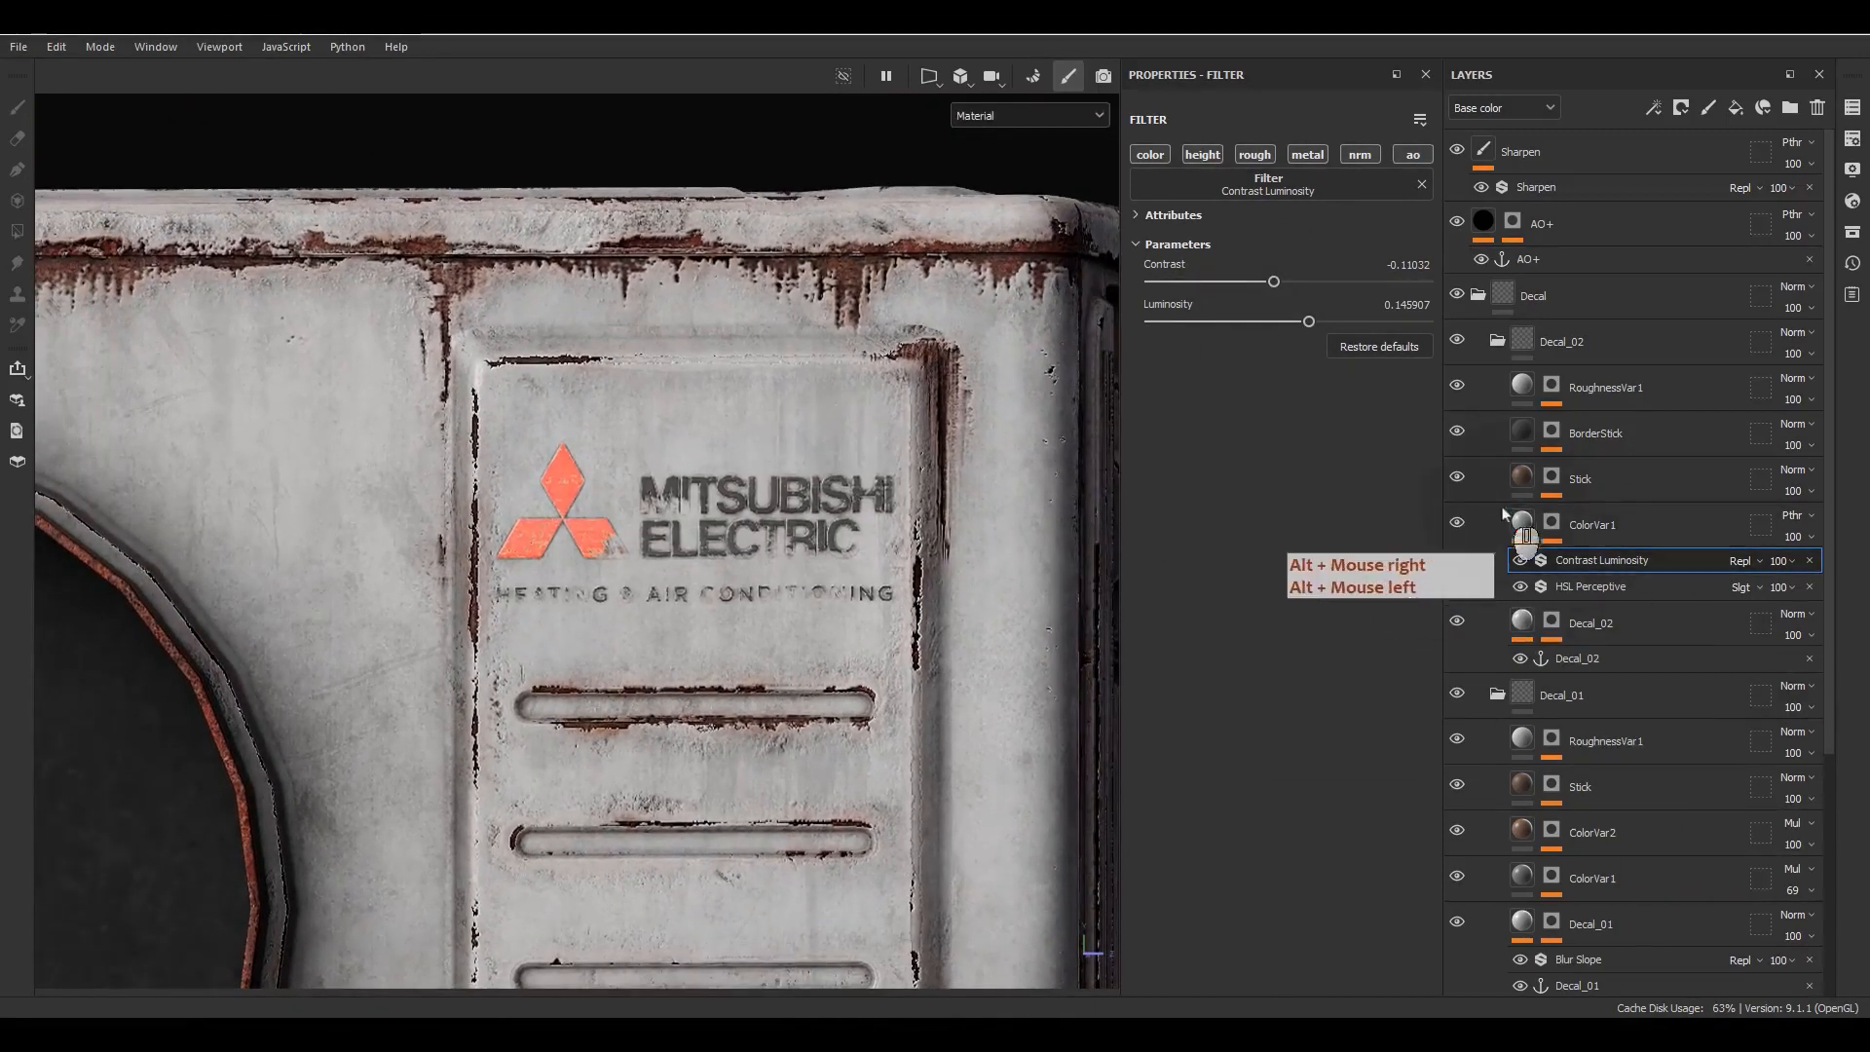
# Step: Add a Grunge Brushed fill above the anchor fill in ColorVar1's mask and blend it with Multiply
pyautogui.click(1549, 526)
pyautogui.keyDown('alt'); pyautogui.click(1547, 528); pyautogui.keyUp('alt')
pyautogui.click(1579, 560)
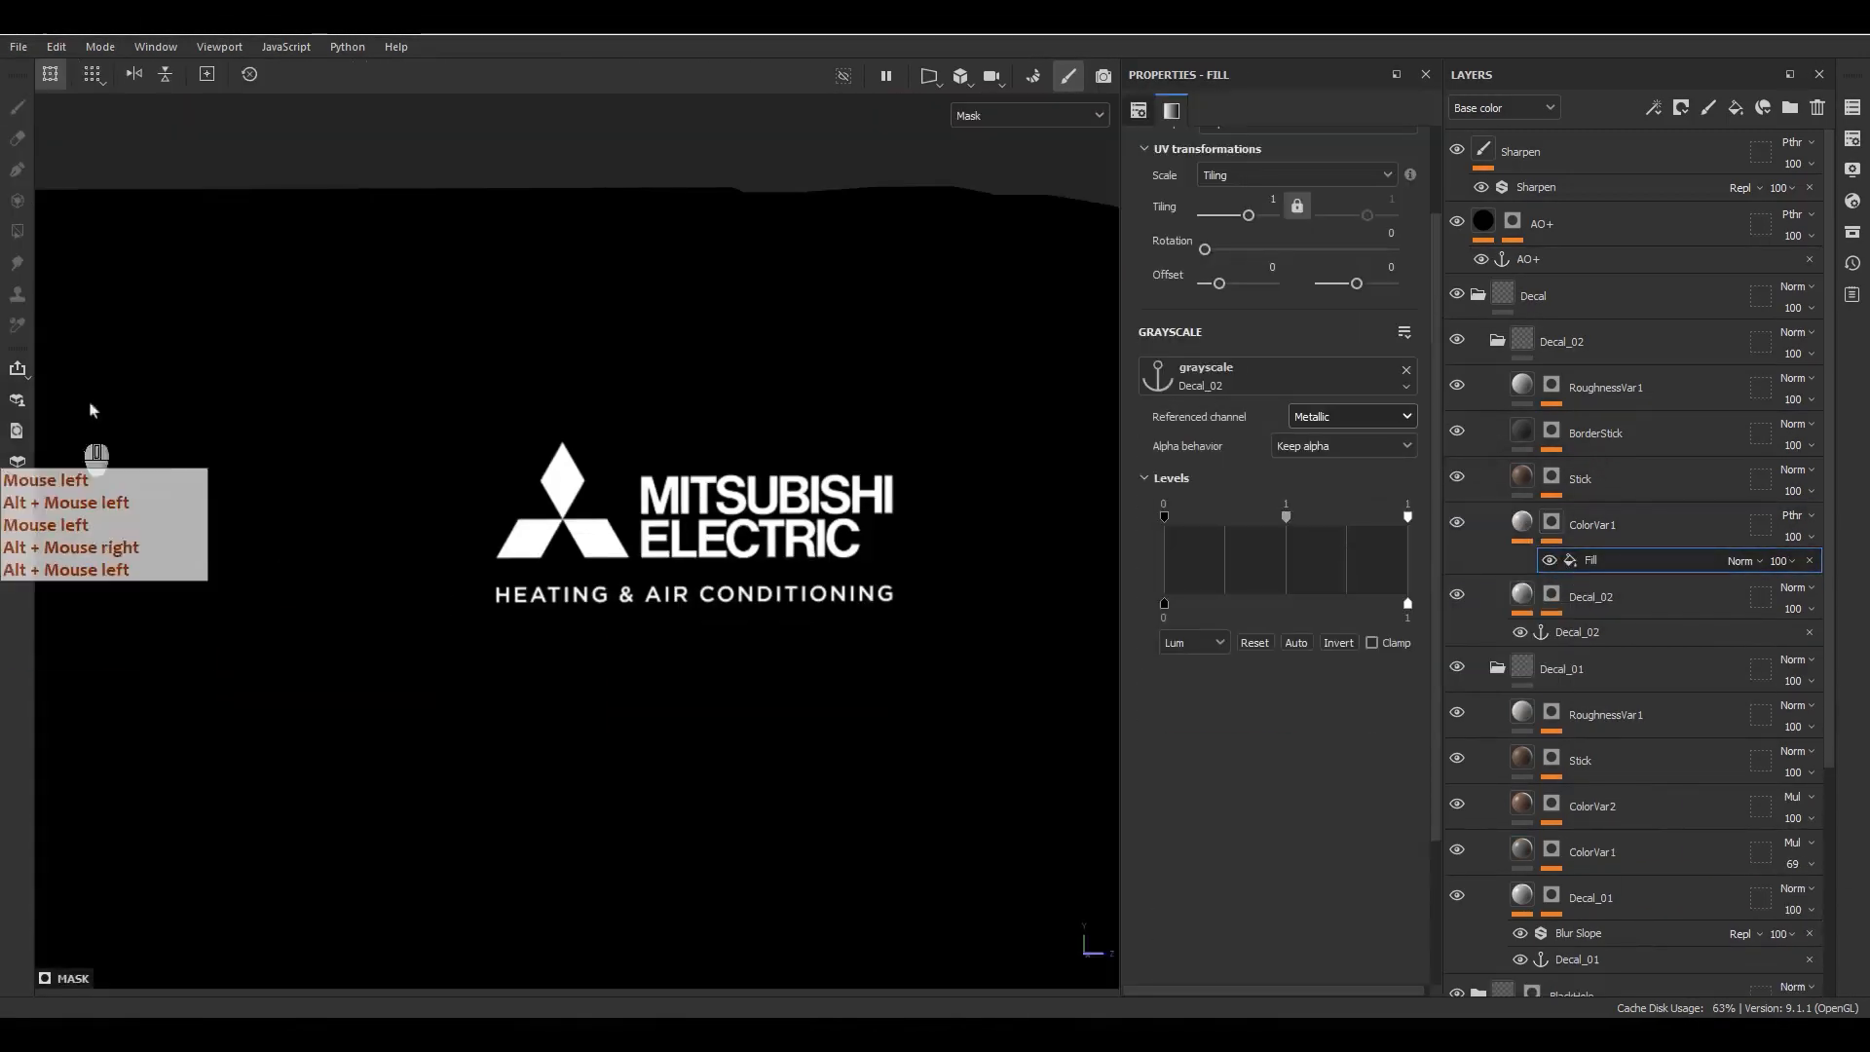
pyautogui.rightClick(1597, 561)
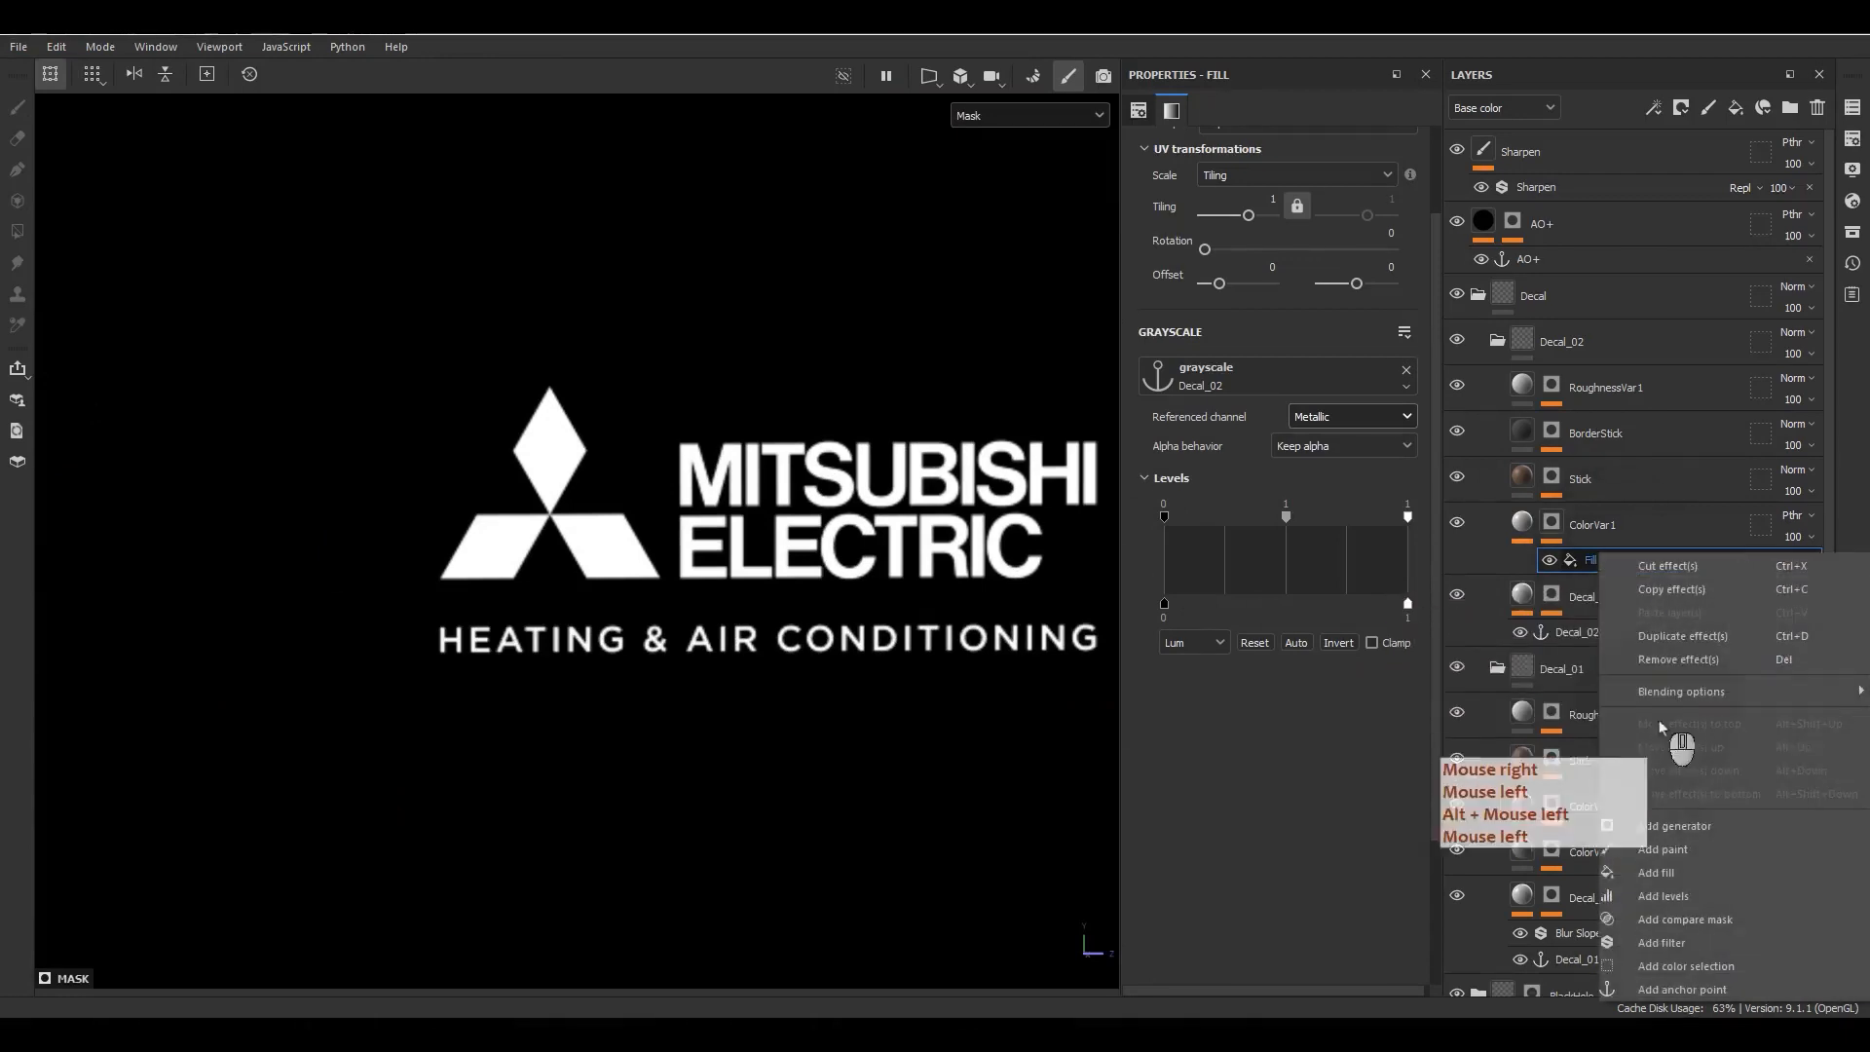
pyautogui.click(1648, 875)
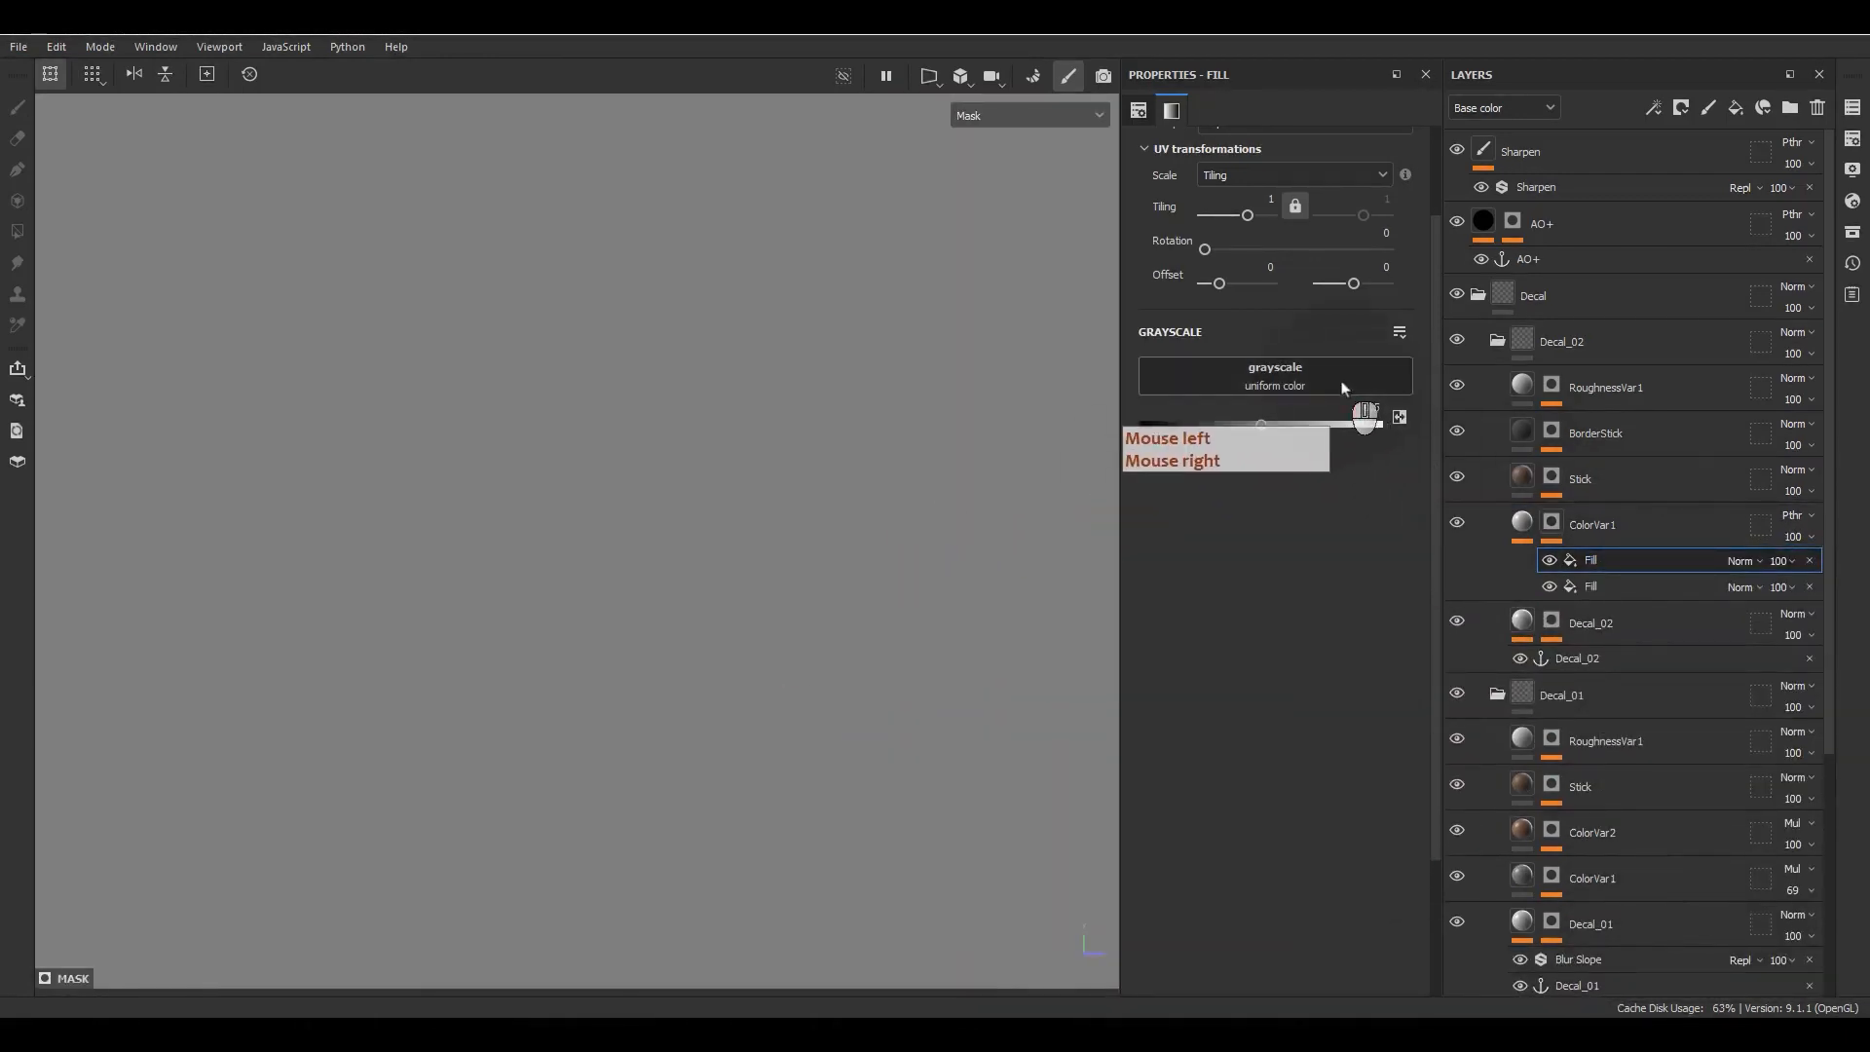
pyautogui.click(1345, 382)
pyautogui.click(1391, 477)
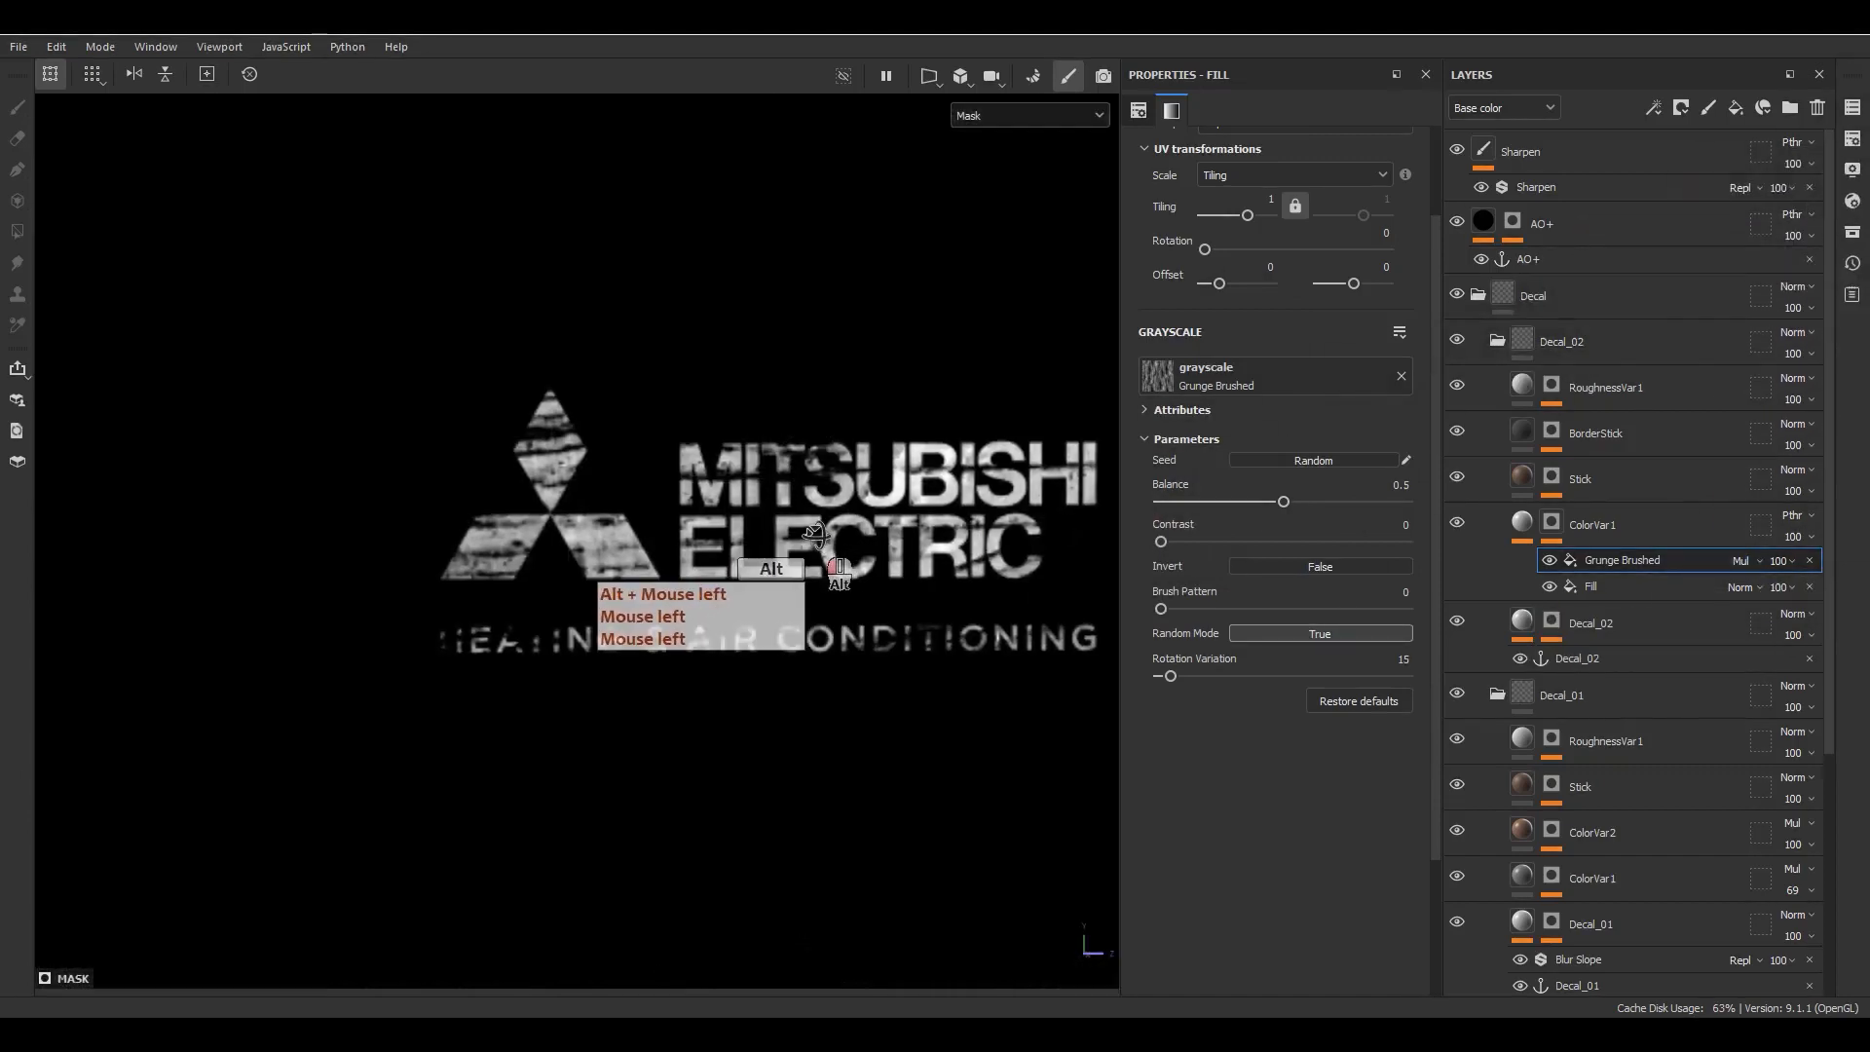
# Step: Set the Grunge Brushed fill's tiling to 4 and compare the decal with ColorVar1 hidden and shown
pyautogui.keyDown('alt'); pyautogui.moveTo(813, 533); pyautogui.dragTo(1121, 507); pyautogui.keyUp('alt')
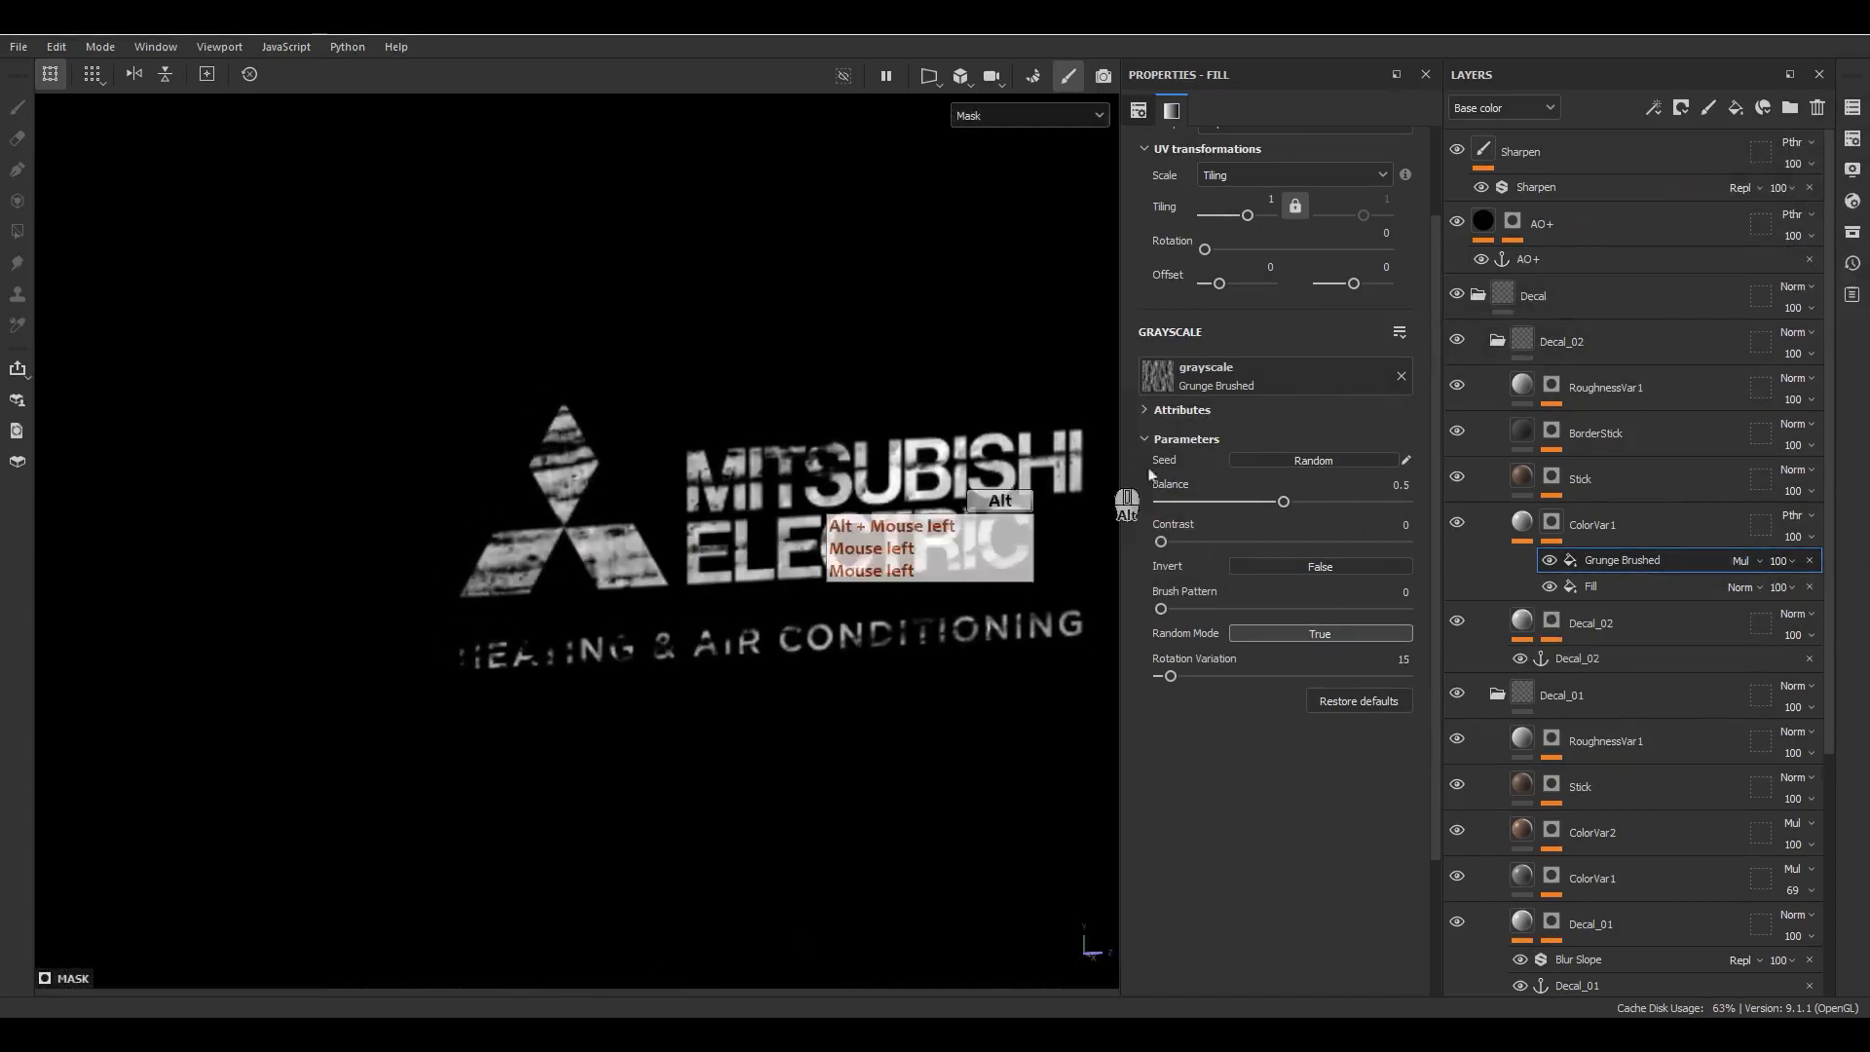
pyautogui.write('4')
pyautogui.press('Return')
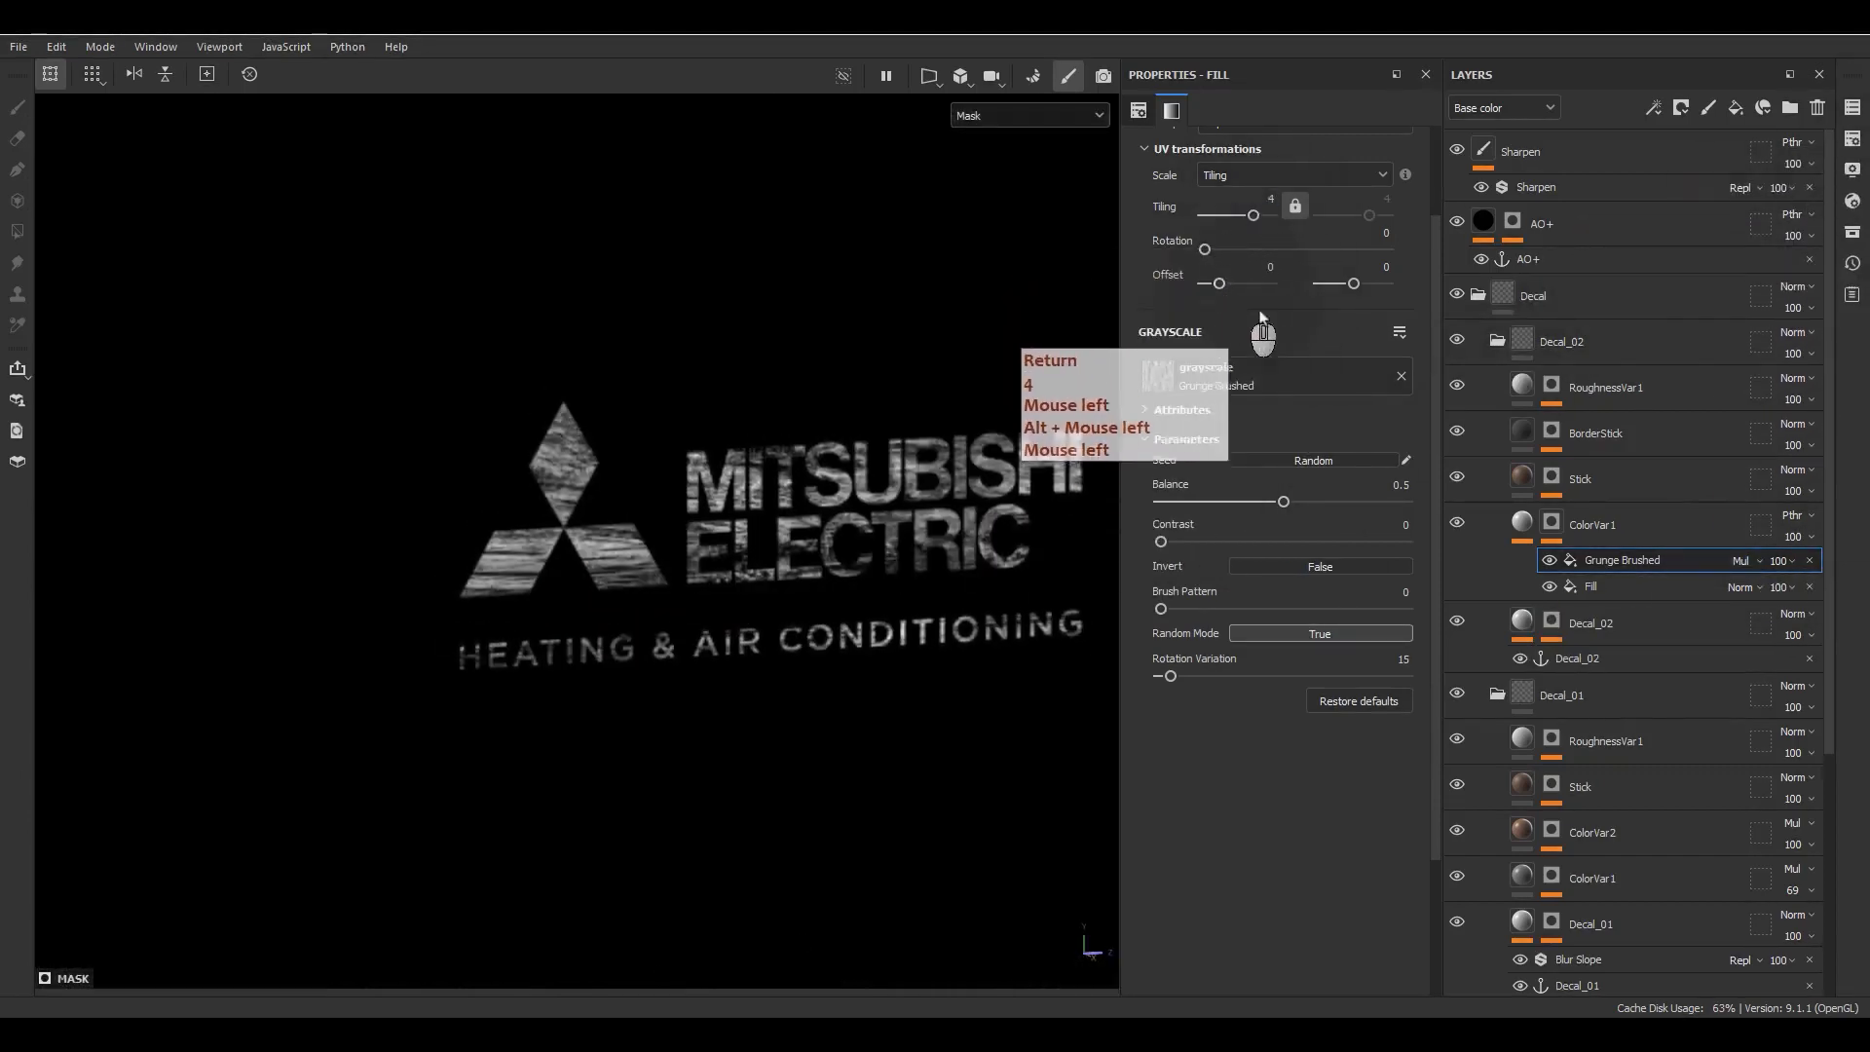
pyautogui.click(1521, 522)
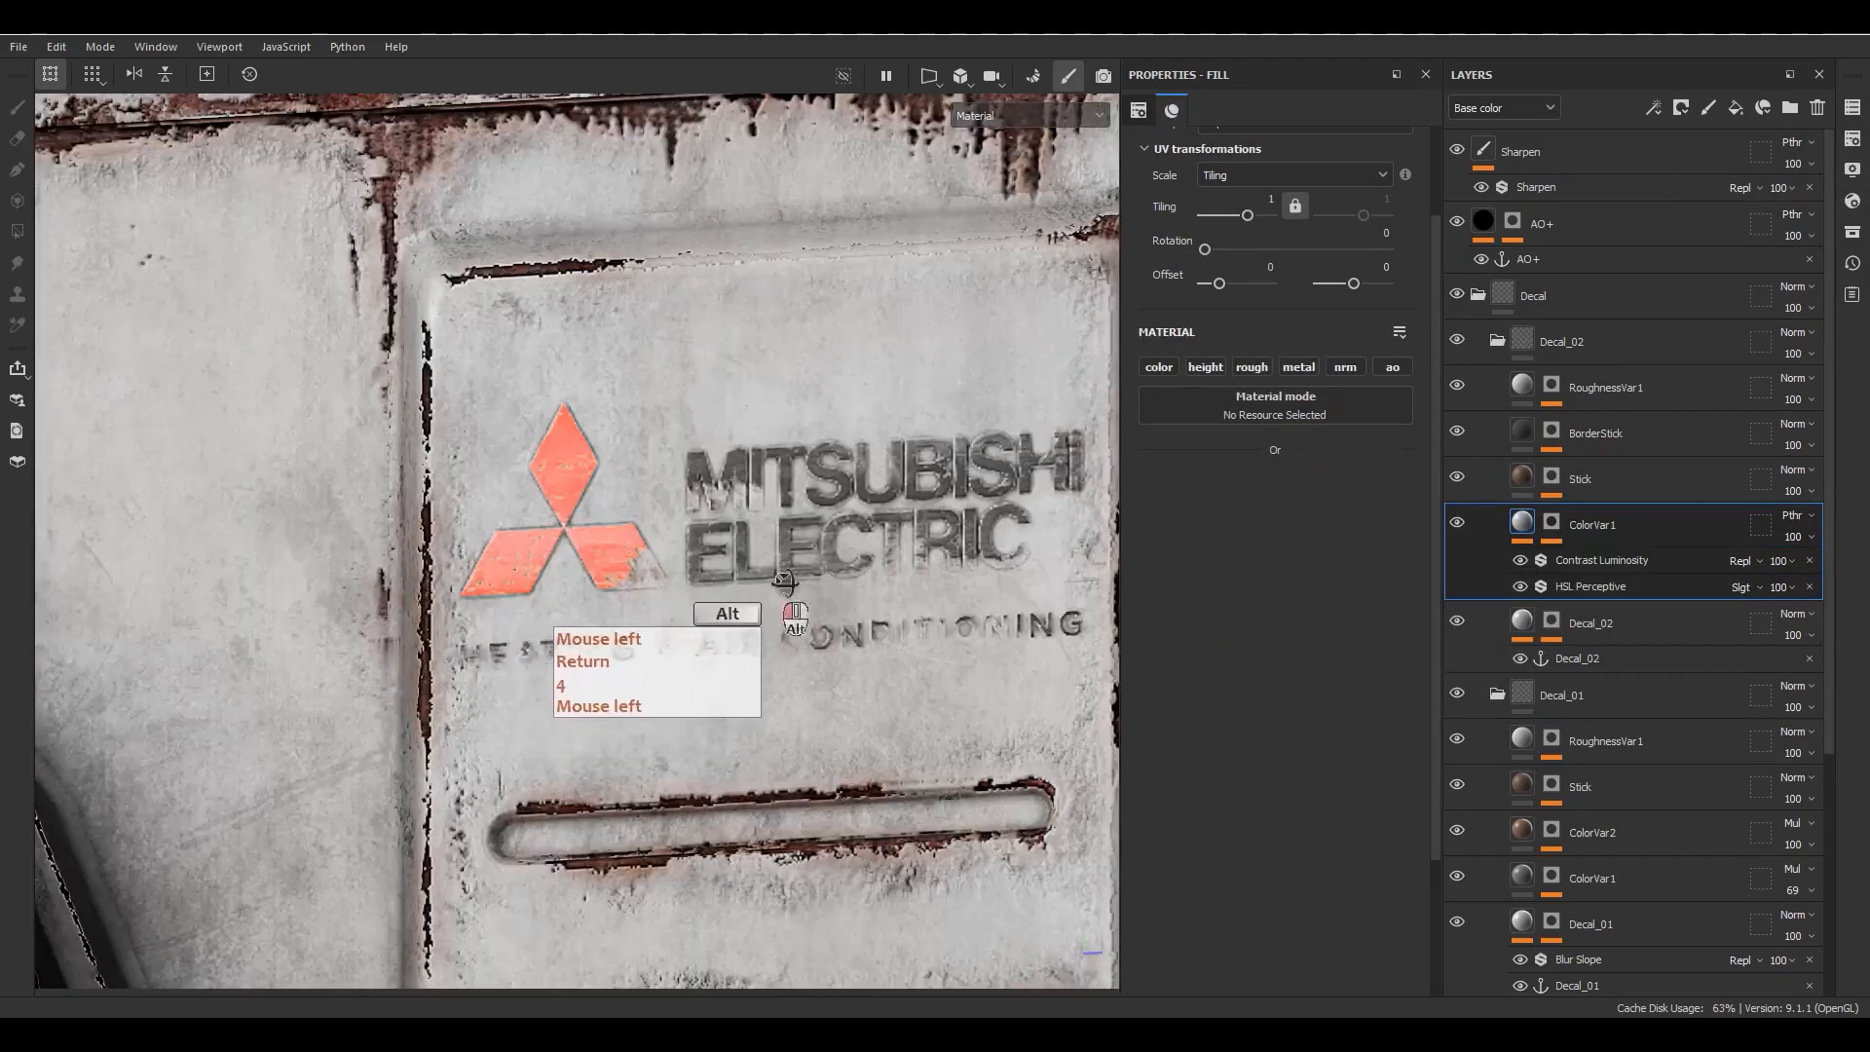
pyautogui.keyDown('alt'); pyautogui.moveTo(764, 566); pyautogui.dragTo(582, 510); pyautogui.keyUp('alt')
pyautogui.scroll(2, 582, 511)
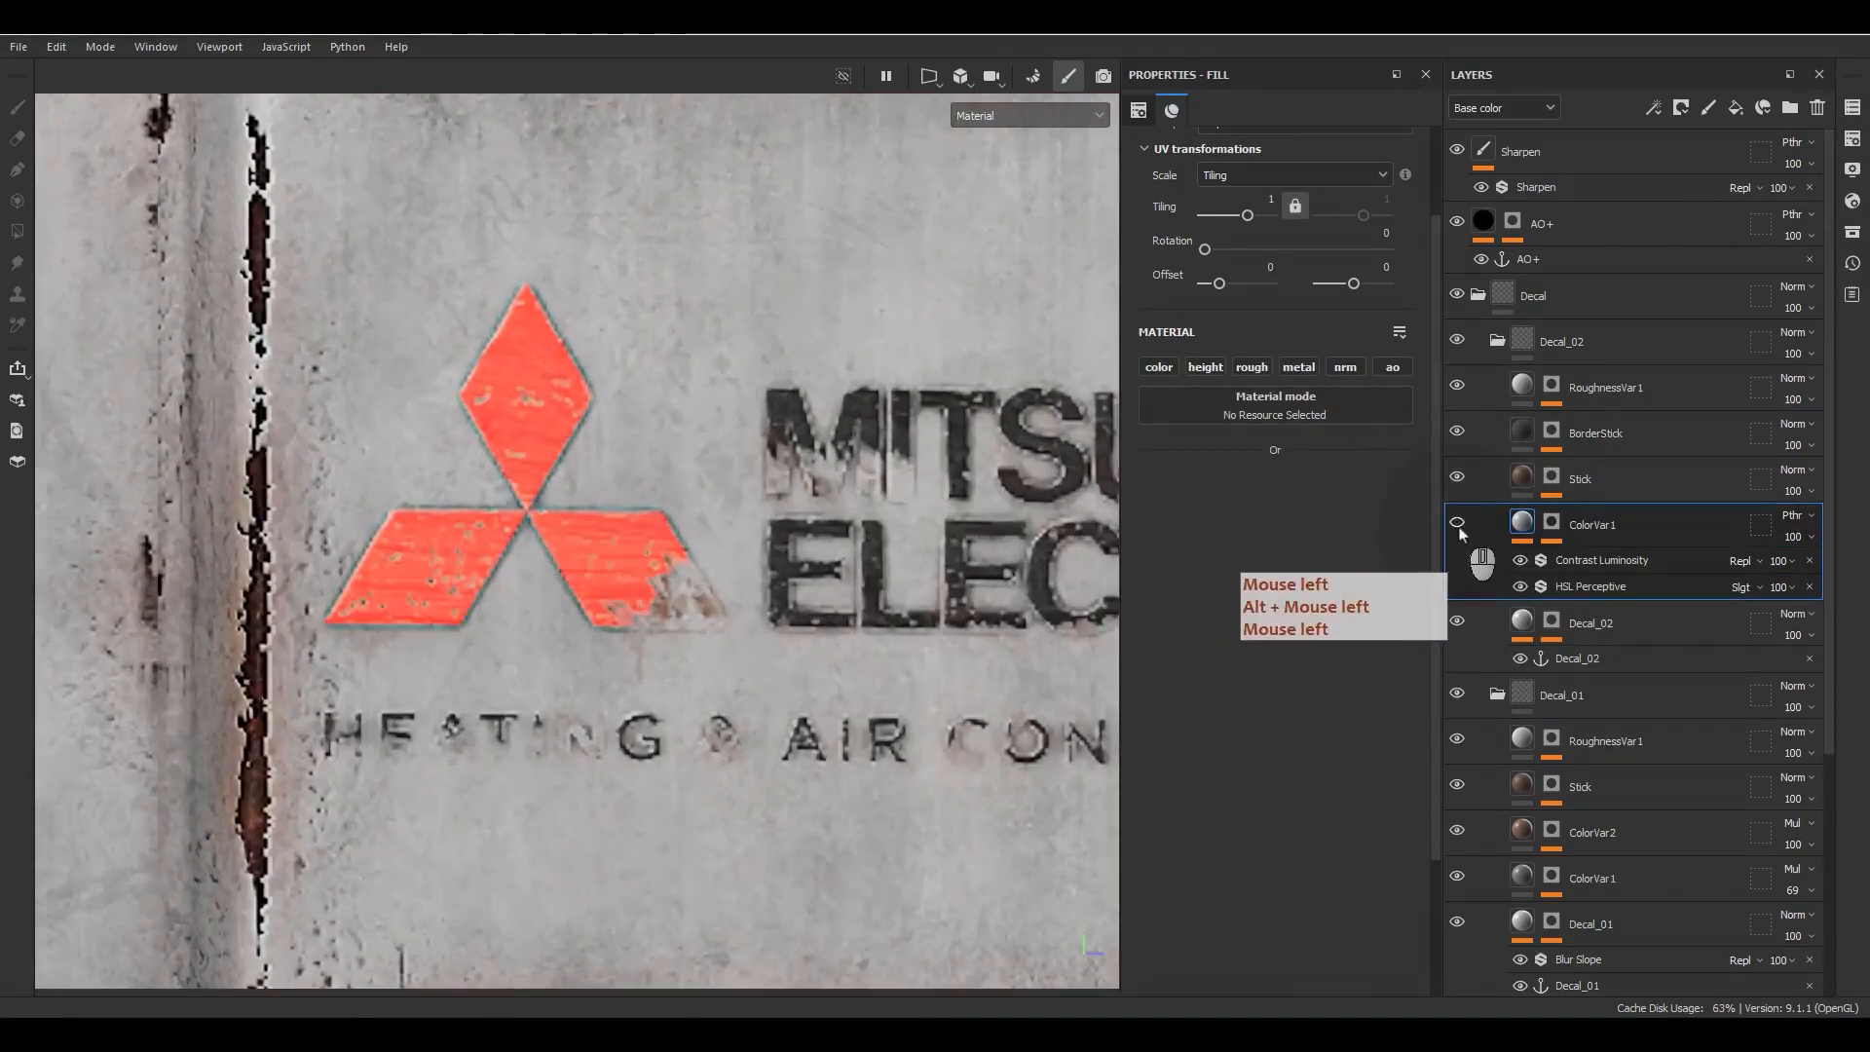
pyautogui.click(1459, 527)
pyautogui.scroll(-3, 748, 507)
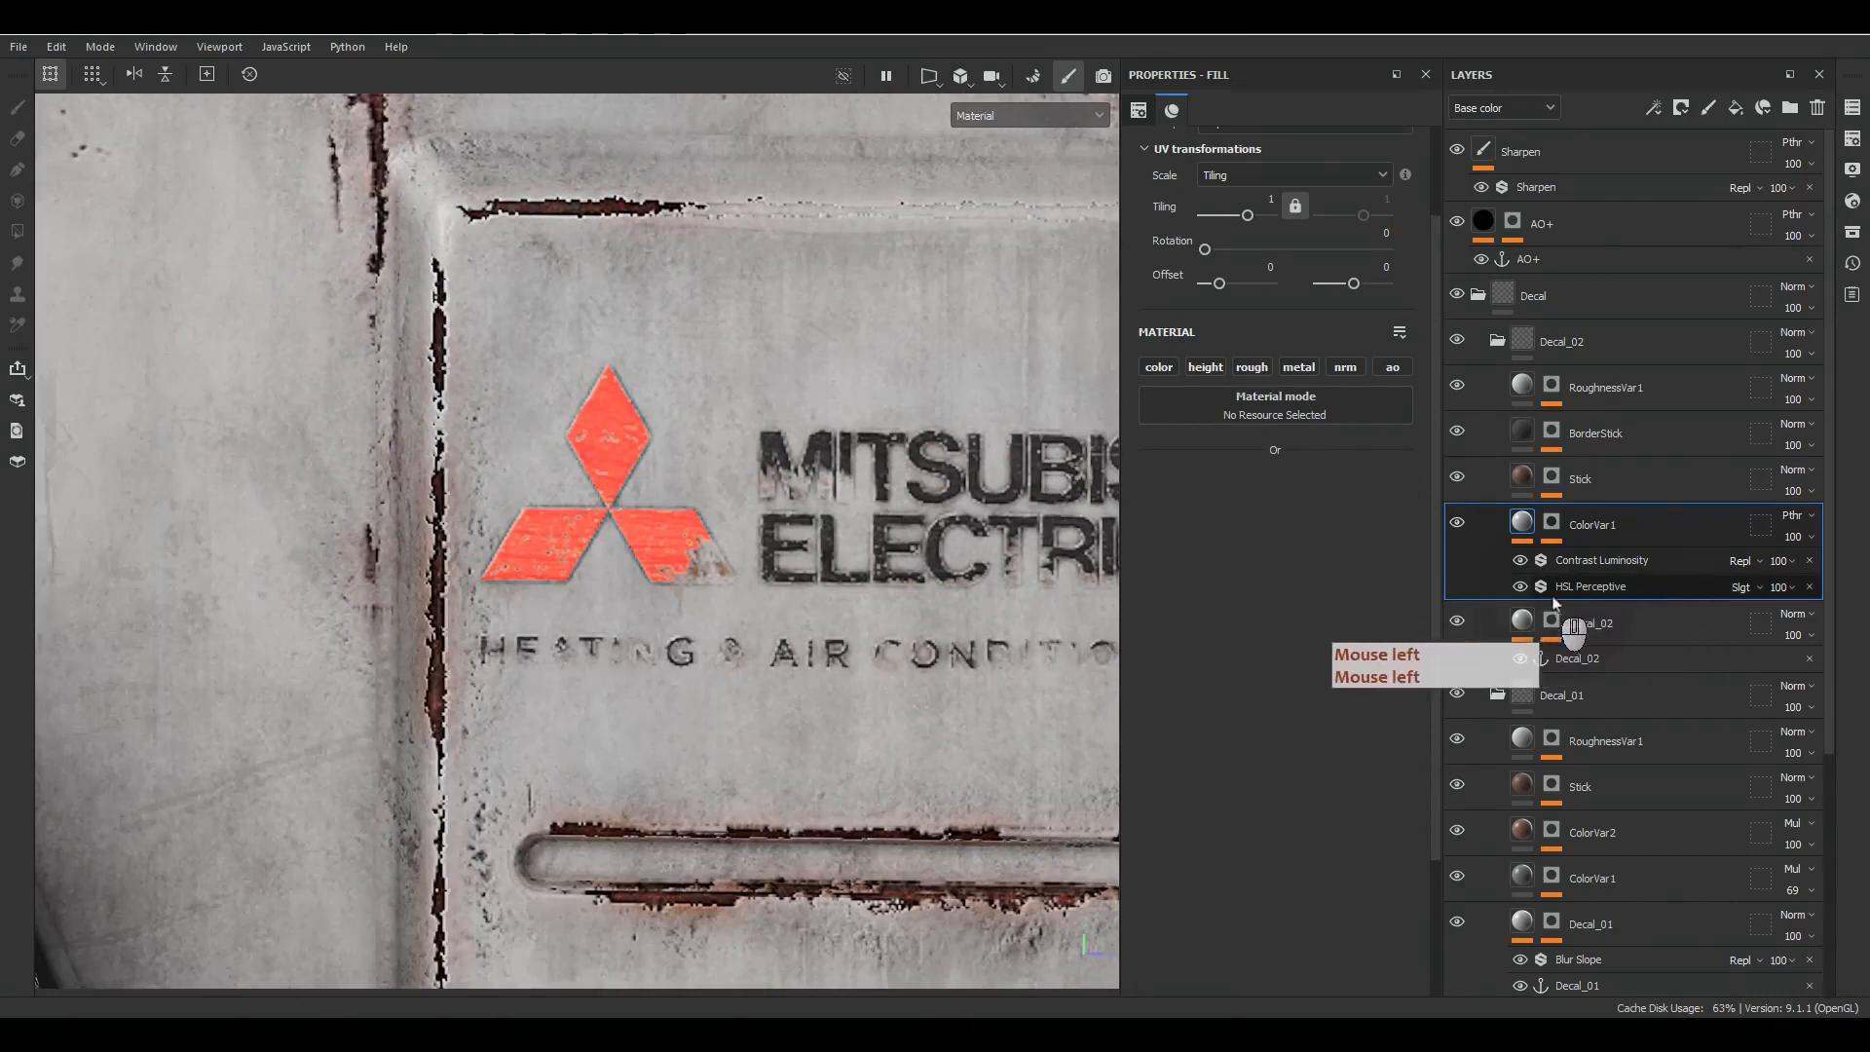
# Step: Set the HSL Perceptive filter's lightness to about 0.445 while keeping its hue and saturation, and inspect the decal on the whole unit
pyautogui.click(1556, 594)
pyautogui.moveTo(1261, 318); pyautogui.dragTo(1093, 363)
pyautogui.hotkey('ctrl', 'z')
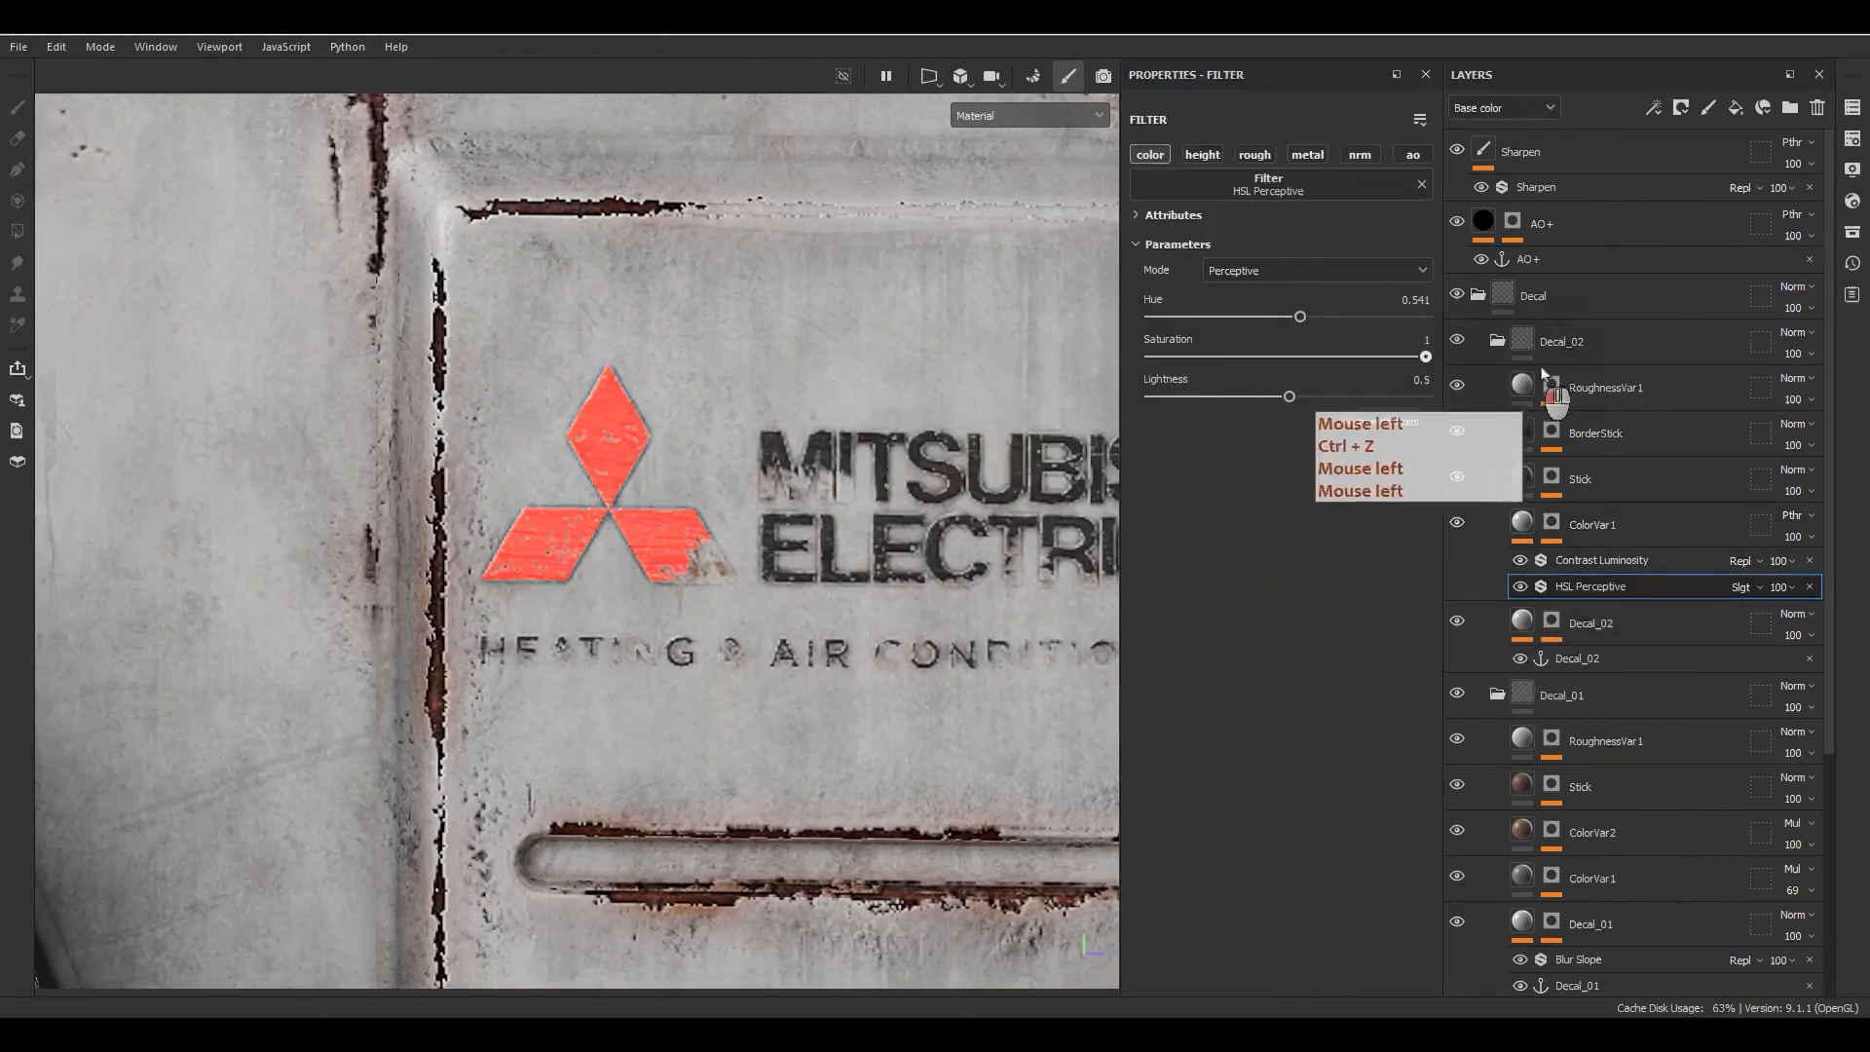
pyautogui.hotkey('ctrl', 'z')
pyautogui.moveTo(1206, 396); pyautogui.dragTo(1287, 388)
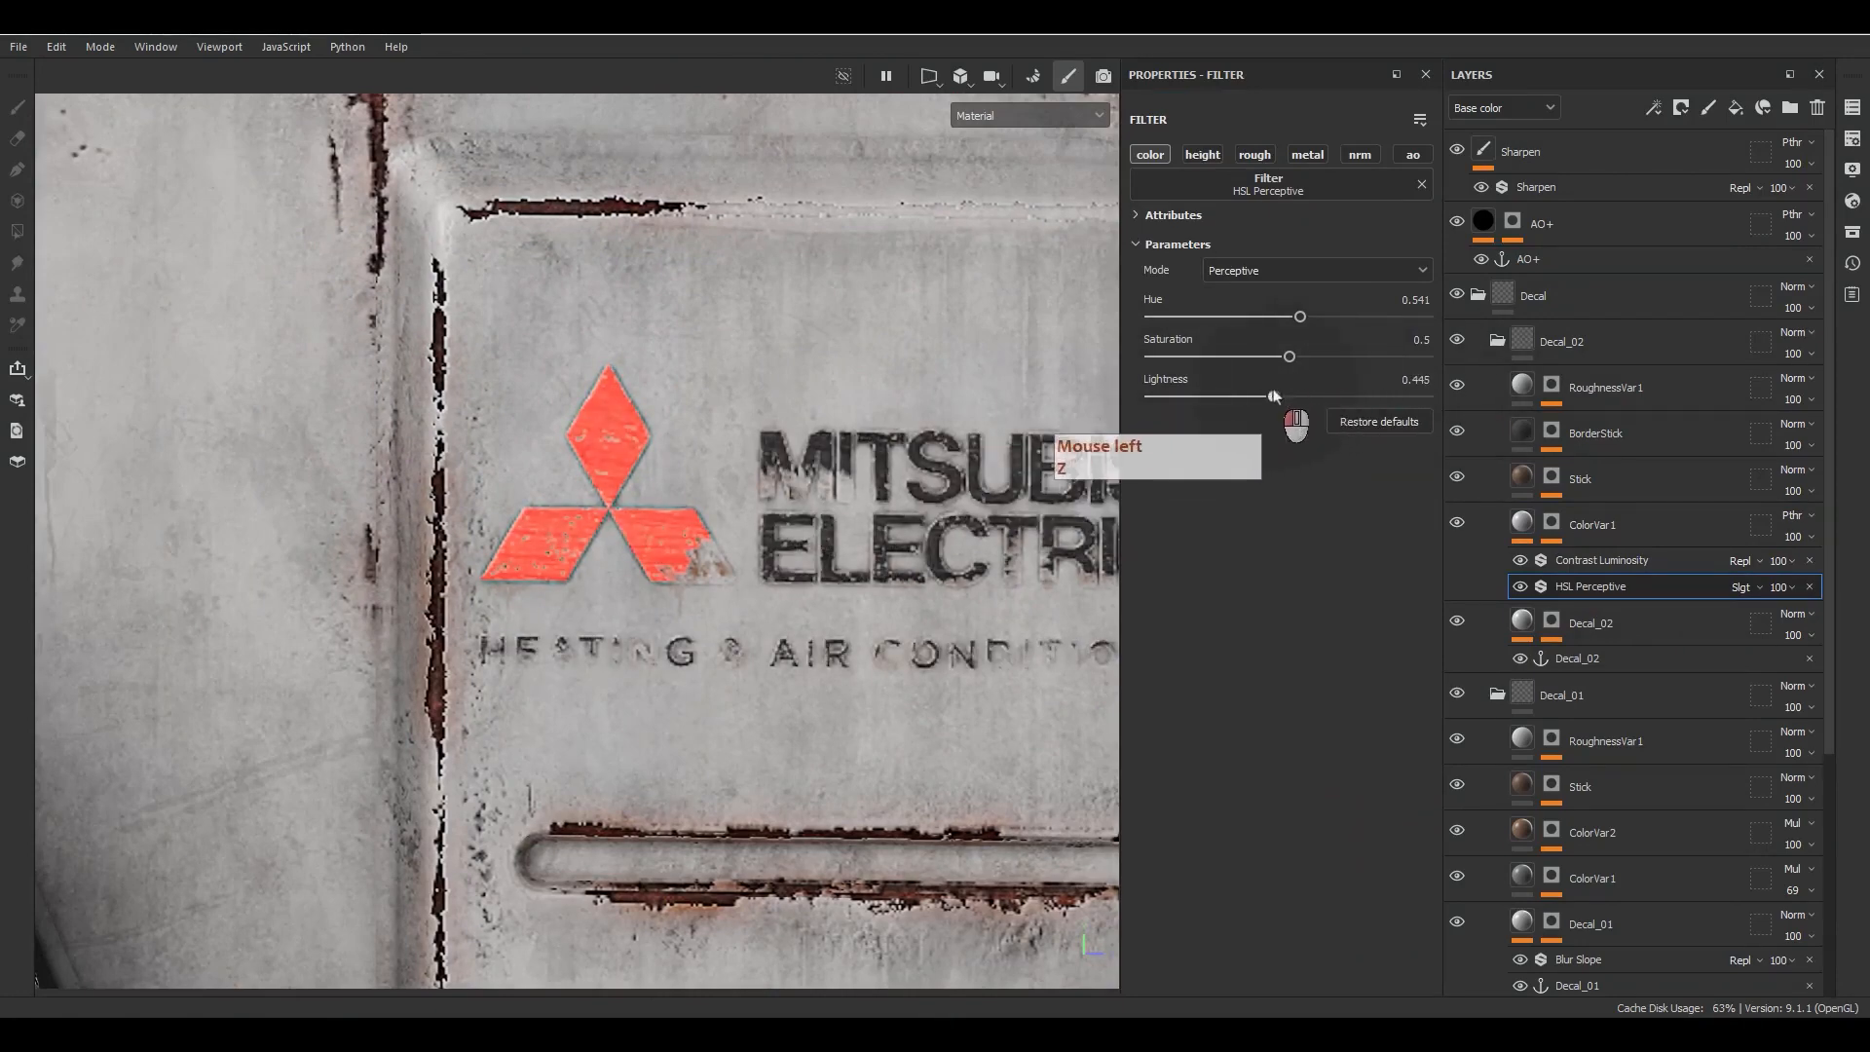
pyautogui.click(1679, 590)
pyautogui.scroll(-6, 993, 543)
pyautogui.keyDown('alt'); pyautogui.moveTo(989, 546); pyautogui.dragTo(831, 629); pyautogui.keyUp('alt')
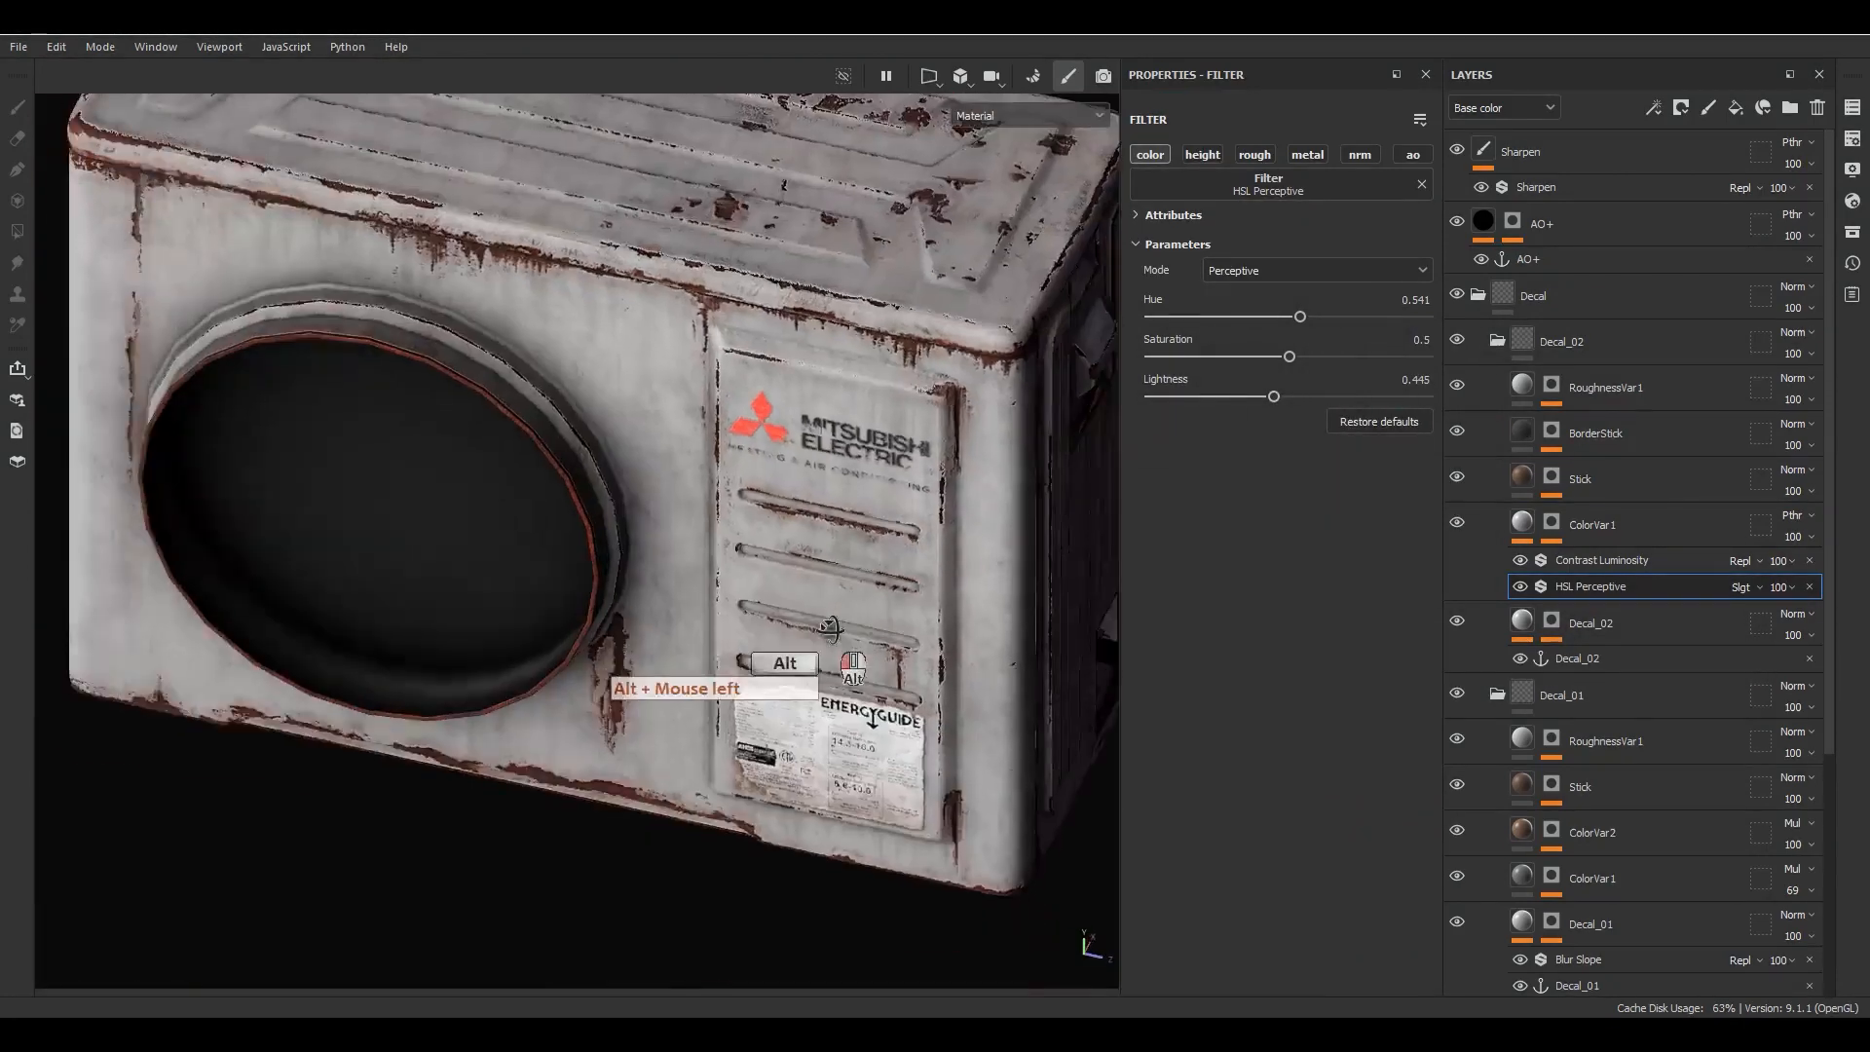
pyautogui.keyDown('alt'); pyautogui.moveTo(830, 628); pyautogui.dragTo(835, 506, button='right'); pyautogui.keyUp('alt')
pyautogui.keyDown('alt'); pyautogui.moveTo(836, 507); pyautogui.dragTo(940, 490); pyautogui.keyUp('alt')
pyautogui.scroll(8, 820, 439)
pyautogui.moveTo(787, 562)
pyautogui.keyDown('alt'); pyautogui.mouseDown()
pyautogui.moveTo(784, 538)
pyautogui.moveTo(810, 539)
pyautogui.mouseUp(); pyautogui.keyUp('alt')
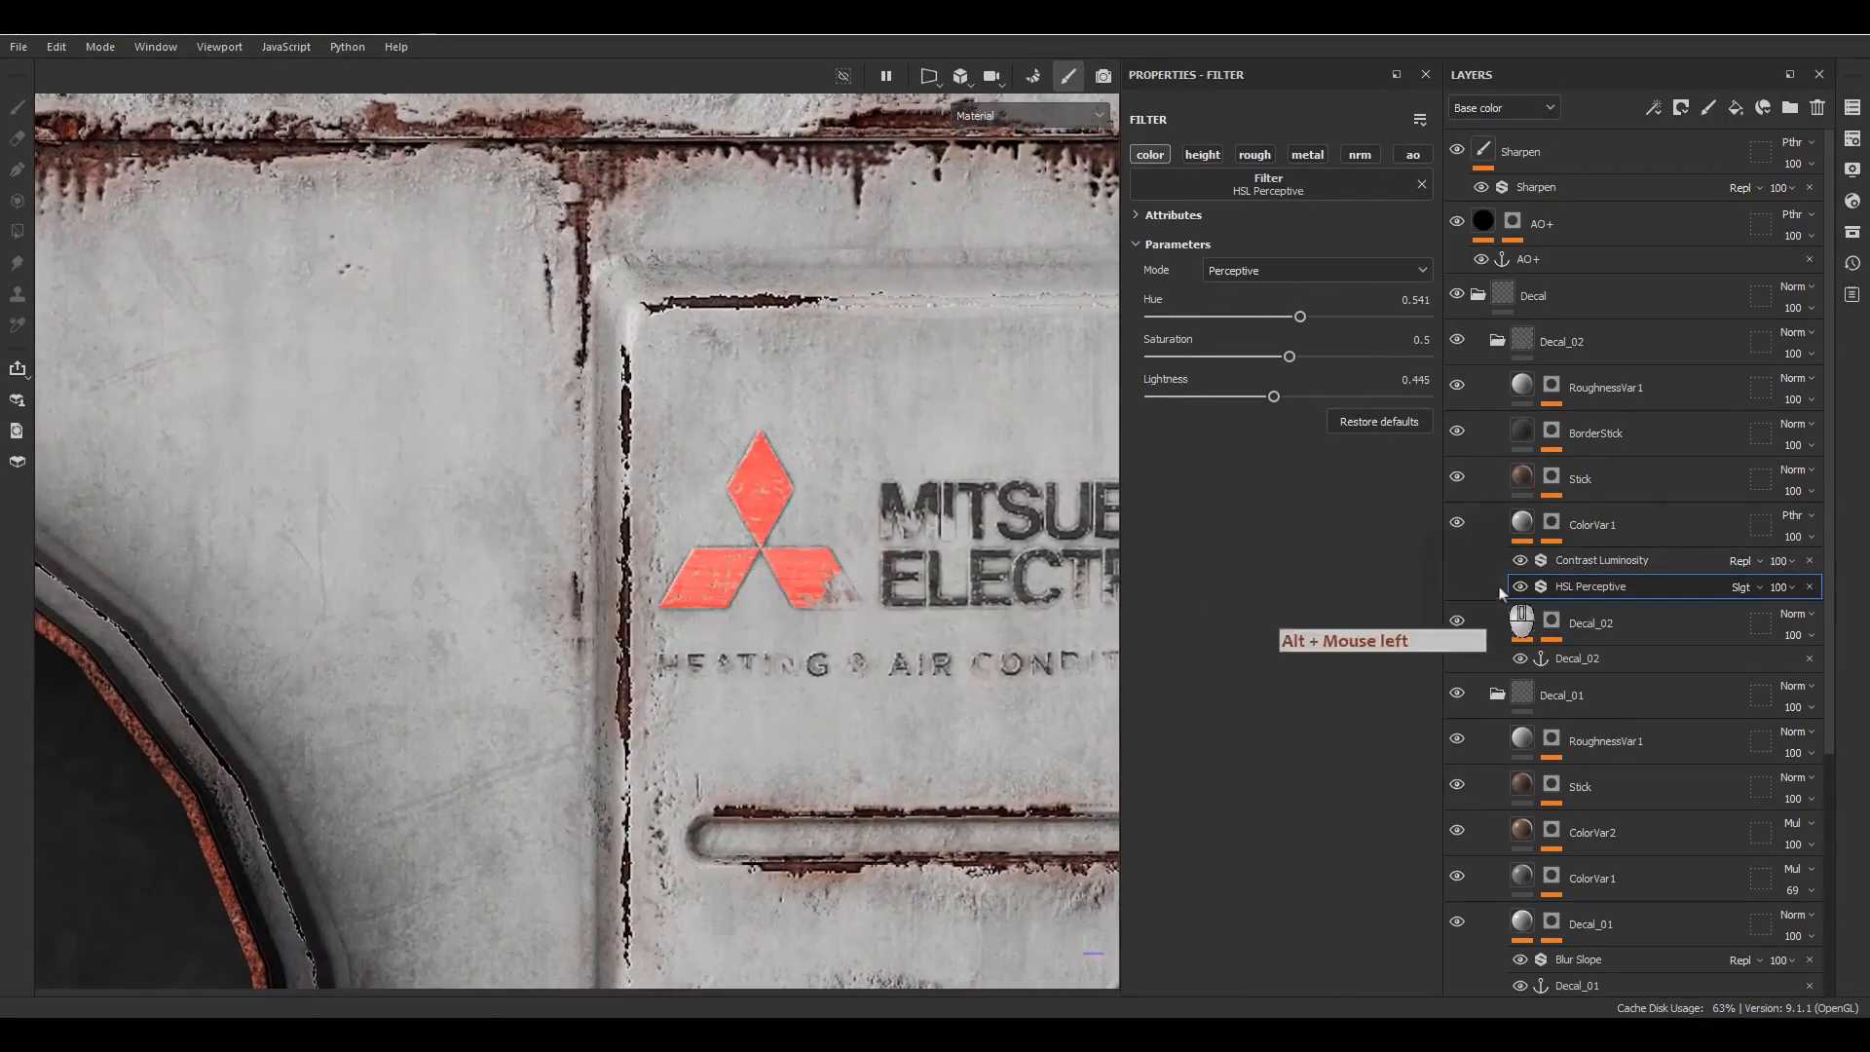
# Step: On the Paint effect in Decal_02's mask, paint straight wear strokes along the upper-right edge of the logo's top diamond
pyautogui.keyDown('alt'); pyautogui.click(1549, 629); pyautogui.keyUp('alt')
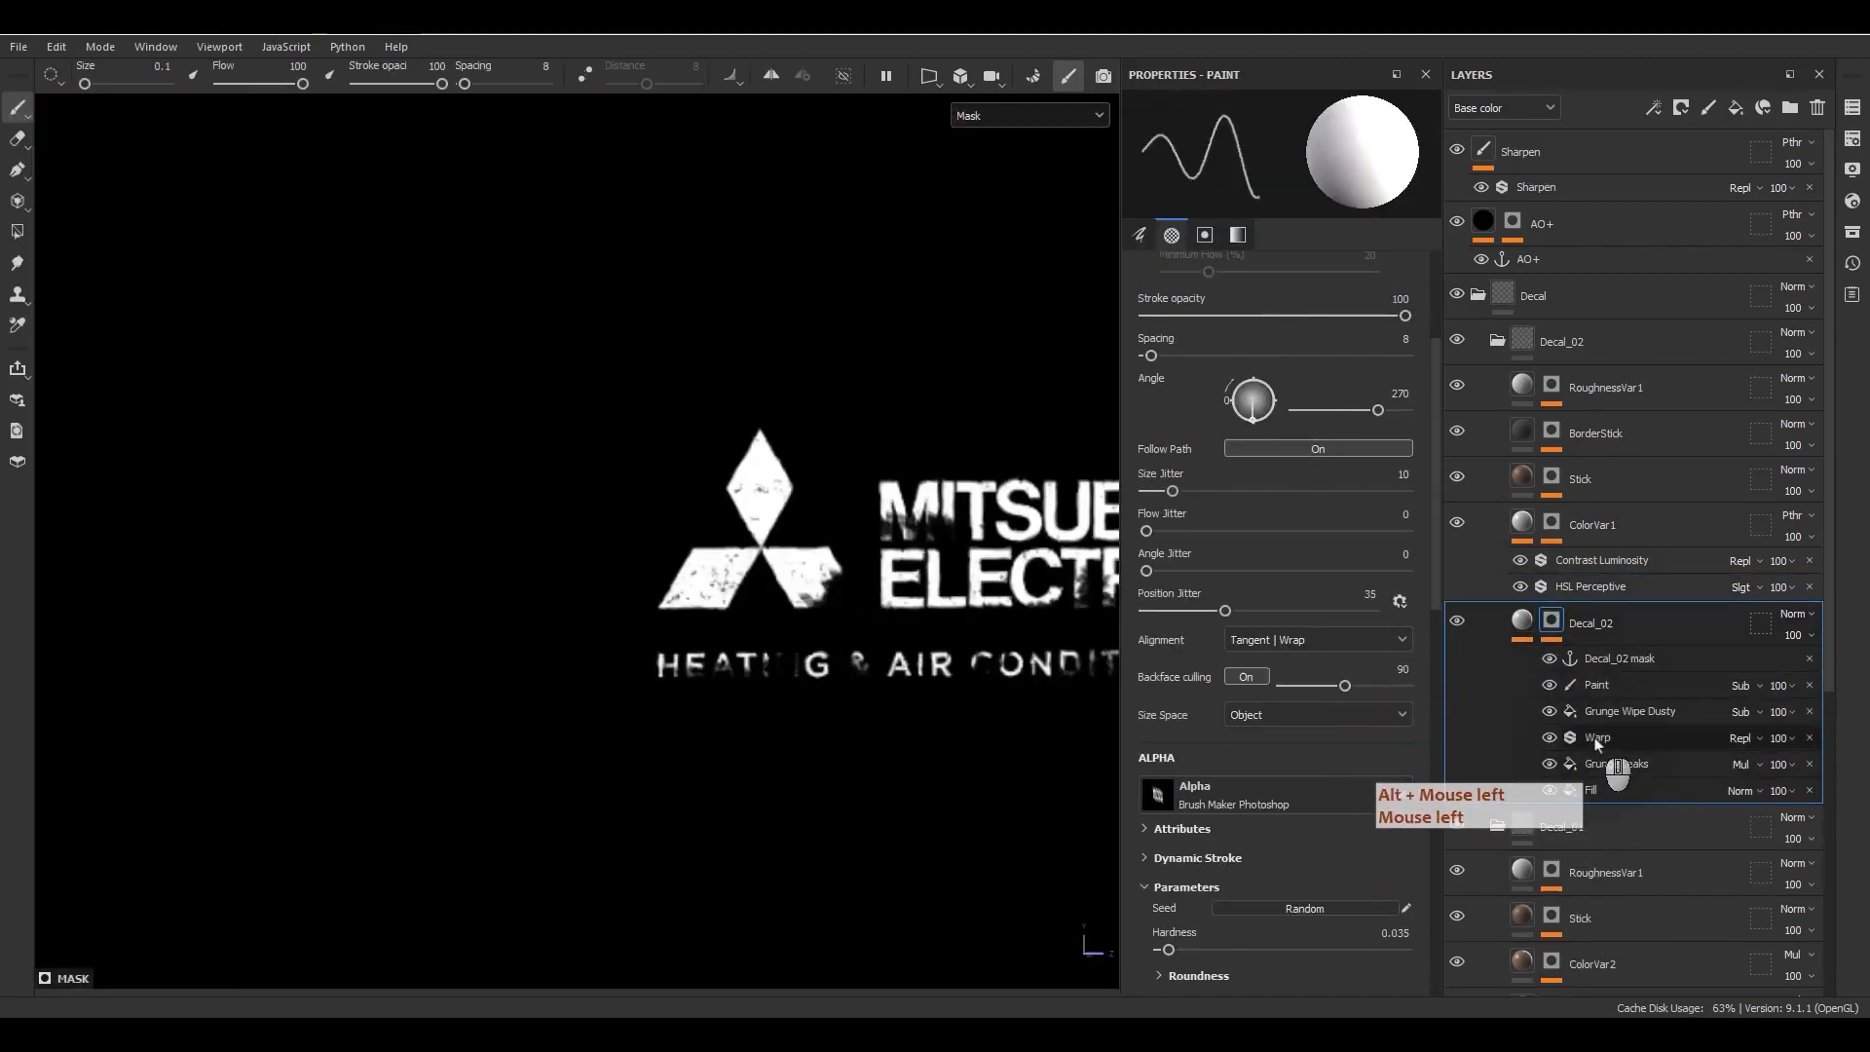
pyautogui.click(1596, 689)
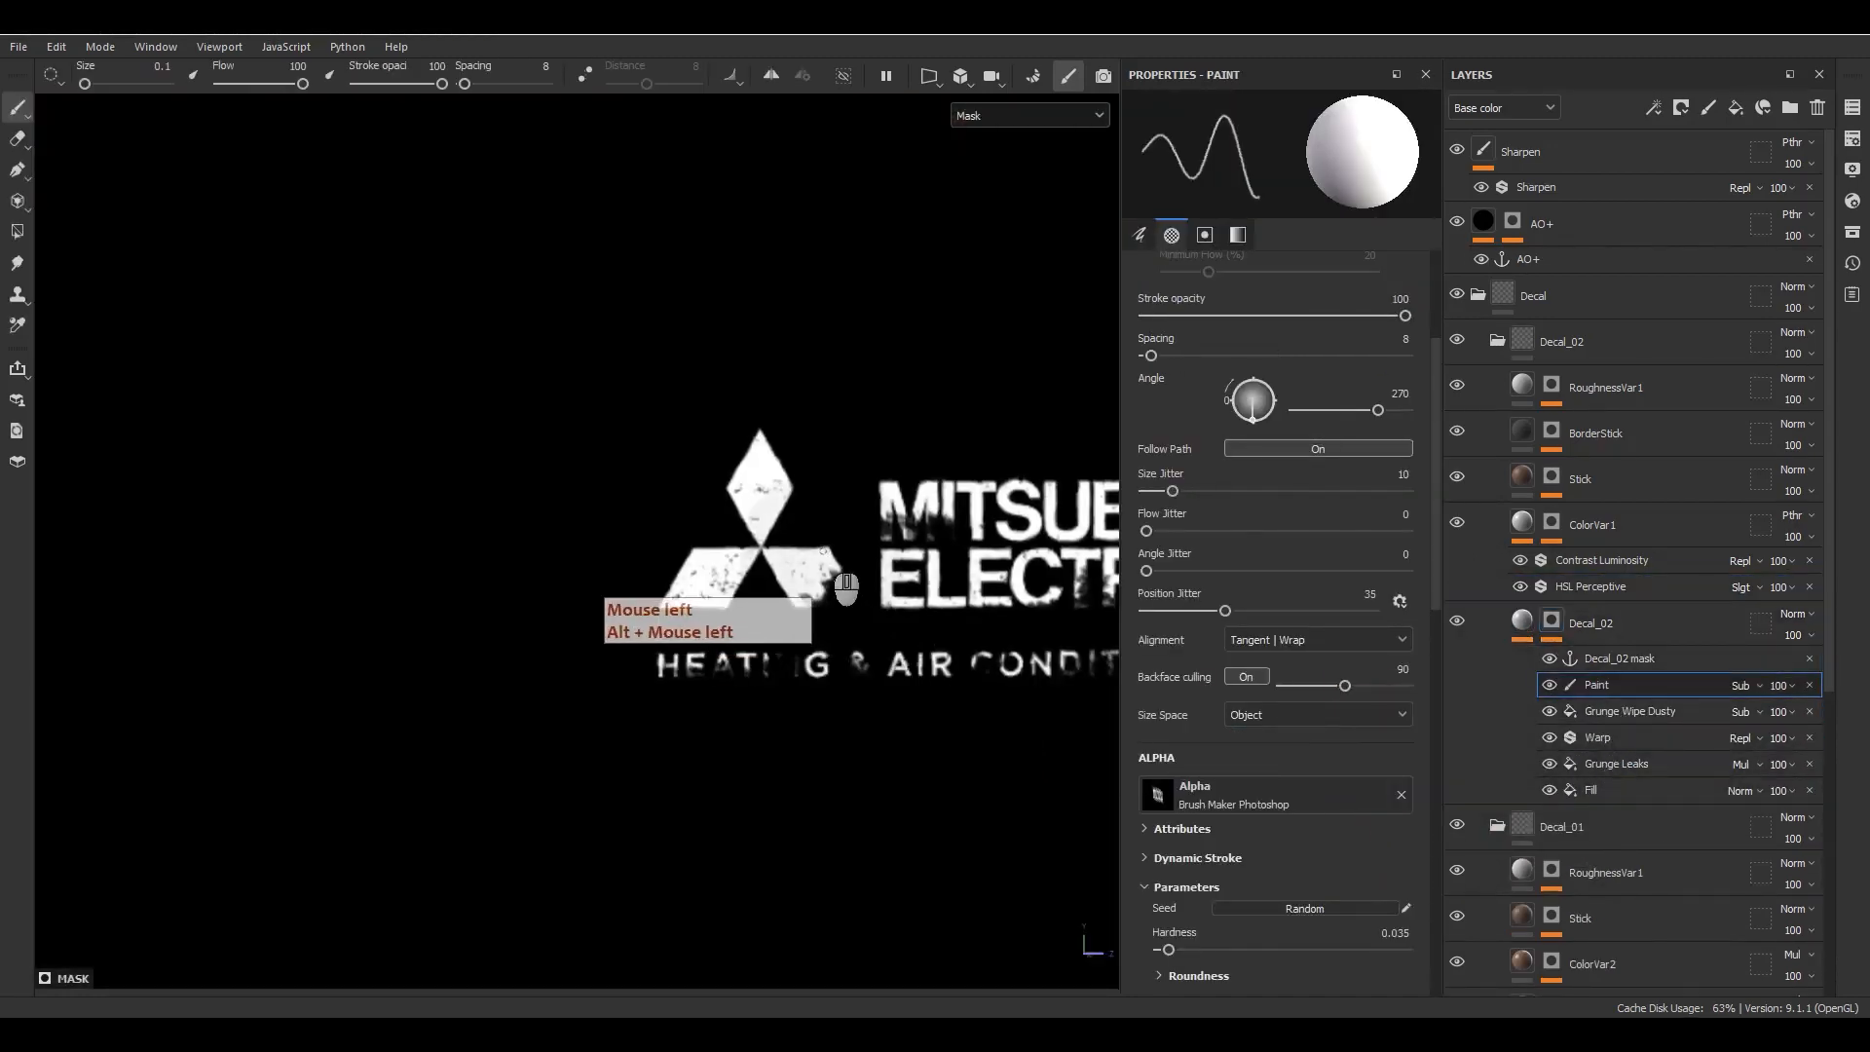
pyautogui.scroll(3, 824, 553)
pyautogui.scroll(4, 769, 436)
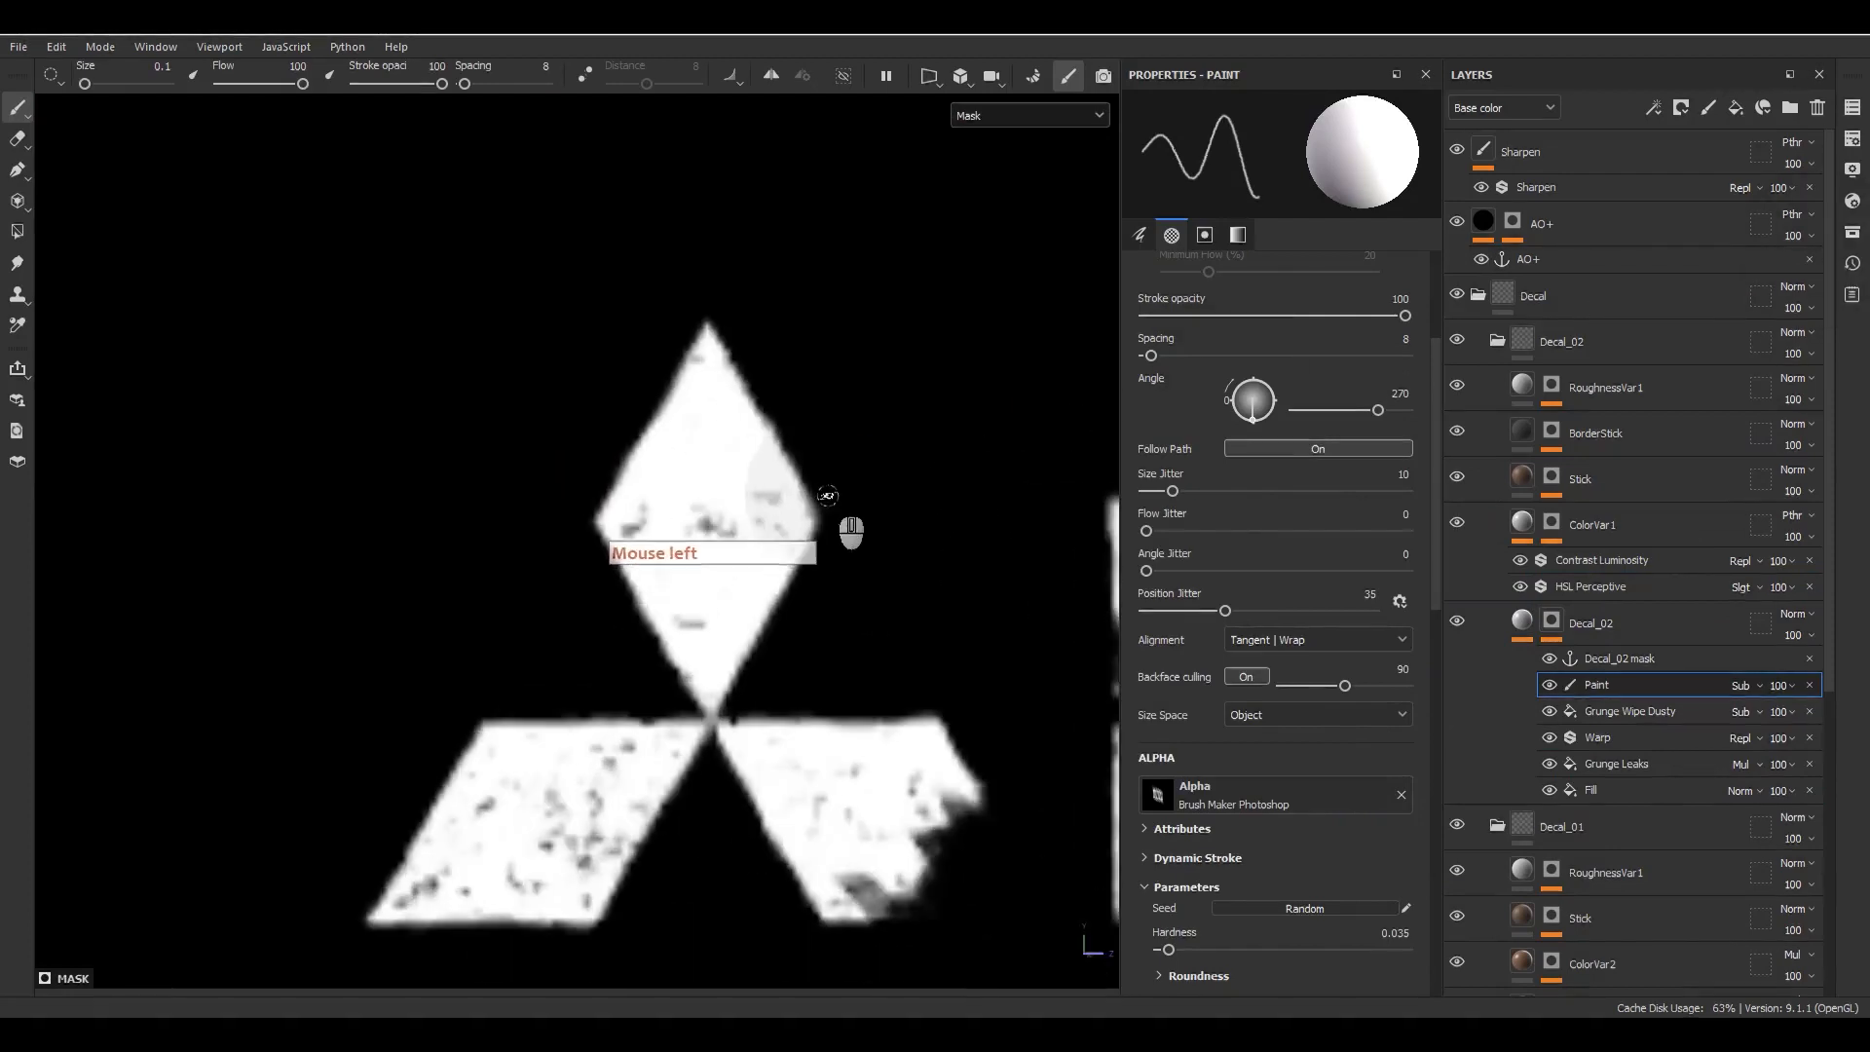
pyautogui.click(823, 520)
pyautogui.keyDown('shift'); pyautogui.click(699, 305); pyautogui.keyUp('shift')
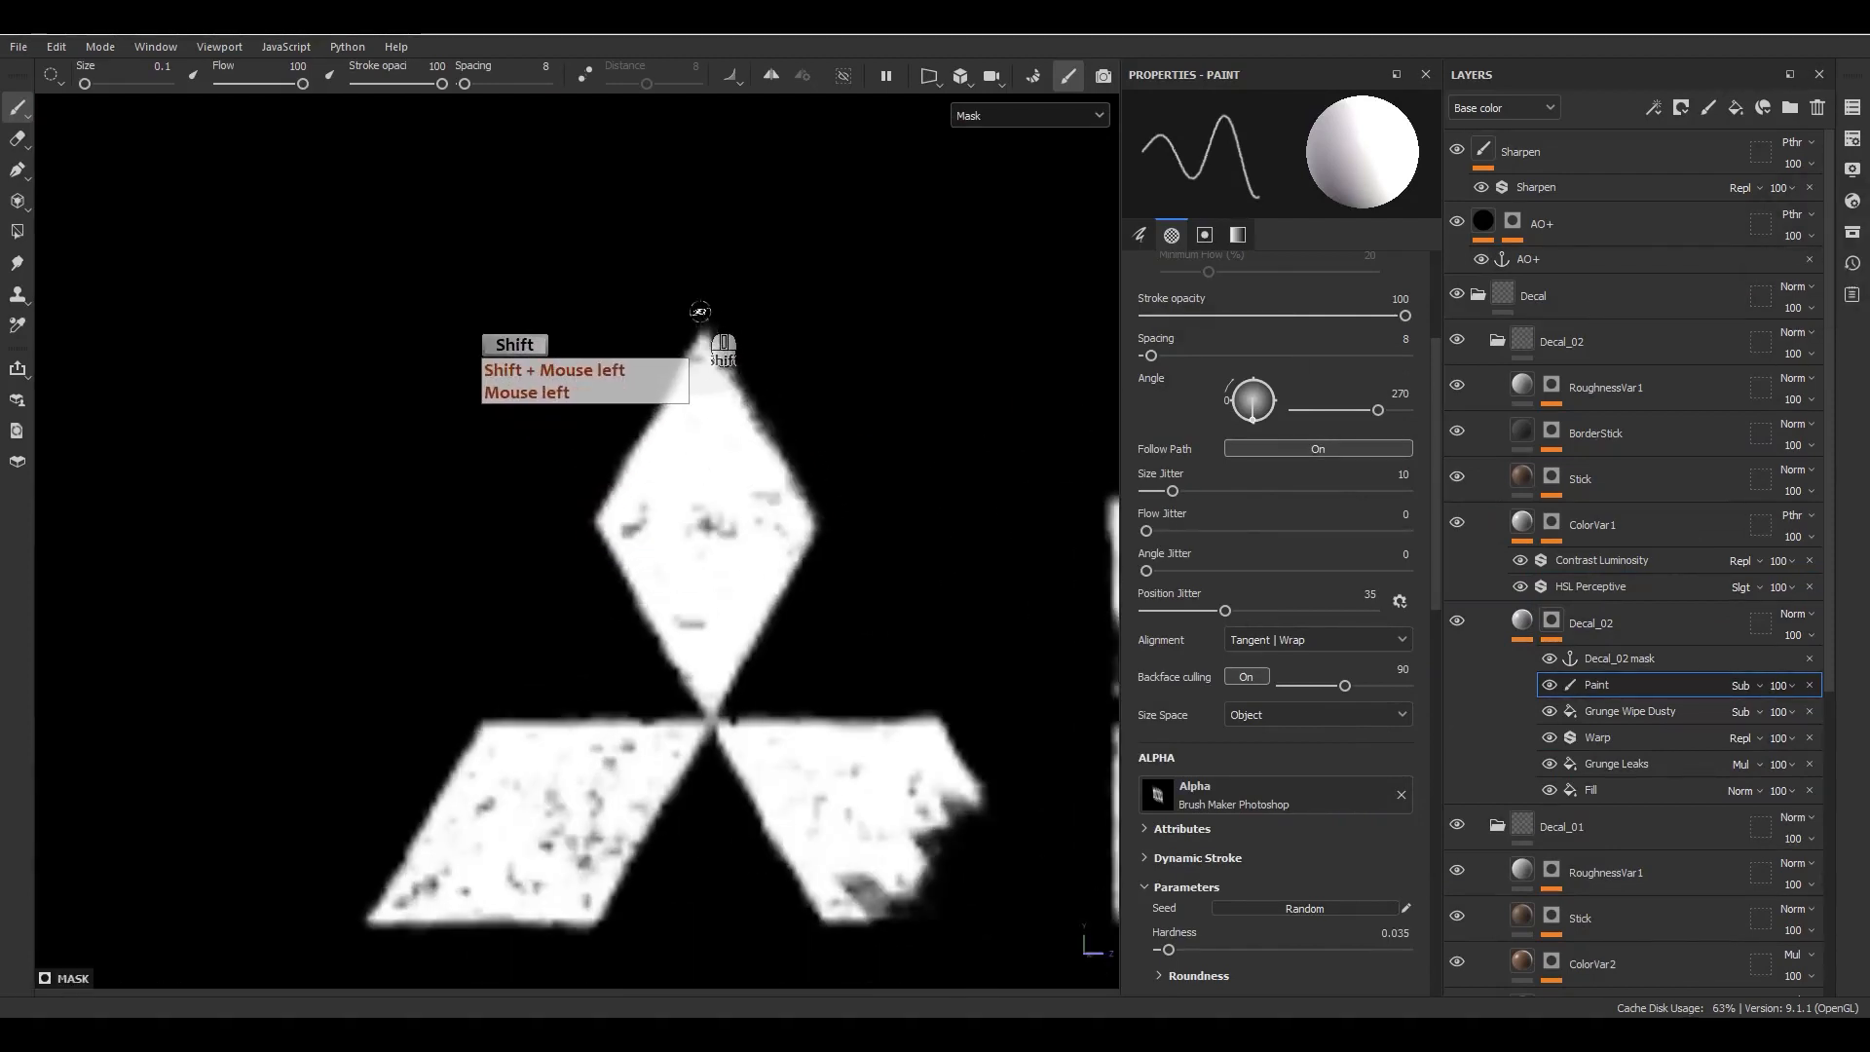
pyautogui.click(811, 543)
pyautogui.keyDown('shift'); pyautogui.click(700, 317); pyautogui.keyUp('shift')
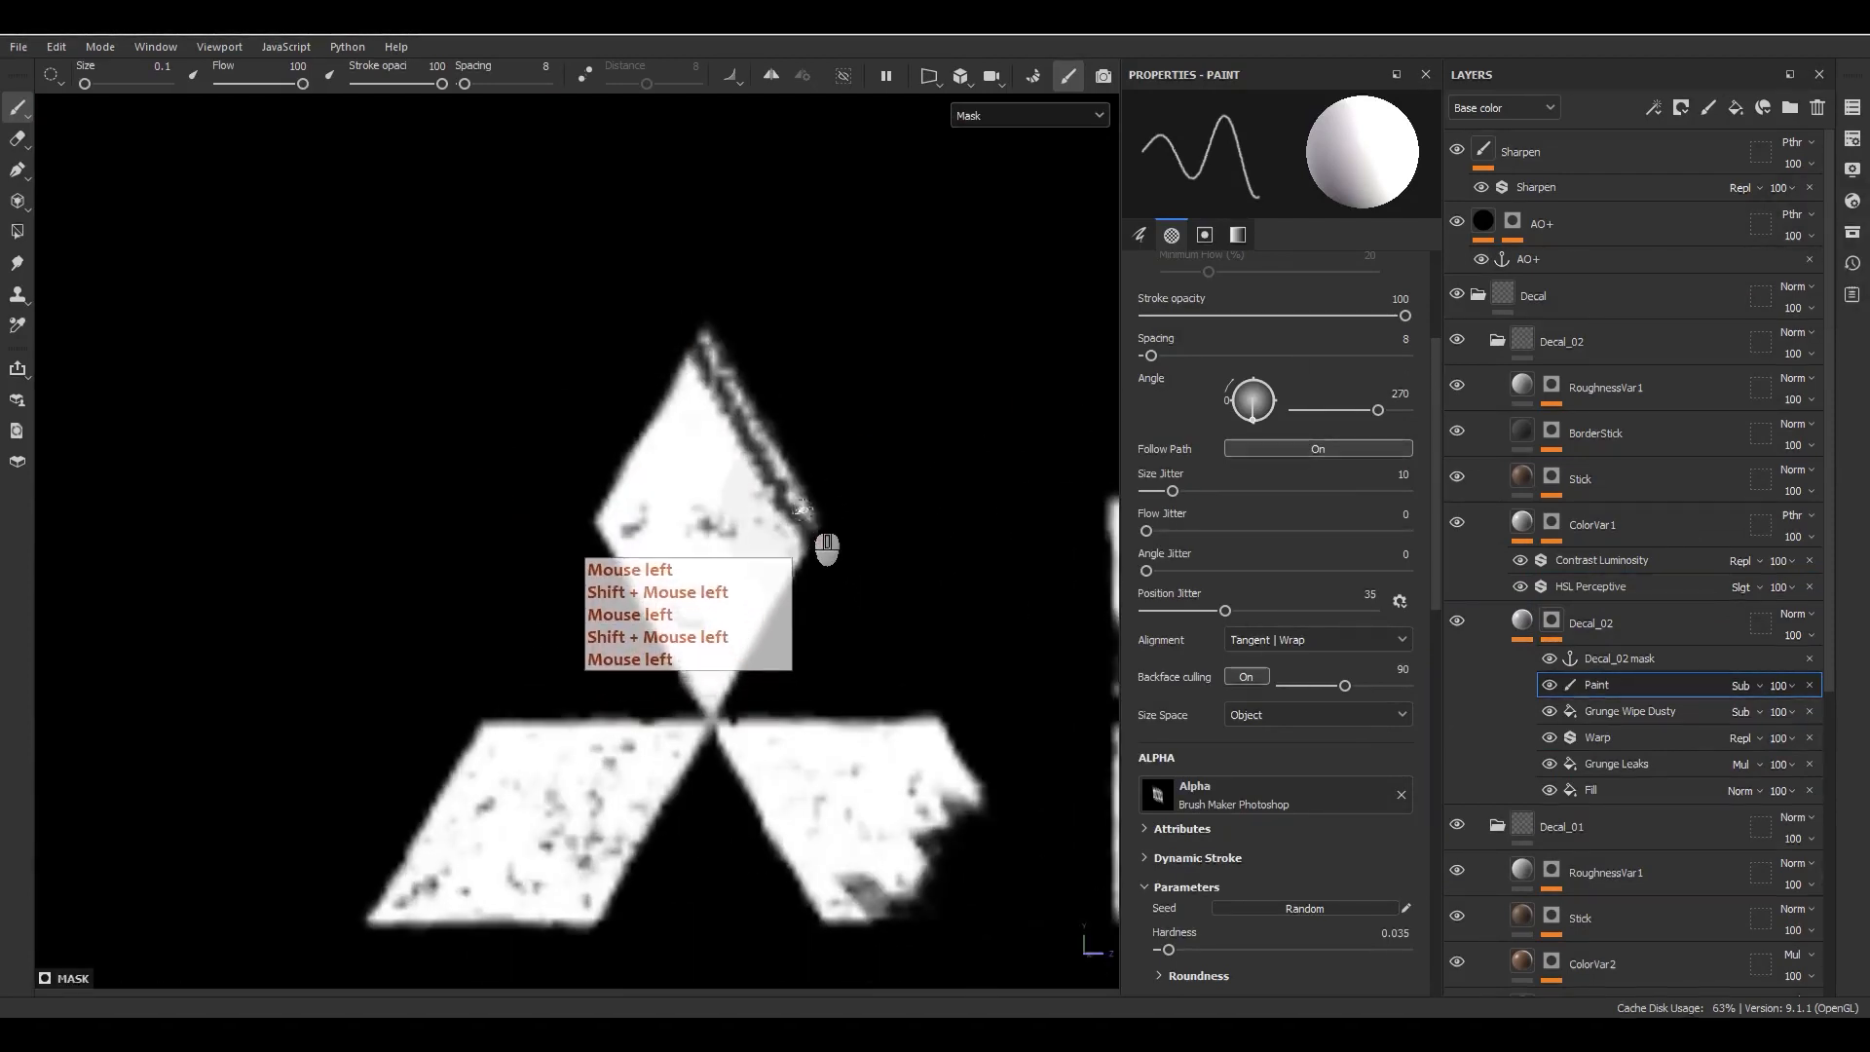
# Step: Paint more straight wear strokes along the upper-right edge of the logo's top diamond and check them in the Material view
pyautogui.click(825, 599)
pyautogui.keyDown('shift'); pyautogui.click(712, 332); pyautogui.keyUp('shift')
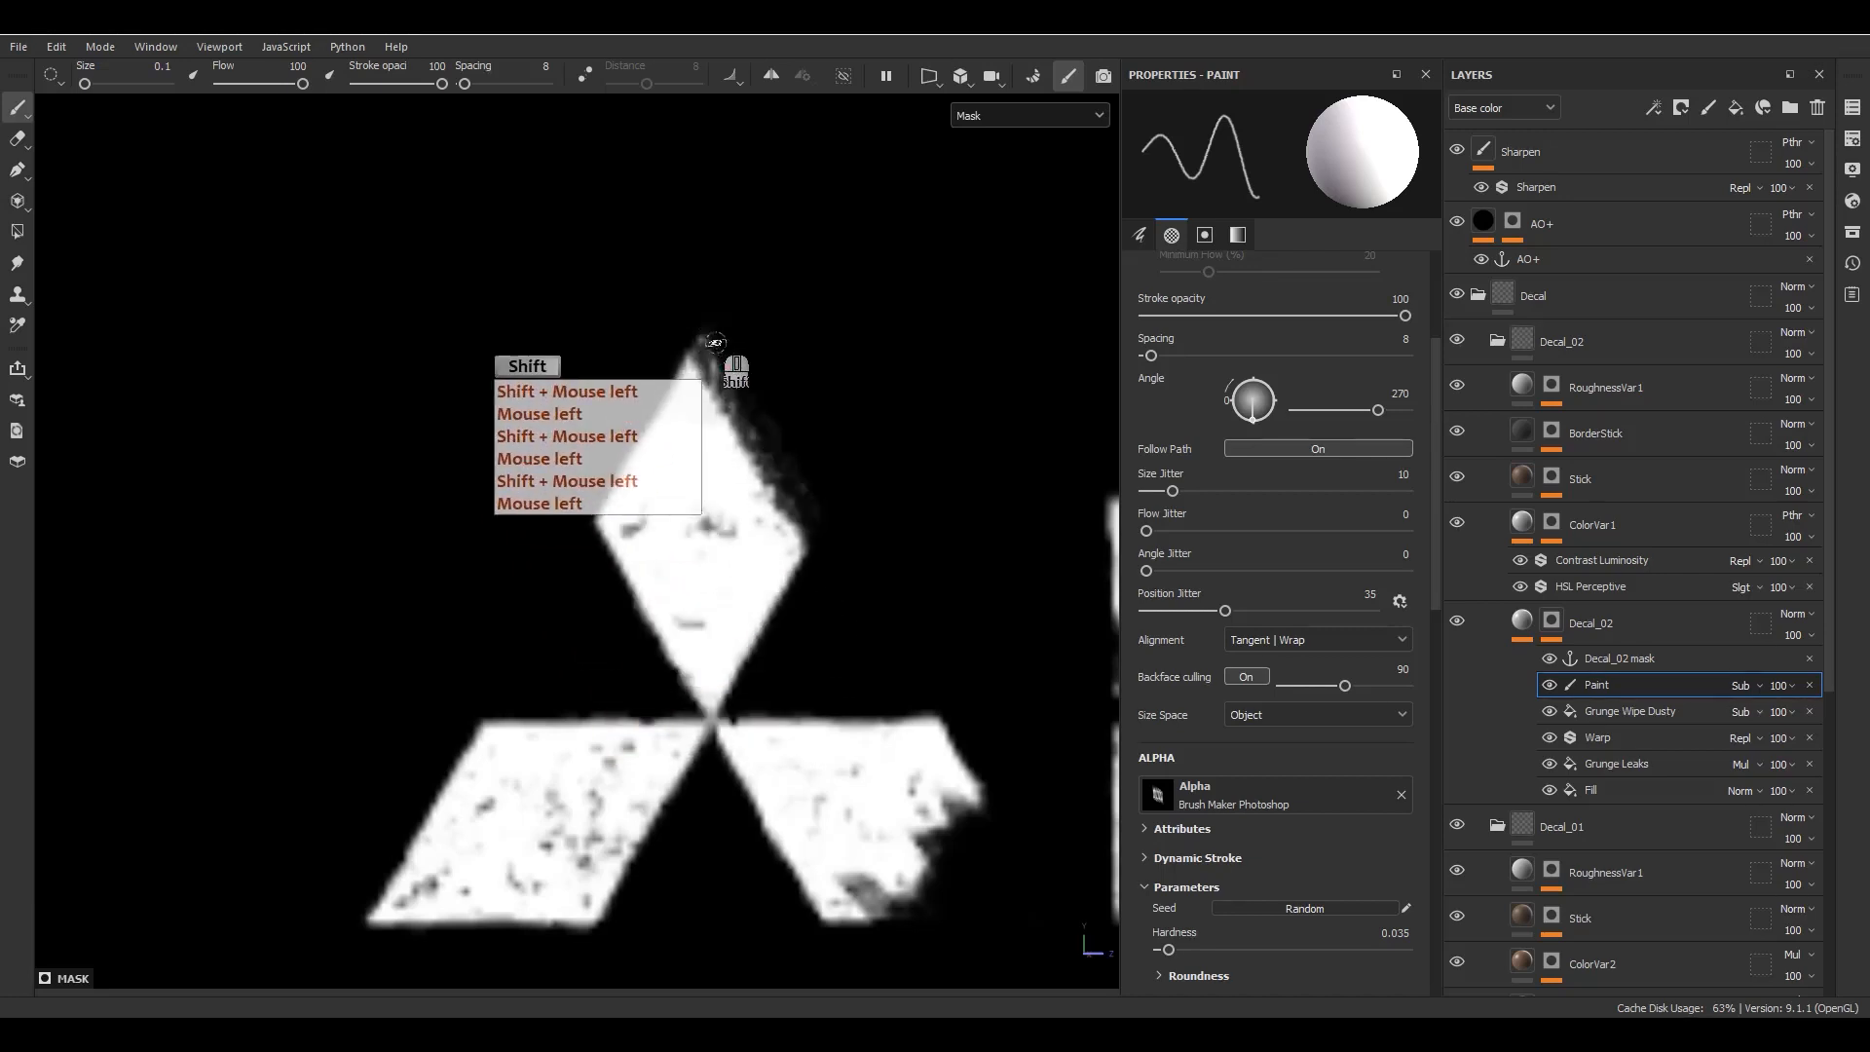
pyautogui.click(808, 600)
pyautogui.keyDown('shift'); pyautogui.click(729, 322); pyautogui.keyUp('shift')
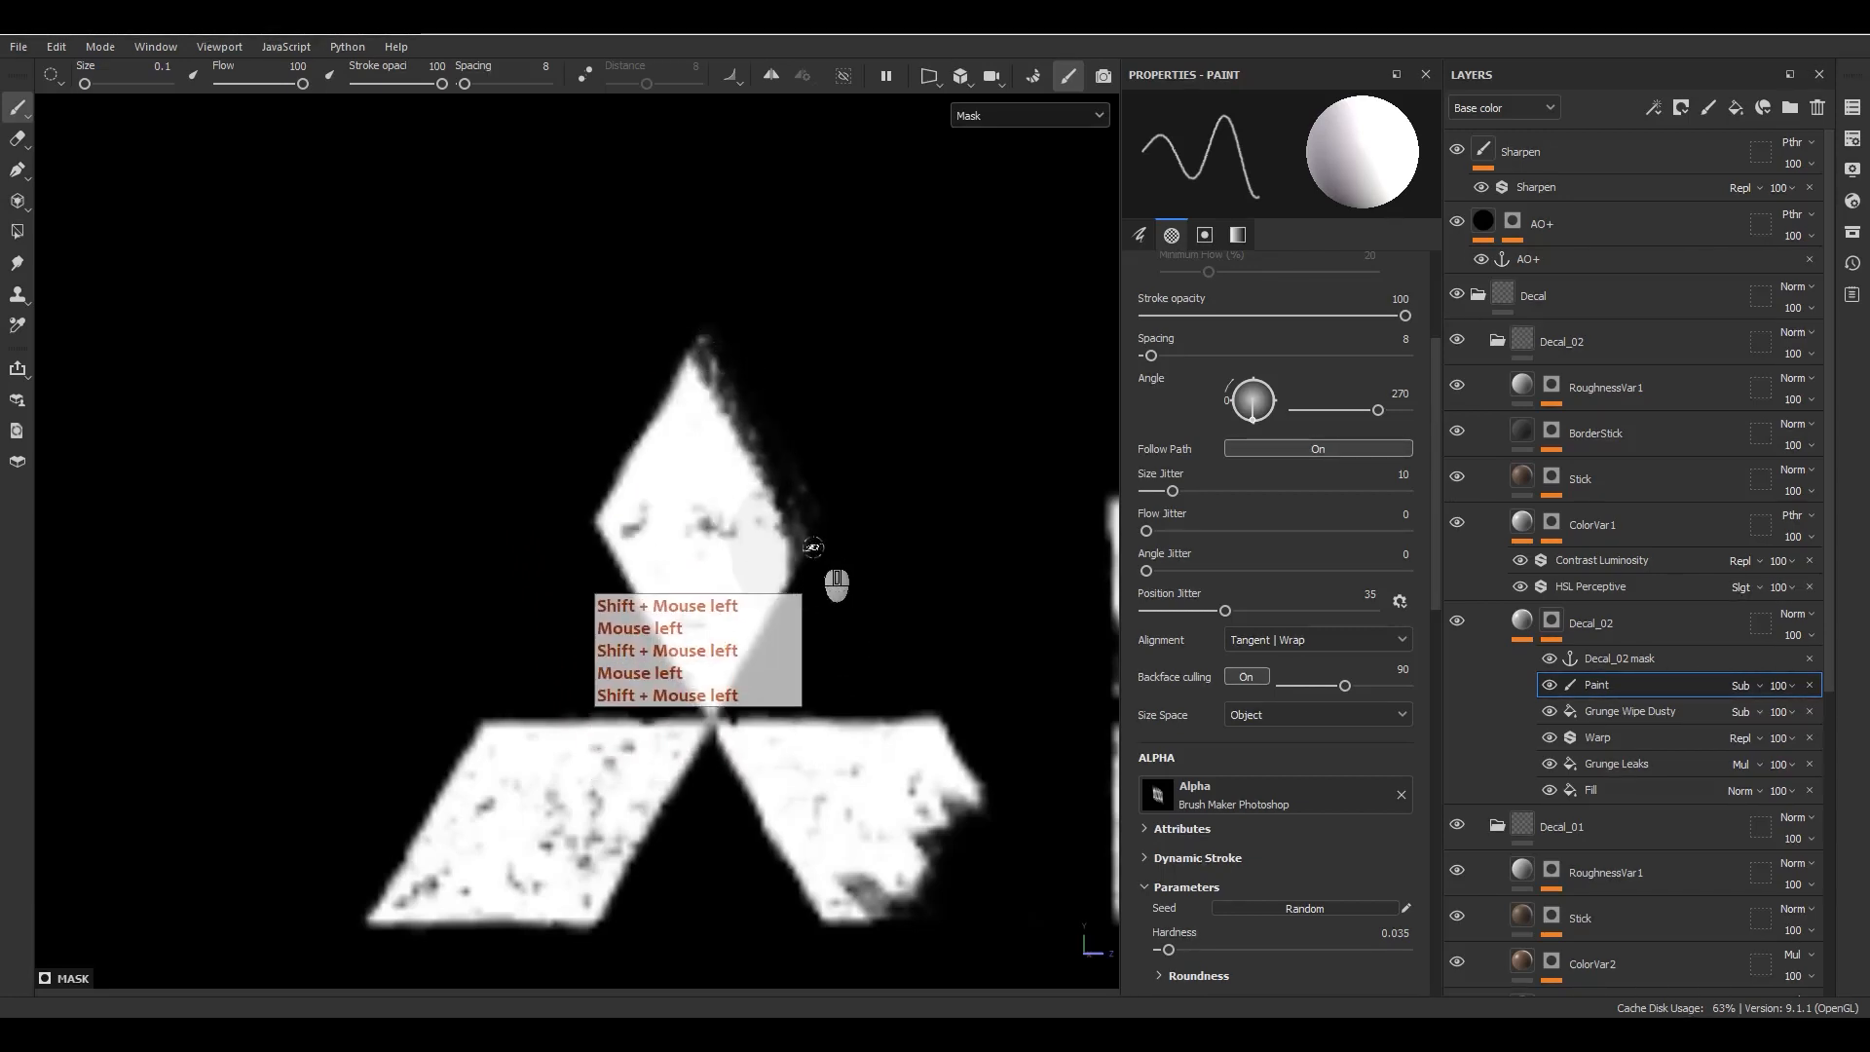
pyautogui.press('m')
pyautogui.scroll(-2, 770, 656)
pyautogui.scroll(-2, 770, 656)
pyautogui.keyDown('alt'); pyautogui.moveTo(773, 652); pyautogui.dragTo(838, 631); pyautogui.keyUp('alt')
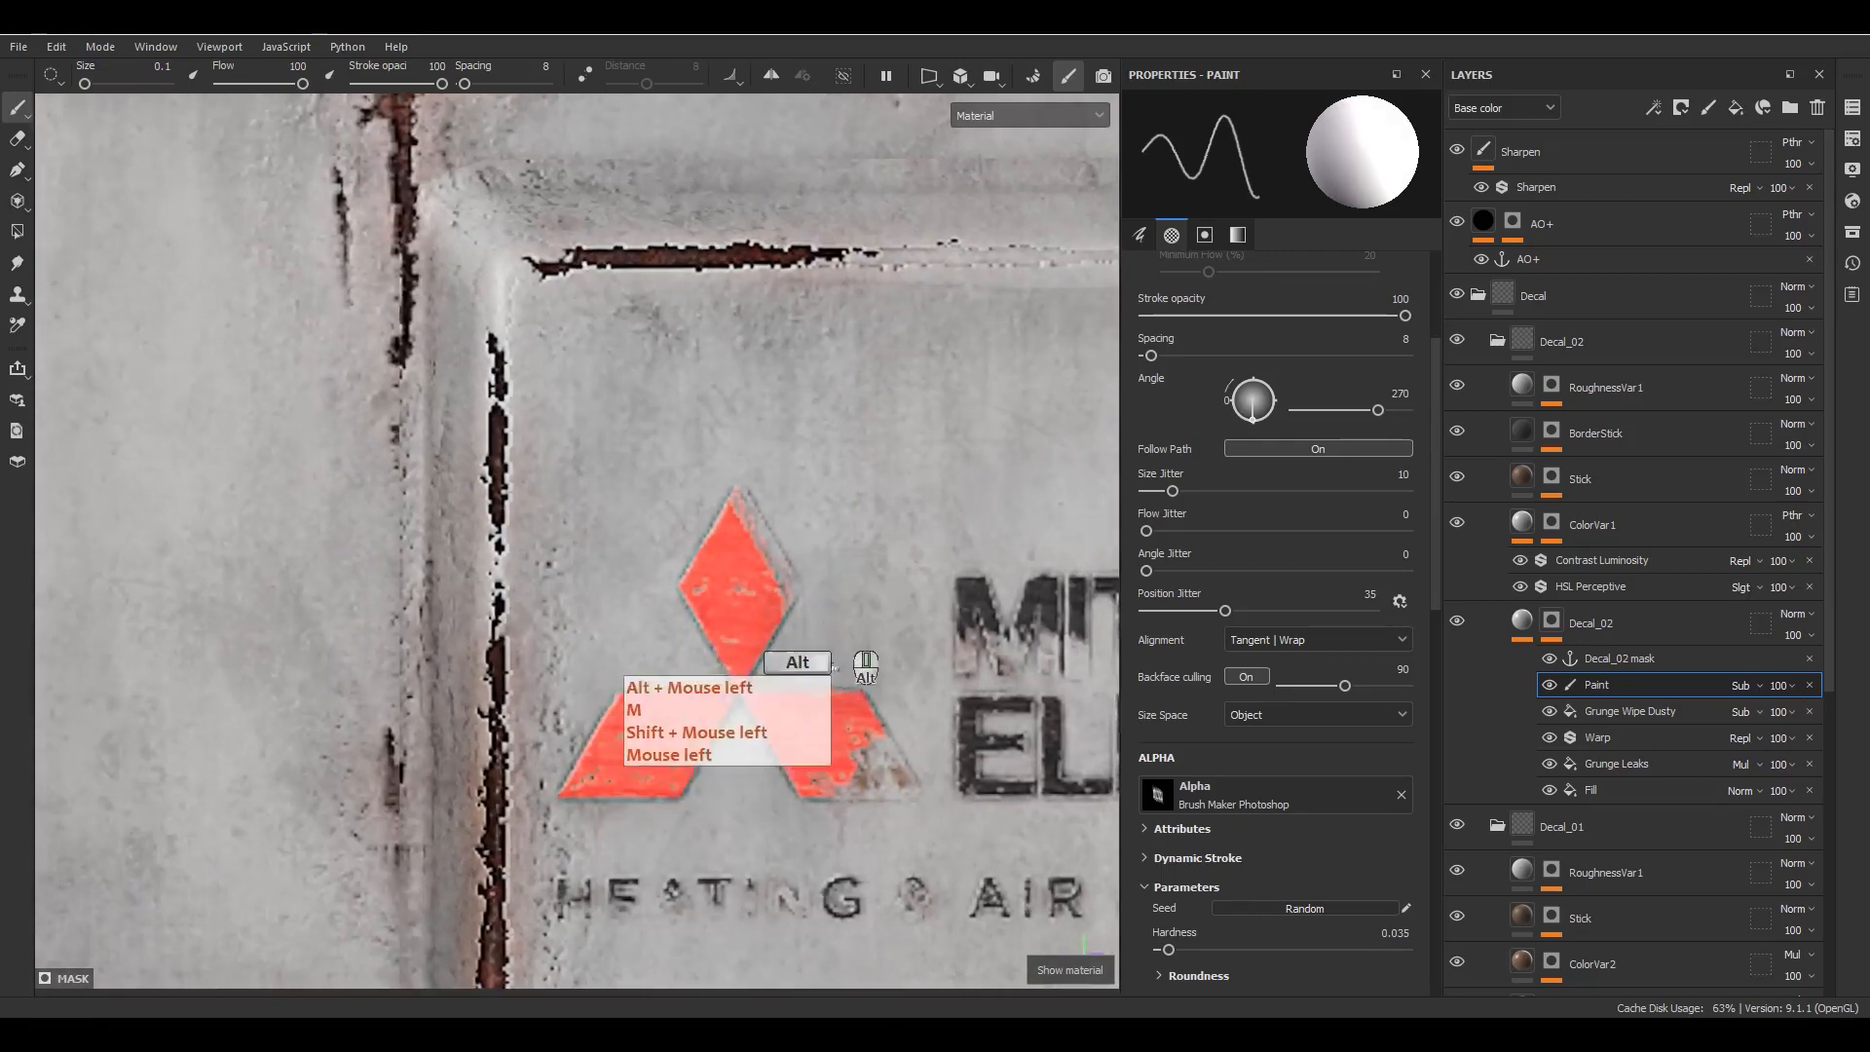
# Step: Enlarge the brush to 0.41 and paint wear along the slanted outer edge of the logo's lower-left diamond
pyautogui.keyDown('alt'); pyautogui.moveTo(633, 730); pyautogui.dragTo(677, 548, button='middle'); pyautogui.keyUp('alt')
pyautogui.scroll(4, 675, 543)
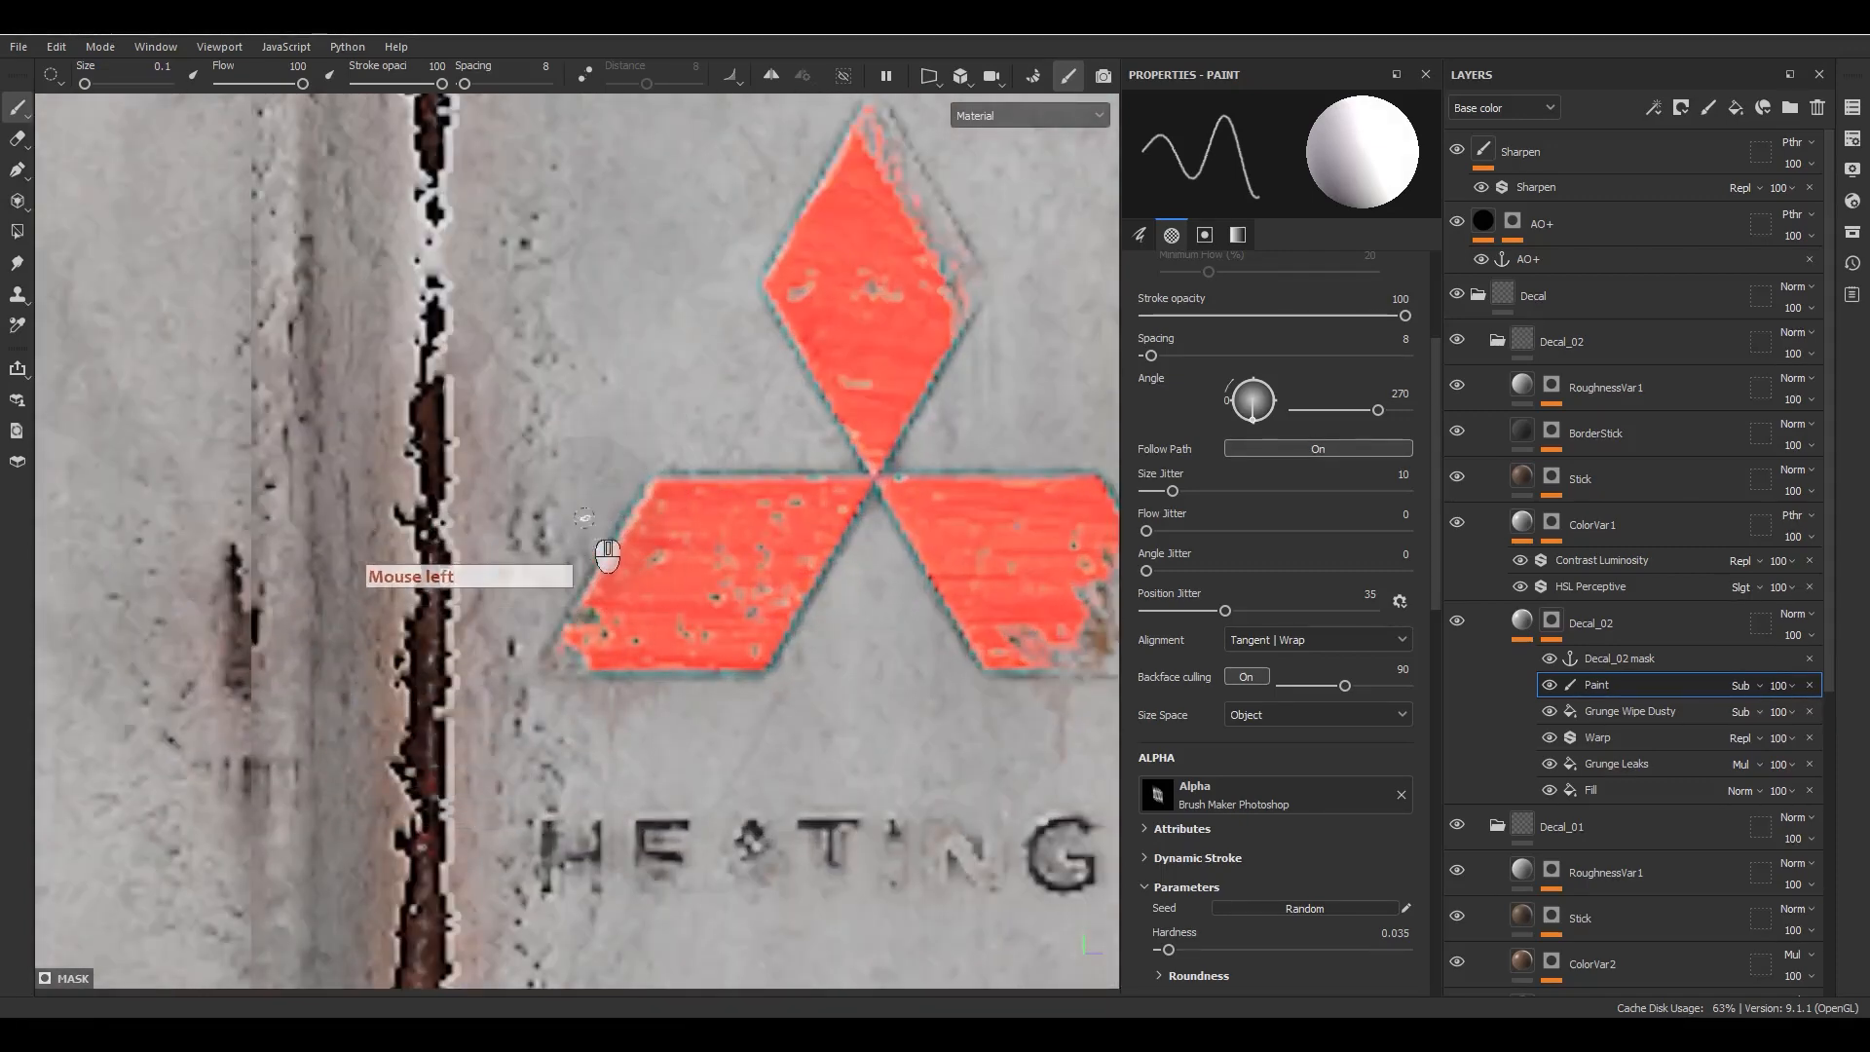
pyautogui.click(639, 565)
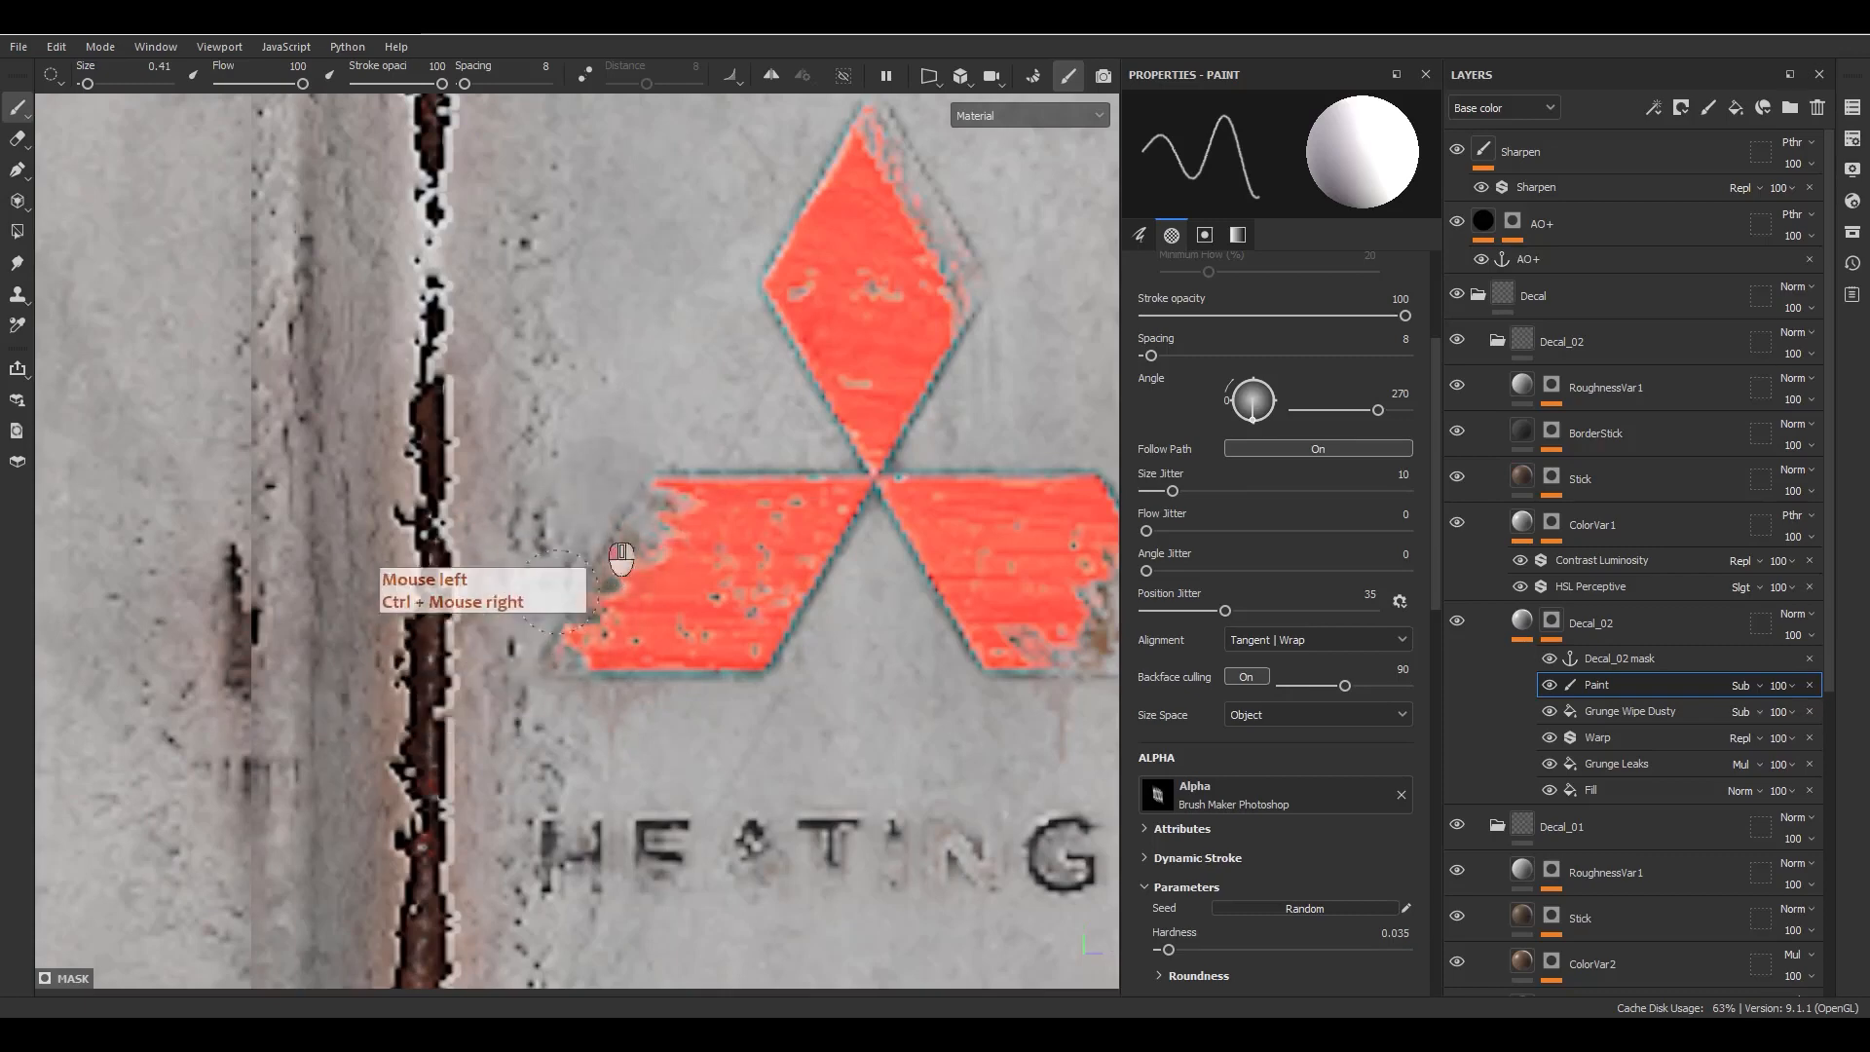
# Step: Switch the brush to black and paint back part of the worn outer corner of the lower-left diamond
pyautogui.scroll(-5, 668, 443)
pyautogui.keyDown('alt'); pyautogui.moveTo(847, 630); pyautogui.dragTo(393, 575); pyautogui.keyUp('alt')
pyautogui.scroll(6, 682, 604)
pyautogui.press('x')
pyautogui.click(731, 643)
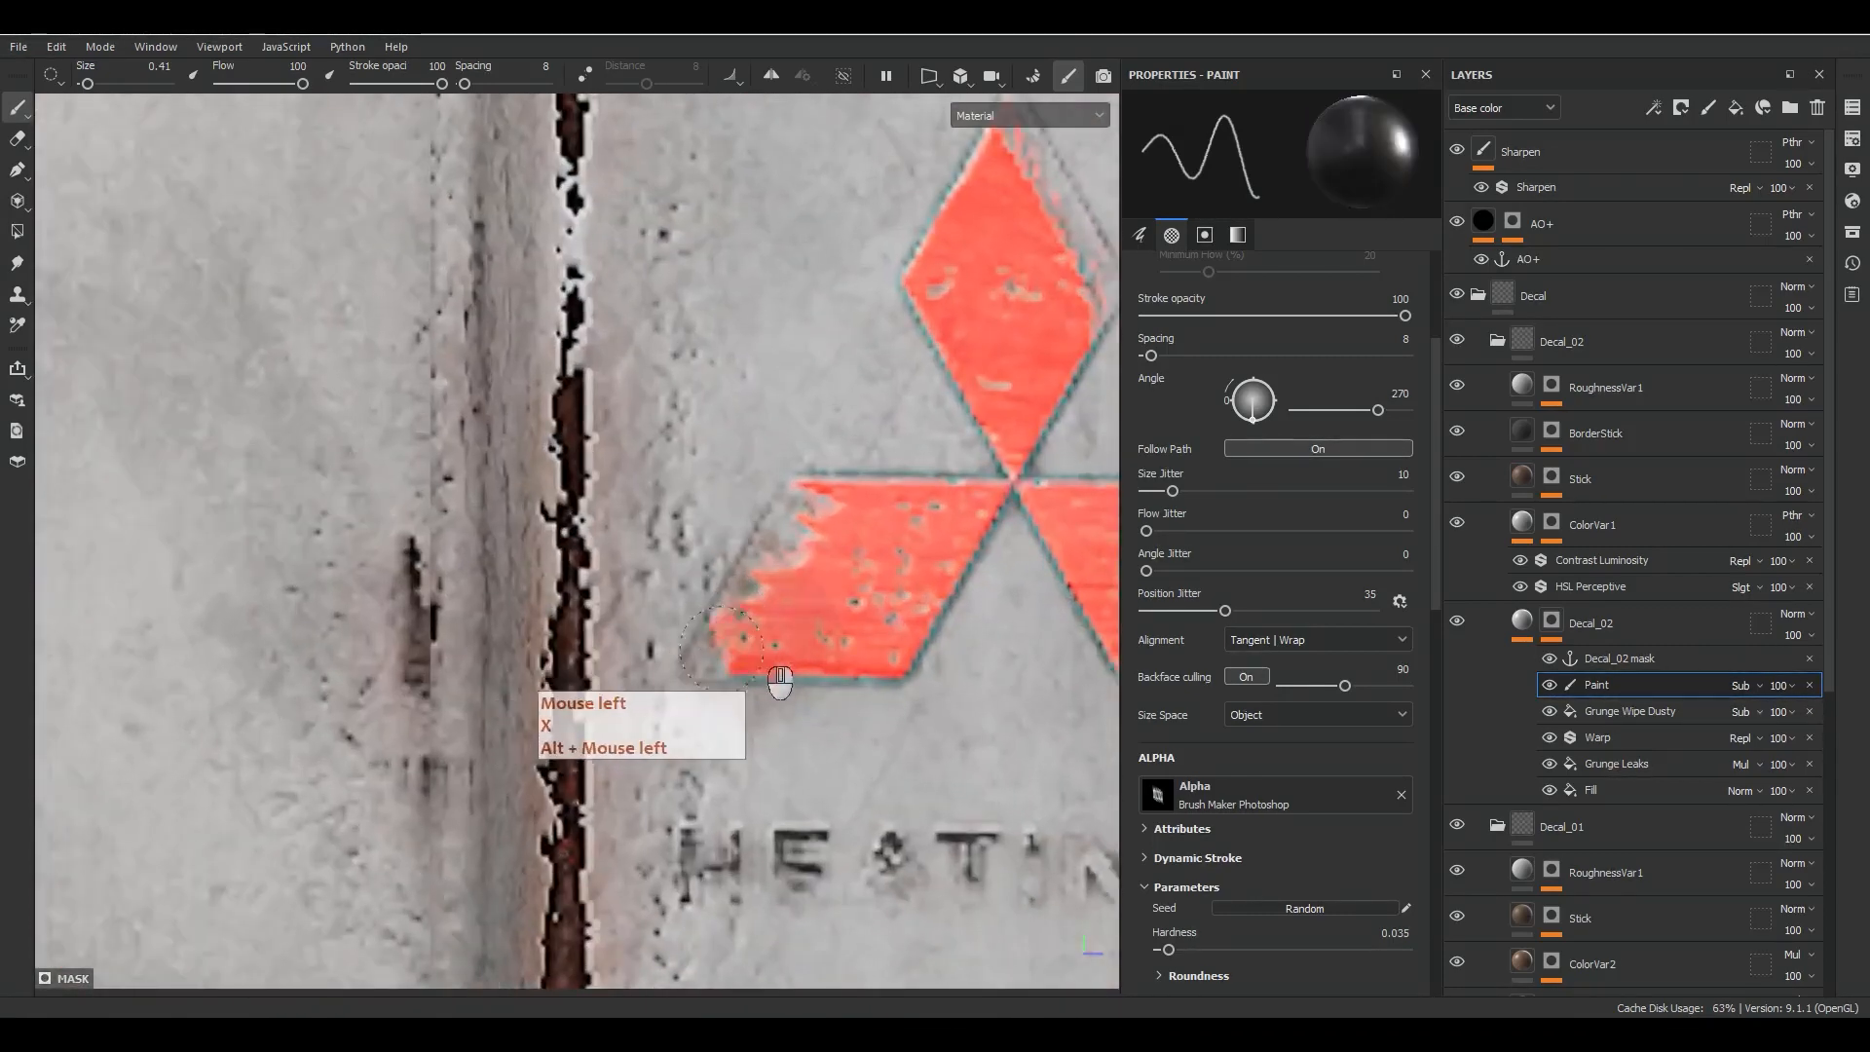
pyautogui.scroll(-5, 708, 714)
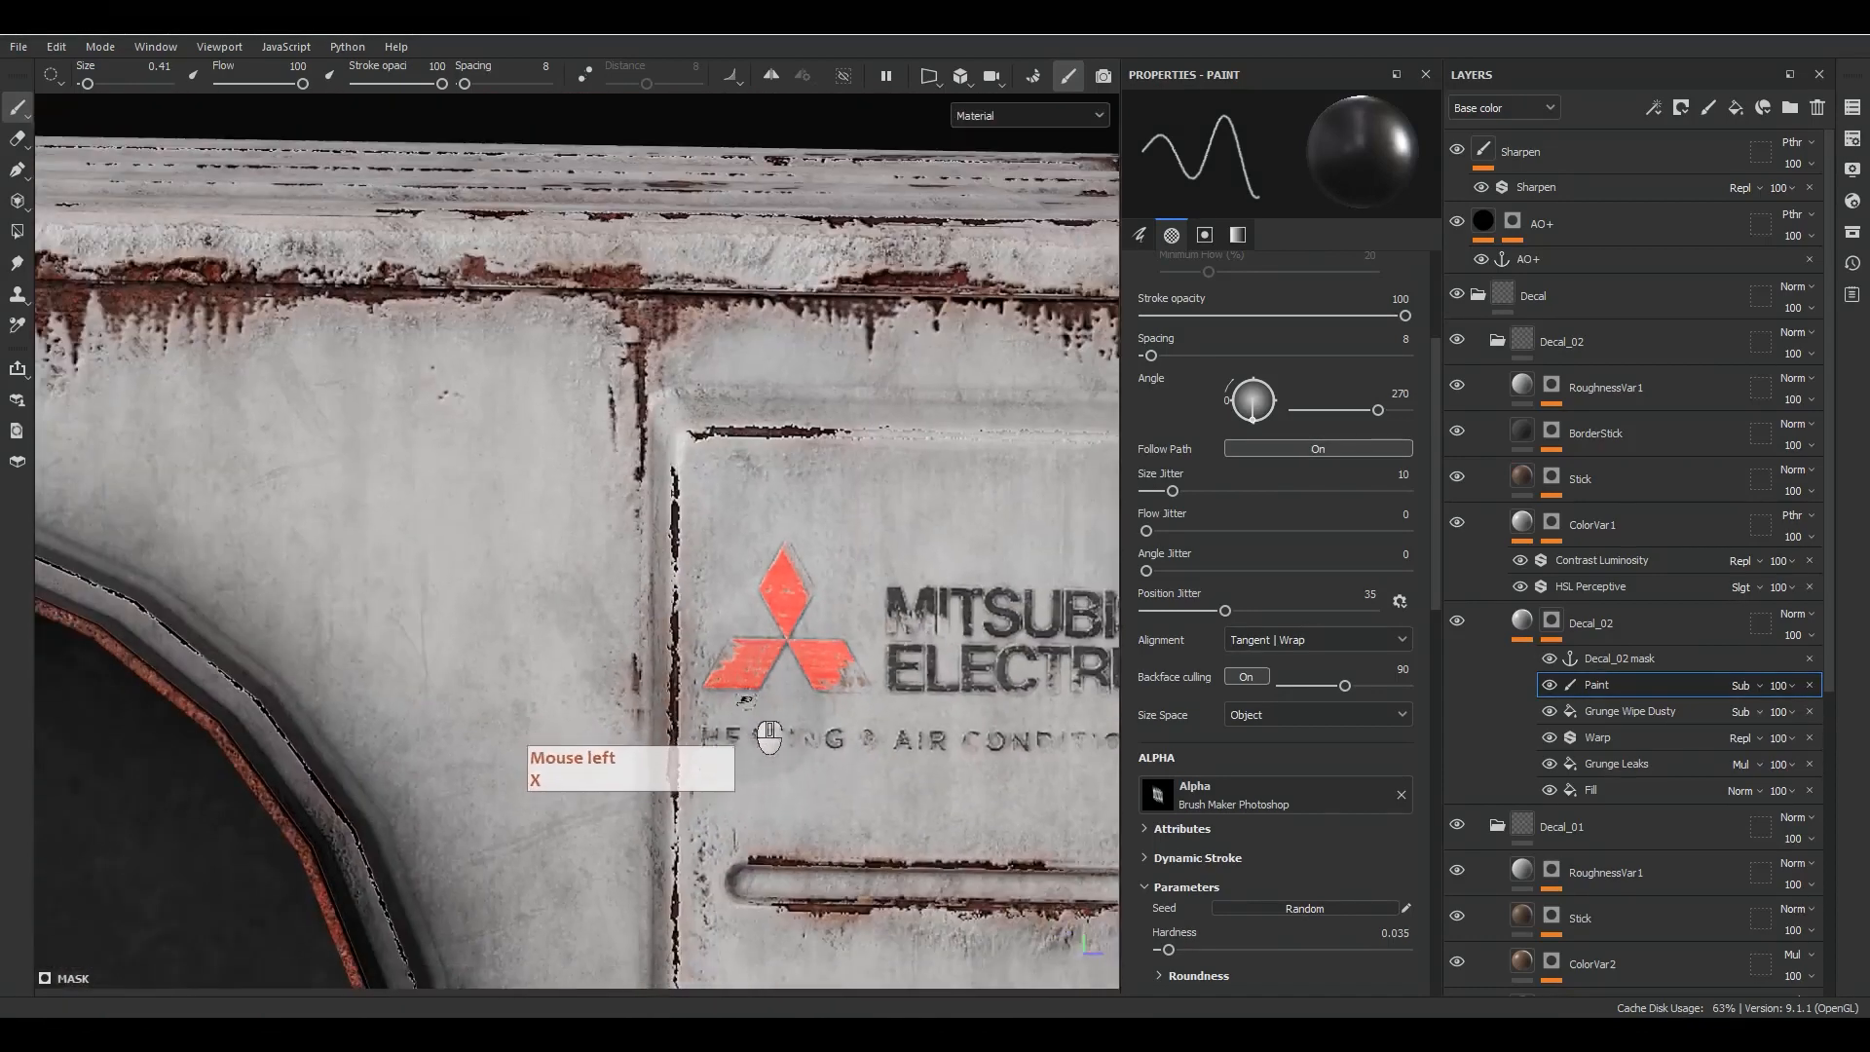
# Step: Paint fresh wear on the lower-left diamond in white, and restore its inner part in black
pyautogui.scroll(4, 731, 718)
pyautogui.press('x')
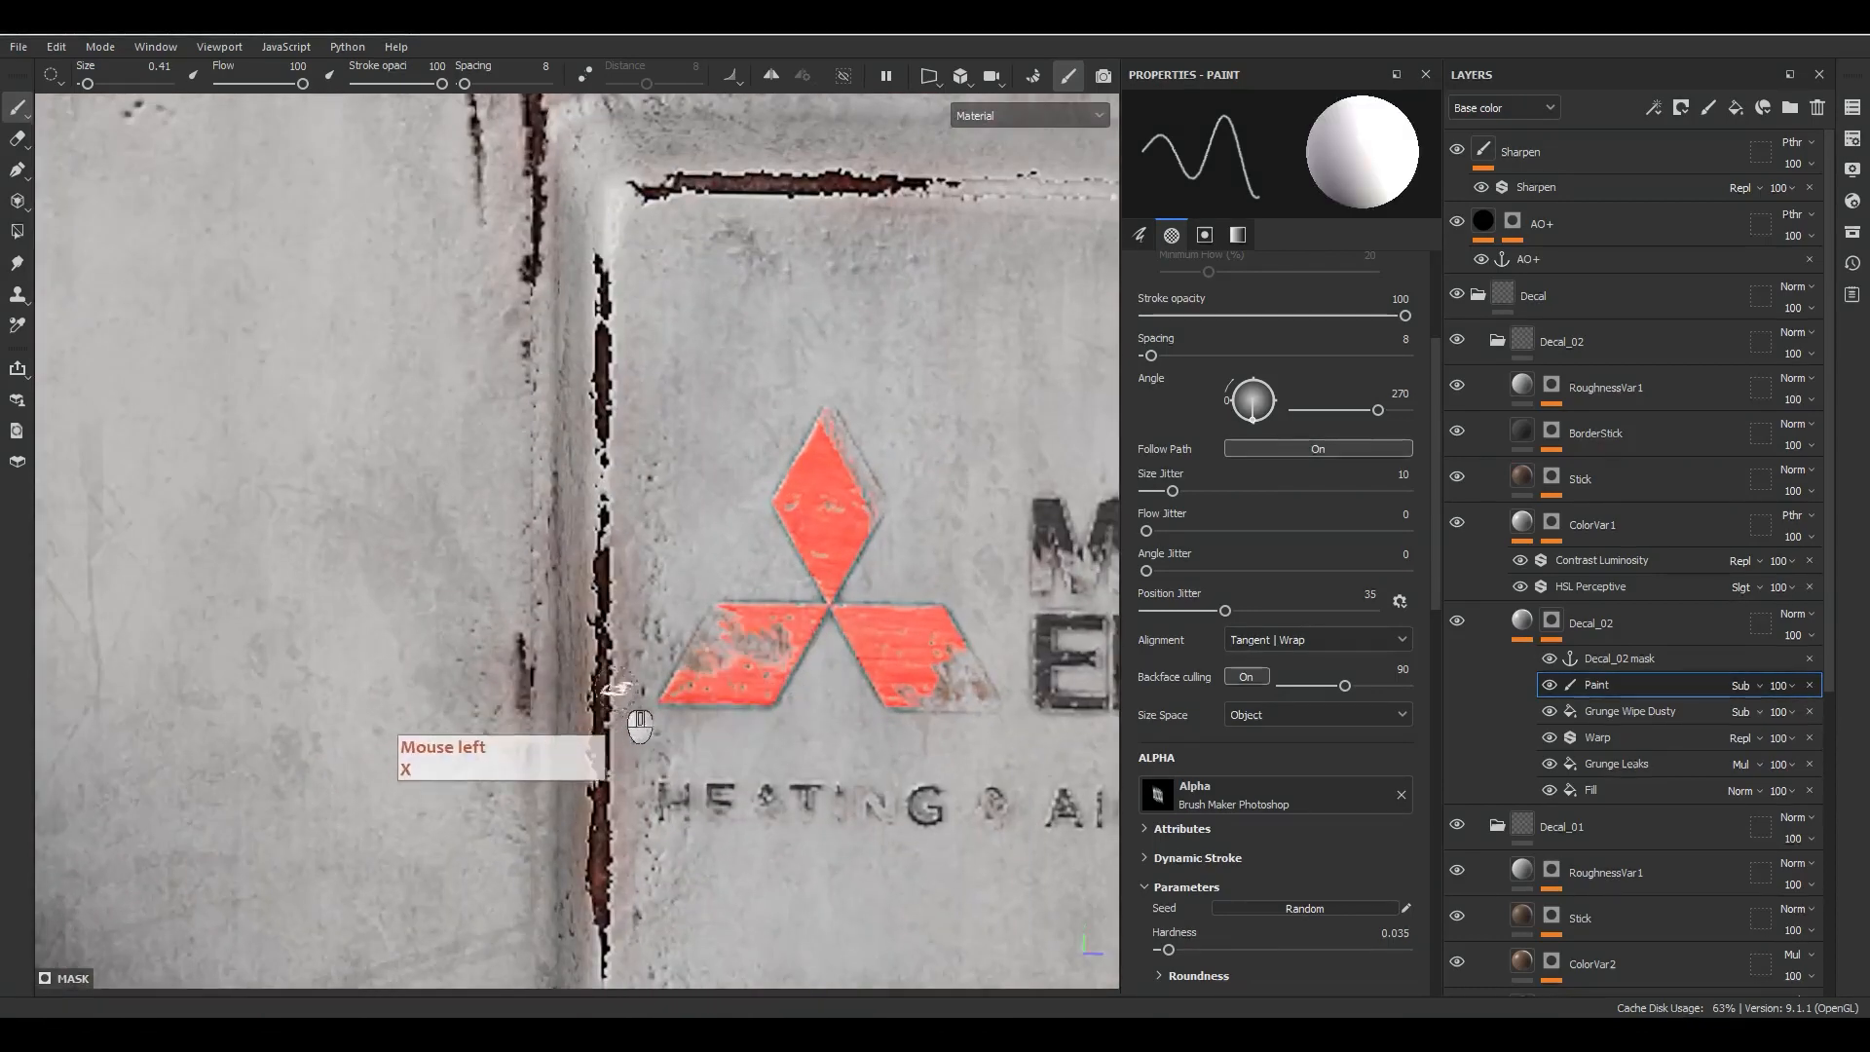
pyautogui.scroll(4, 755, 651)
pyautogui.press('x')
pyautogui.click(790, 654)
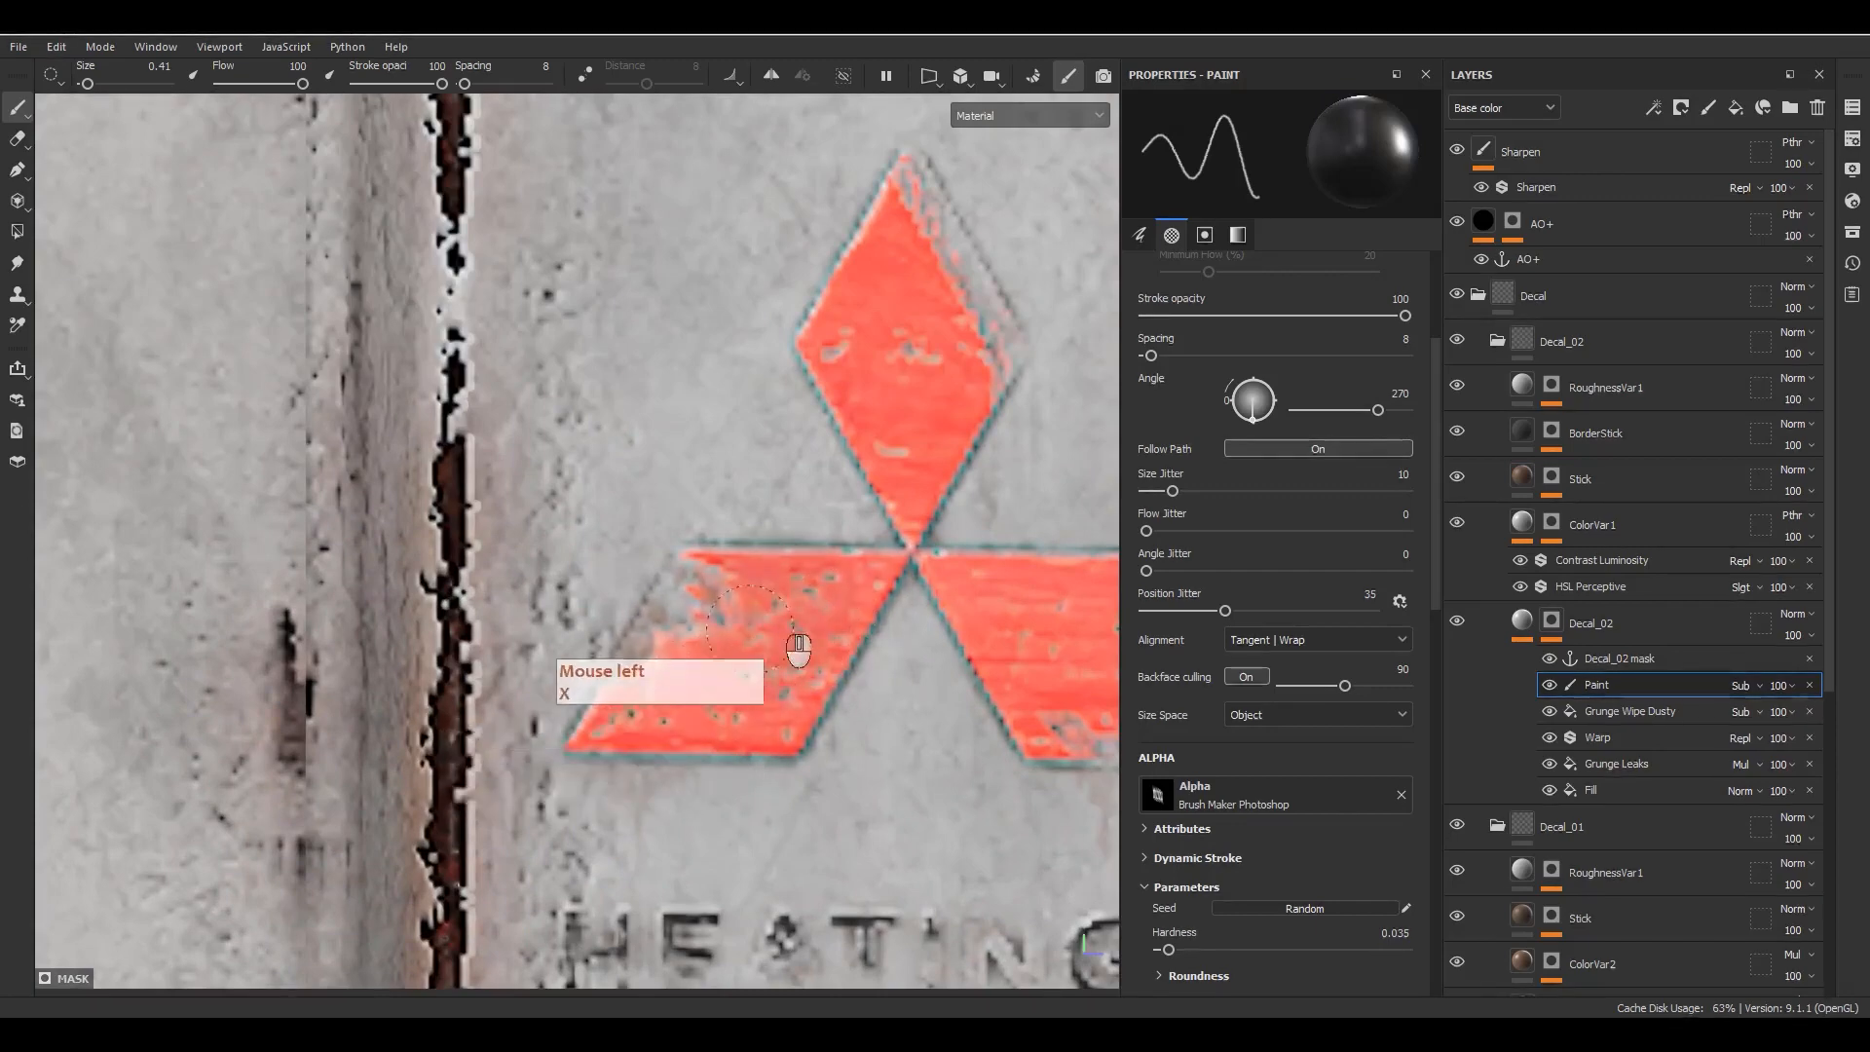
# Step: Examine the painted logo wear up close and on the whole unit
pyautogui.scroll(-8, 623, 643)
pyautogui.keyDown('alt'); pyautogui.moveTo(809, 581); pyautogui.dragTo(697, 414, button='middle'); pyautogui.keyUp('alt')
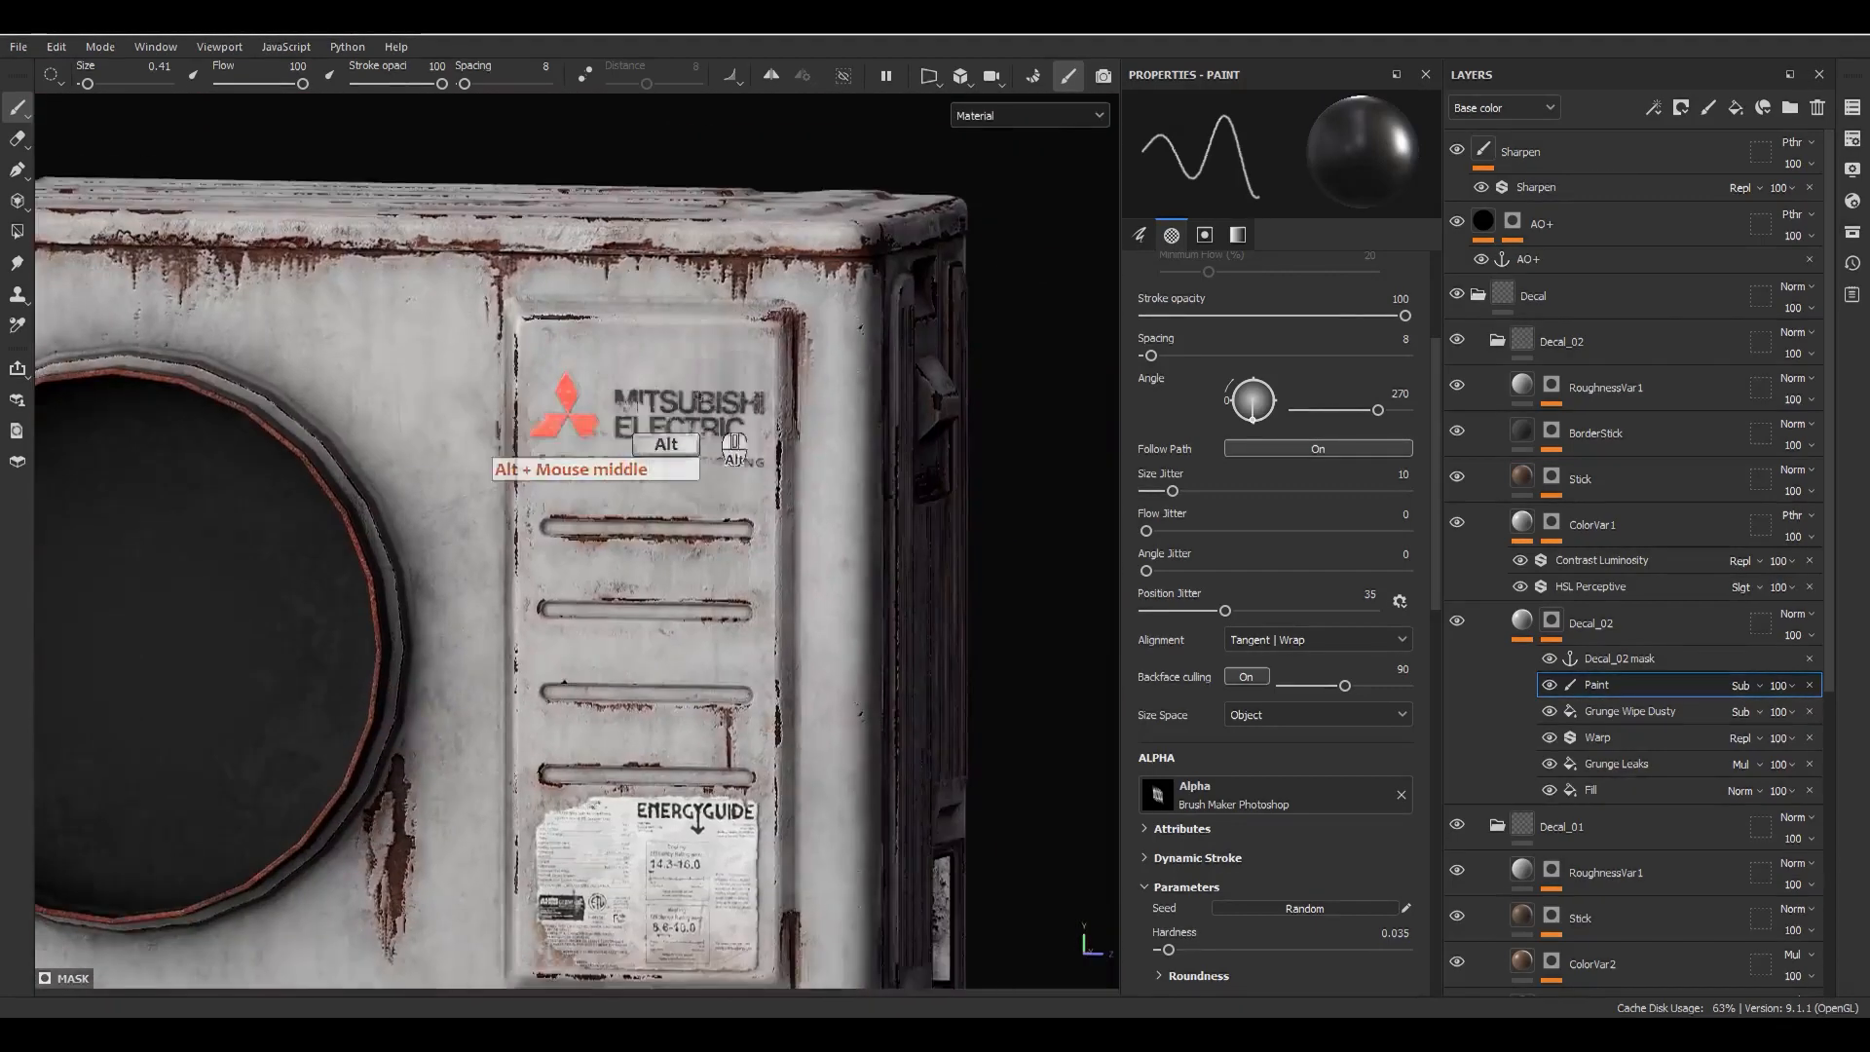
pyautogui.keyDown('alt'); pyautogui.moveTo(697, 414); pyautogui.dragTo(638, 438); pyautogui.keyUp('alt')
pyautogui.keyDown('alt'); pyautogui.moveTo(638, 438); pyautogui.dragTo(610, 318, button='right'); pyautogui.keyUp('alt')
pyautogui.keyDown('alt'); pyautogui.moveTo(585, 572); pyautogui.dragTo(631, 510); pyautogui.keyUp('alt')
pyautogui.keyDown('alt'); pyautogui.moveTo(631, 509); pyautogui.dragTo(666, 489, button='middle'); pyautogui.keyUp('alt')
pyautogui.scroll(5, 684, 431)
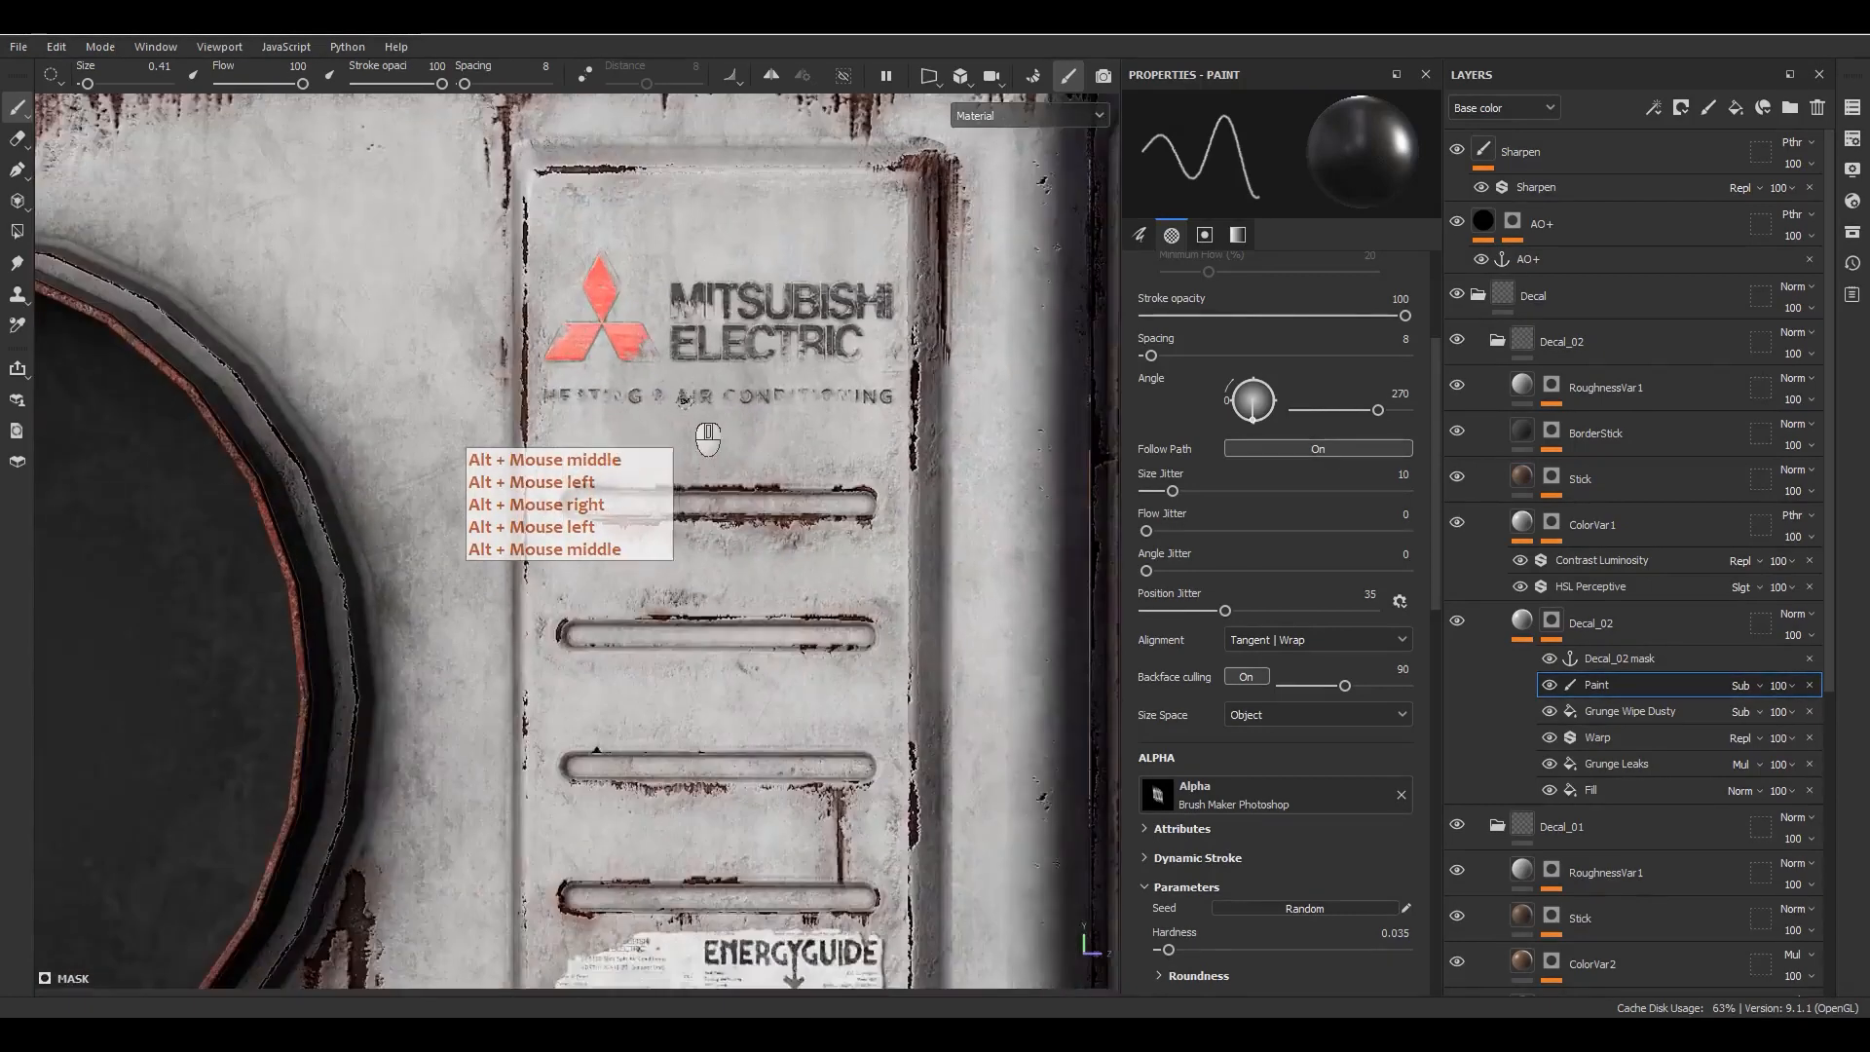
pyautogui.scroll(-5, 683, 405)
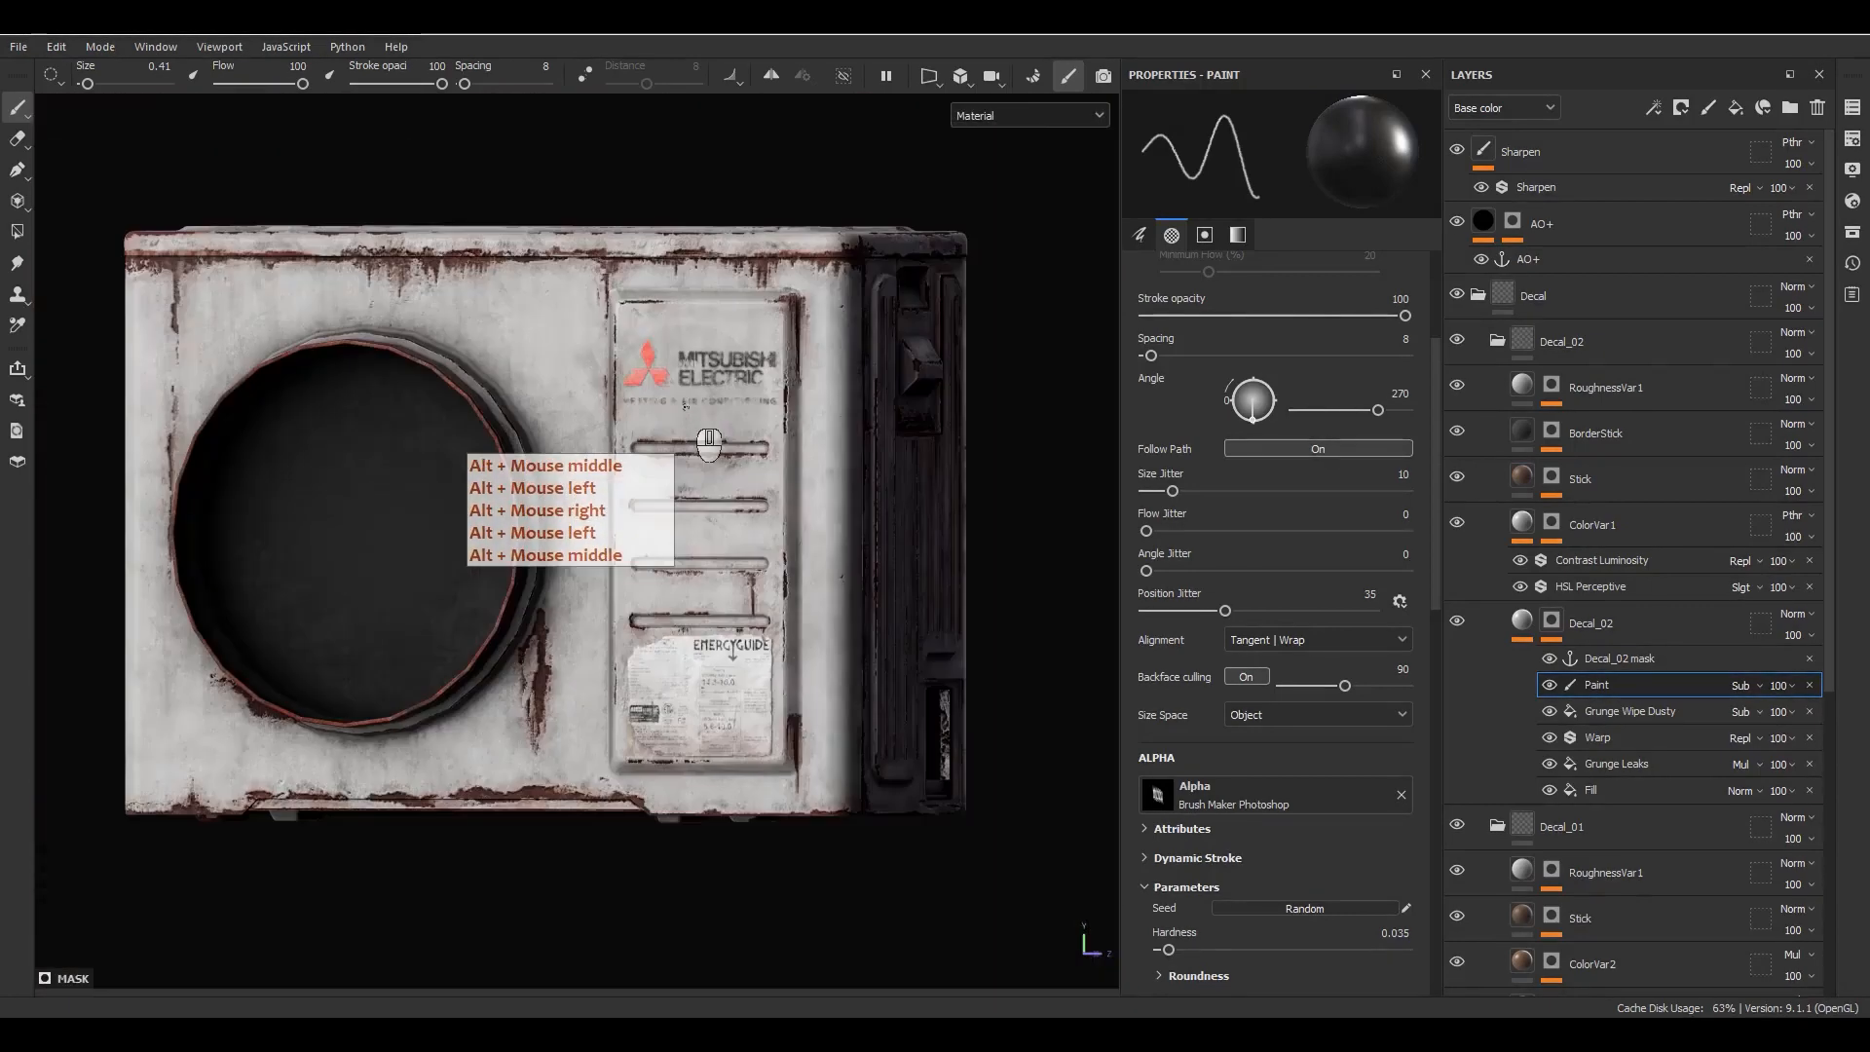
# Step: Collapse the Decal_02, Decal_01 and Decal folders and give the Decal folder a yellow color label
pyautogui.click(1502, 633)
pyautogui.click(1498, 341)
pyautogui.click(1497, 387)
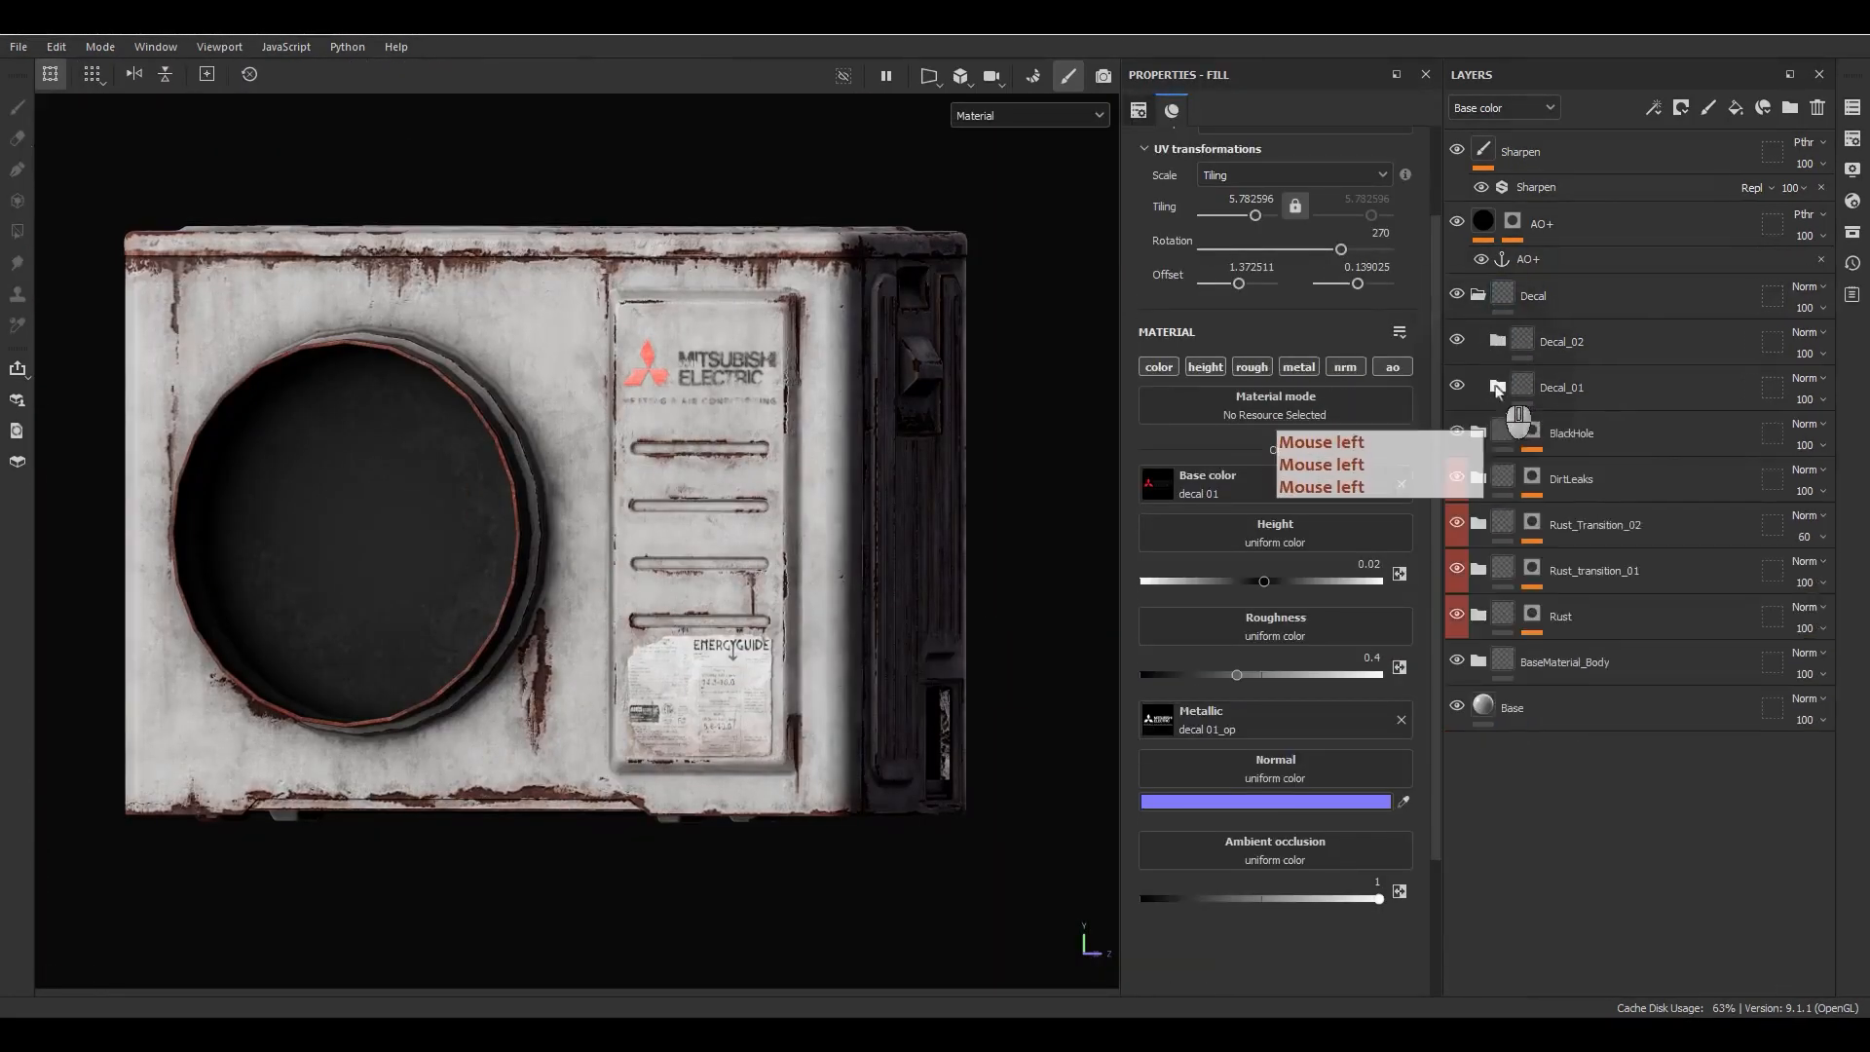
pyautogui.click(1497, 324)
pyautogui.click(1494, 300)
pyautogui.rightClick(1587, 302)
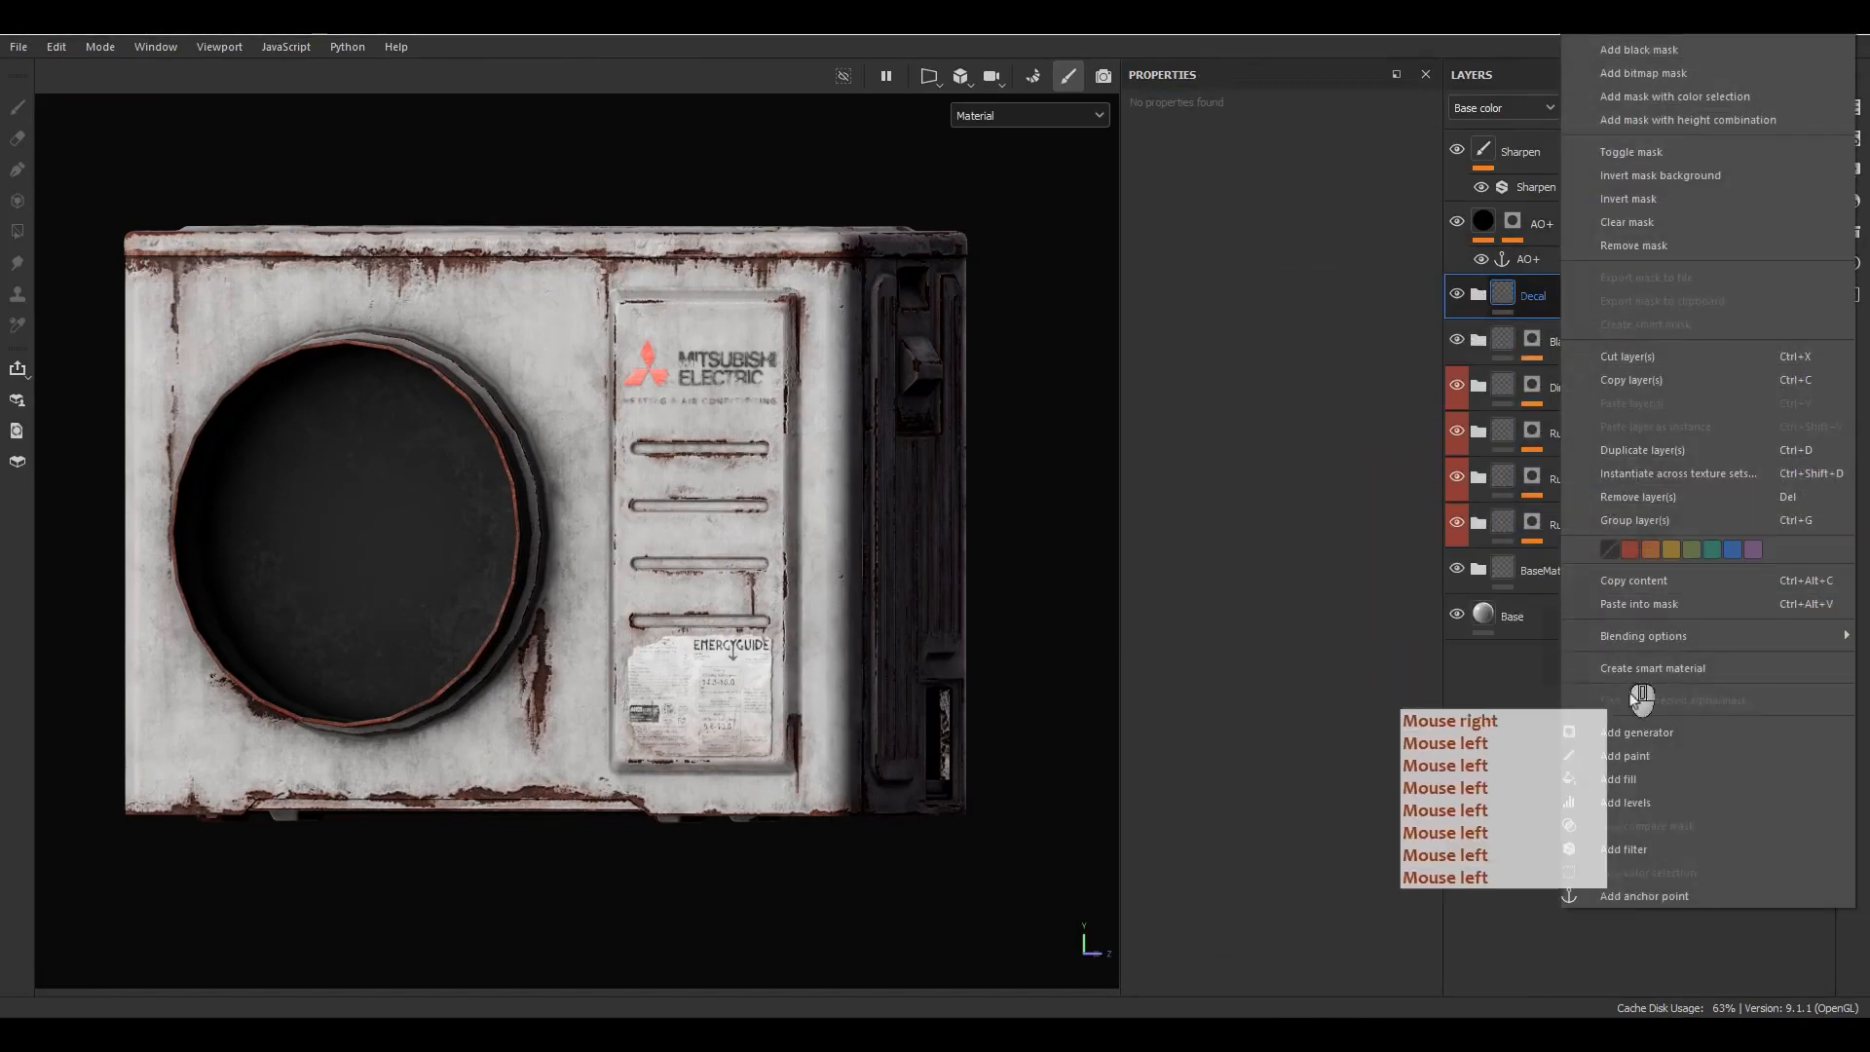
pyautogui.click(1646, 549)
pyautogui.click(1566, 693)
pyautogui.keyDown('alt'); pyautogui.moveTo(780, 547); pyautogui.dragTo(650, 556); pyautogui.keyUp('alt')
pyautogui.keyDown('alt'); pyautogui.moveTo(651, 555); pyautogui.dragTo(623, 526, button='right'); pyautogui.keyUp('alt')
pyautogui.keyDown('alt'); pyautogui.moveTo(706, 521); pyautogui.dragTo(697, 478); pyautogui.keyUp('alt')
pyautogui.keyDown('alt'); pyautogui.moveTo(696, 477); pyautogui.dragTo(754, 569, button='right'); pyautogui.keyUp('alt')
pyautogui.keyDown('alt'); pyautogui.moveTo(756, 576); pyautogui.dragTo(782, 563, button='middle'); pyautogui.keyUp('alt')
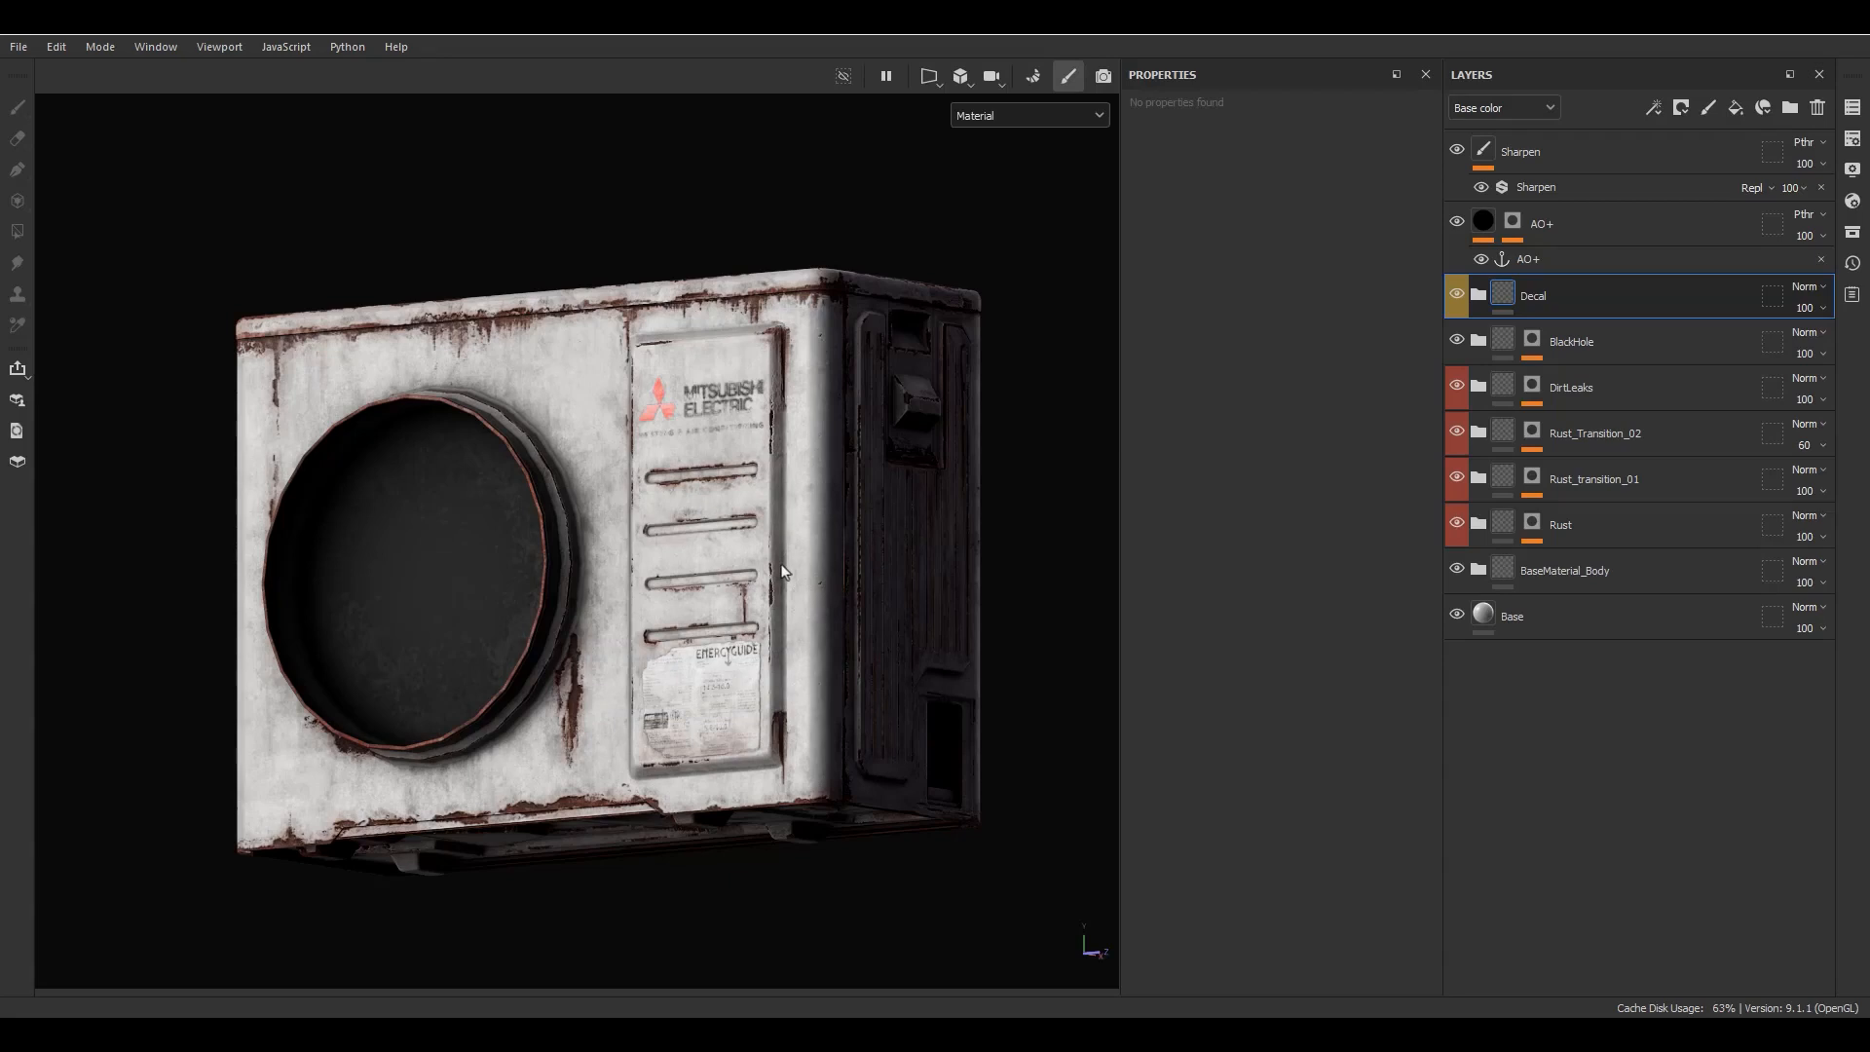
# Step: Limit the Sharpen filter to the color channel by disabling its rough, metal and ao channels, and inspect the unit
pyautogui.click(1505, 187)
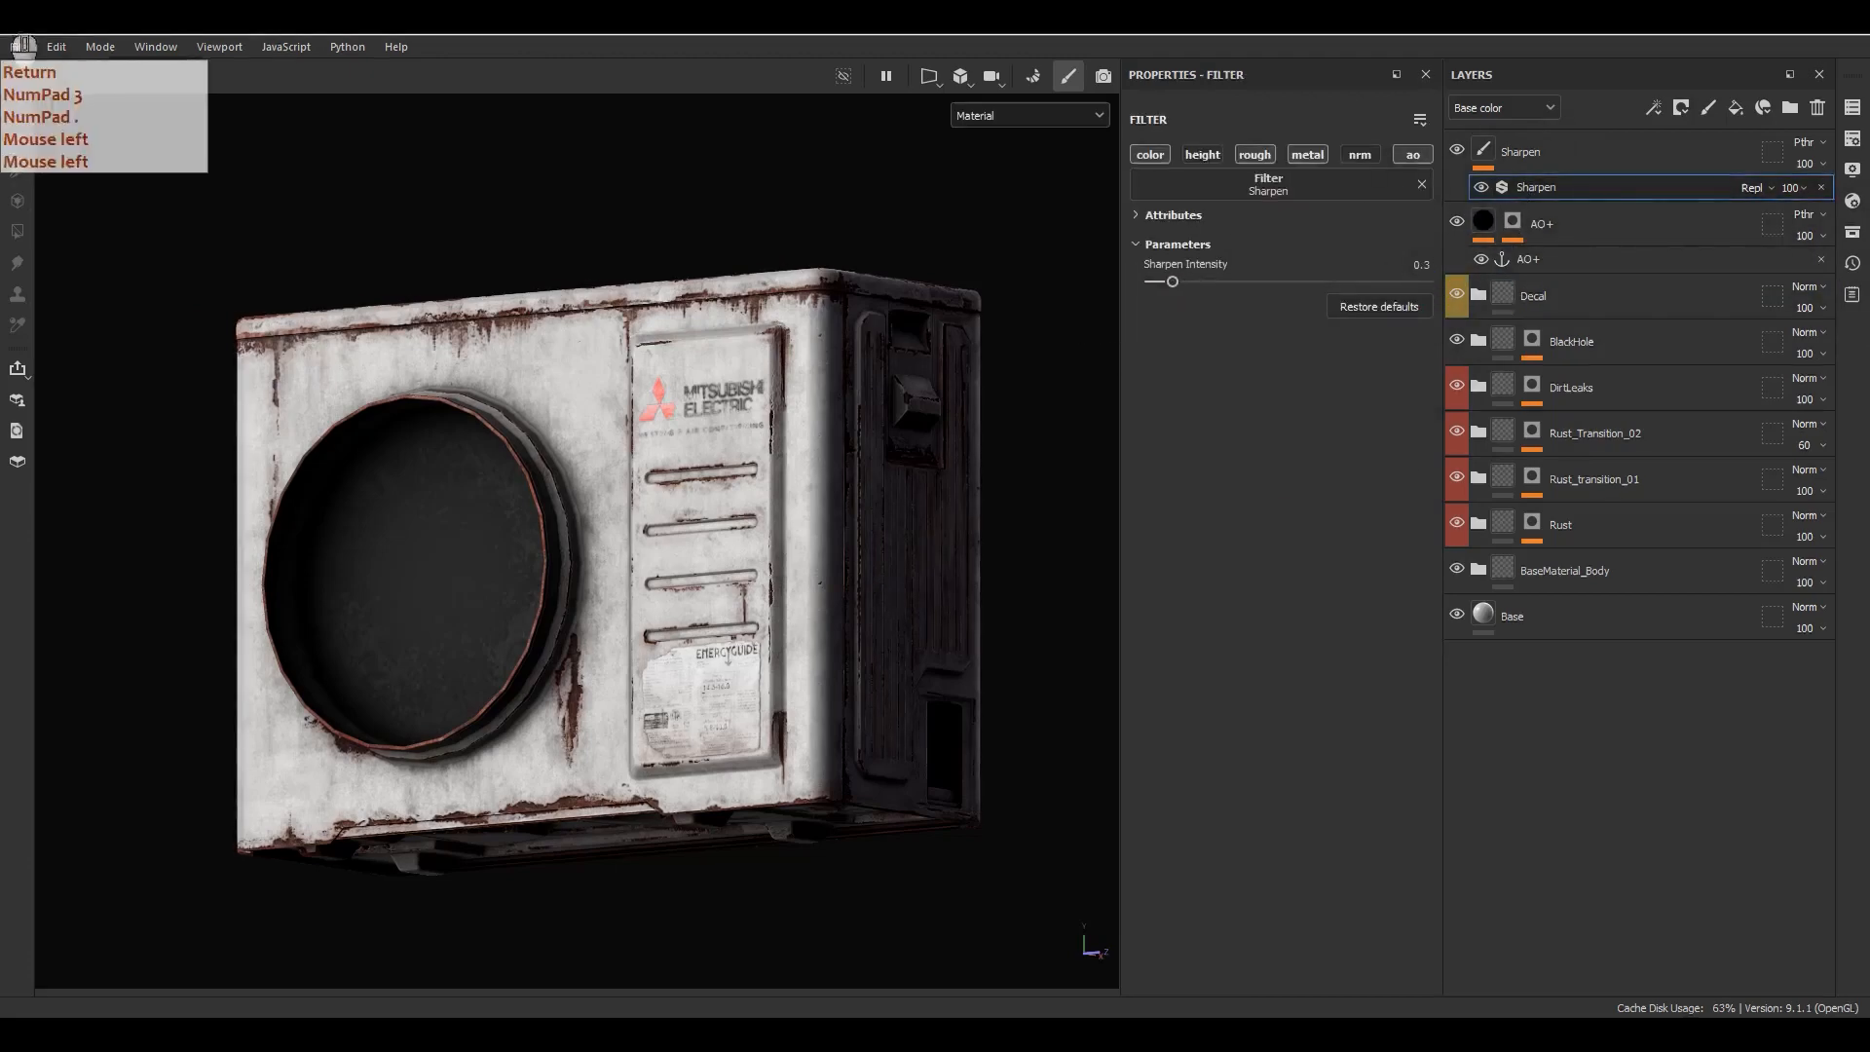
pyautogui.scroll(5, 371, 414)
pyautogui.keyDown('alt'); pyautogui.moveTo(764, 488); pyautogui.dragTo(414, 378, button='middle'); pyautogui.keyUp('alt')
pyautogui.keyDown('alt'); pyautogui.moveTo(414, 378); pyautogui.dragTo(1248, 171); pyautogui.keyUp('alt')
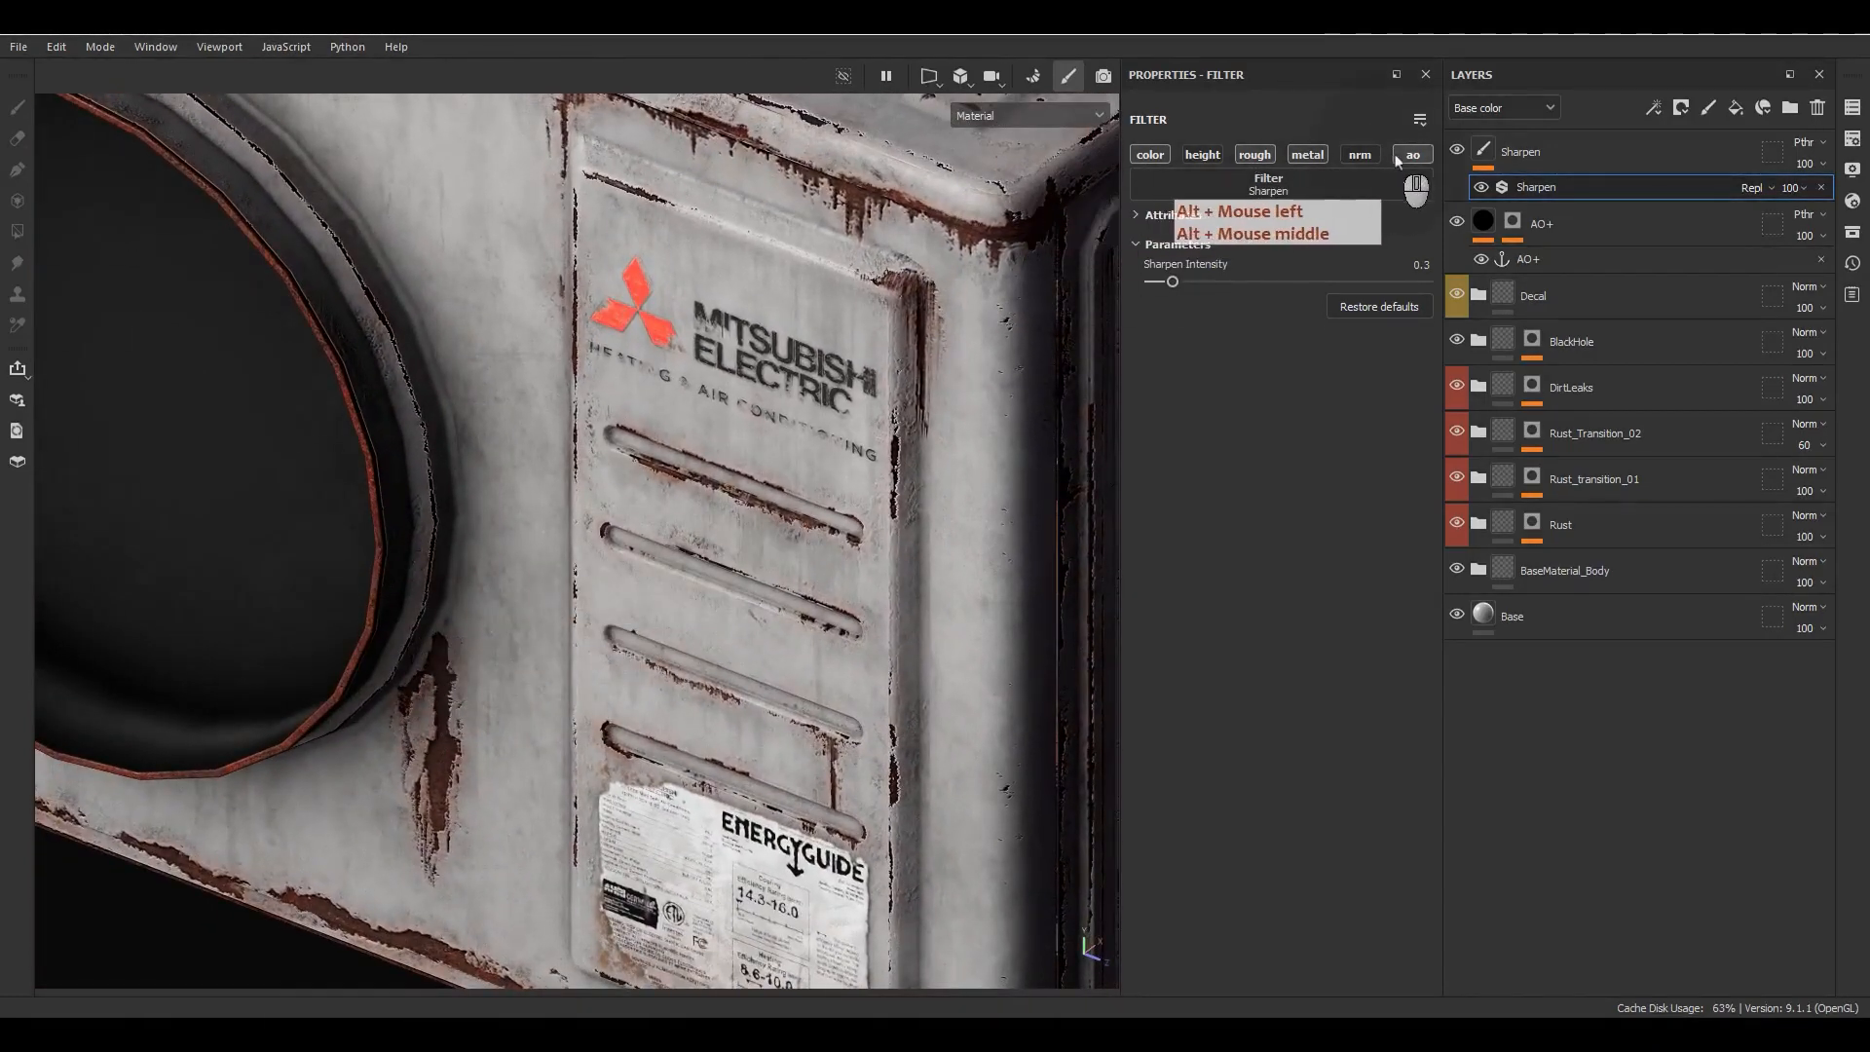
pyautogui.click(1398, 157)
pyautogui.click(1256, 156)
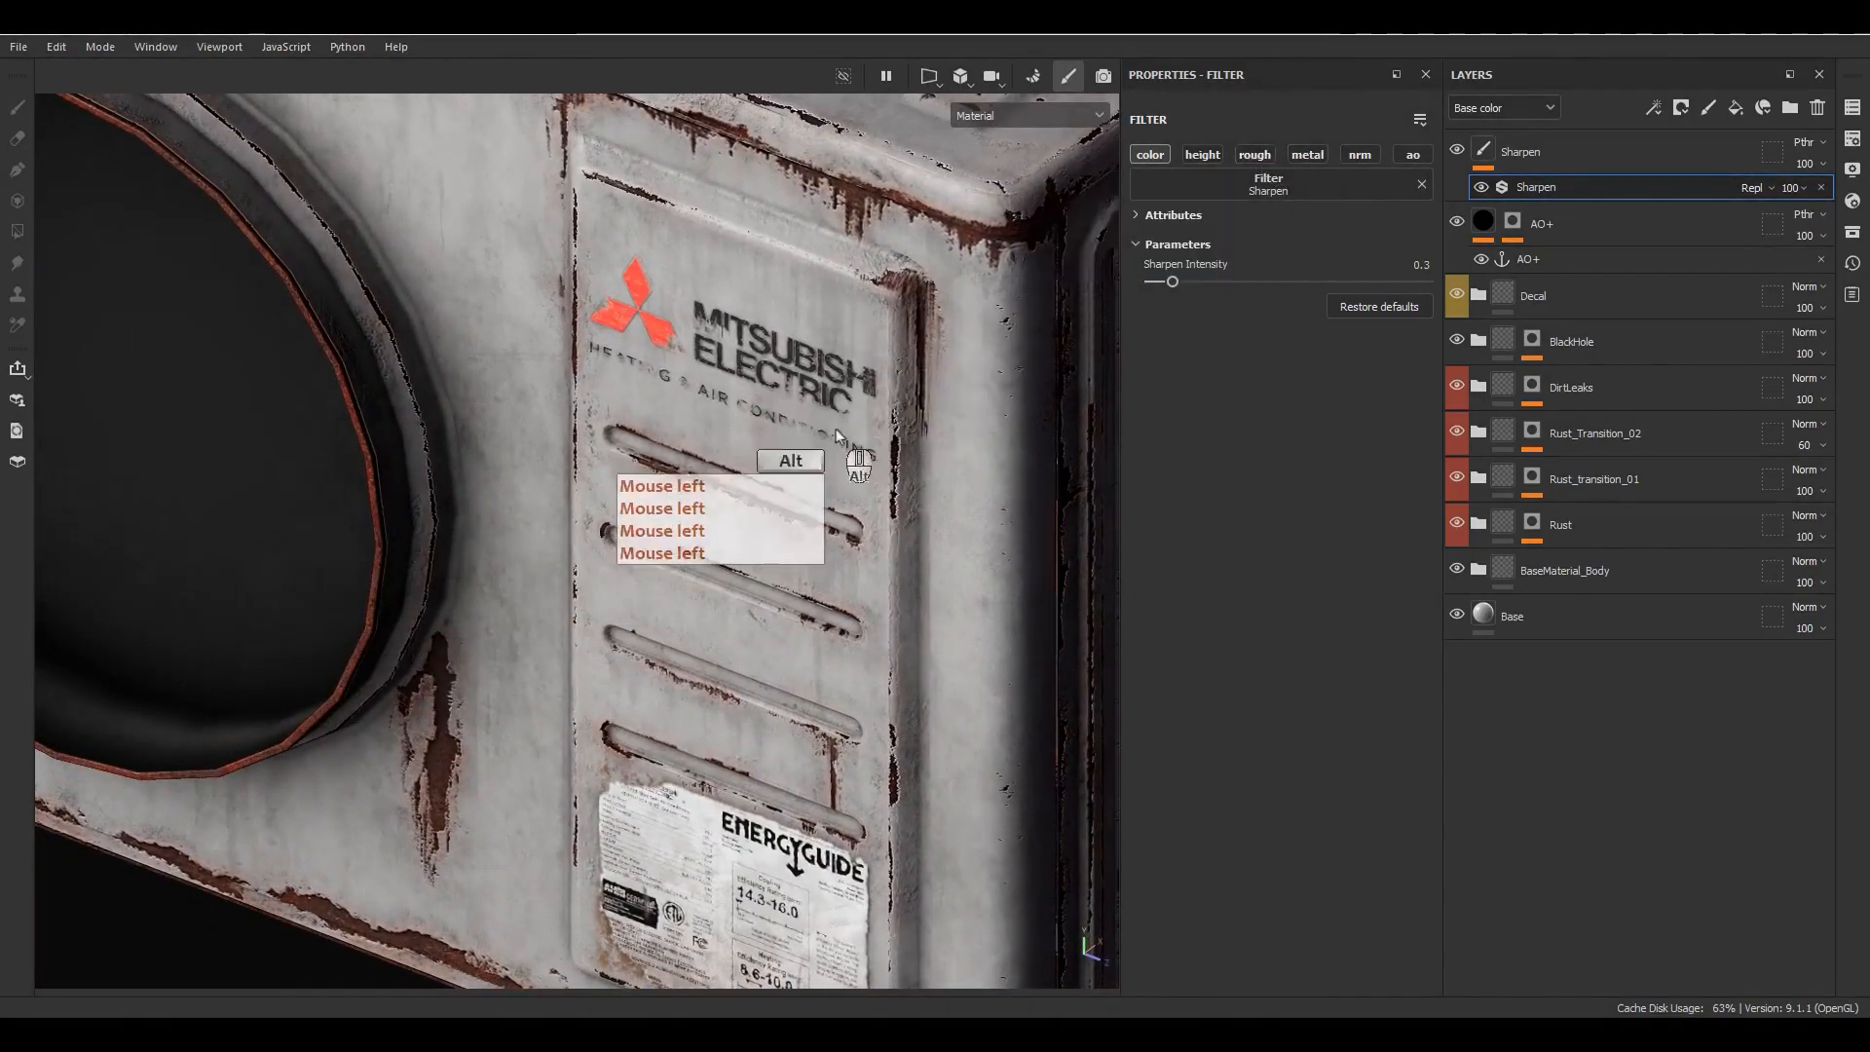
pyautogui.keyDown('alt'); pyautogui.moveTo(836, 429); pyautogui.dragTo(1013, 267); pyautogui.keyUp('alt')
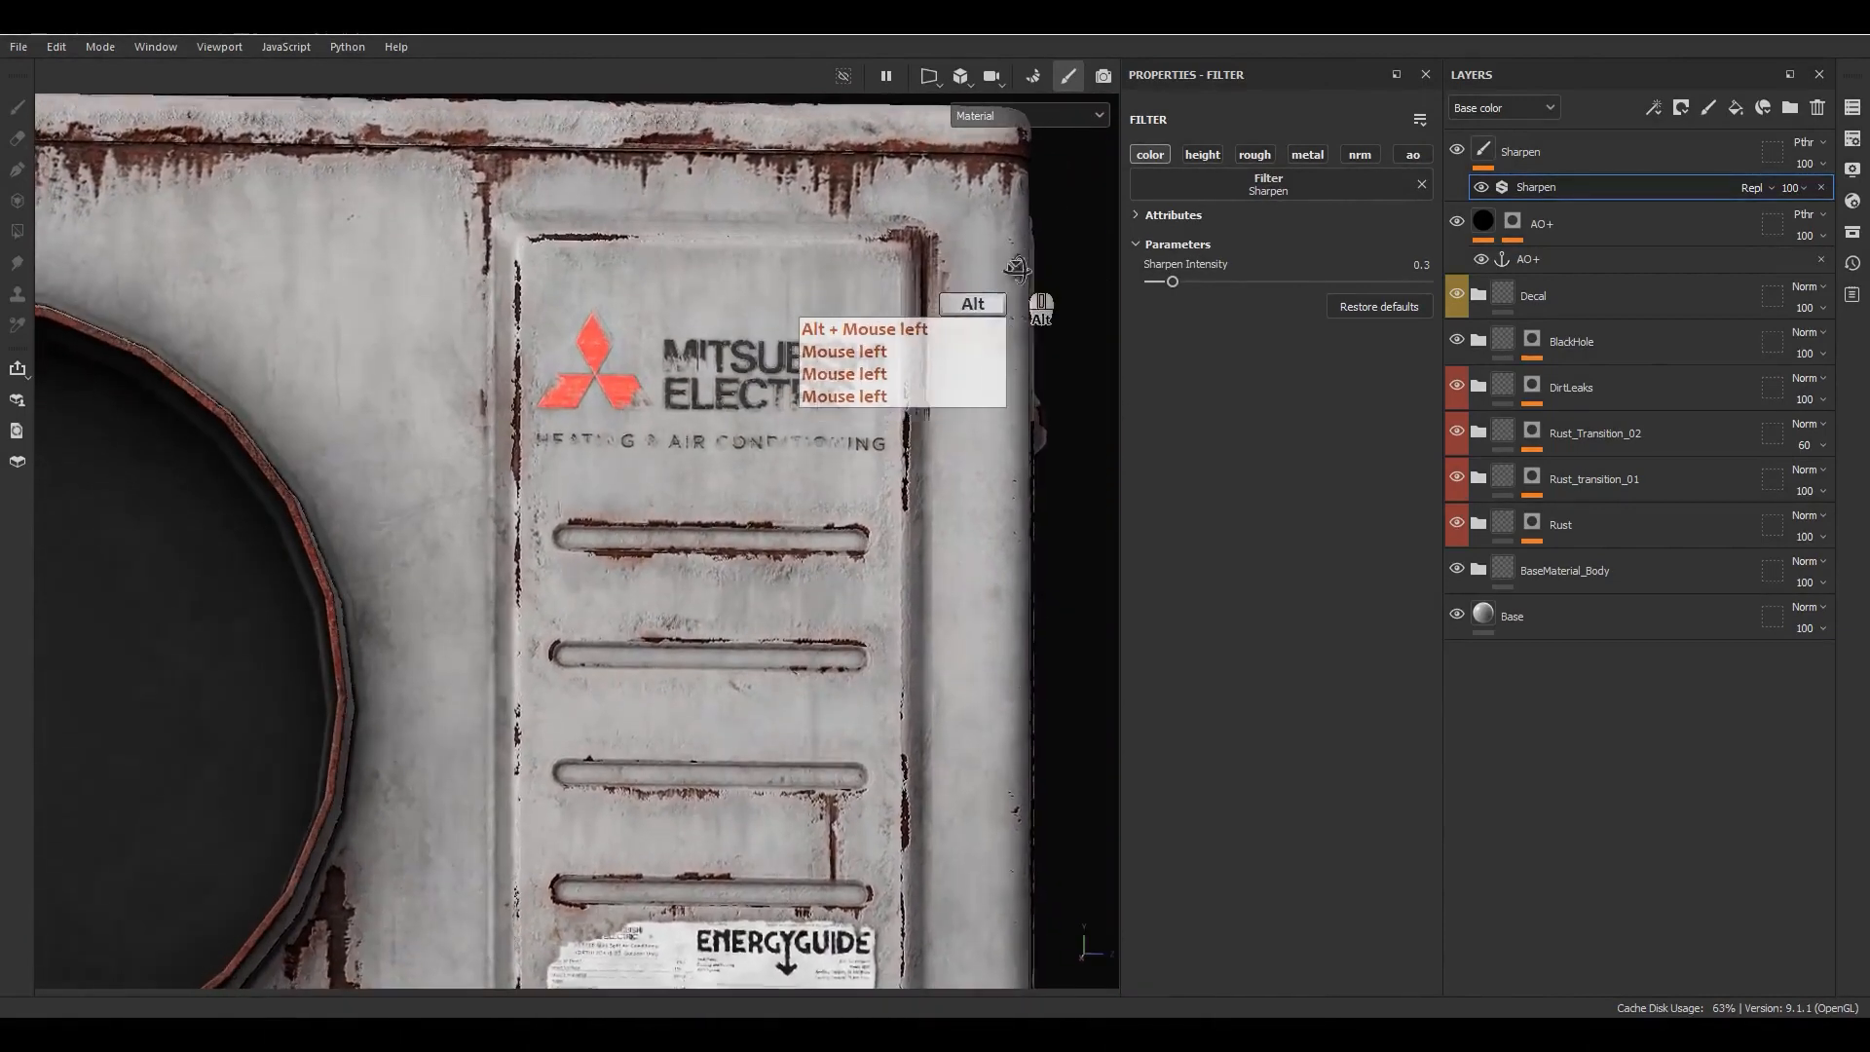
pyautogui.keyDown('alt'); pyautogui.moveTo(1013, 268); pyautogui.dragTo(862, 258, button='right'); pyautogui.keyUp('alt')
pyautogui.keyDown('alt'); pyautogui.moveTo(894, 655); pyautogui.dragTo(960, 491, button='middle'); pyautogui.keyUp('alt')
pyautogui.keyDown('alt'); pyautogui.moveTo(959, 492); pyautogui.dragTo(797, 356, button='right'); pyautogui.keyUp('alt')
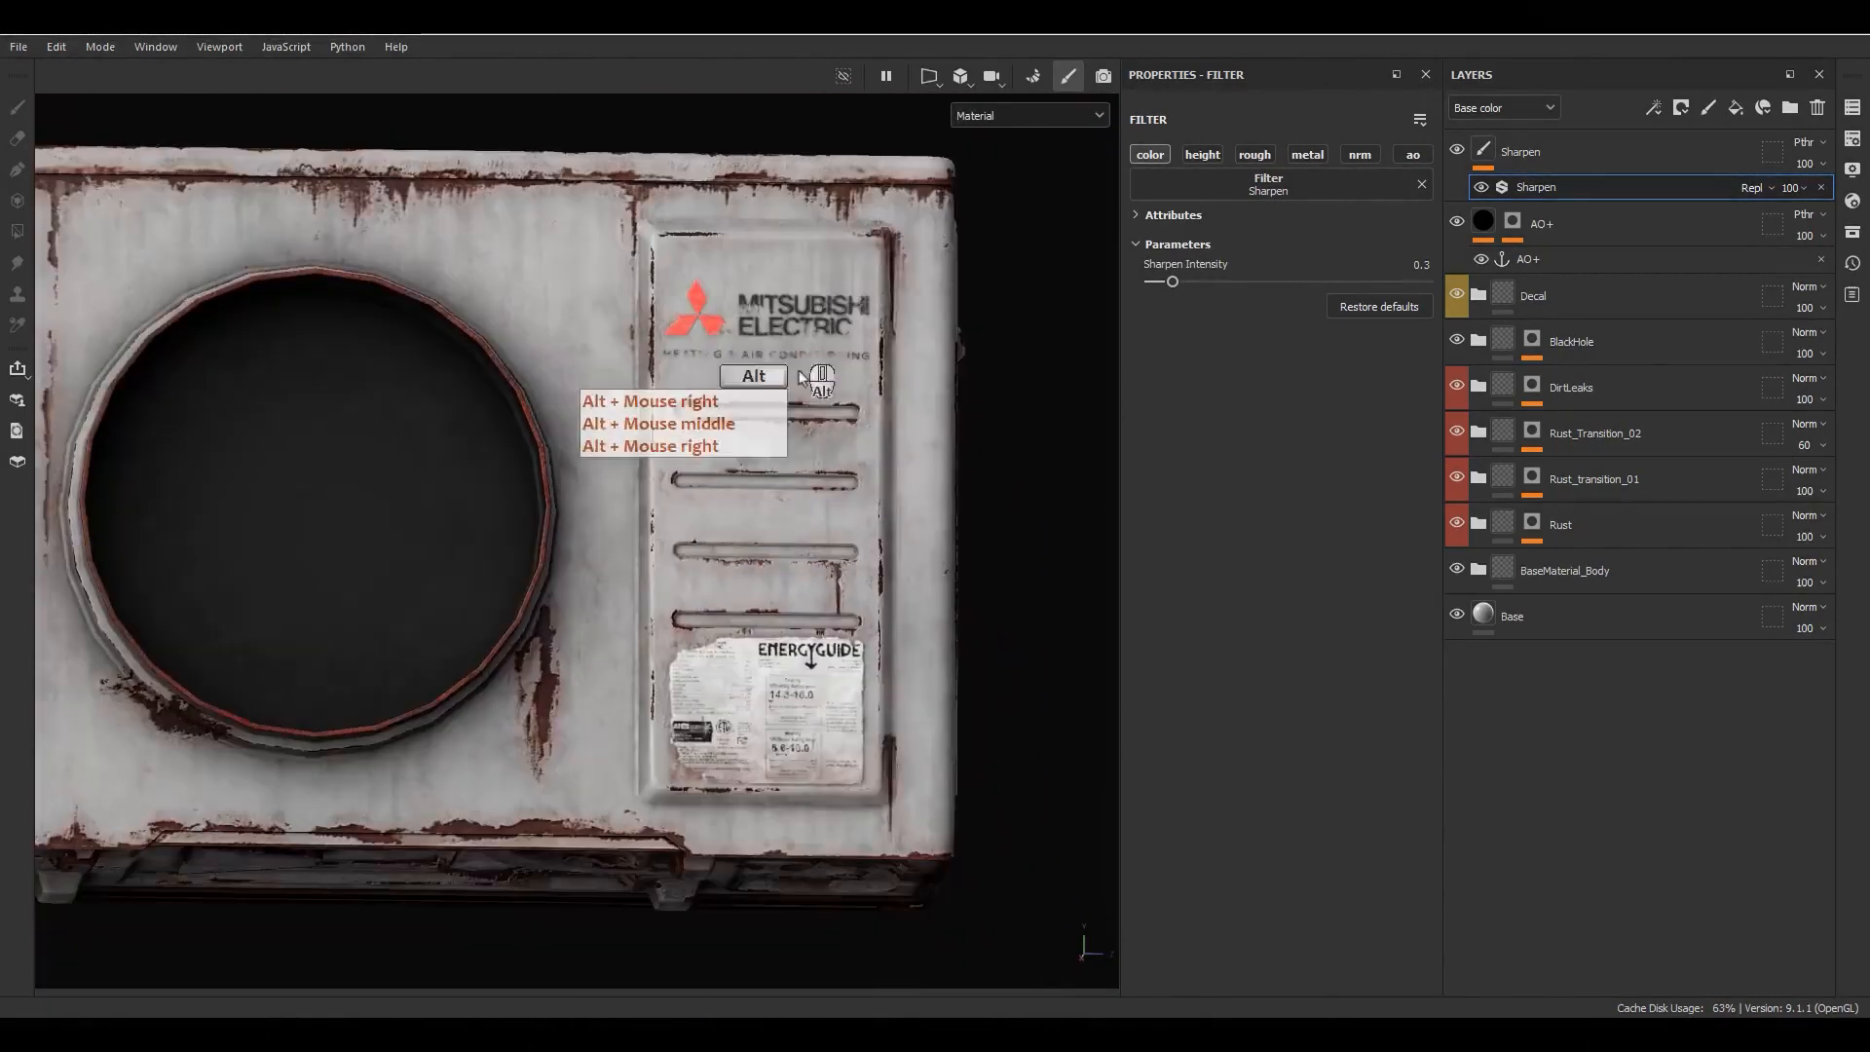